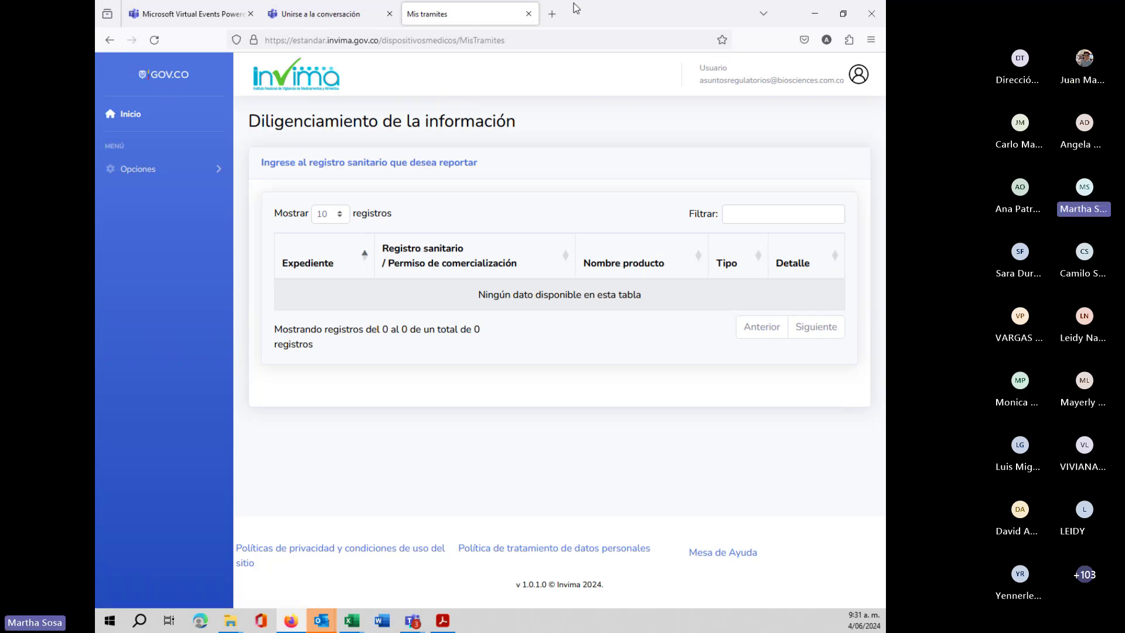
Step: Leave the expired INVIMA page, close that Firefox window, and start a fresh Firefox window
click(109, 41)
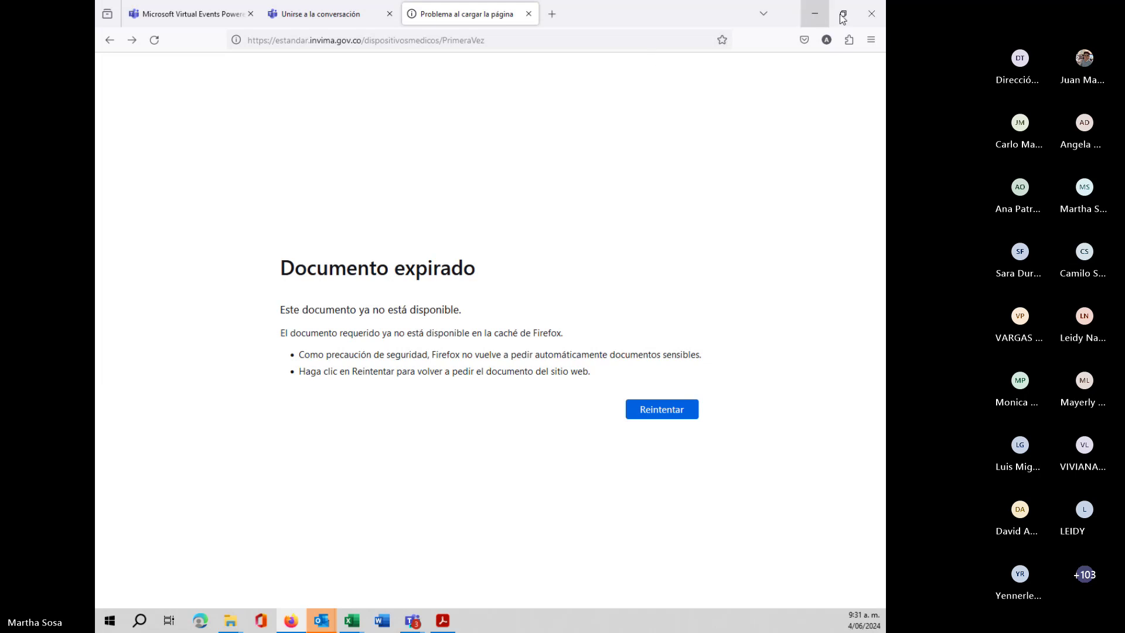
click(877, 18)
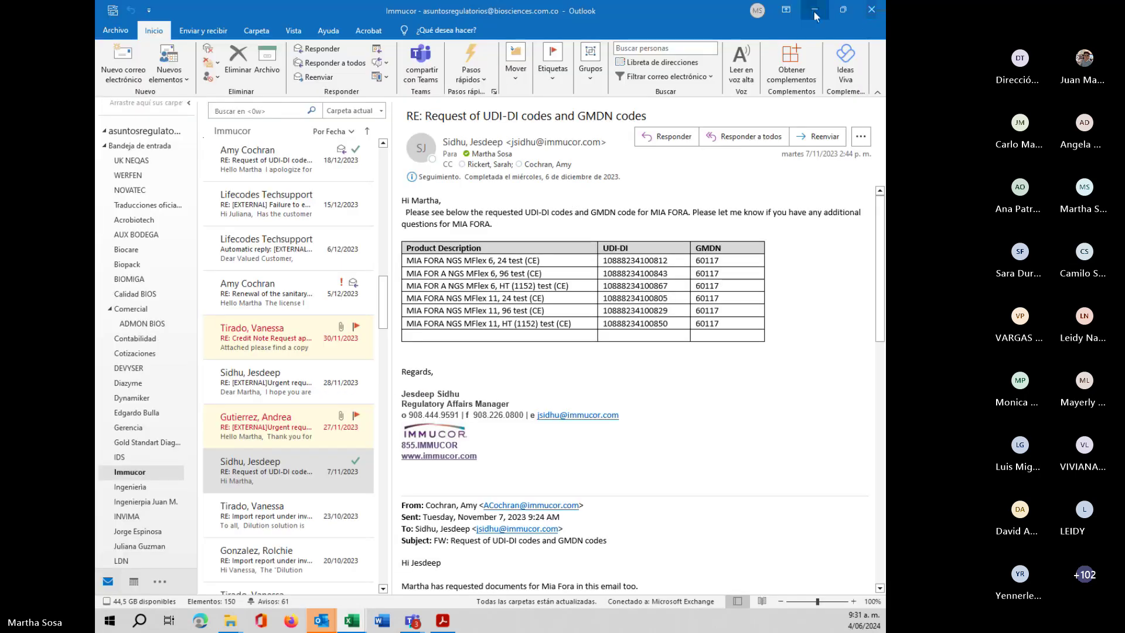
click(815, 12)
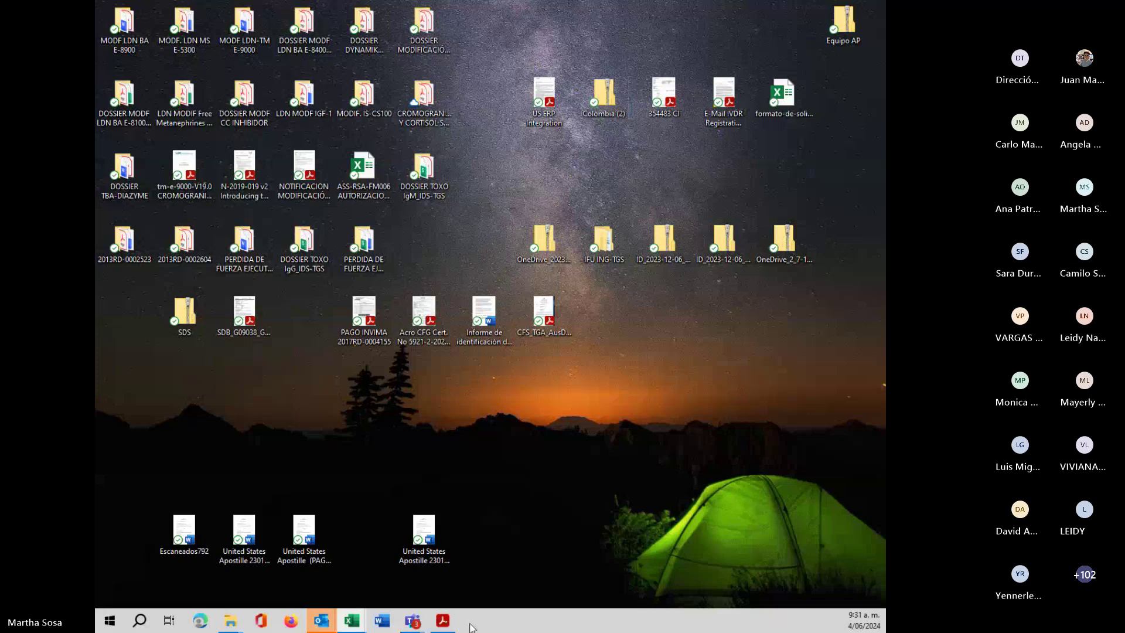
click(289, 620)
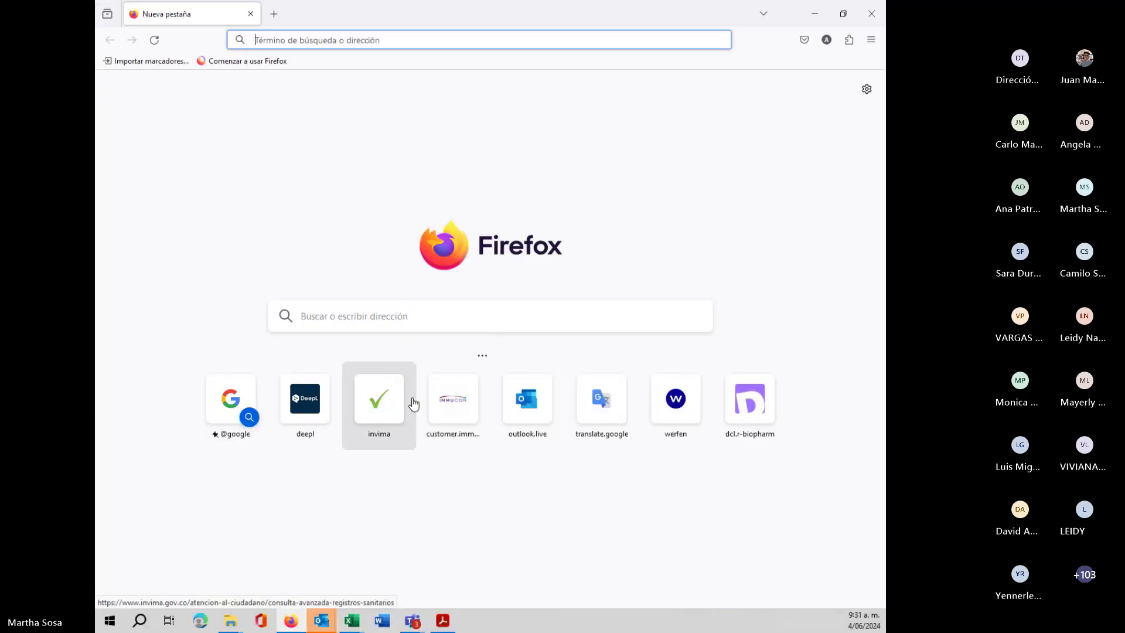
Step: Go from invima's Dispositivos Médicos page through Estándar semántico y codificación to the reporting platform login
click(402, 400)
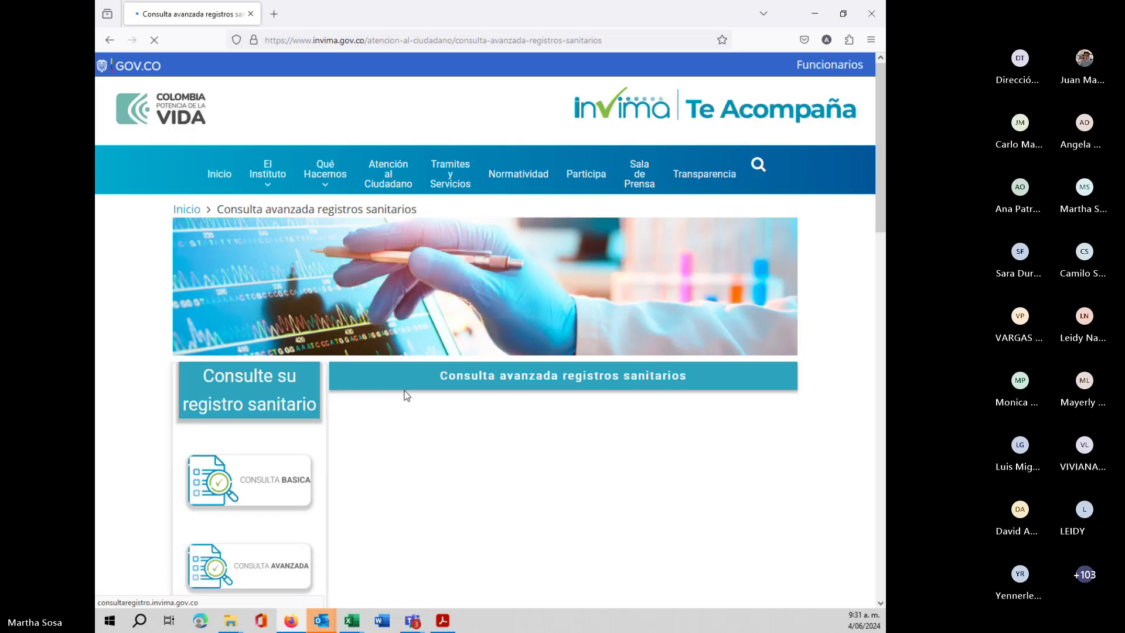
scroll(564, 329, down, 7)
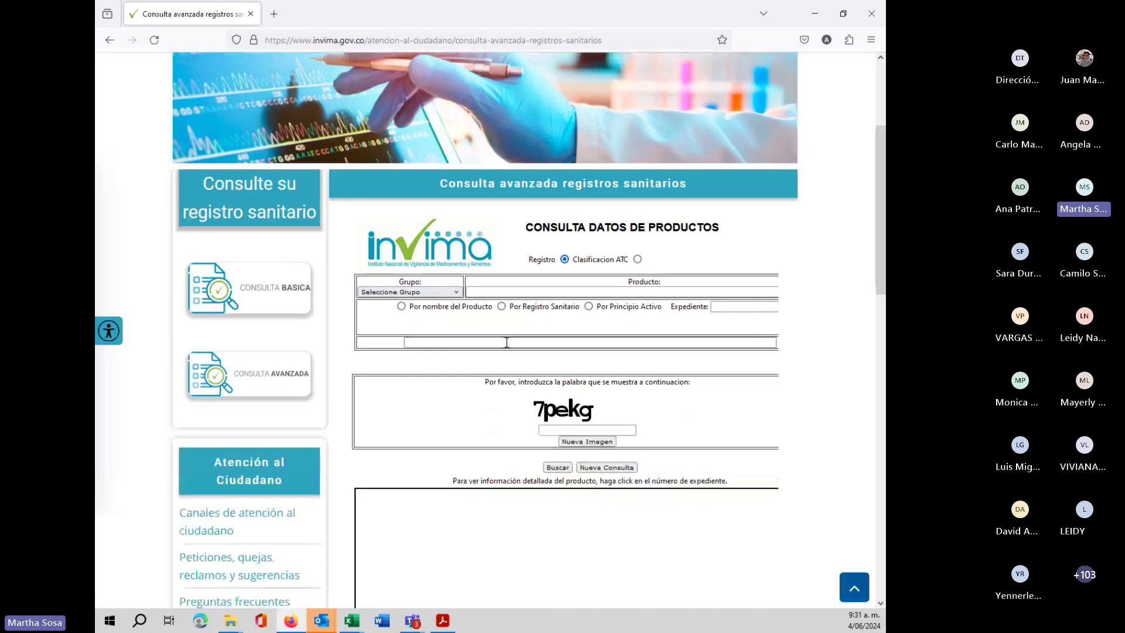
scroll(508, 348, down, 2)
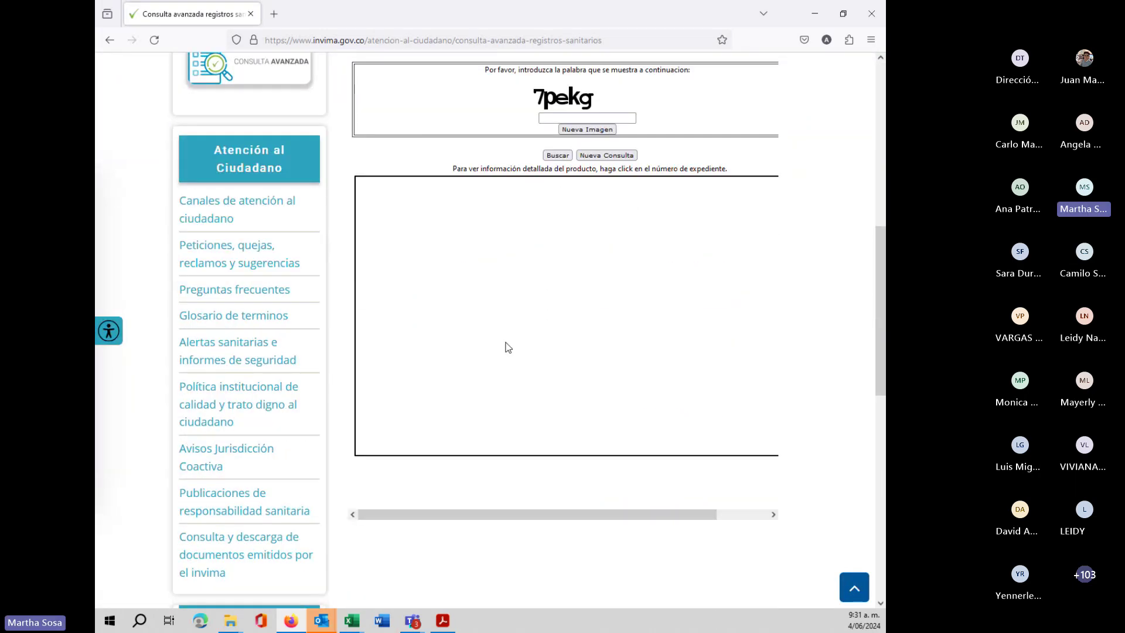
scroll(505, 346, up, 5)
scroll(507, 343, down, 12)
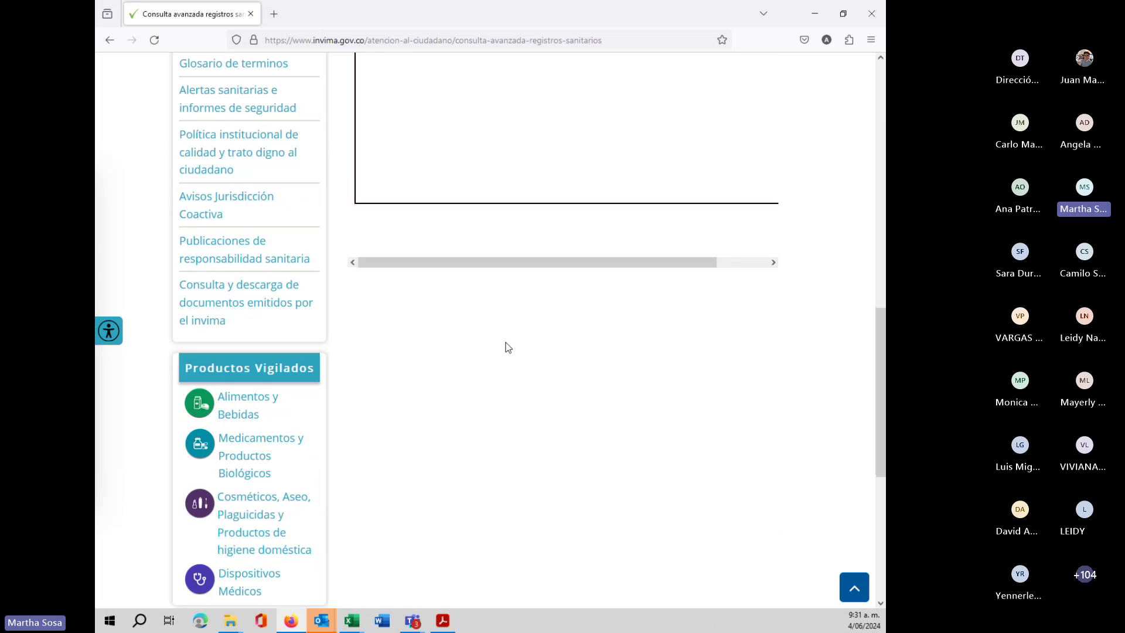
click(233, 464)
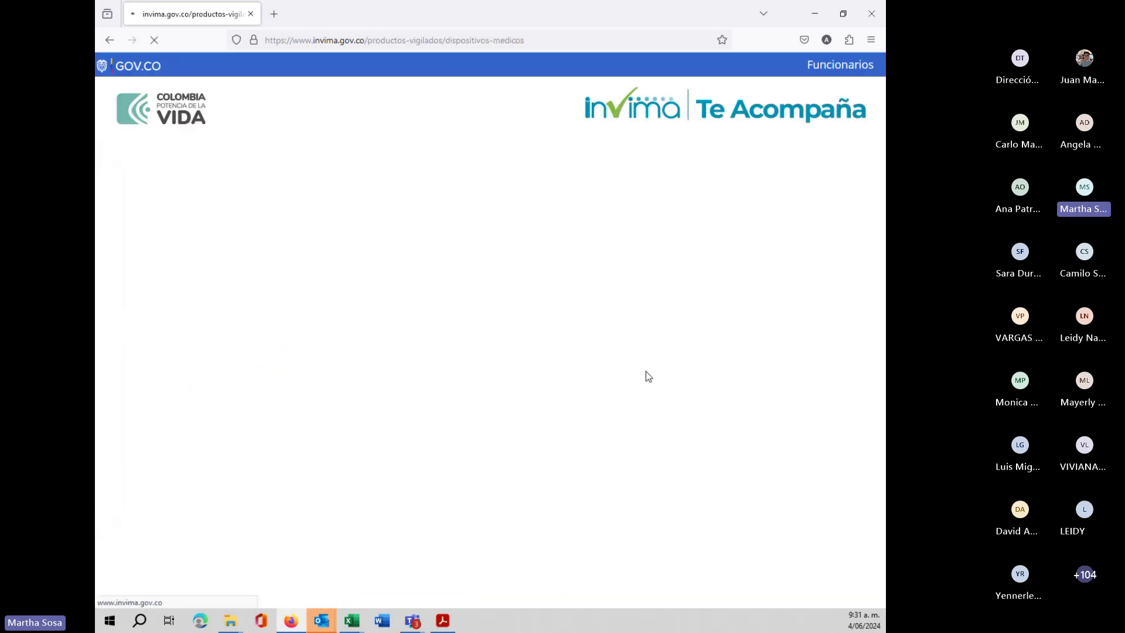
scroll(420, 396, down, 7)
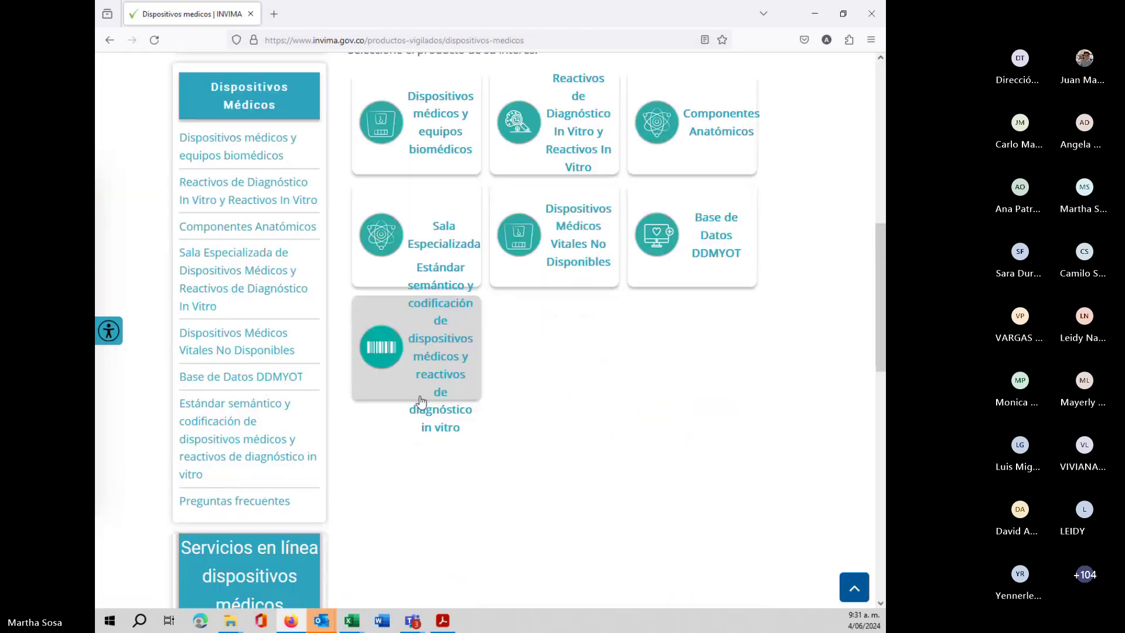
click(226, 443)
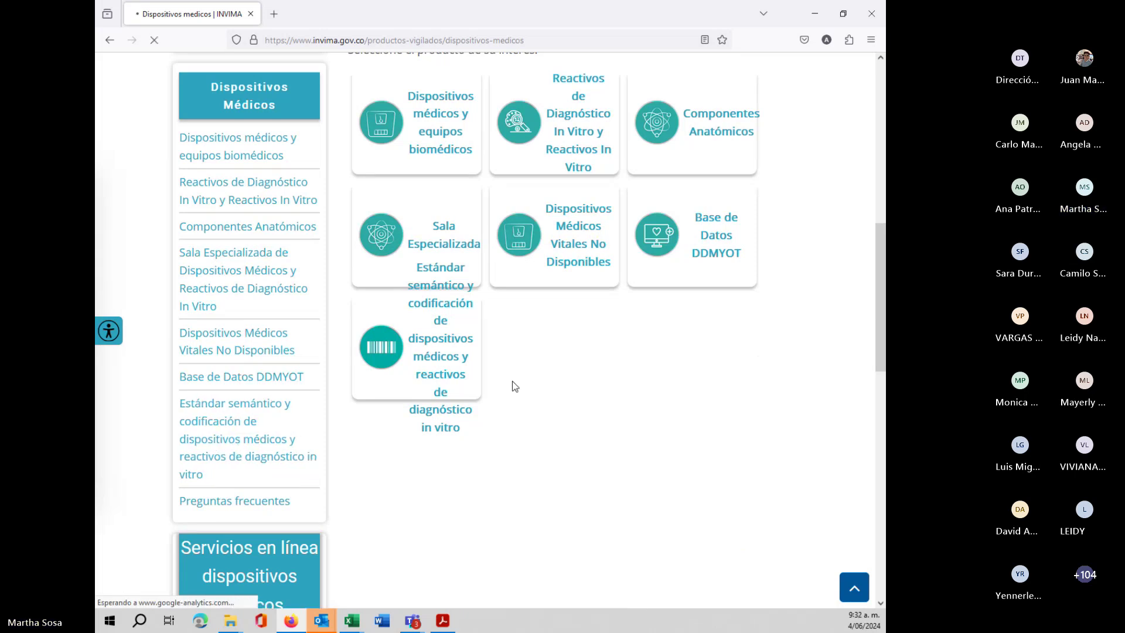
scroll(512, 385, down, 5)
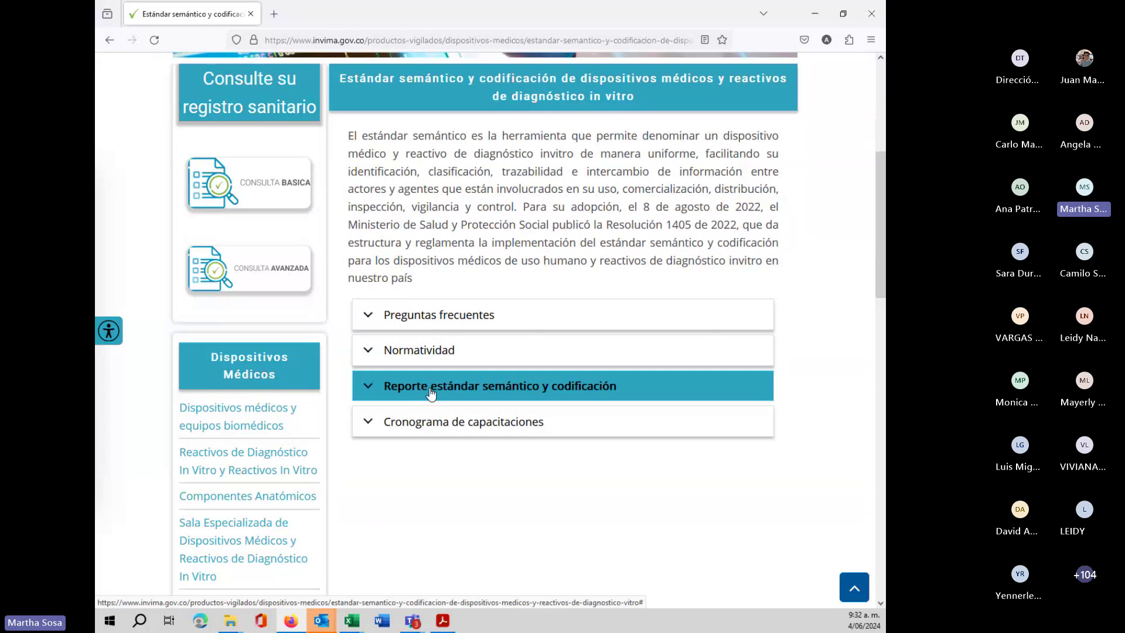
click(430, 393)
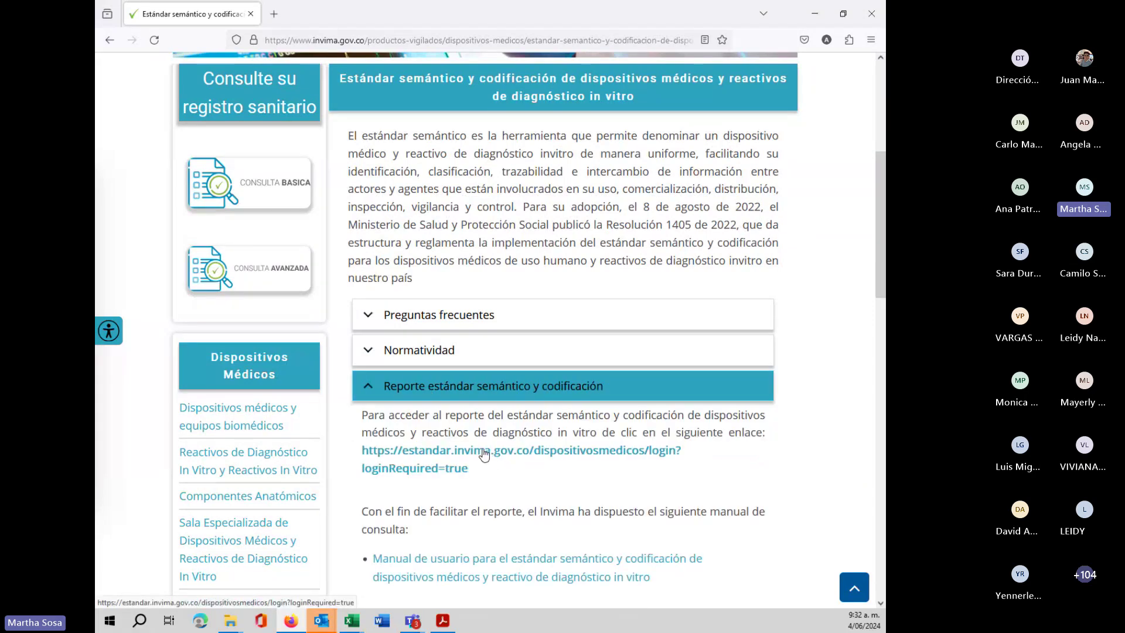
click(483, 451)
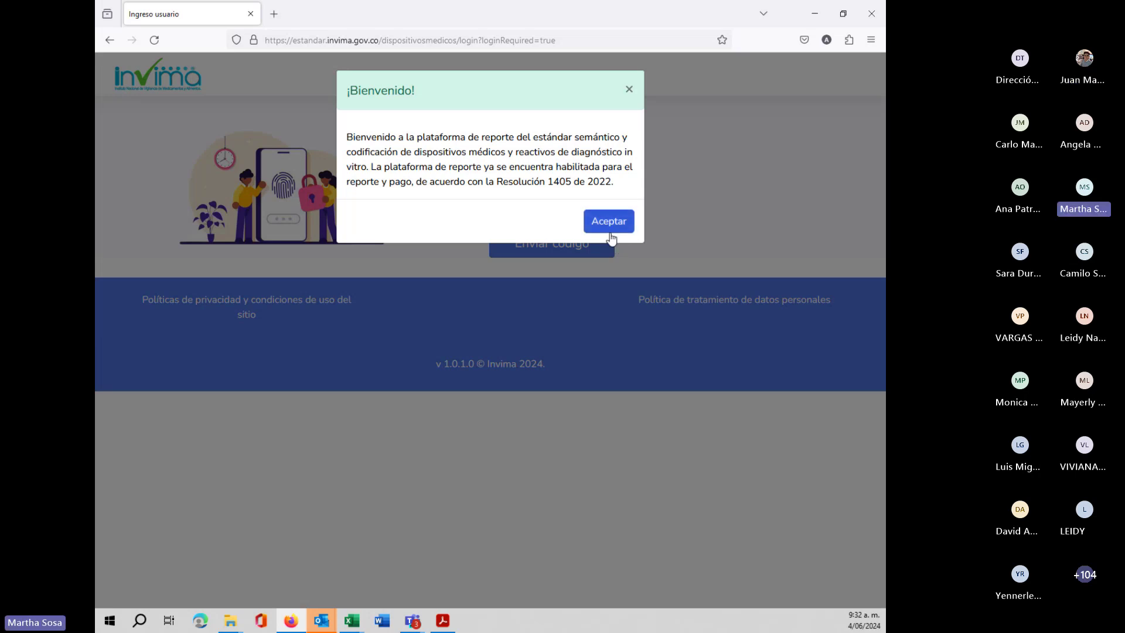
Step: Dismiss the welcome notice, submit the account e-mail and send the verification code
click(609, 228)
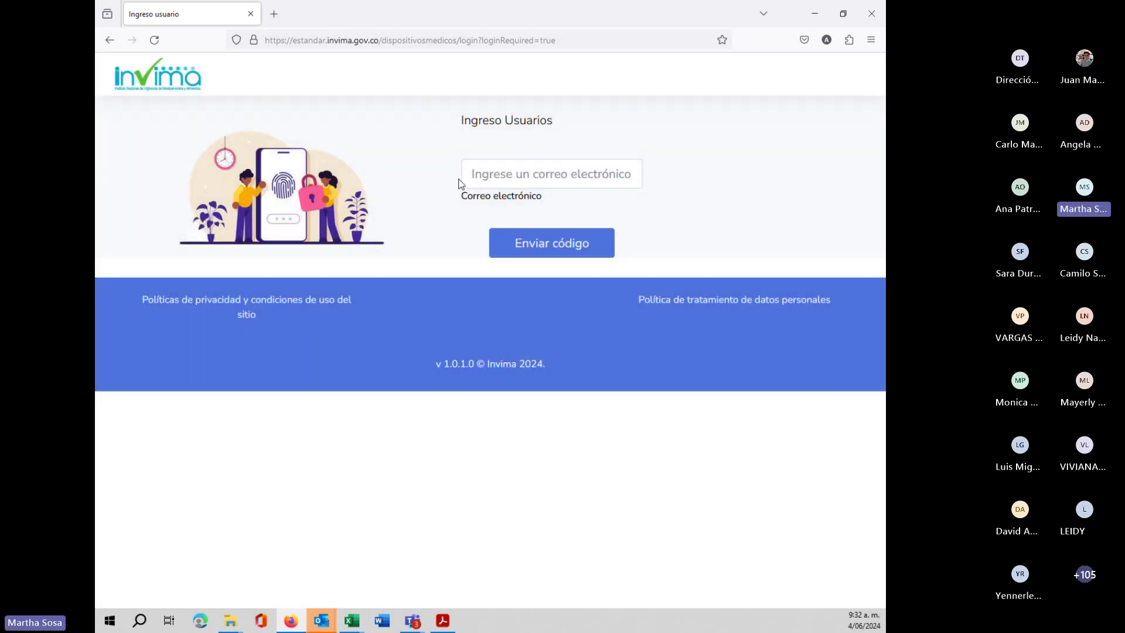
click(639, 160)
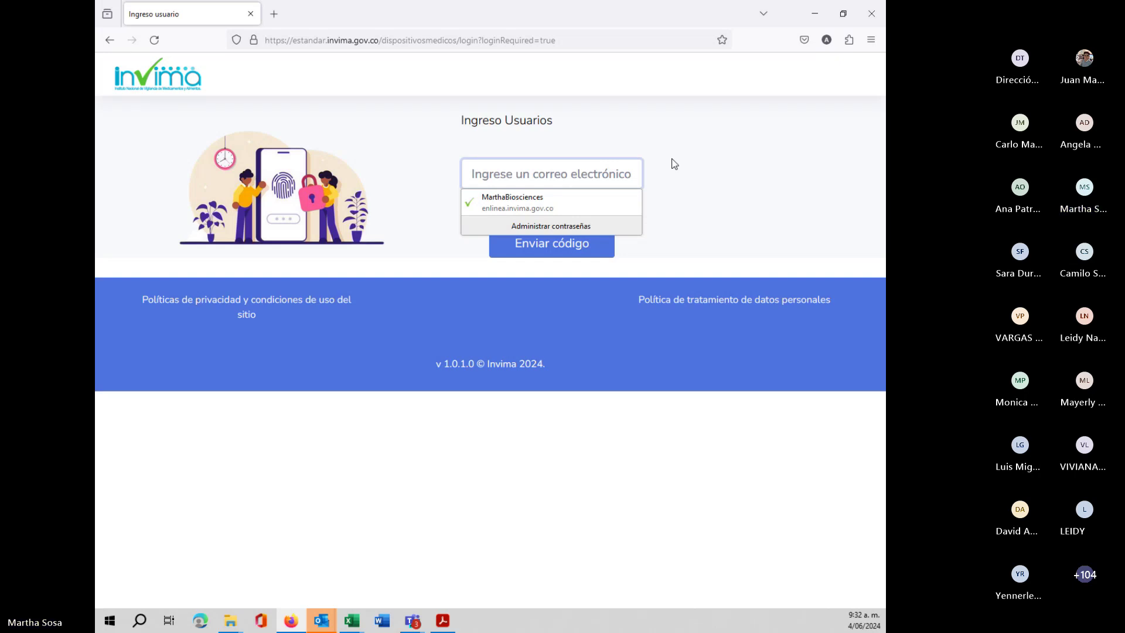
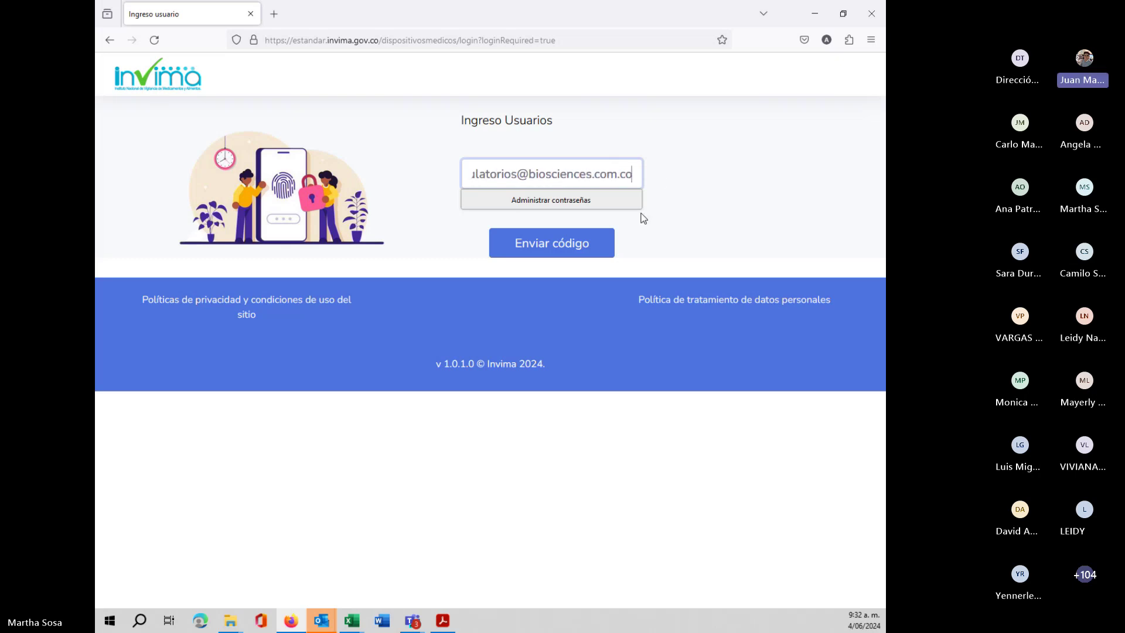
key(Return)
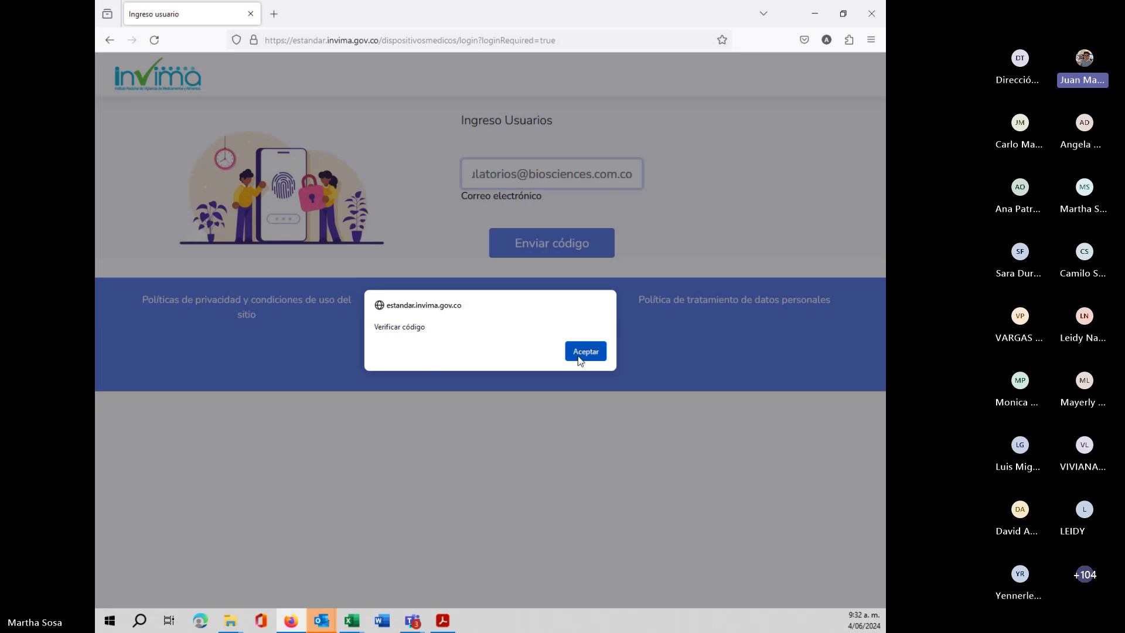
click(581, 354)
click(556, 245)
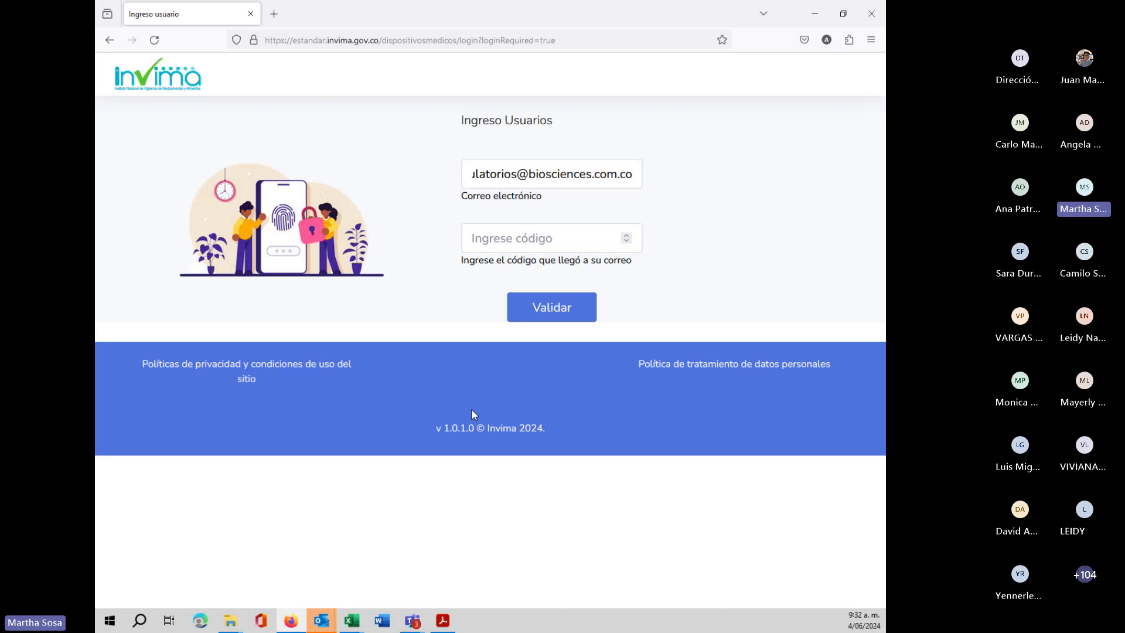
Step: Copy the verification code from Outlook, paste it into Ingrese código, and validate it
mouse_move(331, 622)
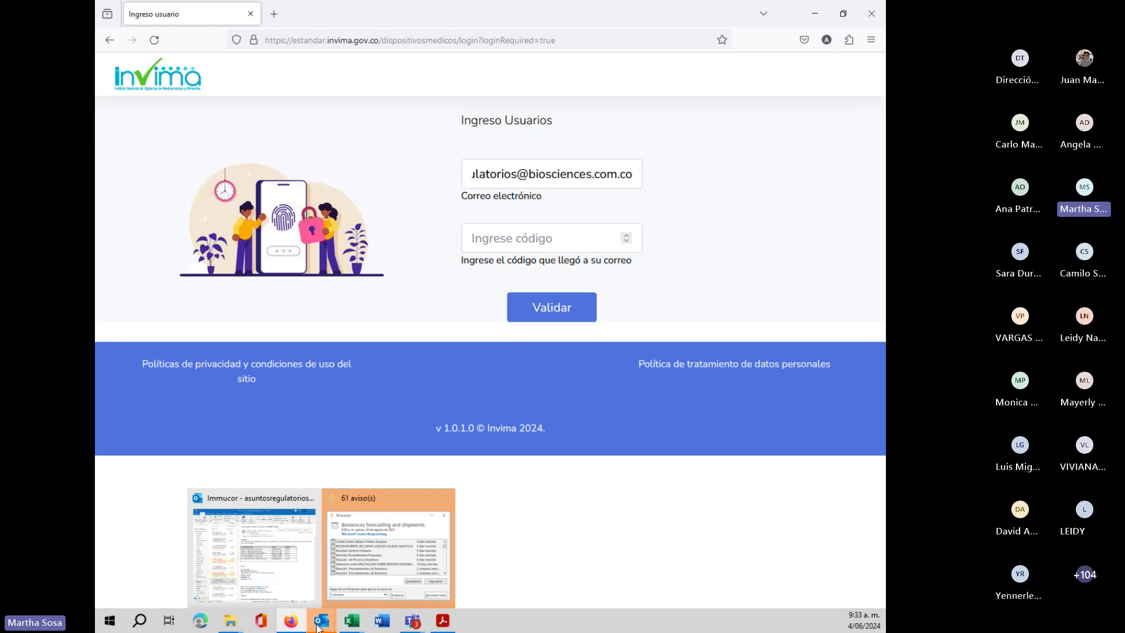
click(279, 490)
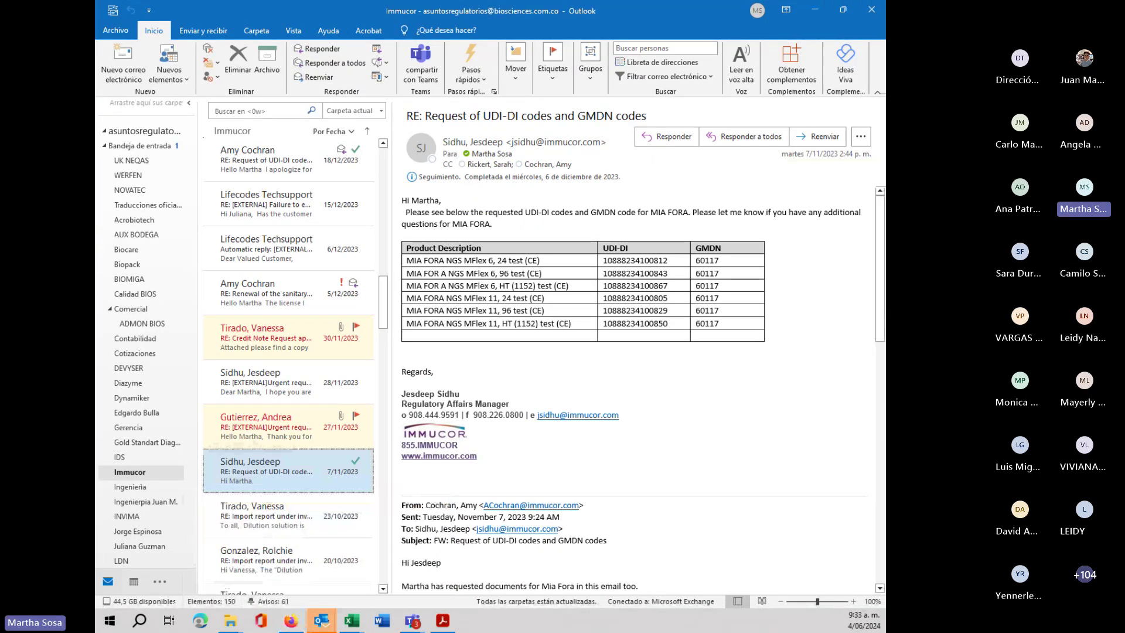
key(alt+Tab)
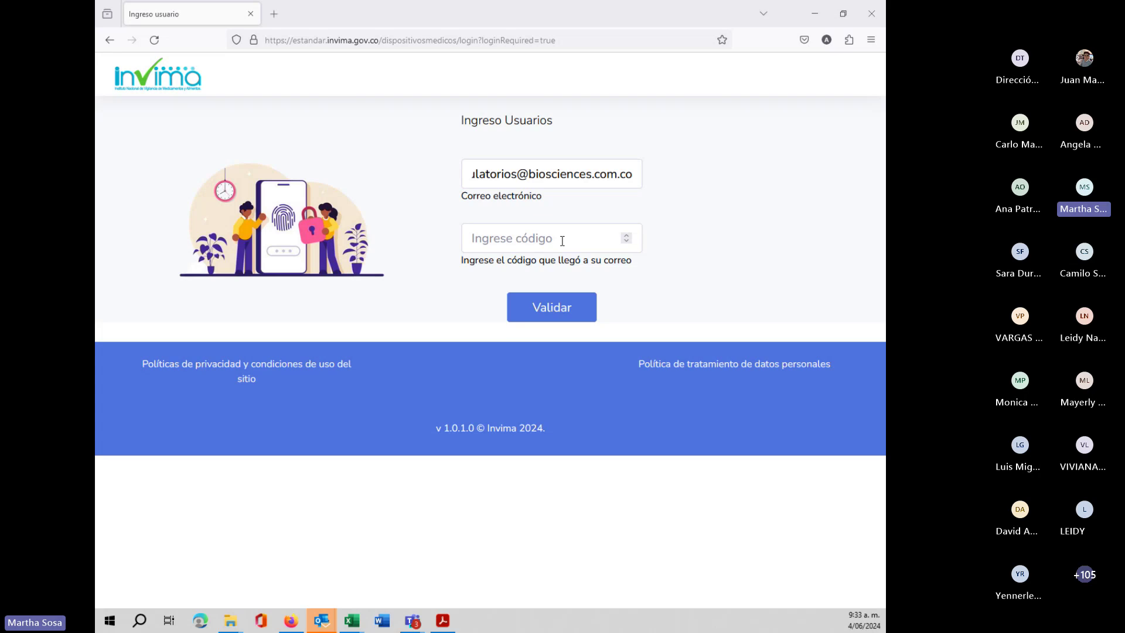
click(543, 238)
click(546, 314)
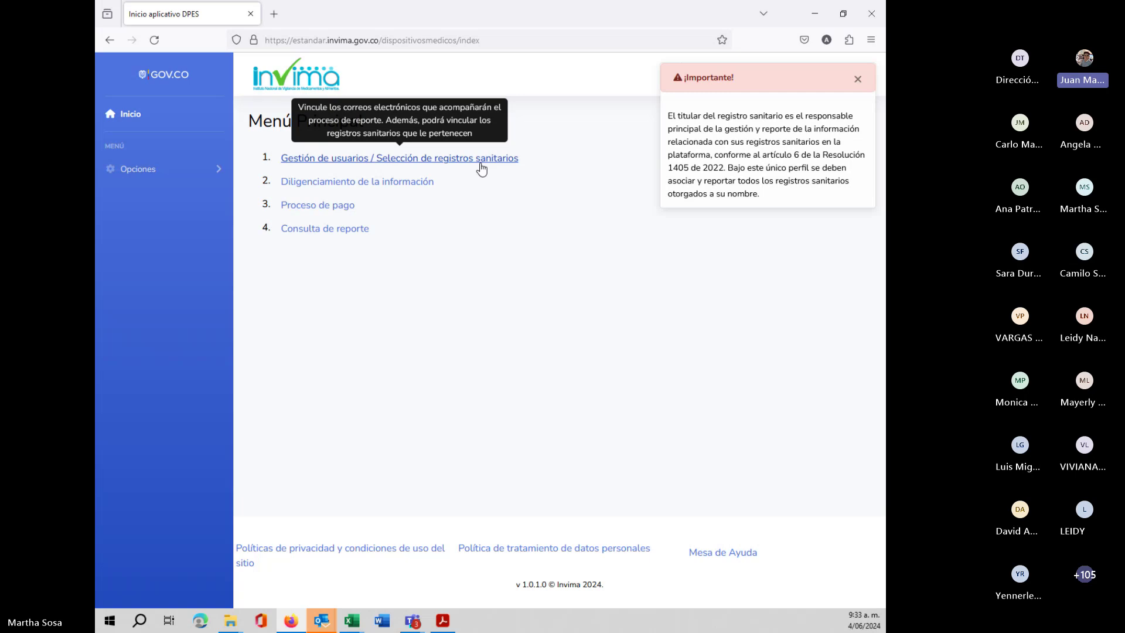
Step: Check the account Perfil page, then open '2. Diligenciamiento de la información' from the Menú Principal
click(857, 79)
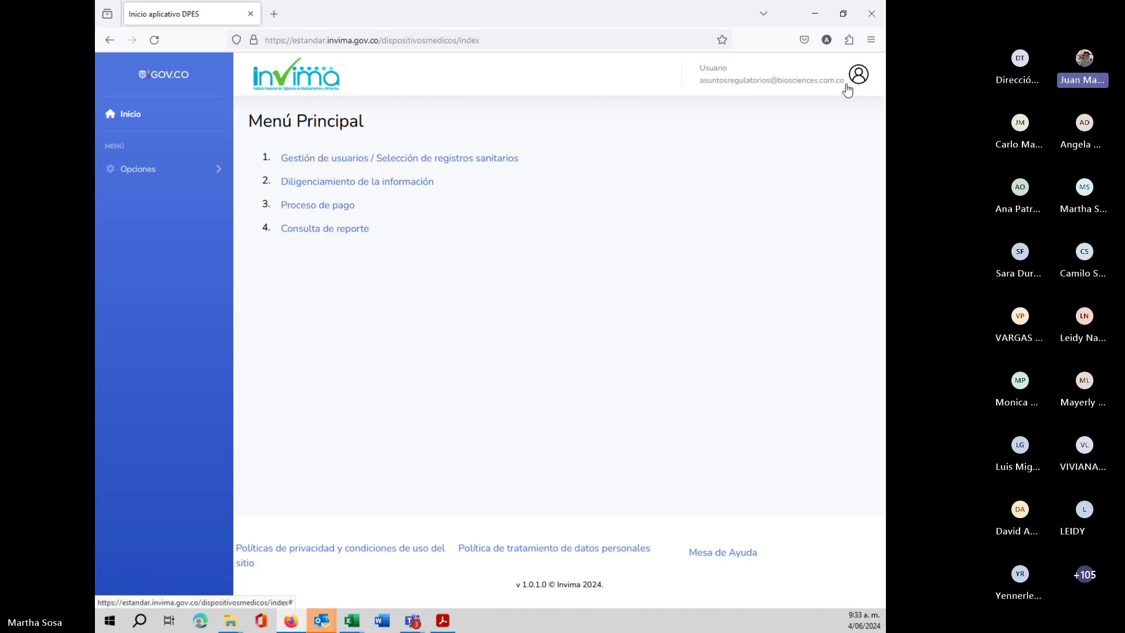
click(815, 86)
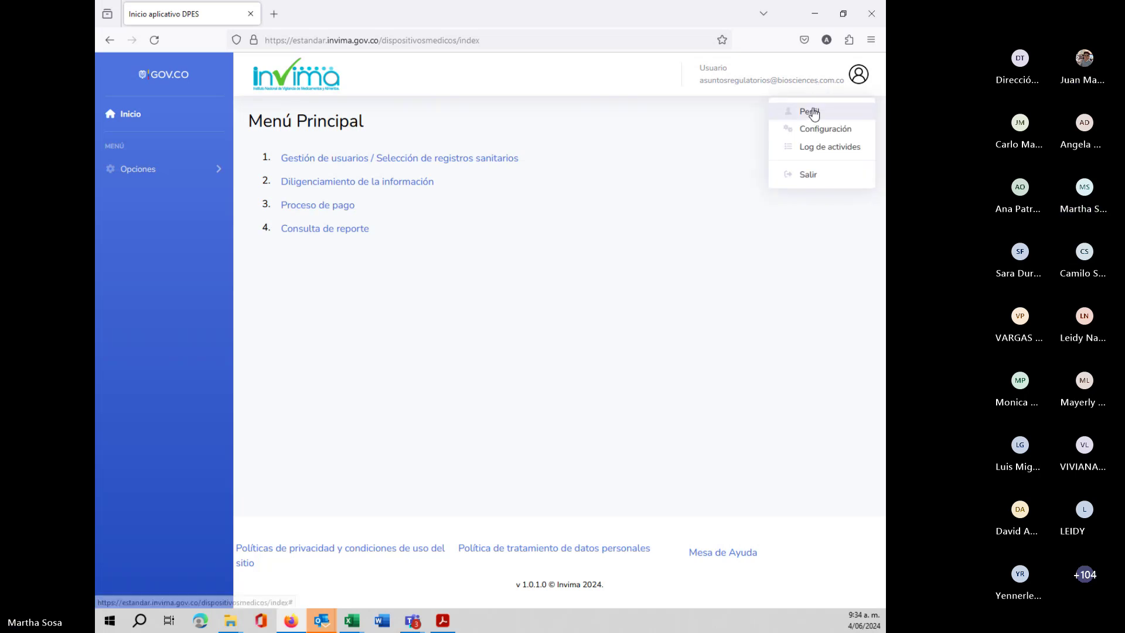
click(813, 113)
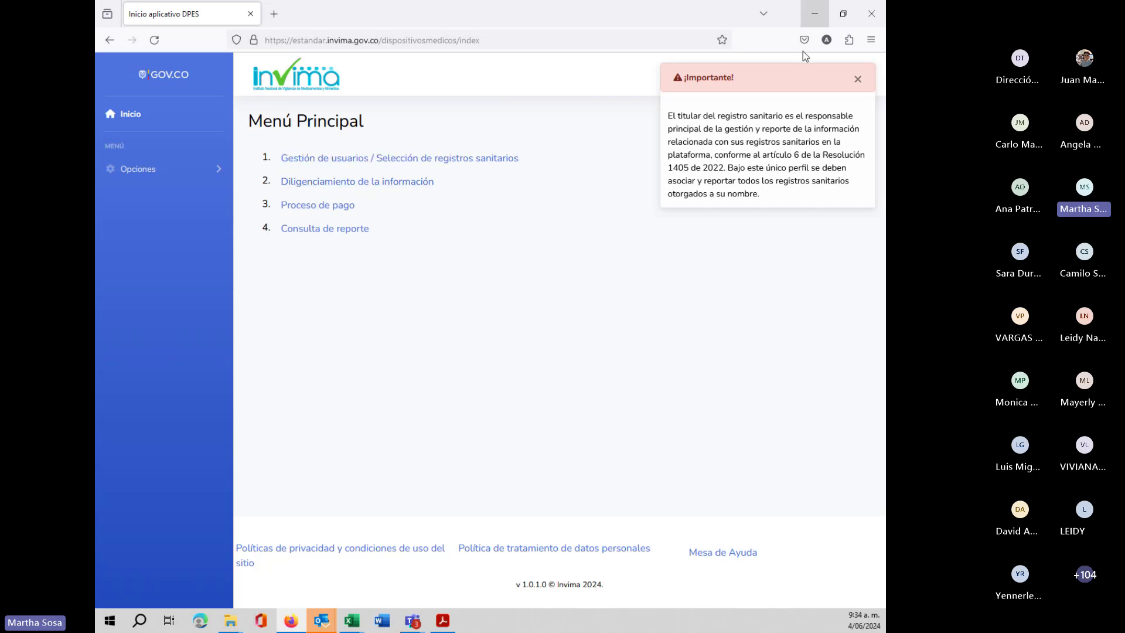
click(856, 79)
click(329, 182)
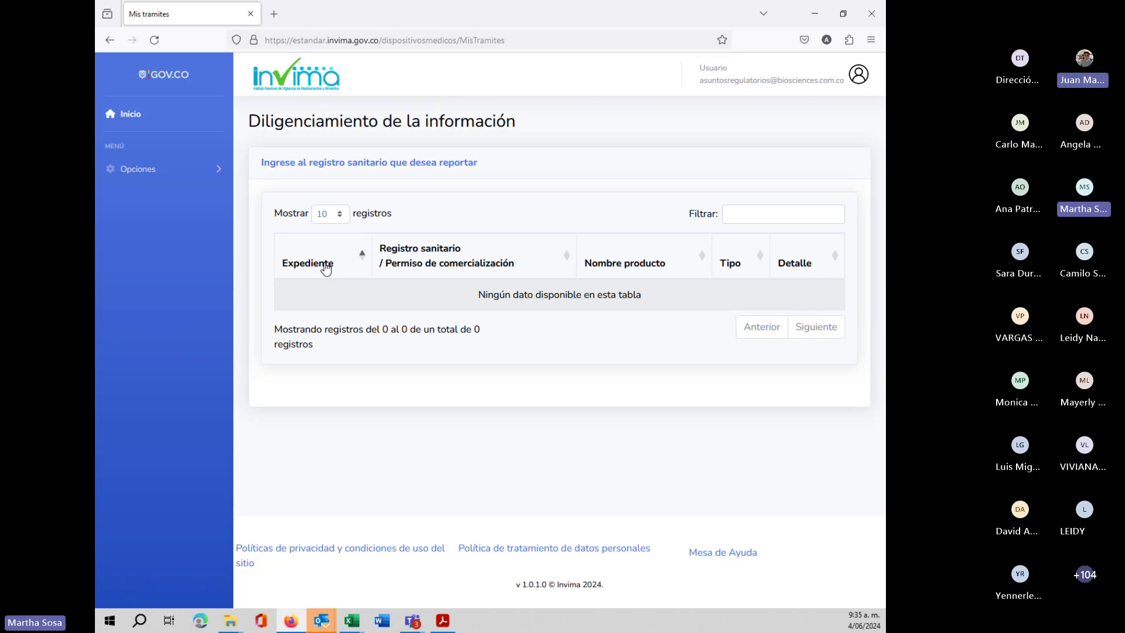
Step: Return to Inicio and open 'Gestión de usuarios / Selección de registros sanitarios'
click(125, 116)
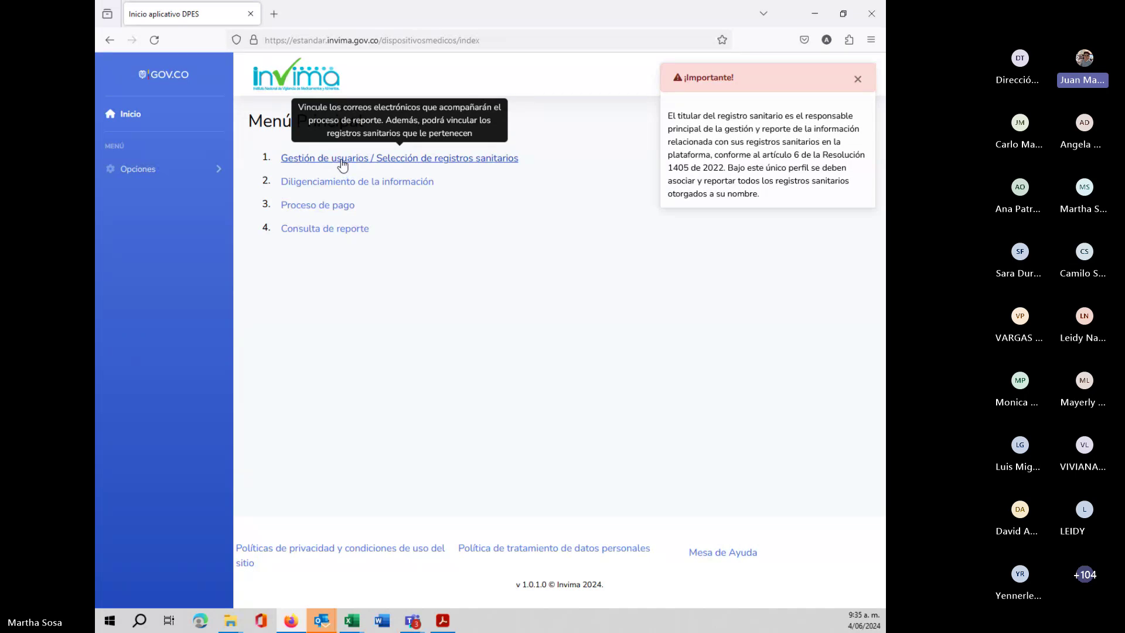
click(386, 160)
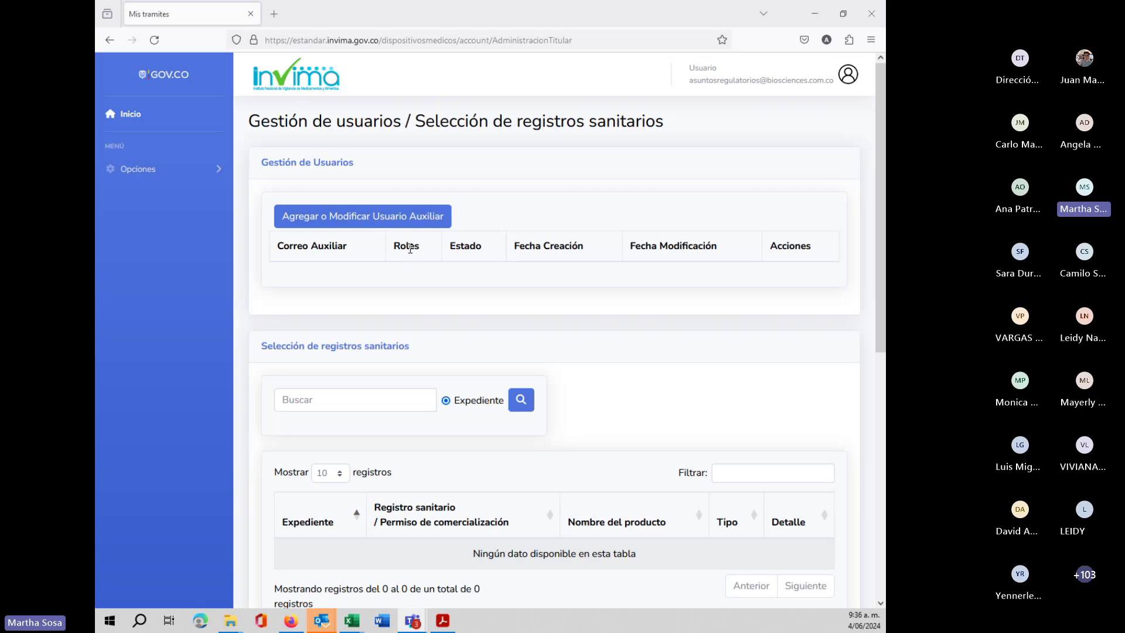
click(371, 218)
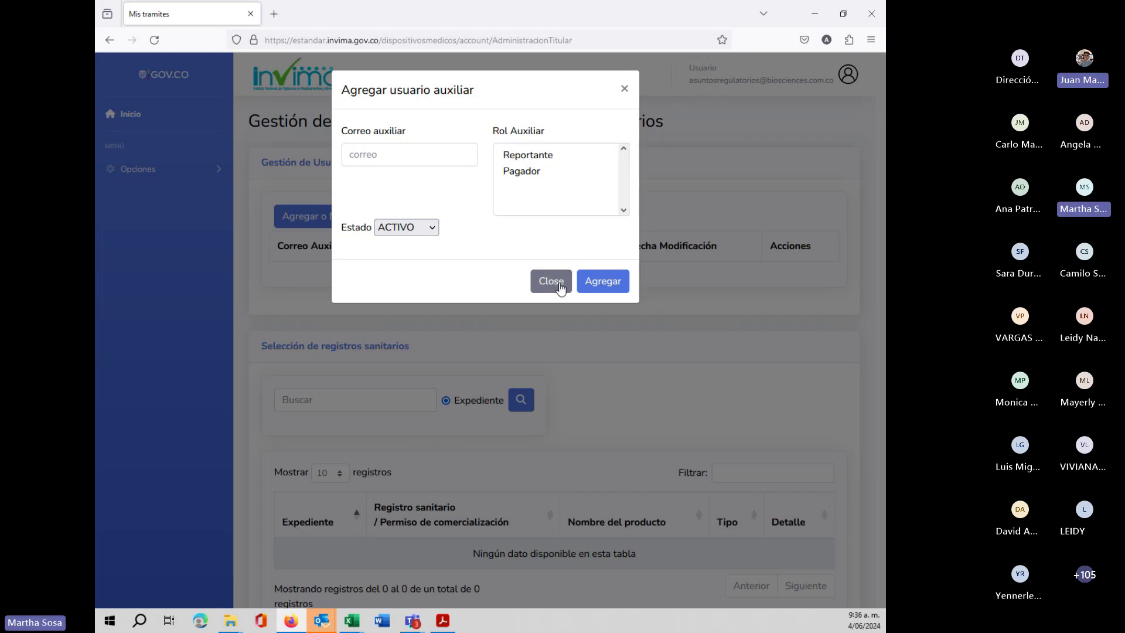
click(560, 286)
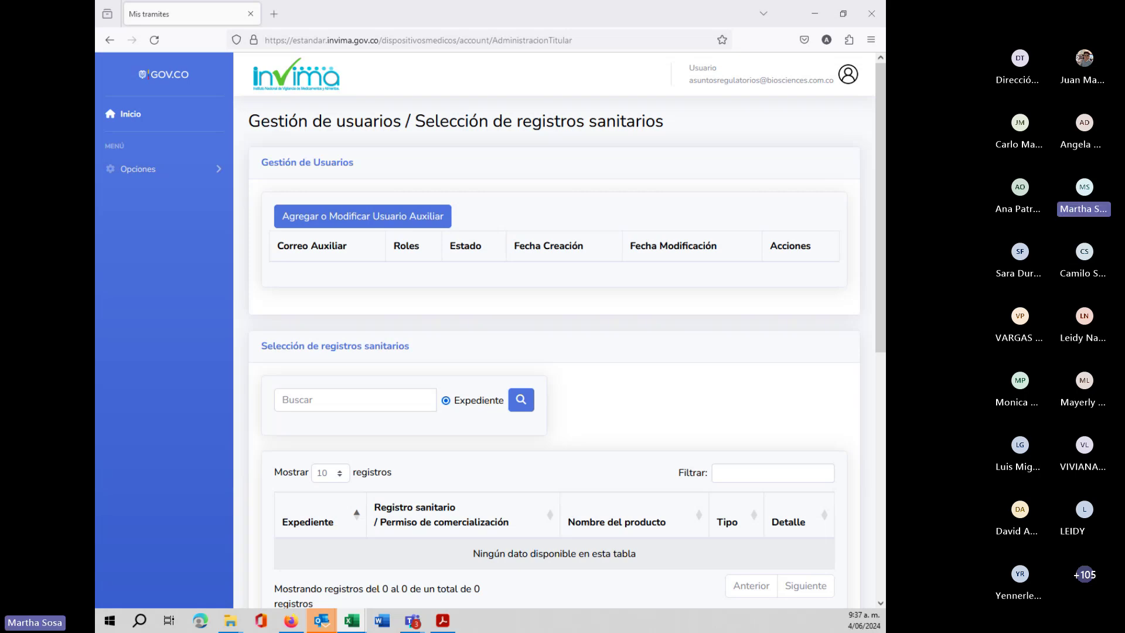
Step: Search the registrations for expediente 20274607 to list the MIA FORA HLA typing kit
click(314, 401)
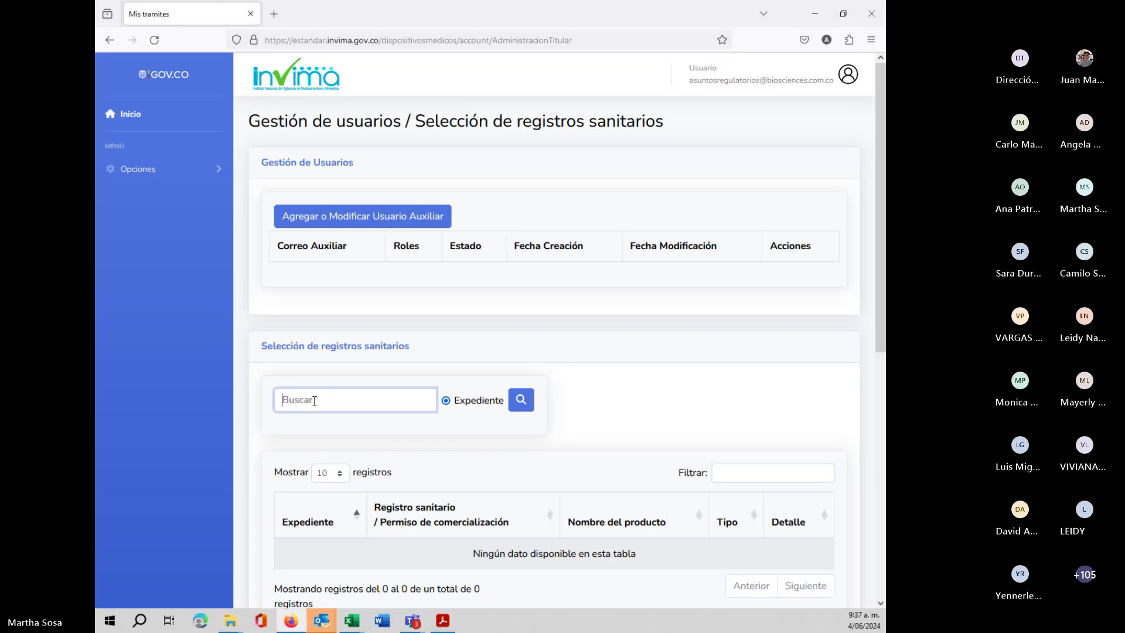
text(20274607)
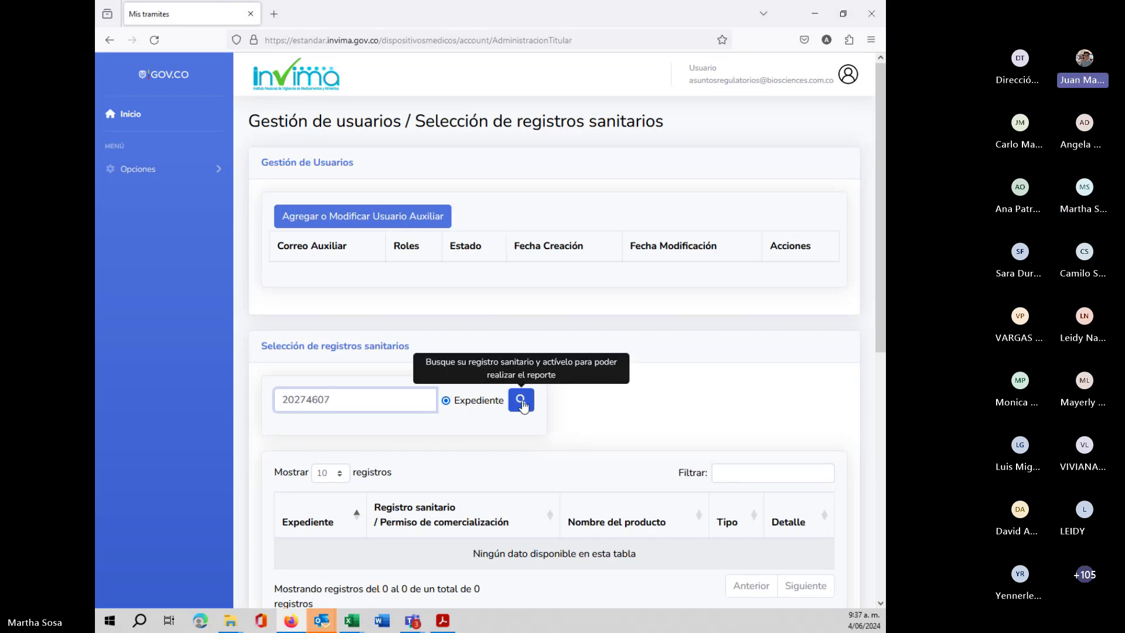
click(522, 402)
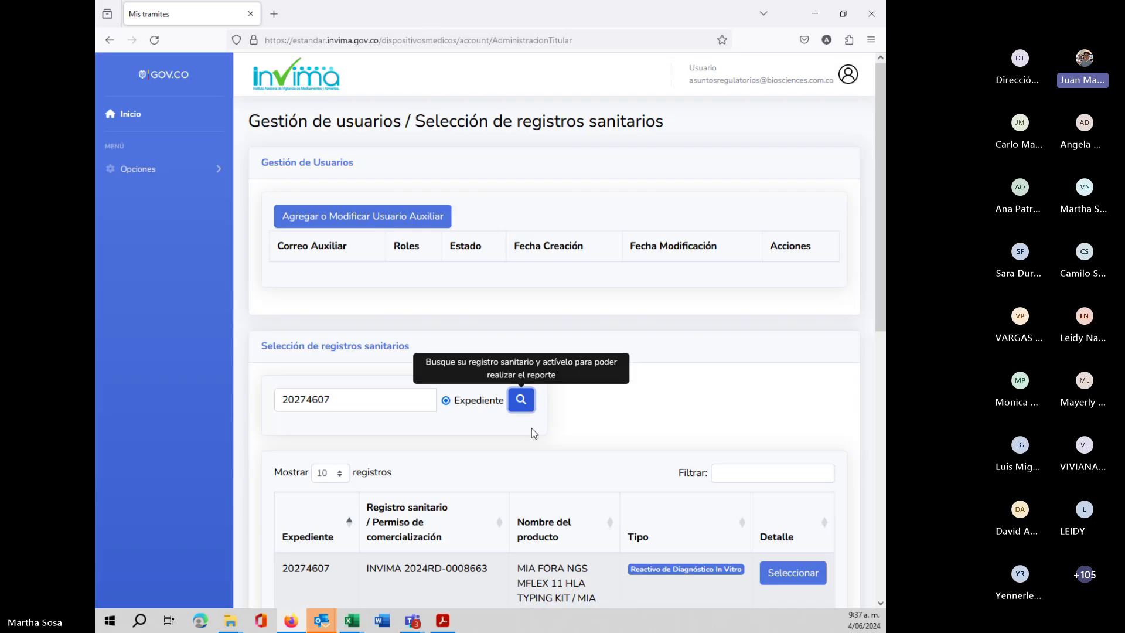
scroll(531, 428, down, 4)
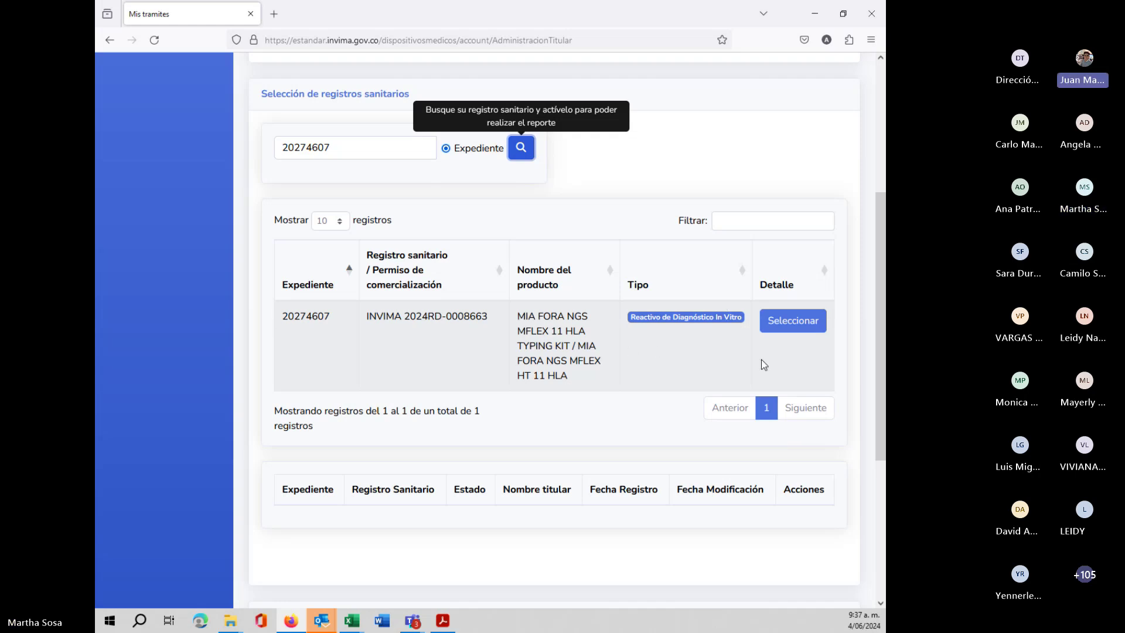
Step: Select the 20274607 result to activate registration INVIMA 2024RD-0008663 for reporting
click(775, 326)
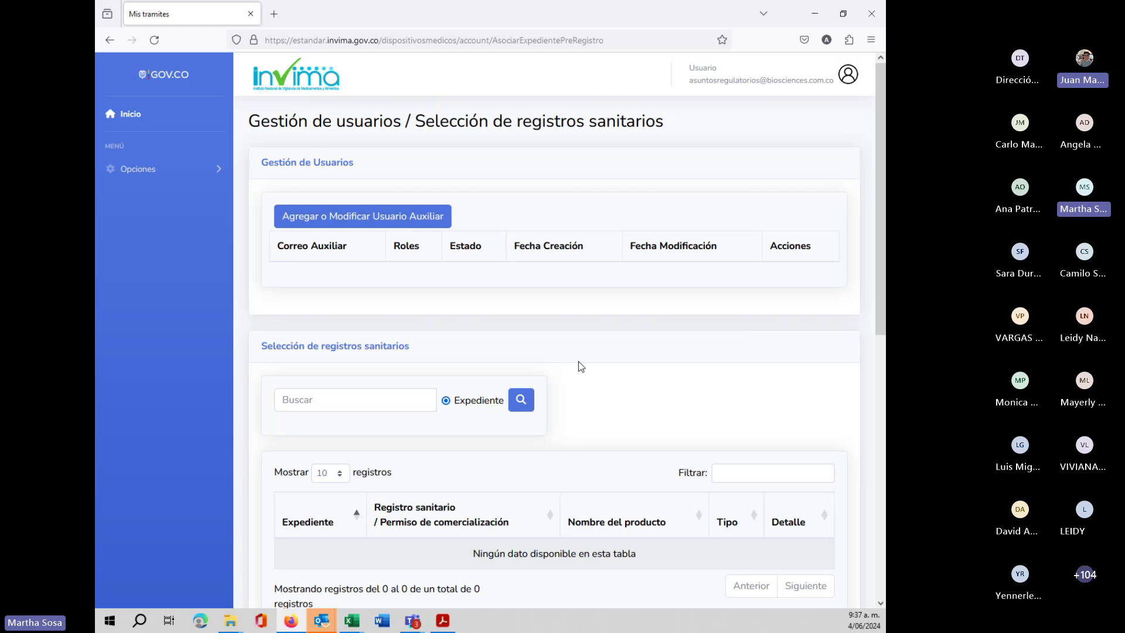
scroll(578, 360, down, 6)
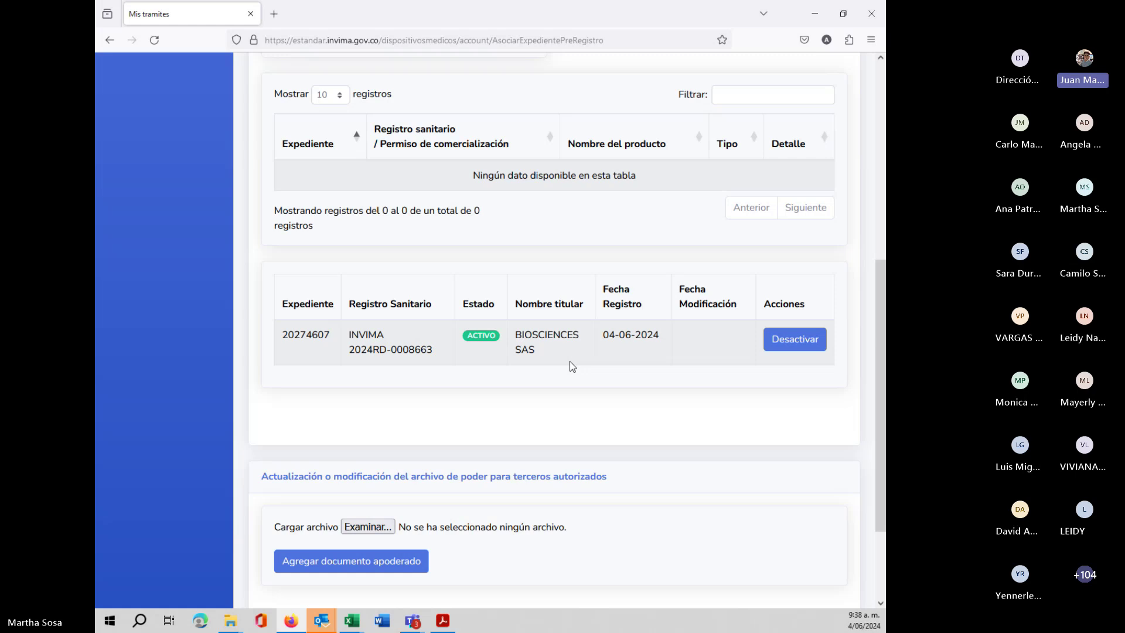
Step: Zoom the page to 120% and review registration INVIMA 2024RD-0008663 listed as ACTIVO
scroll(626, 405, down, 2)
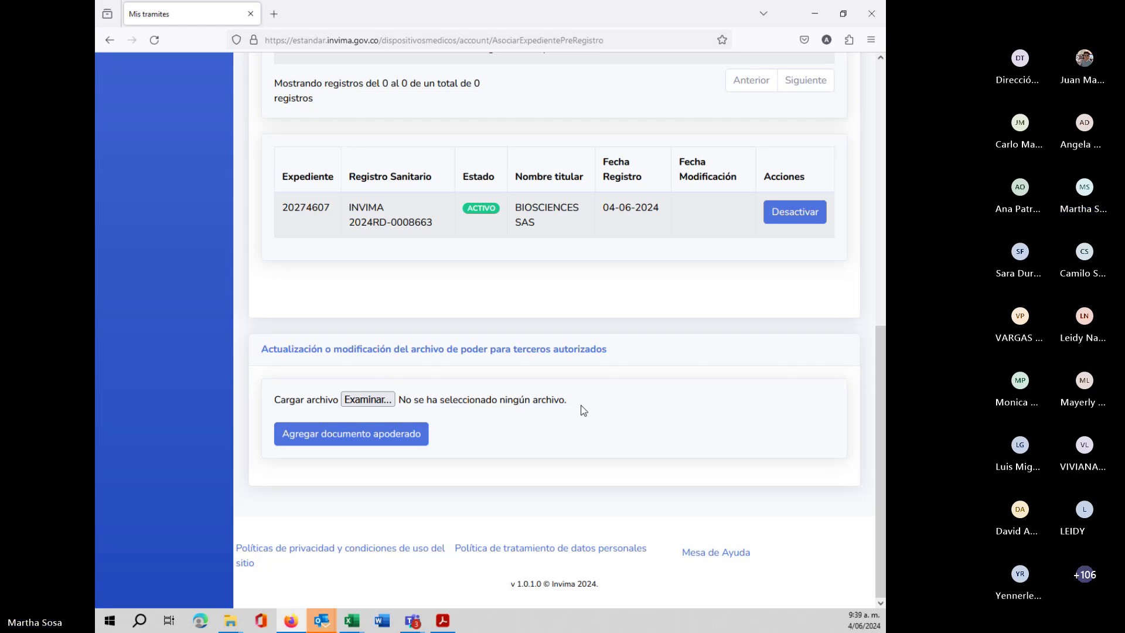
scroll(554, 437, up, 1)
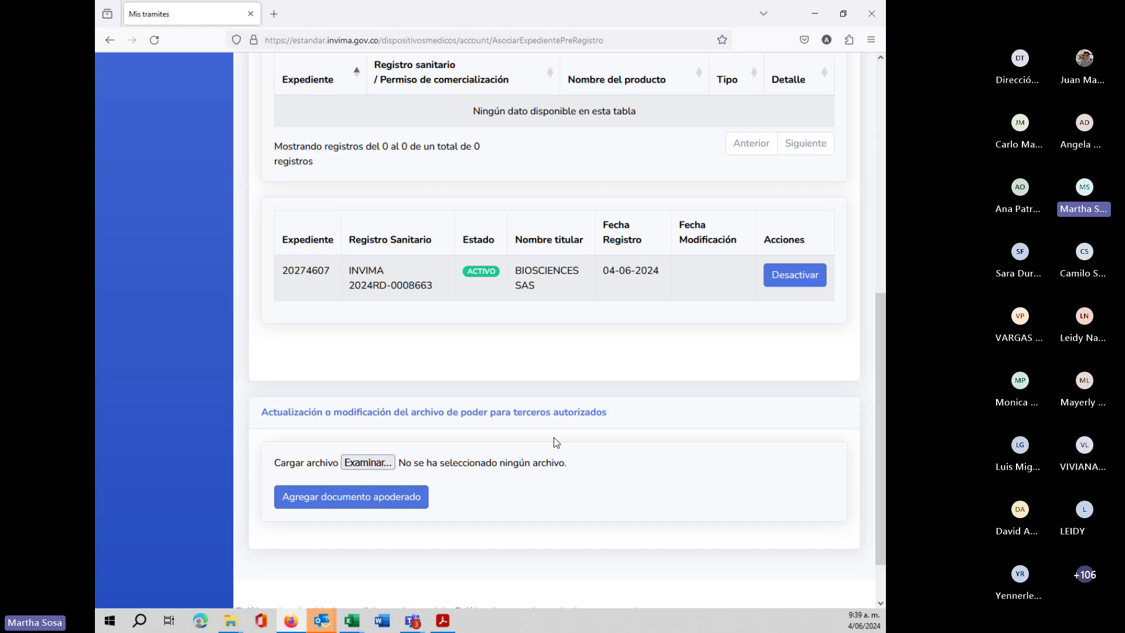
scroll(556, 442, up, 1)
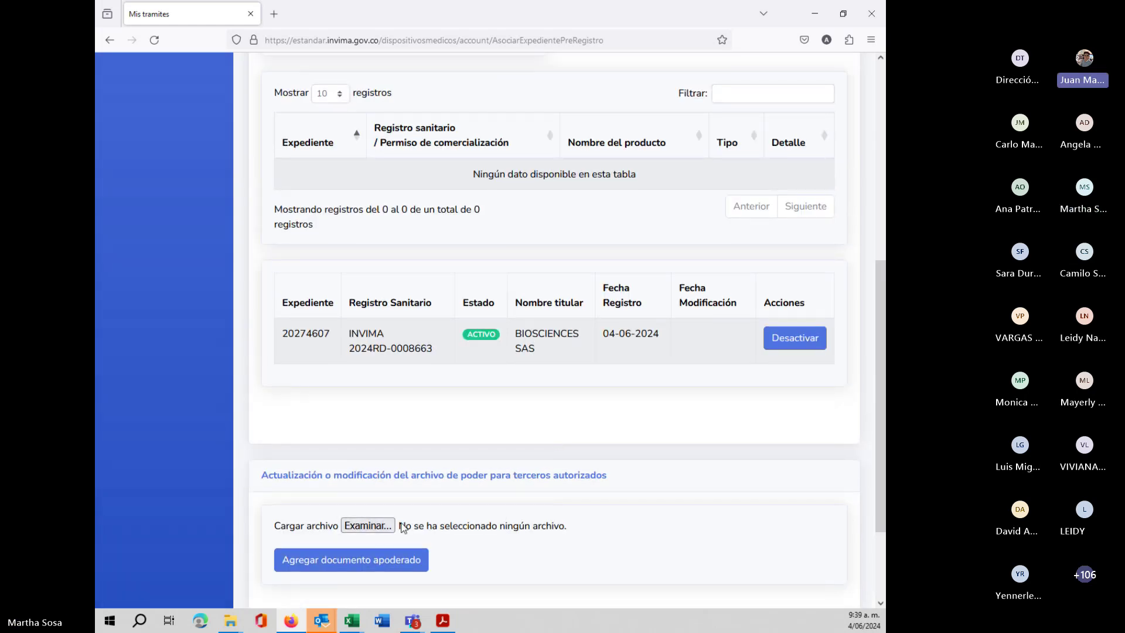
scroll(399, 525, down, 1)
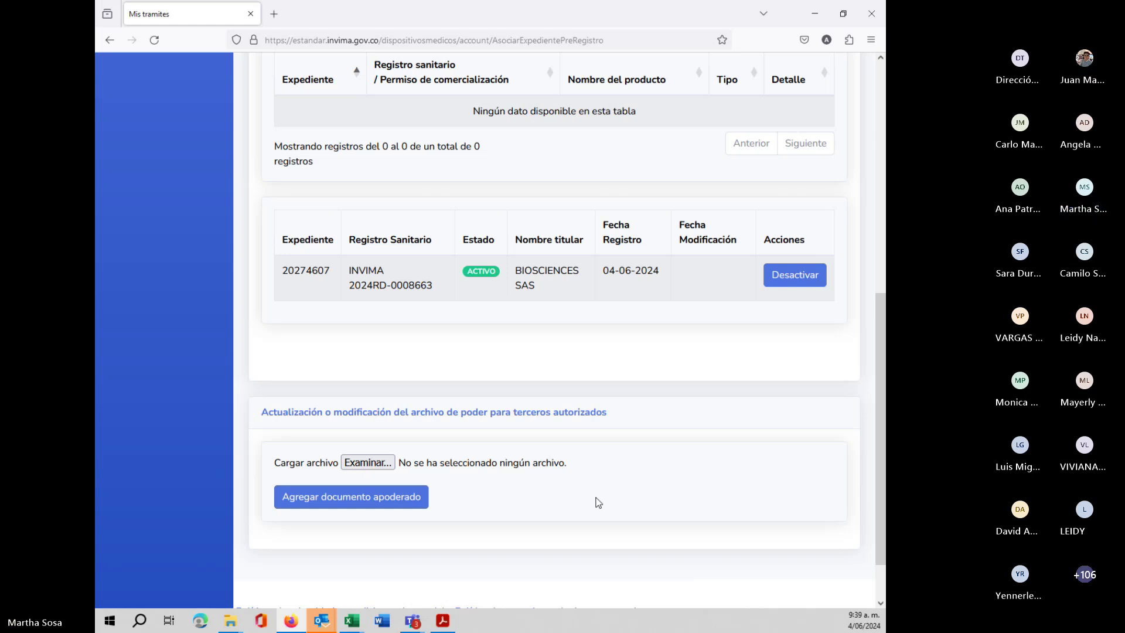
key(ctrl+plus)
key(ctrl+plus)
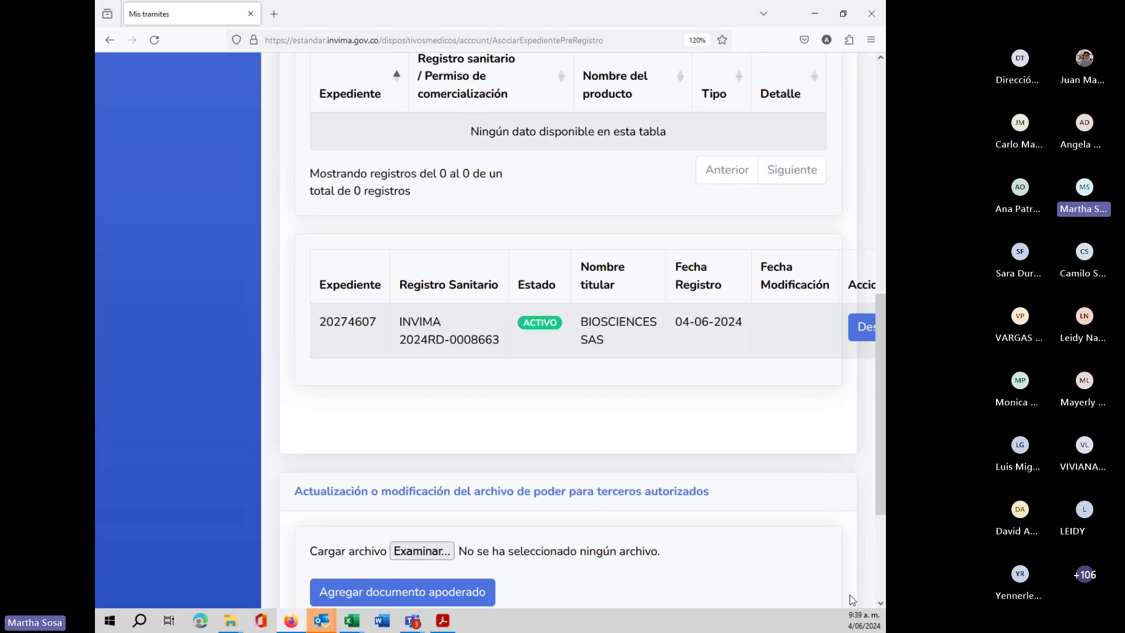
scroll(765, 558, up, 5)
scroll(764, 558, down, 8)
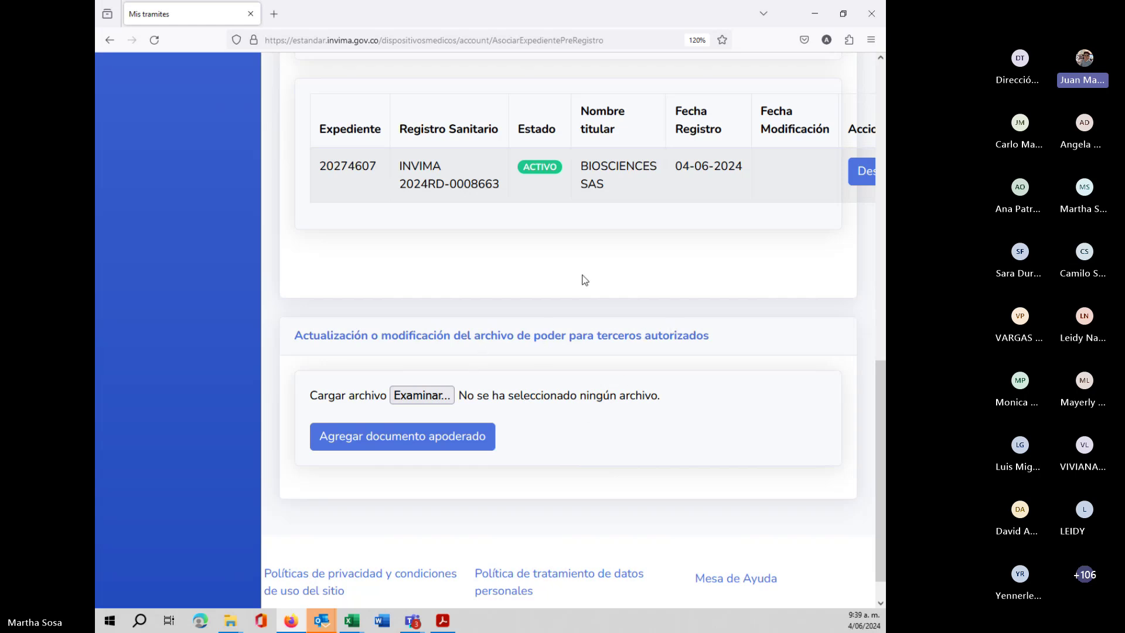
scroll(585, 280, up, 15)
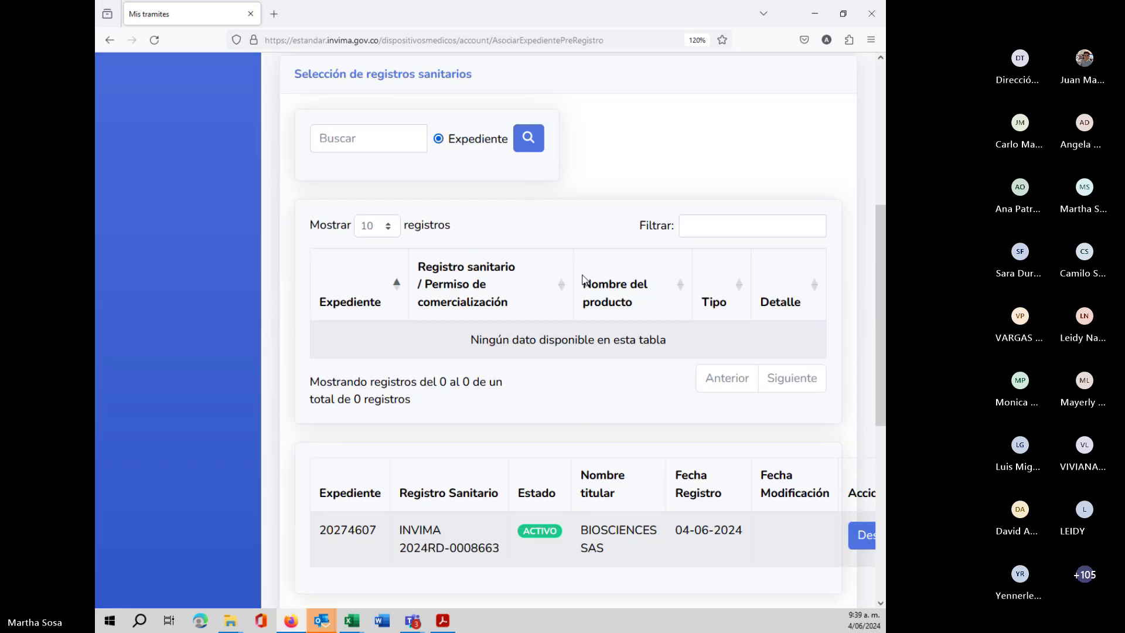
Step: Back on the Menú Principal, open '2. Diligenciamiento de la información' to list expediente 20274607
click(150, 126)
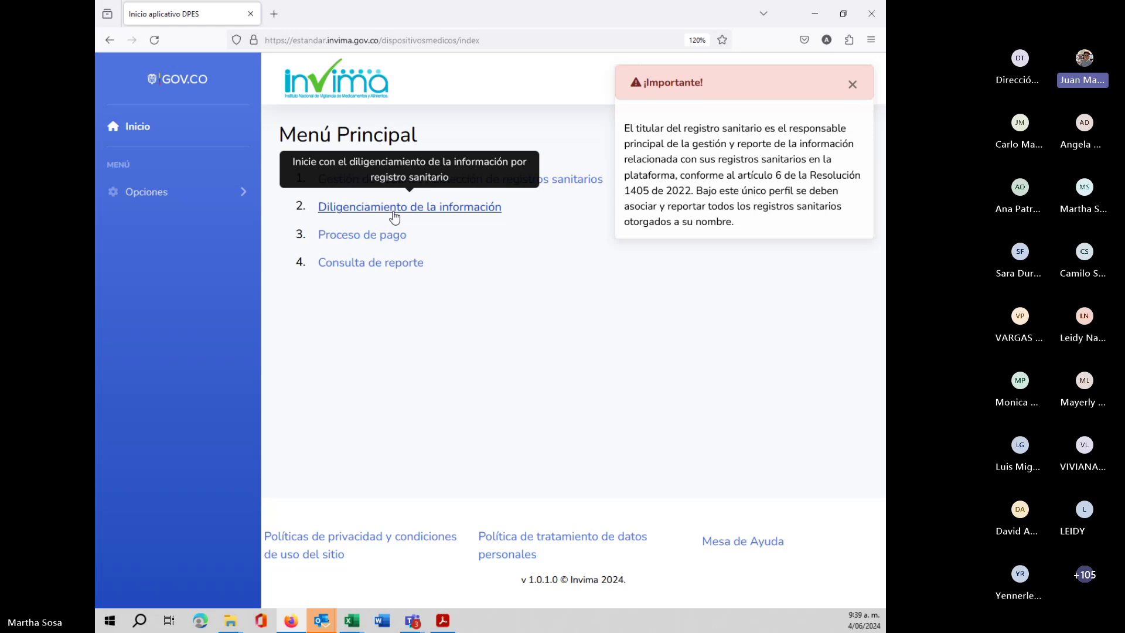
click(852, 84)
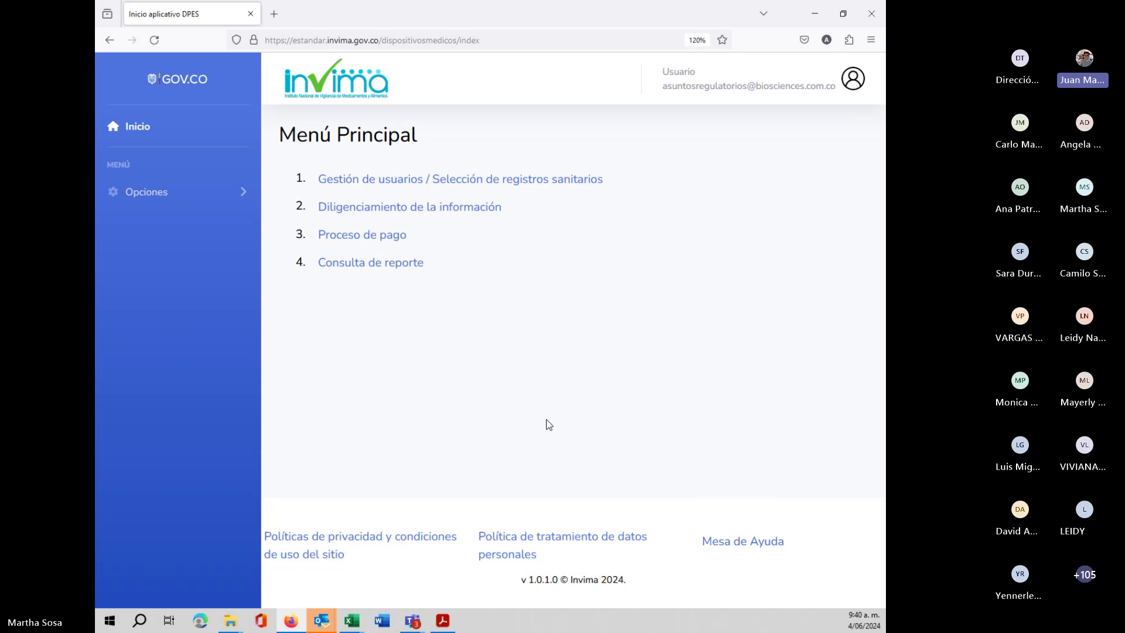
click(396, 214)
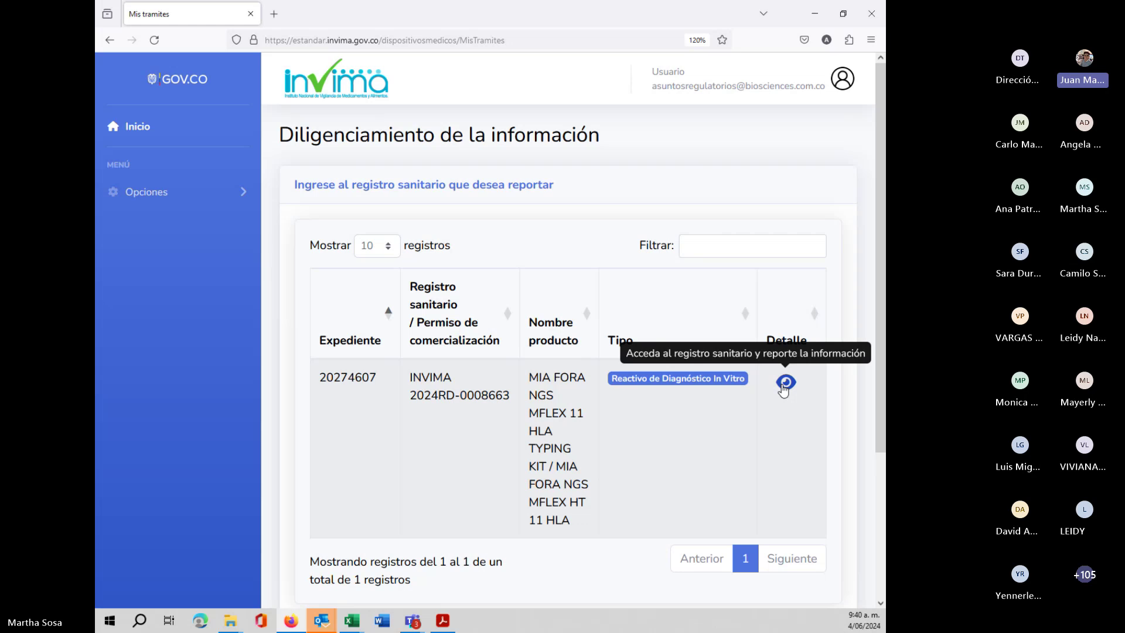
Step: Open the Reactivo Diagnóstico form for registration INVIMA 2024RD-0008663 and scroll to its classification field
click(785, 383)
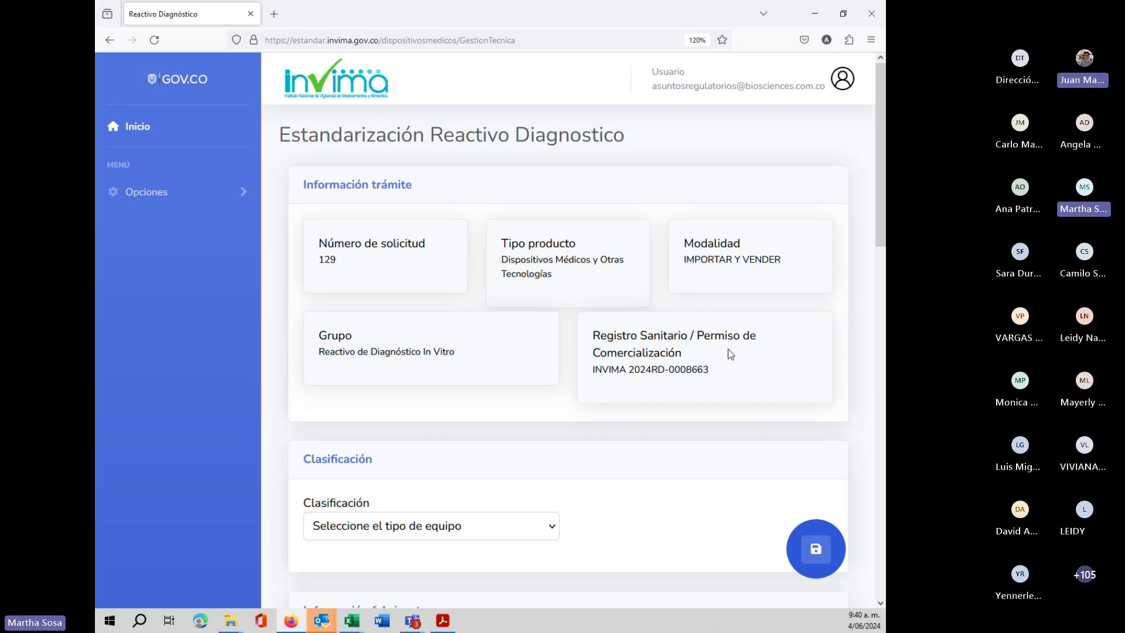
scroll(569, 464, down, 1)
scroll(567, 460, down, 2)
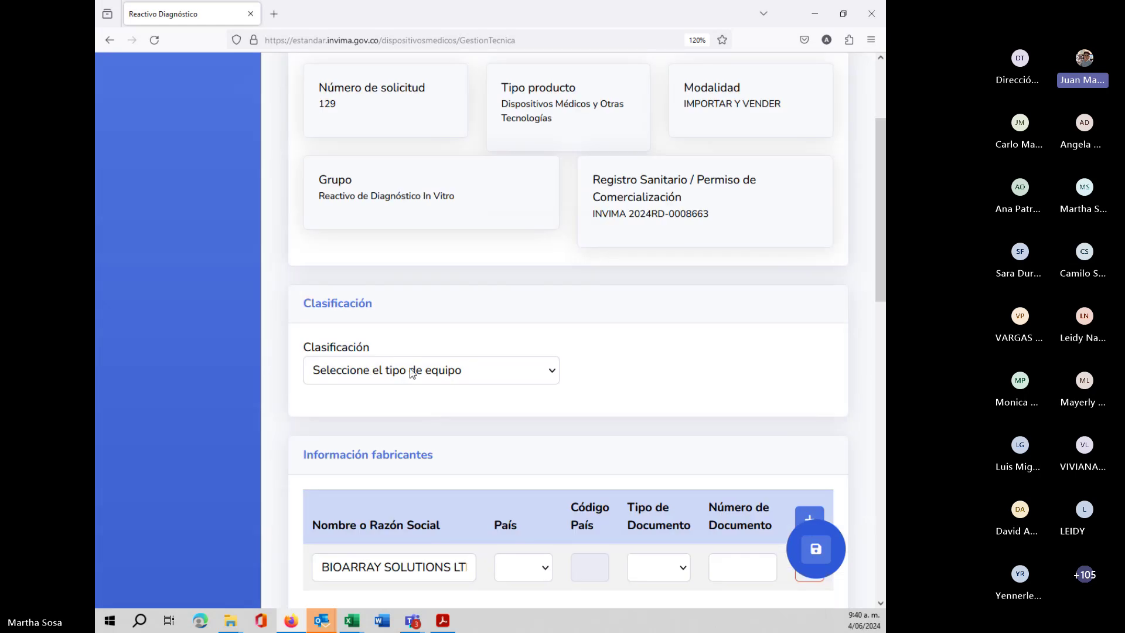
scroll(524, 376, down, 1)
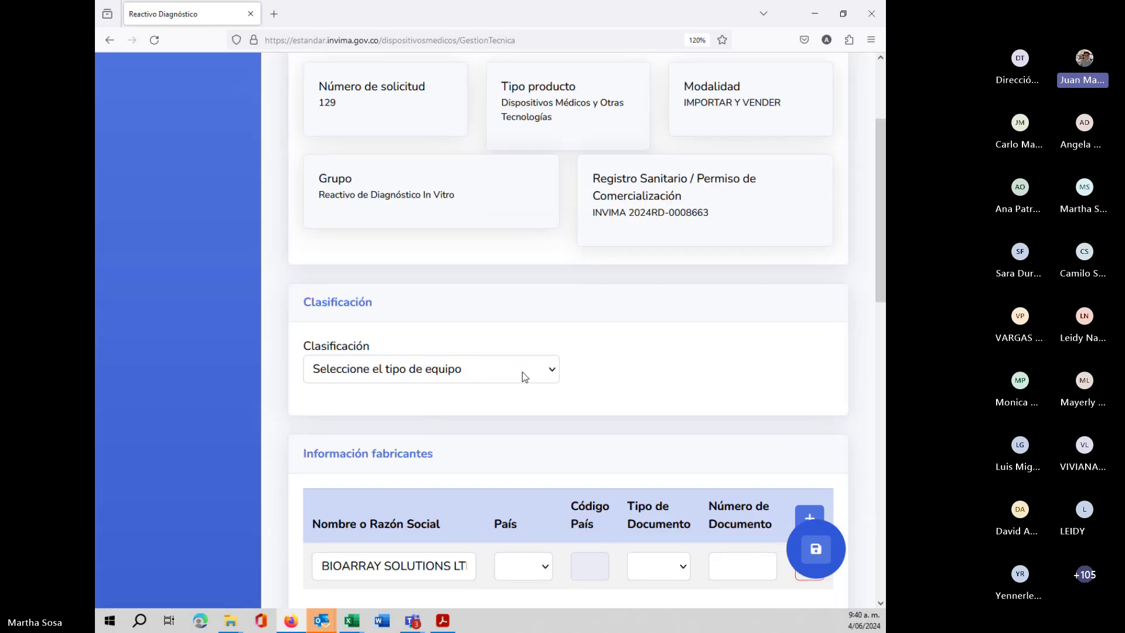
scroll(524, 376, down, 1)
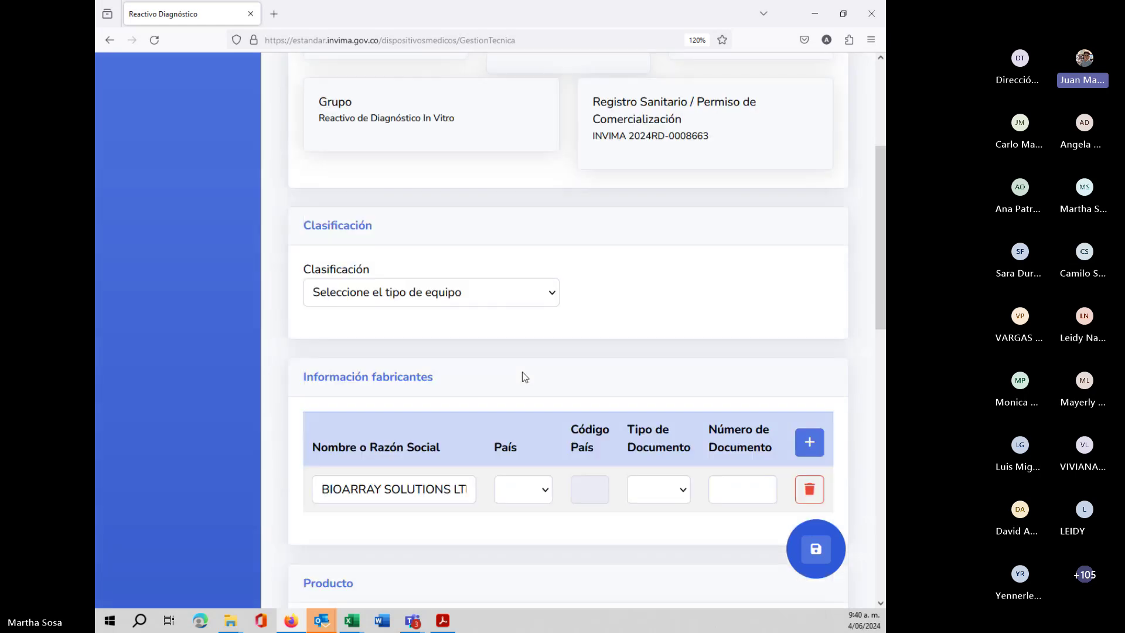
Step: Set the device classification to III
click(552, 297)
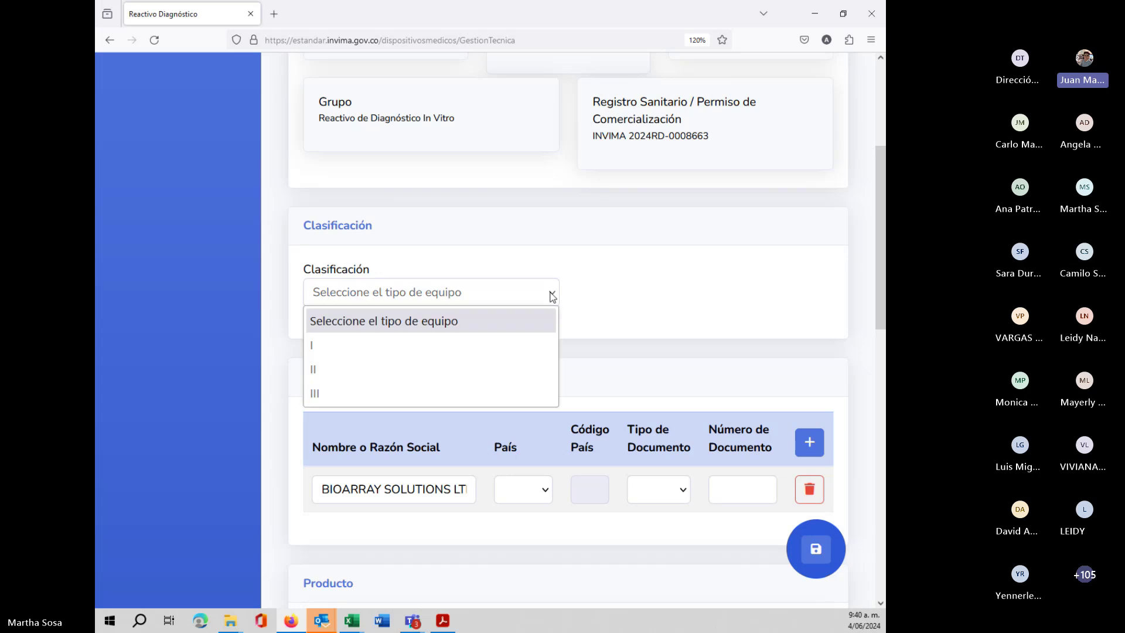
click(343, 392)
scroll(616, 329, down, 2)
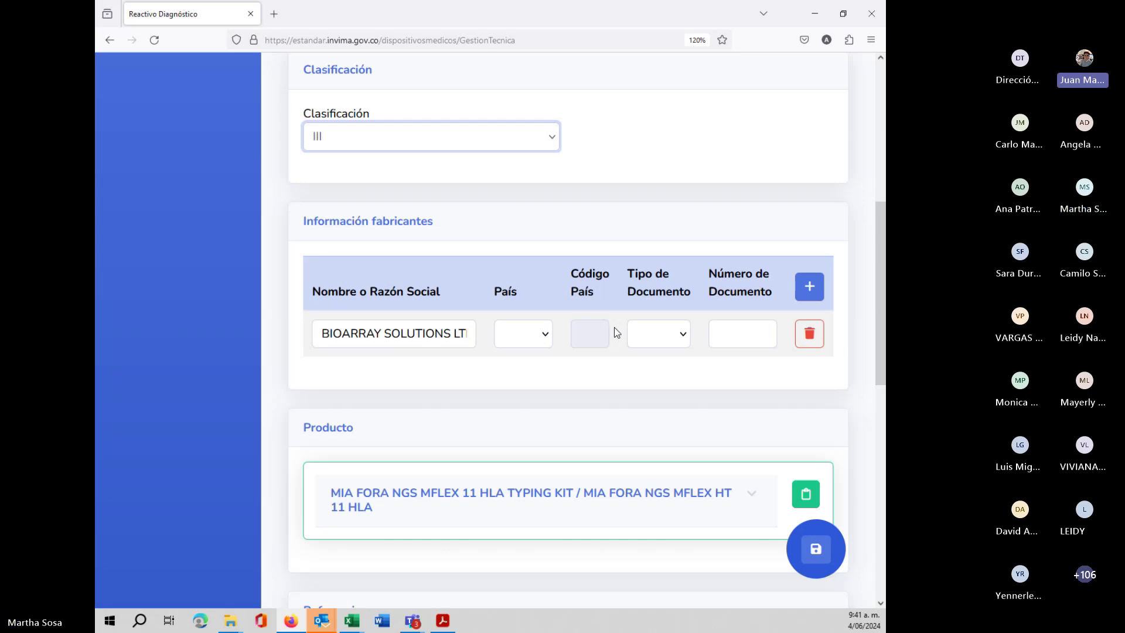
scroll(615, 331, down, 2)
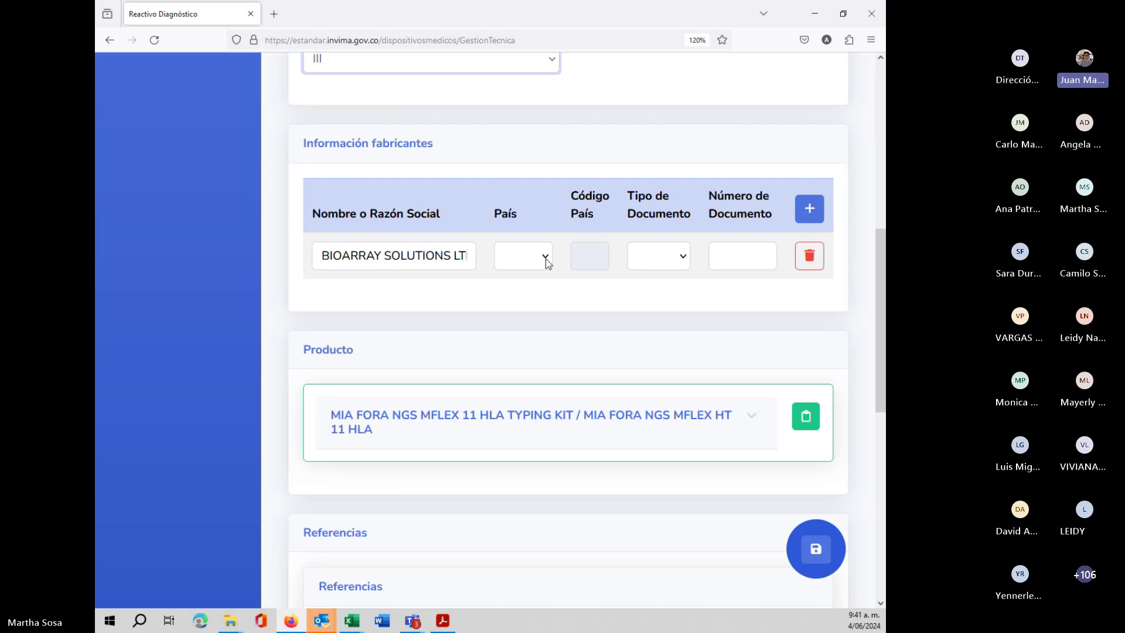
Step: Set the BIOARRAY SOLUTIONS manufacturer's country to Panamá (code 591)
click(545, 260)
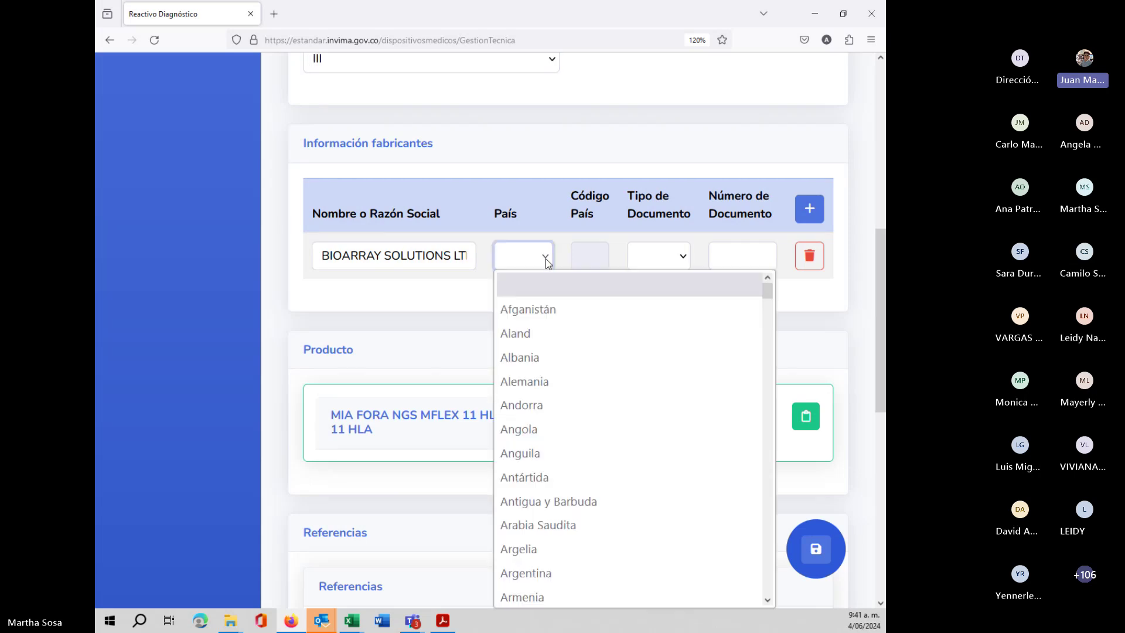
scroll(568, 349, down, 20)
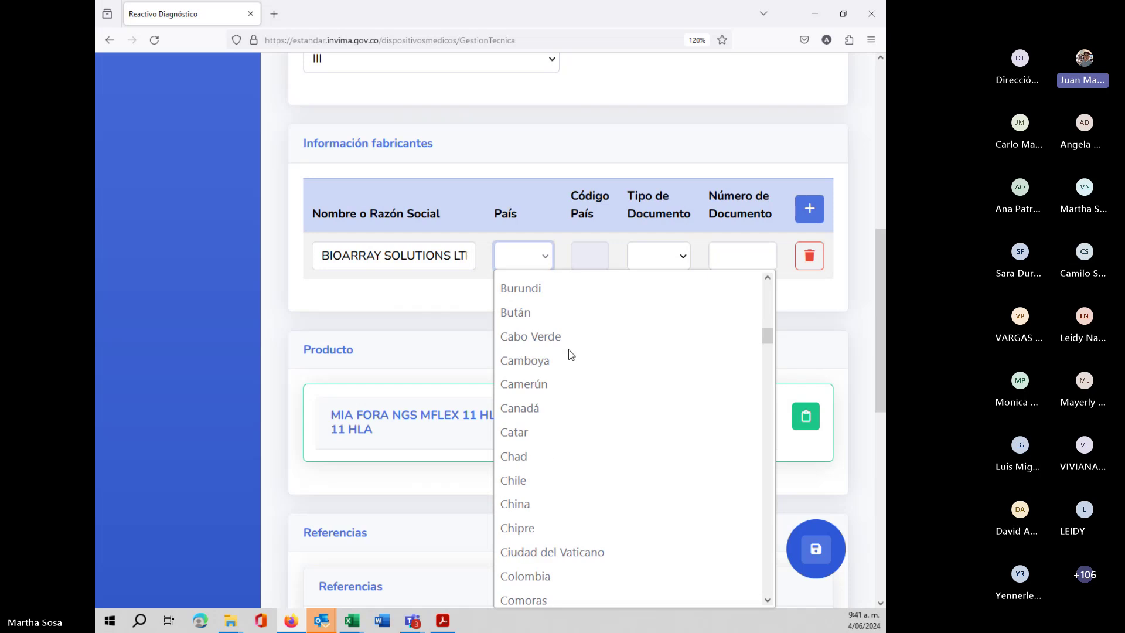
scroll(568, 349, down, 10)
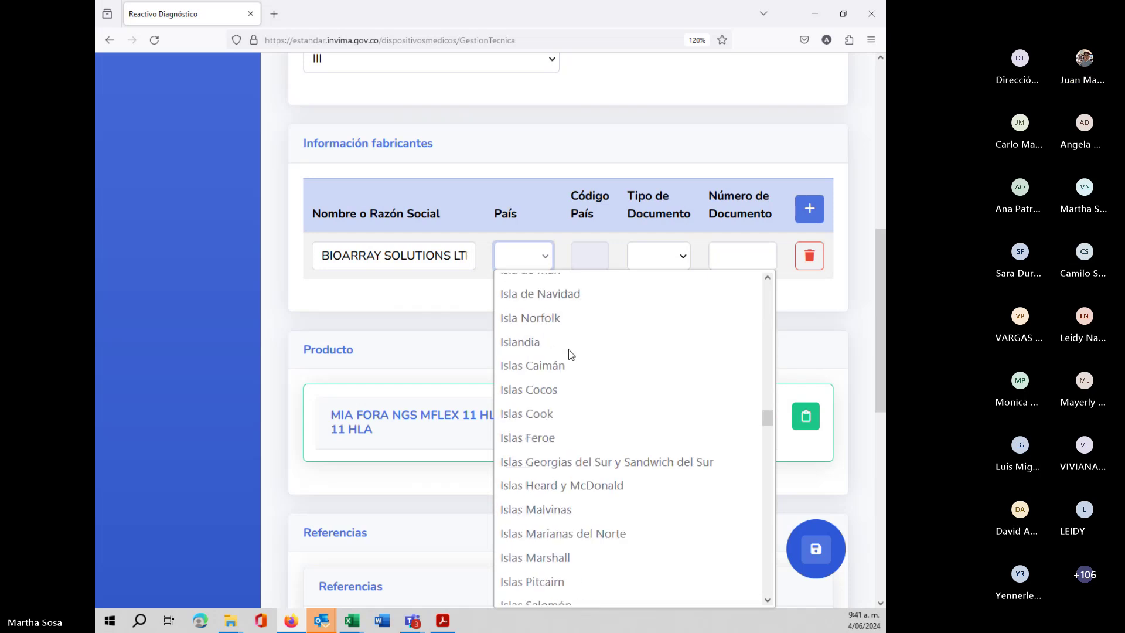
scroll(568, 349, down, 6)
scroll(568, 349, down, 4)
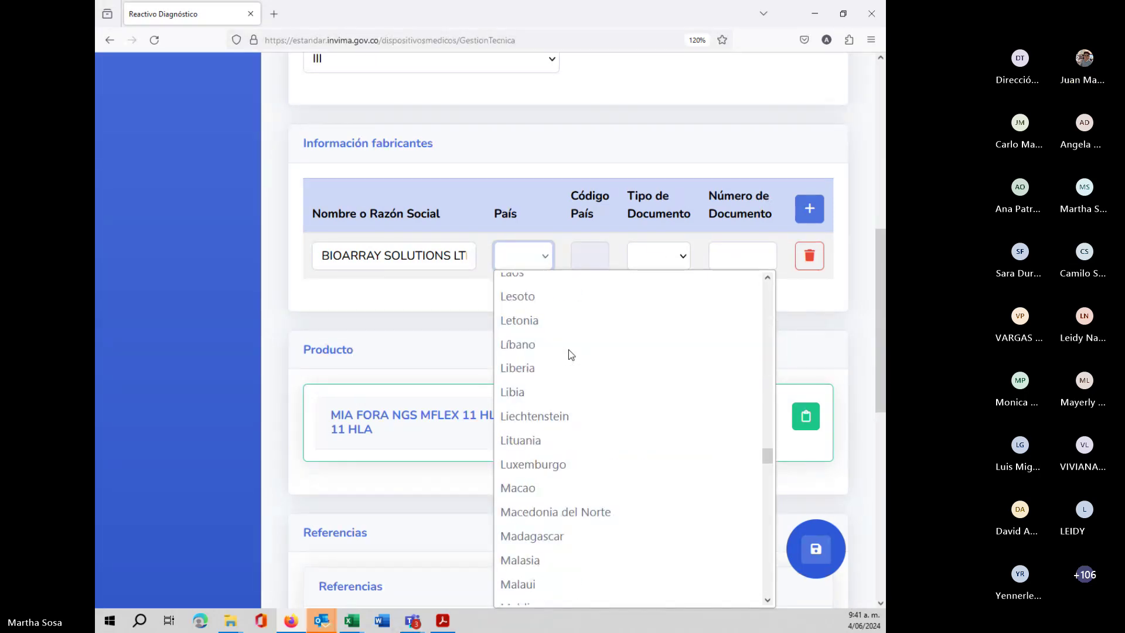
scroll(569, 349, up, 8)
scroll(568, 349, down, 15)
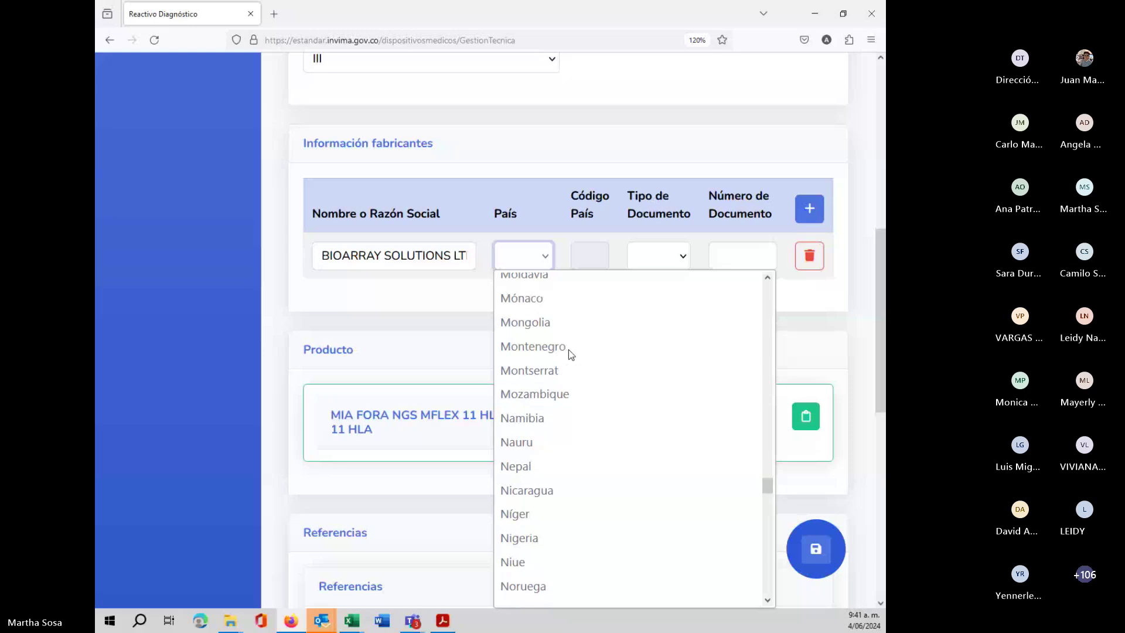
scroll(568, 349, down, 3)
scroll(568, 349, up, 15)
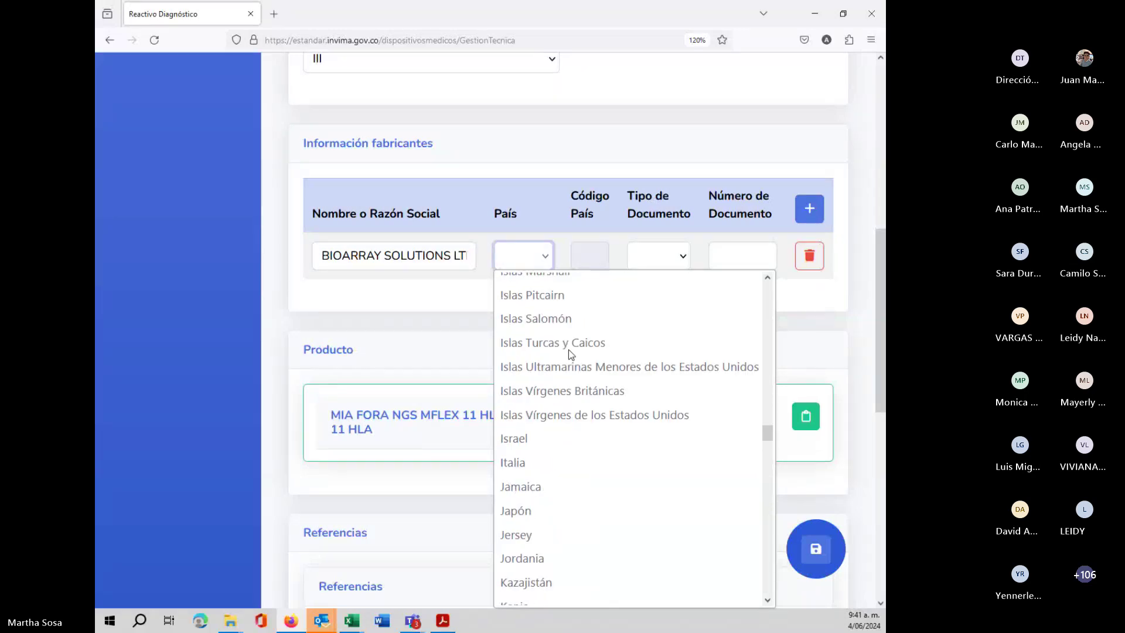
scroll(568, 350, up, 8)
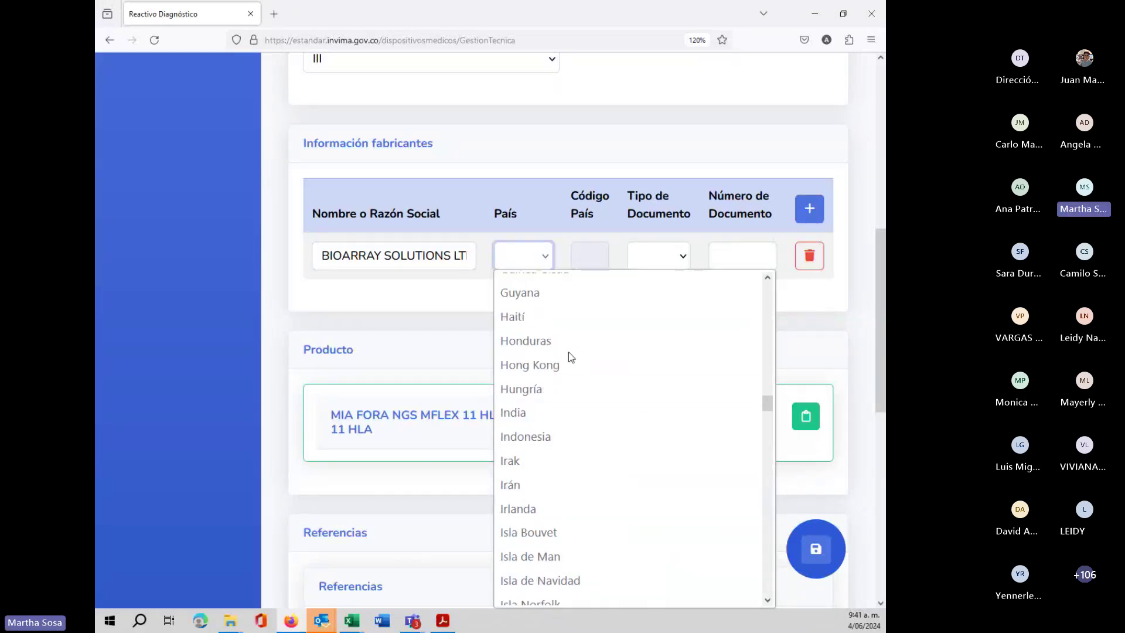
scroll(563, 369, down, 10)
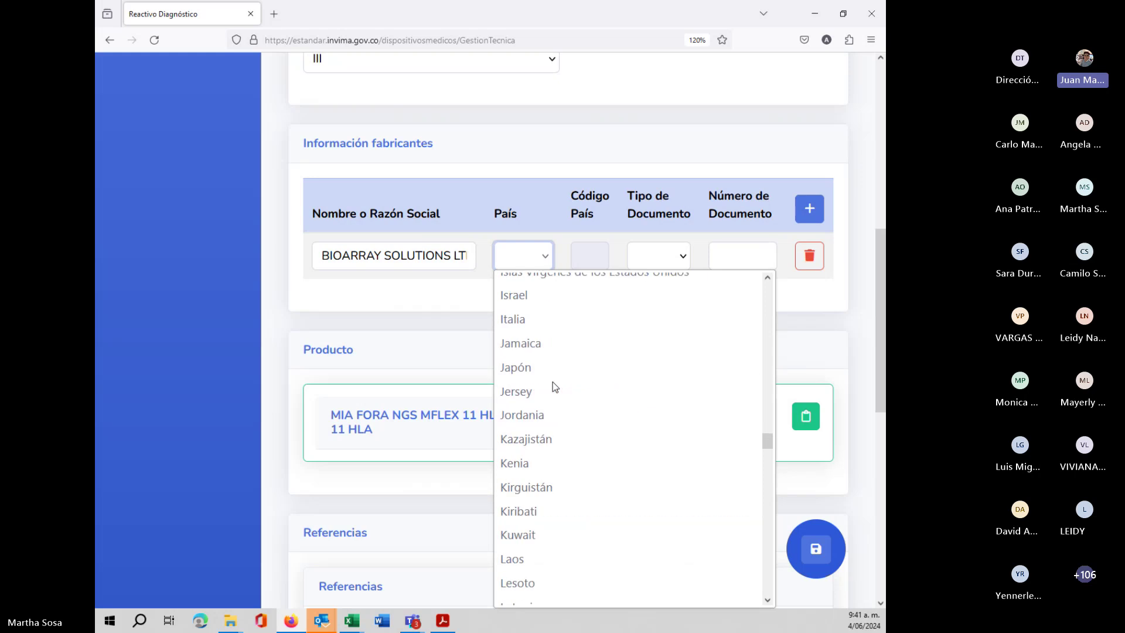
scroll(553, 381, down, 5)
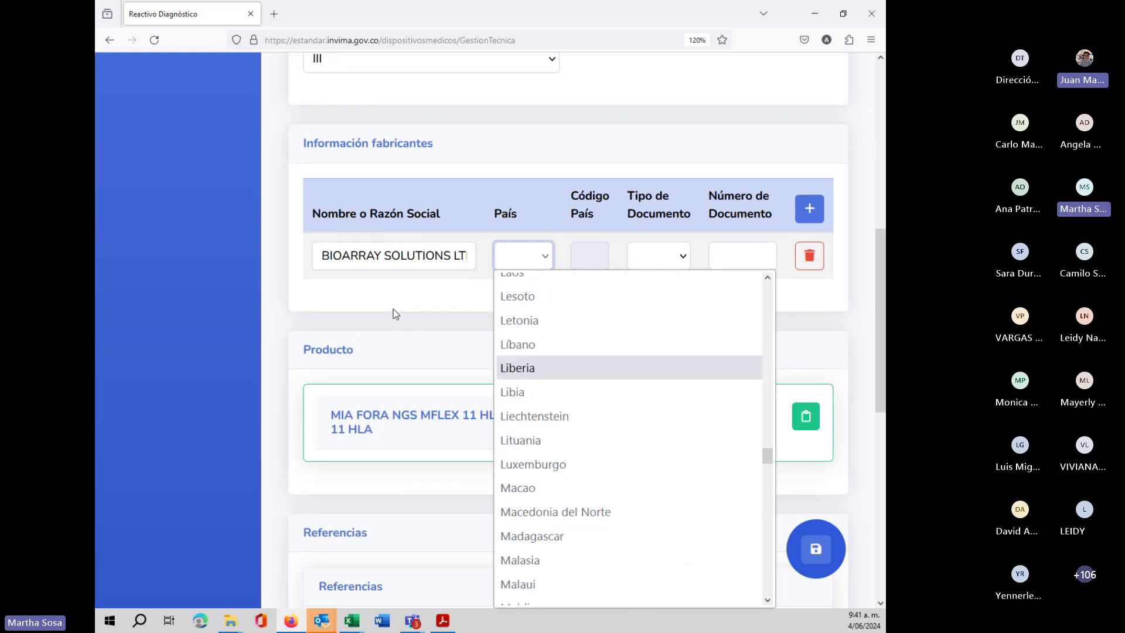
scroll(547, 392, down, 4)
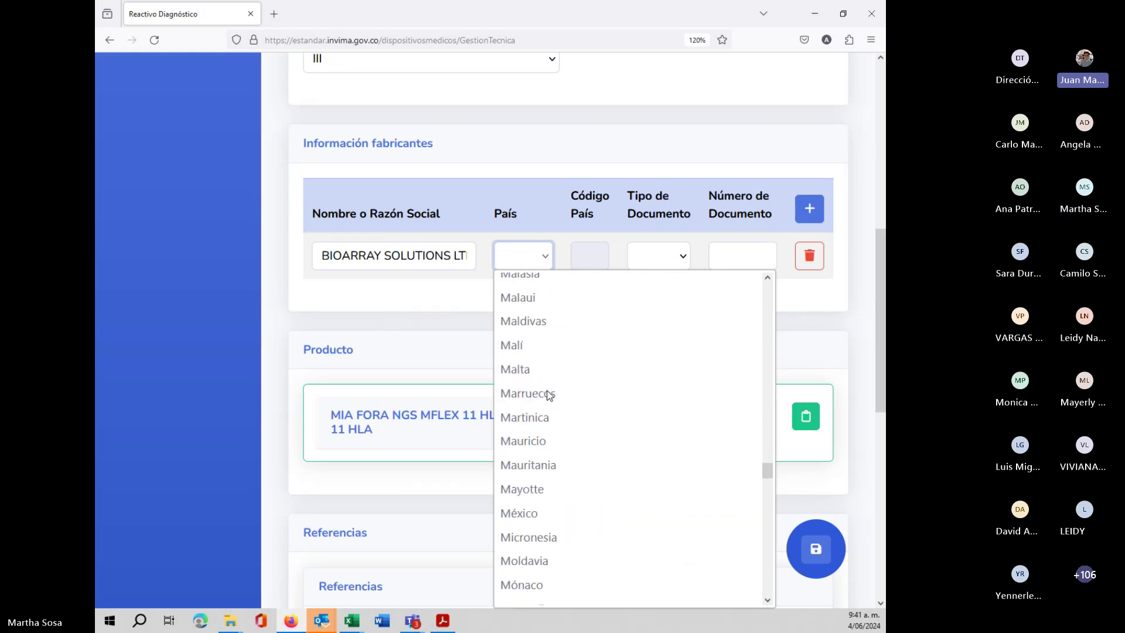
scroll(547, 393, down, 12)
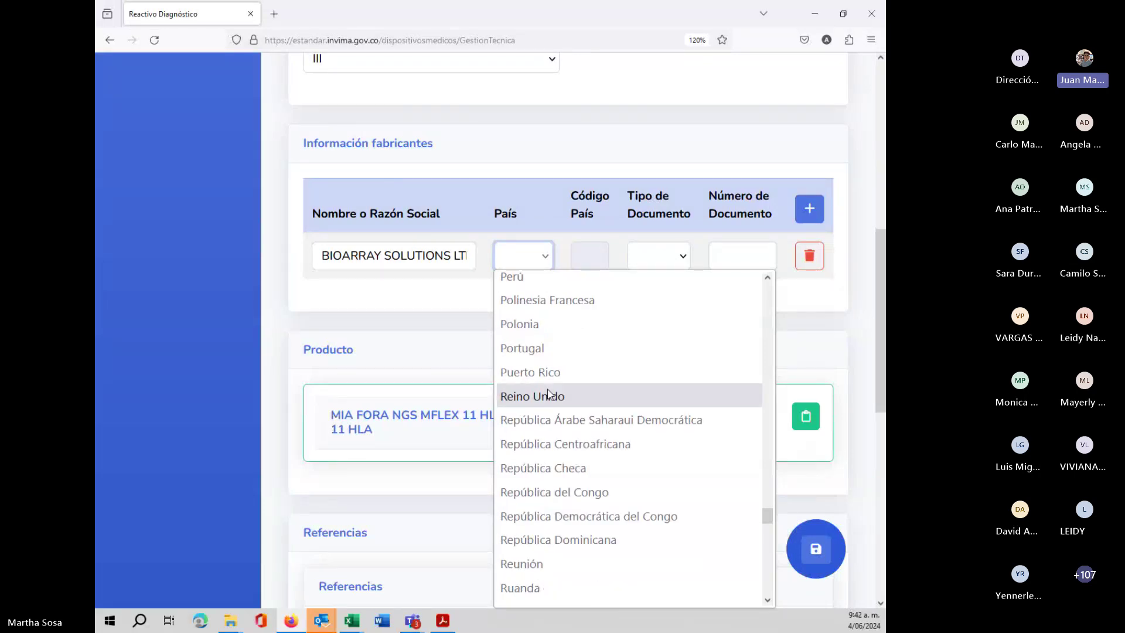
scroll(548, 394, down, 12)
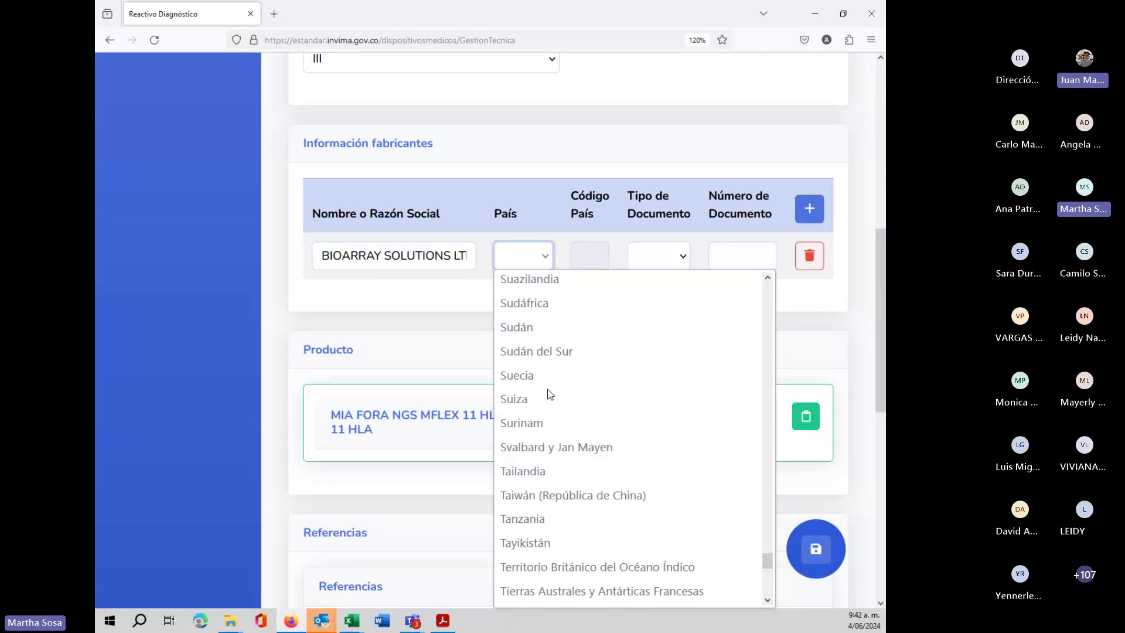
scroll(550, 393, down, 8)
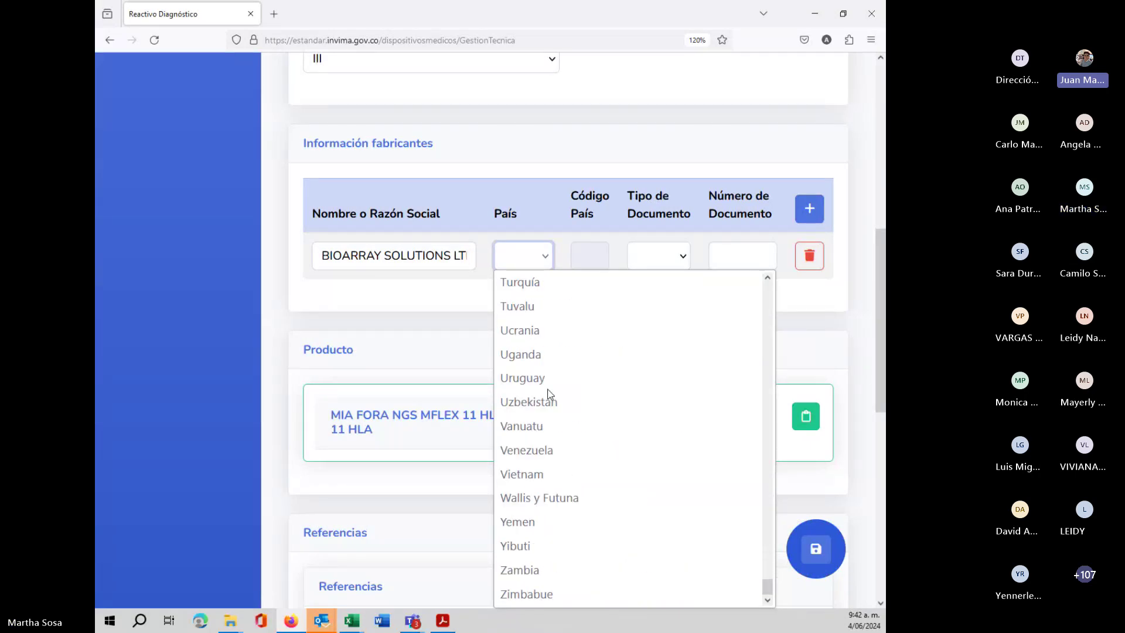
scroll(549, 394, up, 20)
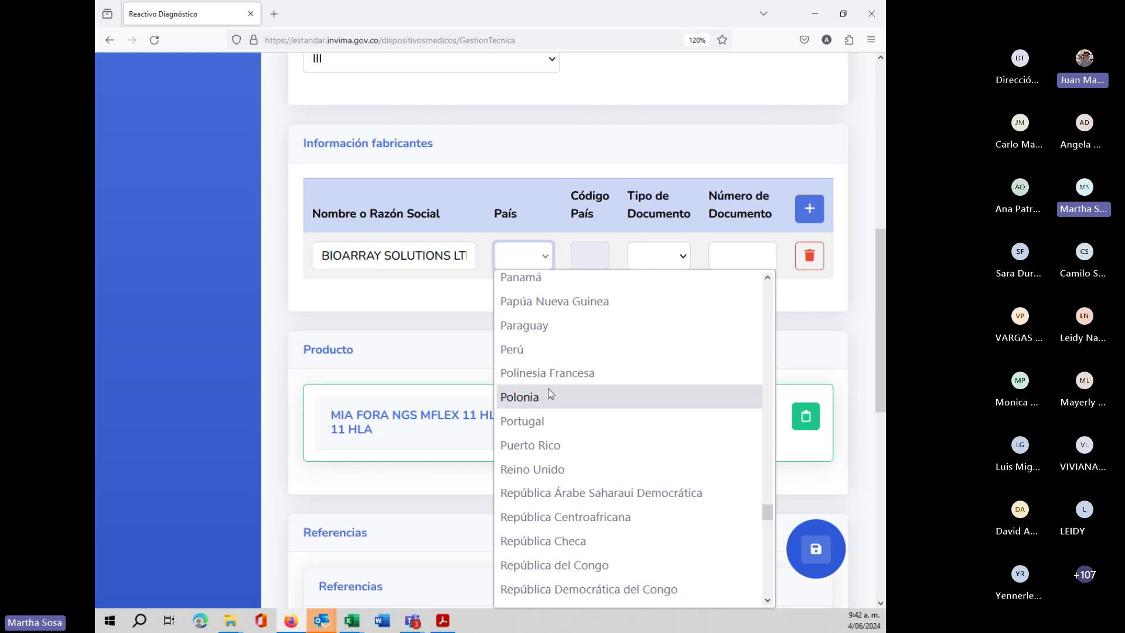
scroll(550, 393, up, 4)
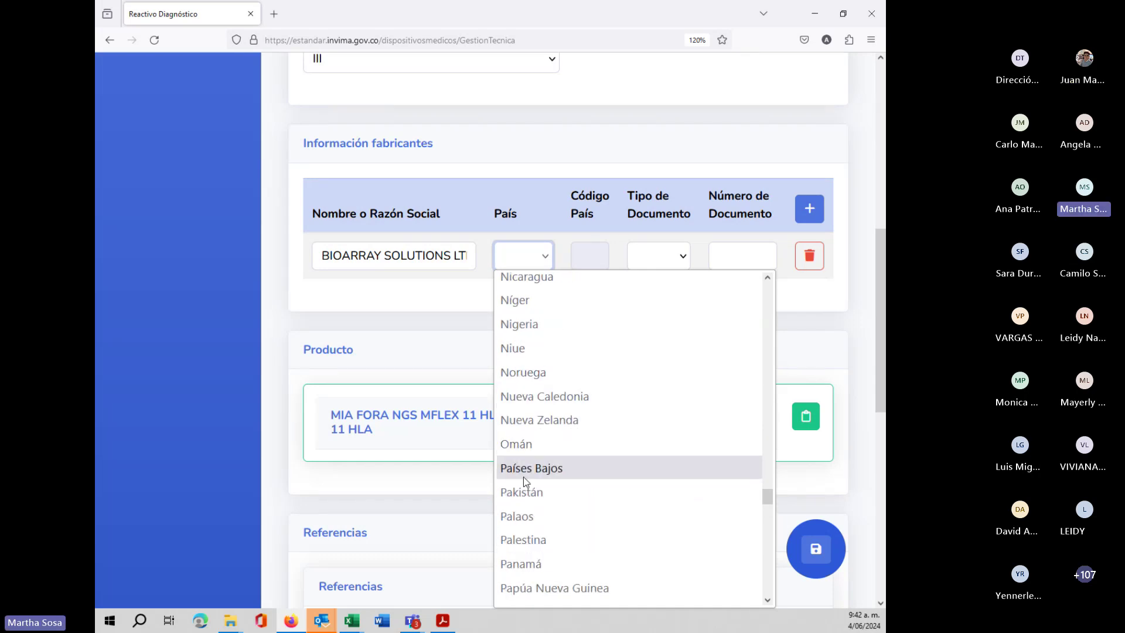
click(537, 564)
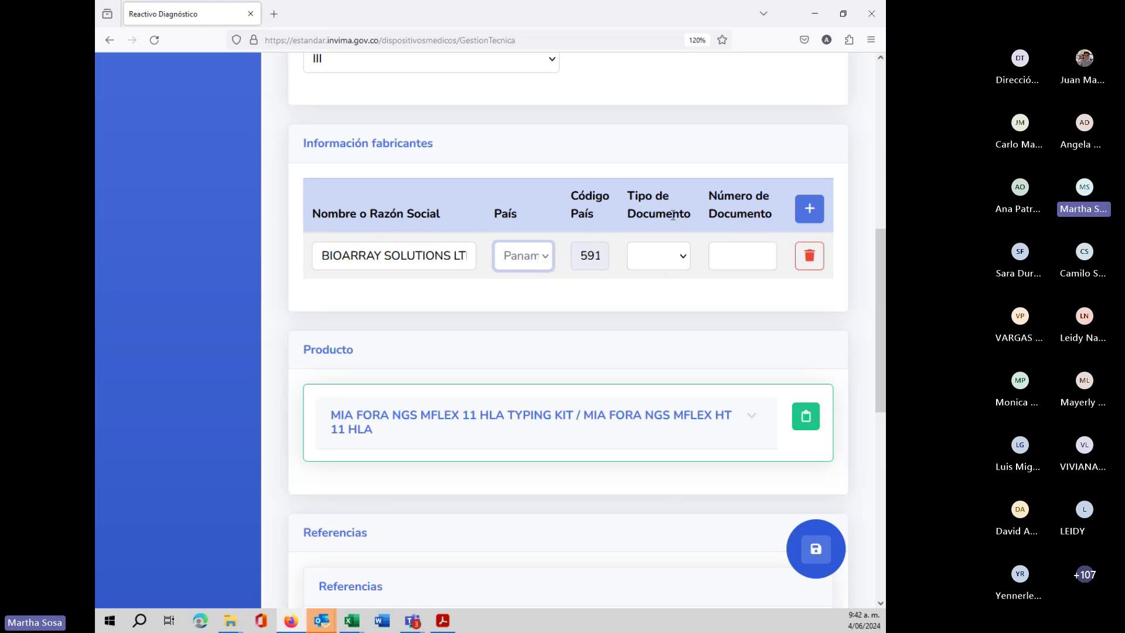
Step: Enter the manufacturer's document number and set its document type to DE - Documento de extranjería
click(683, 256)
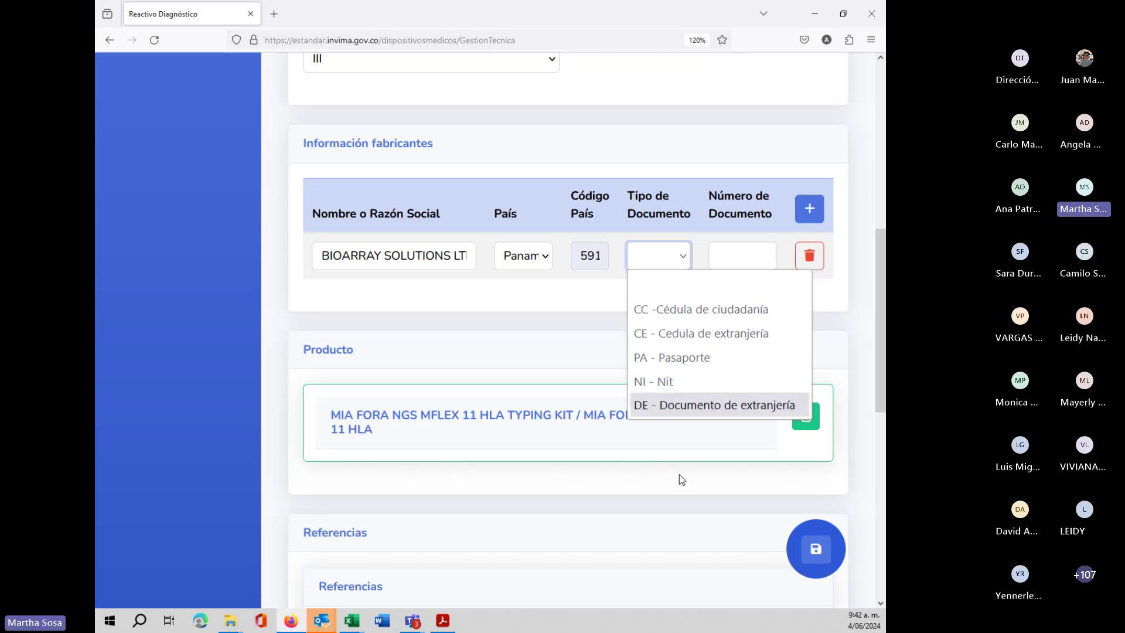
click(683, 384)
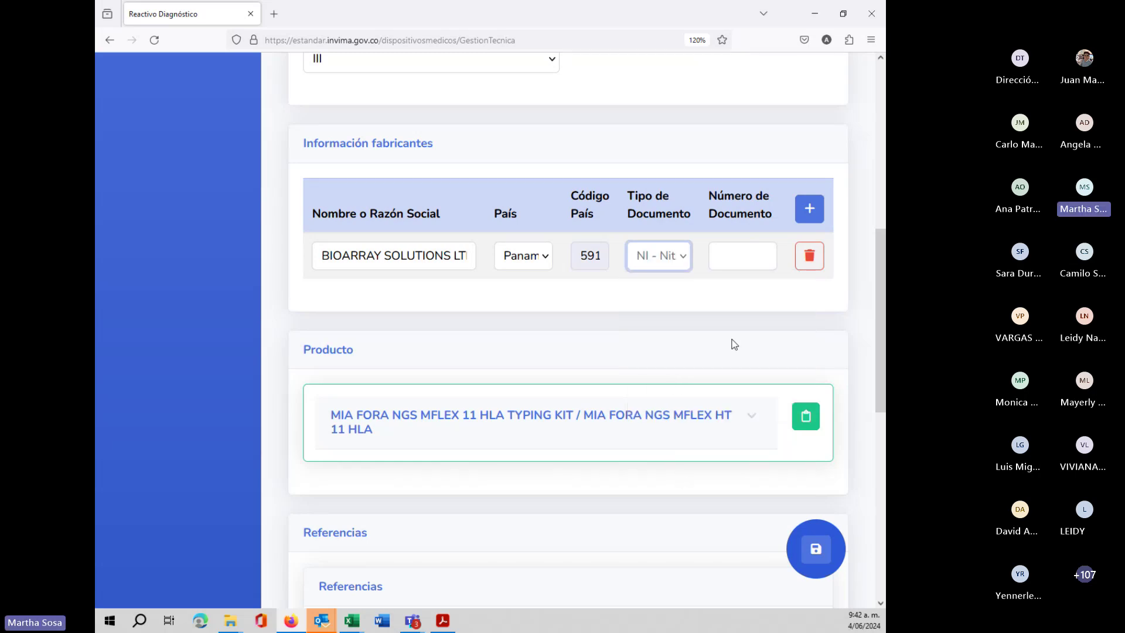
click(733, 256)
text(11111)
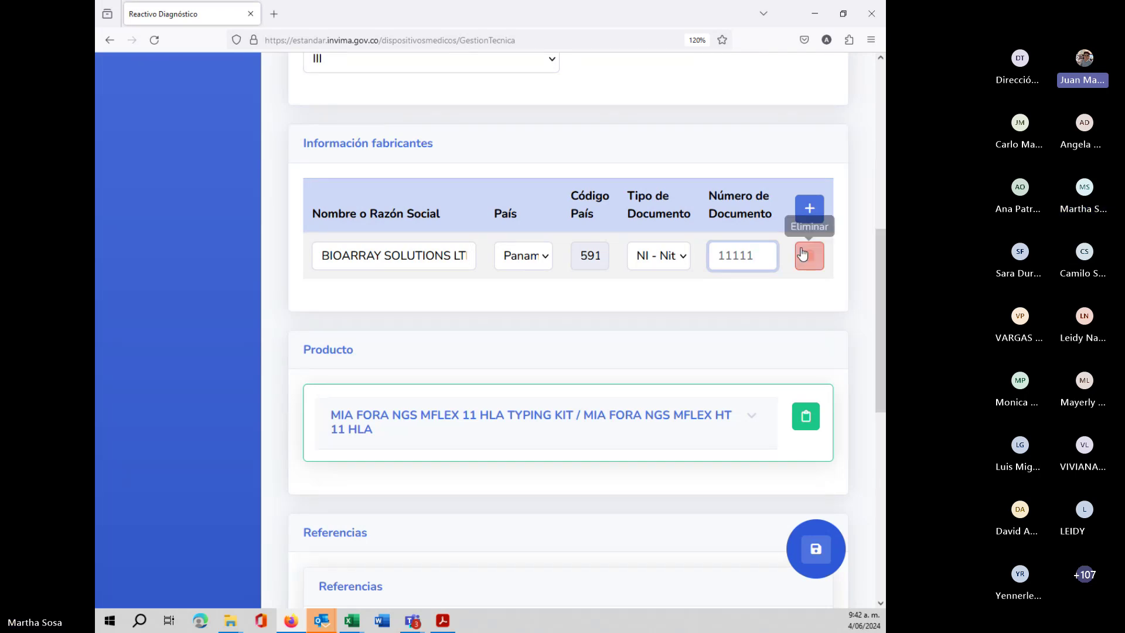
click(684, 260)
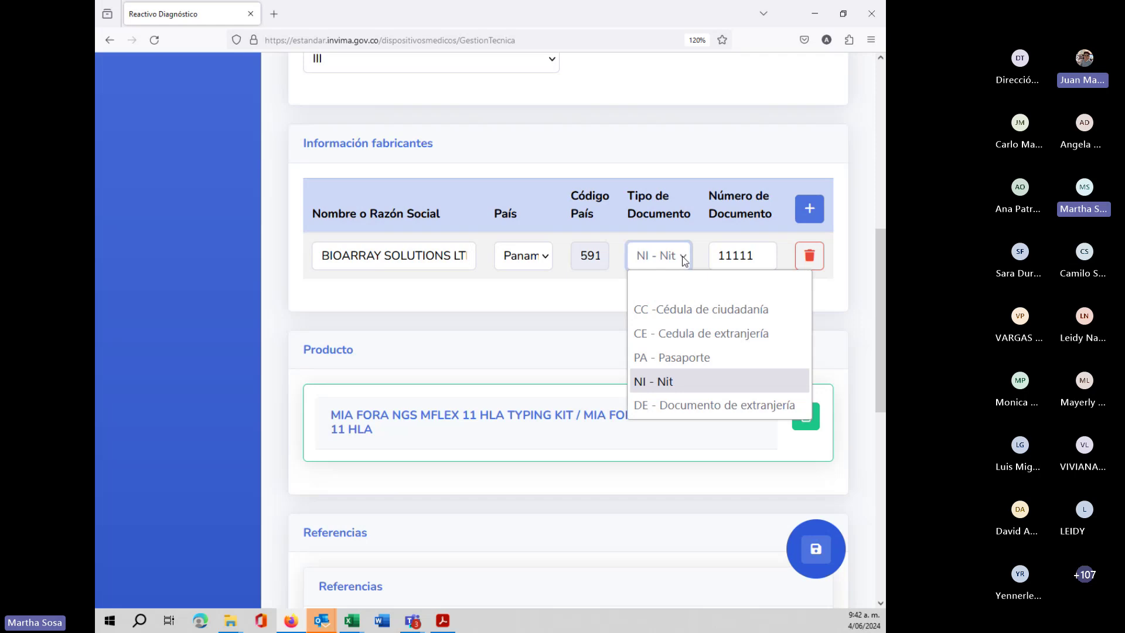
click(688, 406)
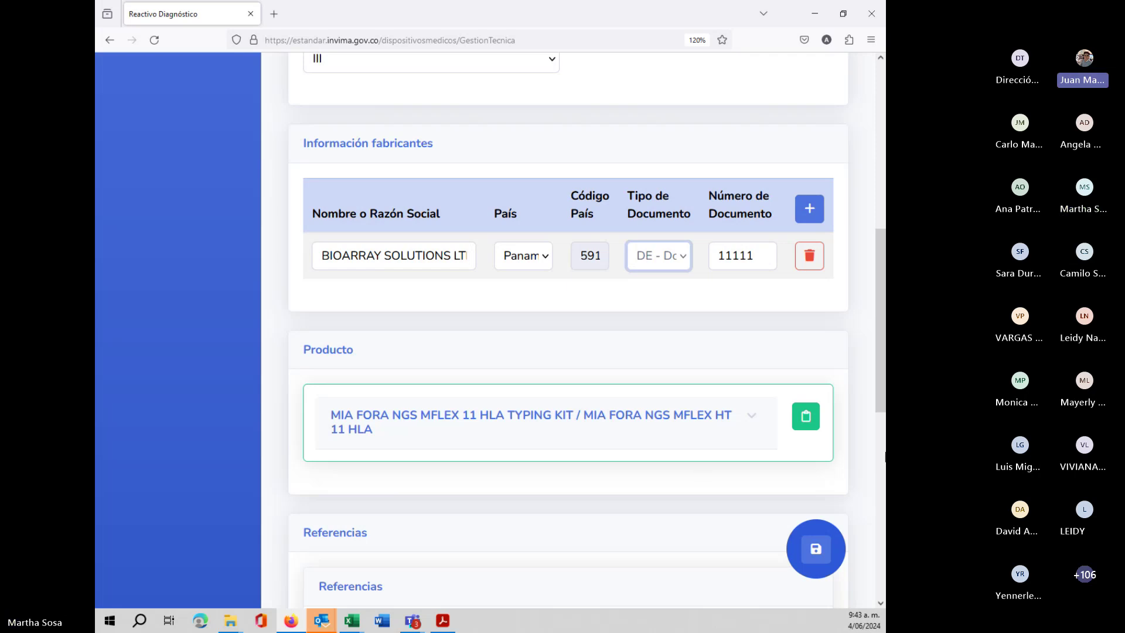
Step: Expand the MIA FORA NGS MFLEX 11 HLA TYPING KIT product entry to reveal its empty Marca panel
scroll(386, 152, down, 3)
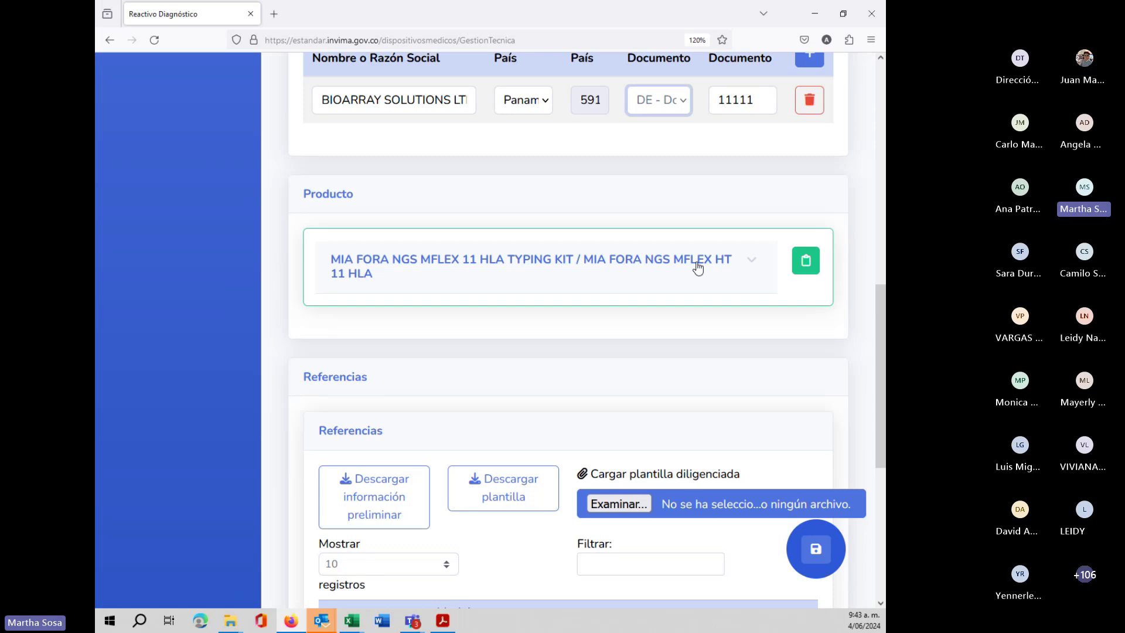
scroll(502, 276, down, 4)
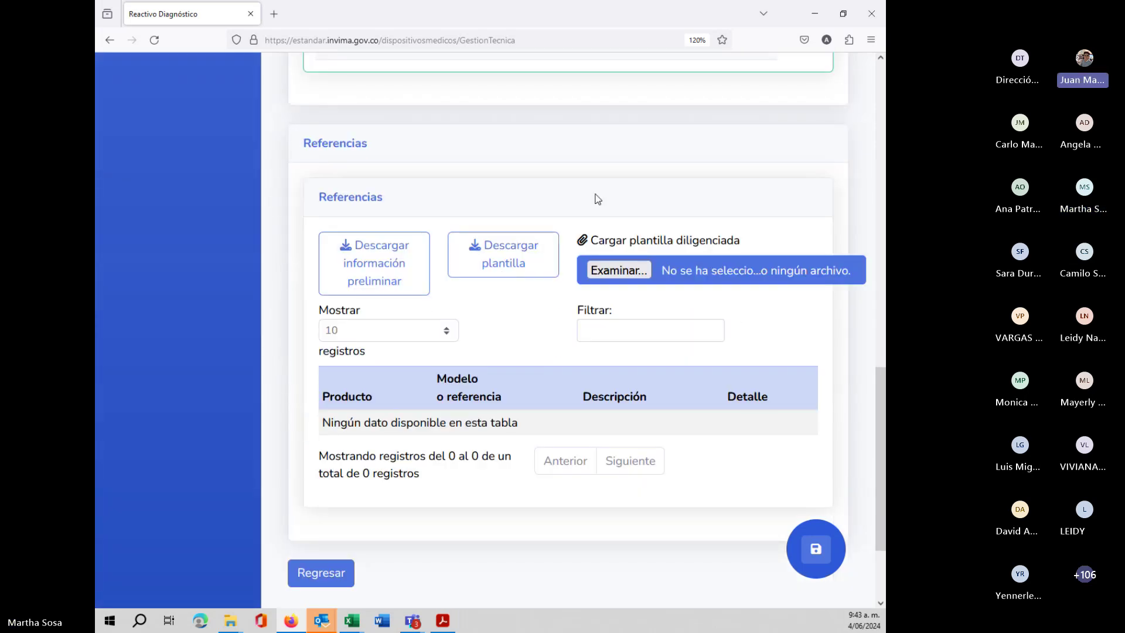
scroll(595, 198, up, 3)
scroll(595, 198, up, 1)
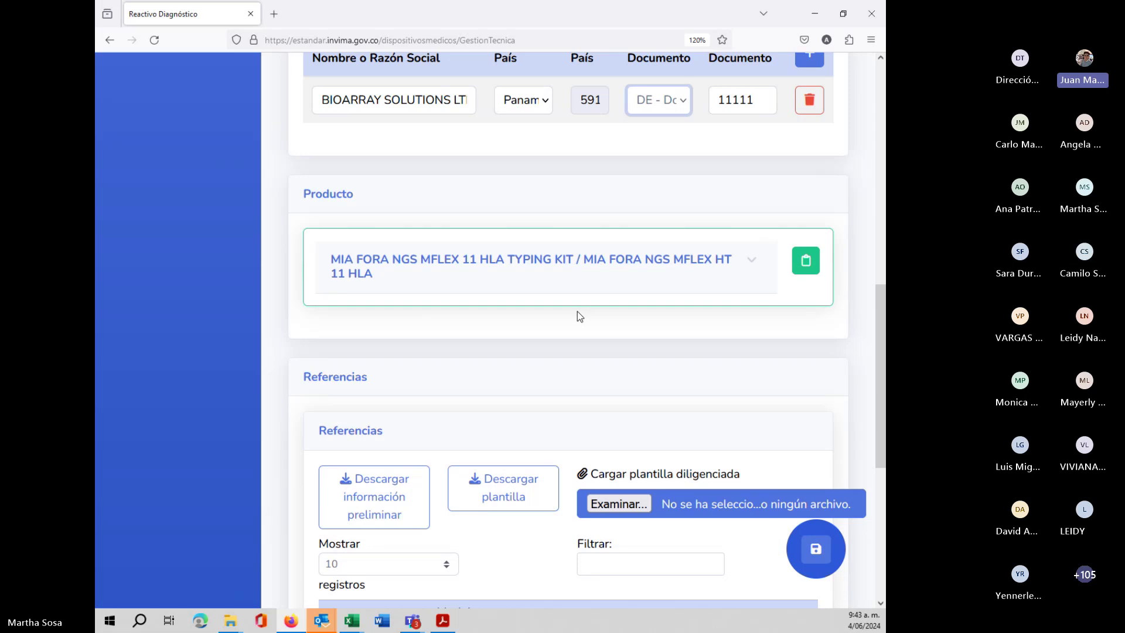
click(805, 263)
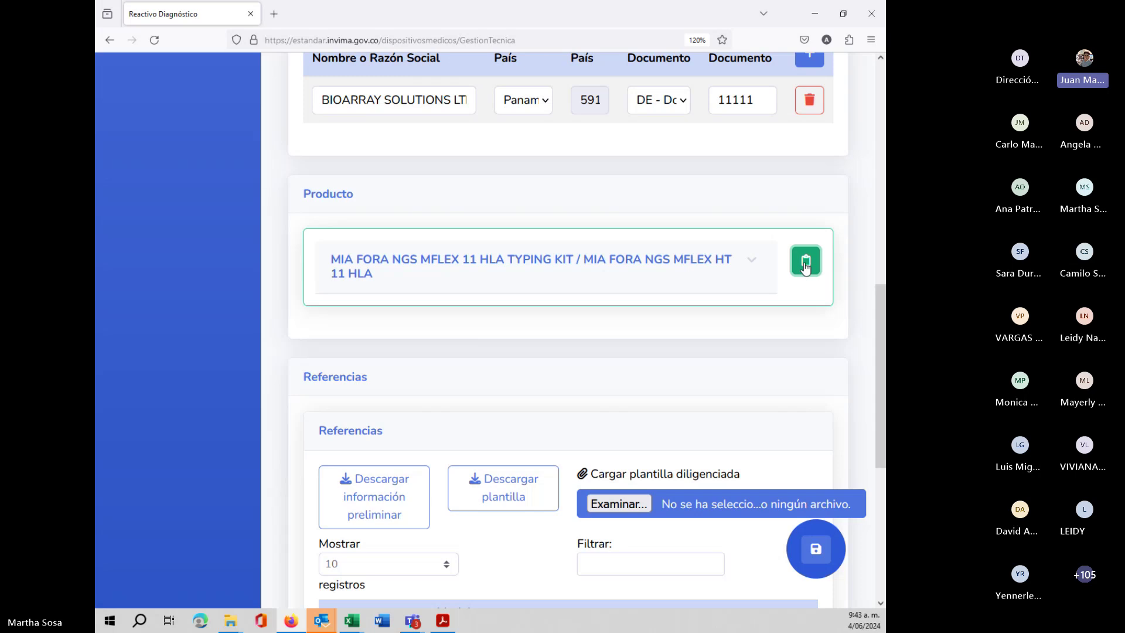
click(561, 265)
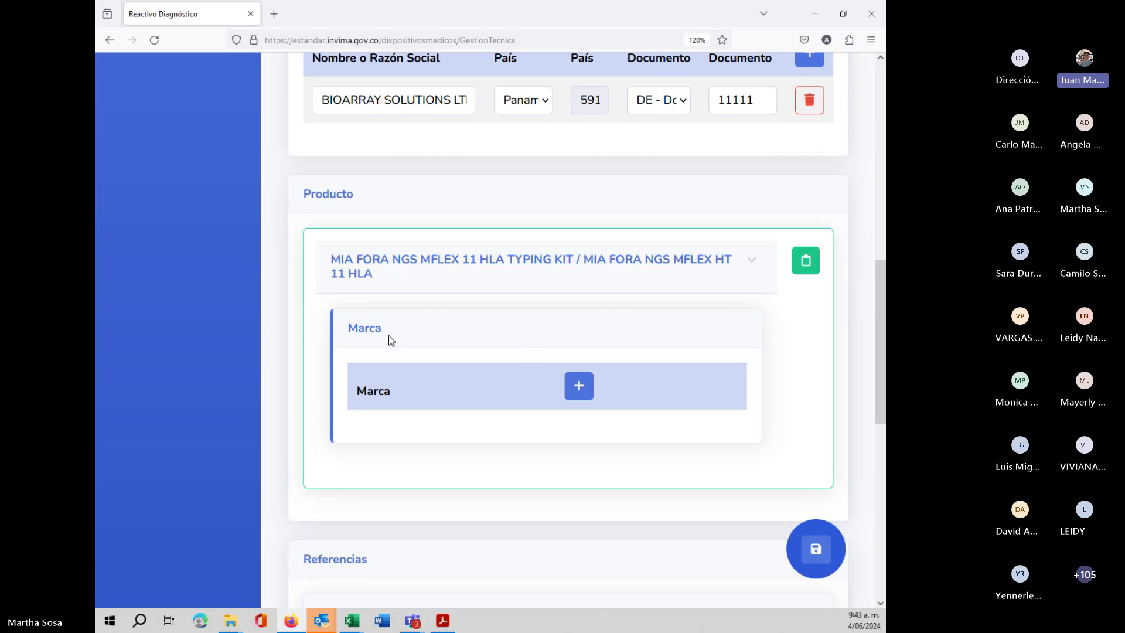
Step: Add a brand row named 'MIA FORA' to the product
click(579, 386)
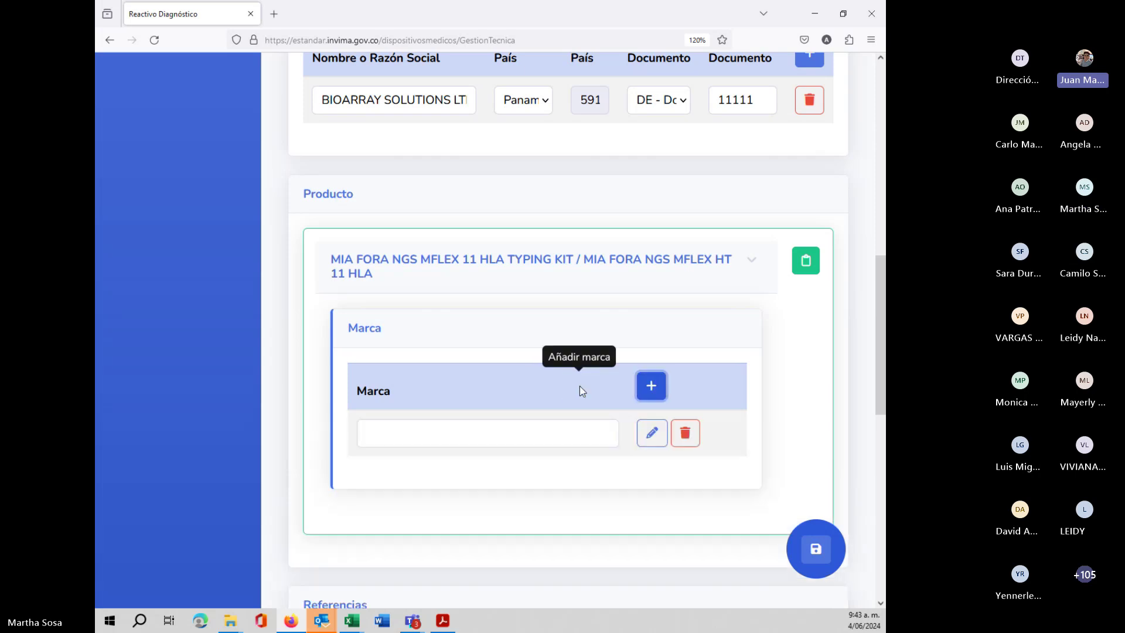
click(432, 437)
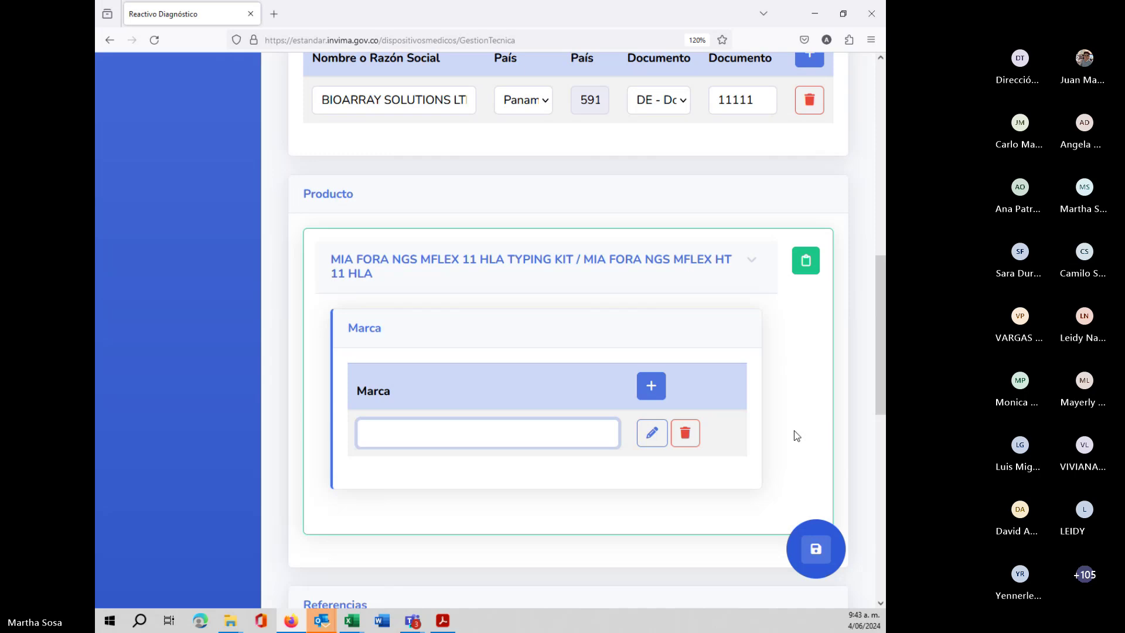
text(MIA FORA)
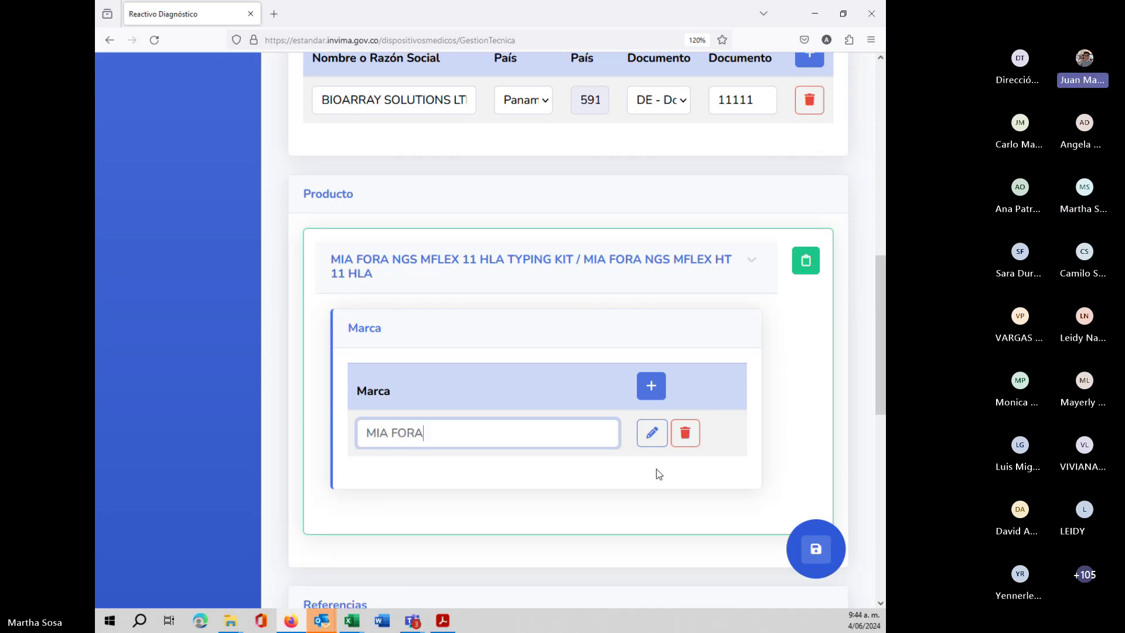
Step: Scroll down to the Referencias section with its template downloads and empty table
scroll(657, 472, down, 2)
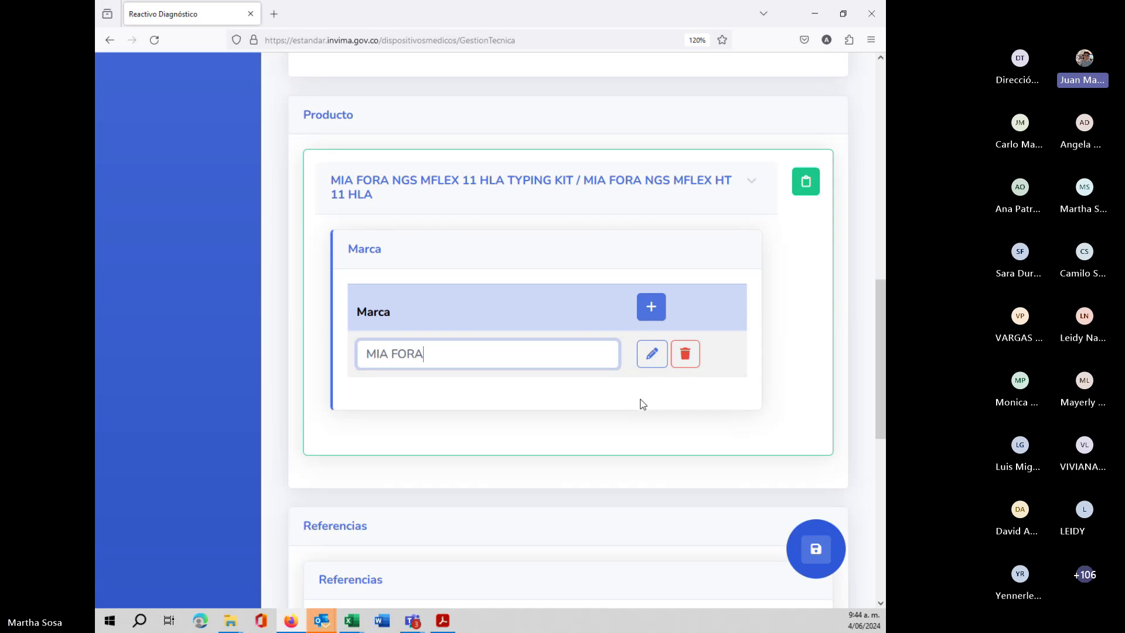
scroll(622, 436, down, 2)
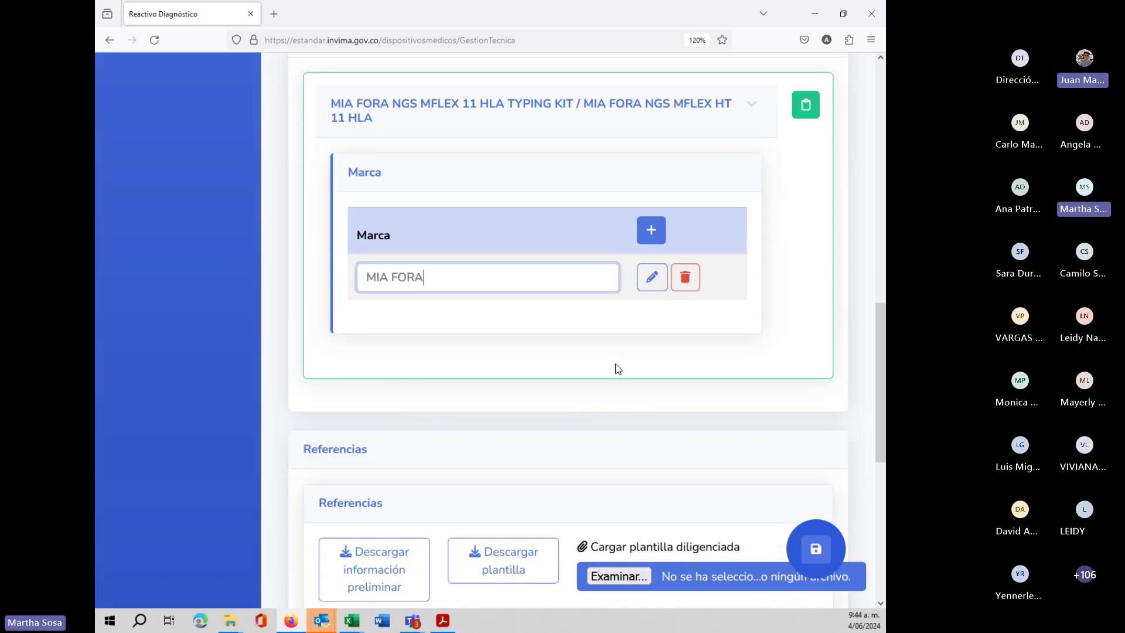
scroll(590, 397, down, 6)
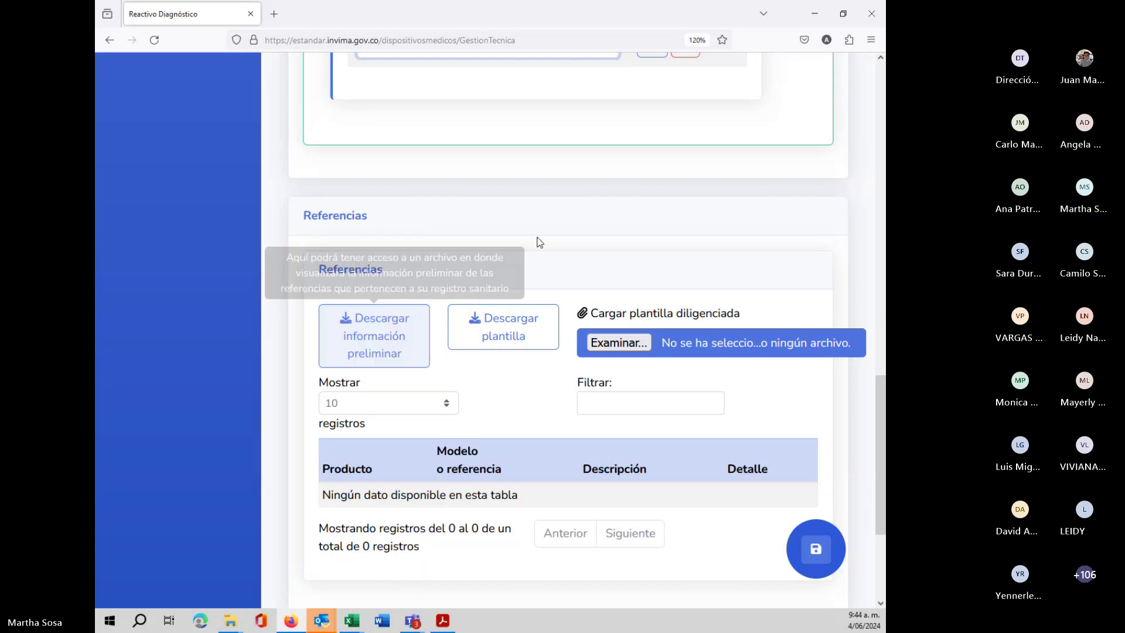
scroll(536, 255, down, 4)
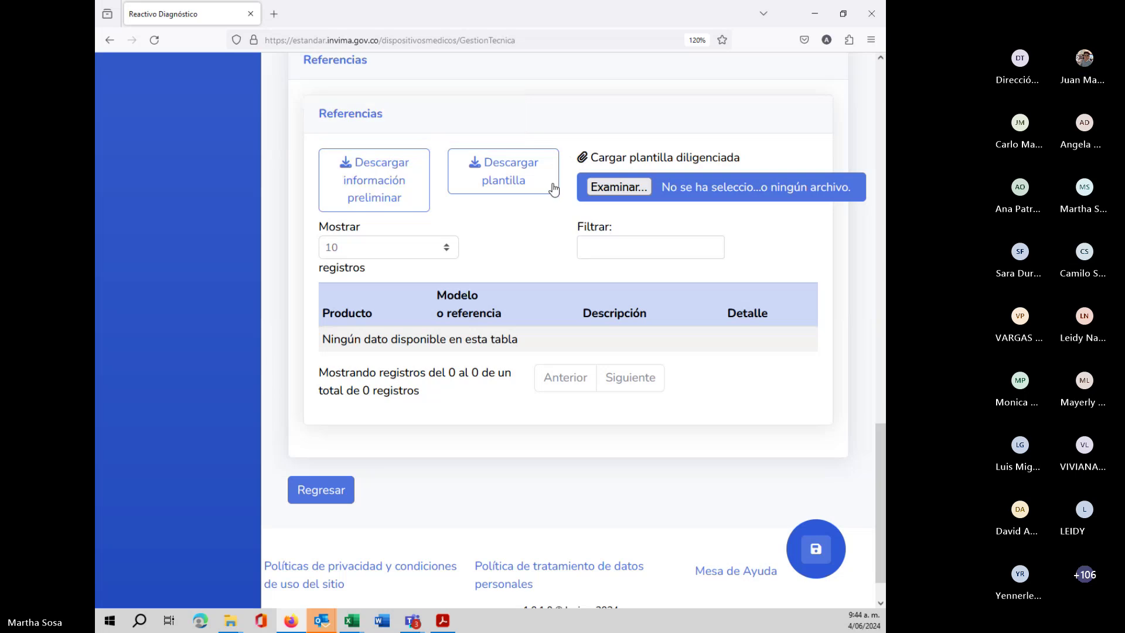
Step: Download the plantilla_reactivo_v1.xlsx template and minimize the browser to the desktop
click(512, 180)
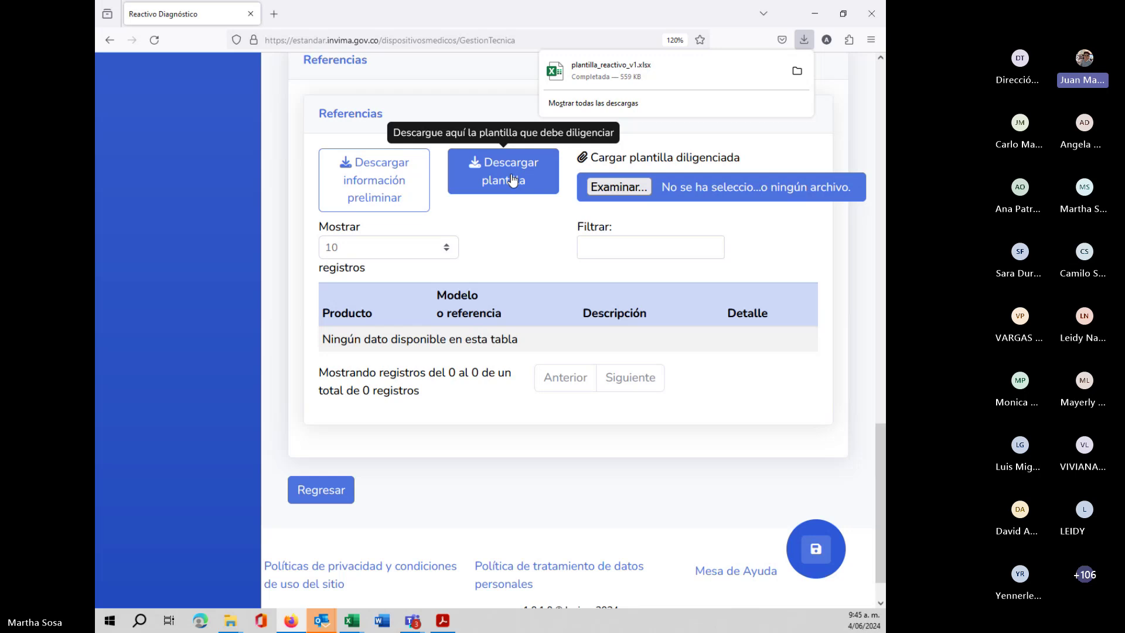
key(Escape)
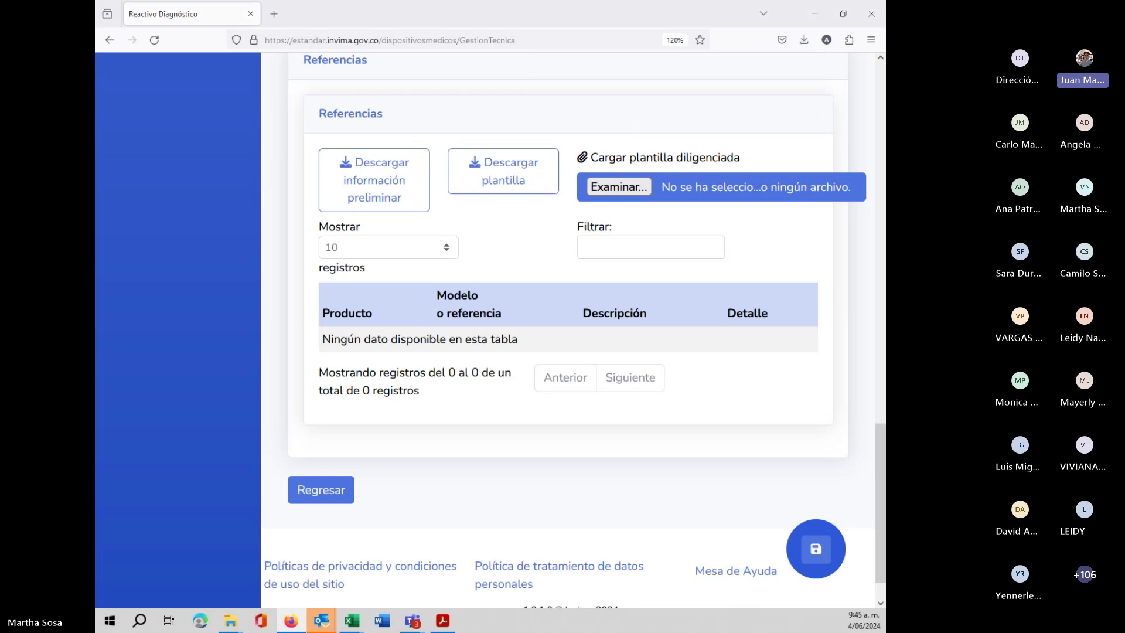
key(super+d)
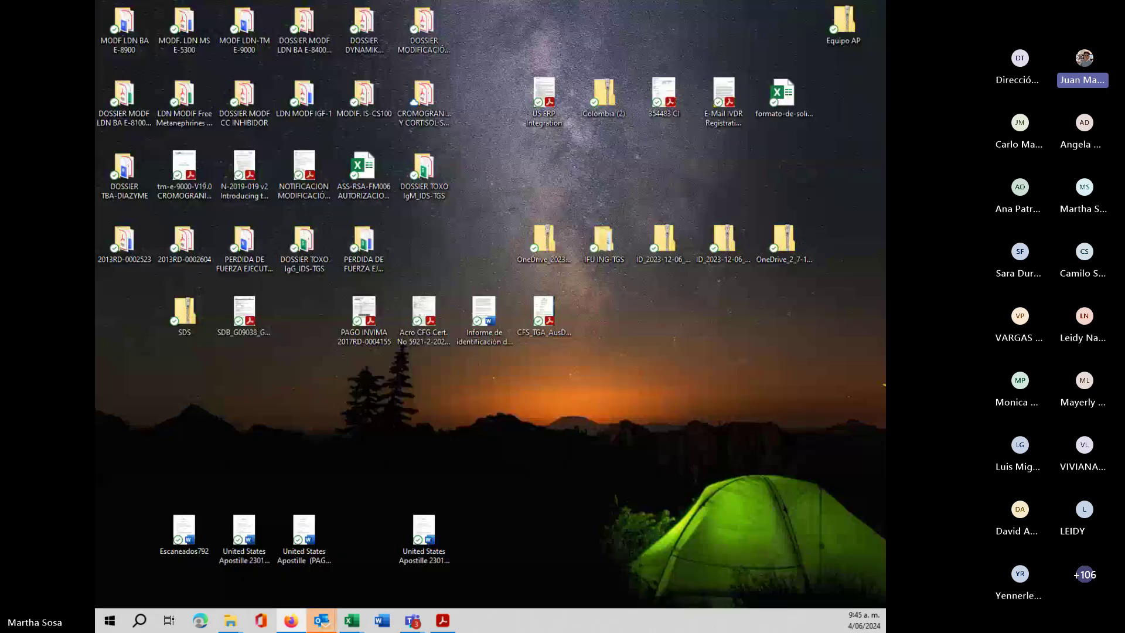
Step: Restore the INVIMA page and move the plantilla_reactivo_v1 Excel window to the screen centre
key(super+d)
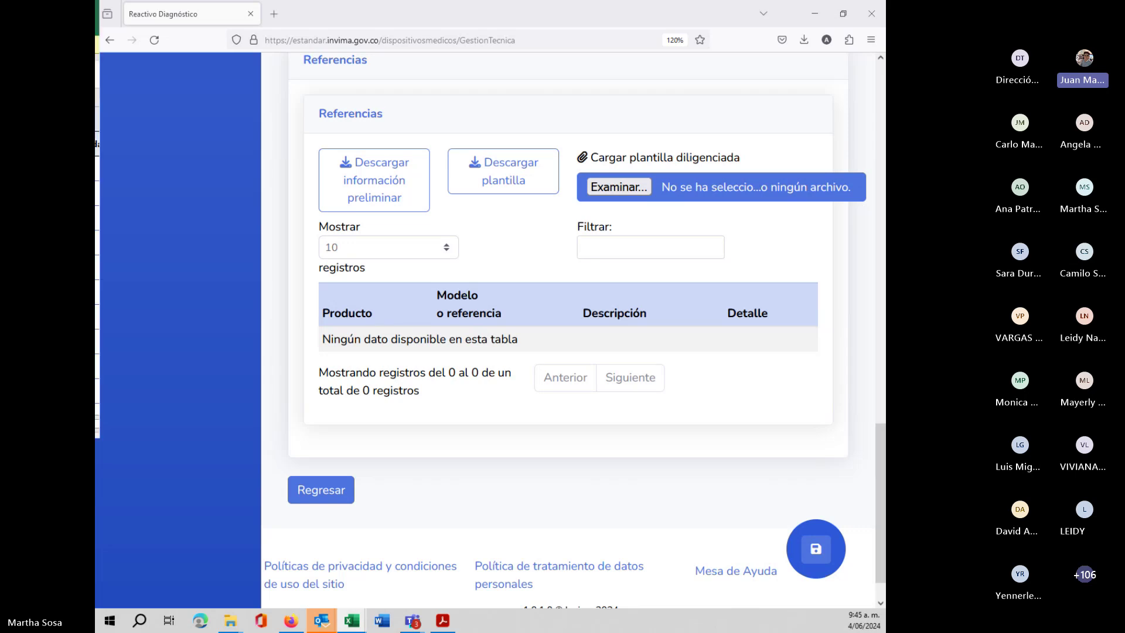
drag(24, 22, 722, 50)
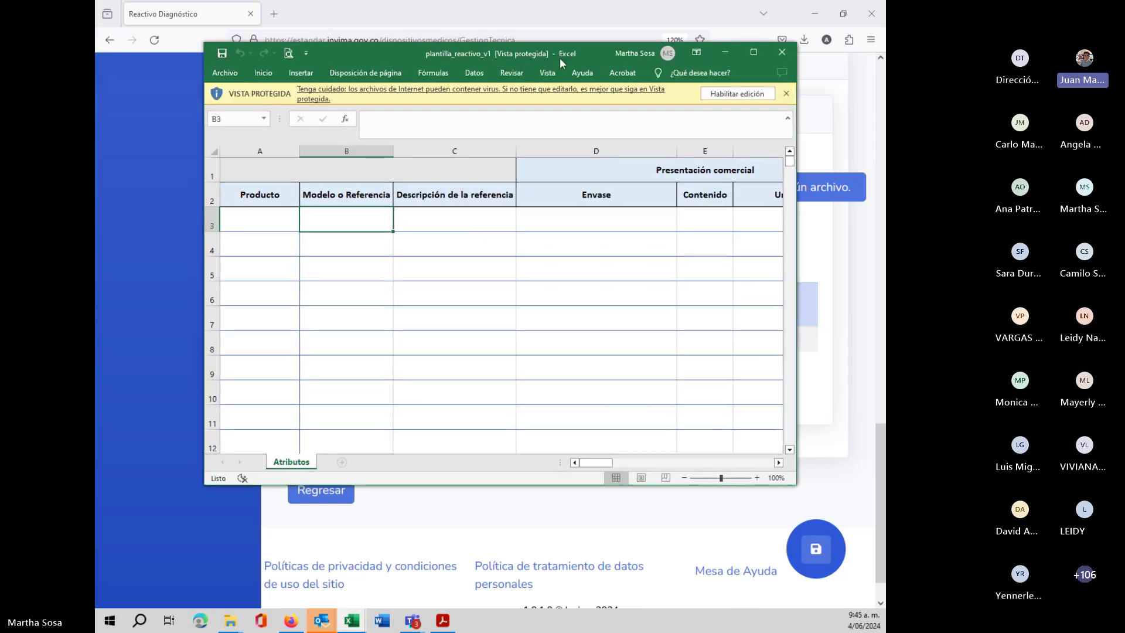
Step: Maximize the plantilla_reactivo_v1 workbook and enable editing of the downloaded template
click(754, 52)
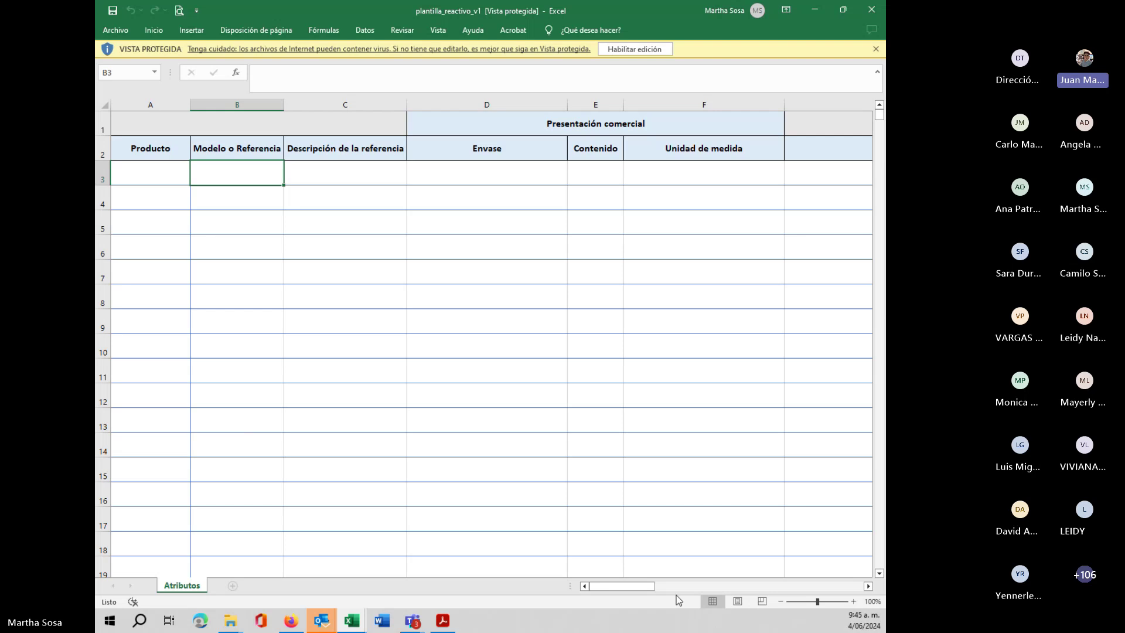
click(155, 174)
click(634, 49)
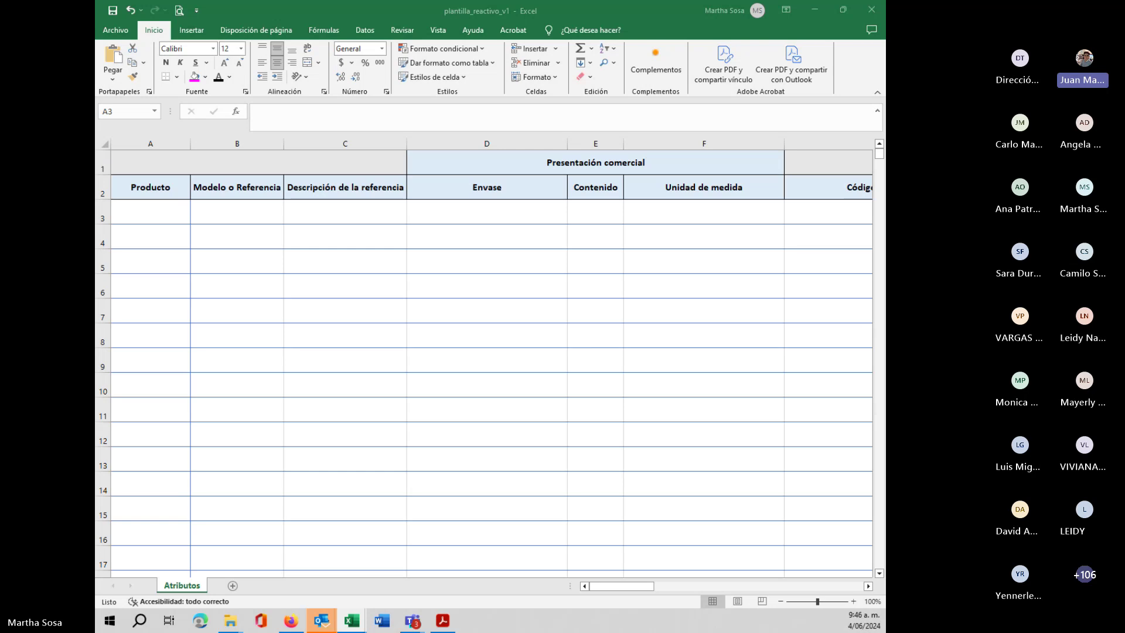
Step: Paste the MIA FORA NGS Mflex 11 HLA kit name into Producto cell A3 and wrap it
click(170, 212)
click(160, 212)
click(362, 120)
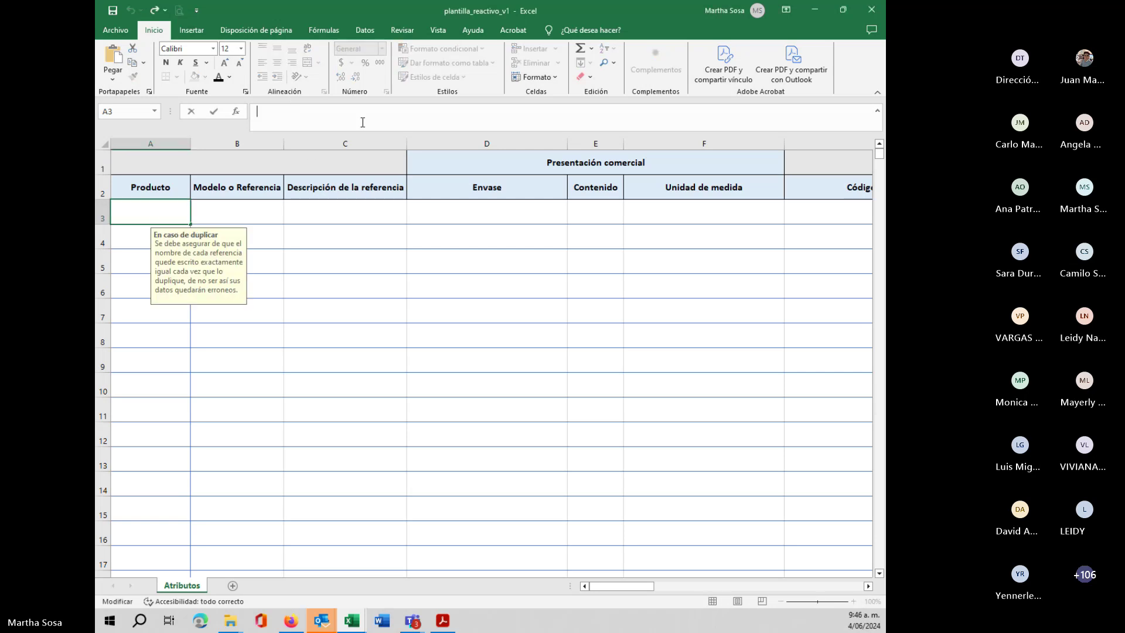
text(MIA FORA NGS Mflex 11 HLA Typing Kit / MIA FORA NGS Mflex HT 11 HLA)
click(262, 212)
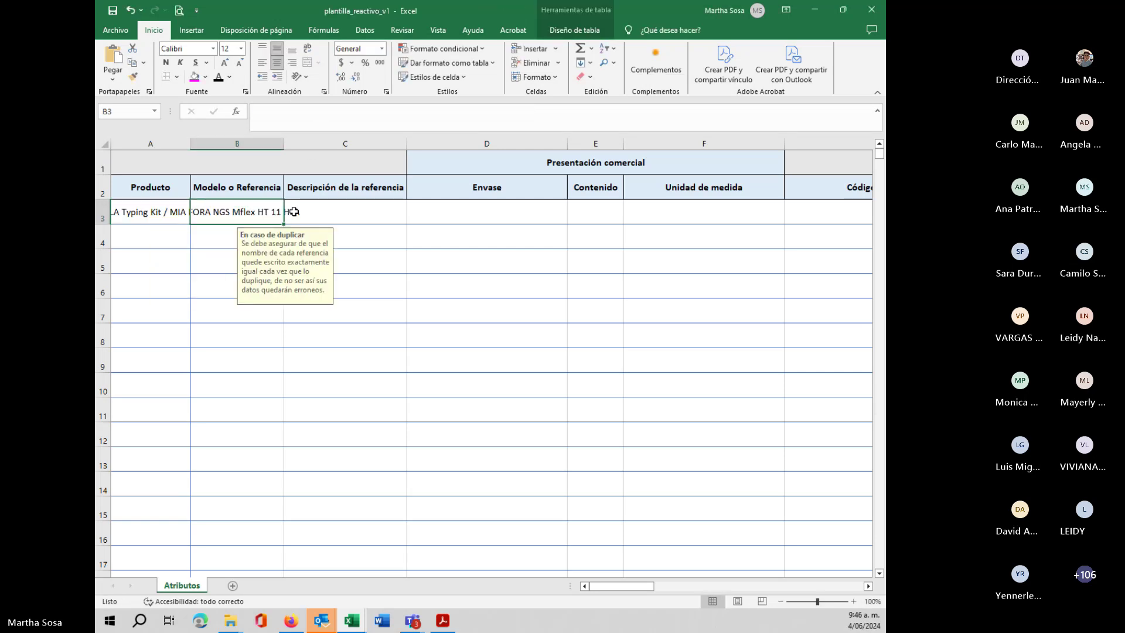
click(154, 212)
click(307, 48)
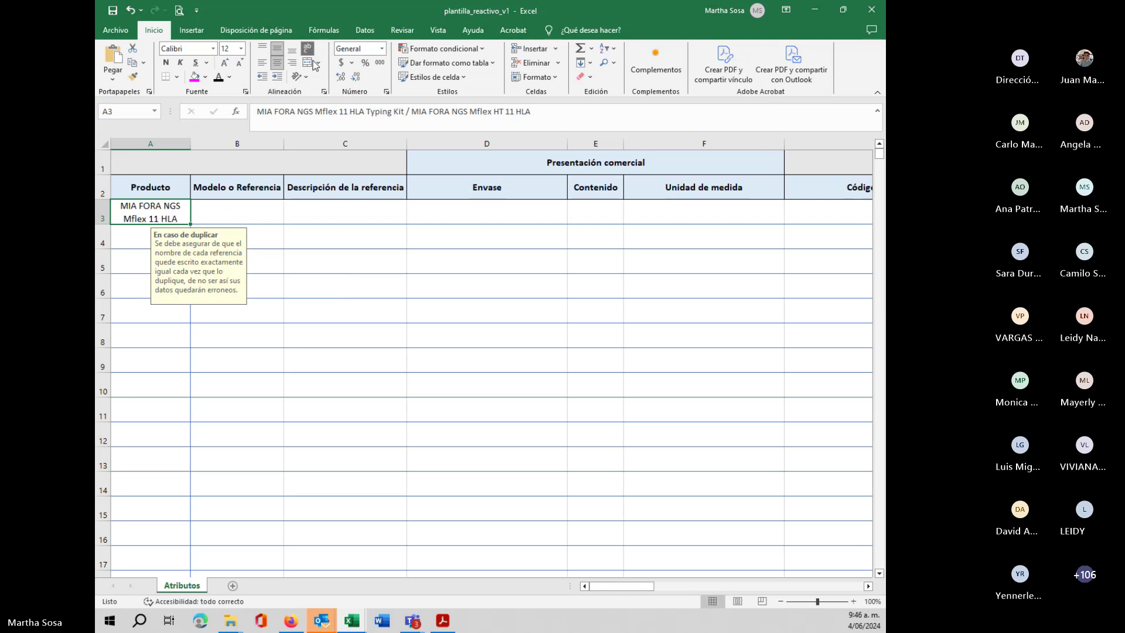
key(Tab)
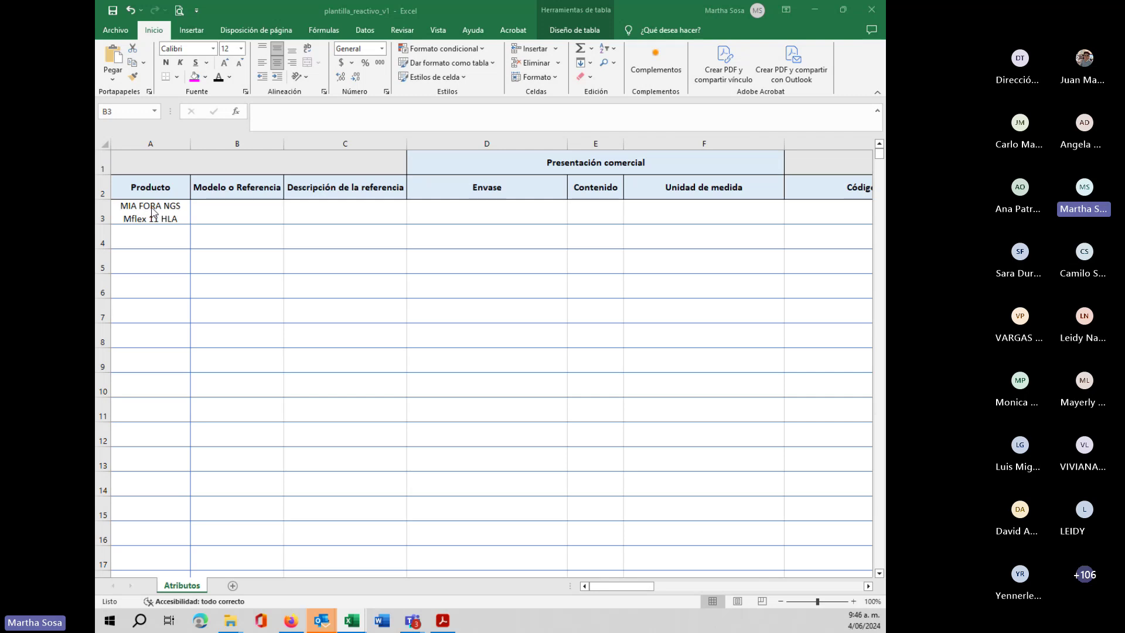
click(193, 215)
click(176, 215)
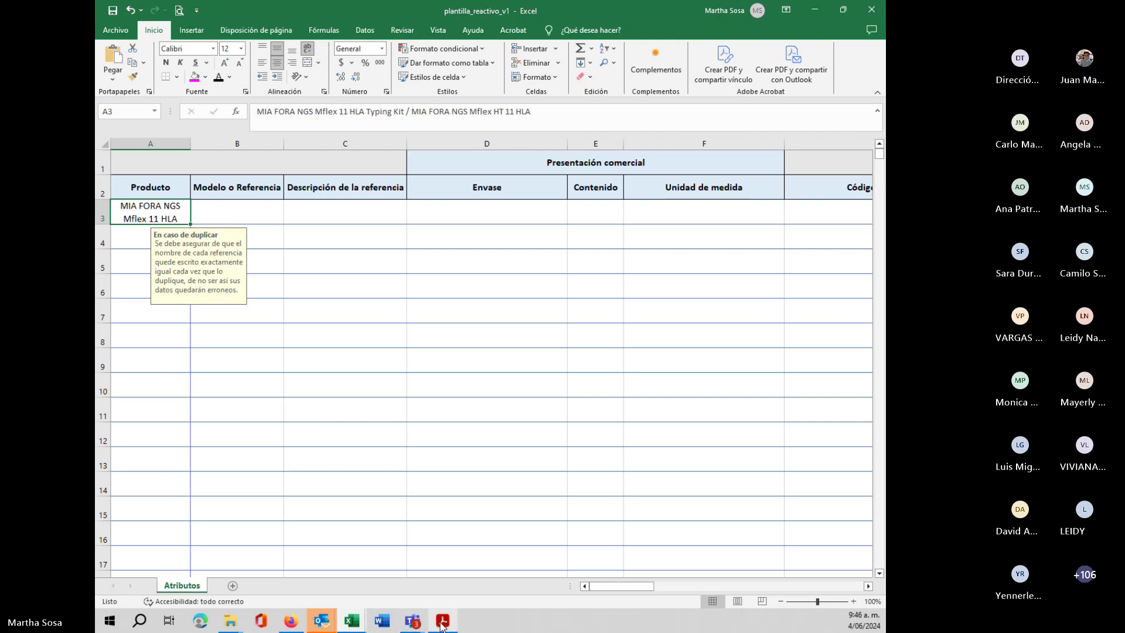
Step: Copy the registered product name from the DPES Producto section and return to the plantilla_reactivo_v1 workbook
click(283, 623)
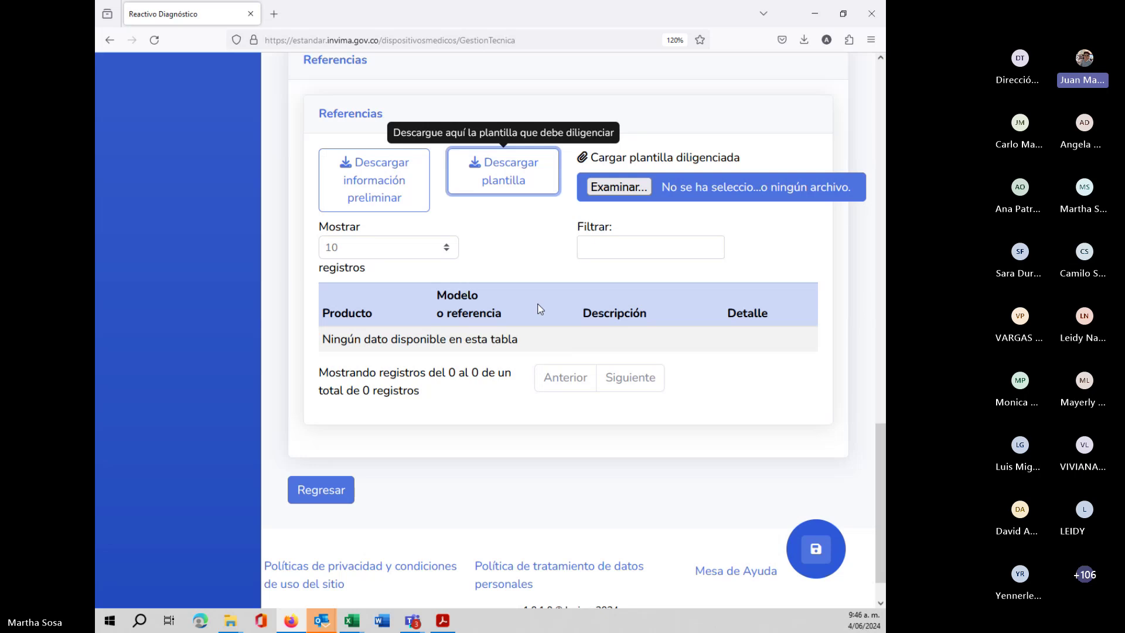
scroll(604, 299, up, 6)
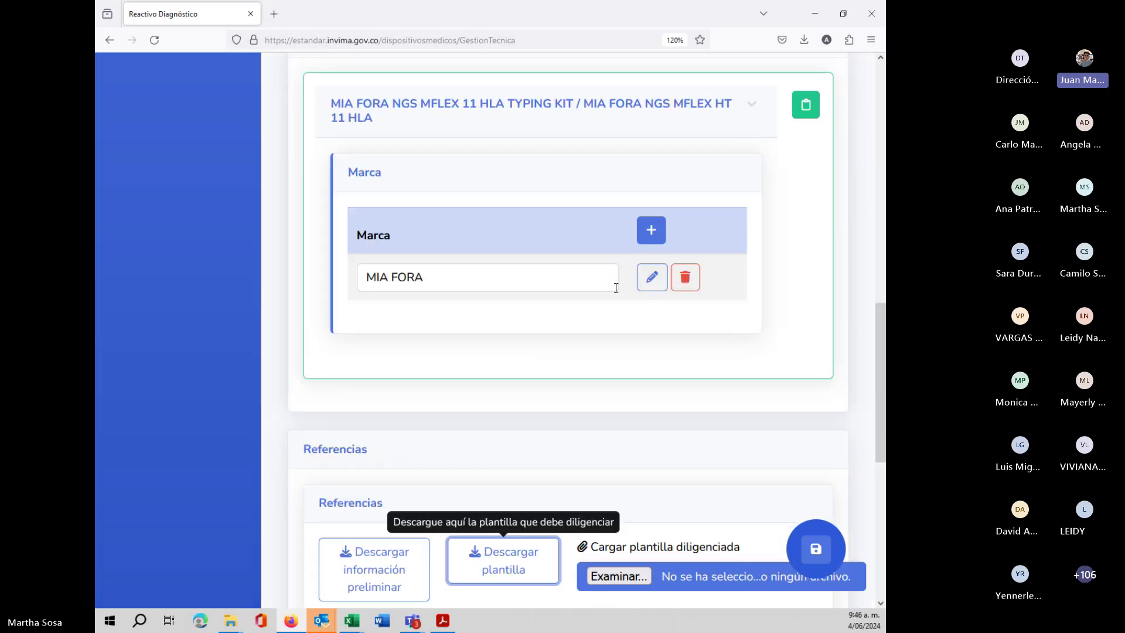
scroll(616, 287, up, 5)
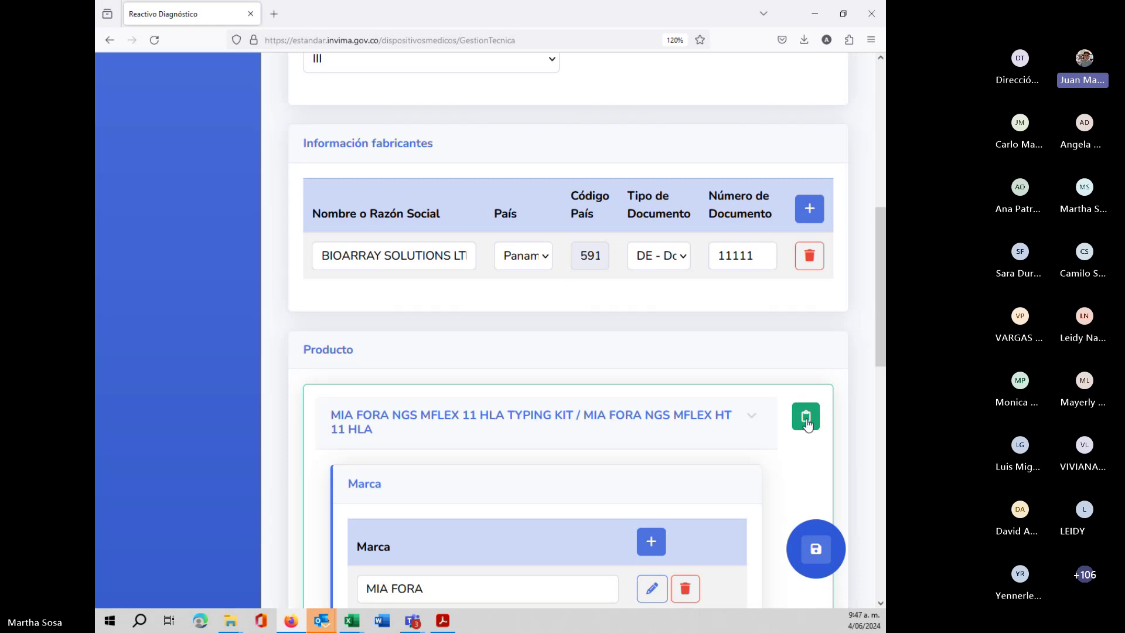
click(807, 422)
mouse_move(352, 619)
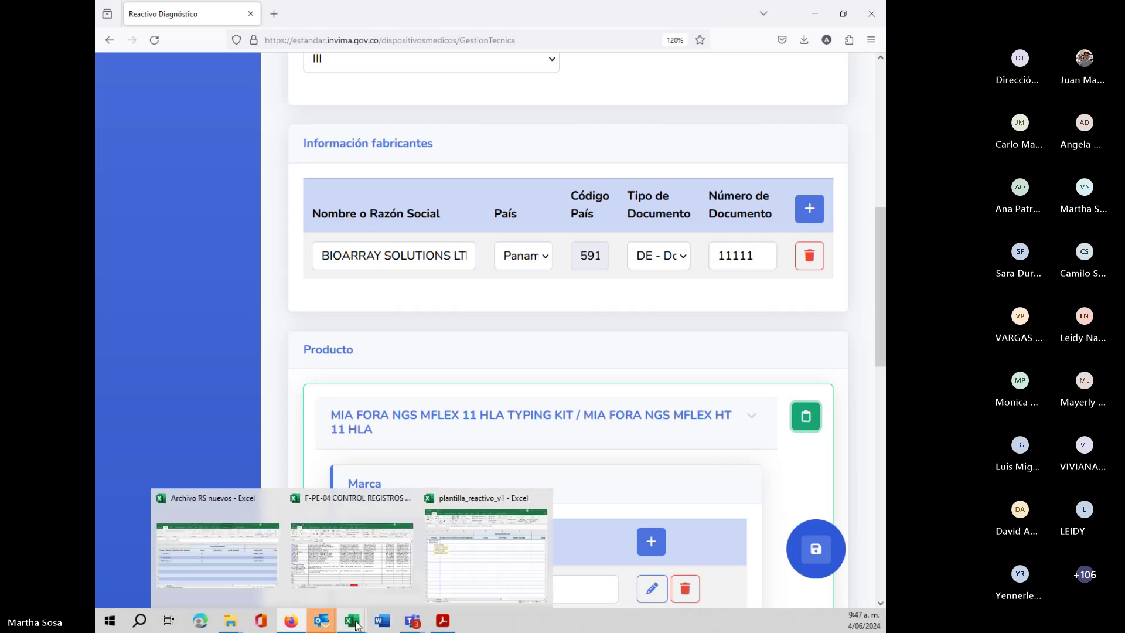
click(474, 578)
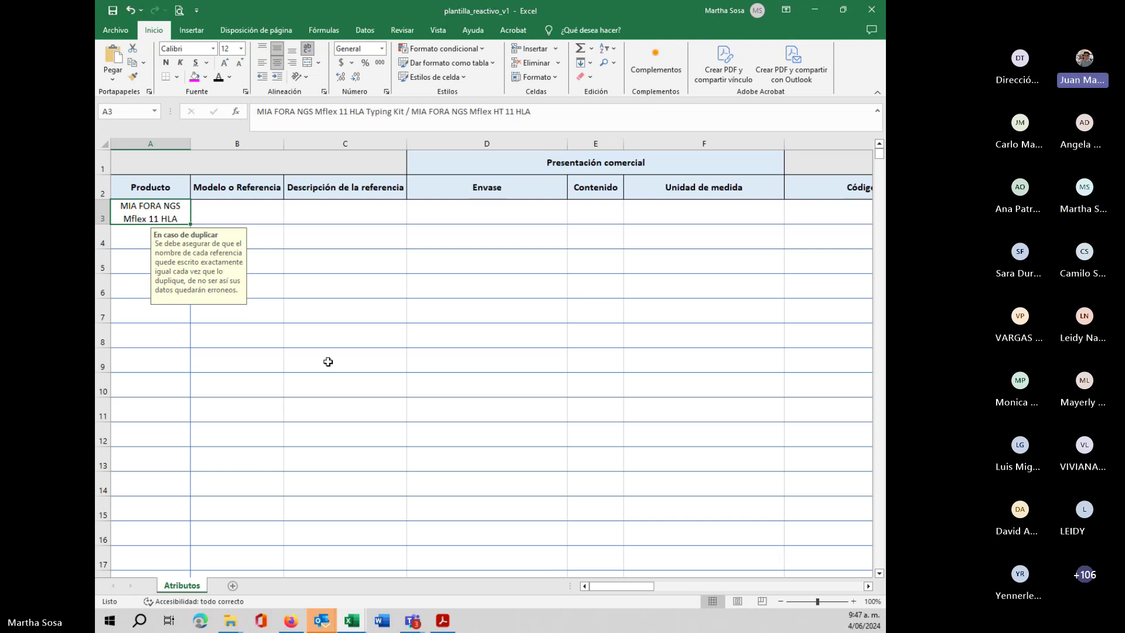
Step: Replace A3's product name with the copied uppercase registered product name
click(215, 212)
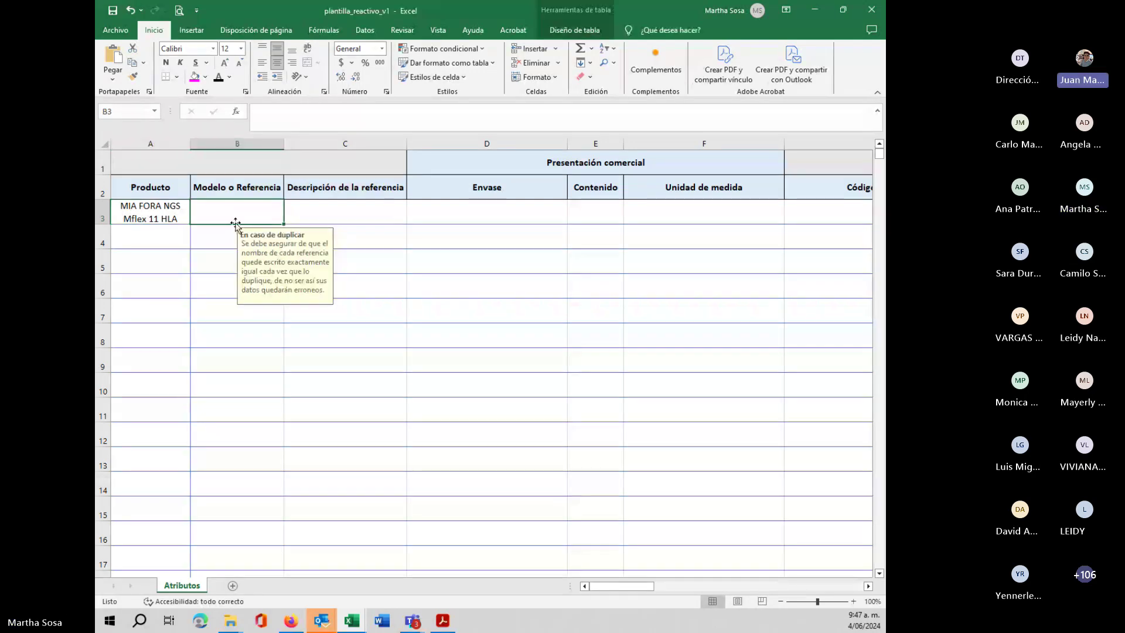
click(186, 212)
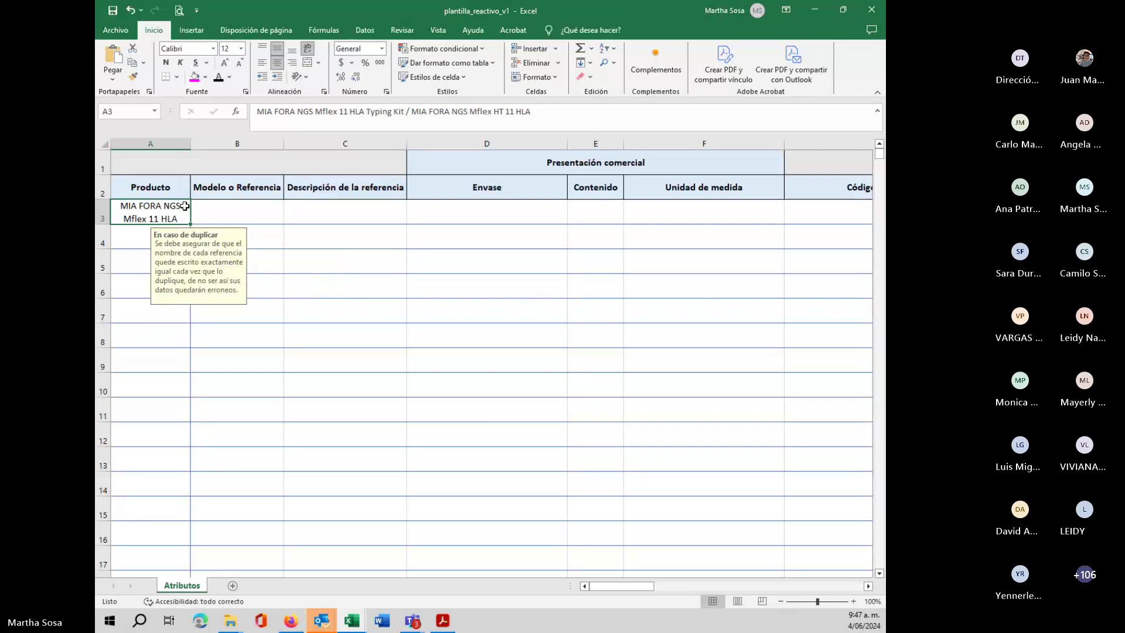
key(Delete)
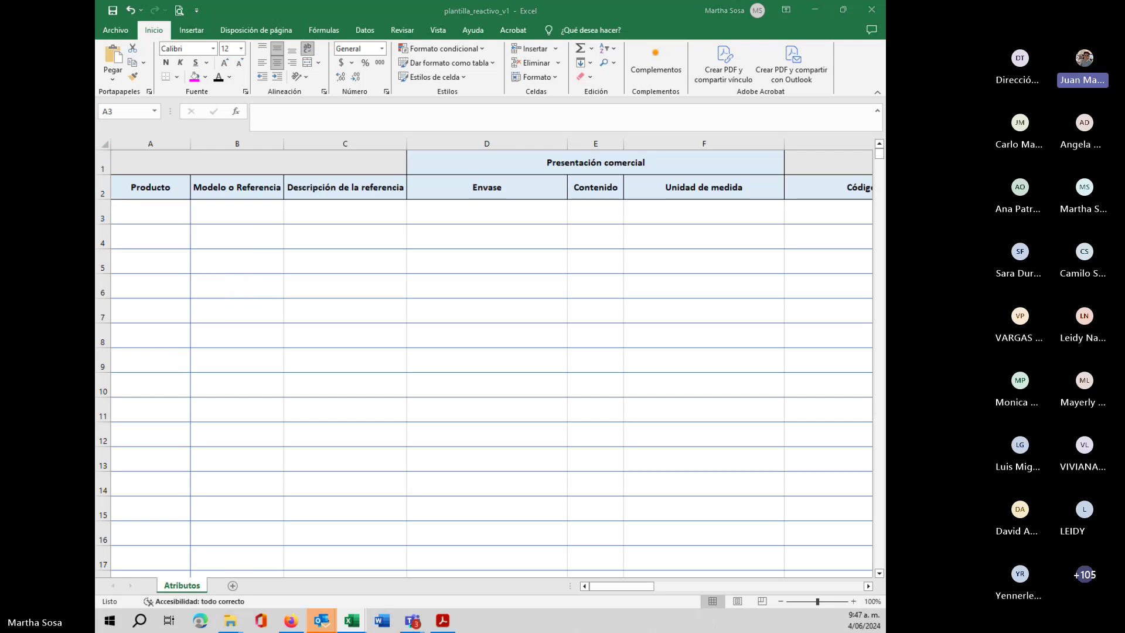
click(145, 209)
text(MIA FORA NGS MFLEX 11 HLA)
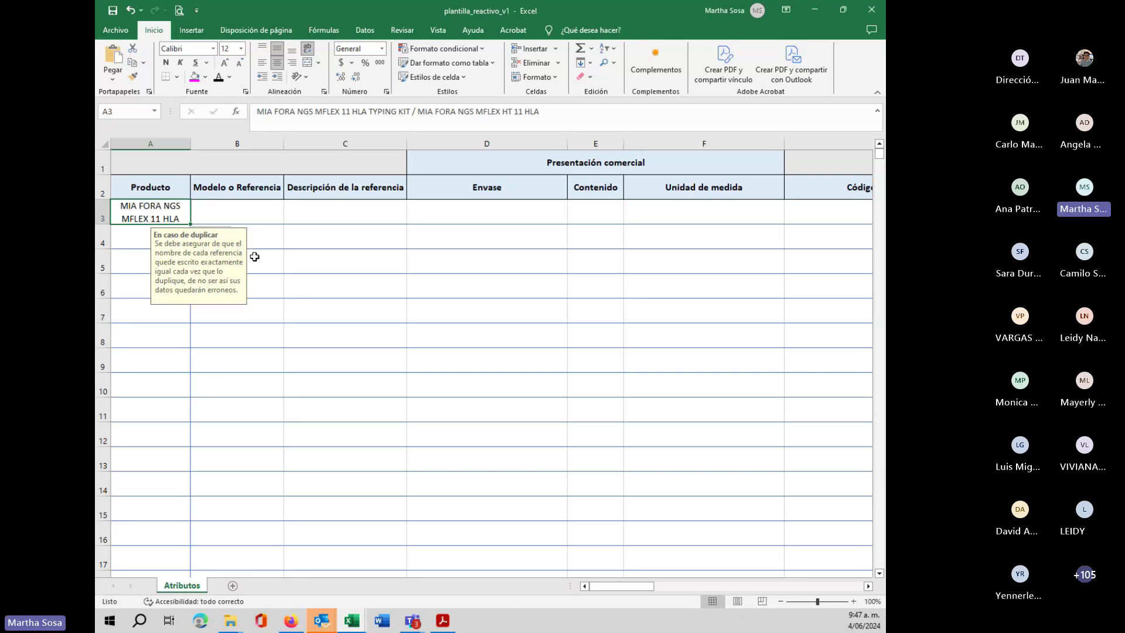
click(247, 214)
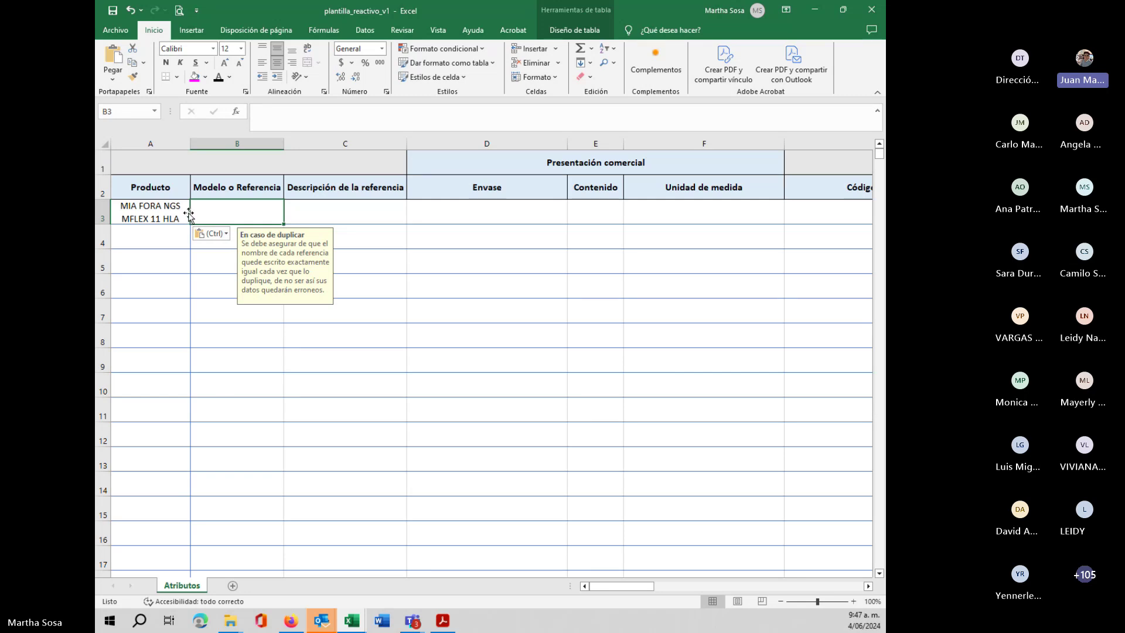
click(169, 214)
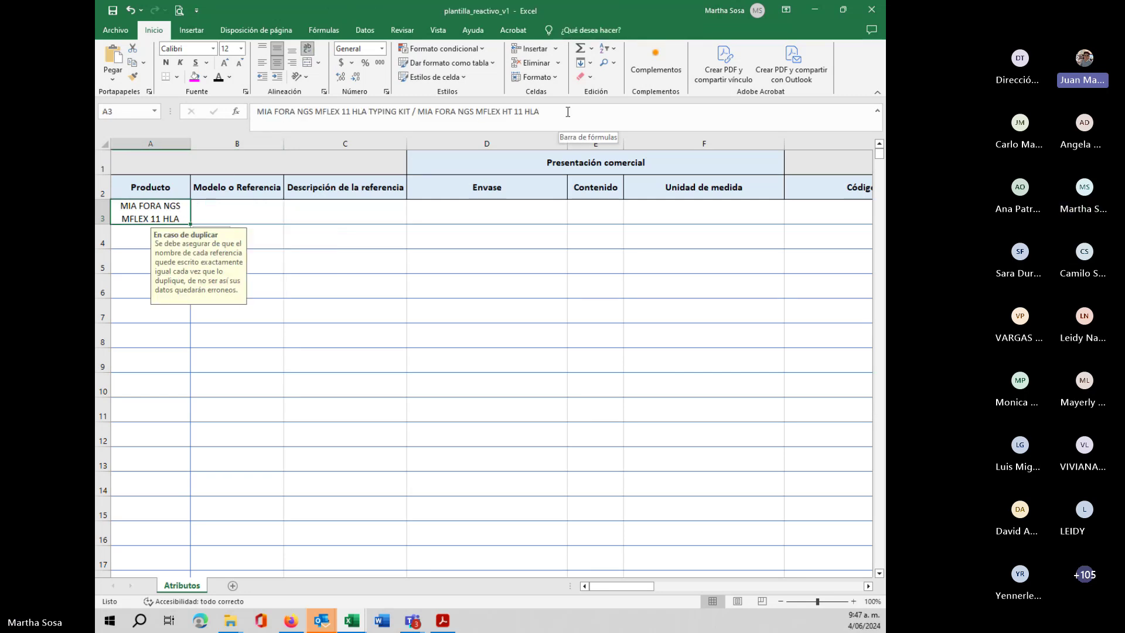
click(230, 212)
key(ctrl+v)
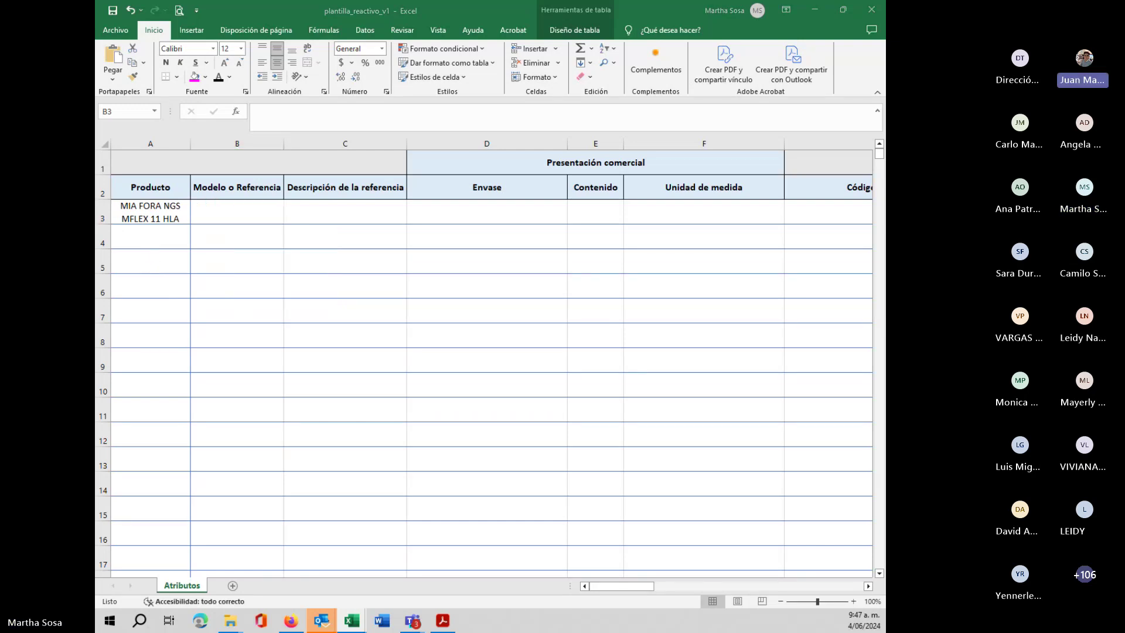
key(F2)
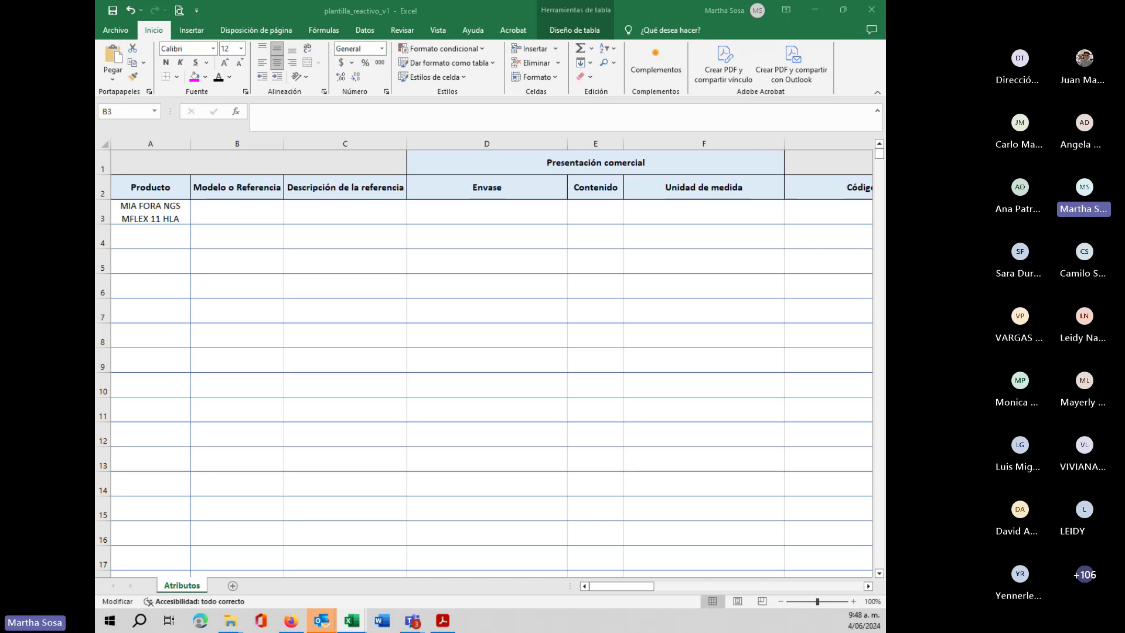
click(257, 211)
click(315, 121)
key(ctrl+v)
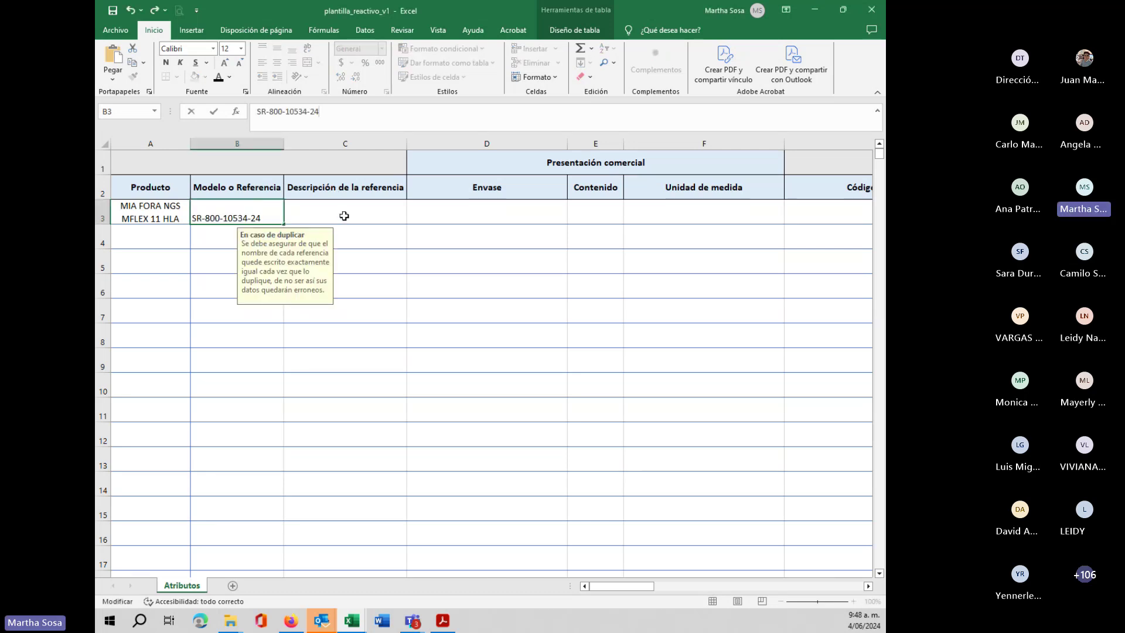
key(Tab)
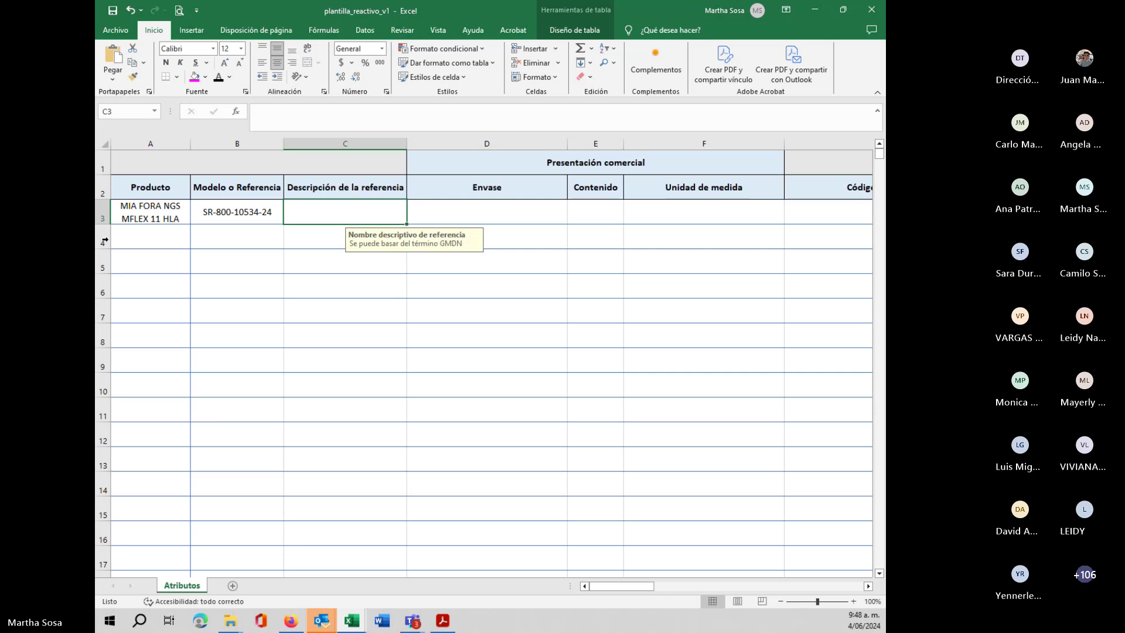
Step: Paste the copied value into A4, then clear it again
click(166, 215)
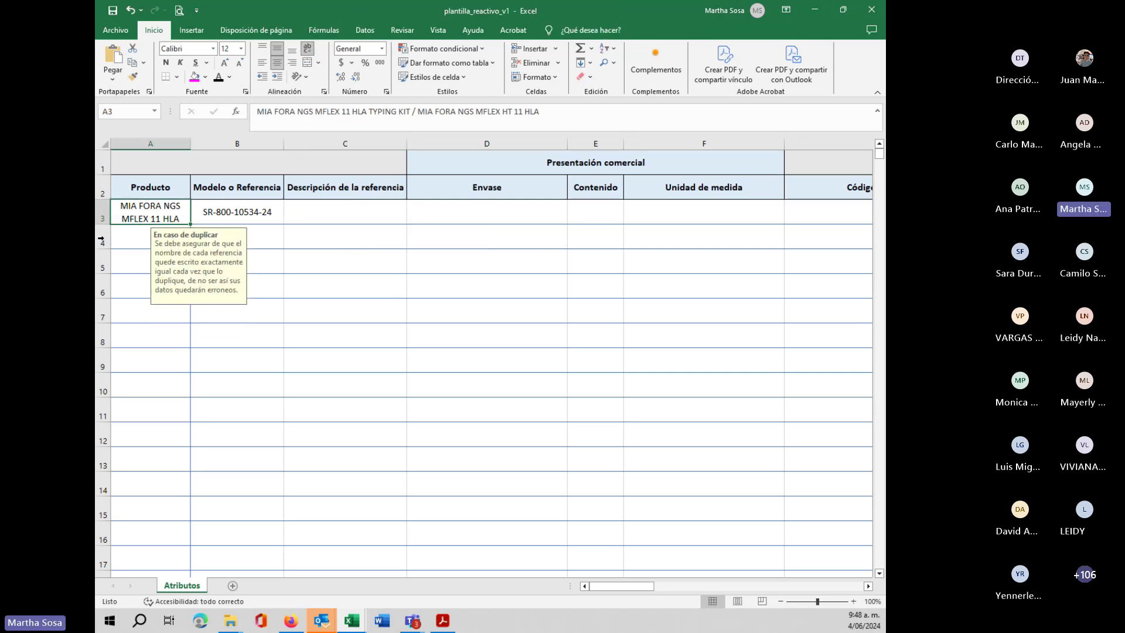
click(122, 237)
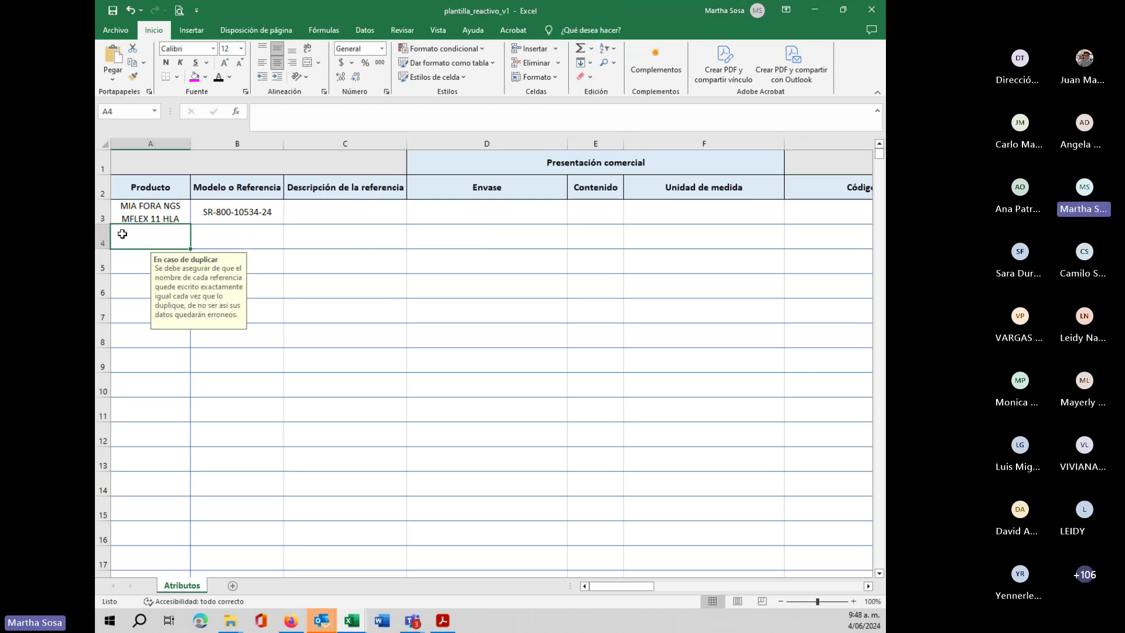
key(ctrl+v)
key(Delete)
click(291, 620)
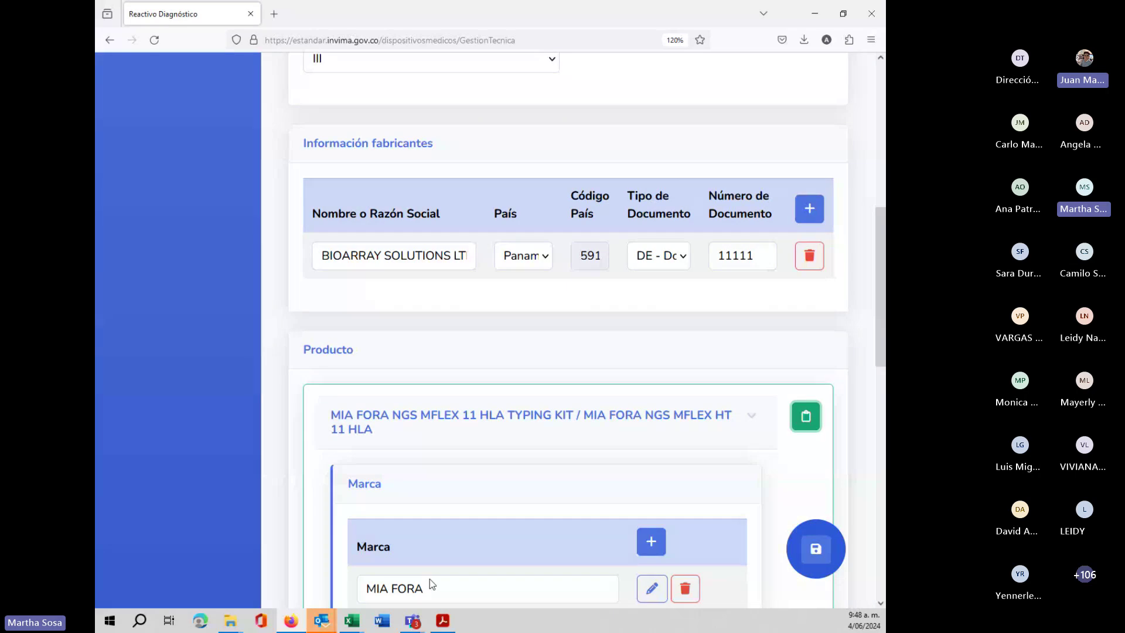
mouse_move(352, 620)
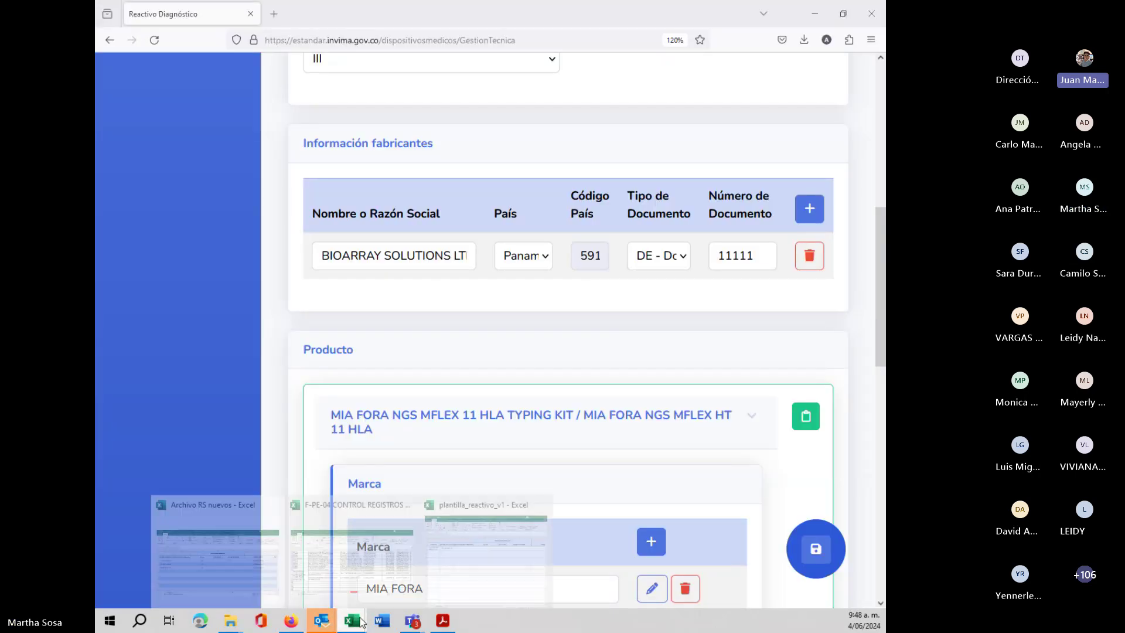
click(473, 584)
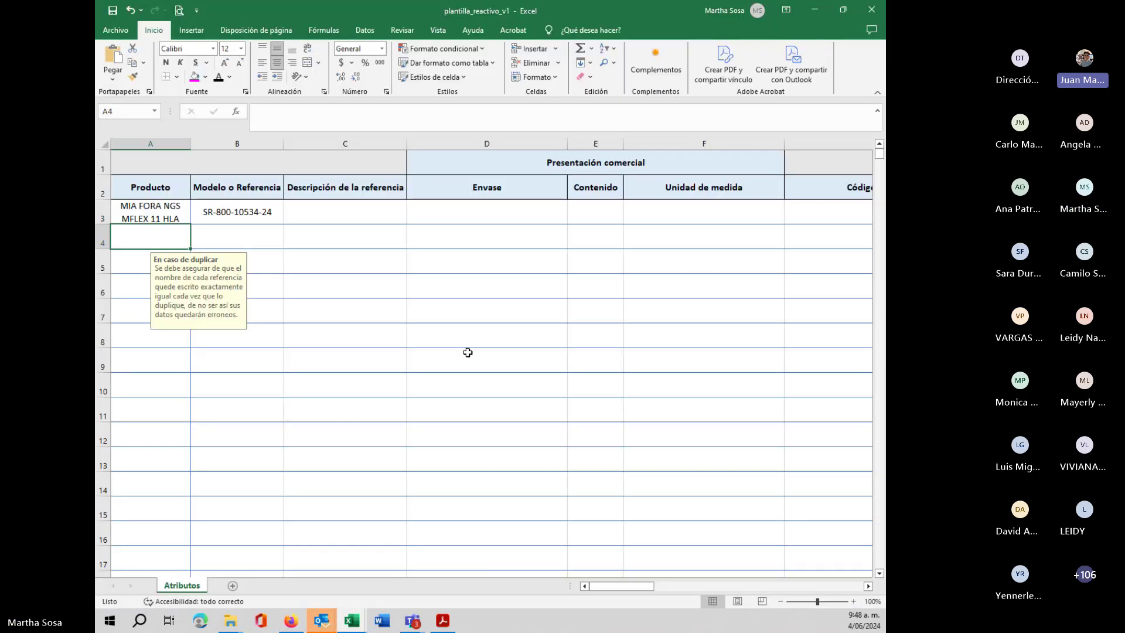
Step: Copy the product name from A3 into cells A4 and A5
click(135, 217)
click(416, 292)
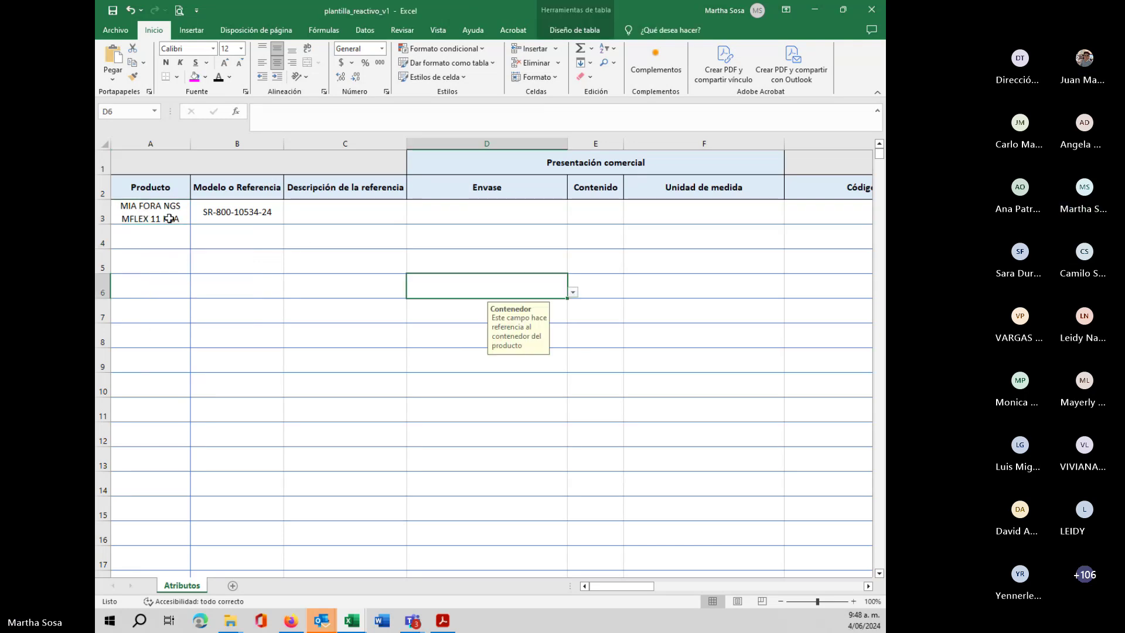
click(182, 216)
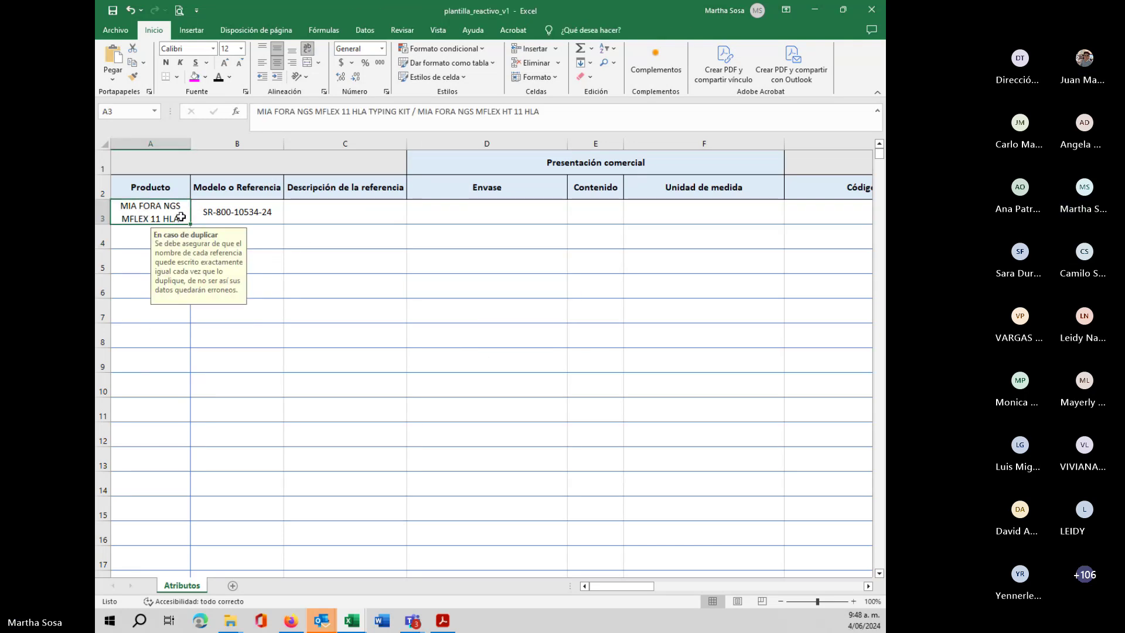
key(ctrl+c)
click(138, 238)
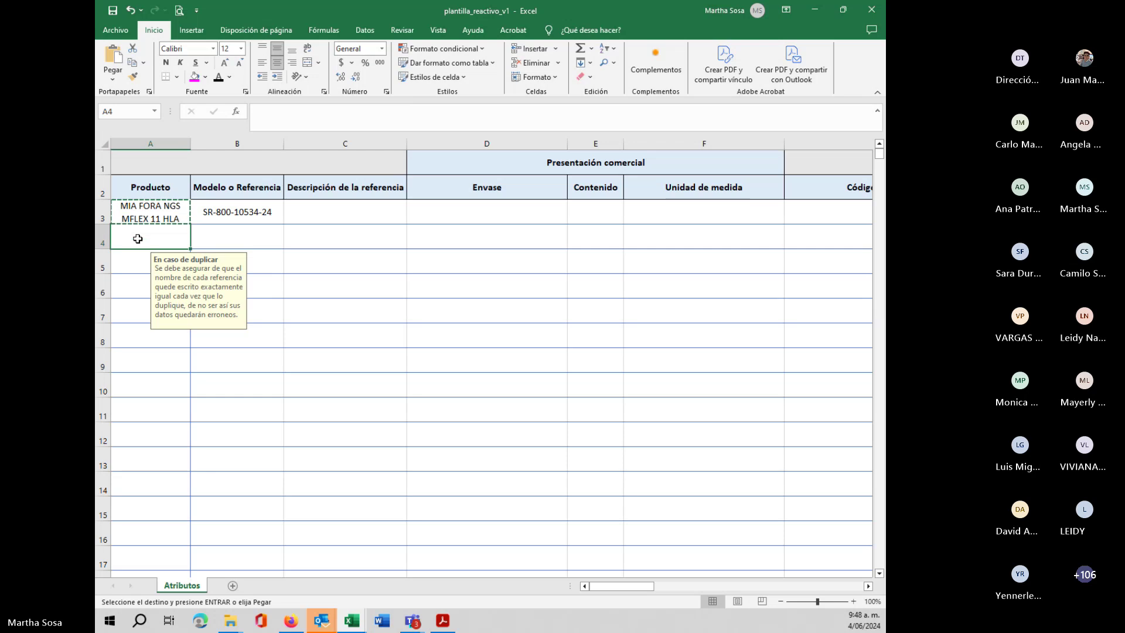
key(ctrl+v)
click(128, 262)
key(ctrl+v)
click(255, 240)
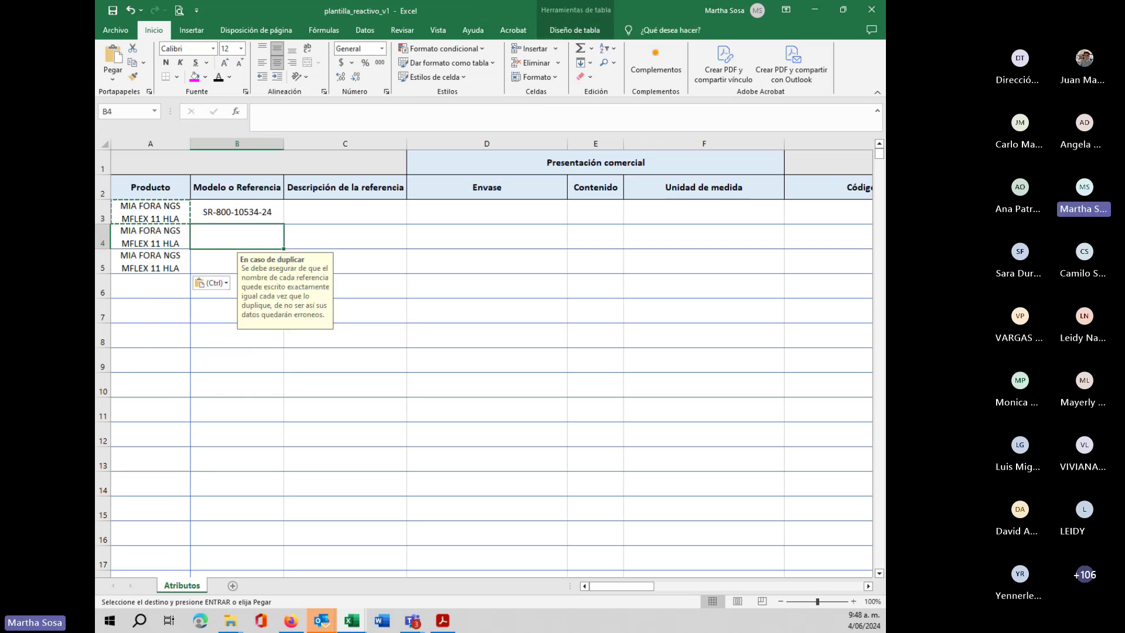
key(Escape)
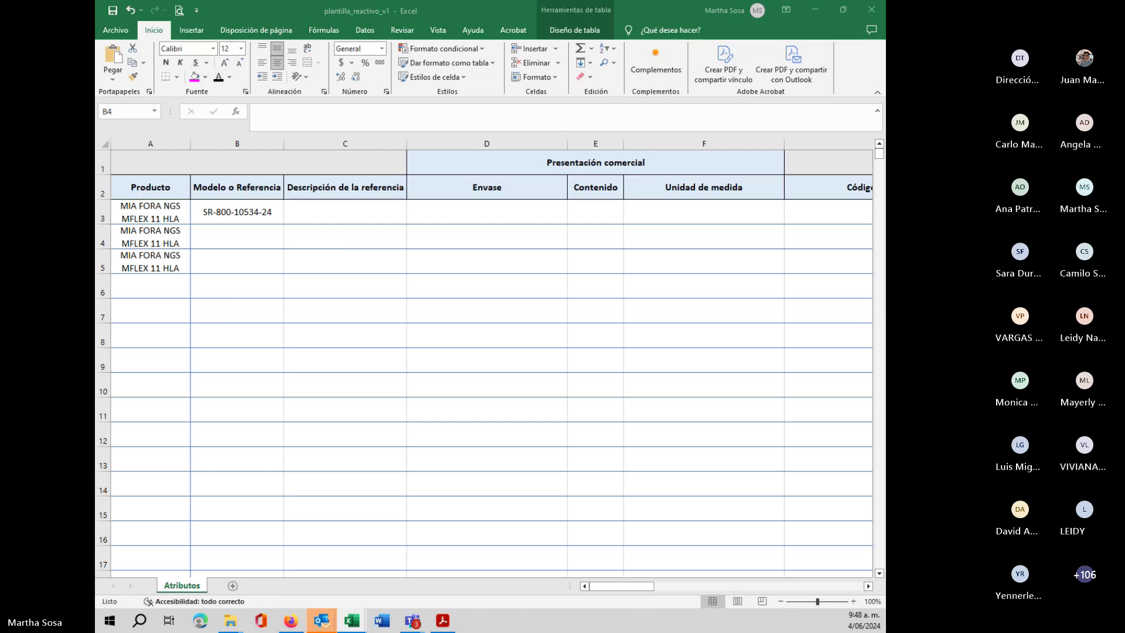
key(F2)
click(235, 240)
click(288, 115)
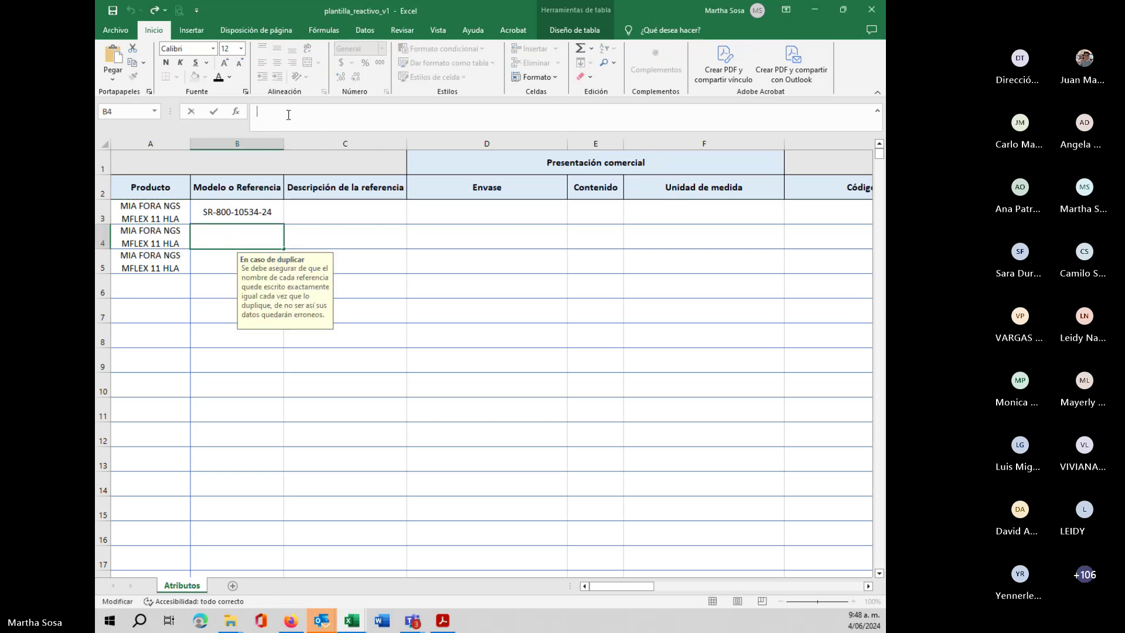
key(ctrl+v)
key(ctrl+Return)
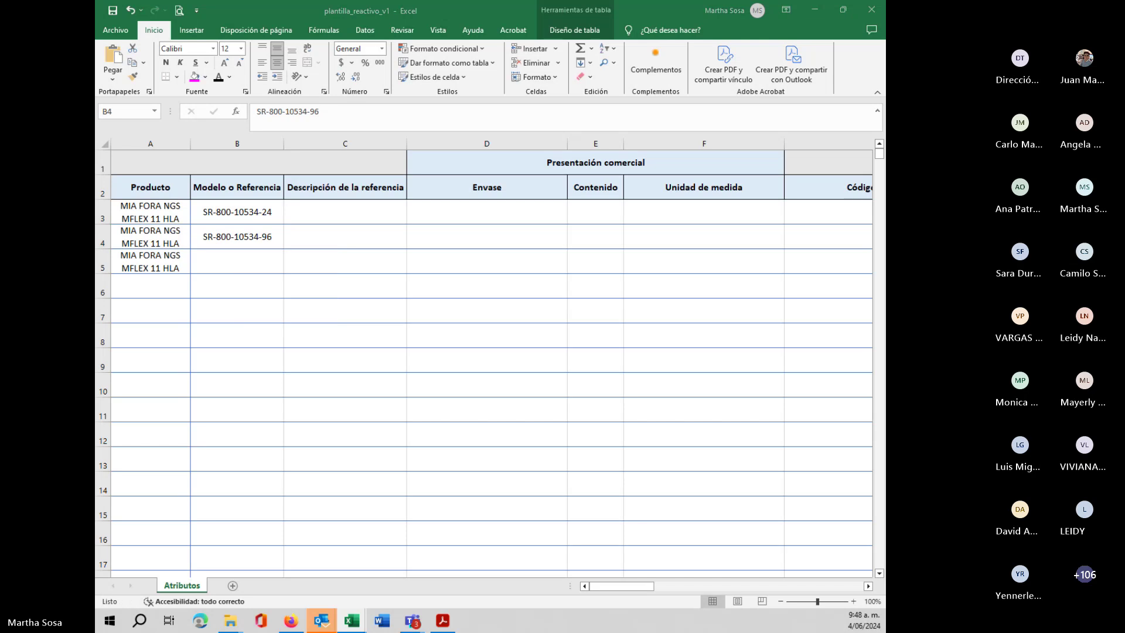
key(F2)
click(262, 269)
text(SR-800-10534-1152)
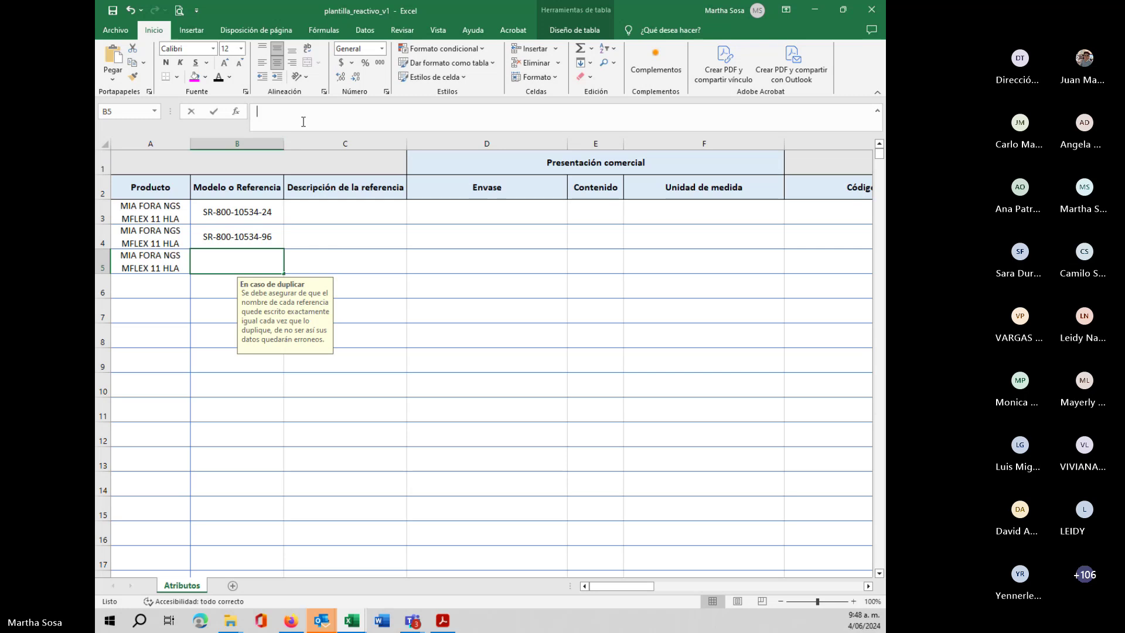
click(393, 259)
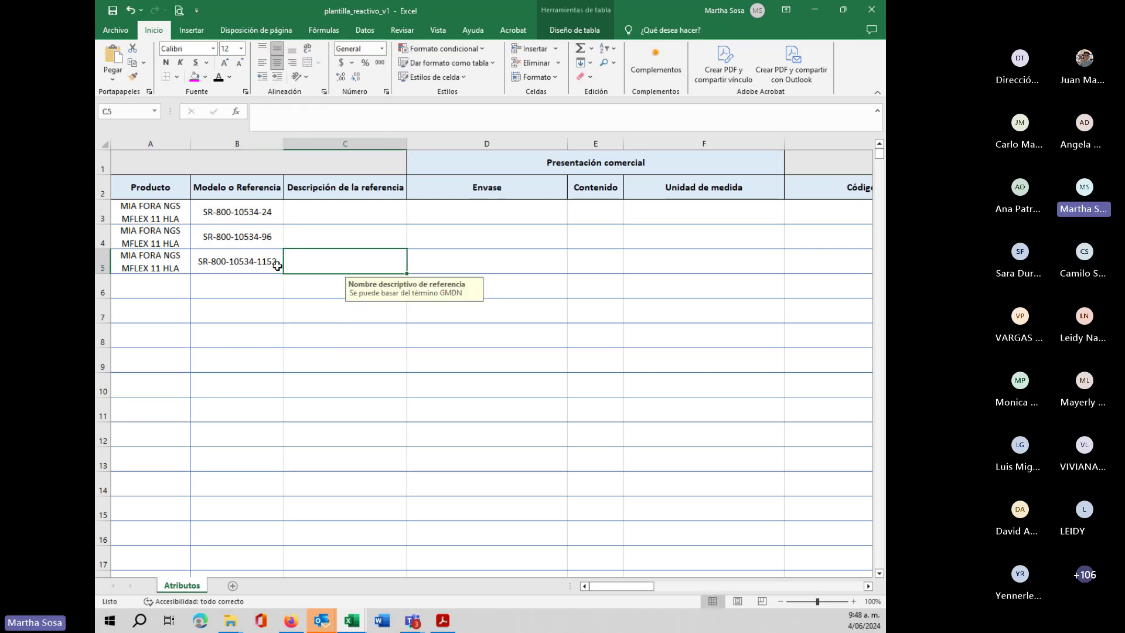
click(344, 212)
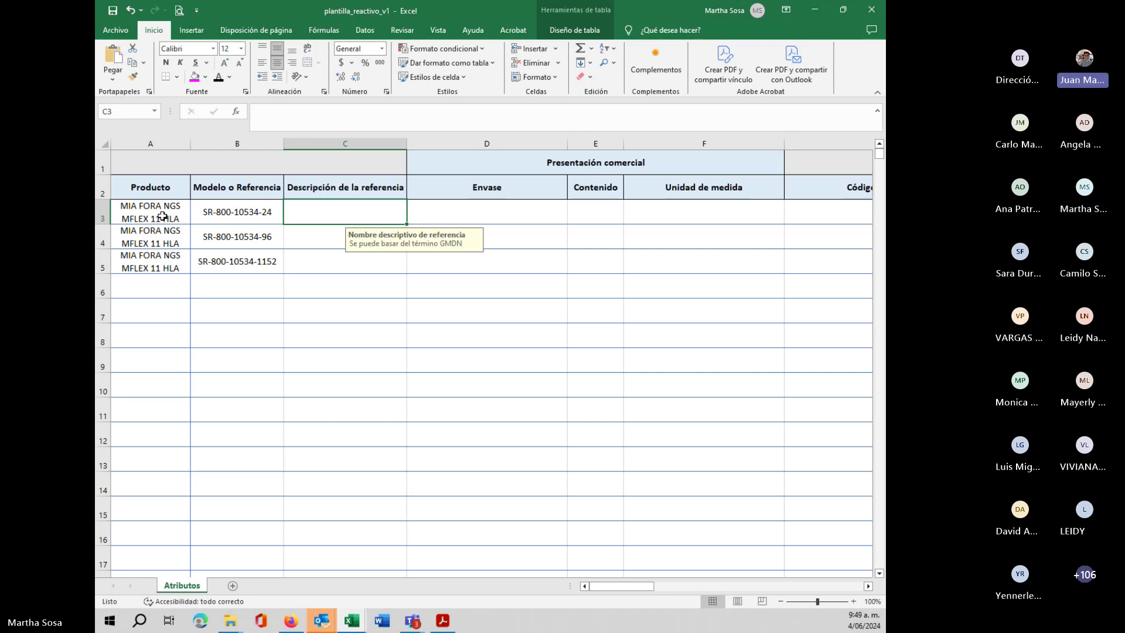
click(437, 214)
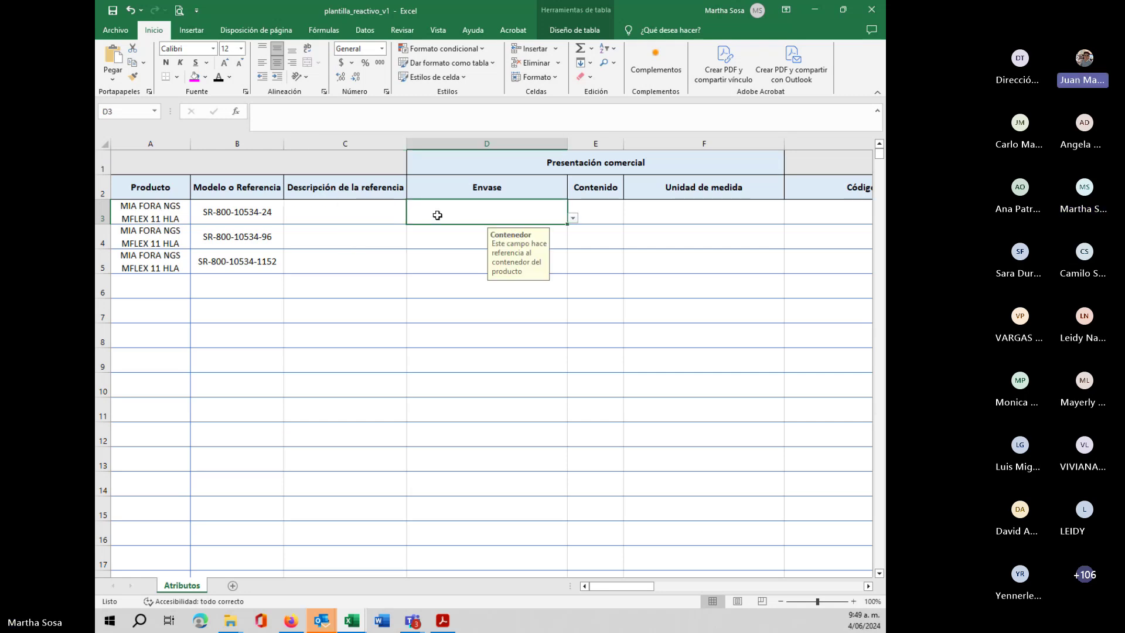
click(345, 218)
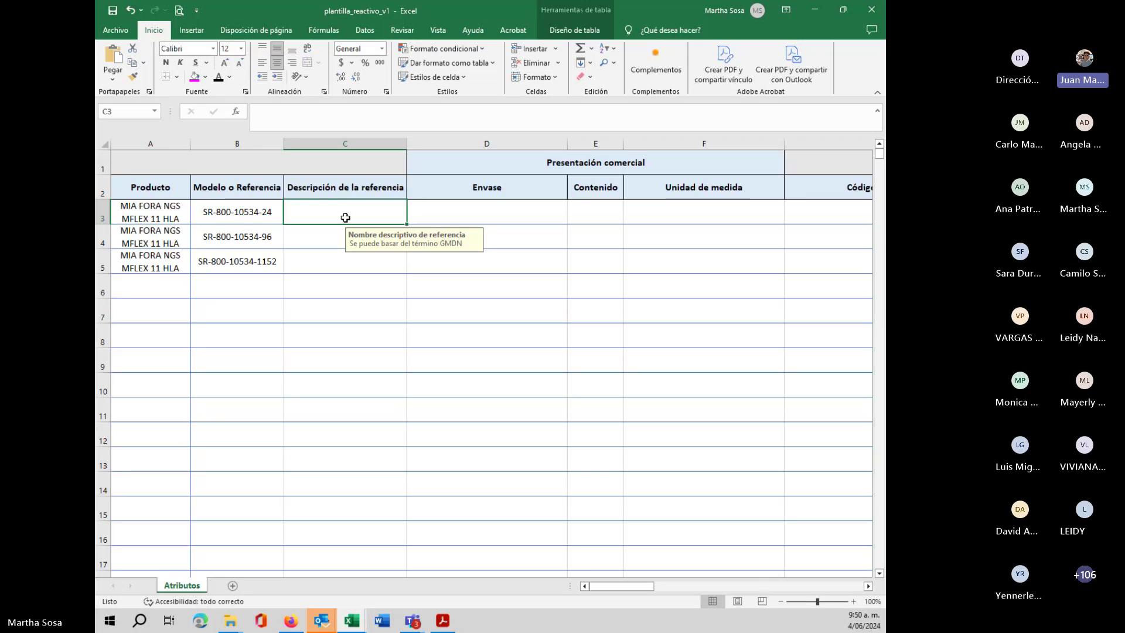
Step: Enter 'Reactivo Transplante' as the reference description in C3 and fill it down to C4 and C5
click(336, 121)
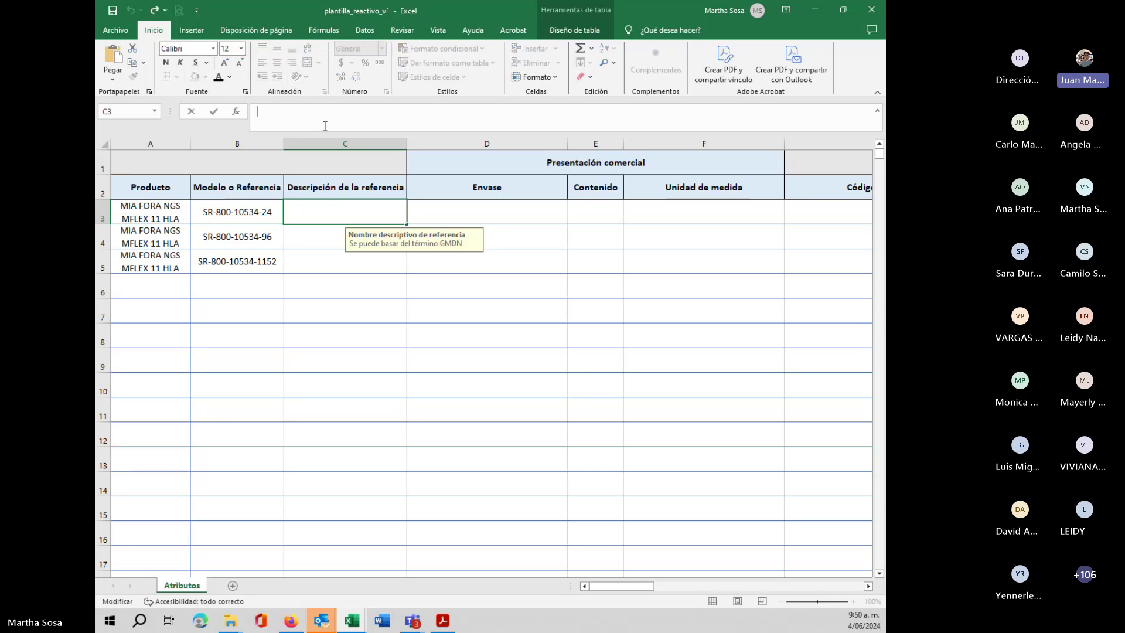
text(Reactivo Transplante)
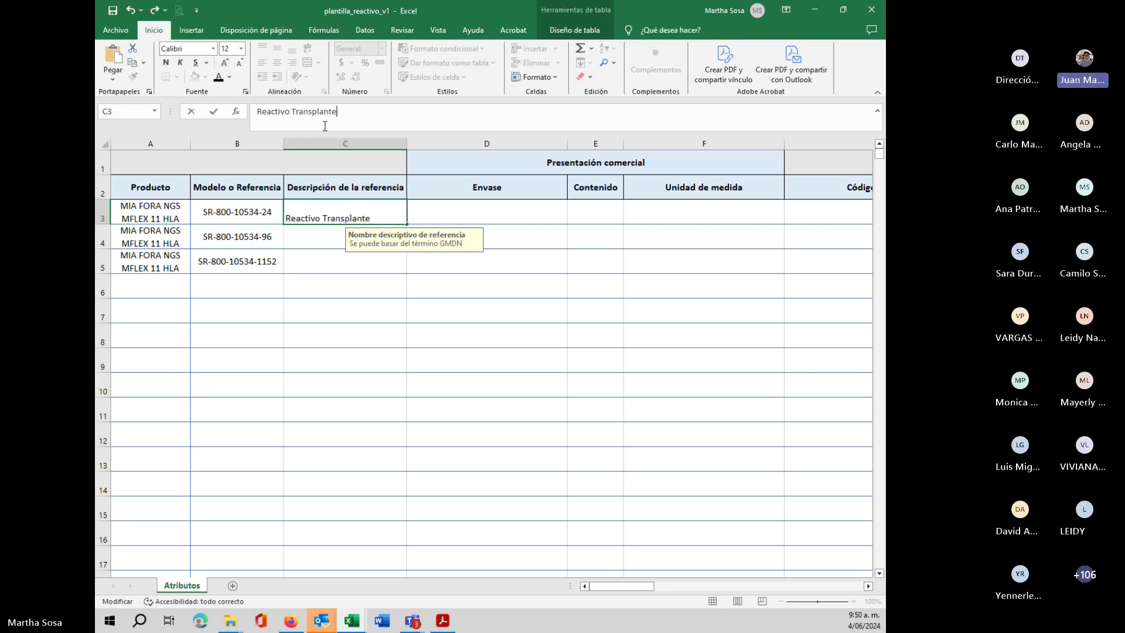
click(301, 239)
click(324, 213)
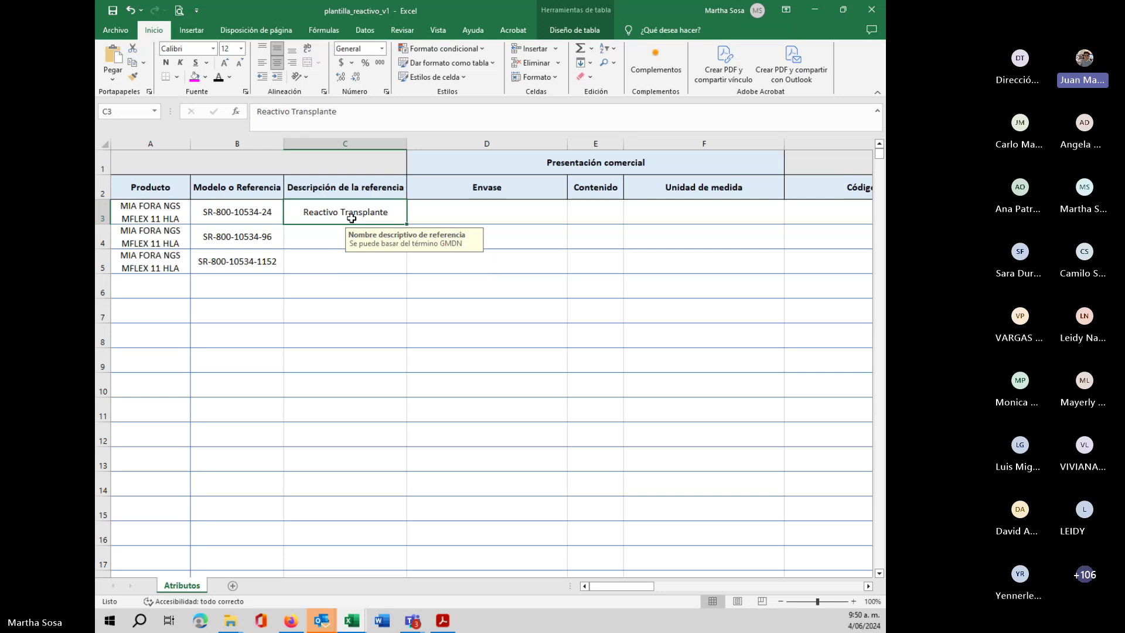
drag(338, 111, 287, 110)
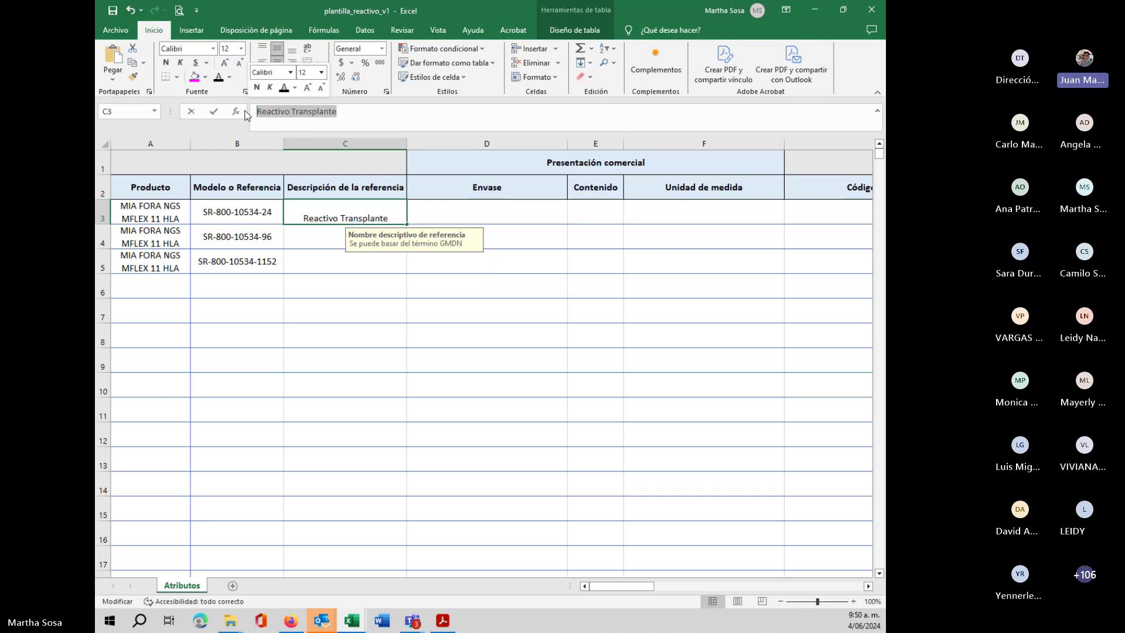
click(311, 240)
key(ctrl+d)
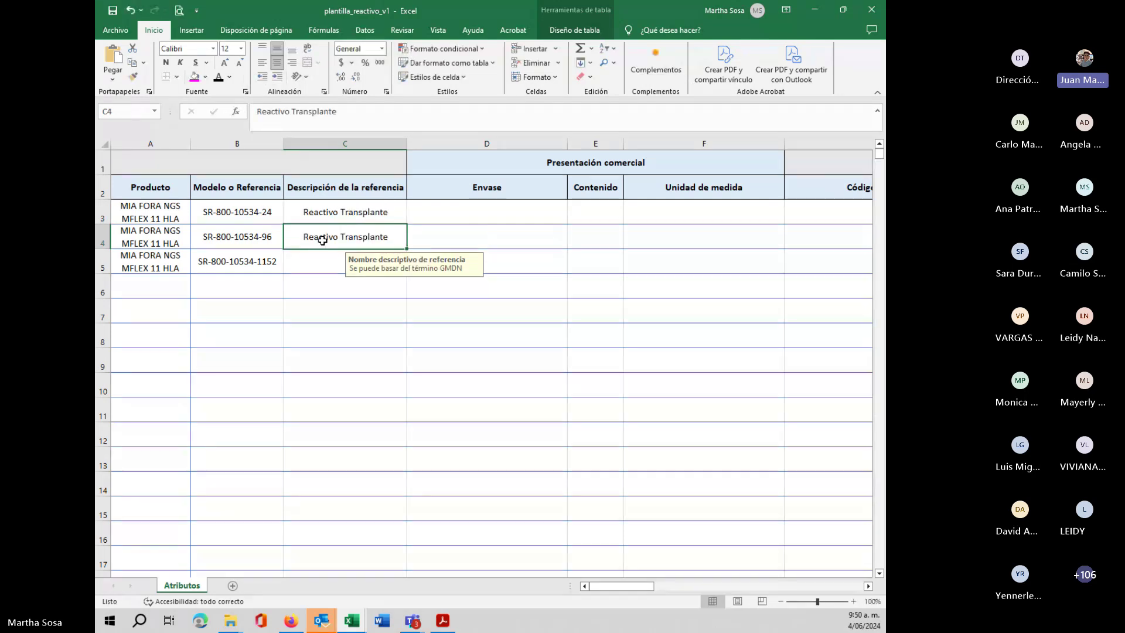
click(311, 259)
key(ctrl+d)
click(453, 212)
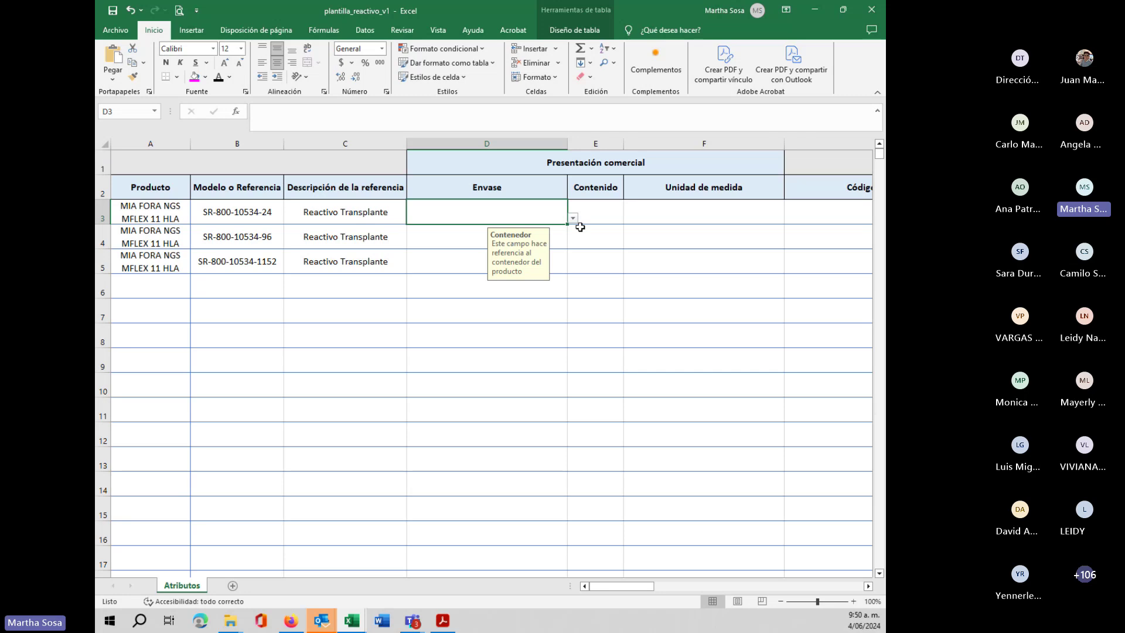
Step: Try typing 'k' as D3's container and cancel the resulting validation error
click(573, 219)
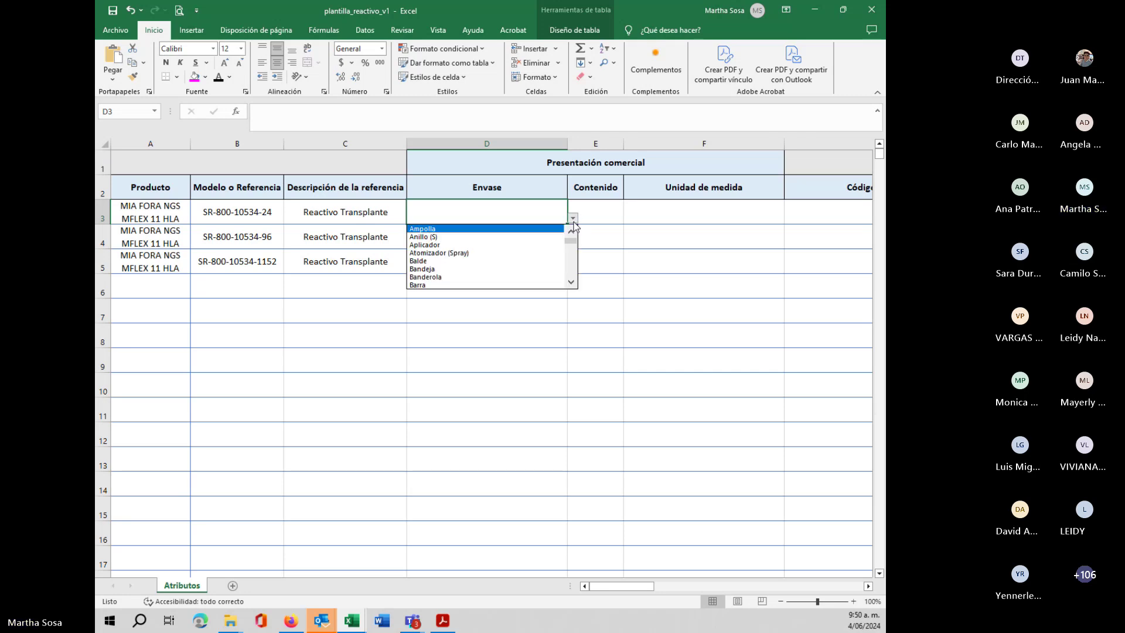
click(489, 210)
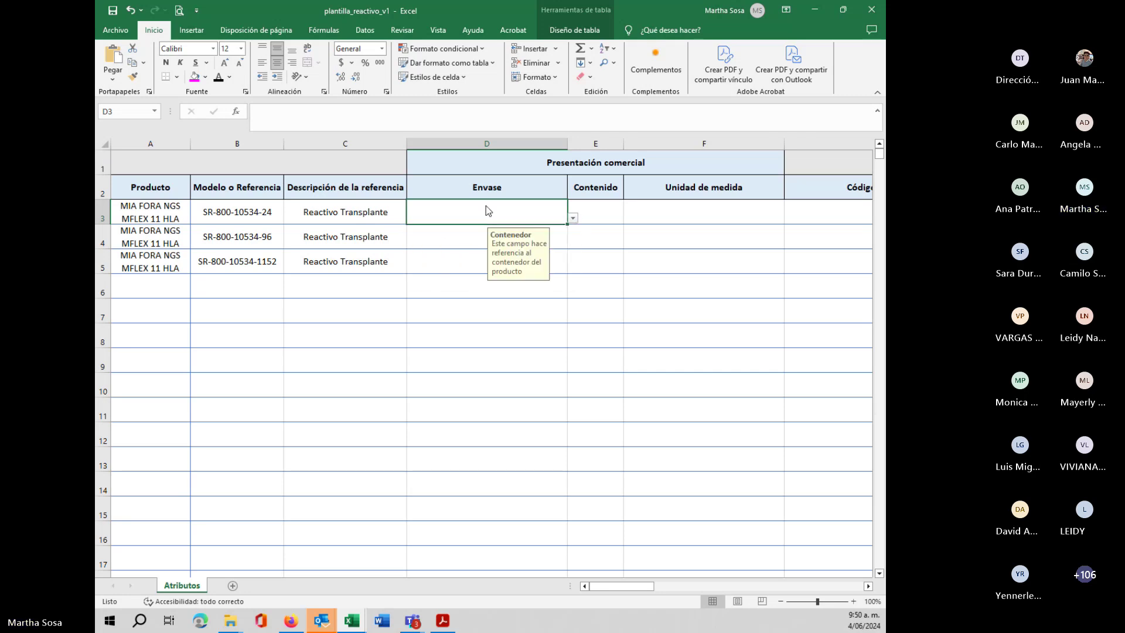
text(k)
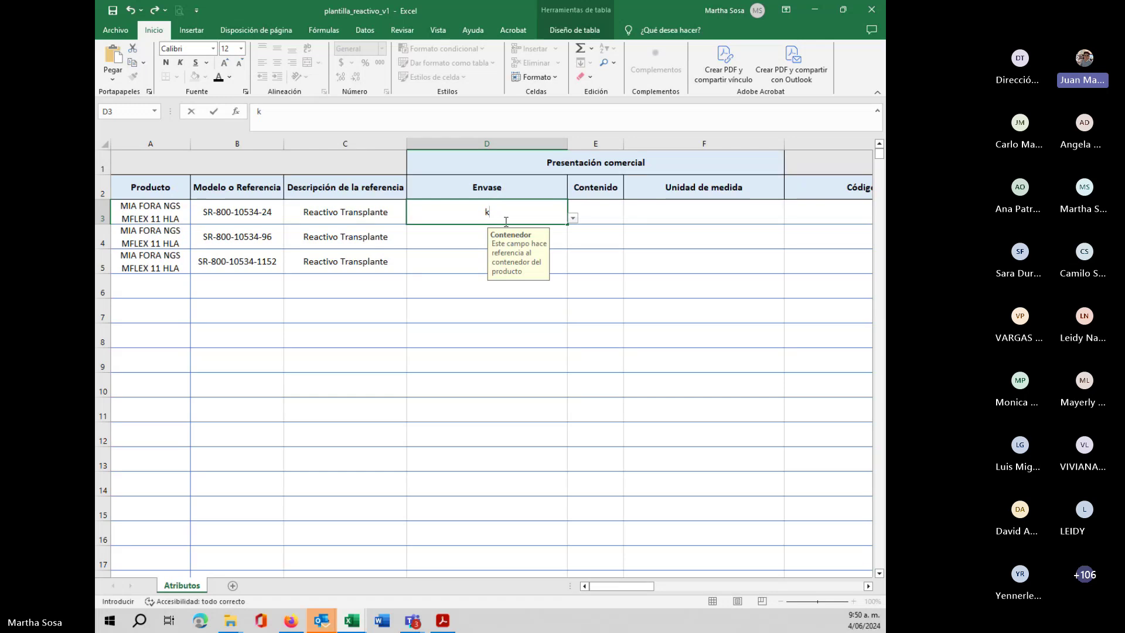
click(571, 221)
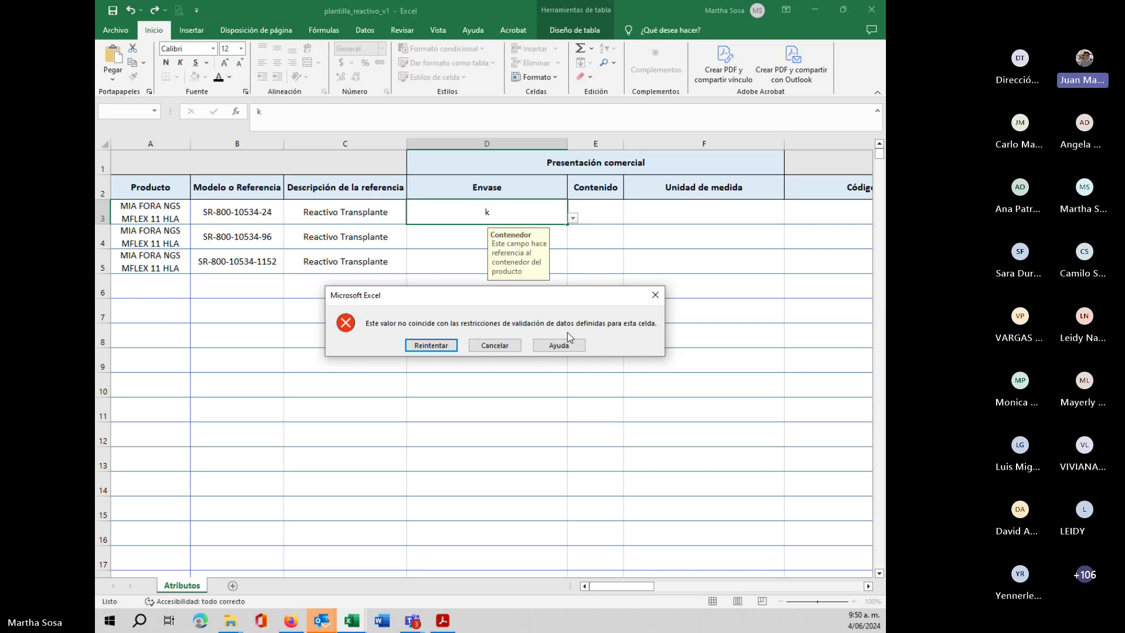
click(514, 346)
Step: Pick Kit from D3's container dropdown list
click(572, 217)
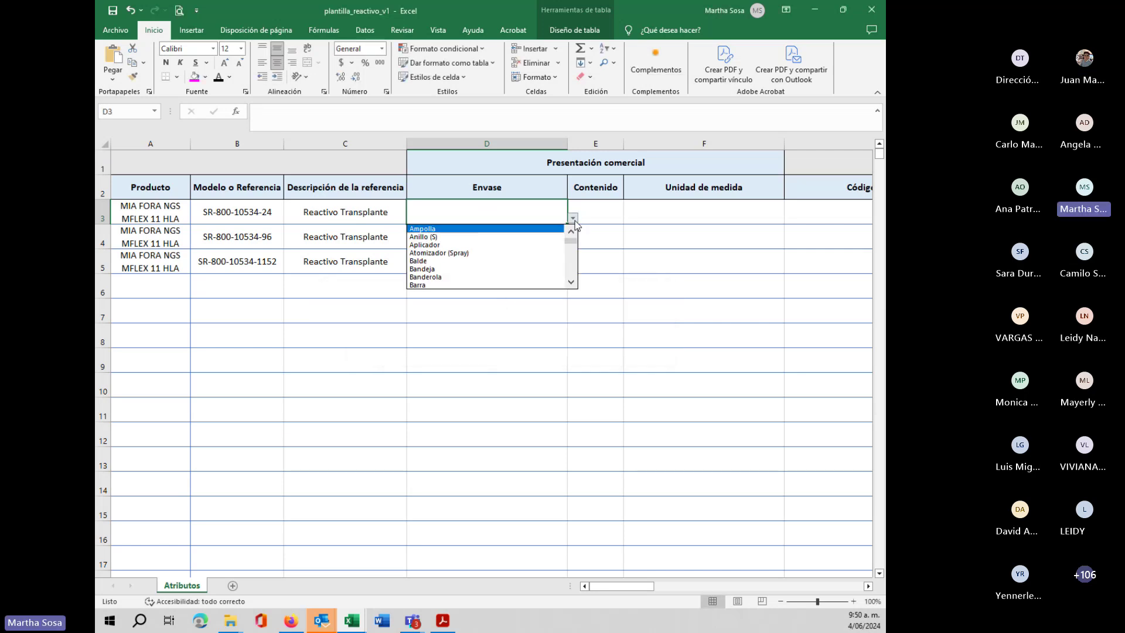
drag(572, 246, 572, 271)
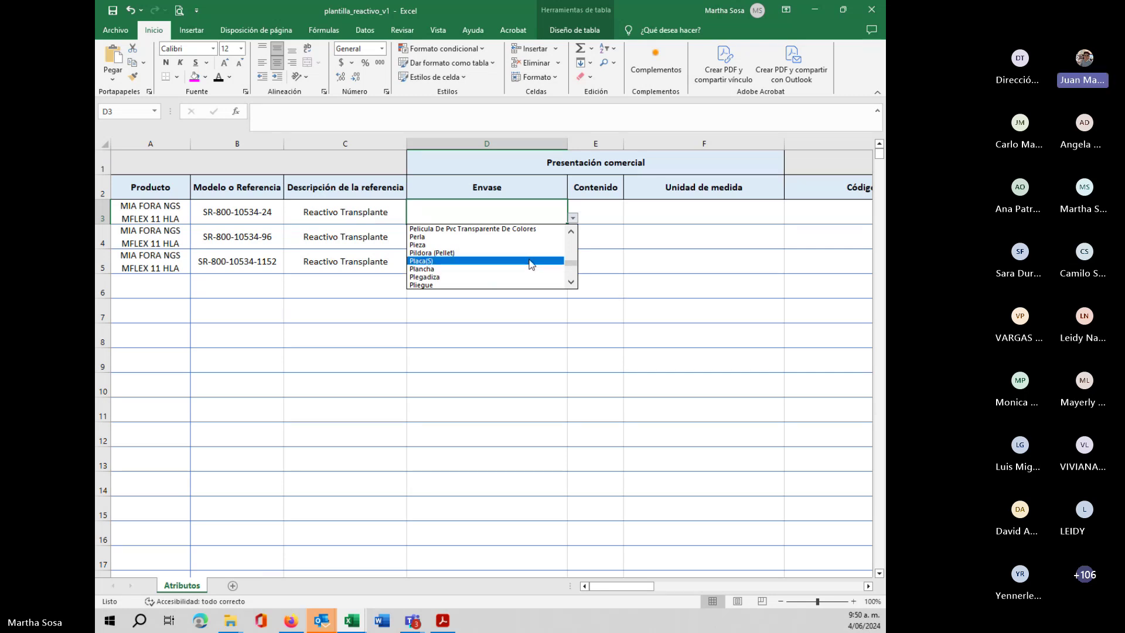
scroll(563, 252, up, 3)
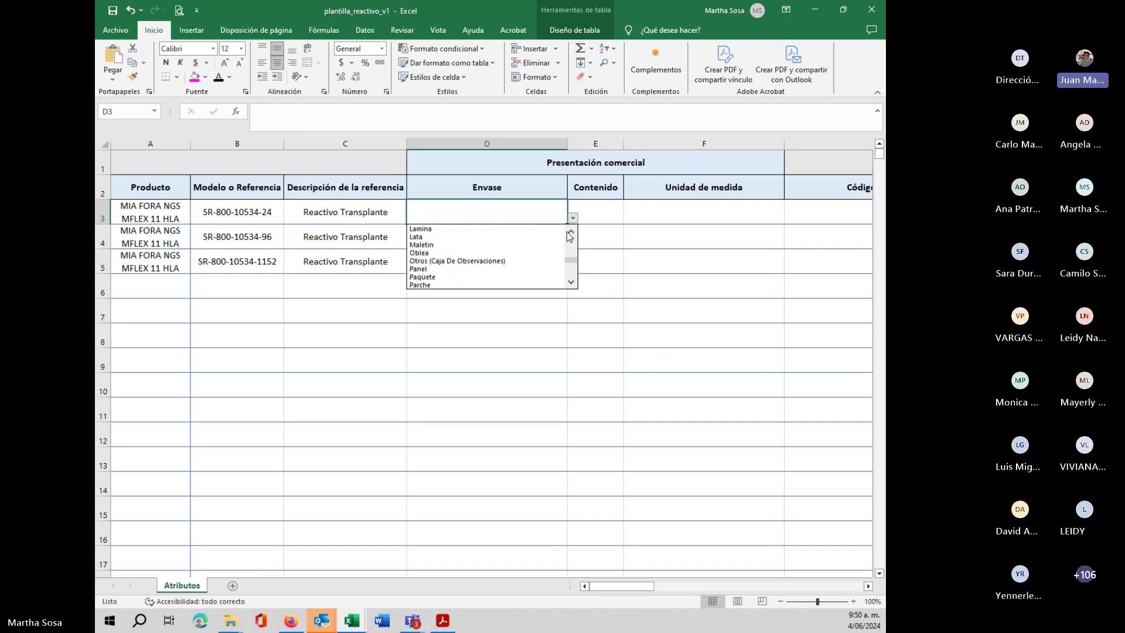
click(468, 238)
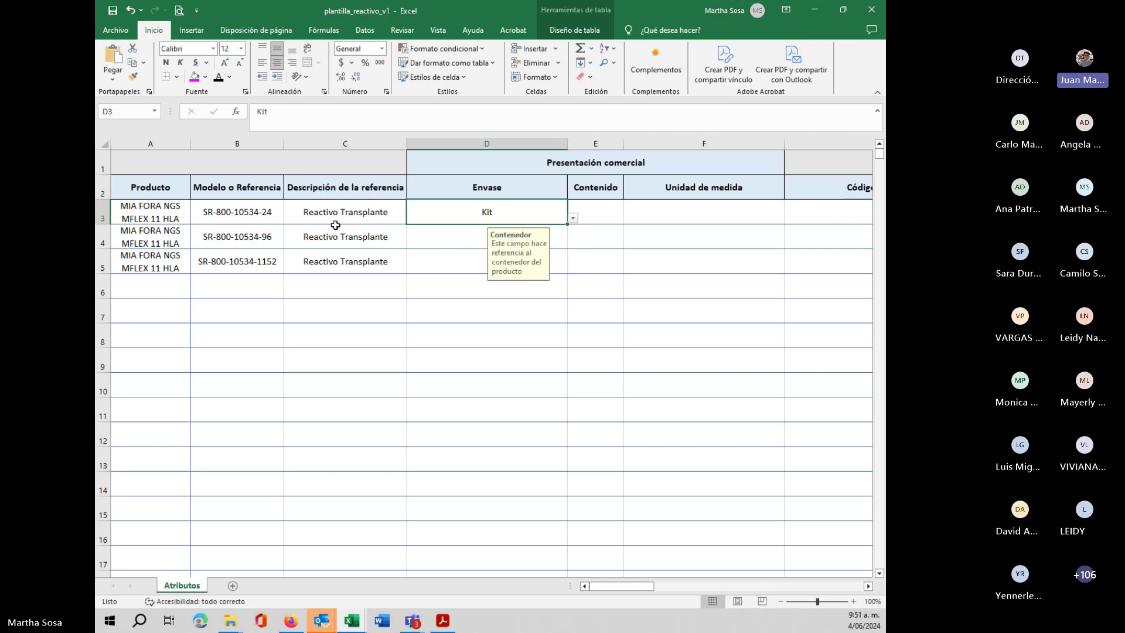
click(443, 241)
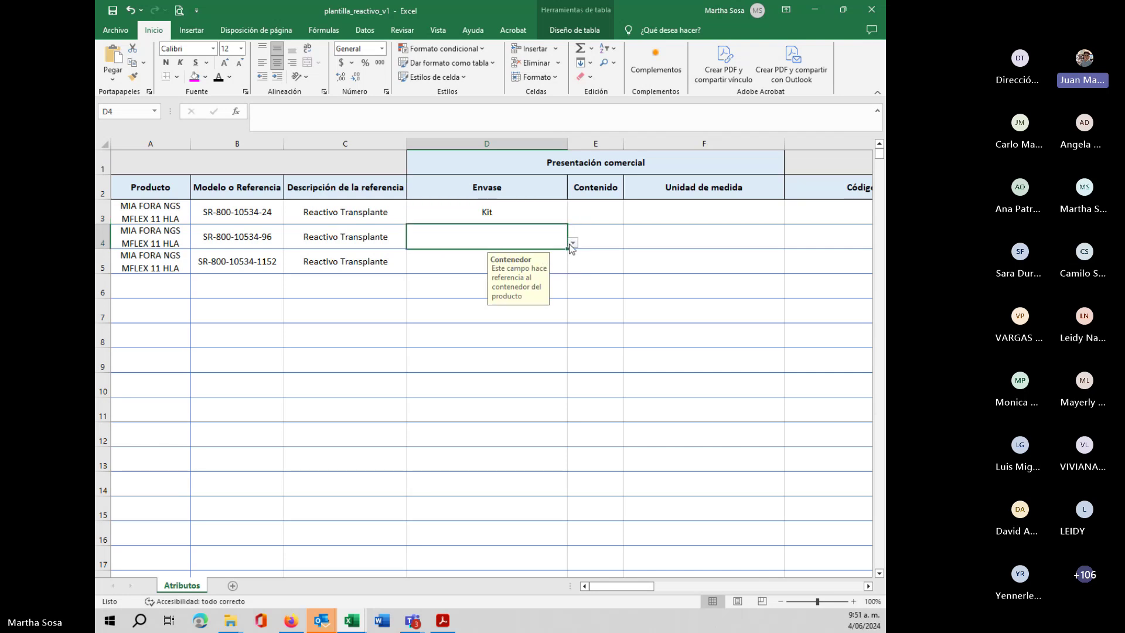
mouse_move(346, 625)
Step: Check the product record in Firefox, then return to the plantilla_reactivo_v1 workbook
click(288, 622)
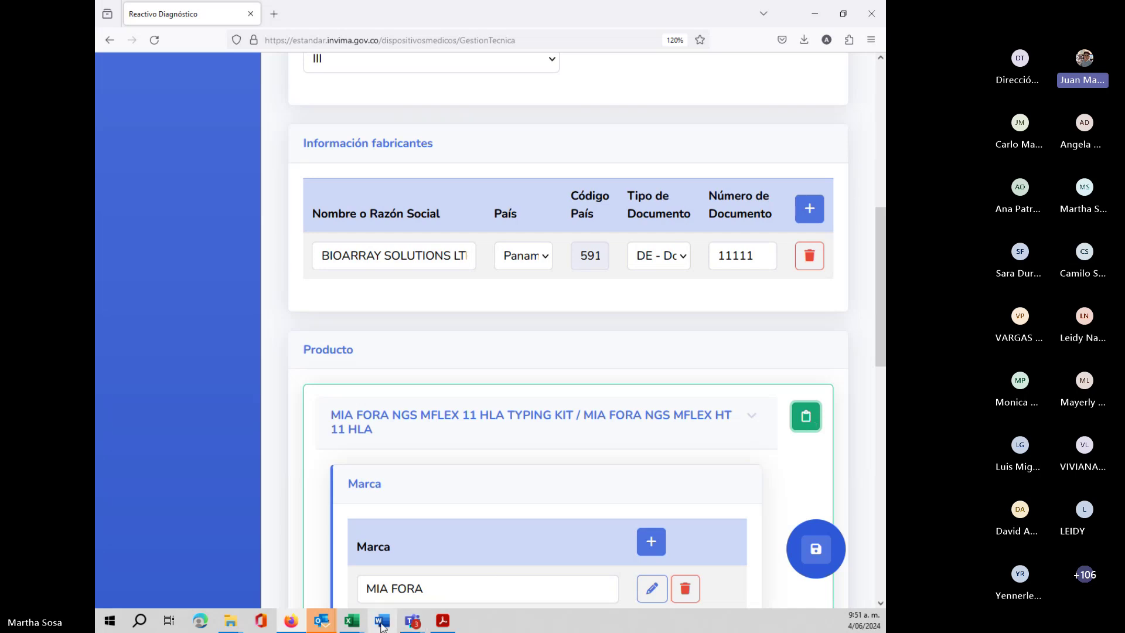
mouse_move(351, 620)
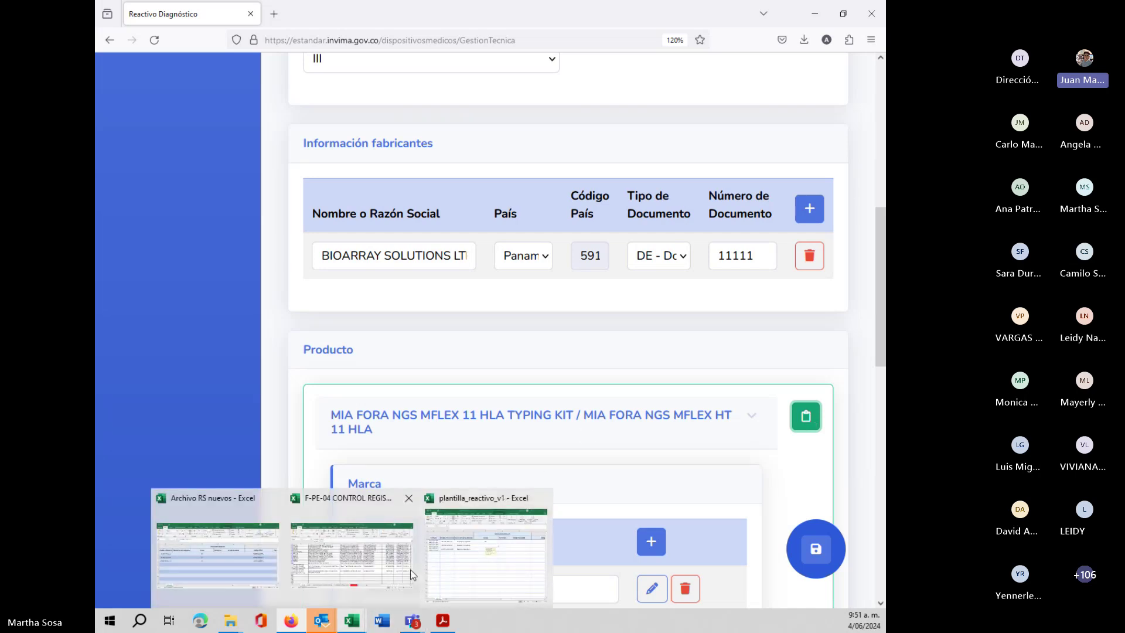
click(451, 575)
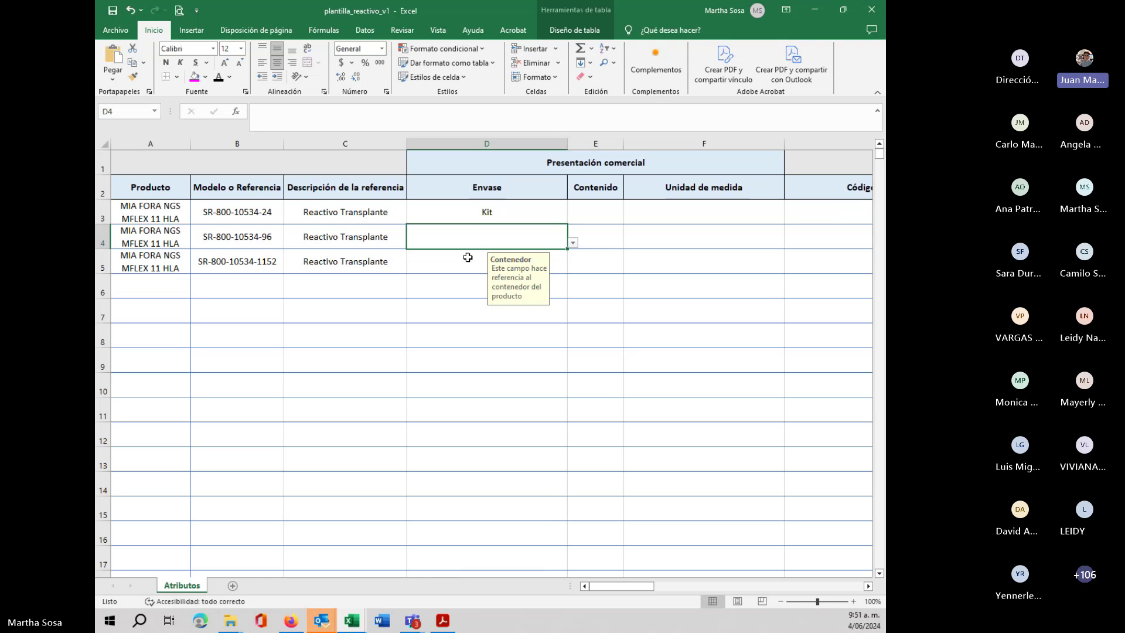
Step: Choose Kit from D4's container dropdown
click(572, 243)
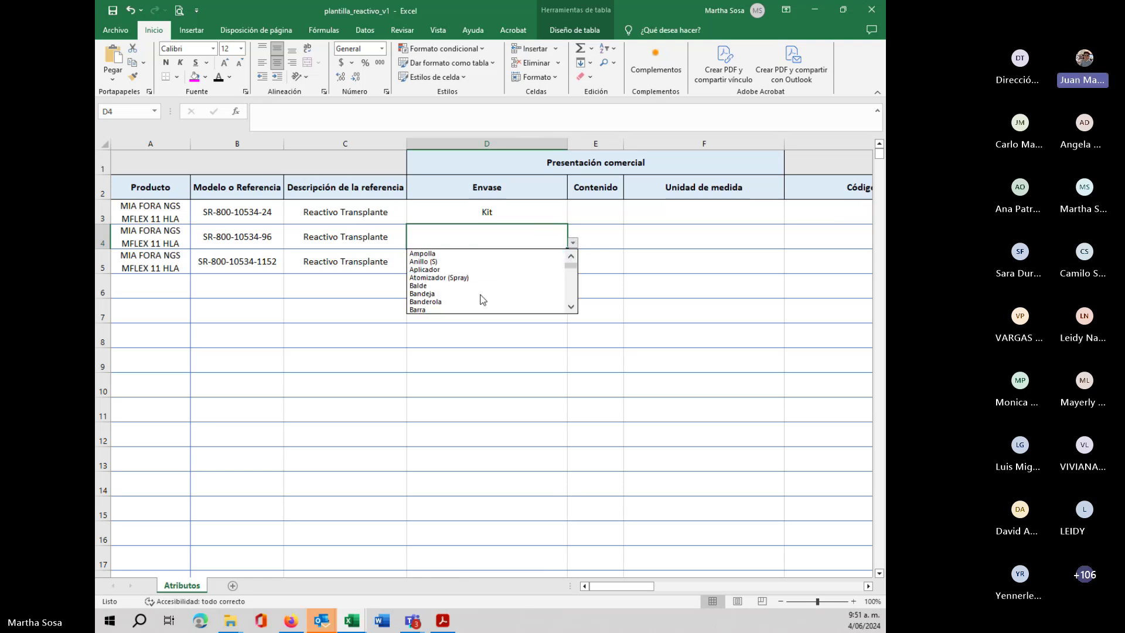
click(571, 306)
click(571, 307)
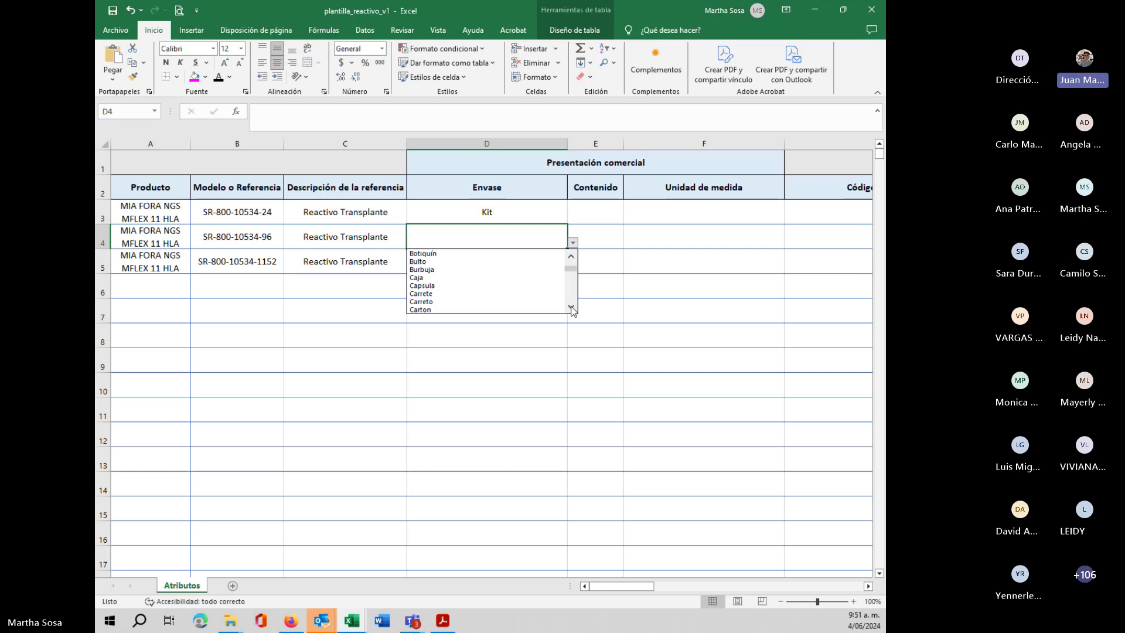
click(571, 307)
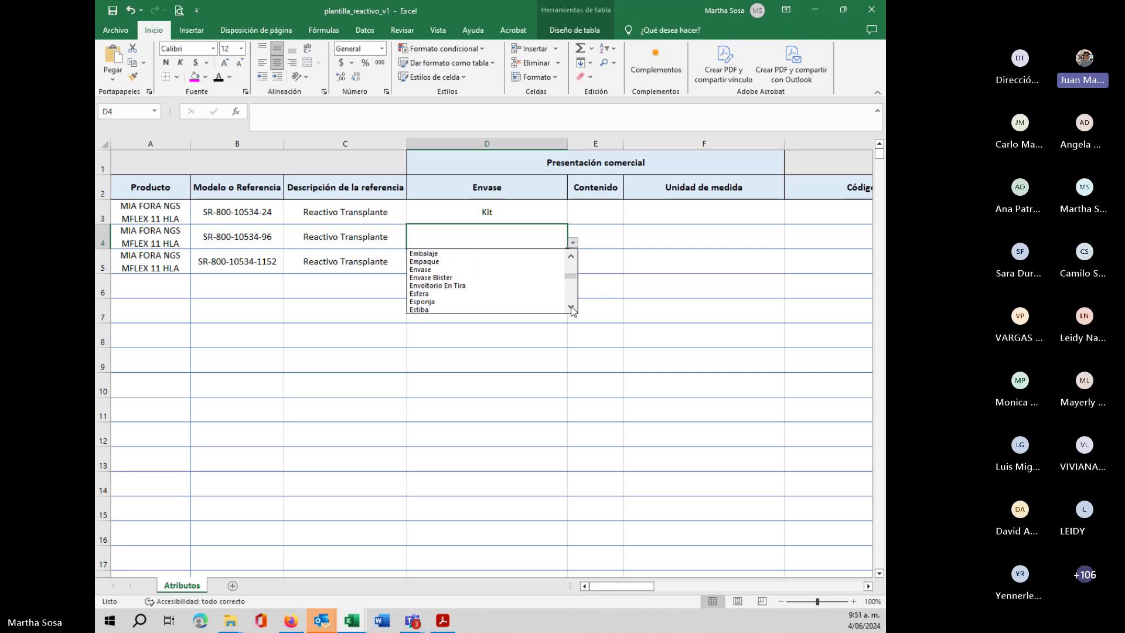
click(571, 307)
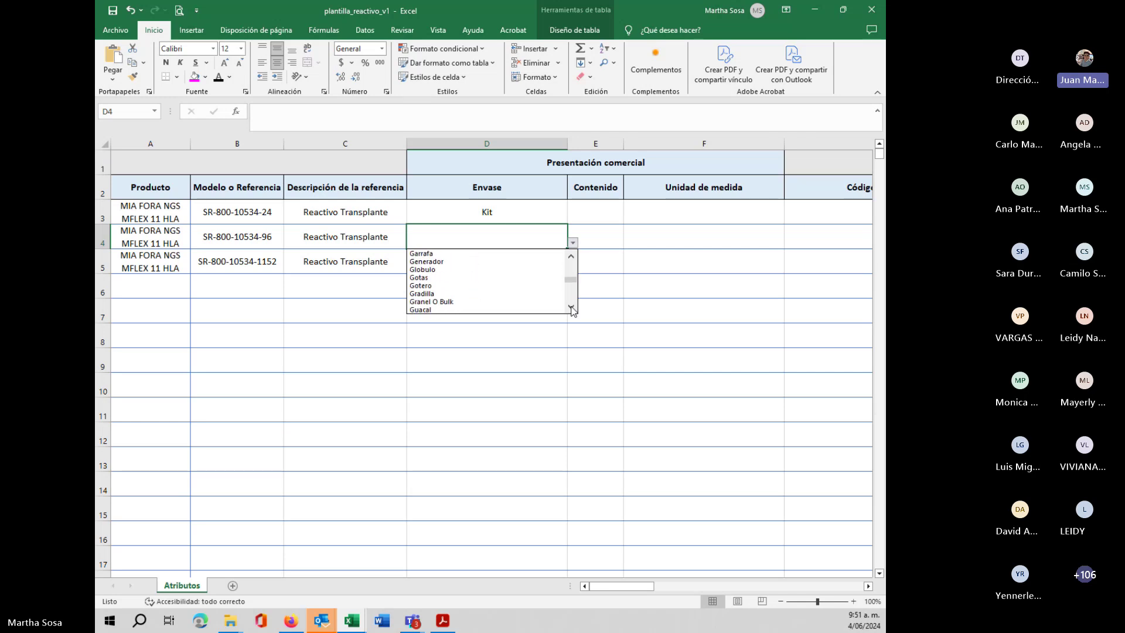
click(571, 307)
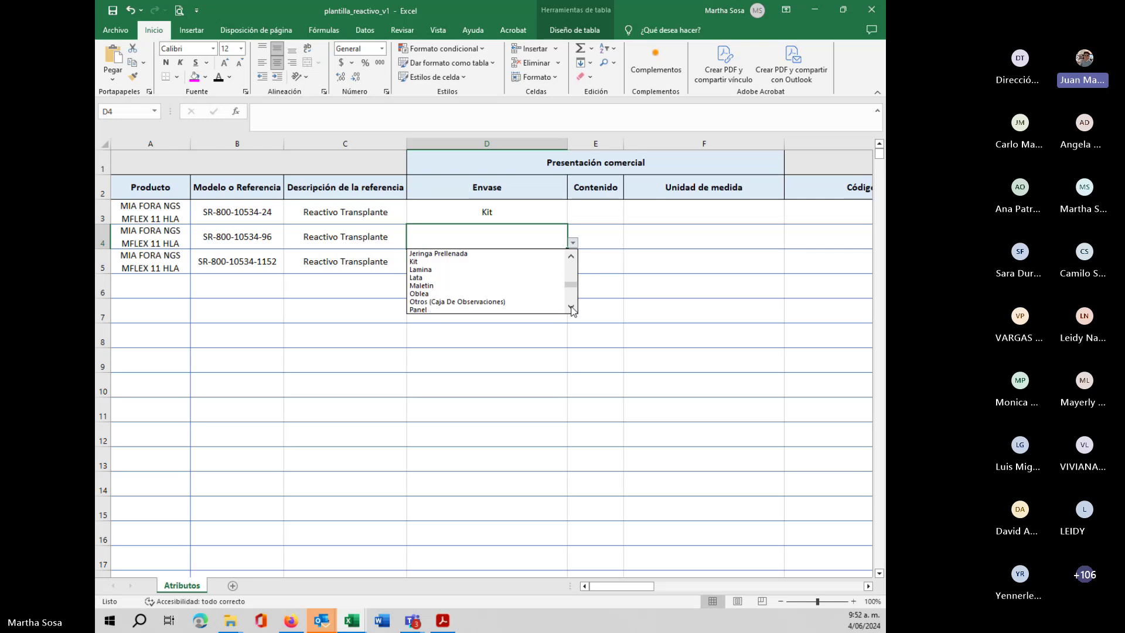
click(417, 262)
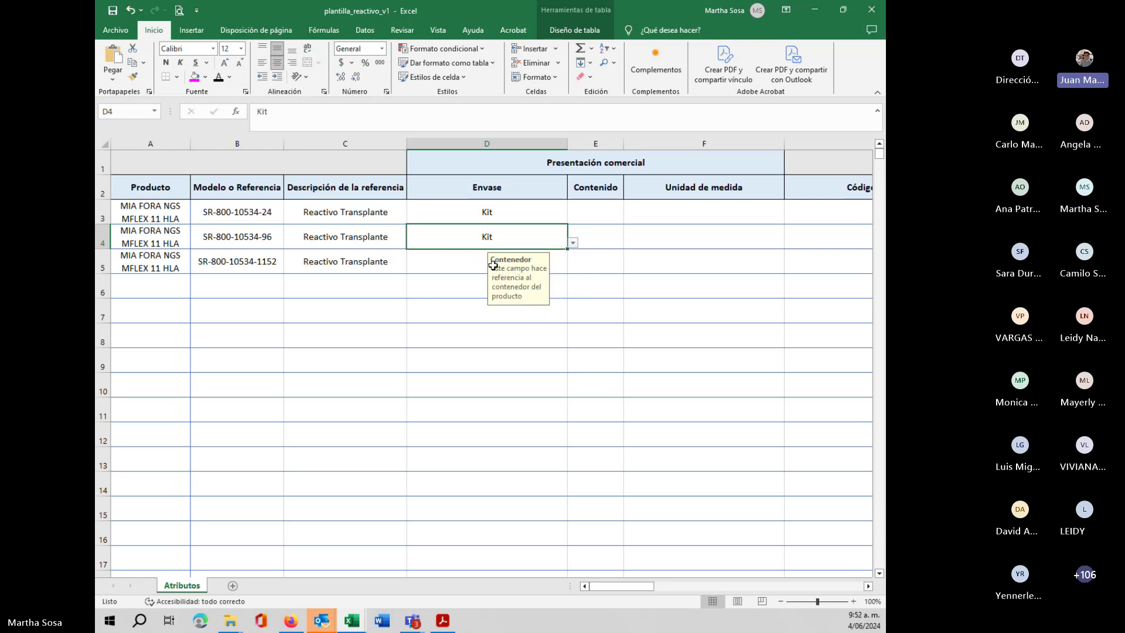
Step: Choose Kit from D5's container dropdown
click(440, 257)
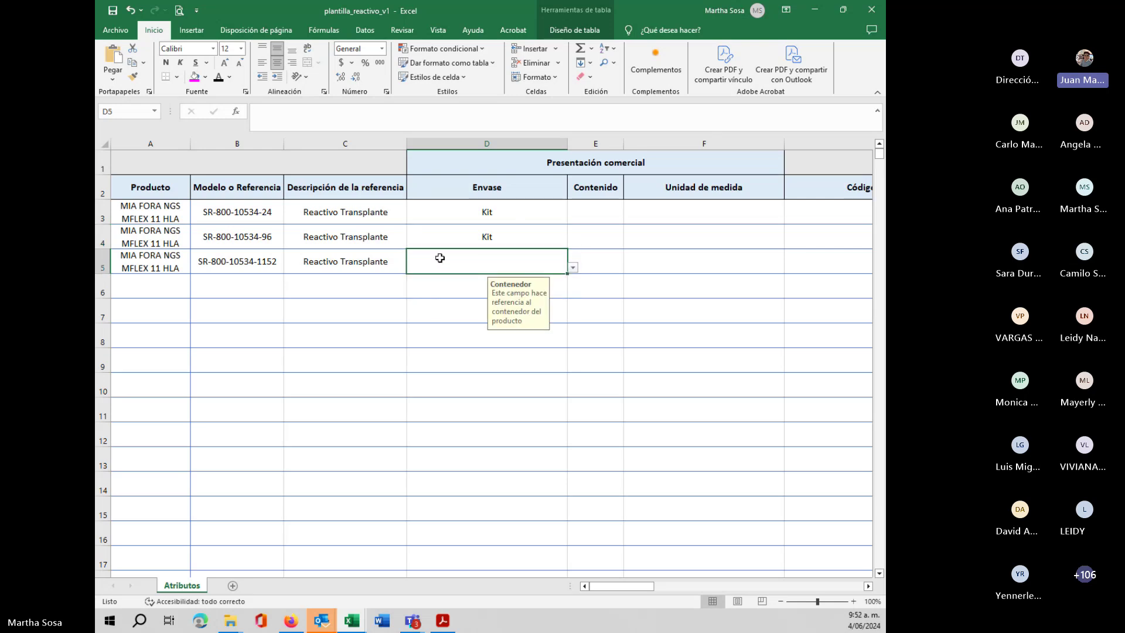
click(572, 268)
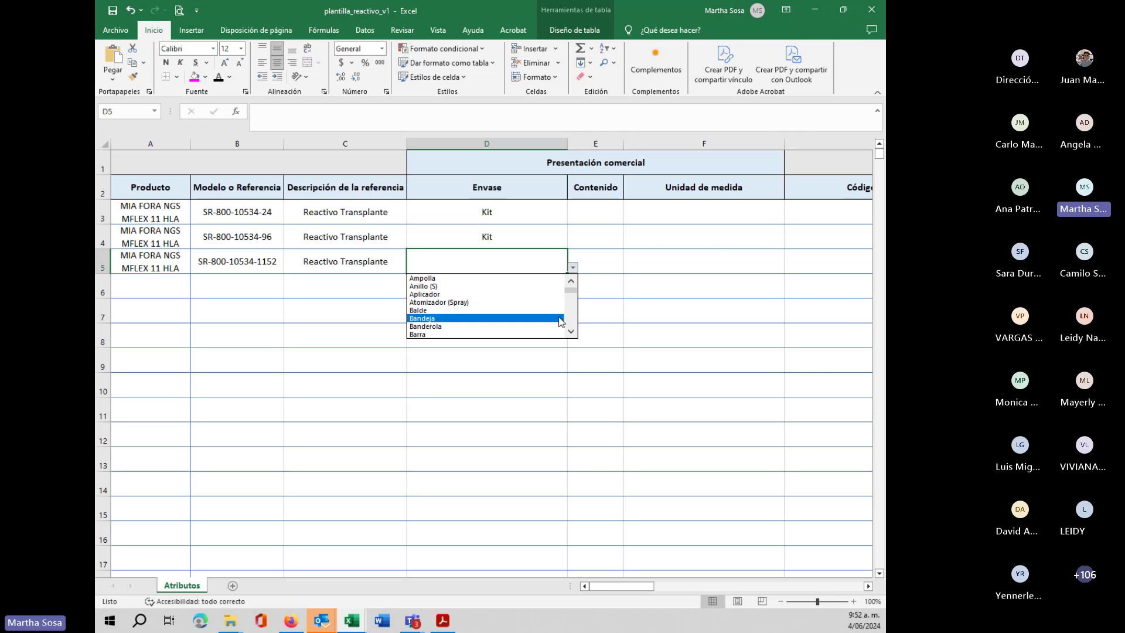
click(571, 332)
click(571, 332)
click(571, 332)
click(571, 332)
click(571, 332)
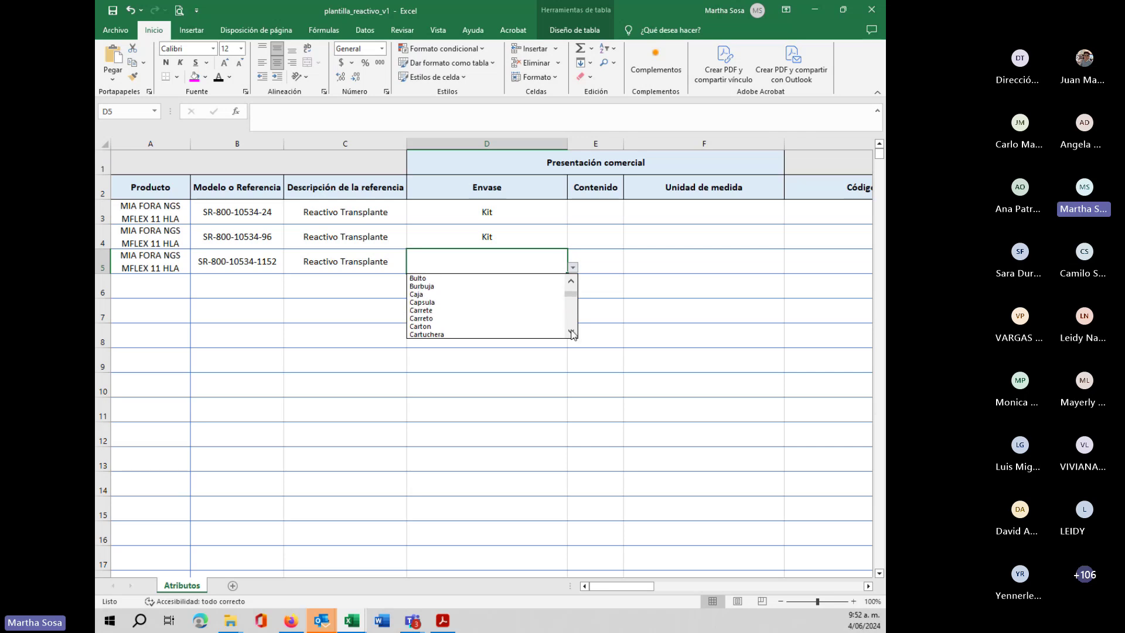
click(571, 332)
click(571, 332)
click(572, 332)
click(571, 332)
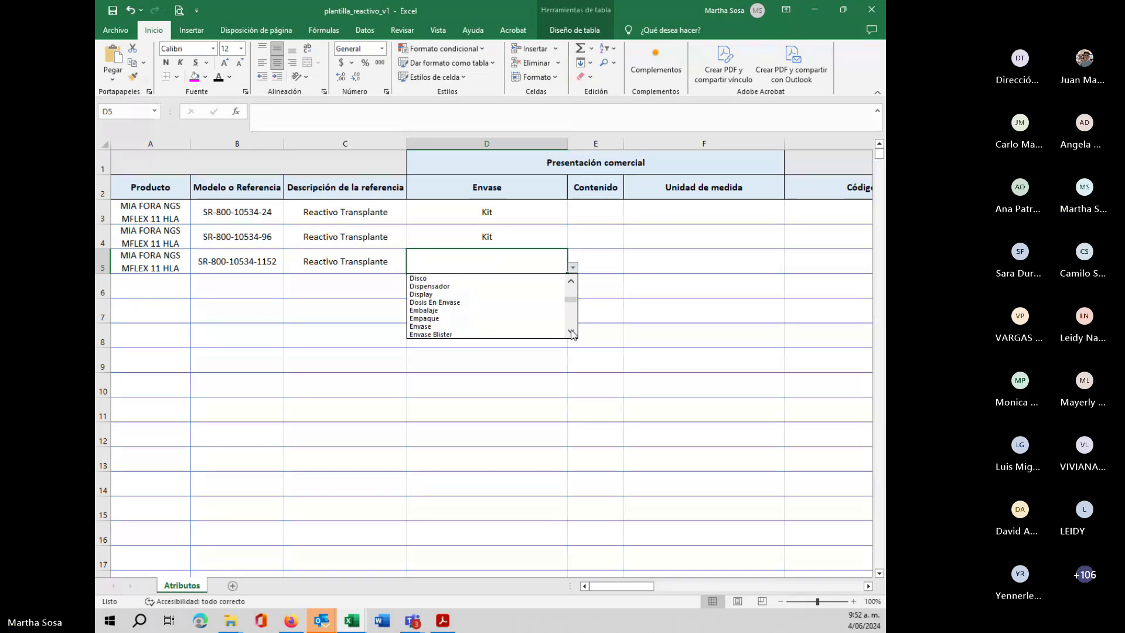
click(571, 333)
click(571, 332)
click(571, 332)
click(571, 332)
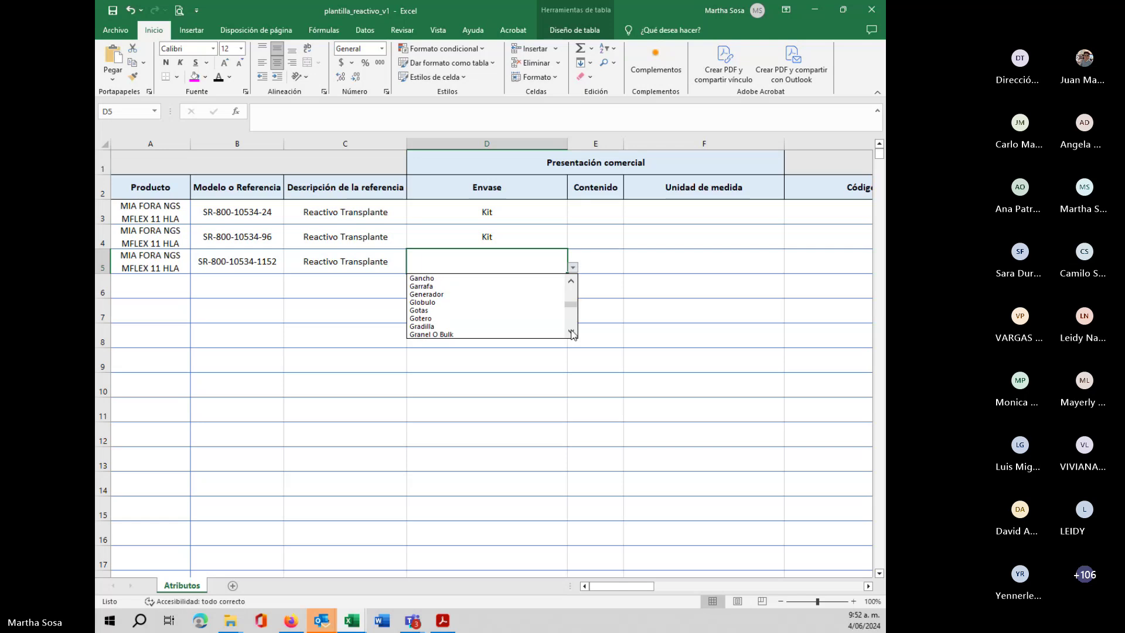
click(572, 332)
click(571, 332)
click(571, 332)
click(571, 333)
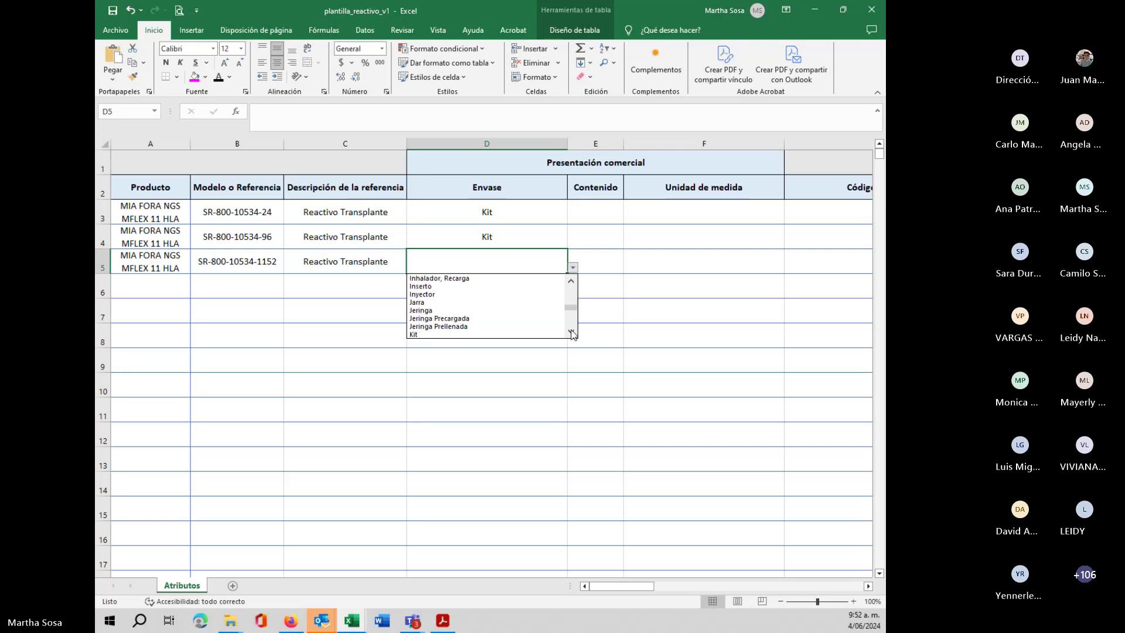
click(571, 332)
click(433, 314)
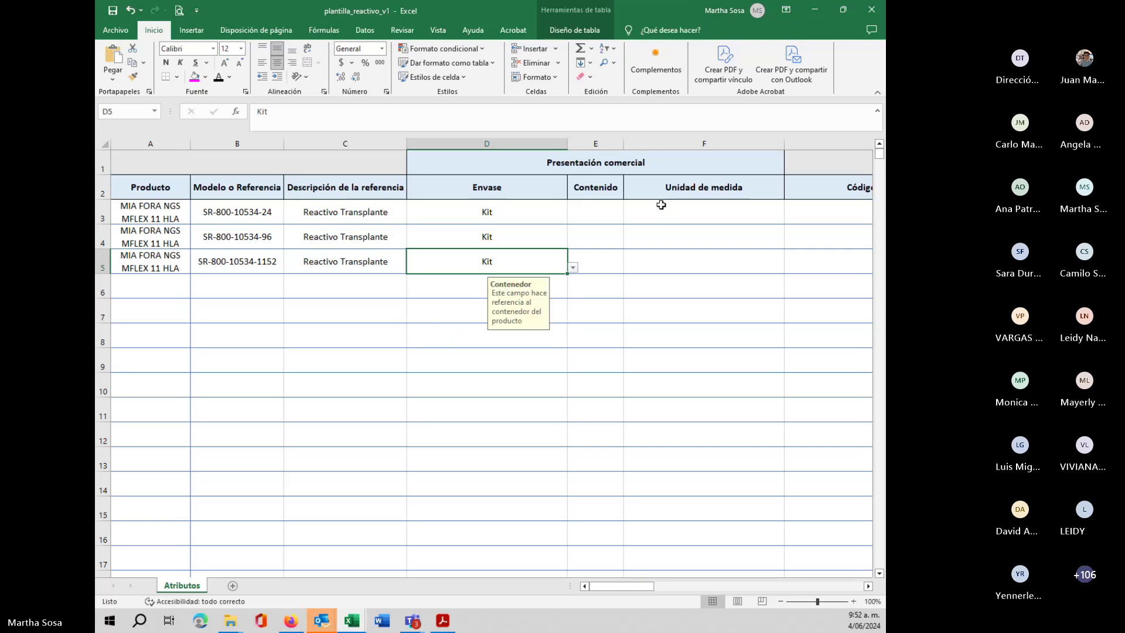
click(601, 213)
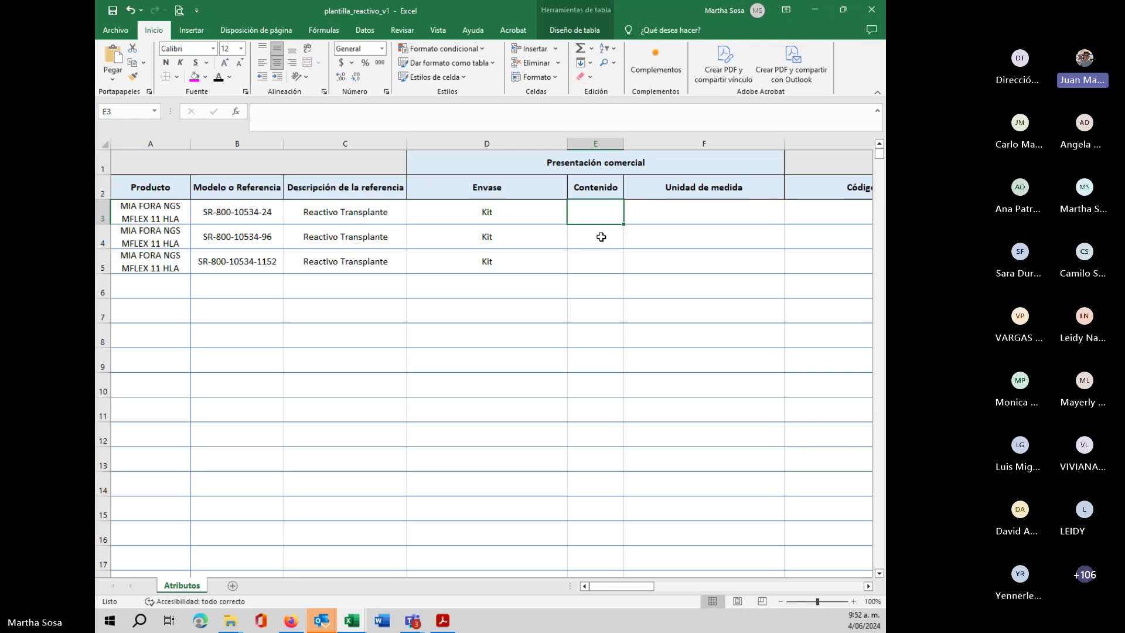
Step: Enter Contenido values 24, 96 and 1152 in E3, E4 and E5
click(604, 231)
click(607, 214)
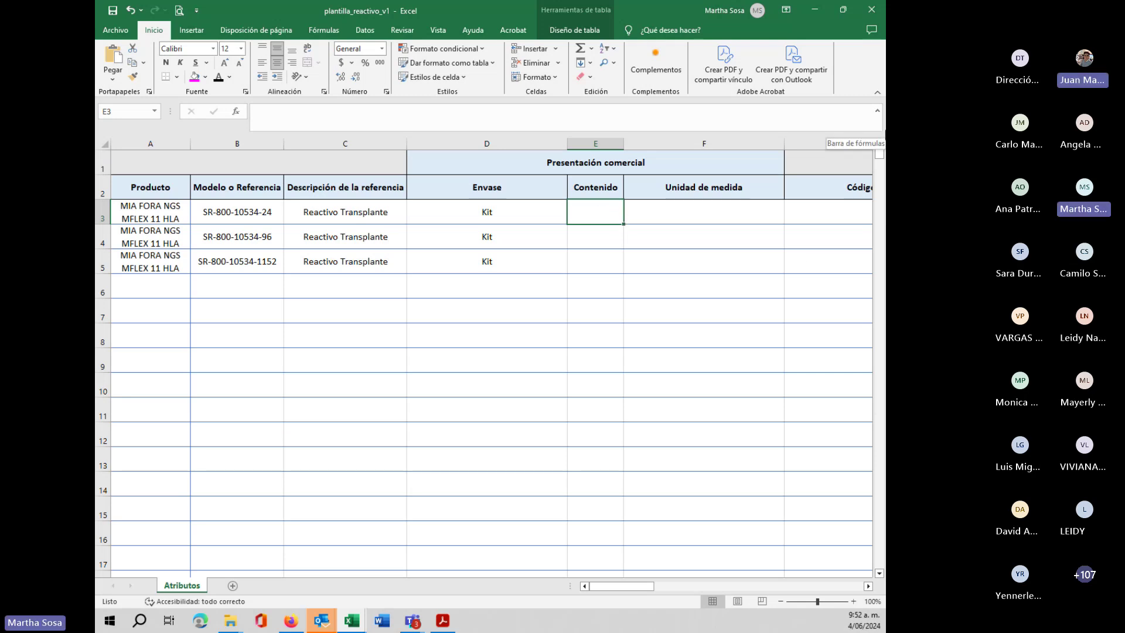
text(24)
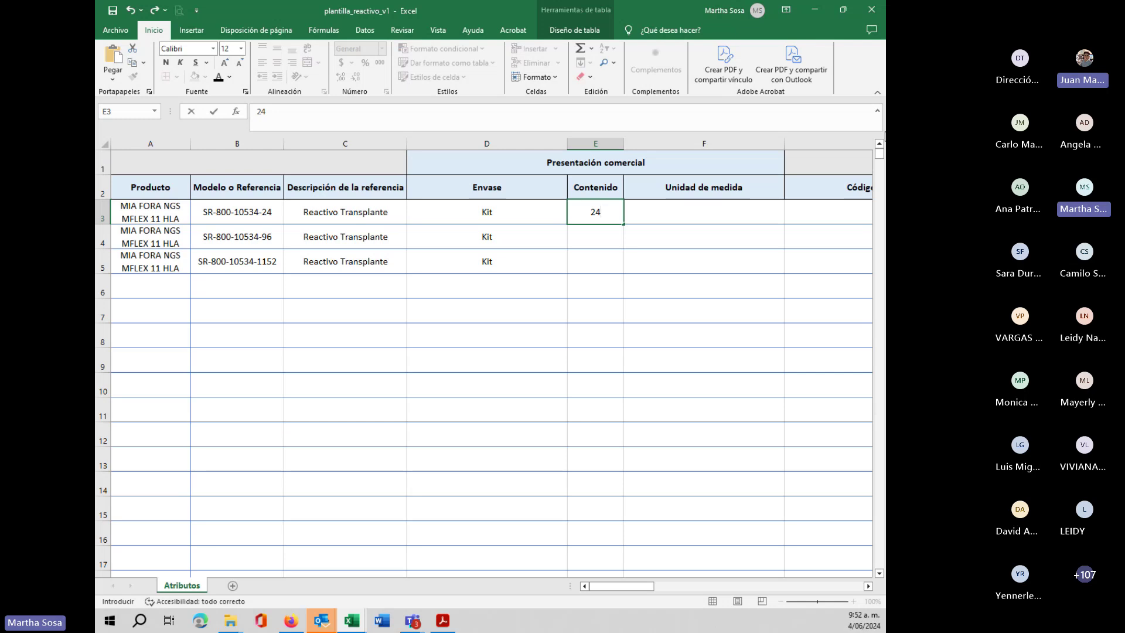
click(602, 240)
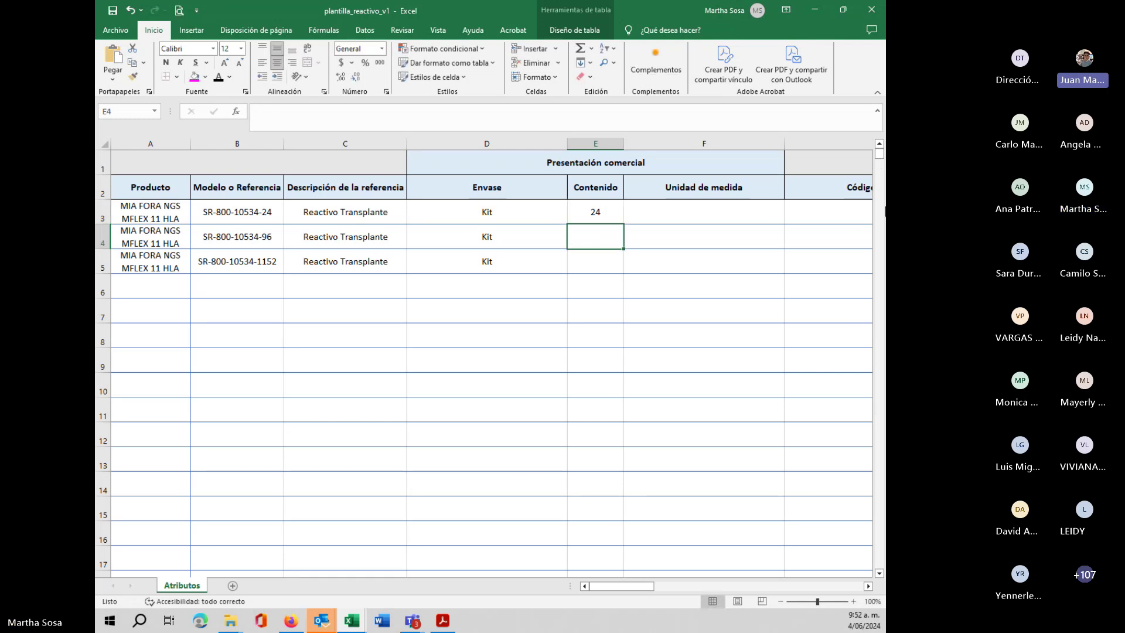
text(96)
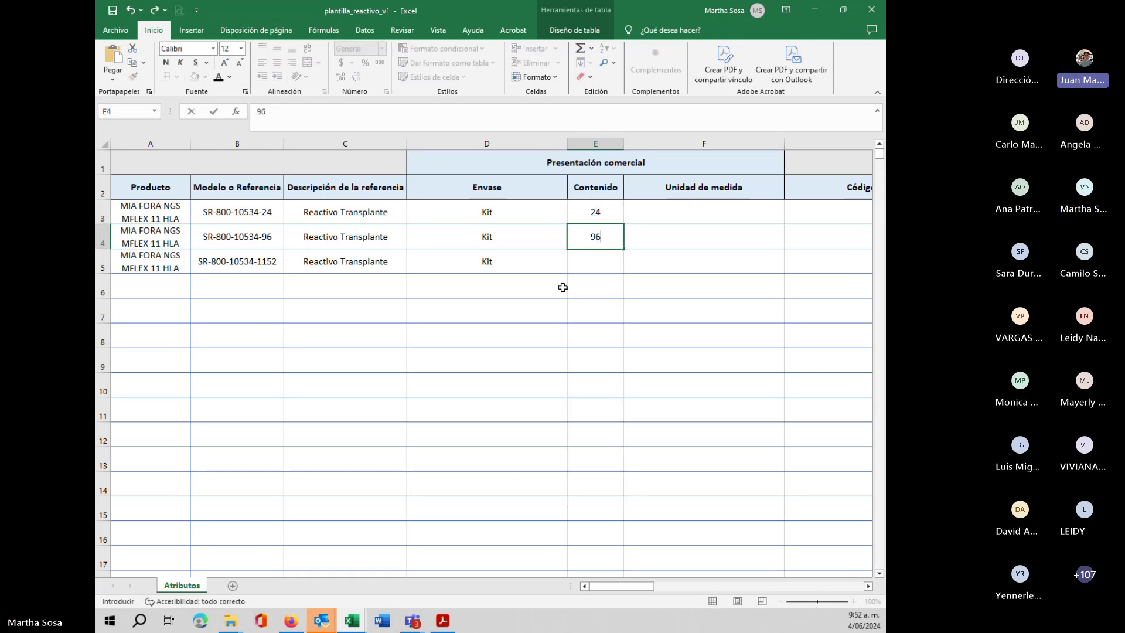
click(585, 261)
text(11)
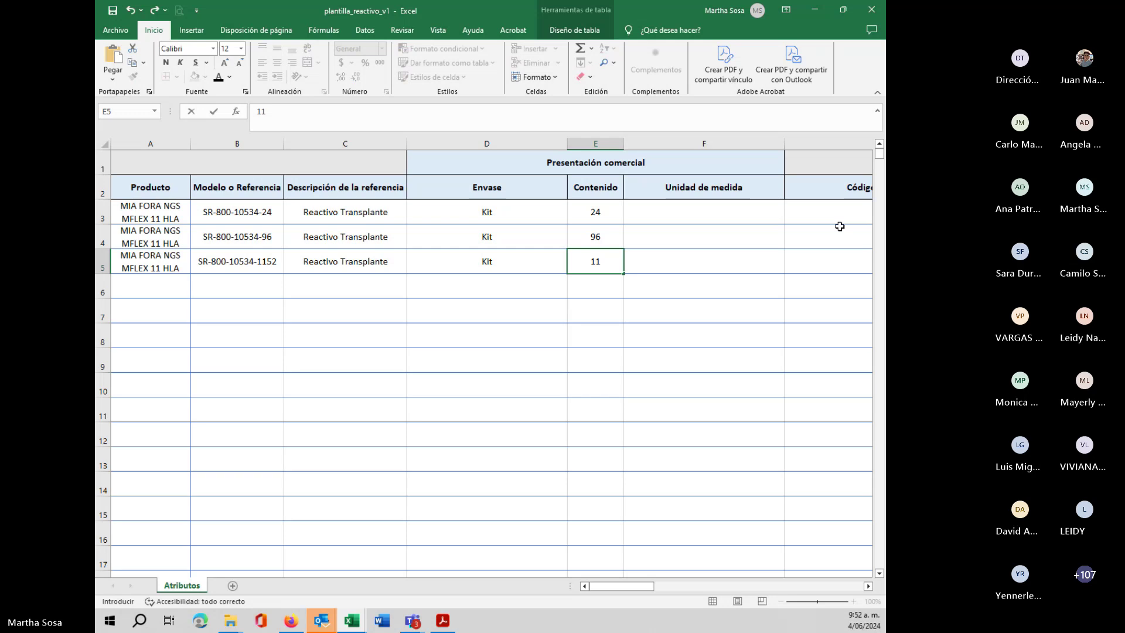
text(52)
click(697, 209)
click(789, 218)
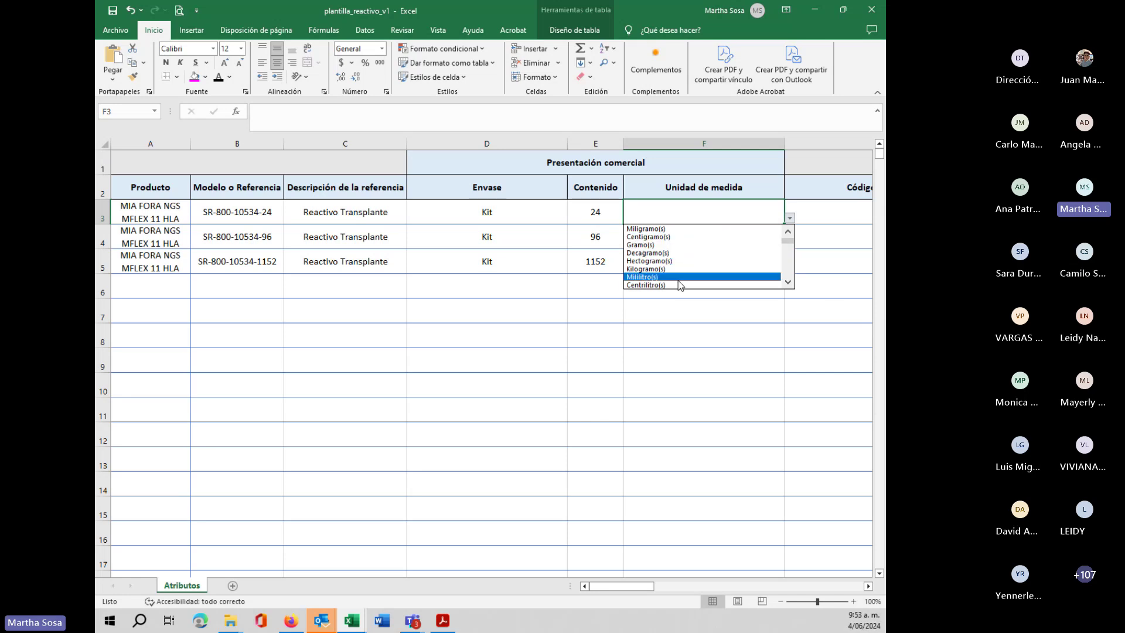
Step: Select Prueba from F3's unit dropdown
click(788, 282)
click(788, 283)
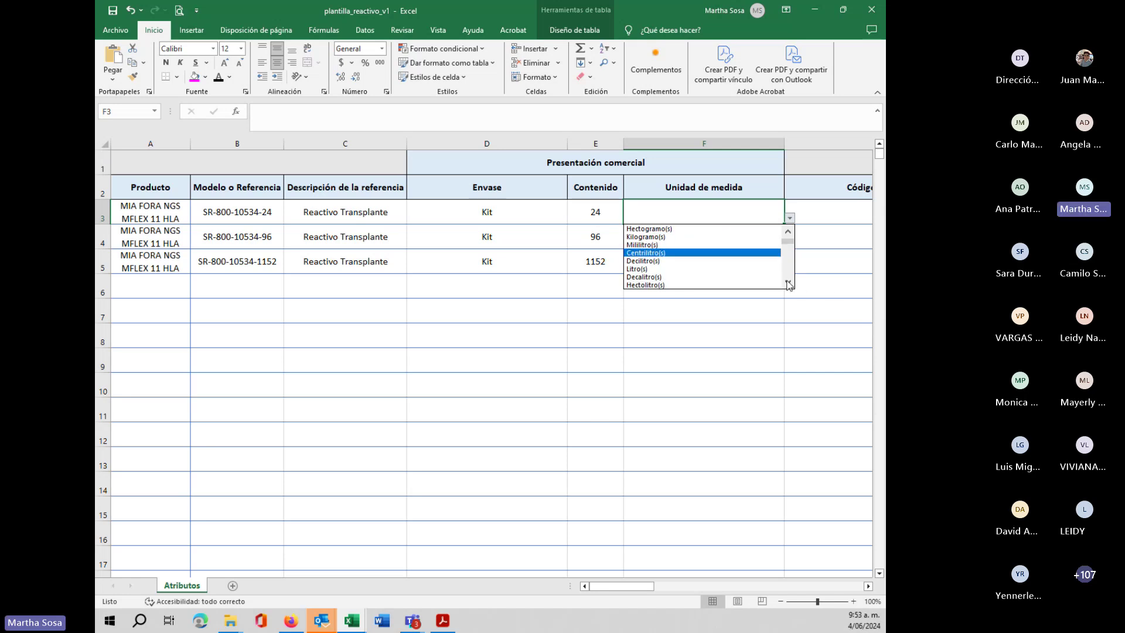
click(792, 265)
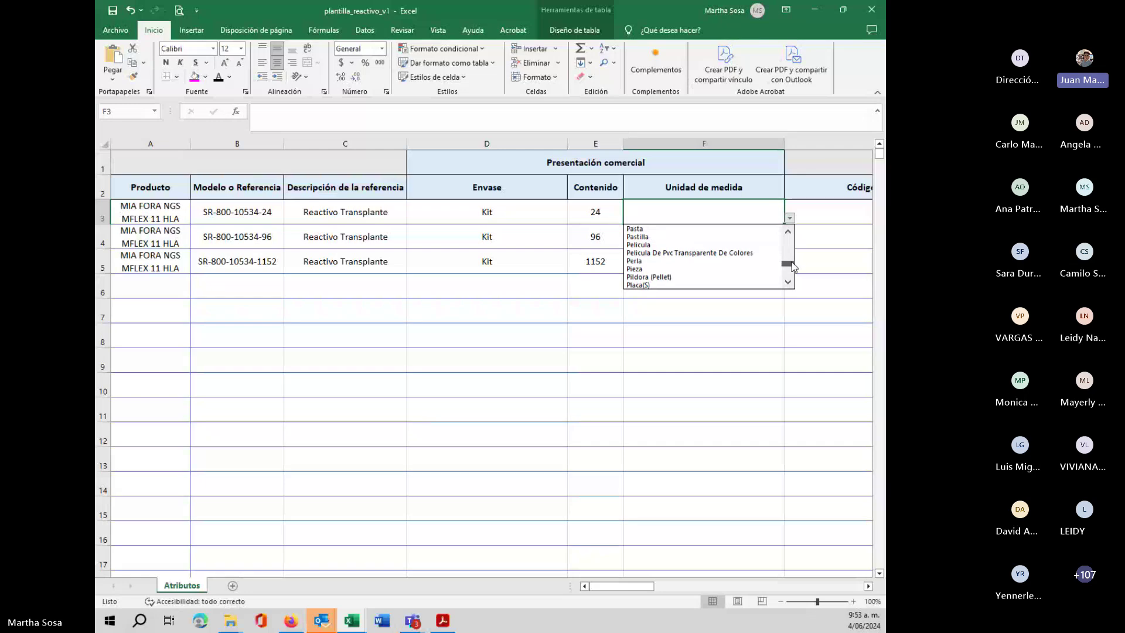
mouse_move(791, 265)
mouse_down()
mouse_move(793, 284)
mouse_move(788, 246)
mouse_move(788, 268)
mouse_up()
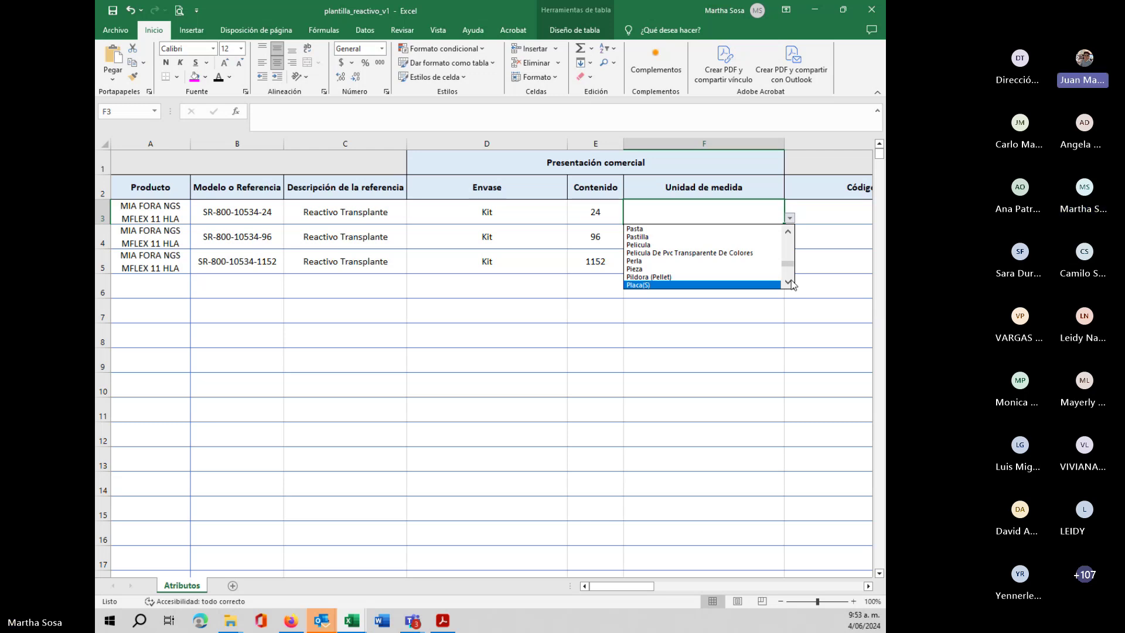
click(788, 282)
click(789, 282)
click(789, 282)
click(788, 283)
click(789, 282)
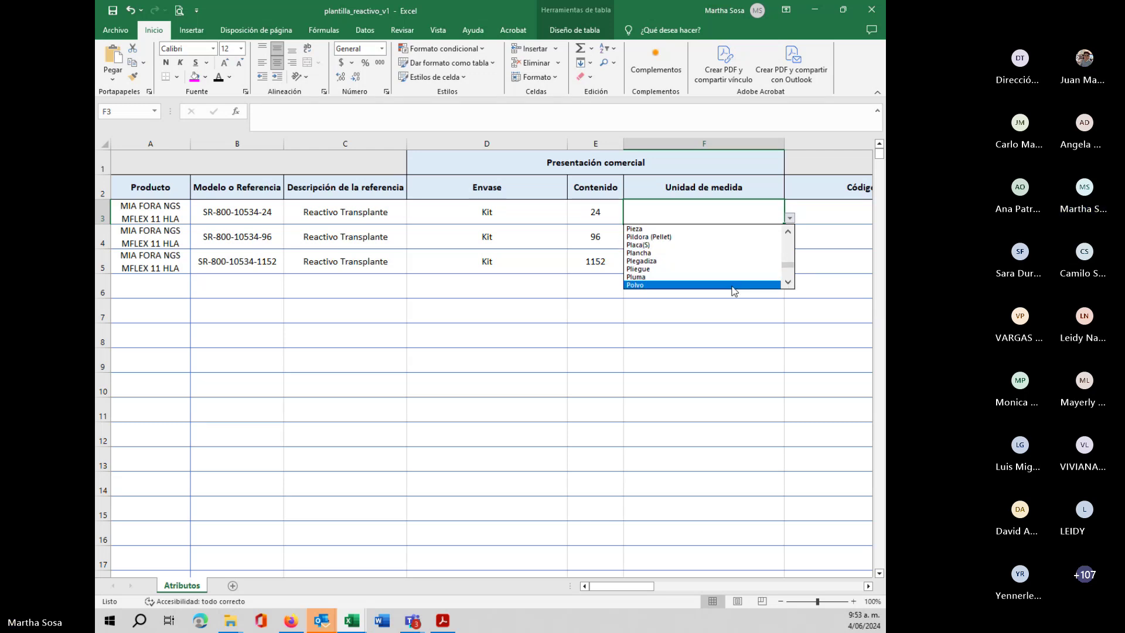
click(788, 282)
click(789, 282)
click(788, 282)
click(788, 283)
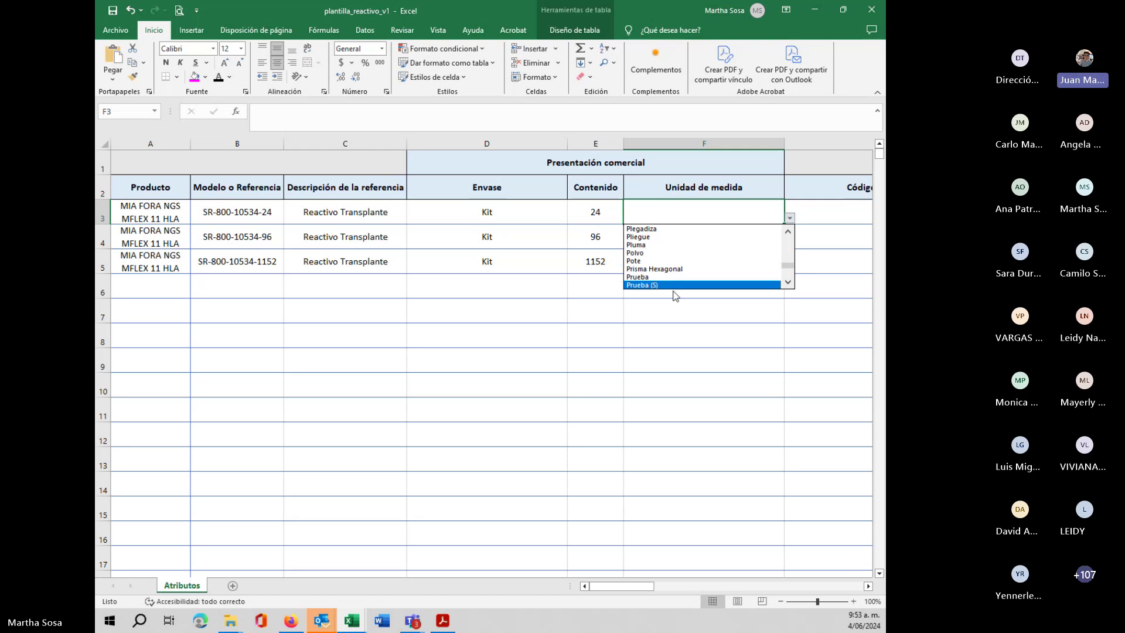
click(650, 277)
Step: Select Prueba from F4's unit dropdown
click(762, 241)
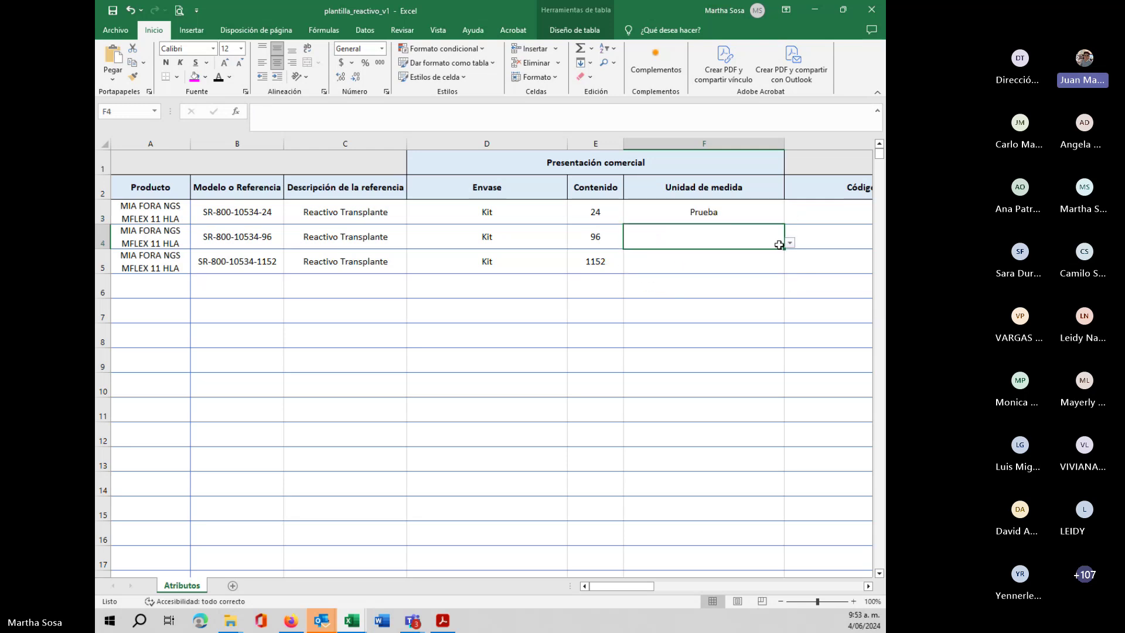
click(789, 243)
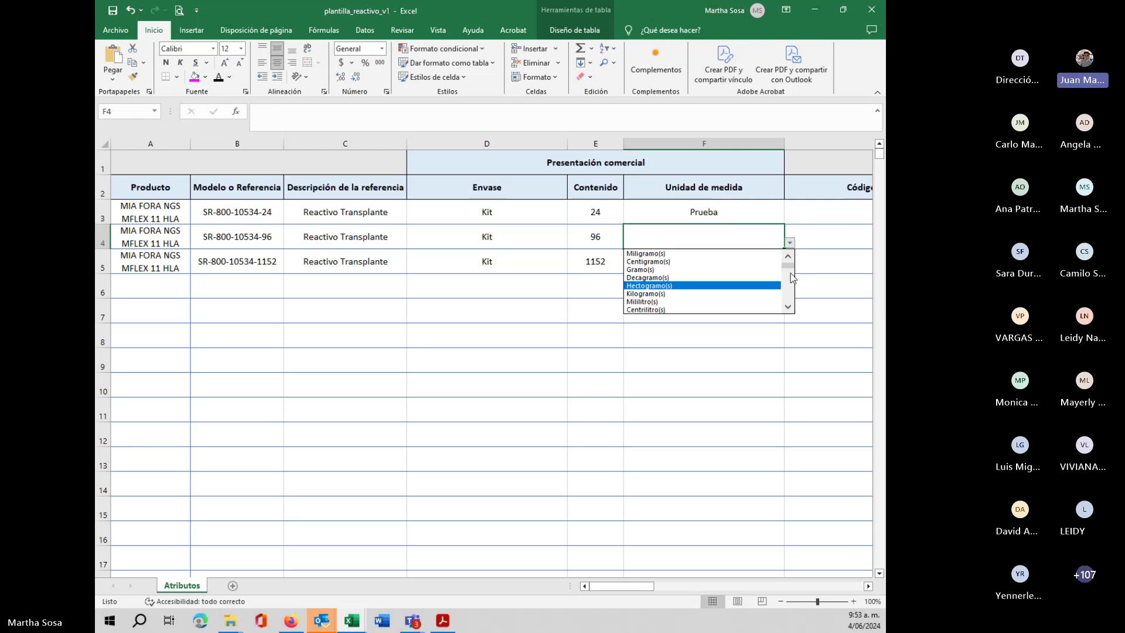
drag(789, 270, 789, 289)
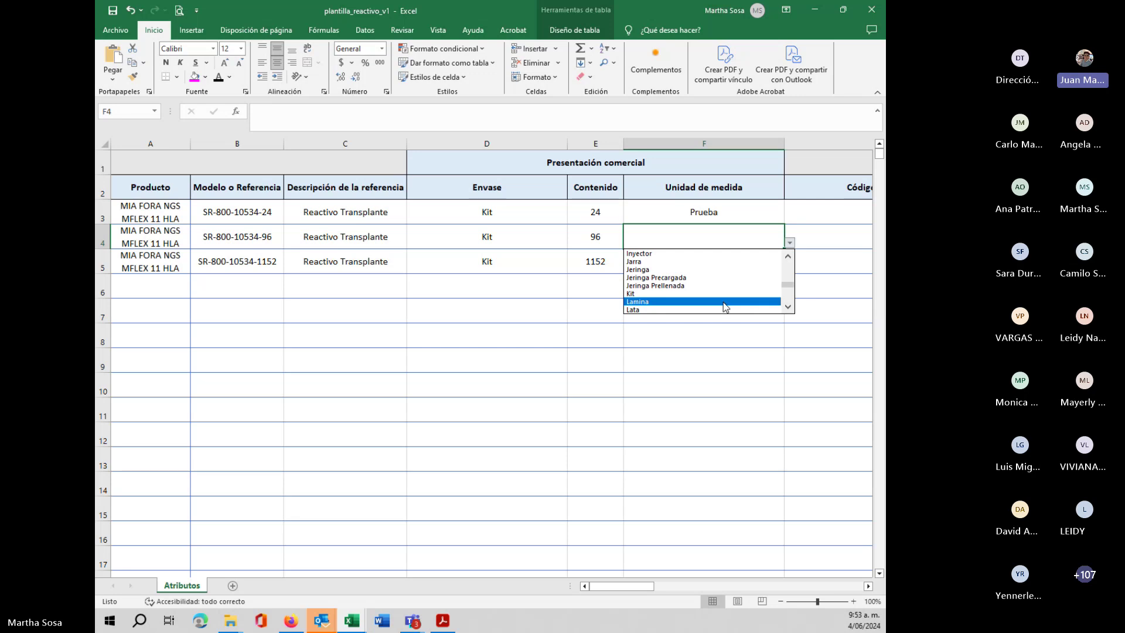
scroll(791, 309, down, 2)
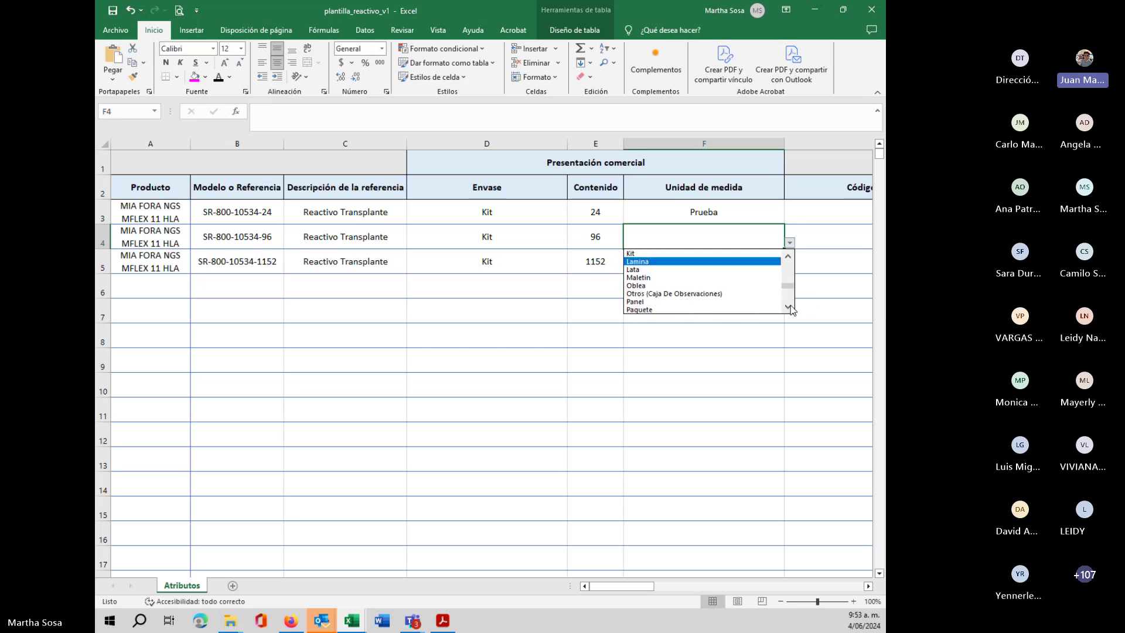
click(788, 307)
click(788, 307)
click(787, 307)
click(788, 307)
click(788, 307)
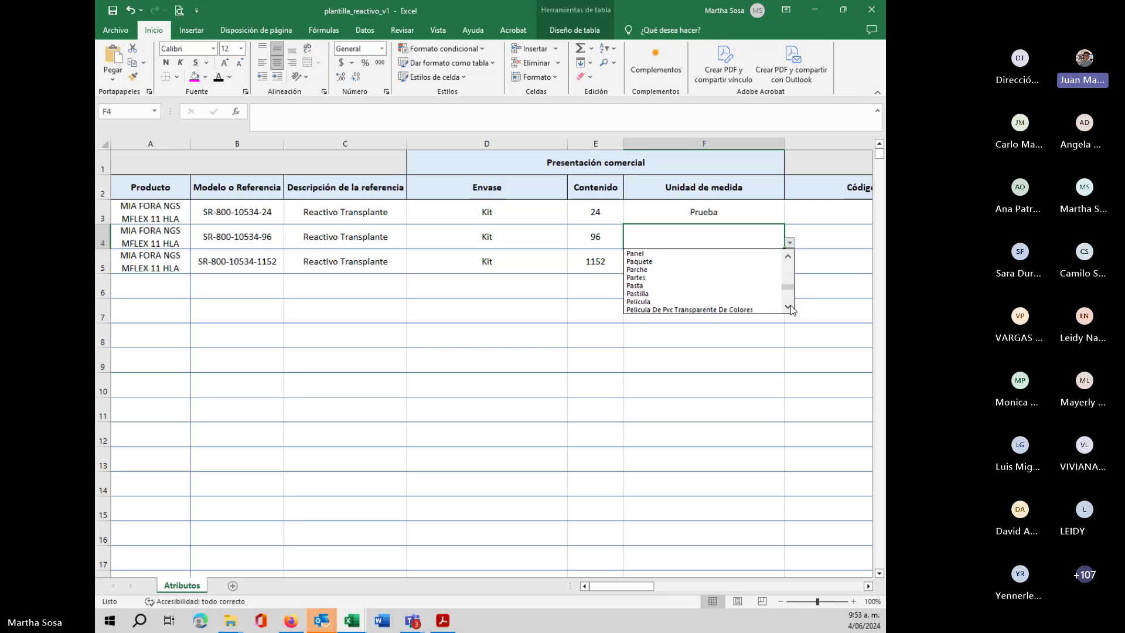
click(788, 307)
click(788, 307)
click(787, 306)
click(788, 307)
click(788, 307)
click(788, 307)
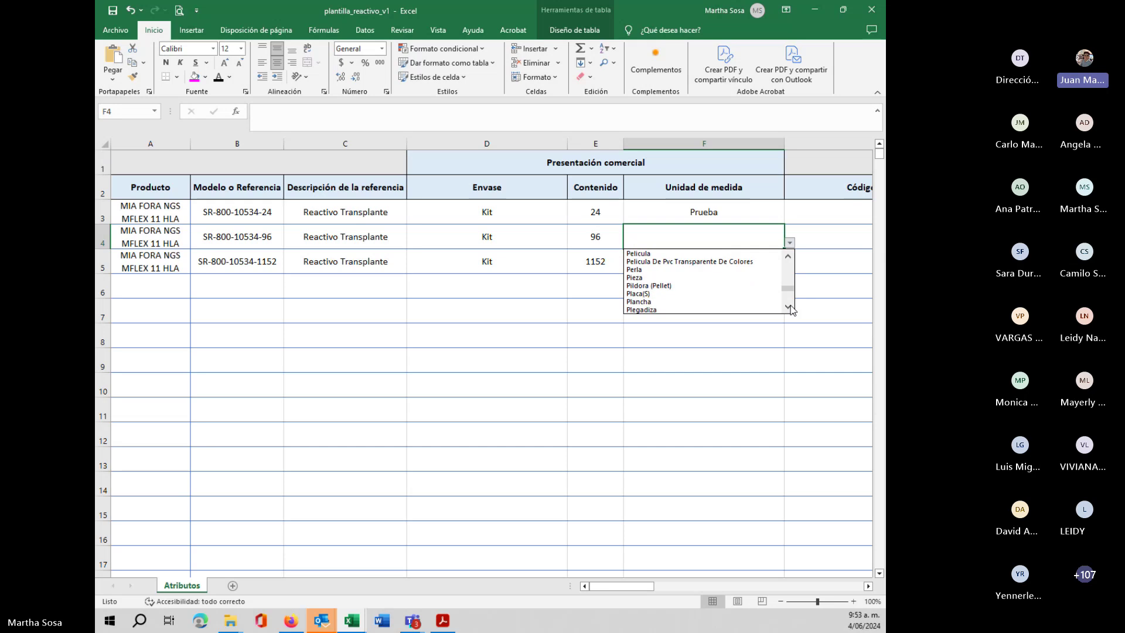
click(788, 307)
click(788, 307)
click(788, 307)
click(788, 307)
click(787, 307)
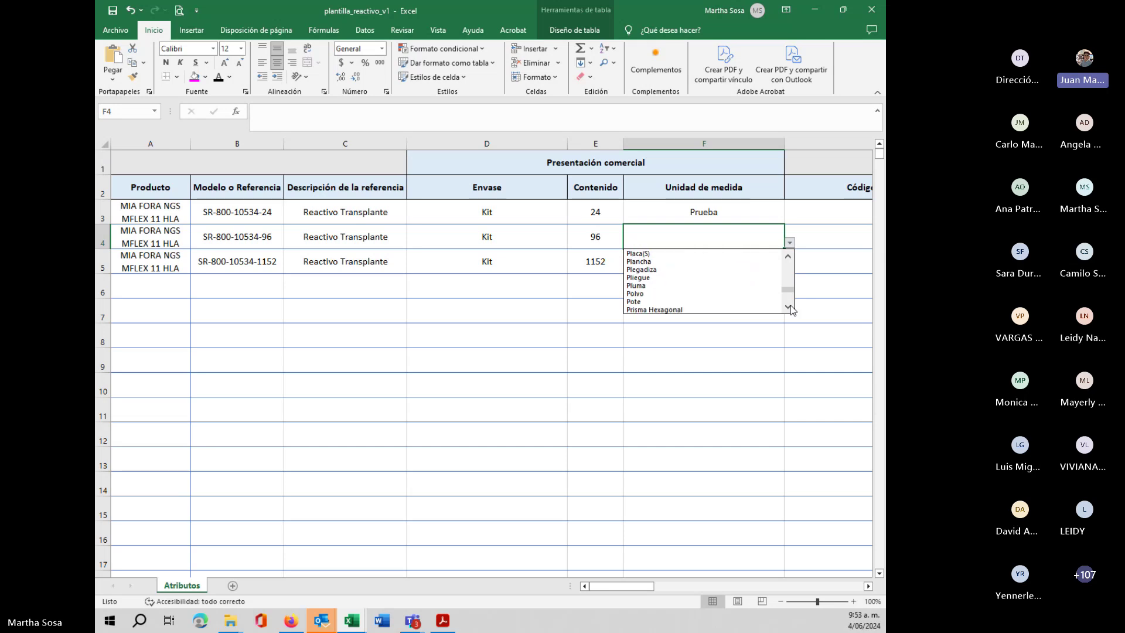
click(788, 307)
click(787, 307)
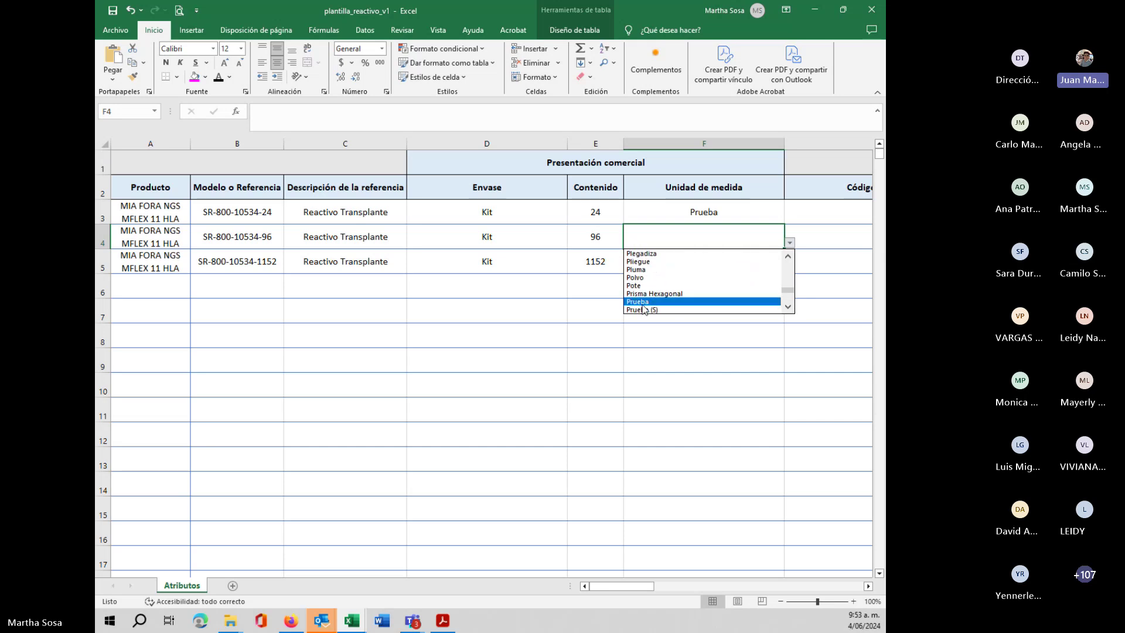
click(641, 302)
Step: Select Prueba from F5's unit dropdown
click(776, 261)
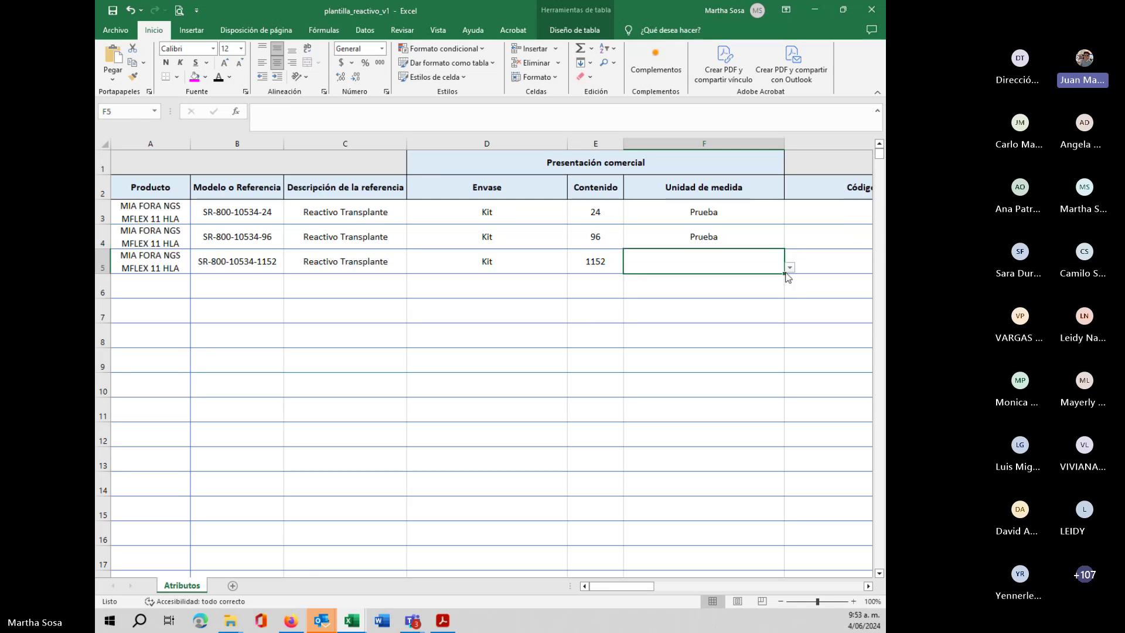
click(789, 269)
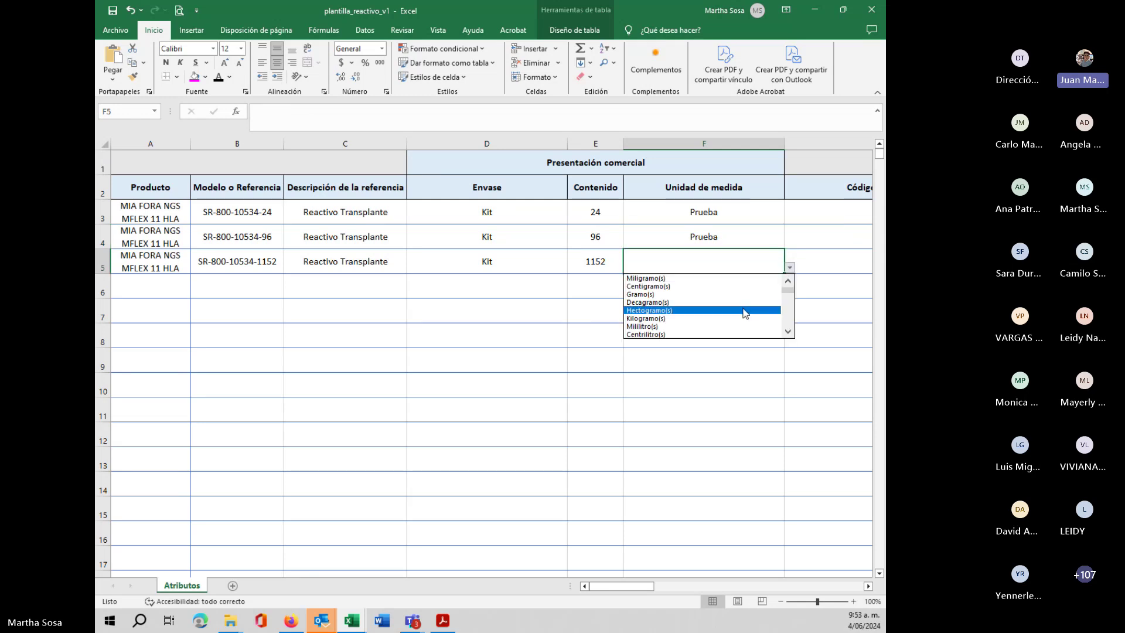
drag(788, 291, 788, 314)
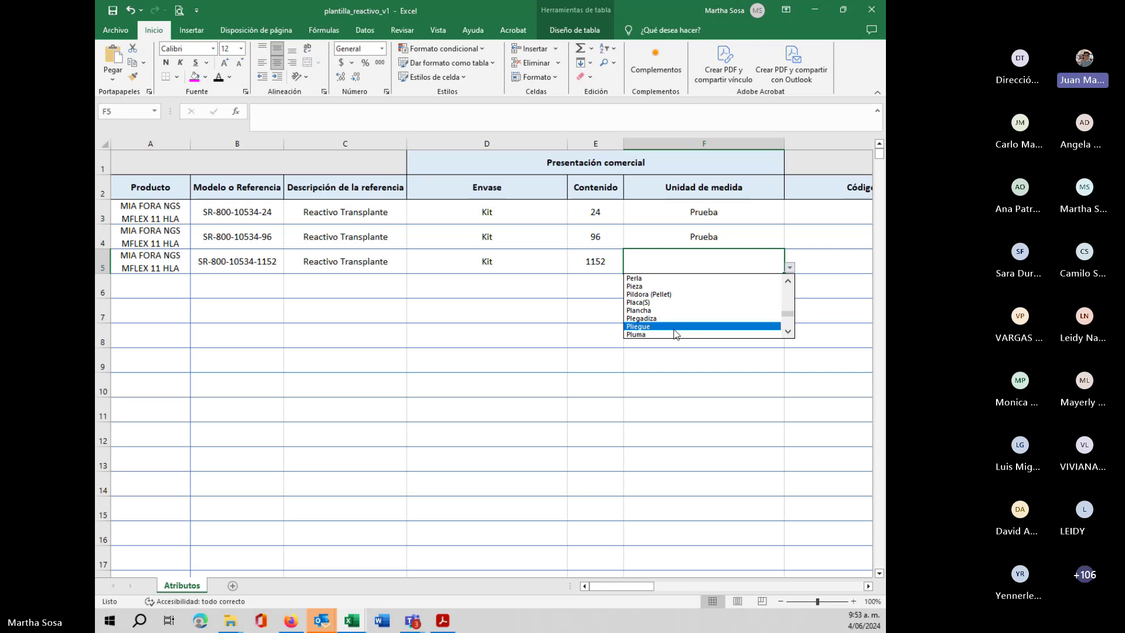
click(787, 331)
click(788, 331)
click(788, 331)
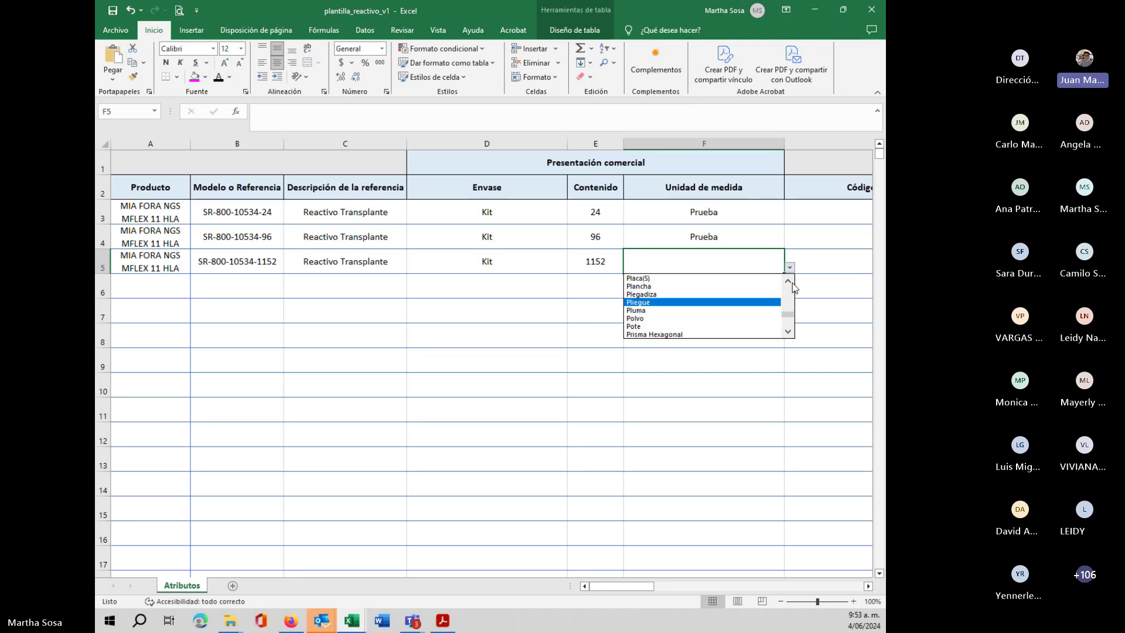
scroll(703, 305, down, 2)
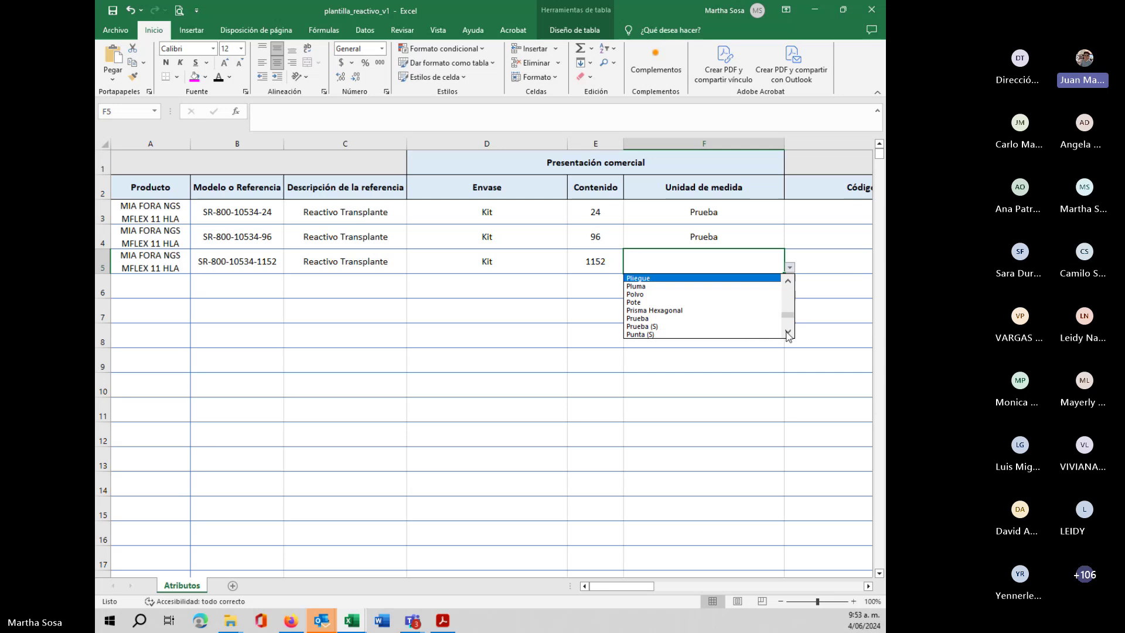
click(663, 322)
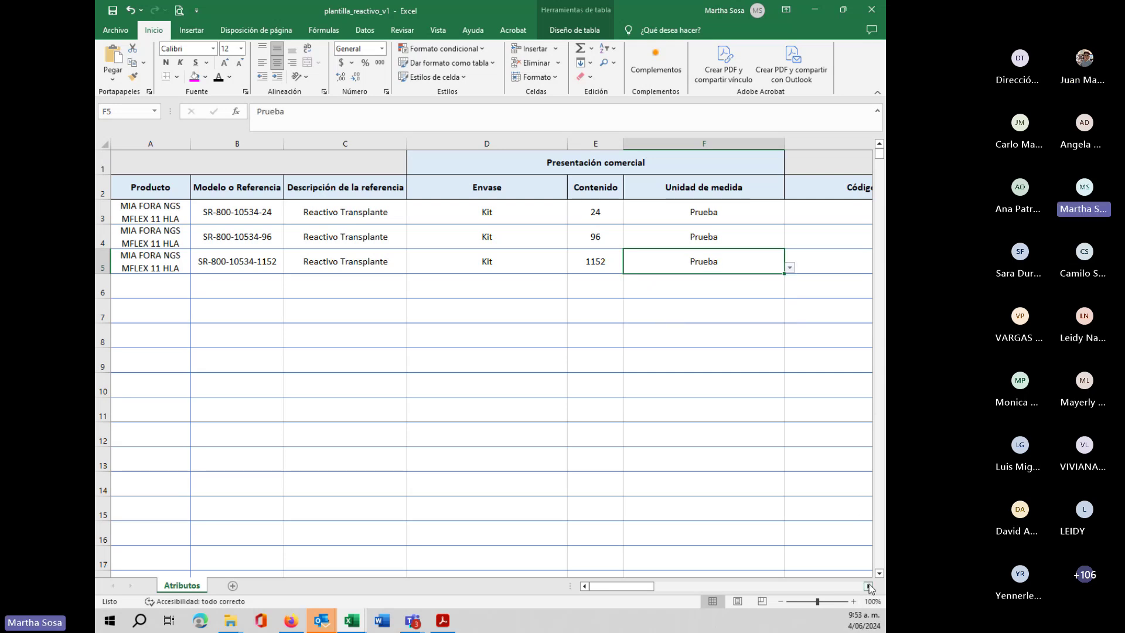
click(868, 585)
click(868, 586)
click(868, 586)
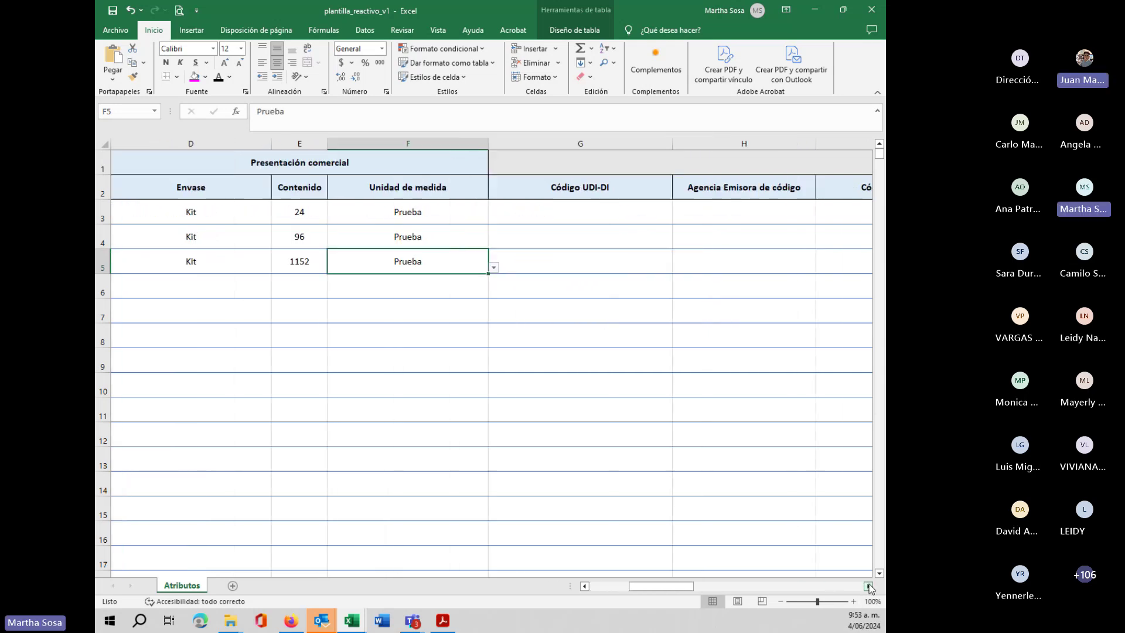
click(574, 214)
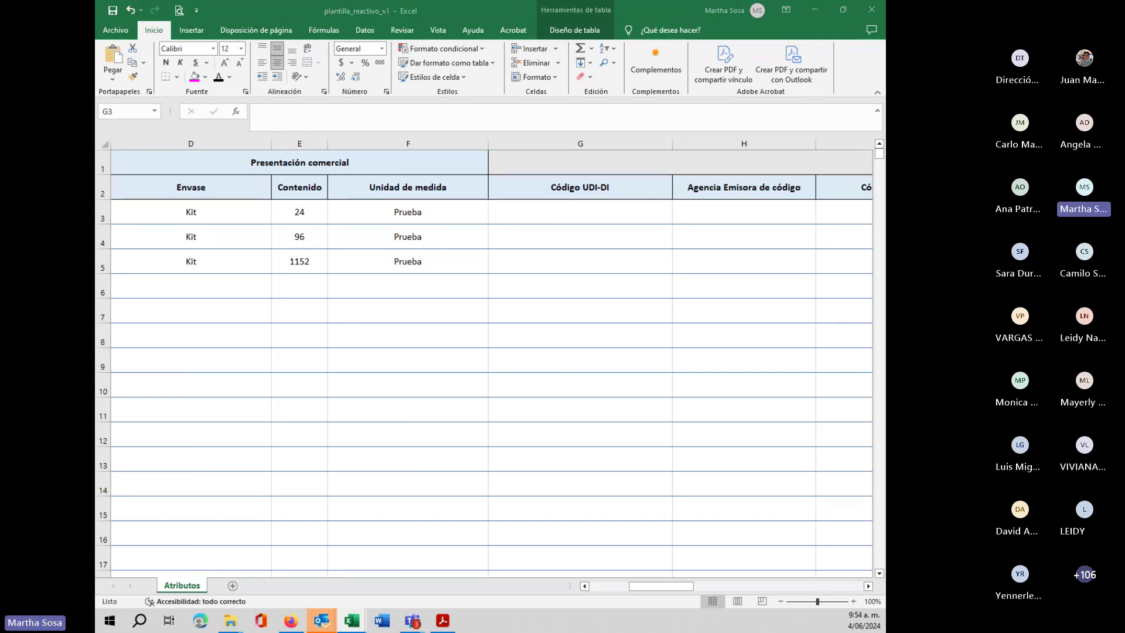
key(F2)
click(578, 211)
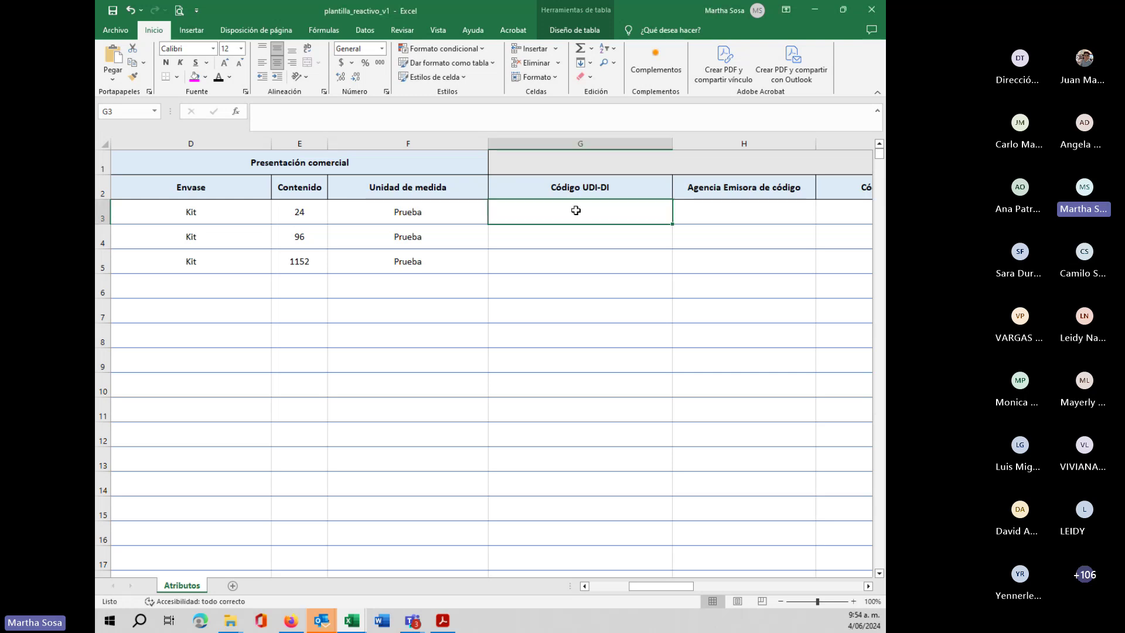
click(453, 114)
key(ctrl+v)
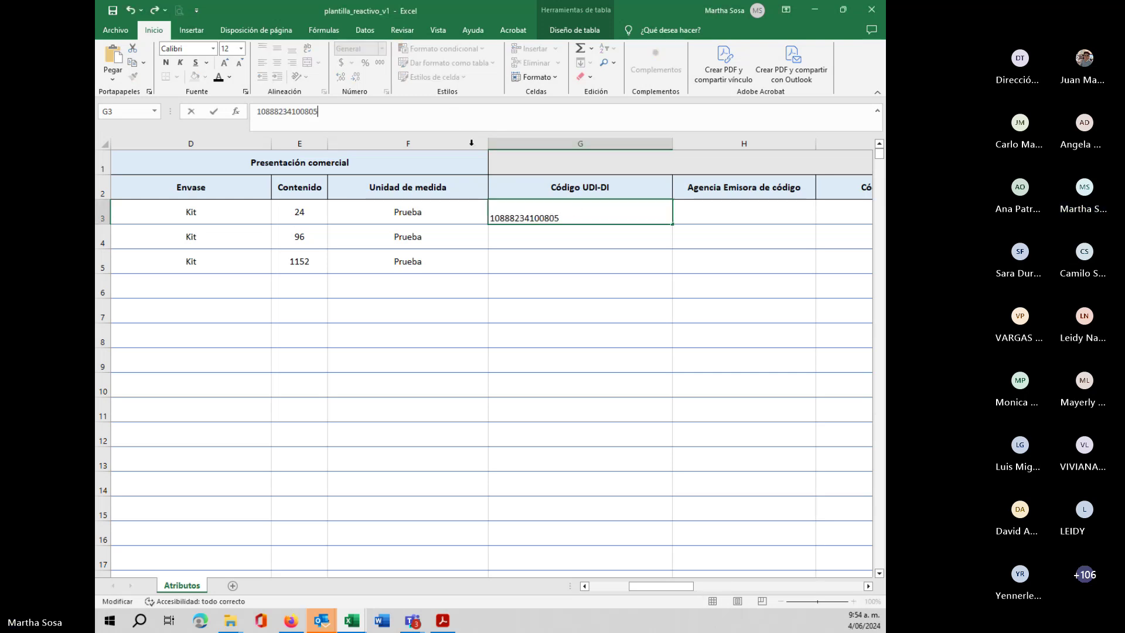
key(Return)
click(576, 206)
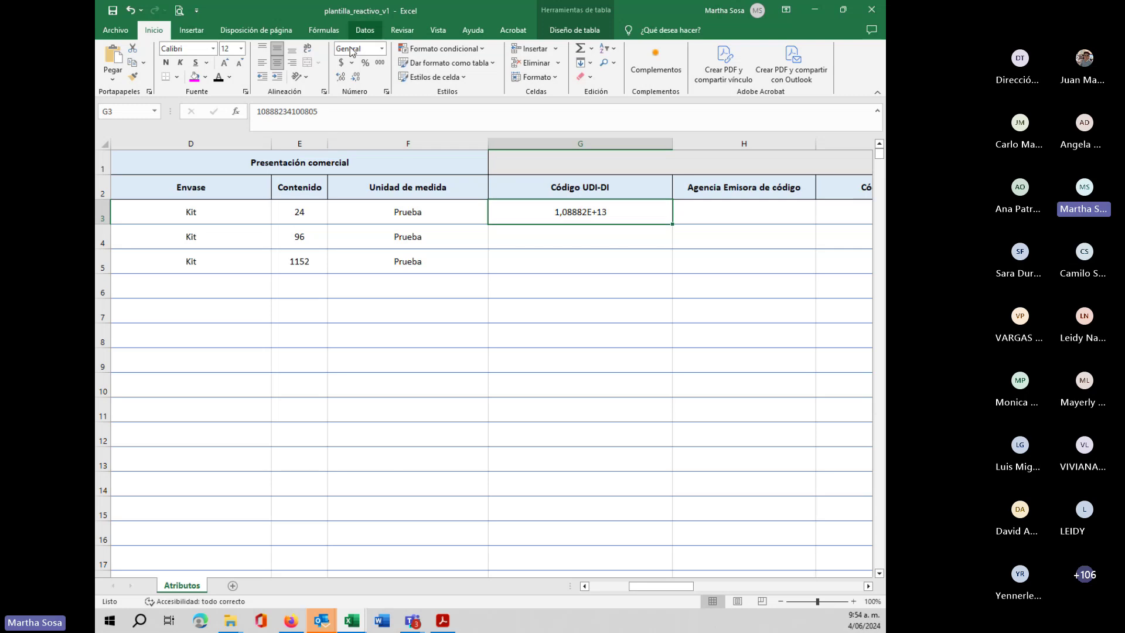
click(381, 48)
click(376, 92)
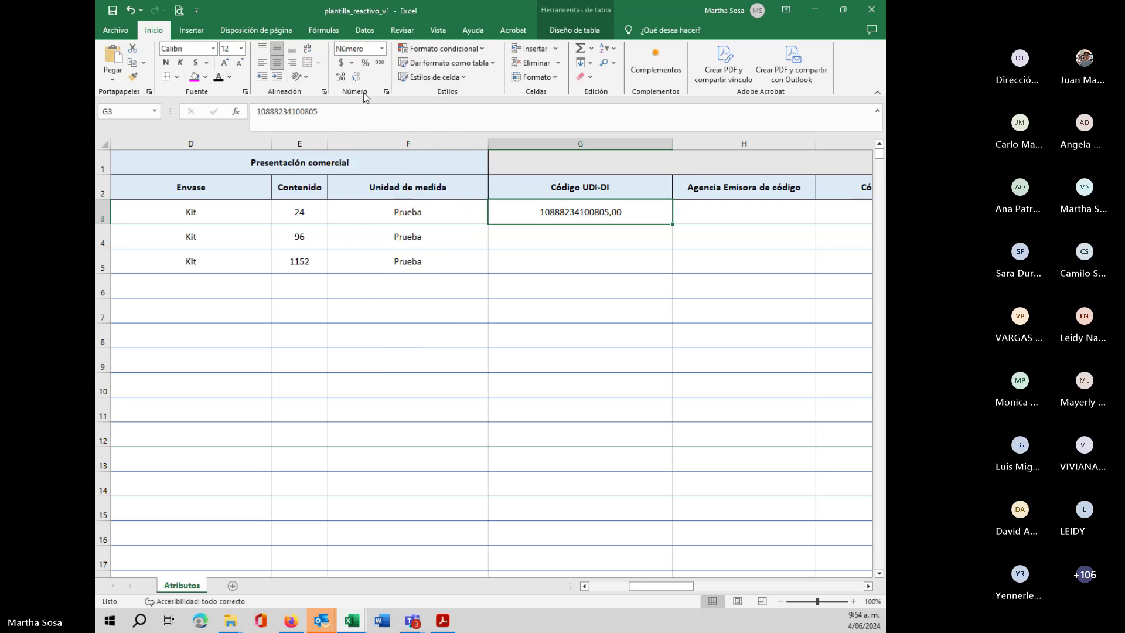
click(355, 77)
click(355, 76)
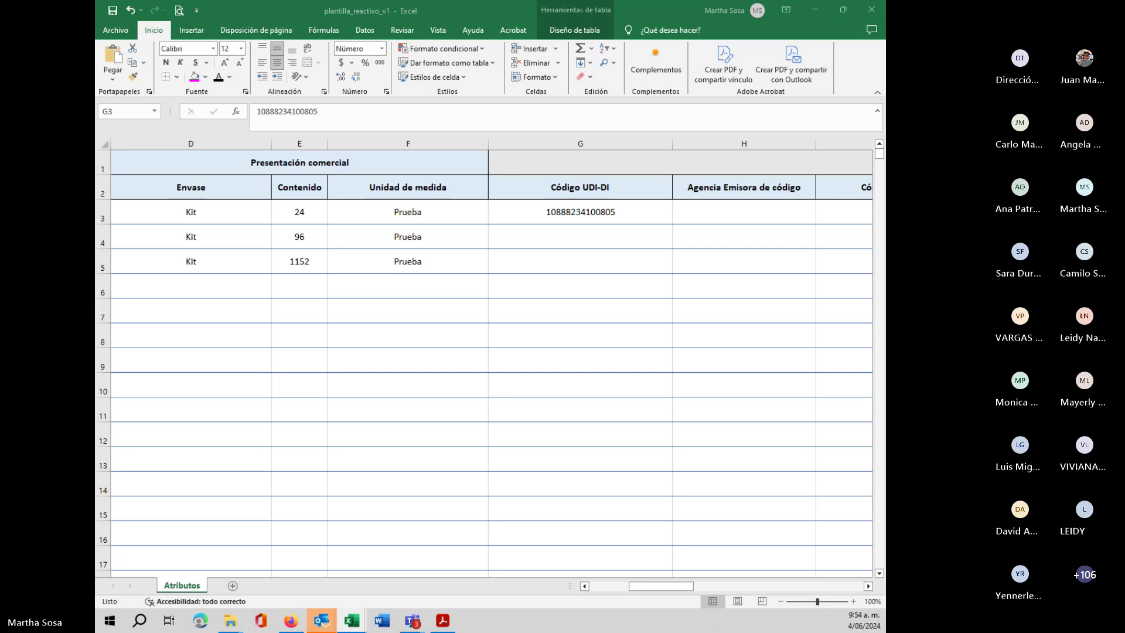
key(F2)
click(567, 235)
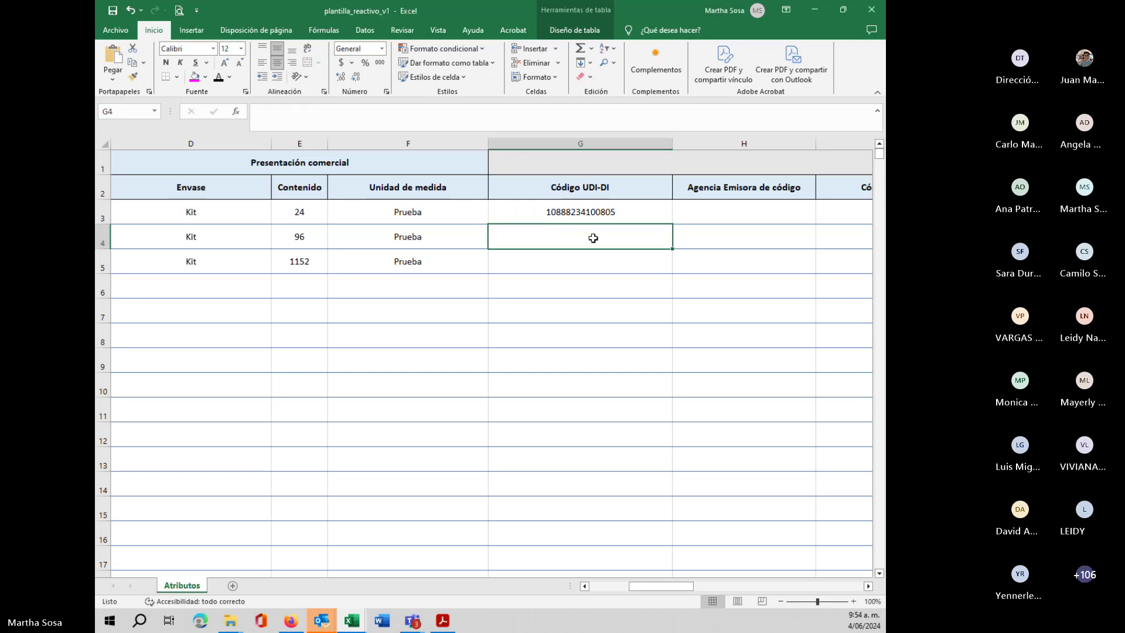
click(364, 119)
key(ctrl+v)
click(584, 237)
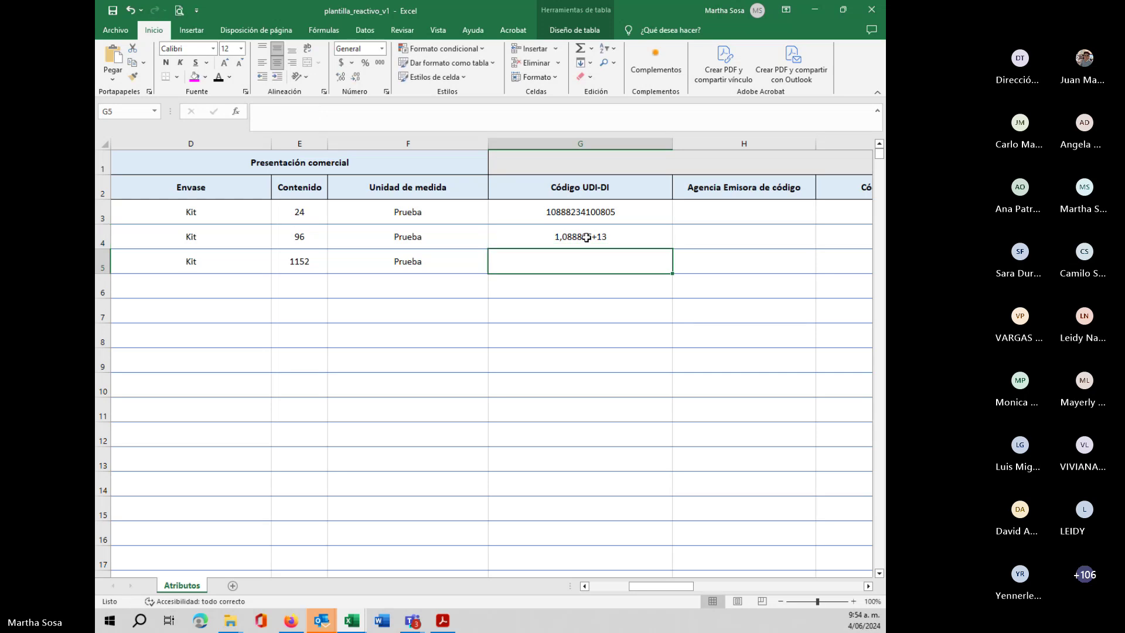
click(383, 53)
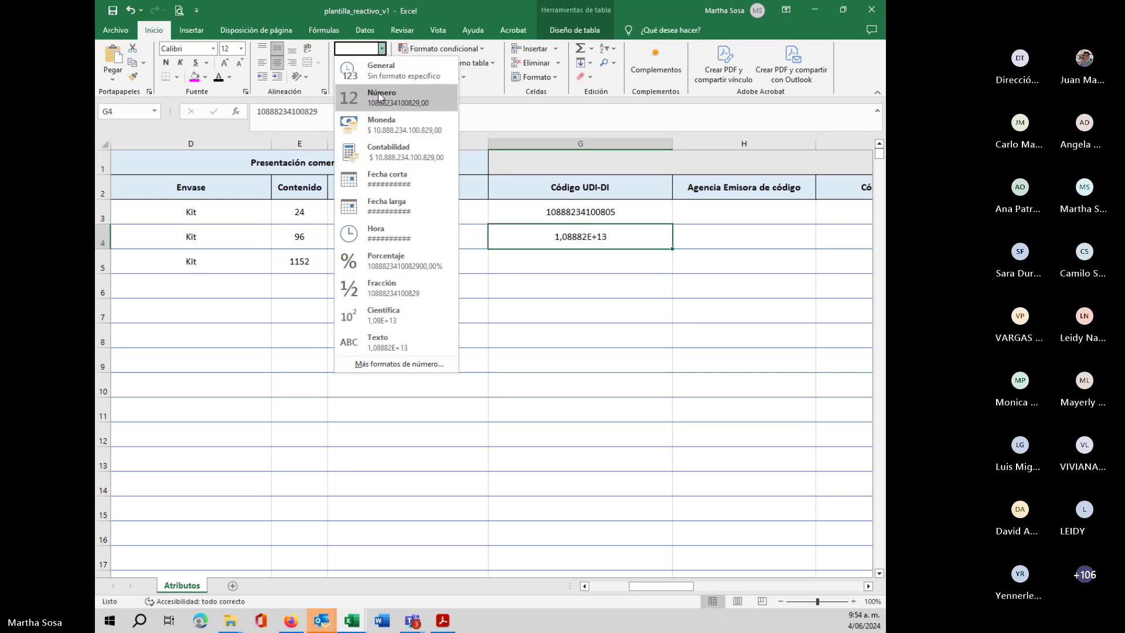
click(360, 92)
double_click(355, 78)
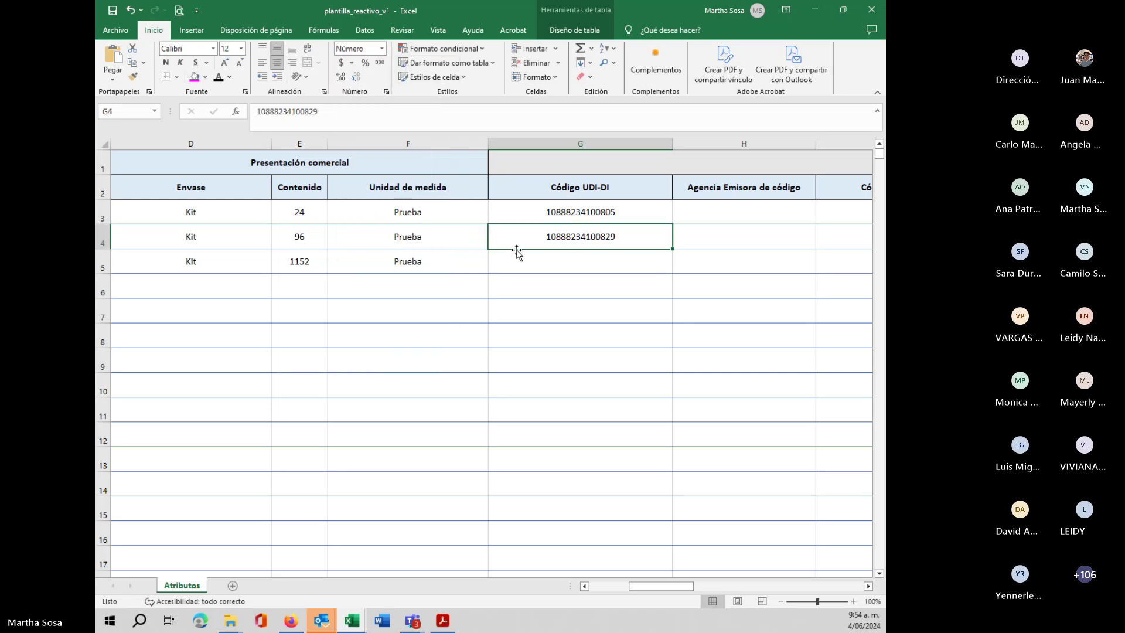
click(530, 266)
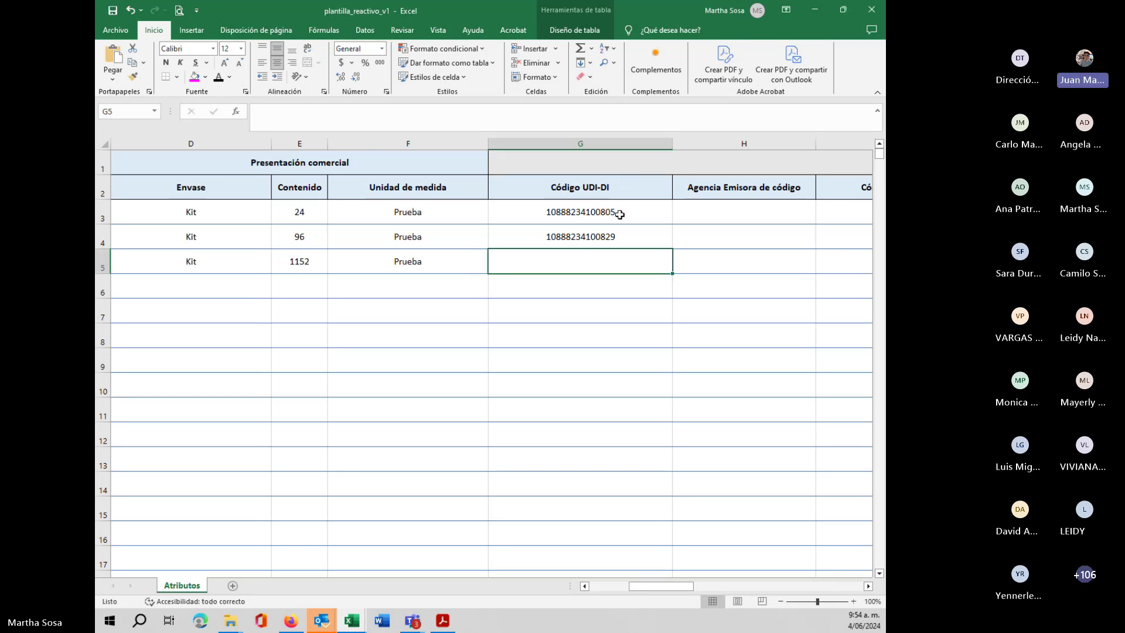
click(400, 113)
key(ctrl+v)
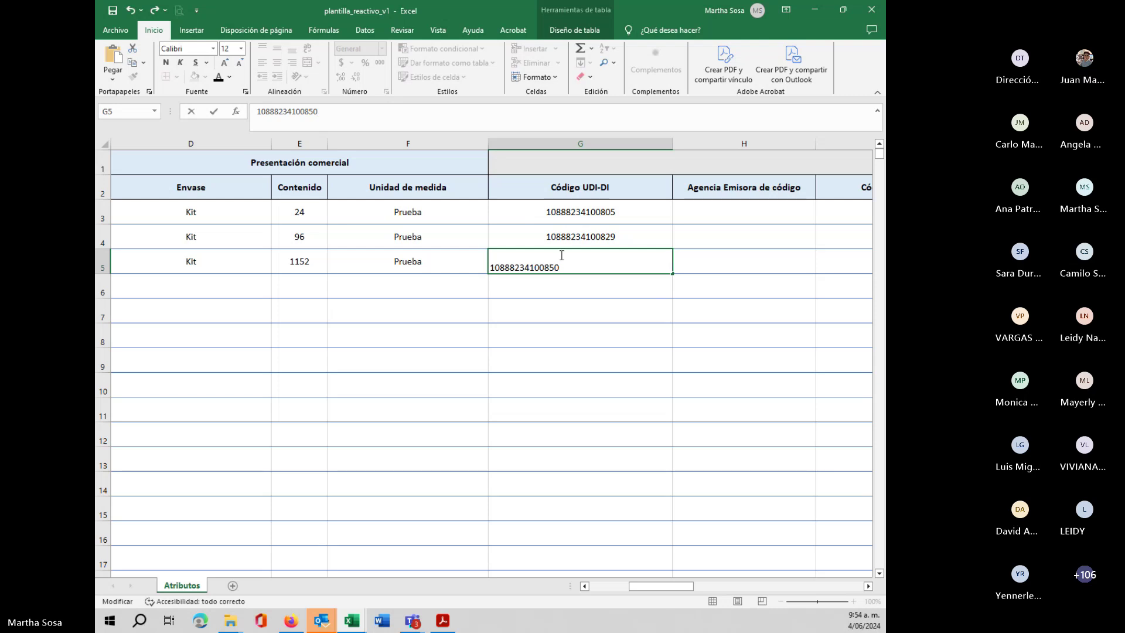
key(Return)
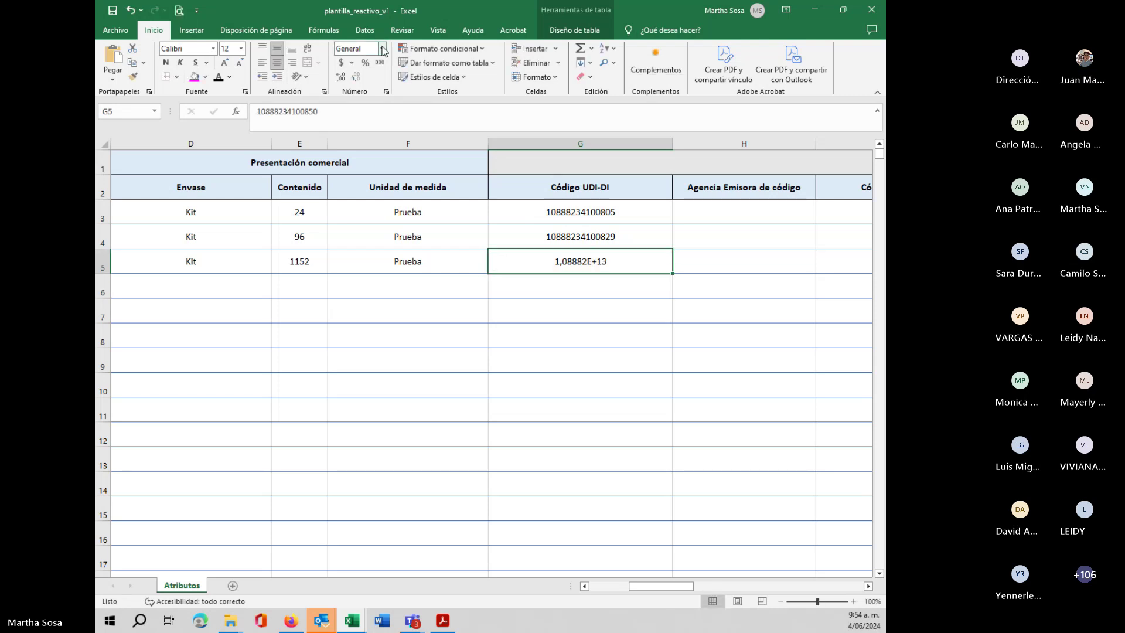
click(382, 48)
click(378, 101)
click(355, 77)
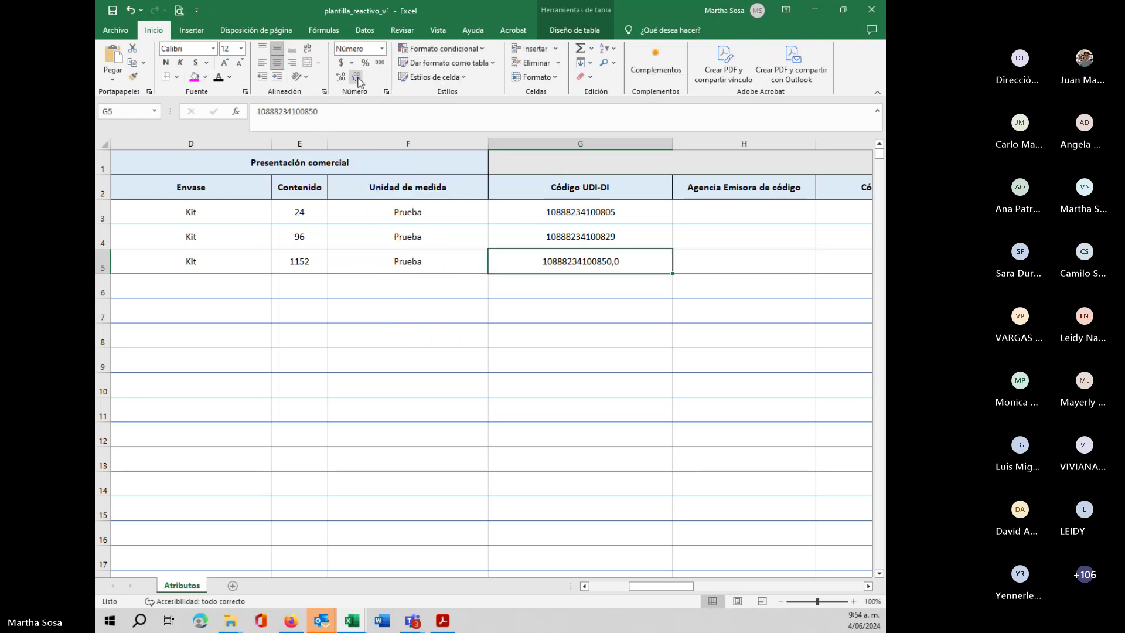
click(355, 77)
click(761, 212)
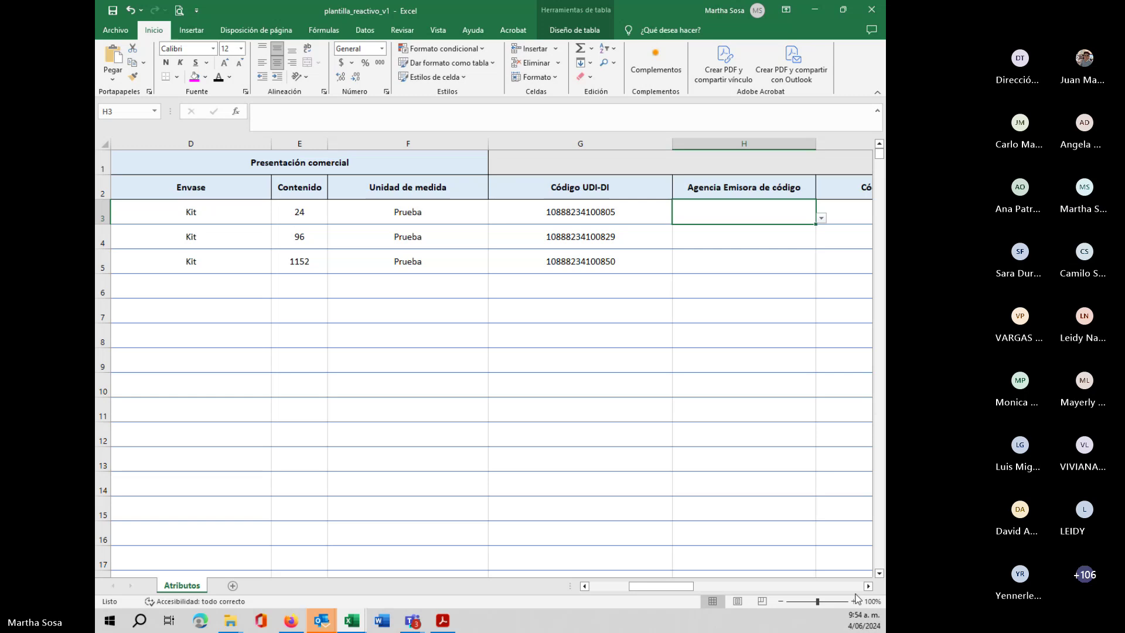
Step: Enter GS1 as the issuing agency in H3
click(868, 586)
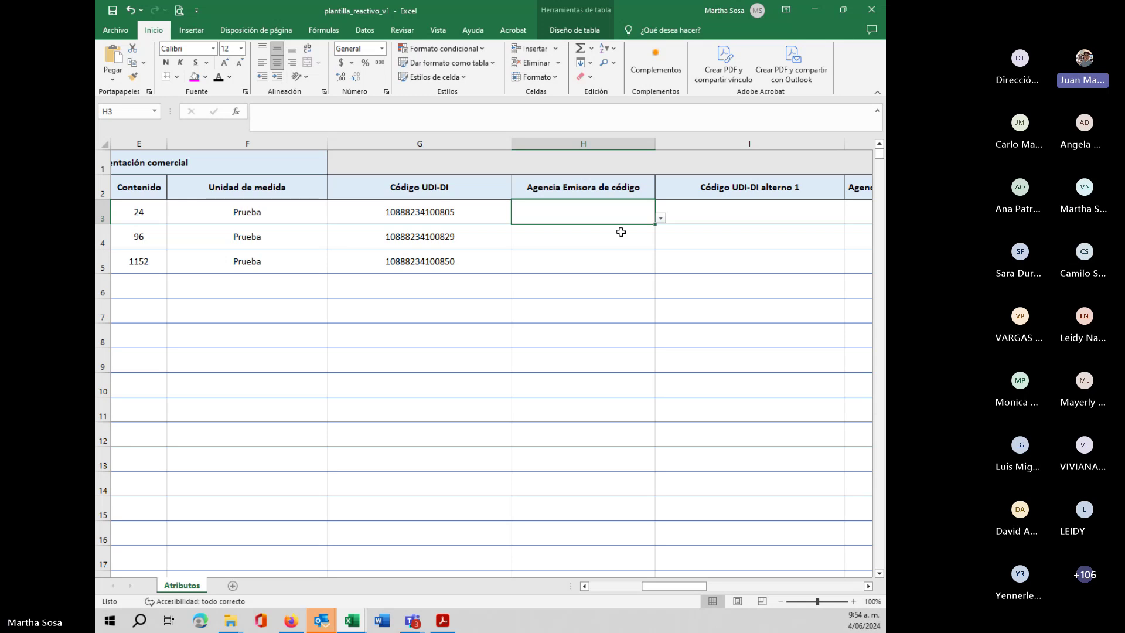
click(574, 262)
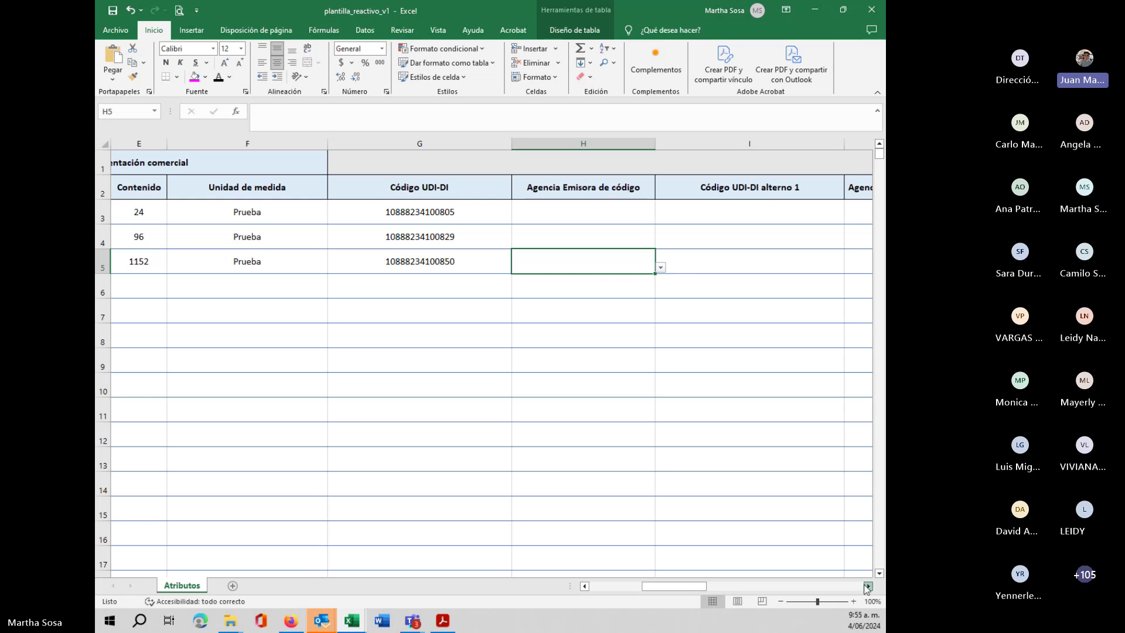
scroll(577, 284, right, 1)
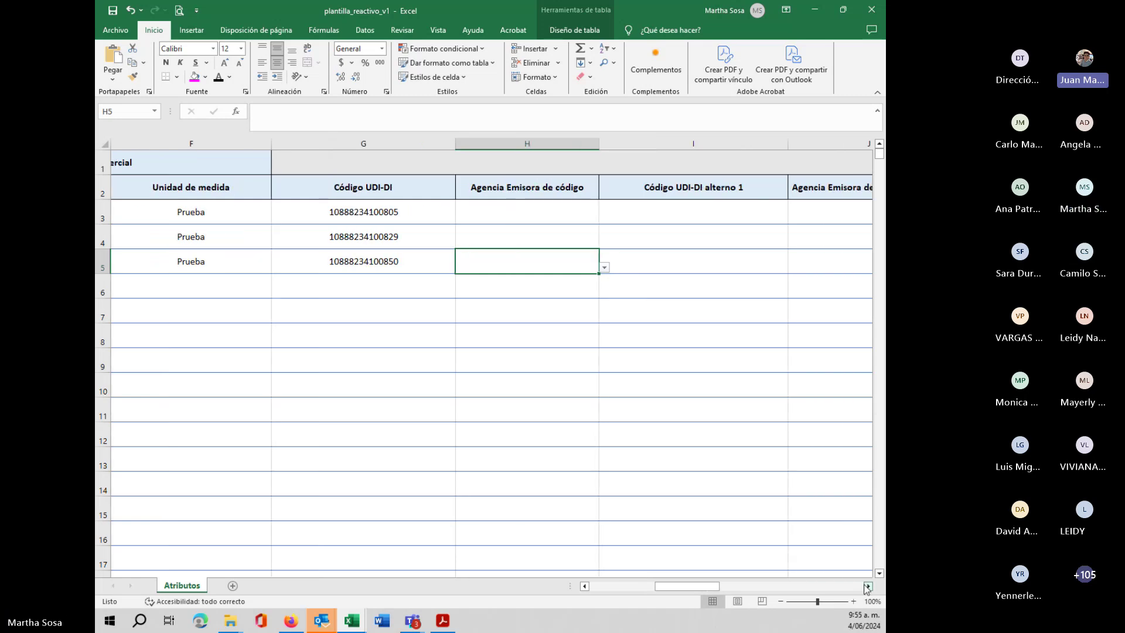
click(544, 216)
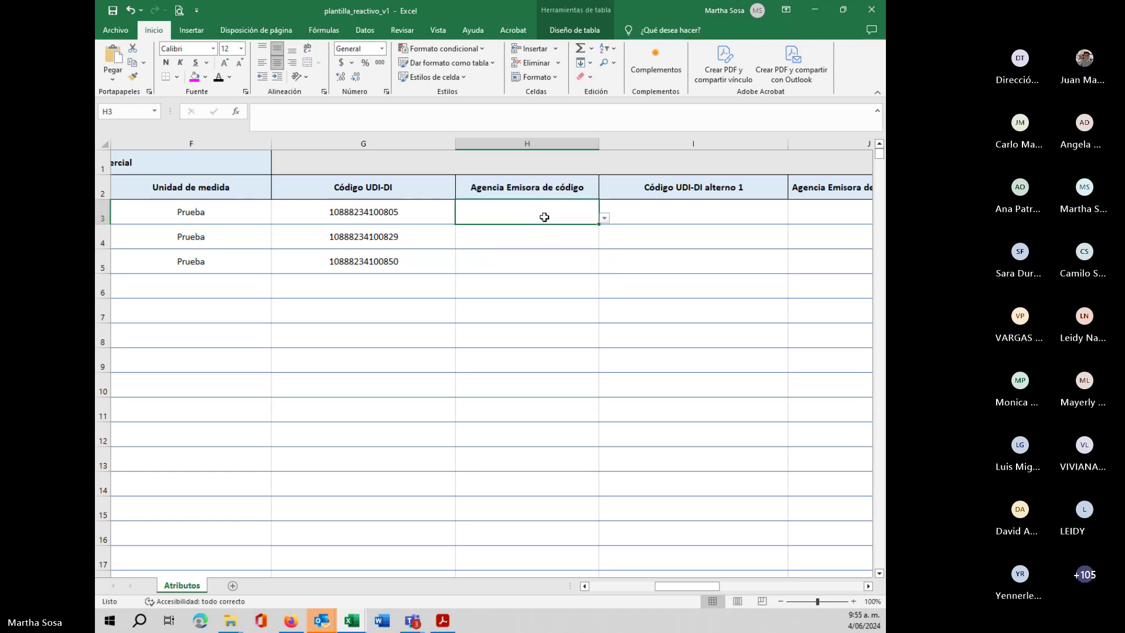
click(604, 219)
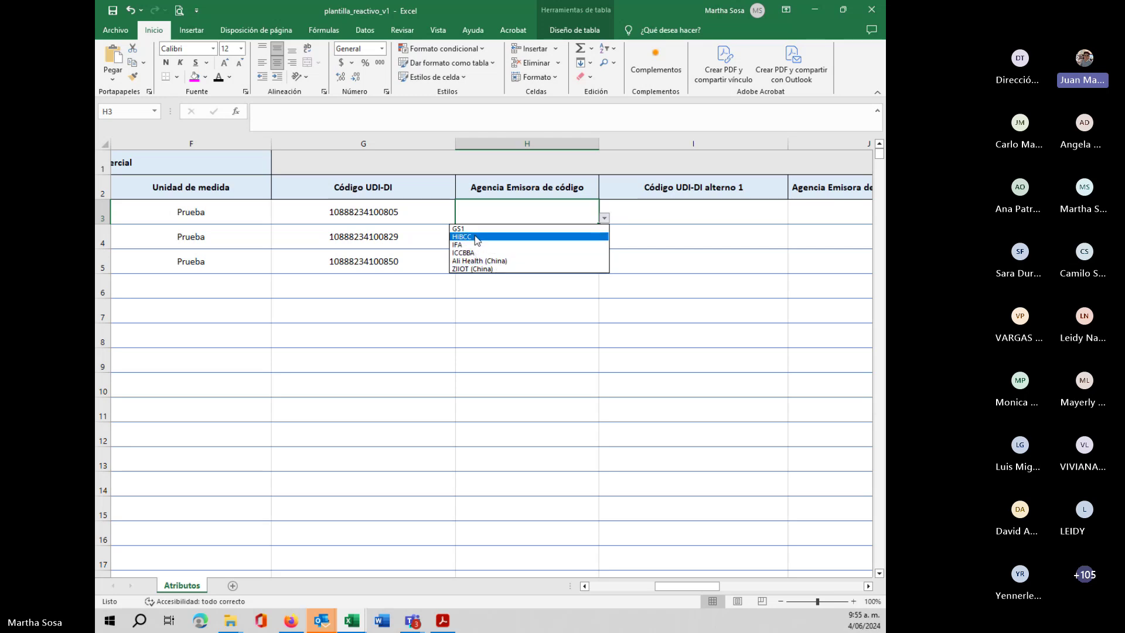
key(Escape)
text(GS1)
key(Return)
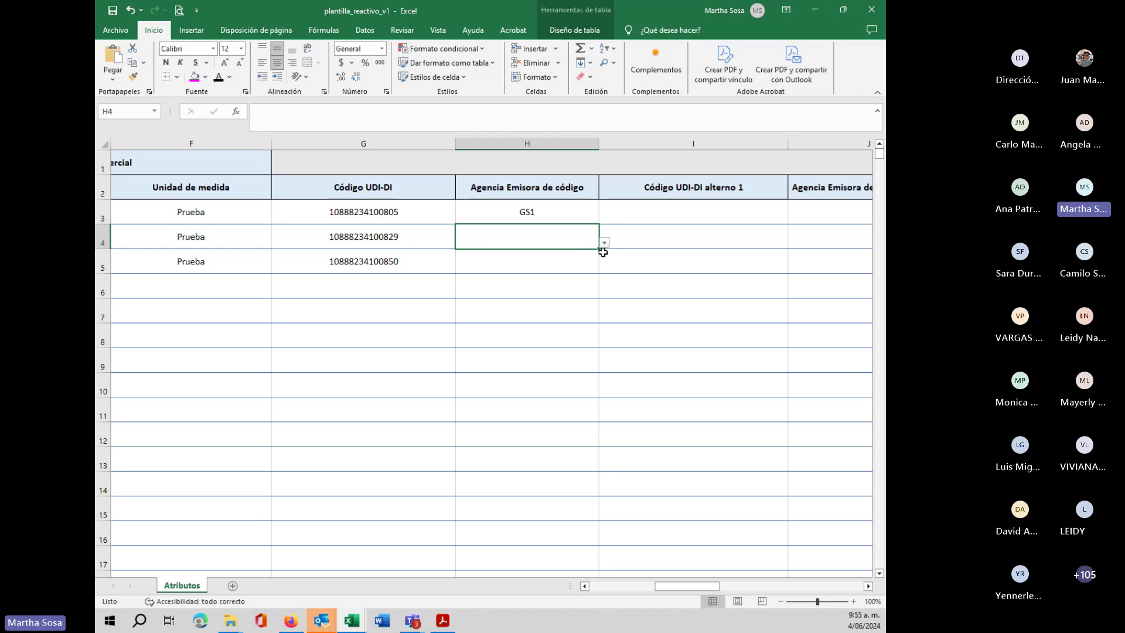
Step: Choose GS1 from the agency dropdowns in H4 and H5
click(603, 243)
click(468, 253)
click(555, 261)
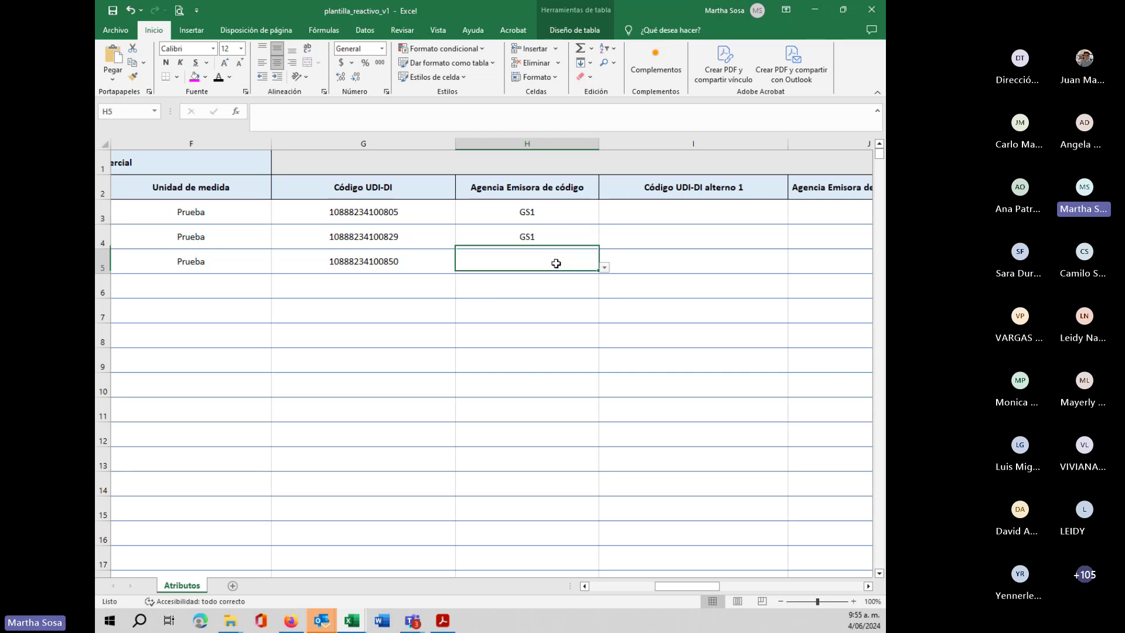
click(604, 267)
click(508, 278)
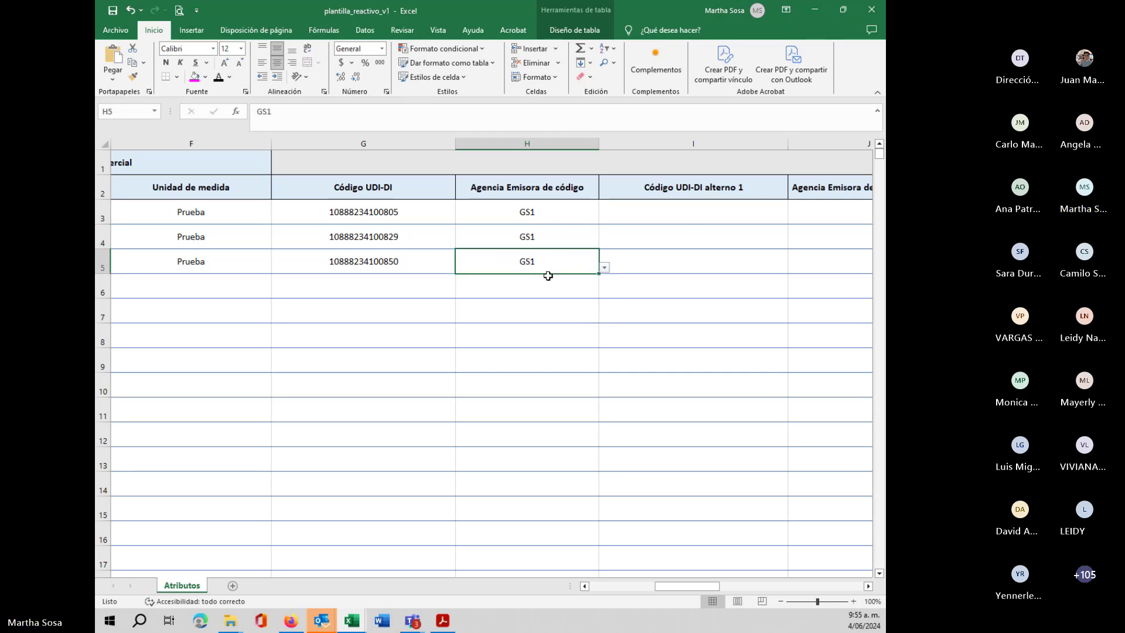
click(701, 211)
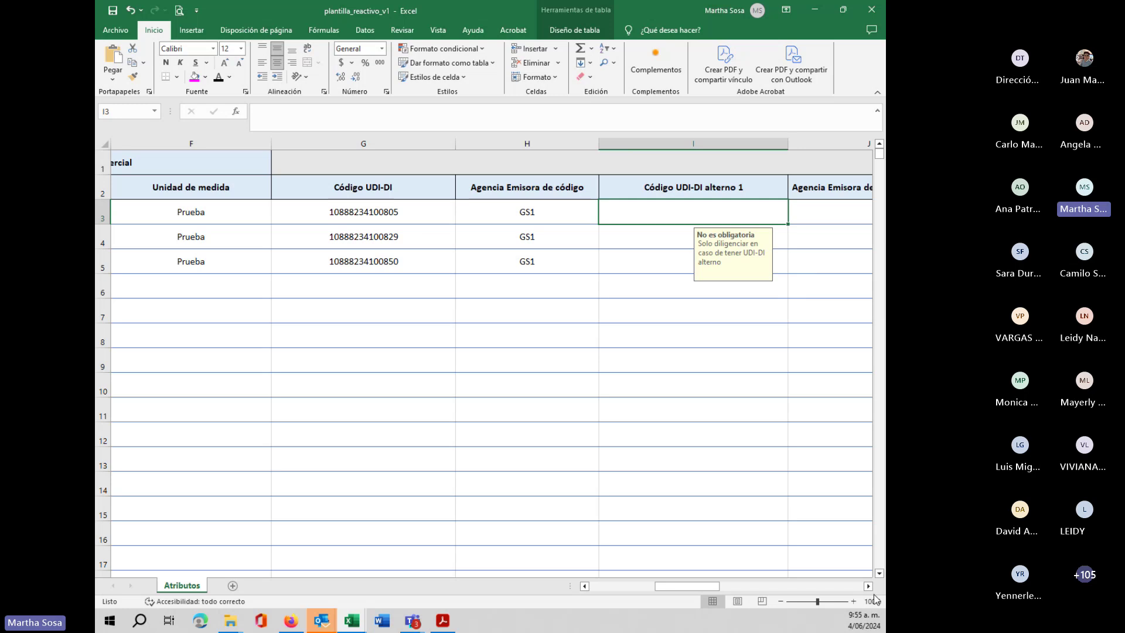
Step: Enter GMDN code 60117 in cell O3 for the first kit row
click(868, 586)
click(868, 586)
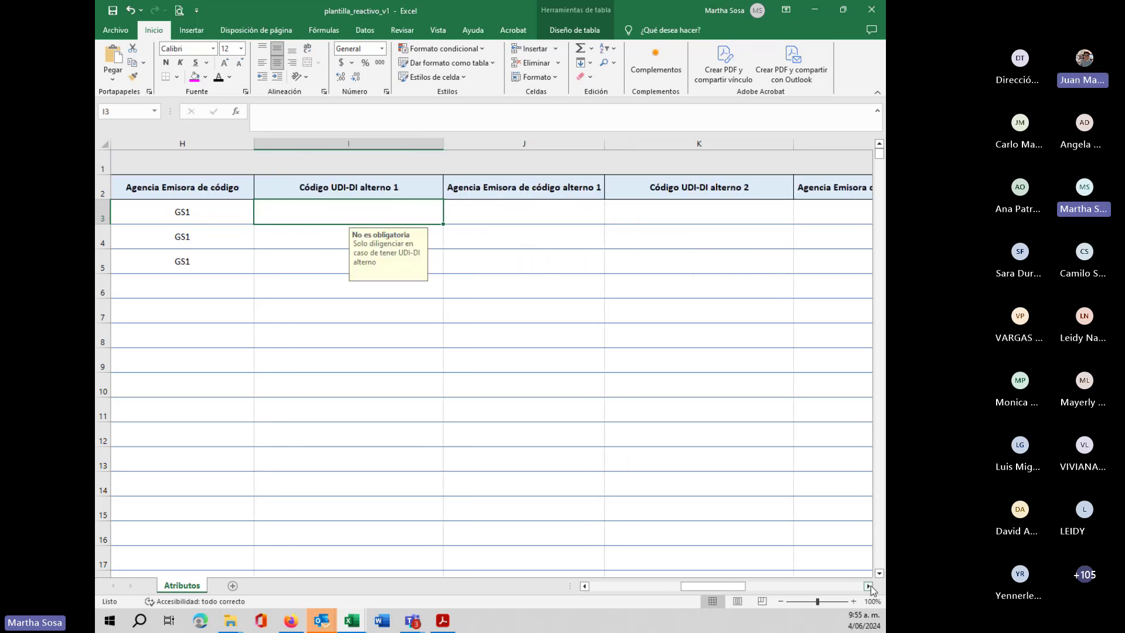
click(868, 586)
click(868, 585)
click(868, 586)
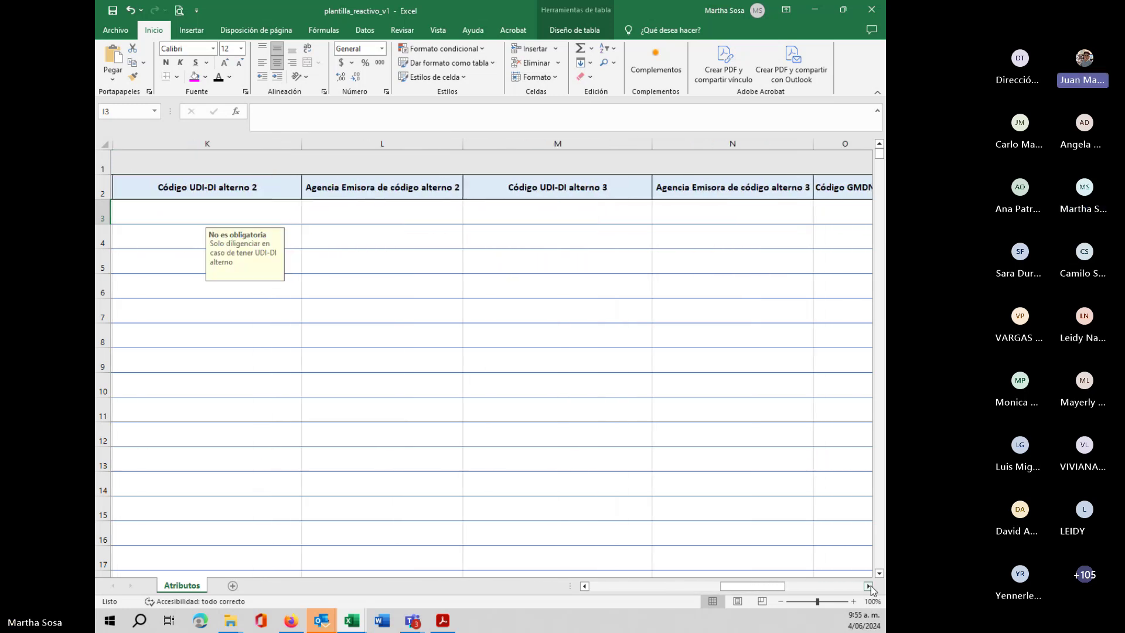
click(868, 585)
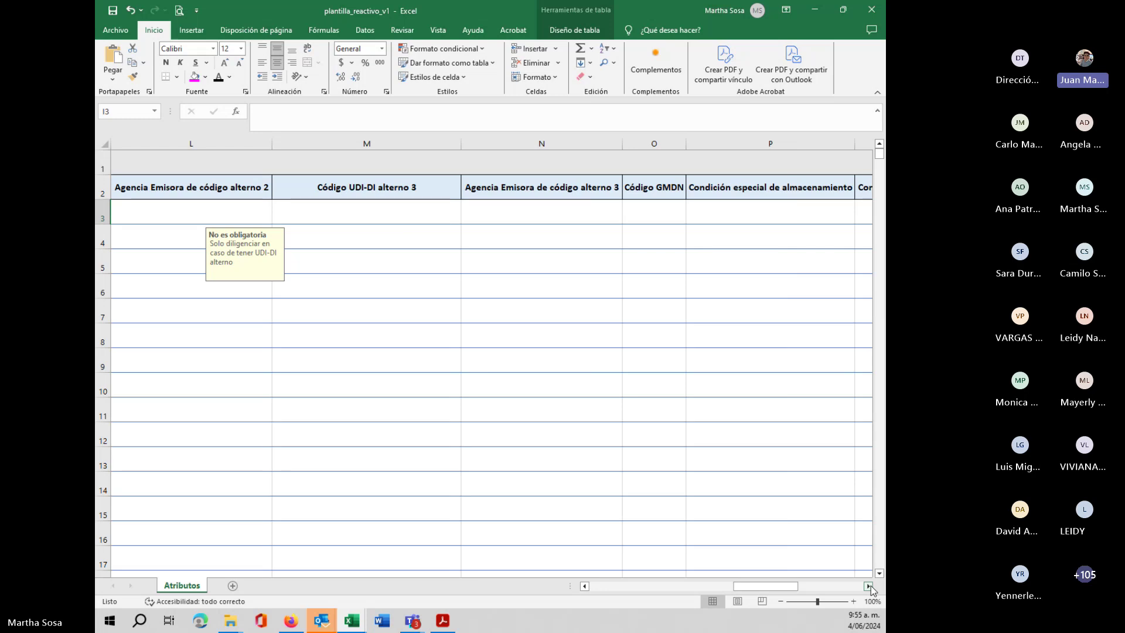
click(655, 209)
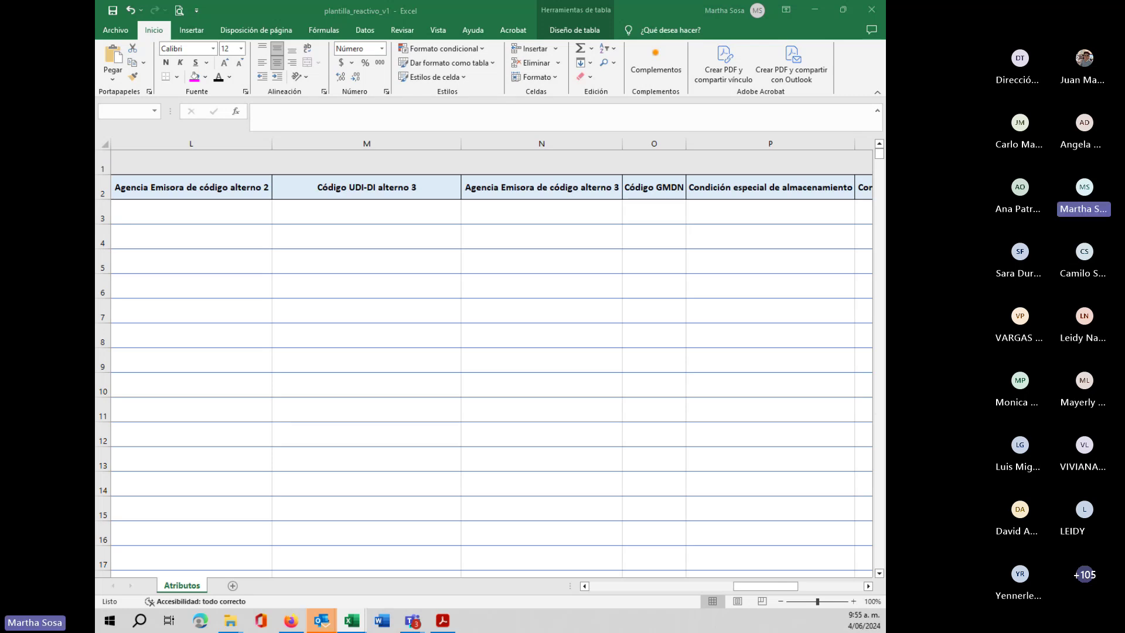
key(F2)
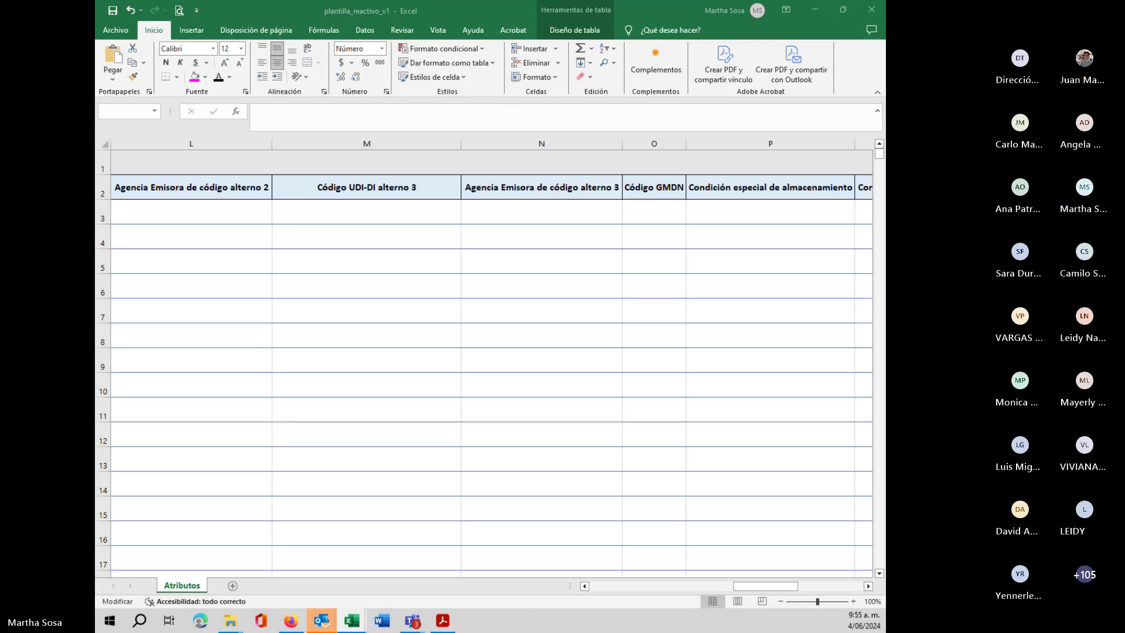
click(649, 209)
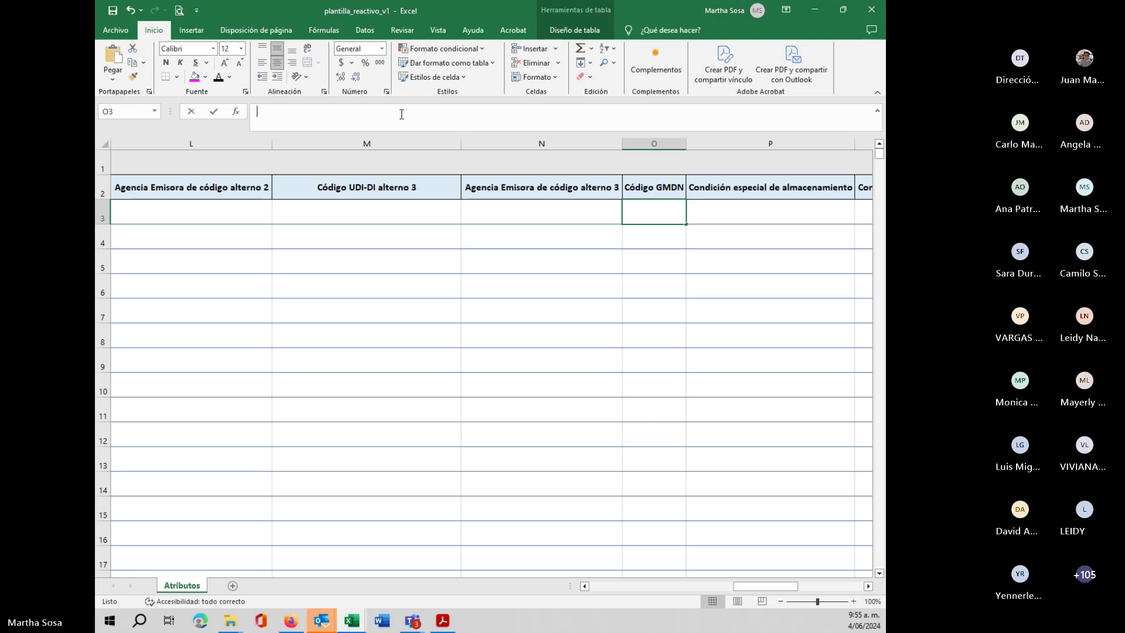
text(60117)
Step: Fill 60117 down into O4 and O5 for the other two kit rows
click(661, 242)
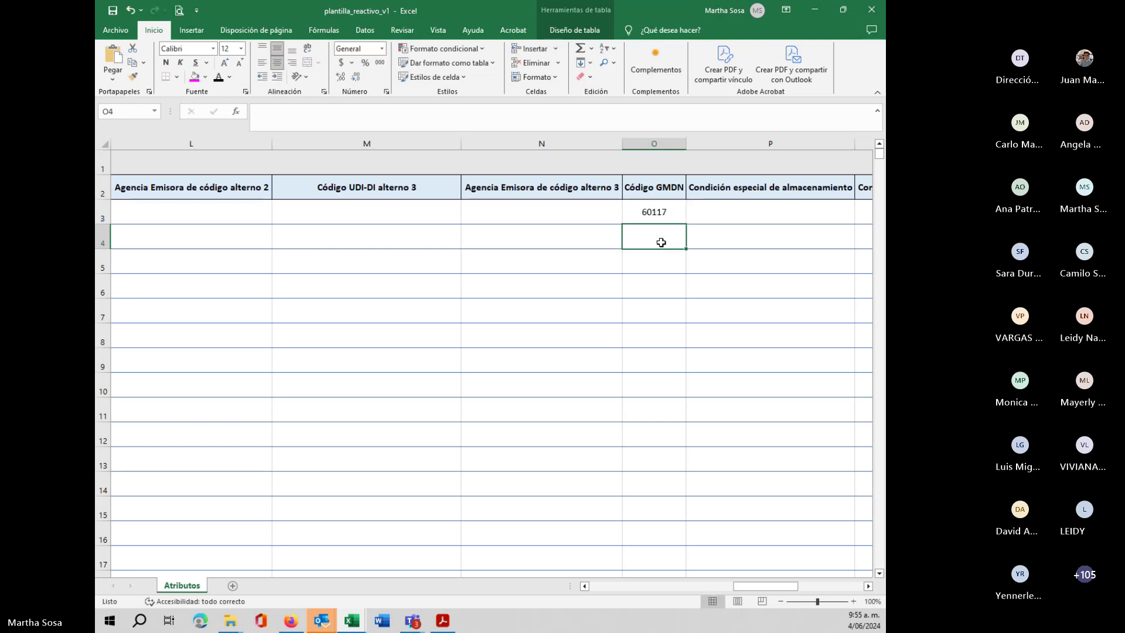
key(ctrl+d)
click(670, 264)
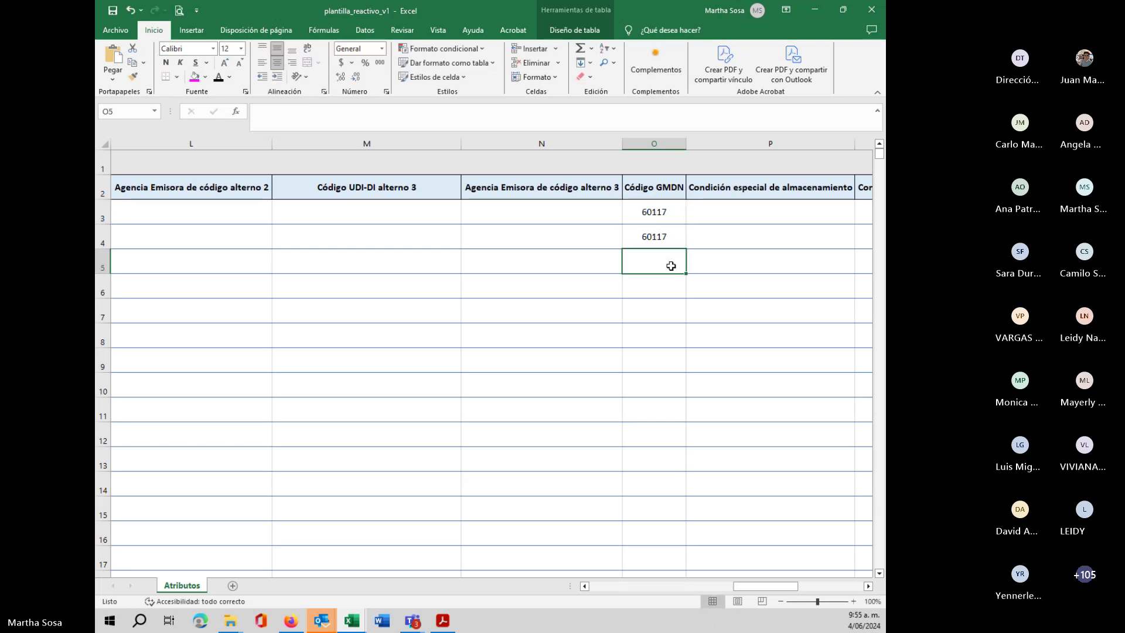
key(ctrl+d)
click(722, 269)
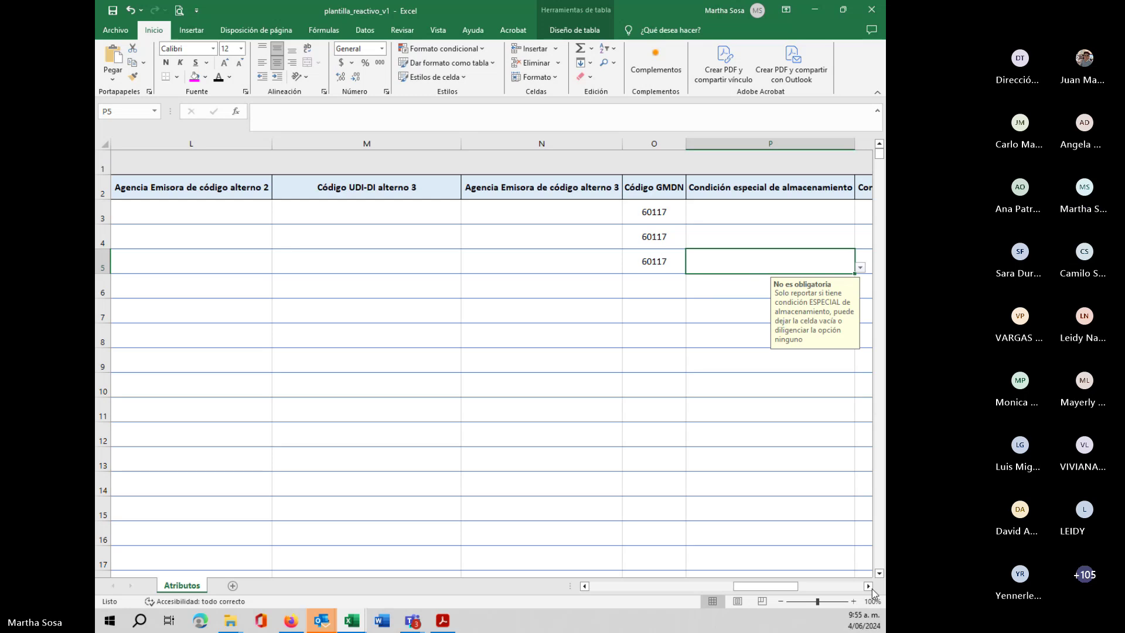
Step: Show the data-validation dropdown list of storage condition options for cell P3
click(868, 587)
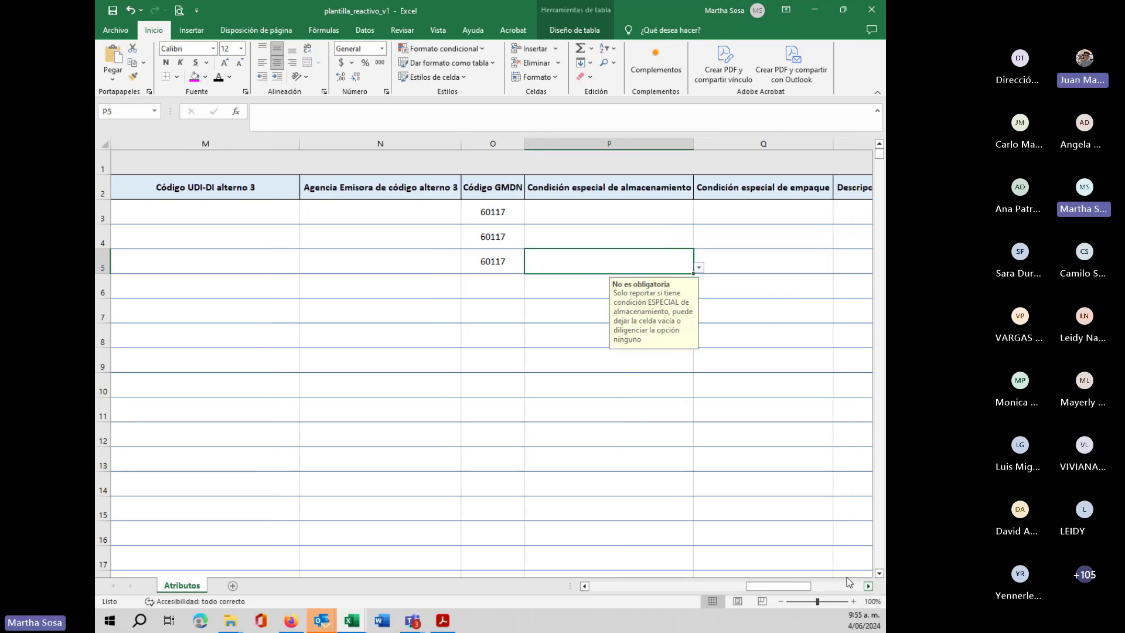
click(649, 213)
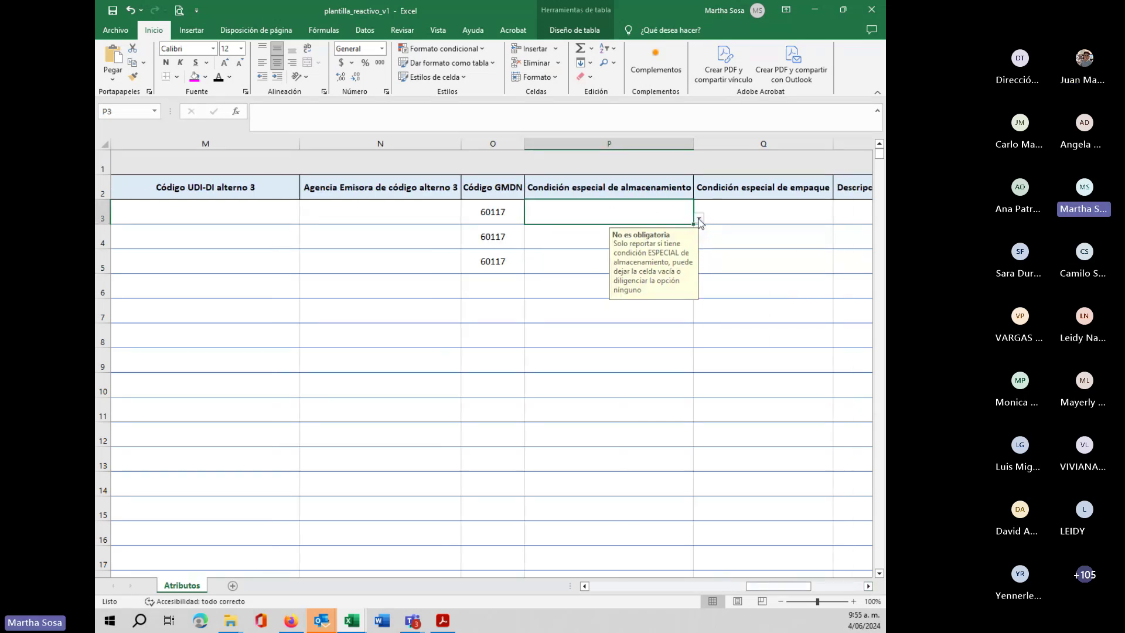
click(699, 218)
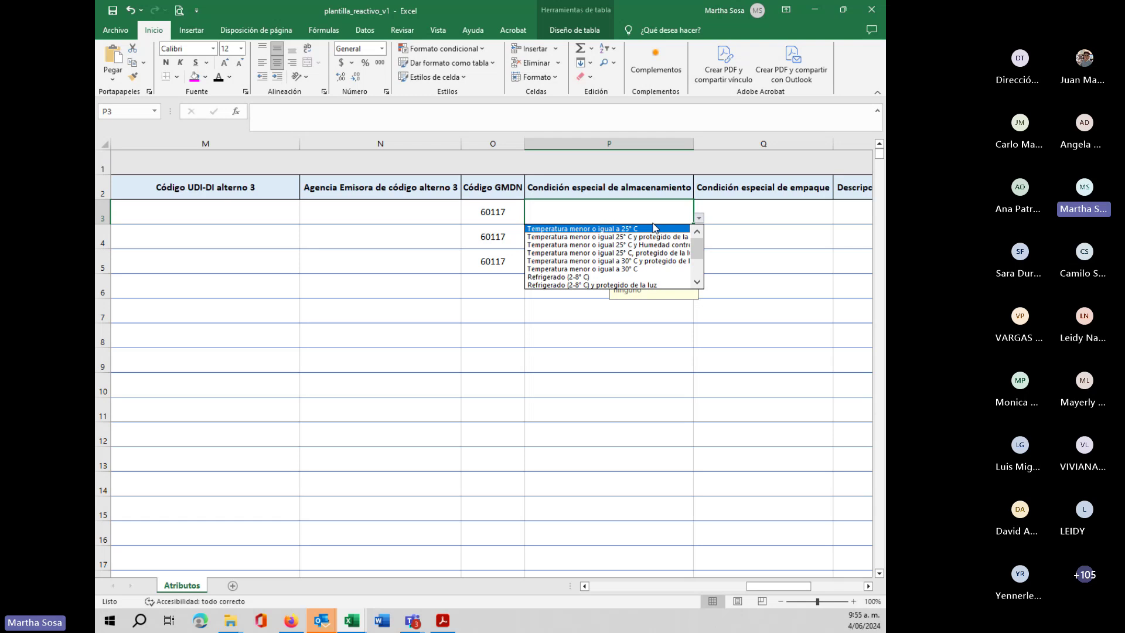
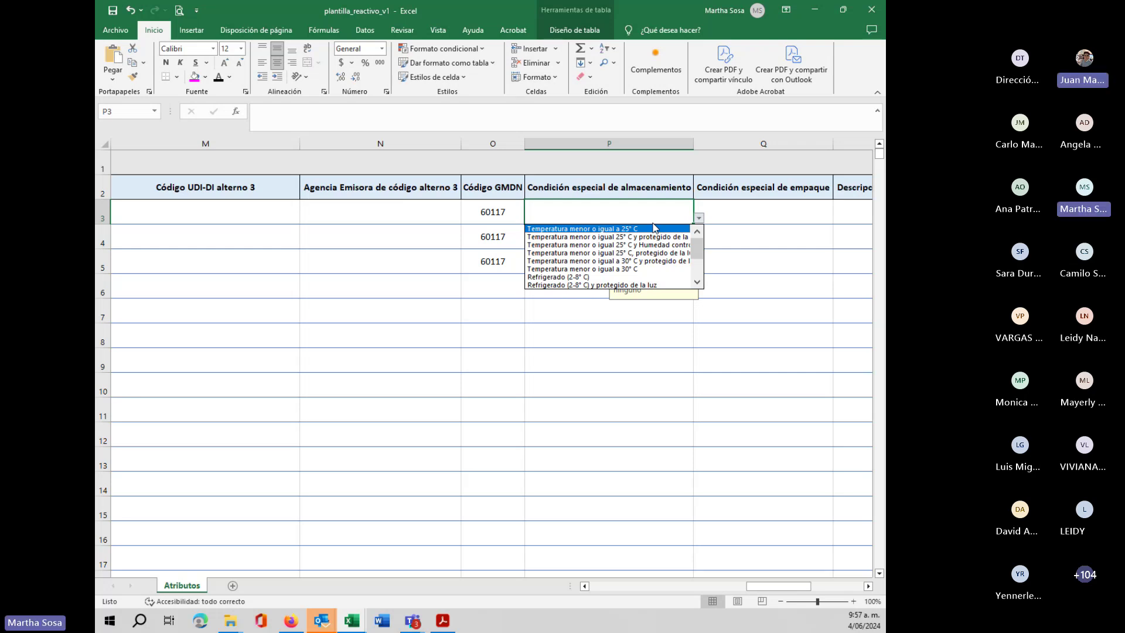
Step: Set the storage condition in P3, P4 and P5 to 'Refrigerado (2-8° C)'
click(697, 281)
click(697, 281)
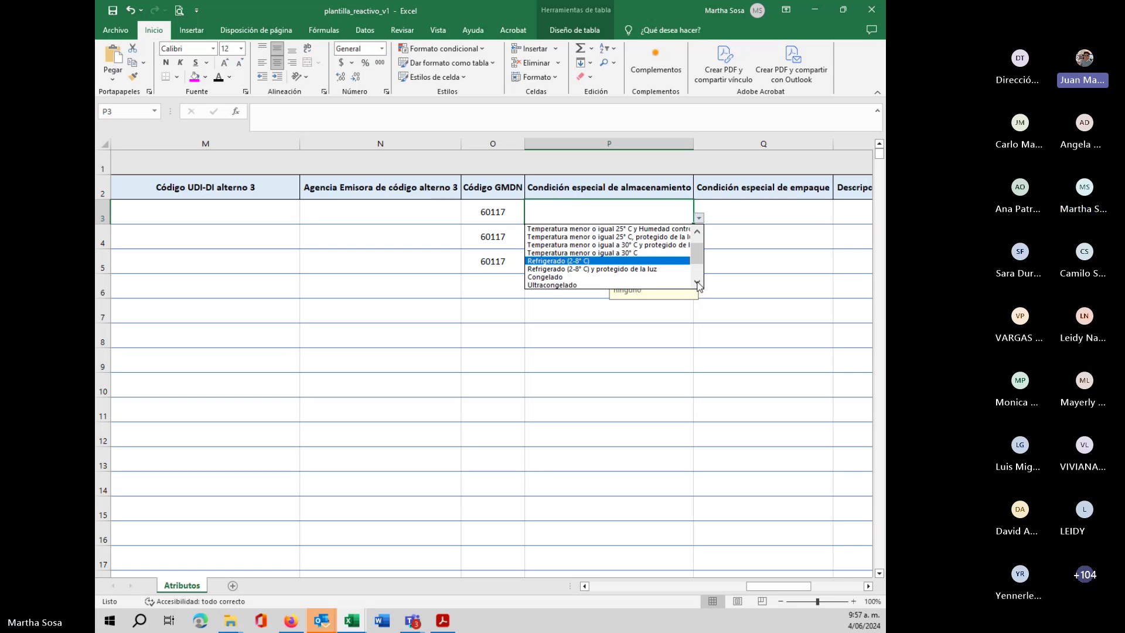
click(598, 261)
click(565, 245)
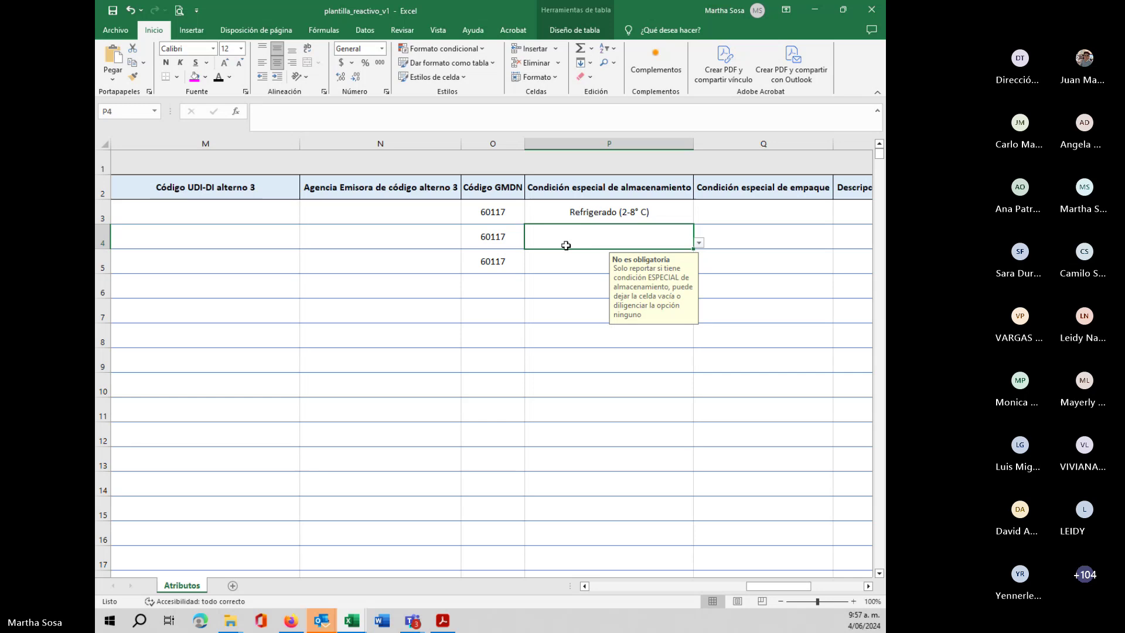
click(698, 243)
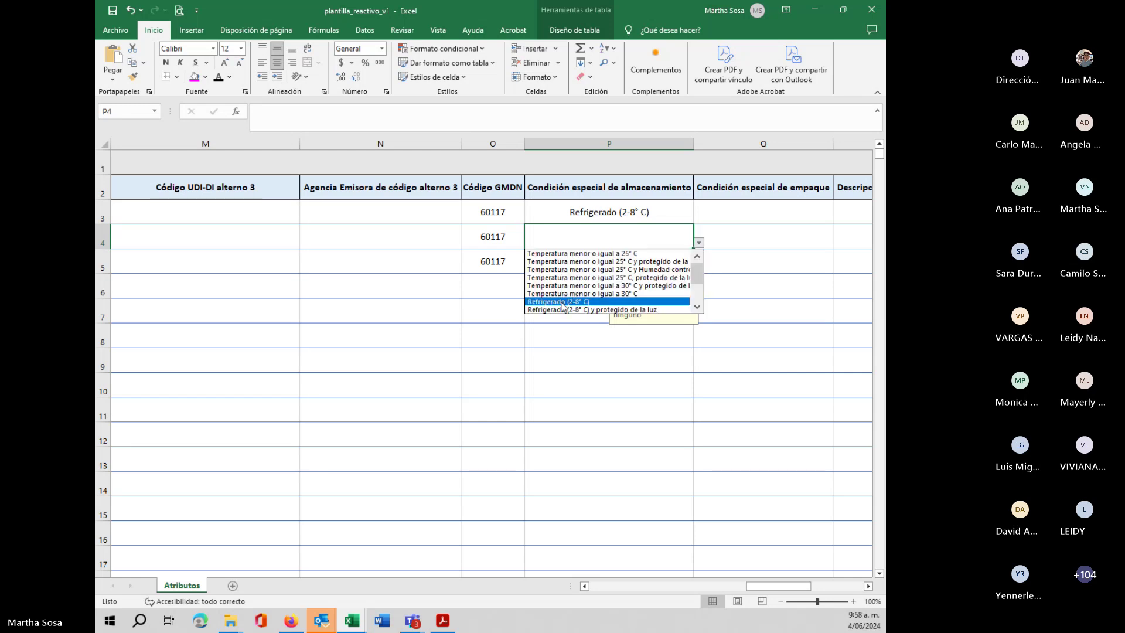
click(562, 301)
click(567, 259)
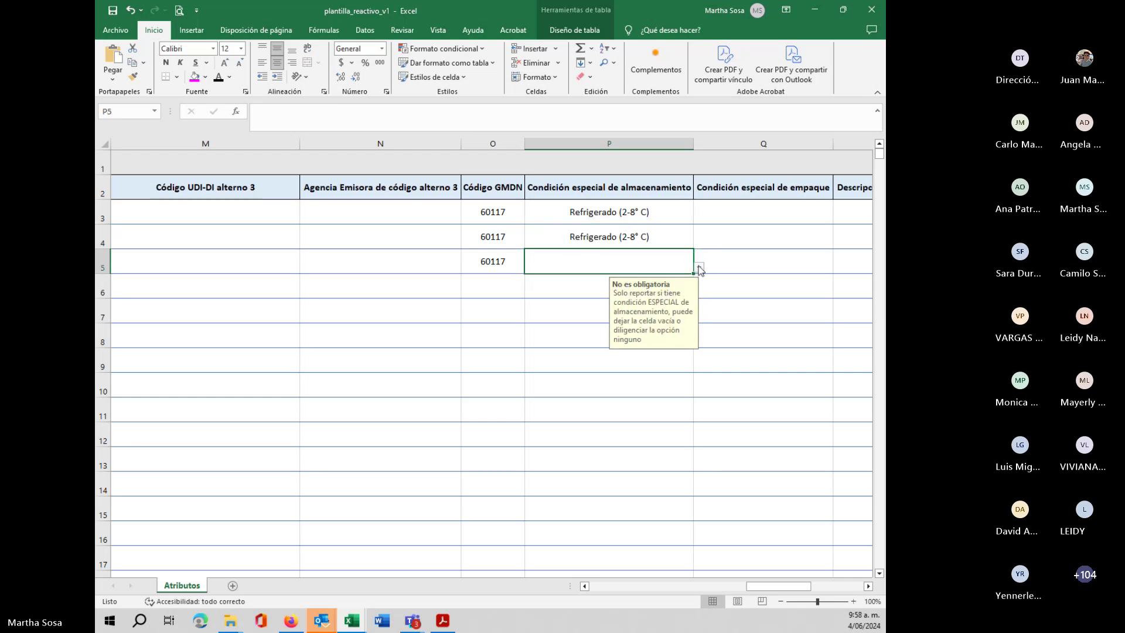
click(700, 268)
click(571, 324)
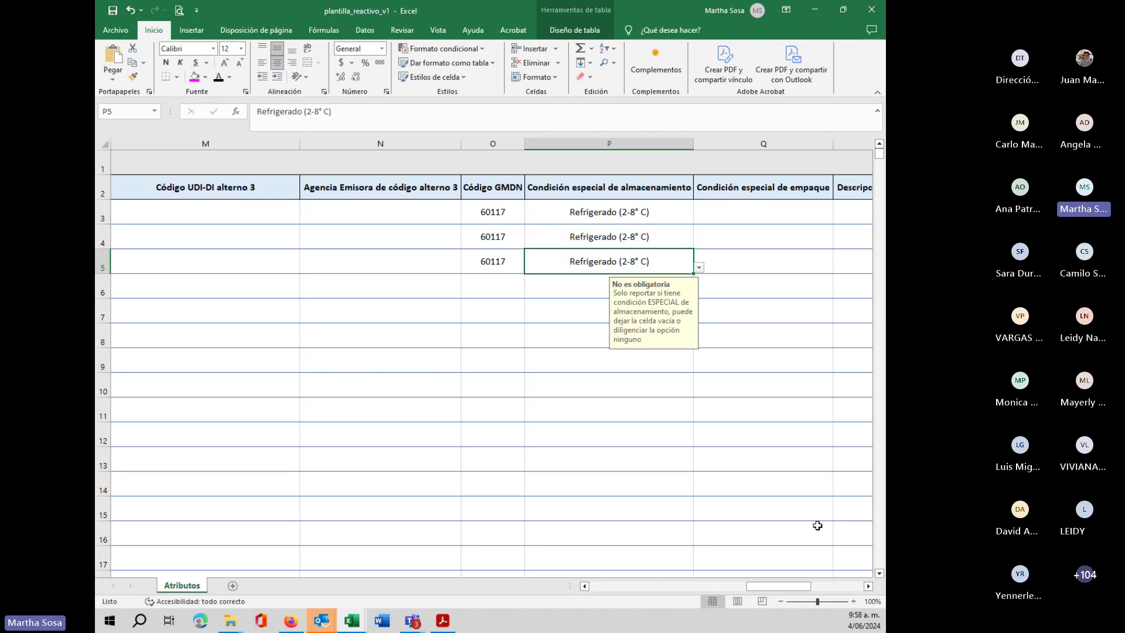
click(868, 586)
click(868, 586)
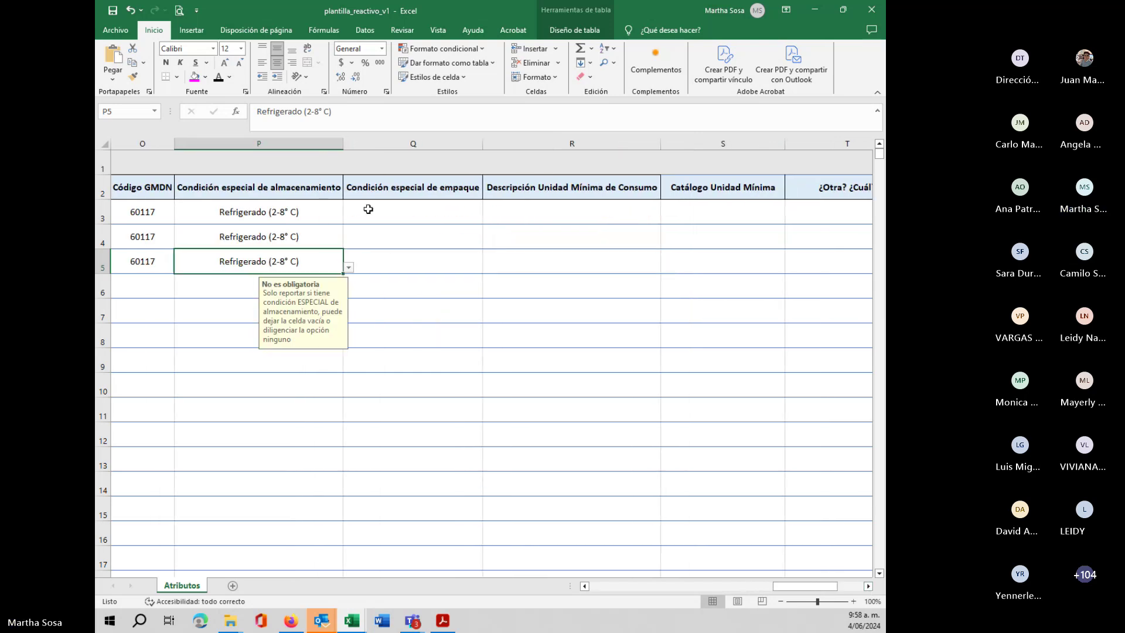
Step: Choose 'Ninguno' as the packaging condition in cells Q3, Q4 and Q5
click(438, 211)
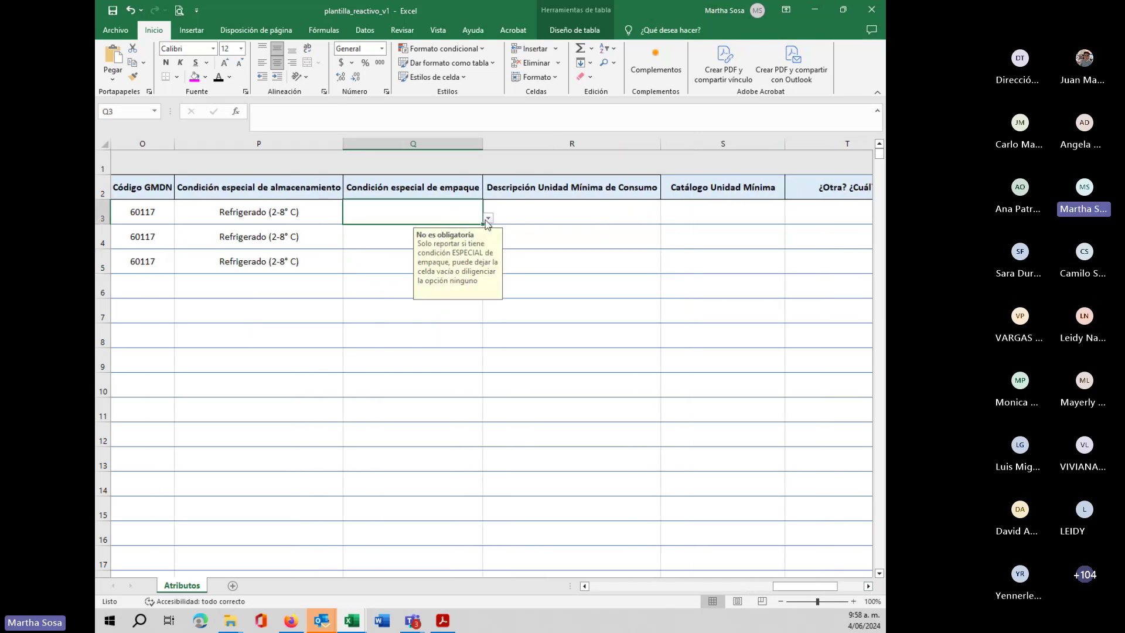
click(487, 219)
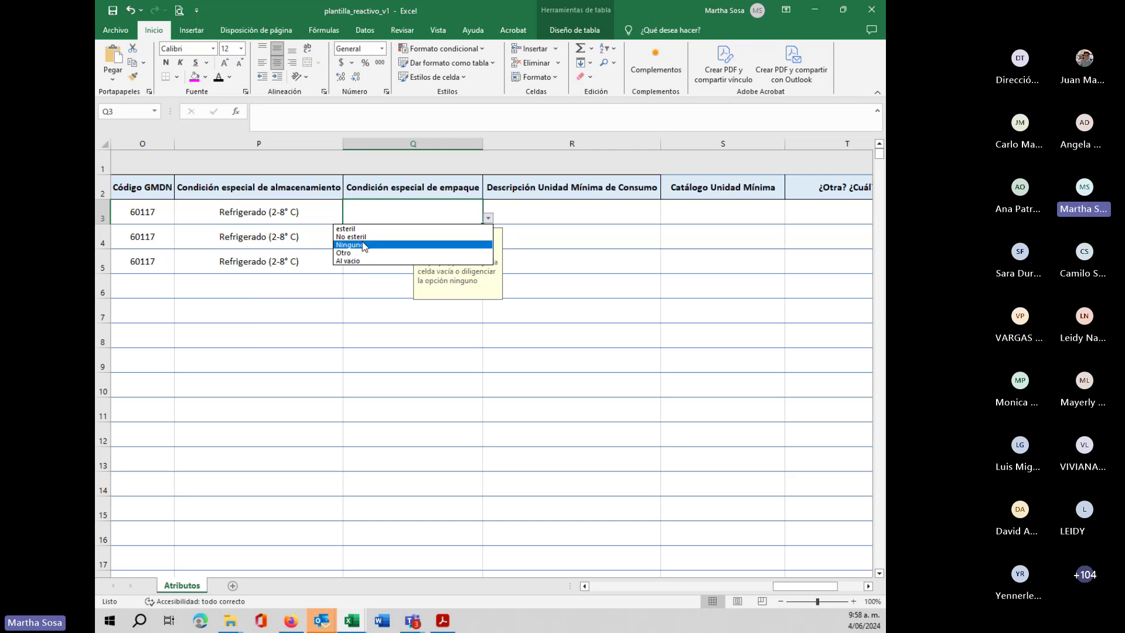
click(394, 242)
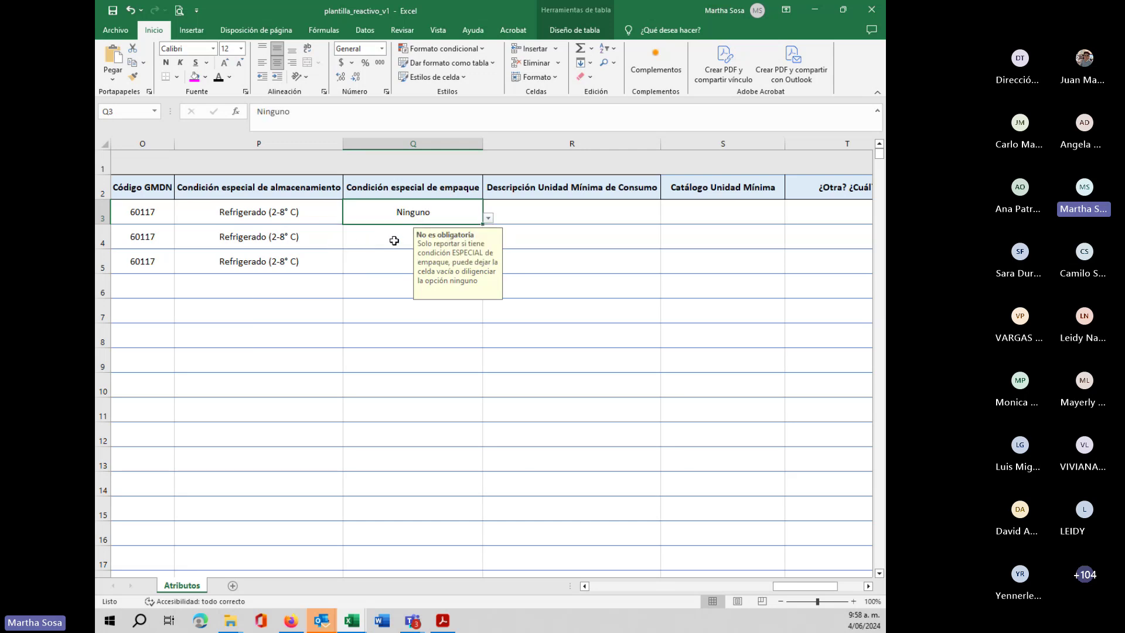
click(394, 240)
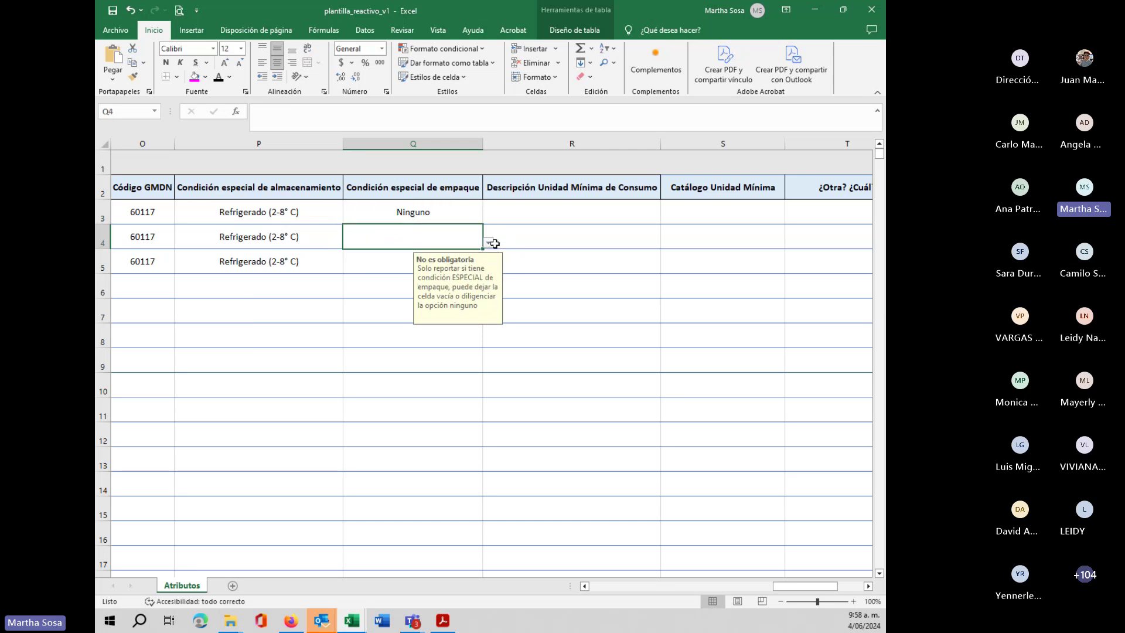
click(488, 243)
click(371, 266)
click(372, 261)
click(488, 268)
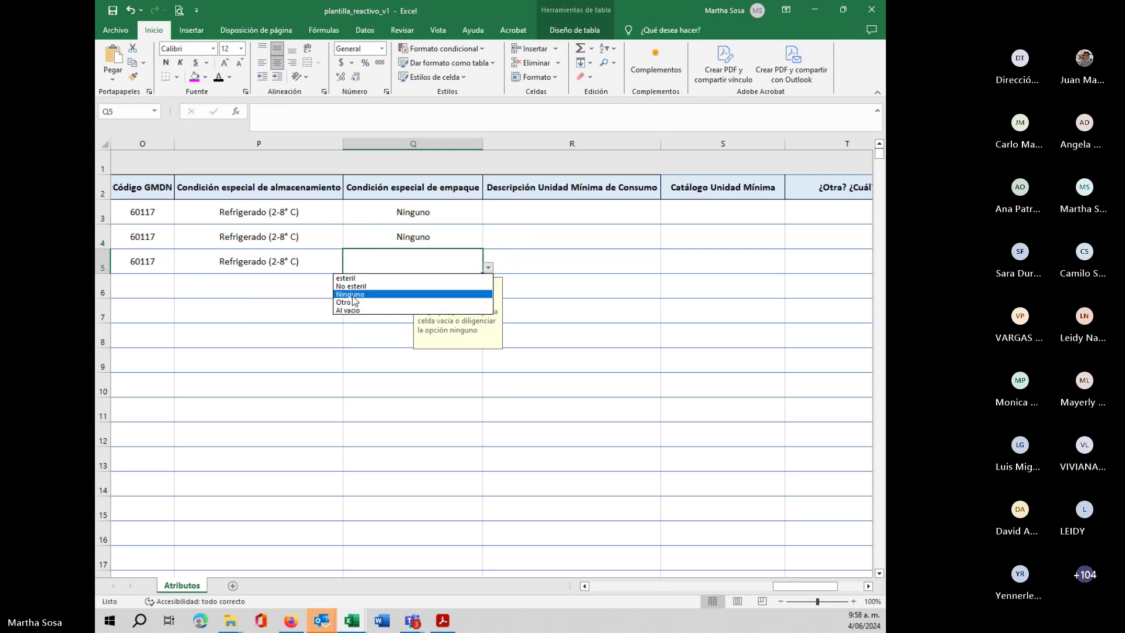
click(372, 293)
click(574, 211)
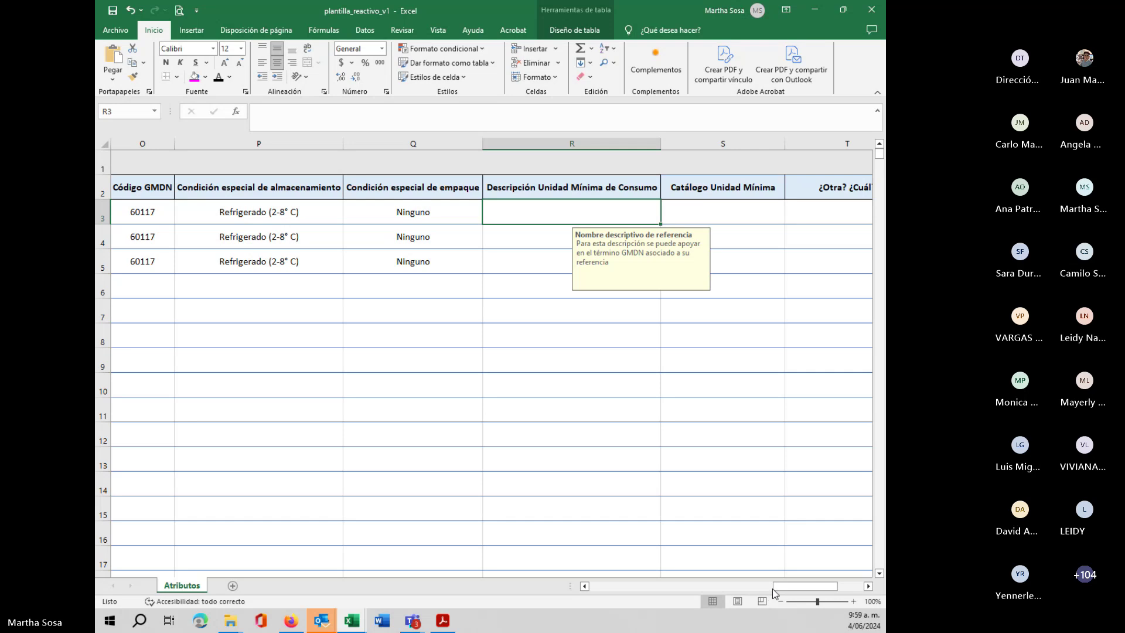
Step: Select the text 'Reactivo Transplante' in cell C3 and scroll the sheet right to column R
drag(775, 587, 528, 588)
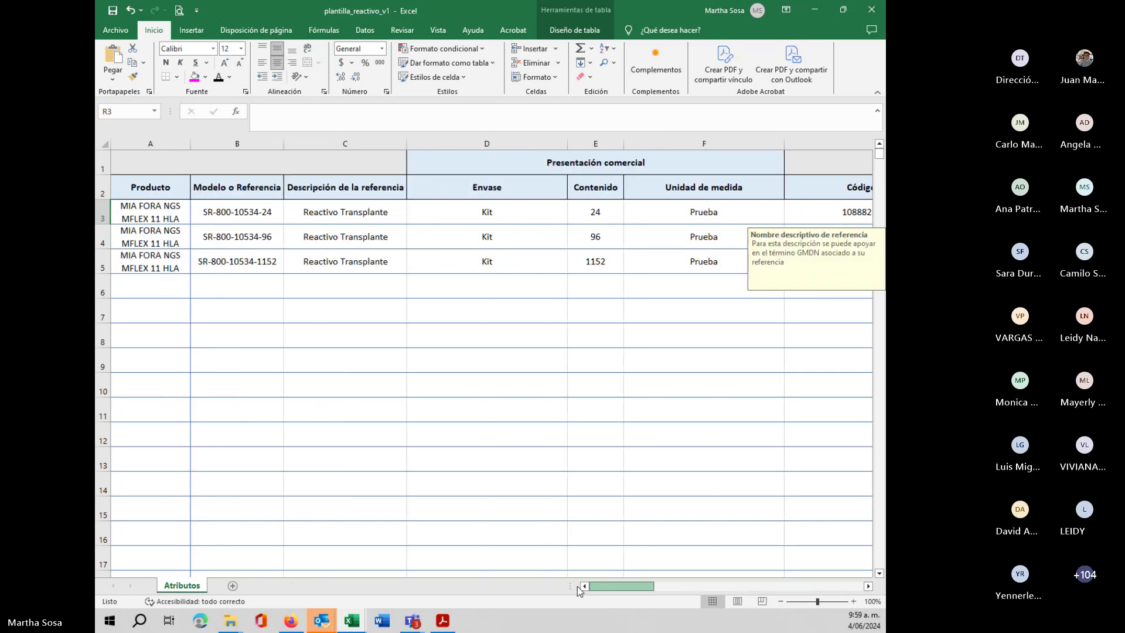
click(347, 213)
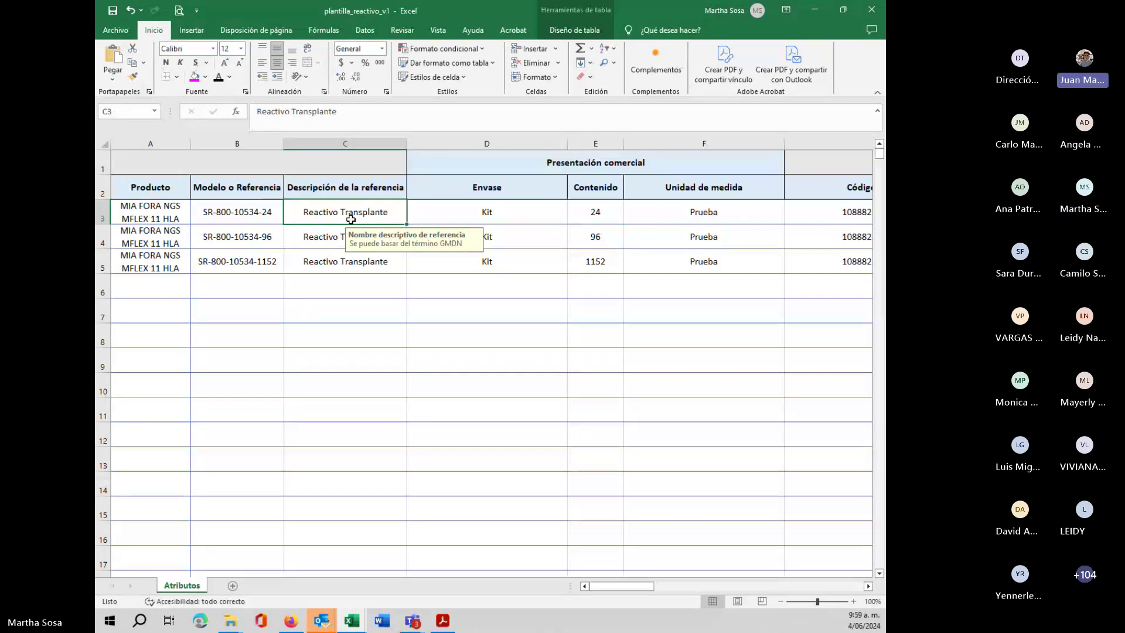
drag(339, 111, 253, 115)
key(ctrl+c)
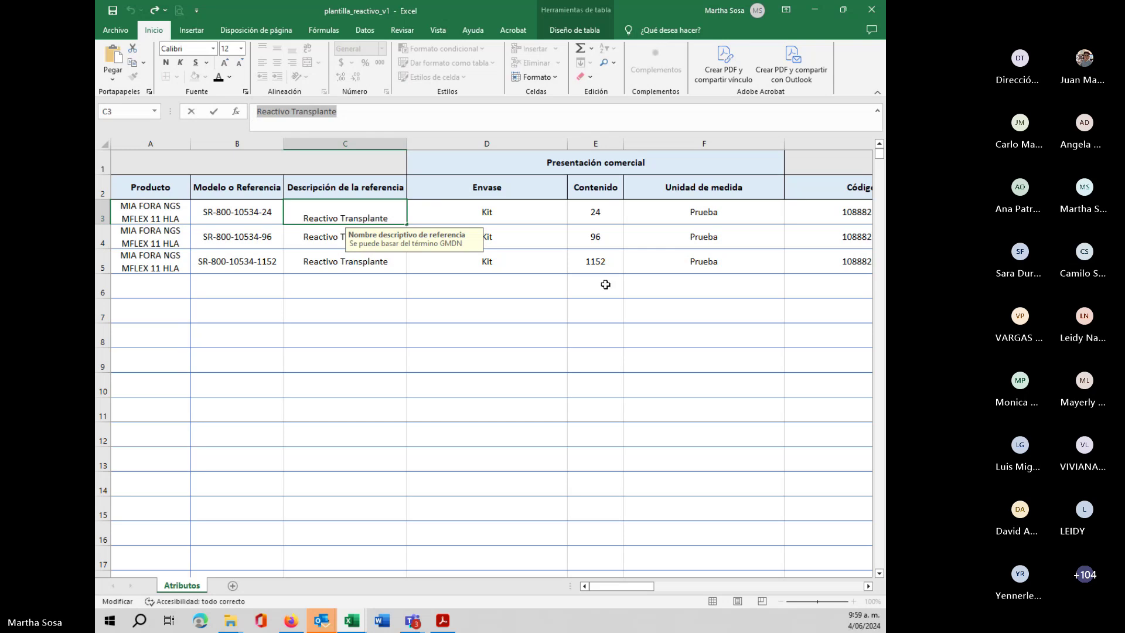
scroll(753, 589, right, 6)
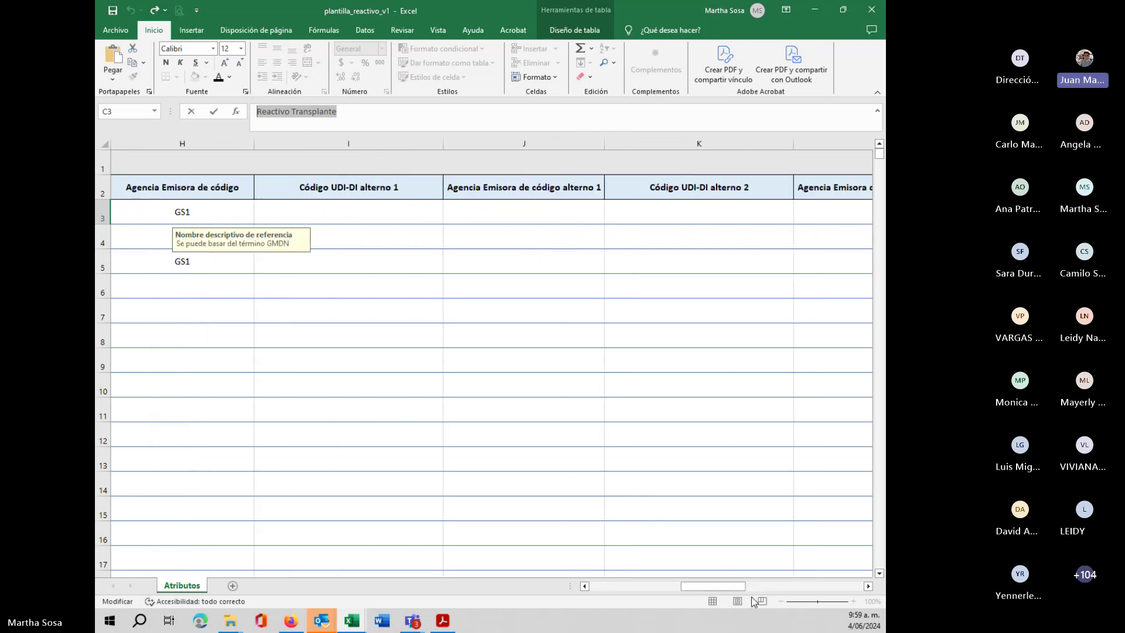
drag(743, 586, 836, 590)
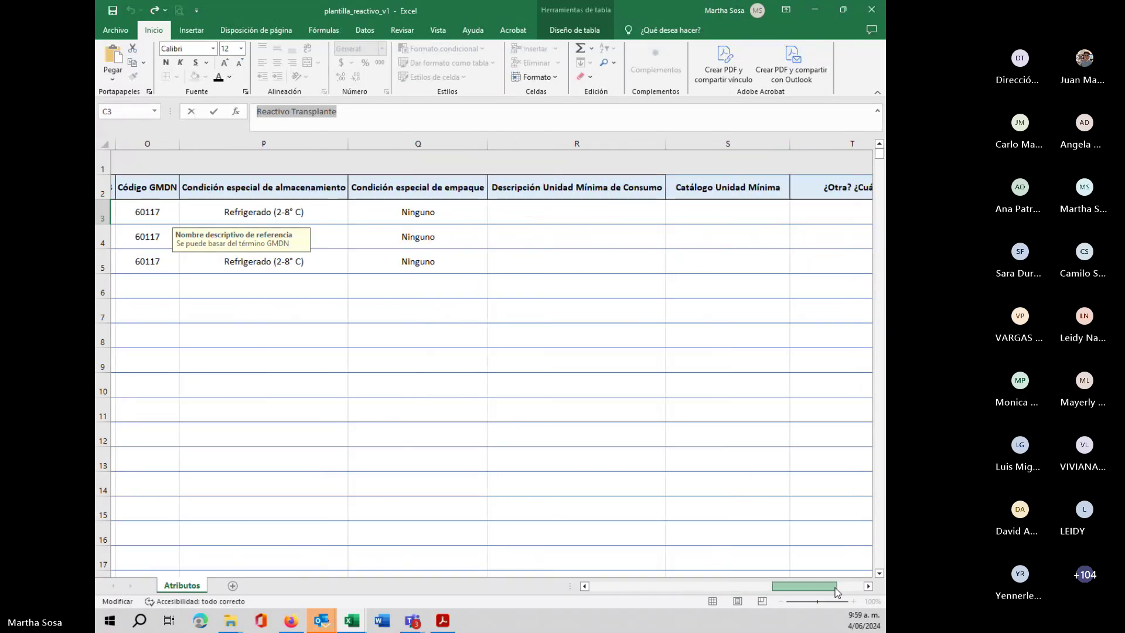
Step: Paste 'Reactivo Transplante' into cells R3, R4 and R5
double_click(590, 216)
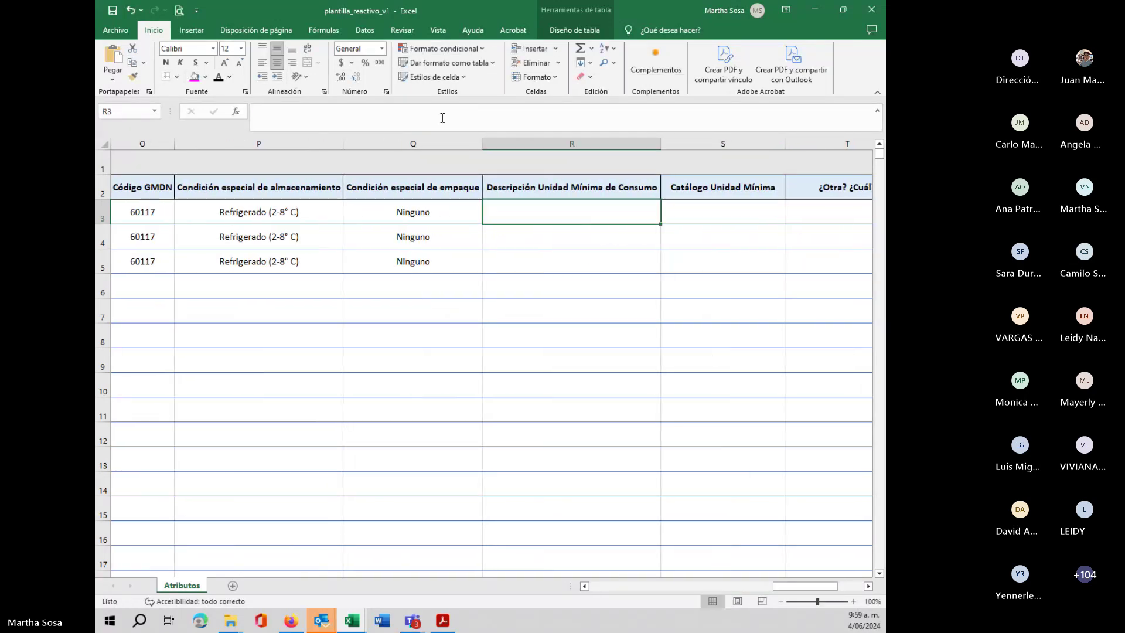
key(ctrl+v)
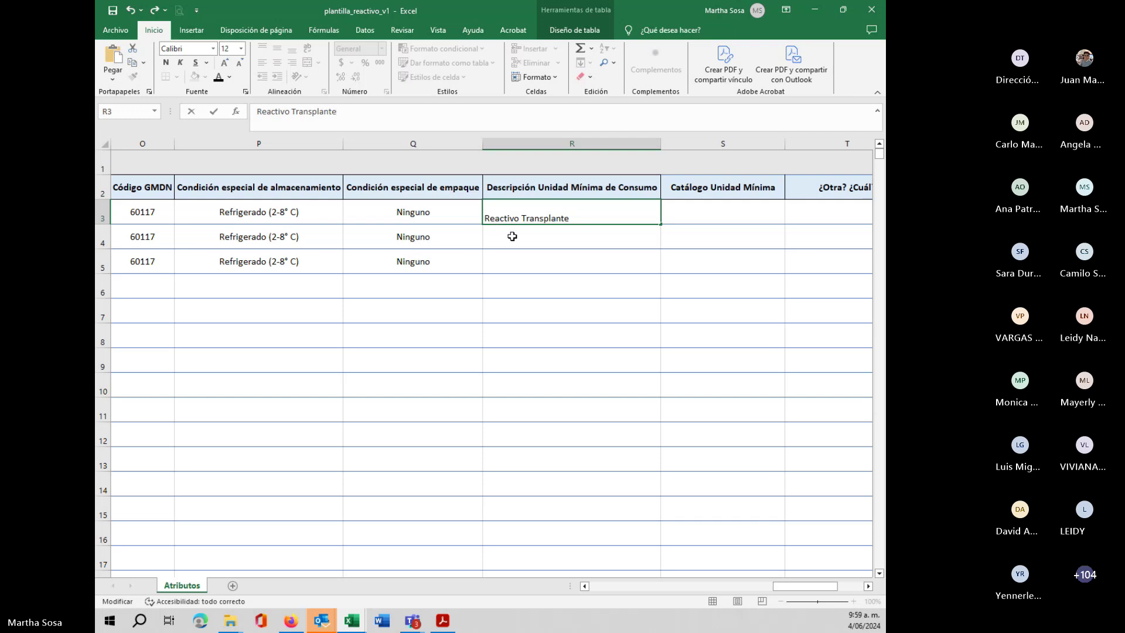
click(512, 235)
text(Reactivo Transplante)
click(529, 259)
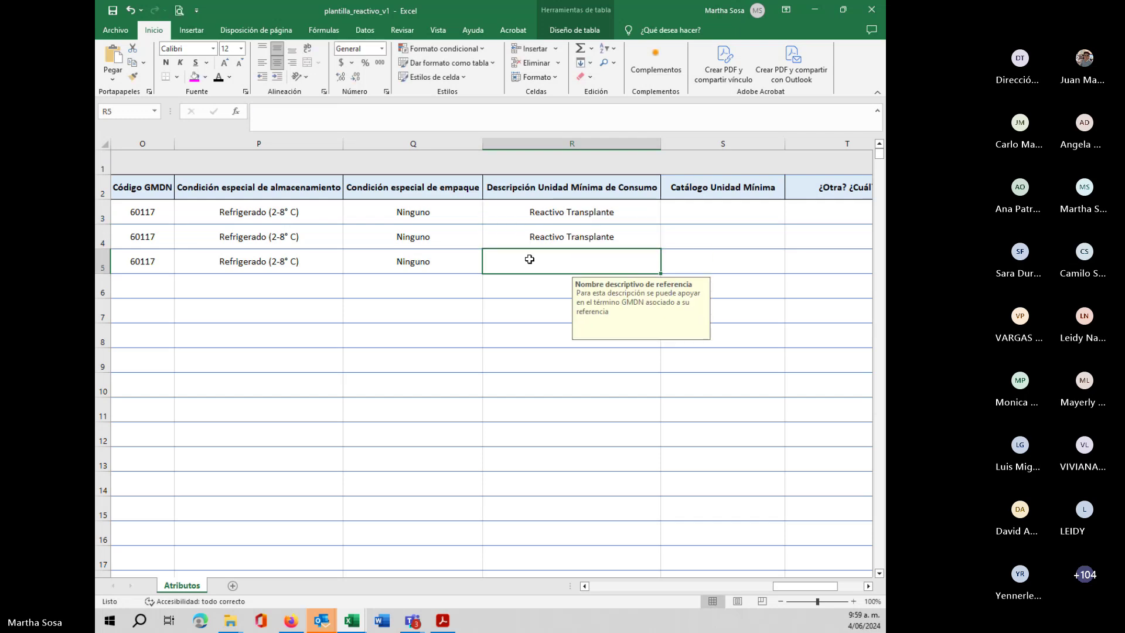
text(Reactivo Transplante)
Step: Choose 'Prueba' as the minimum unit catalogue in cells S3, S4 and S5
click(715, 214)
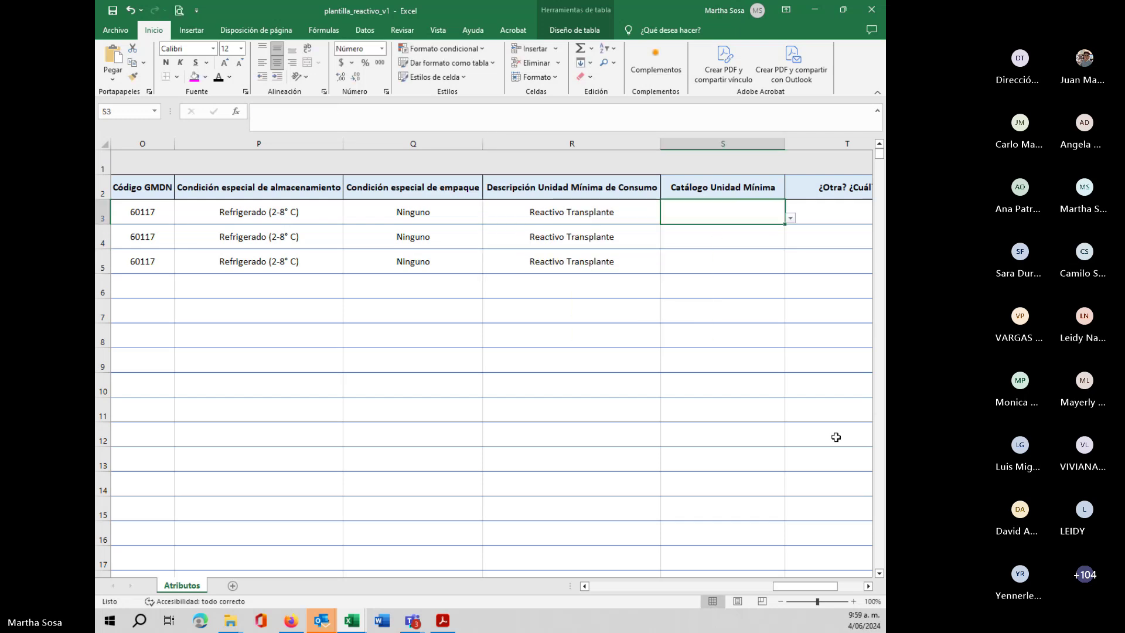
click(790, 218)
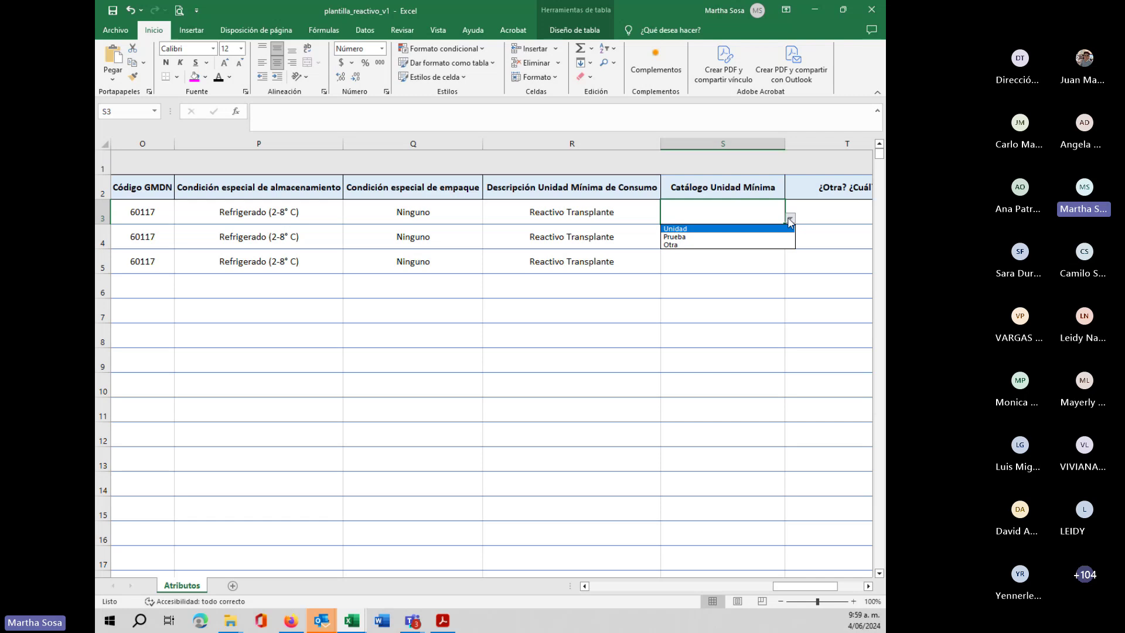
click(693, 240)
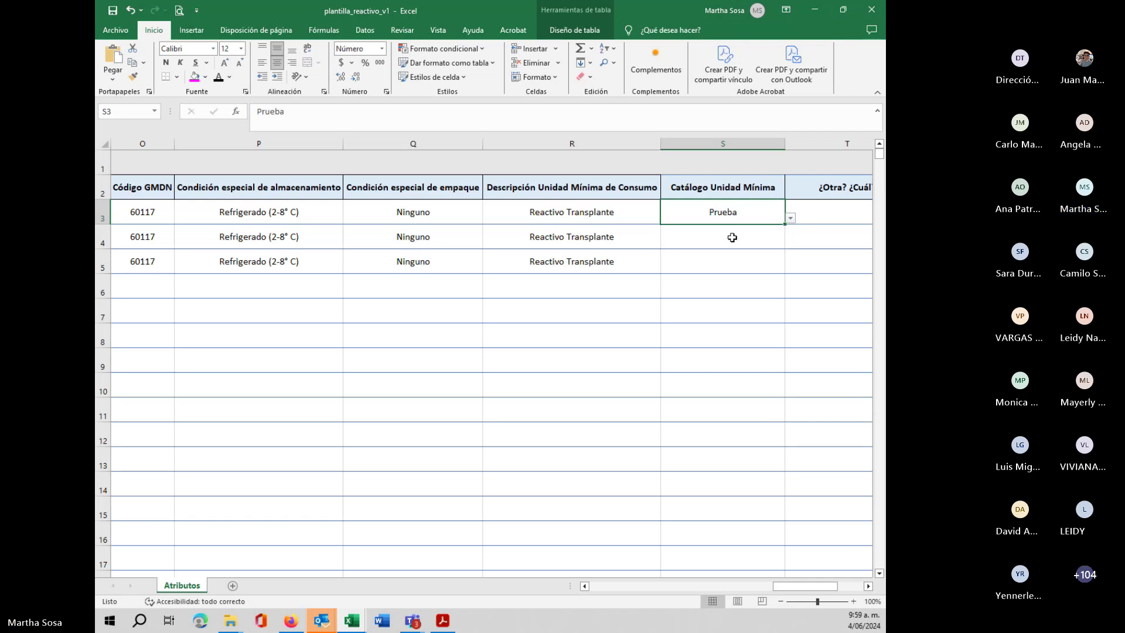
click(731, 236)
click(790, 242)
click(706, 262)
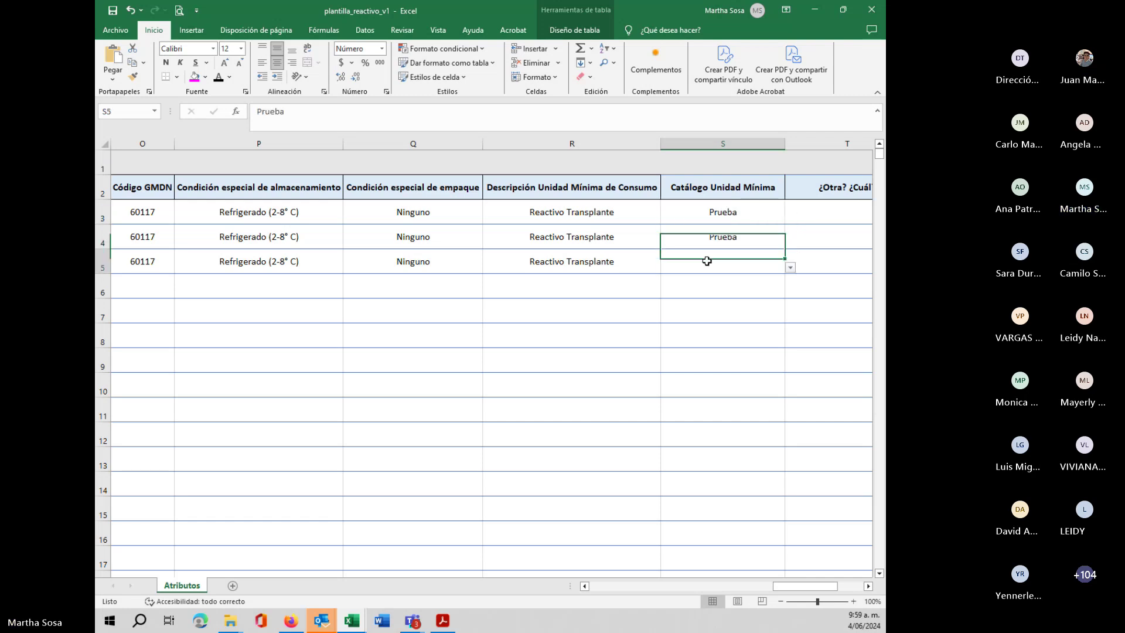
click(744, 263)
click(790, 267)
click(703, 287)
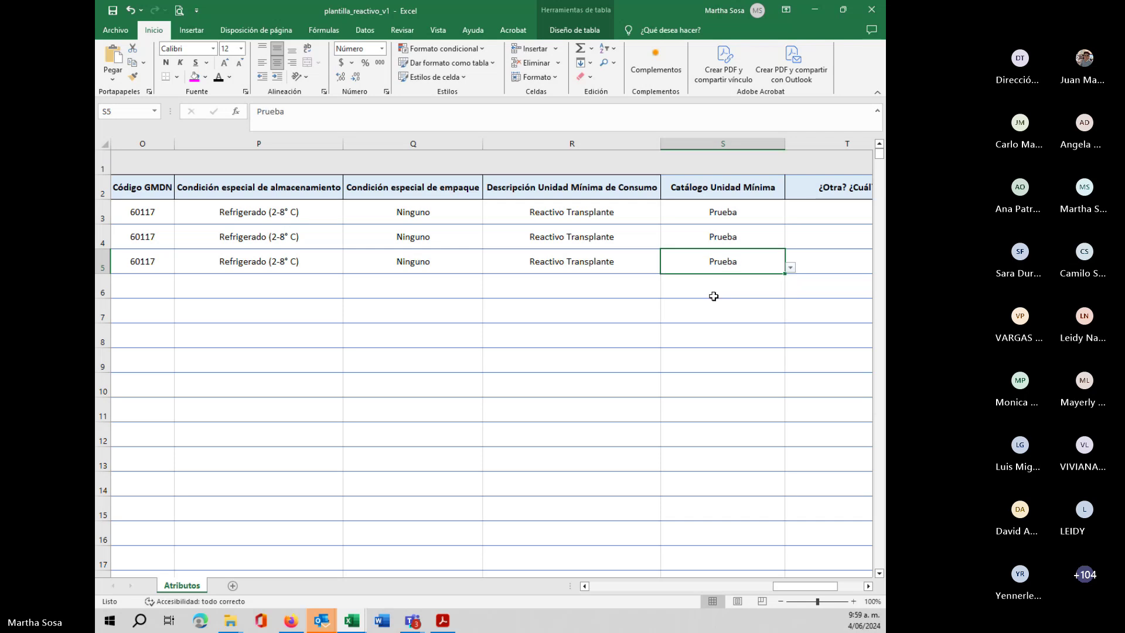
click(868, 586)
click(868, 587)
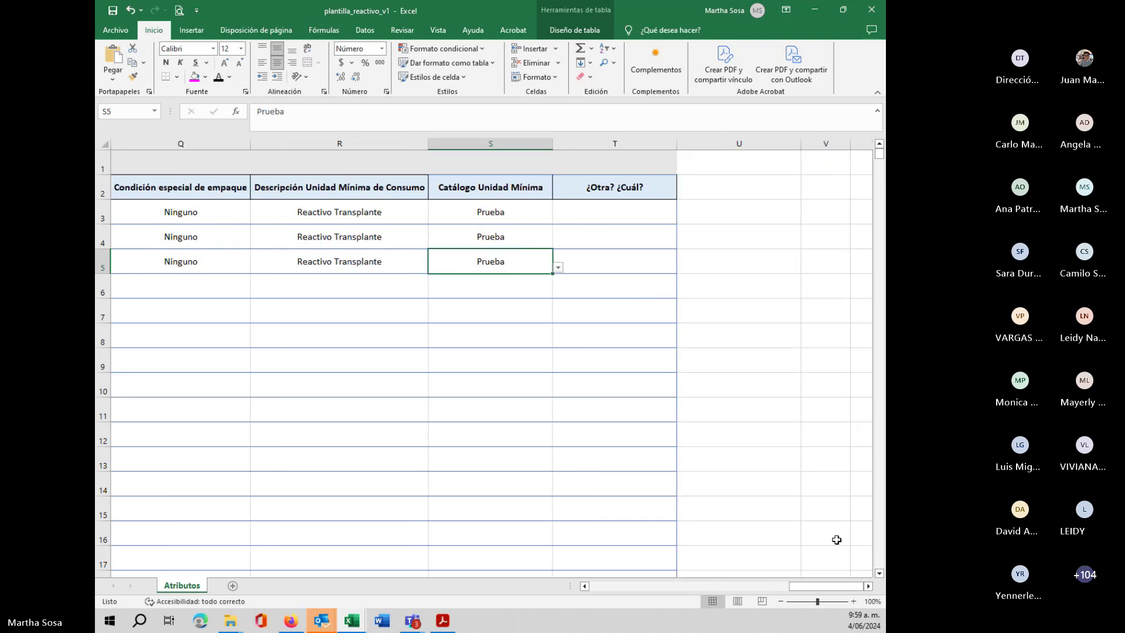
click(617, 266)
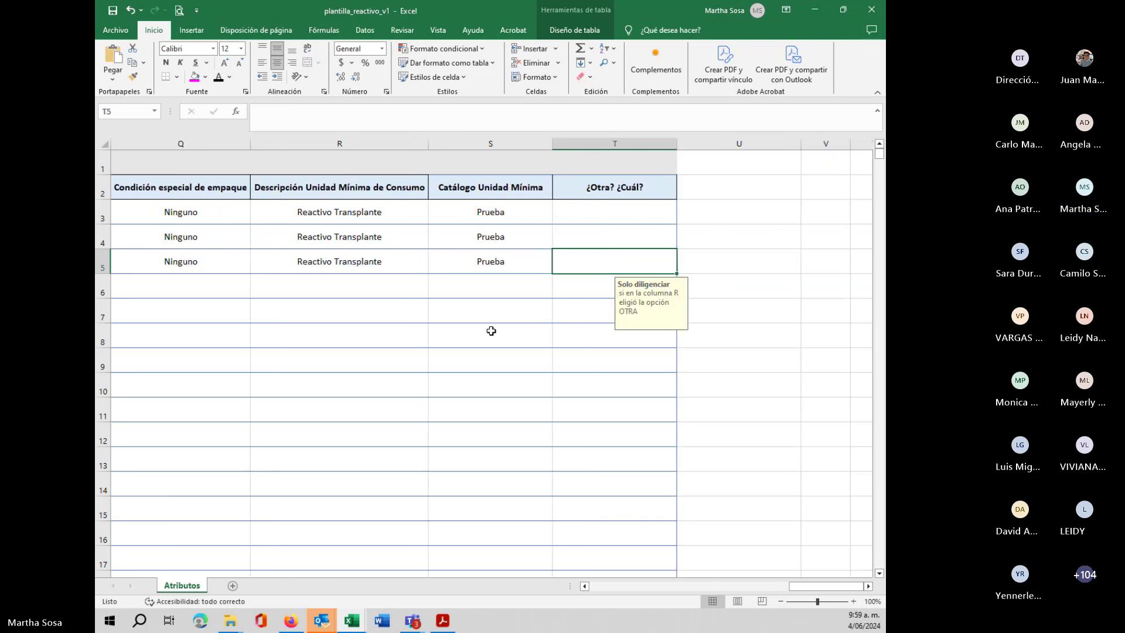
mouse_move(794, 587)
mouse_down()
mouse_move(674, 589)
mouse_move(785, 593)
mouse_up()
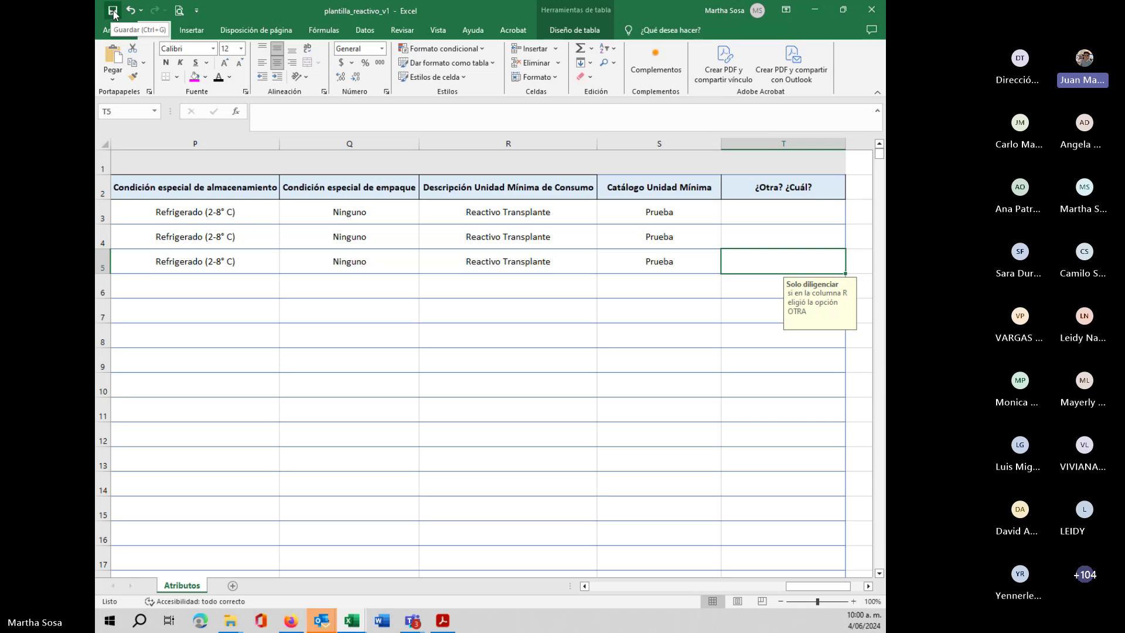
Step: Save plantilla_reactivo_v1 and close Excel, returning to the portal's Referencias section
click(113, 12)
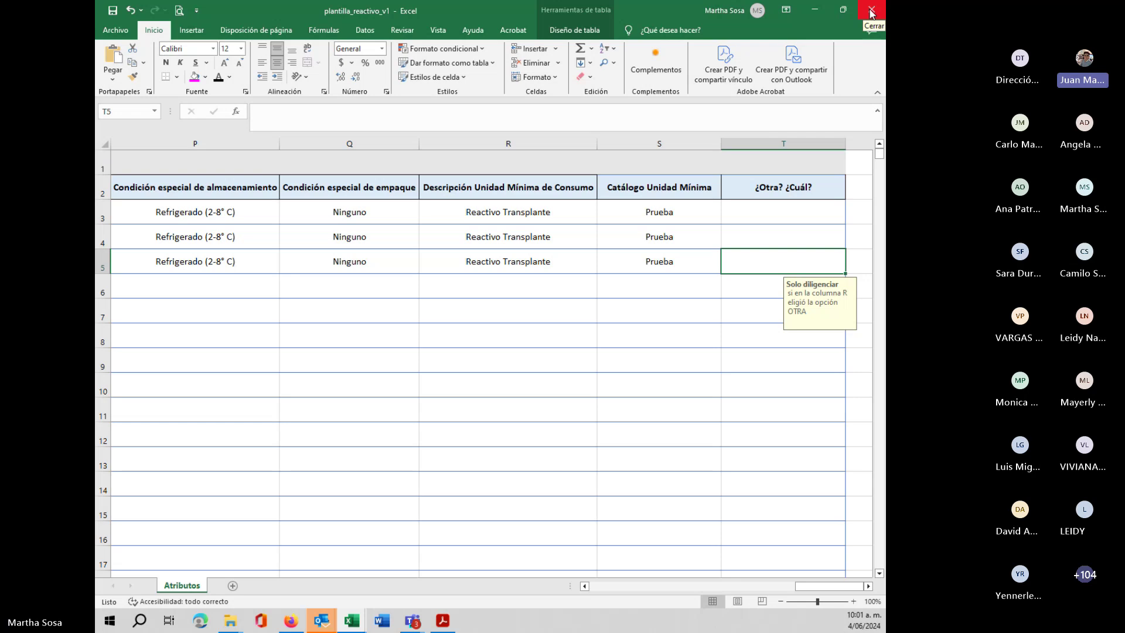
click(871, 11)
scroll(537, 384, down, 4)
Step: Upload plantilla_reactivo_v1 from the Descargas folder through Examinar... as the references file
scroll(540, 384, down, 6)
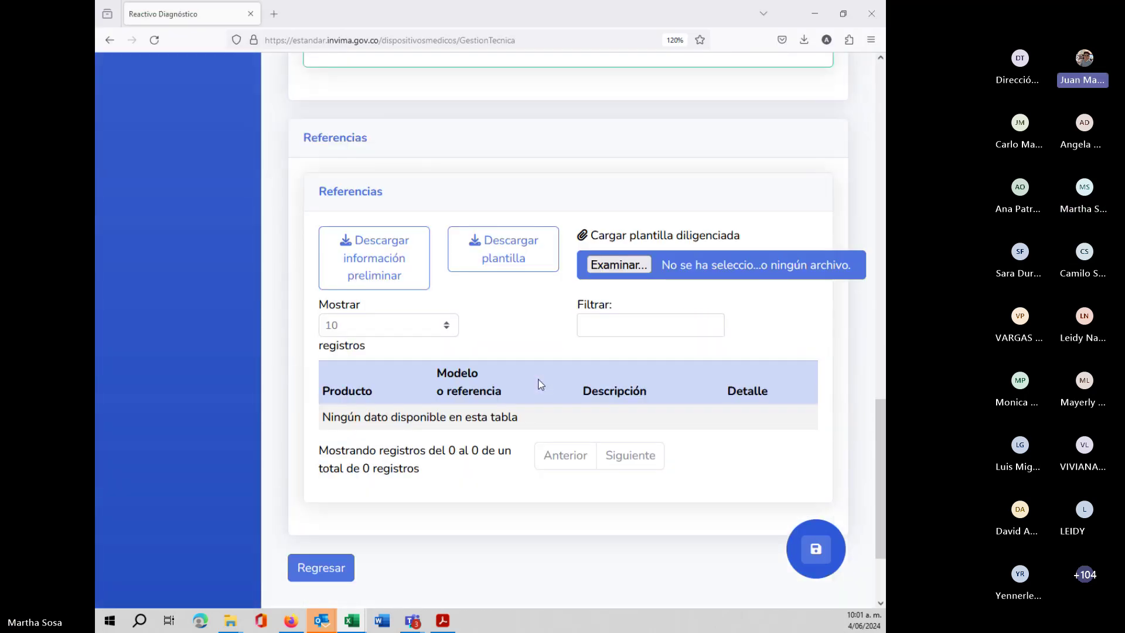
scroll(541, 384, down, 2)
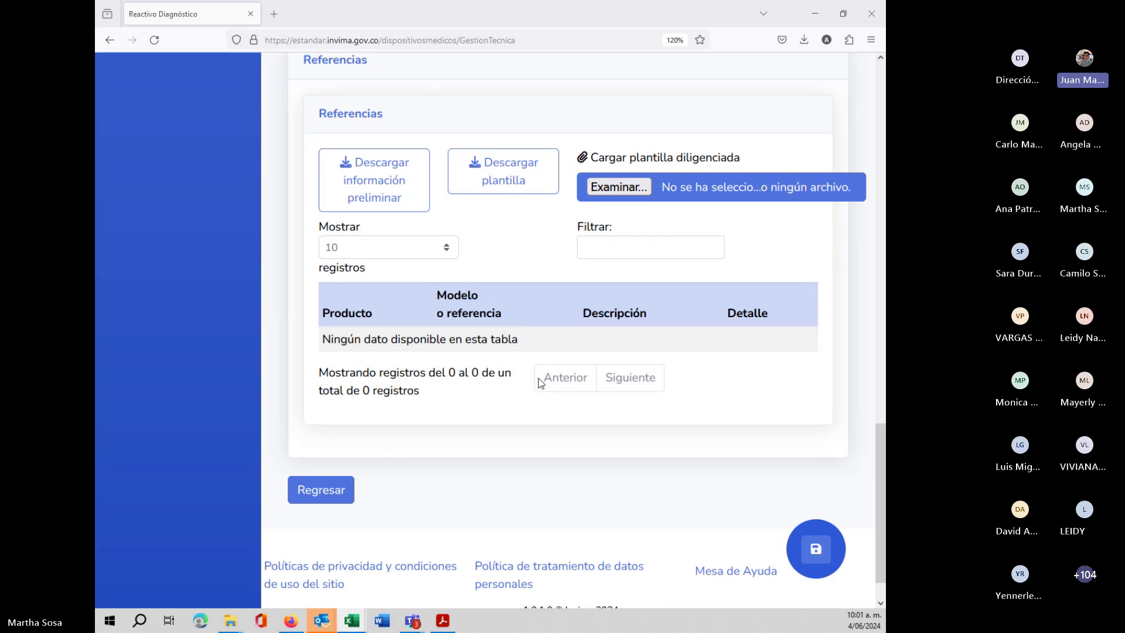
click(625, 190)
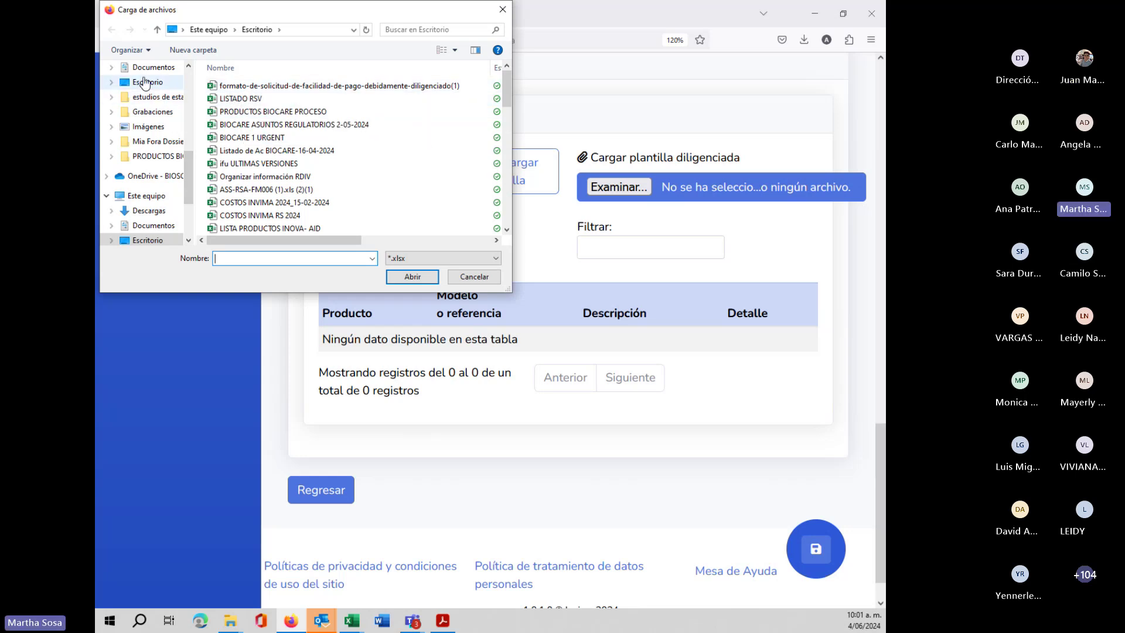
click(145, 210)
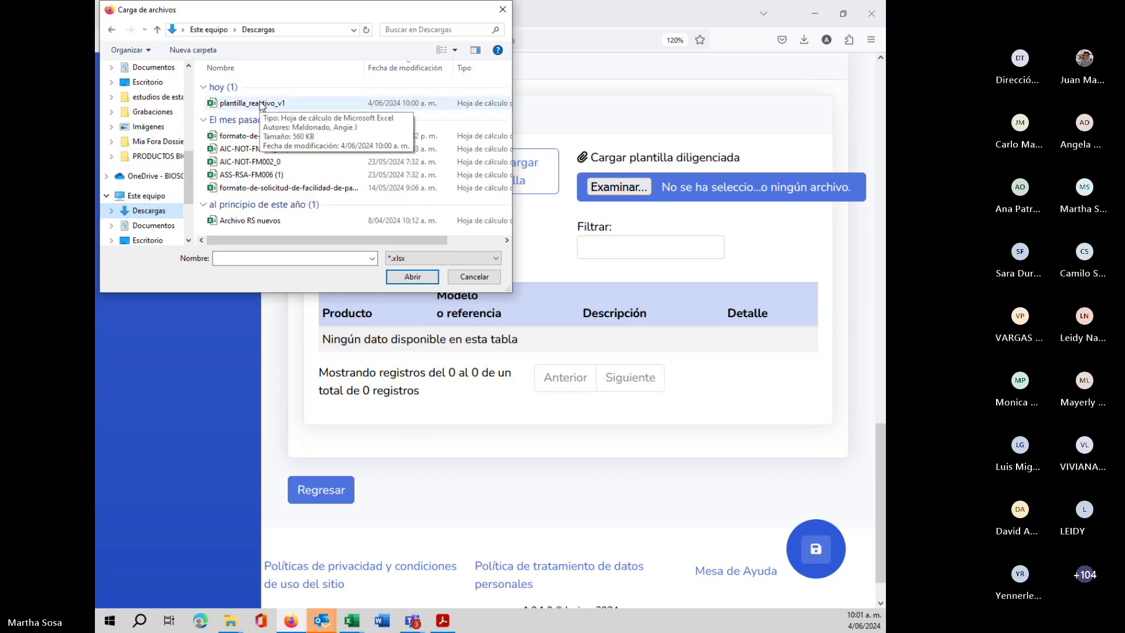
click(260, 104)
click(409, 275)
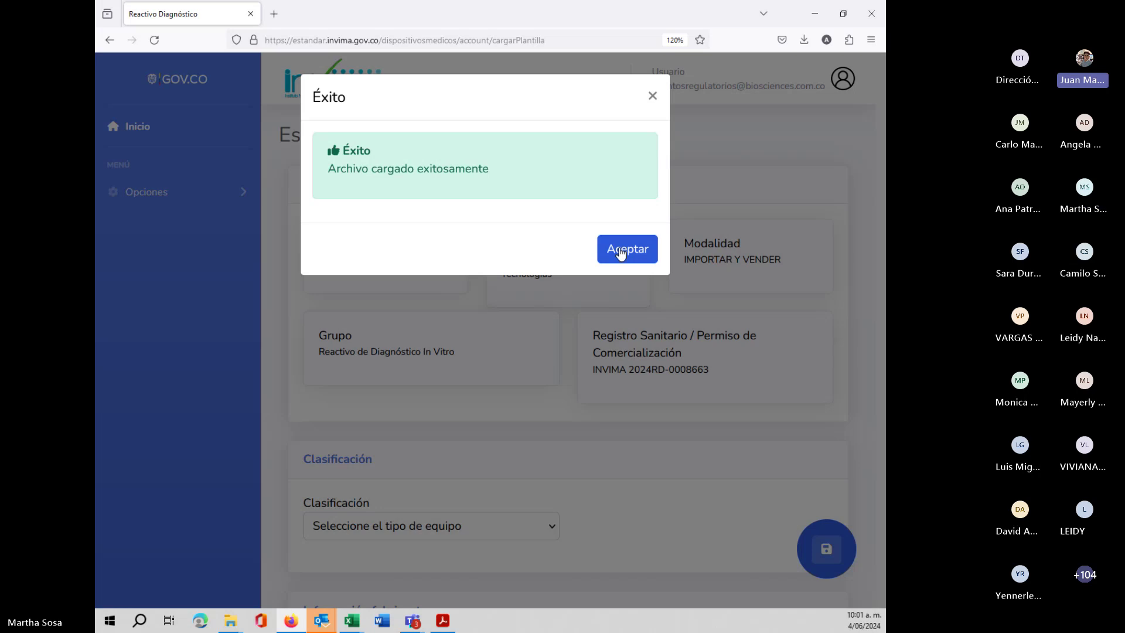
Step: Accept the 'Archivo cargado exitosamente' message and scroll down to the Referencias table
click(620, 253)
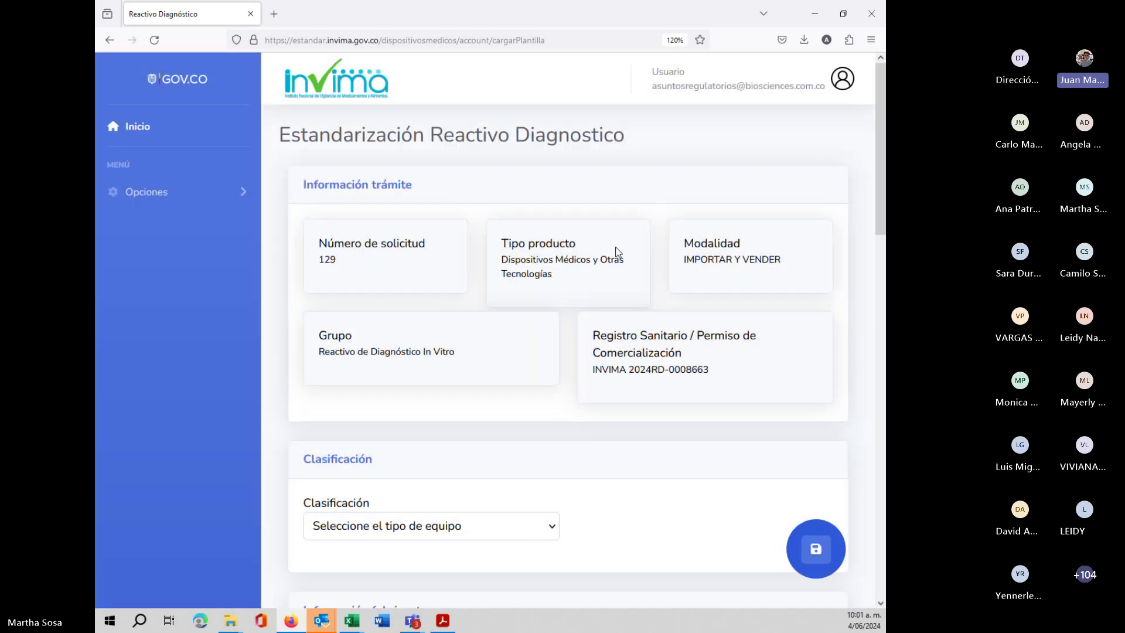
scroll(618, 252, down, 6)
scroll(614, 247, down, 9)
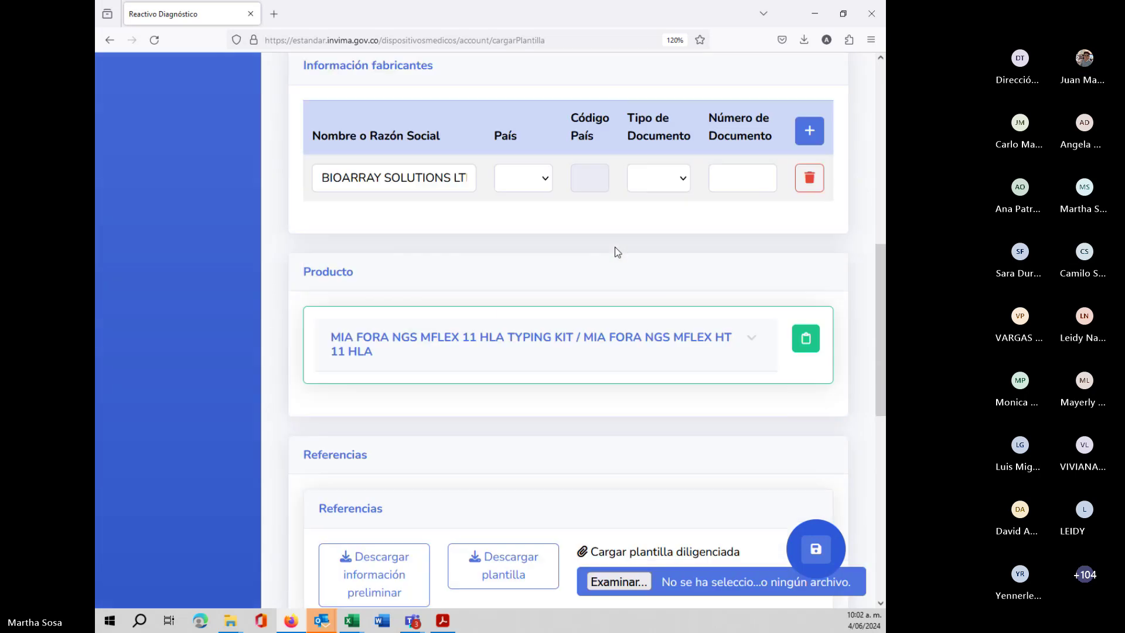
scroll(616, 252, down, 1)
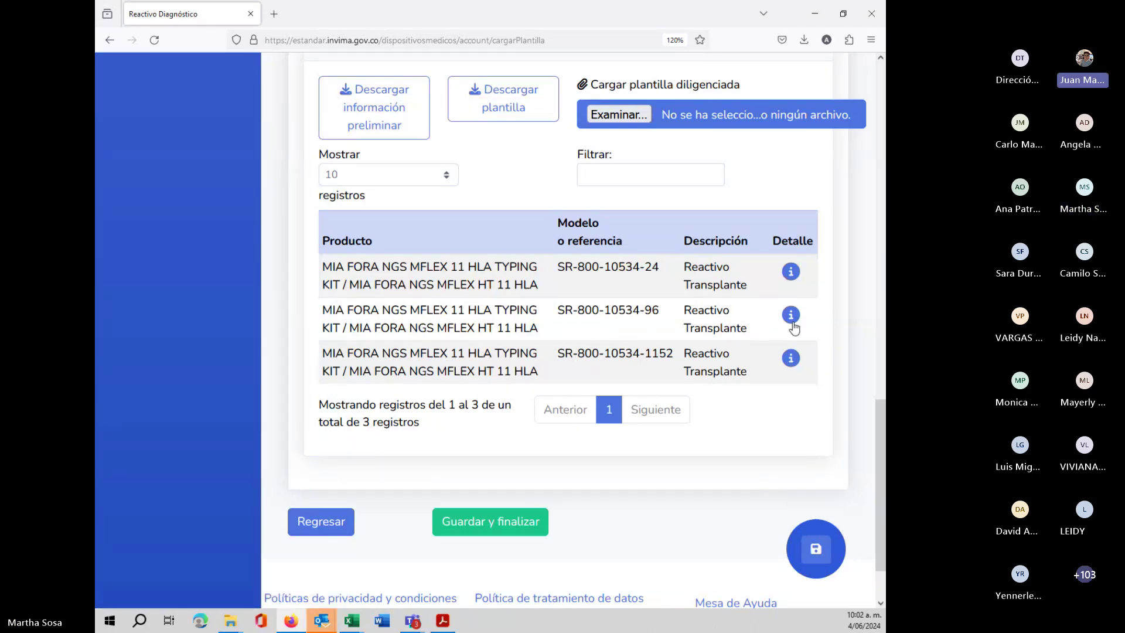
Step: Open the Detalle info for the first reference, Kit 24 Prueba
click(790, 271)
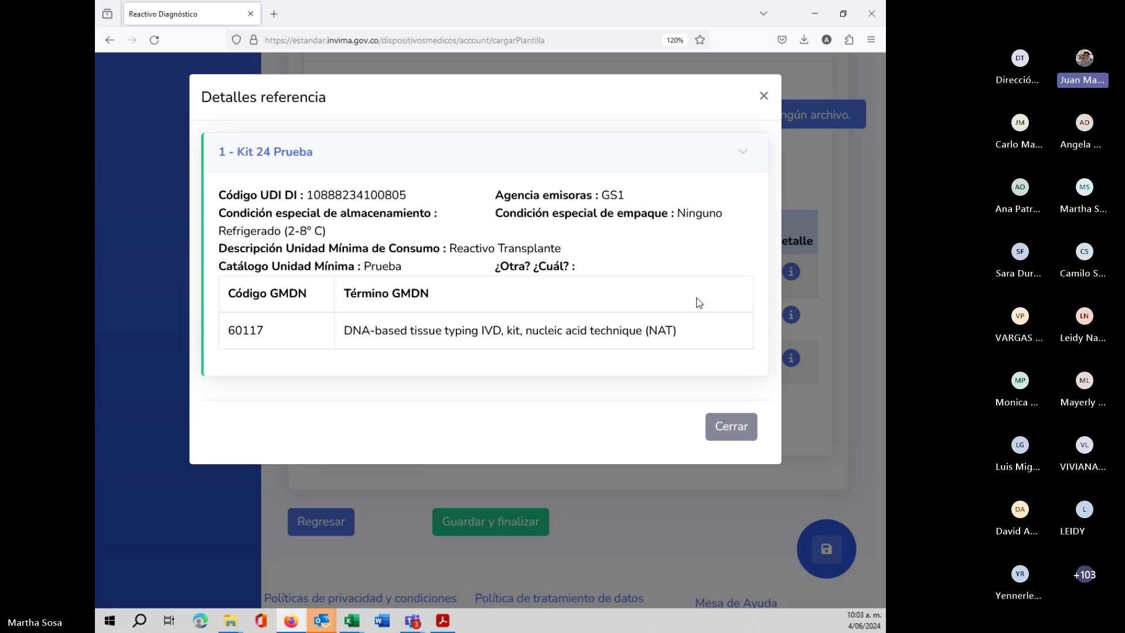
Step: Close the Detalles referencia dialog
click(732, 423)
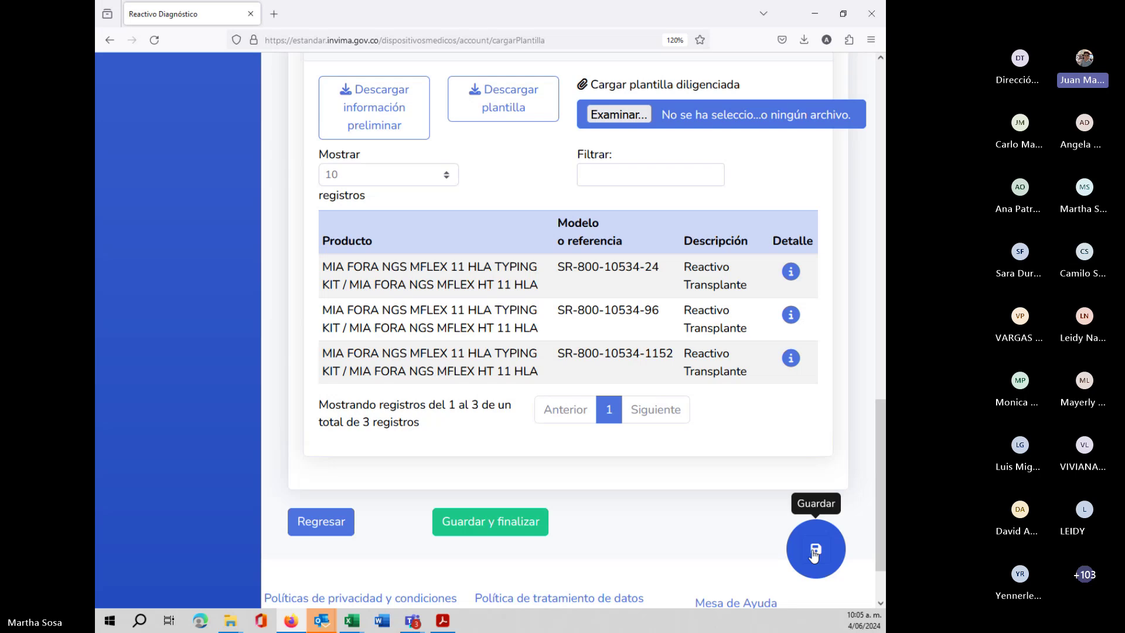
Step: Save the request 129 standardization form with the floating Guardar button
click(814, 553)
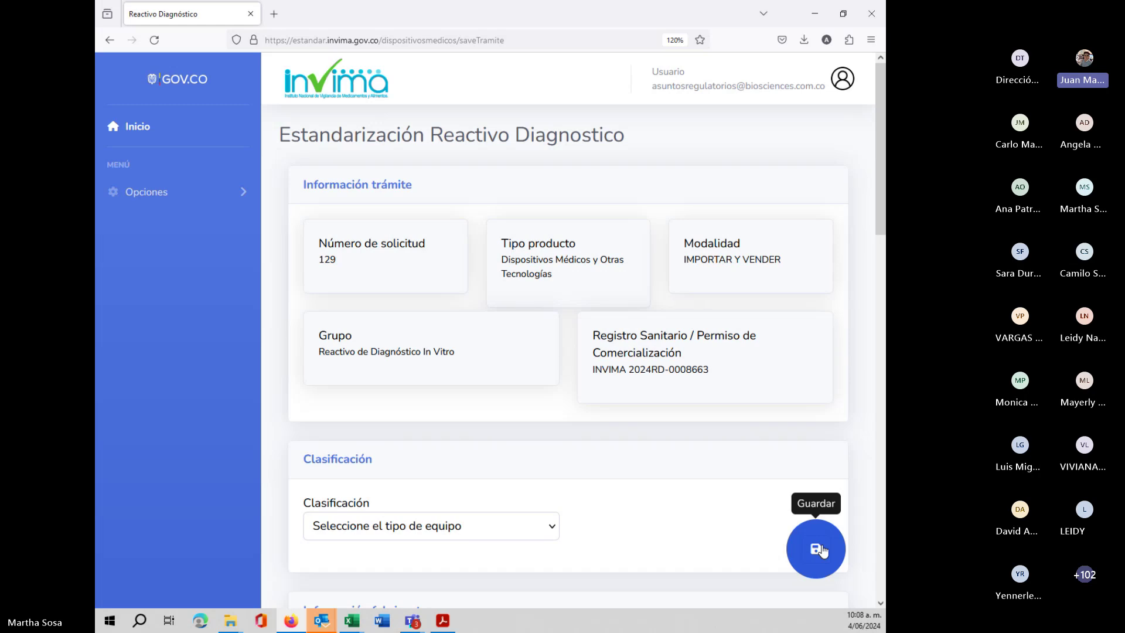
click(819, 549)
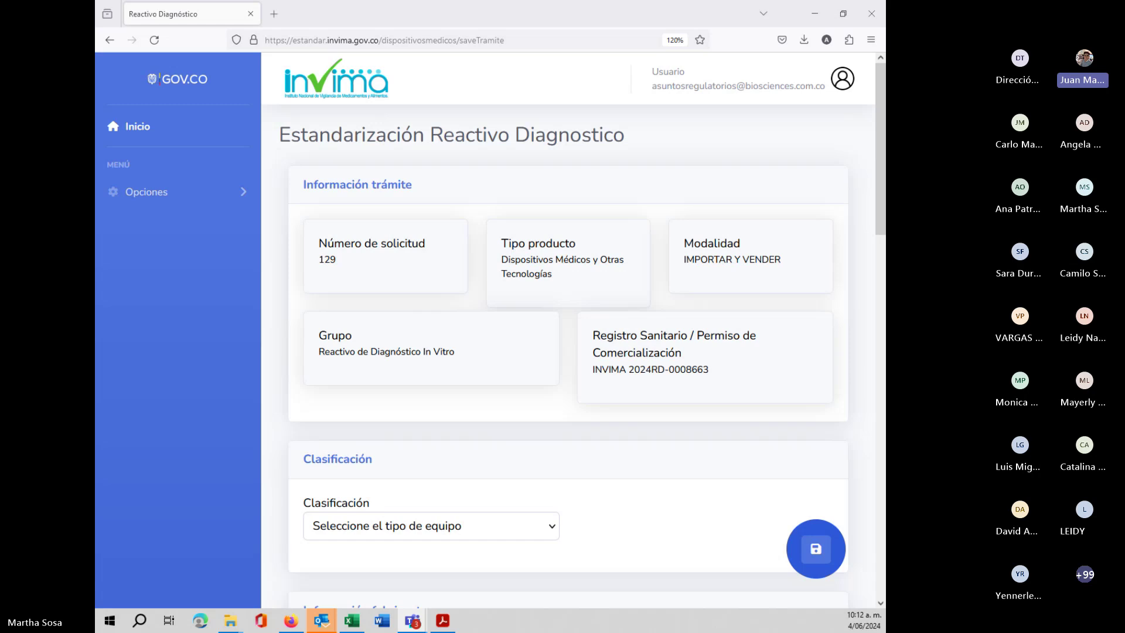
Step: Switch to the Teams meeting window and stop sharing the screen with 'Dejar de compartir'
key(alt+Tab)
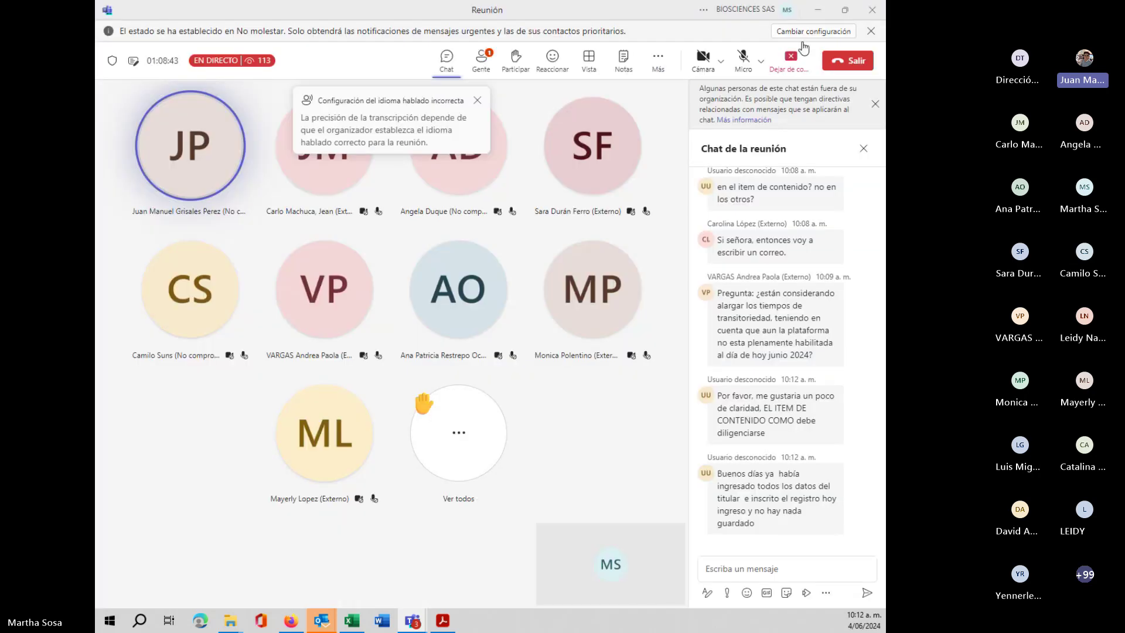
click(791, 61)
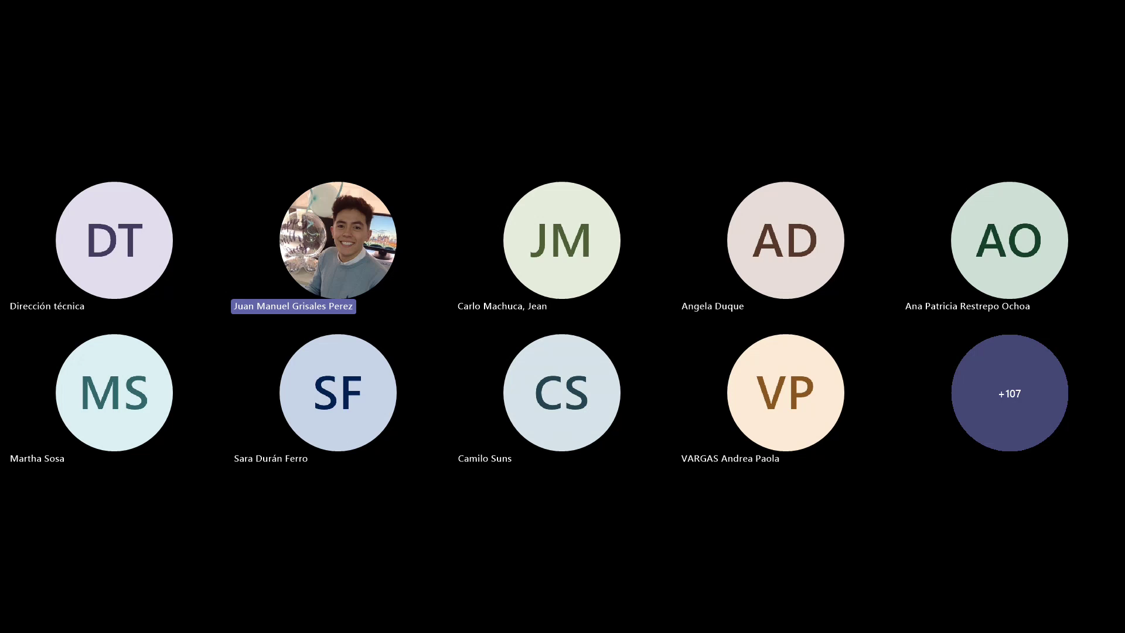
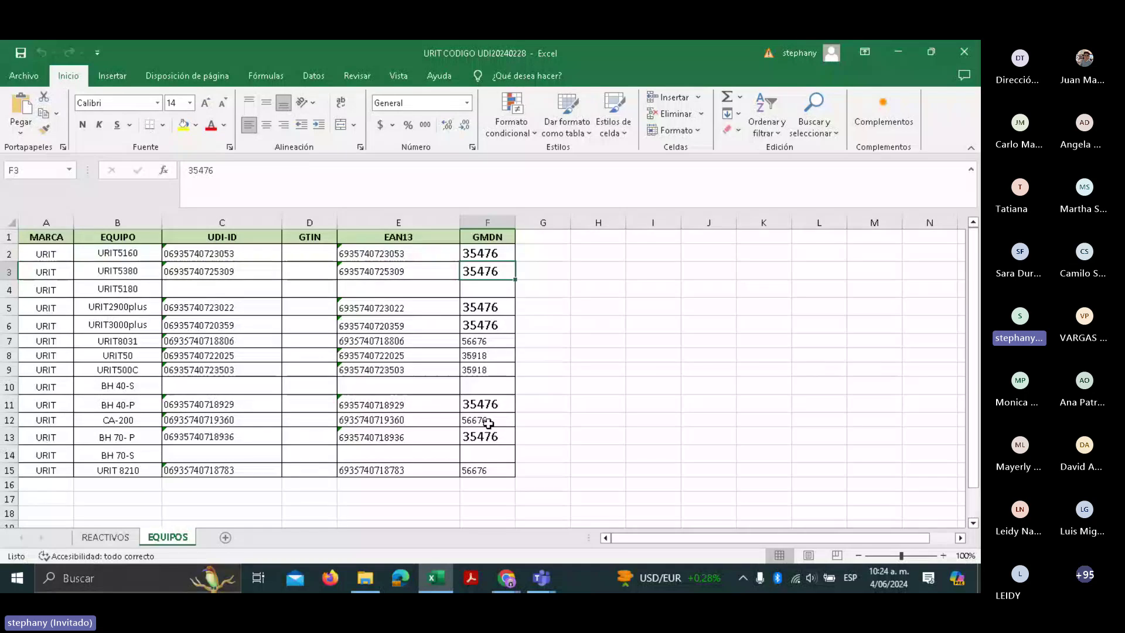
Step: Minimize the UDI Excel workbook and switch back to the 'Inicio aplicativo DPES' browser window
click(898, 51)
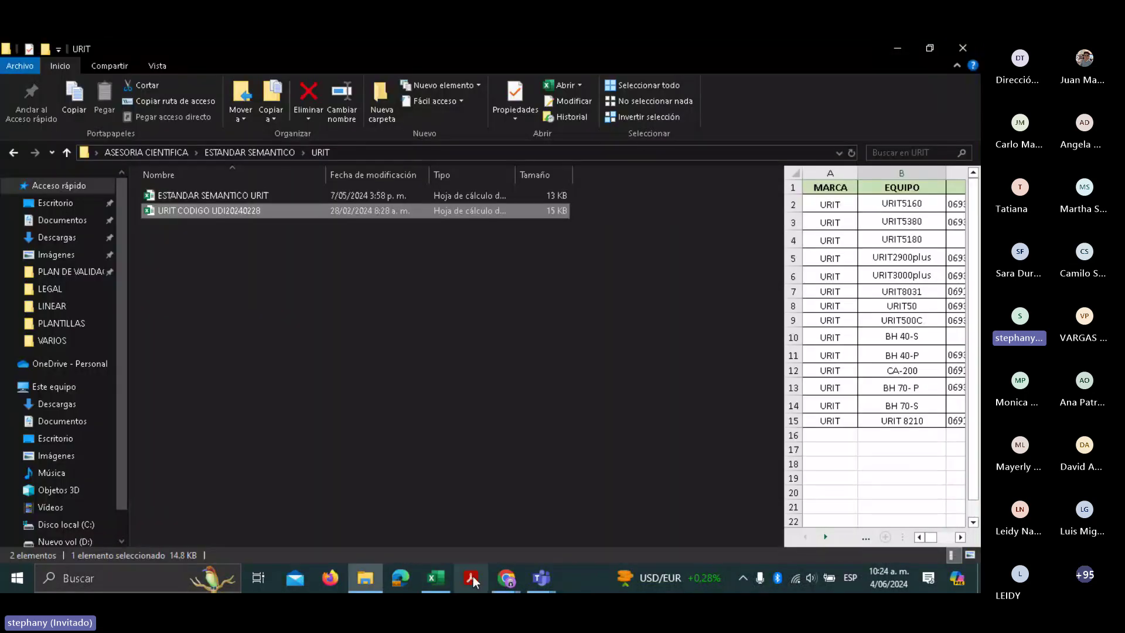
mouse_move(505, 578)
click(580, 530)
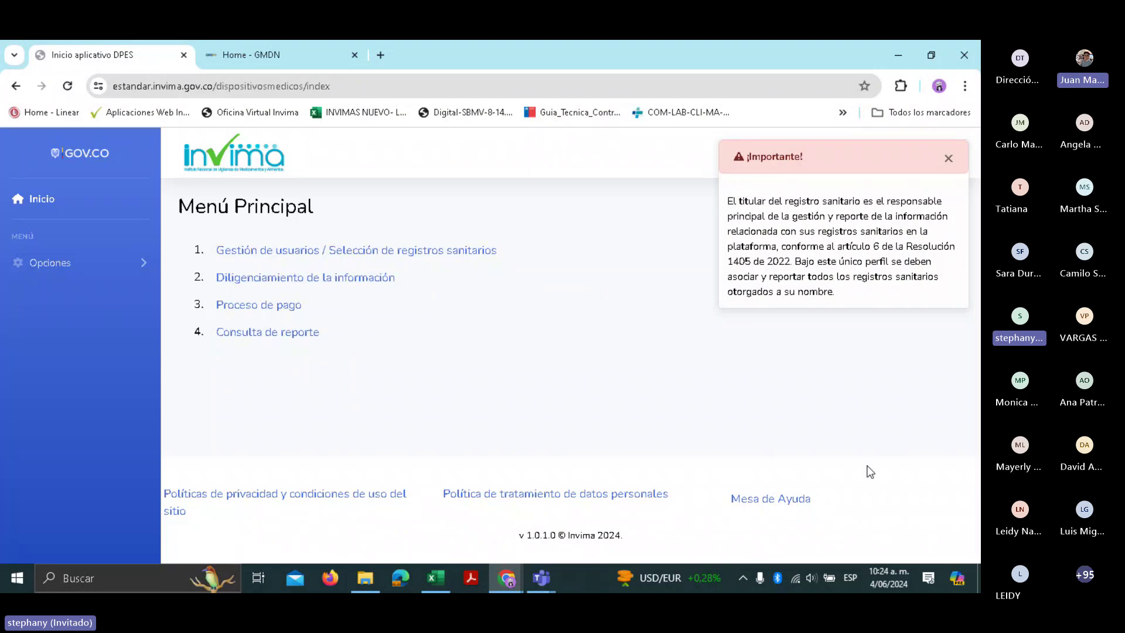
click(947, 159)
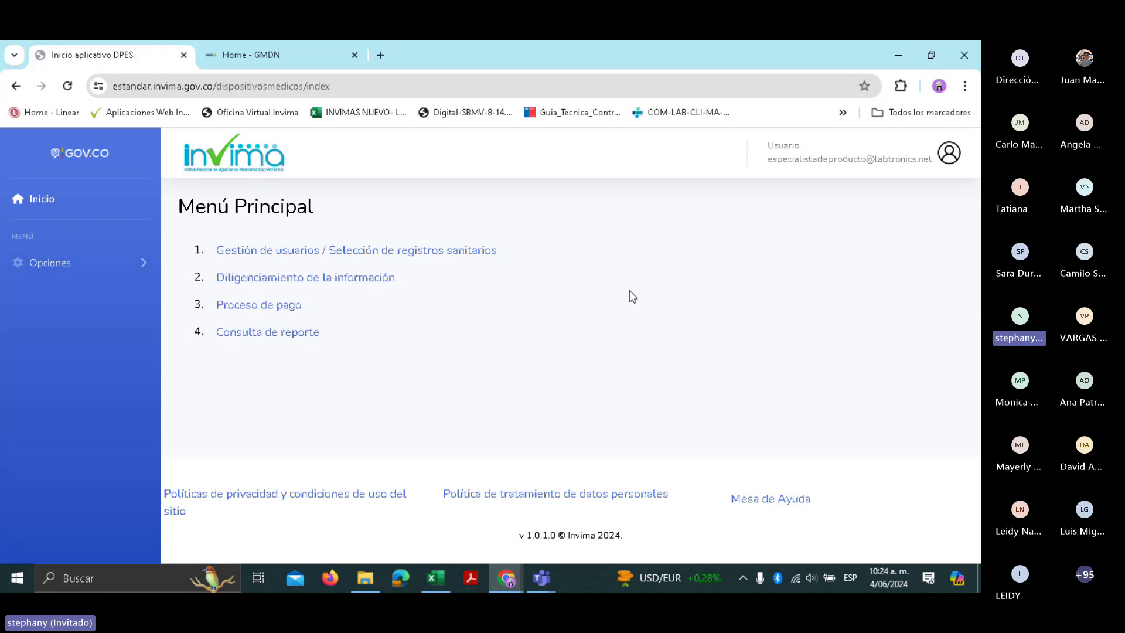
click(808, 159)
click(890, 196)
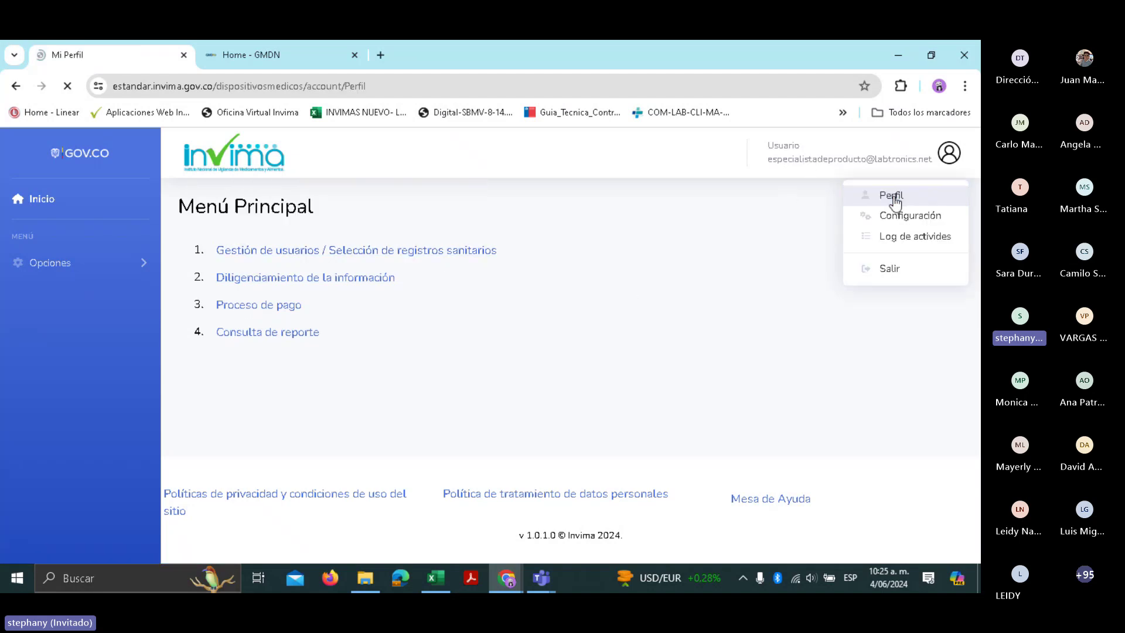
scroll(504, 380, down, 2)
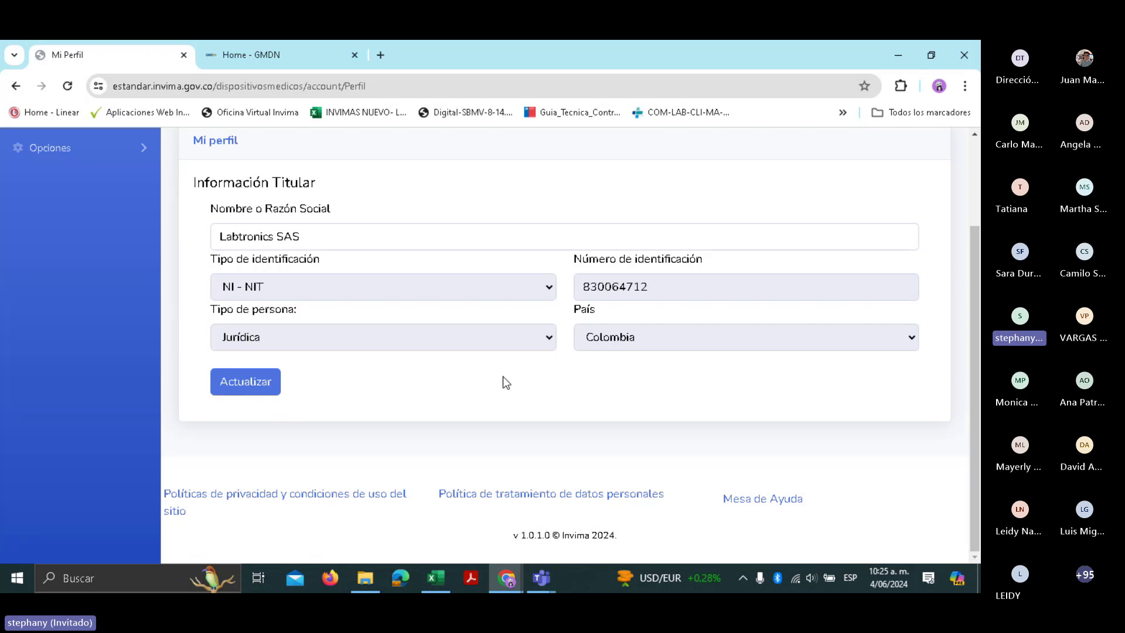
scroll(506, 382, up, 1)
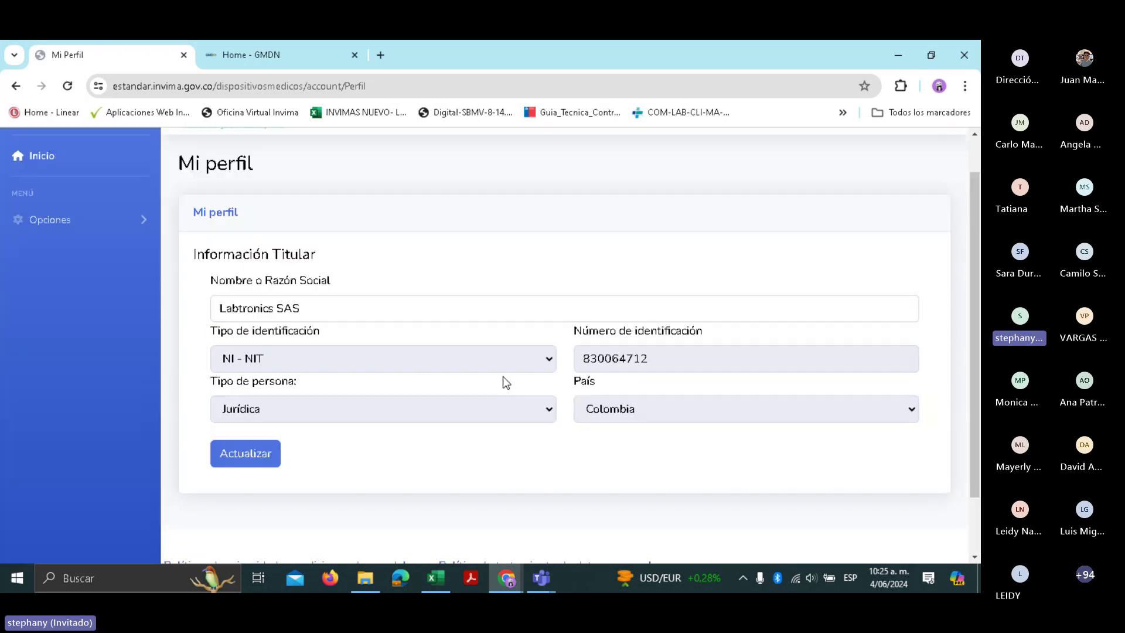
click(36, 155)
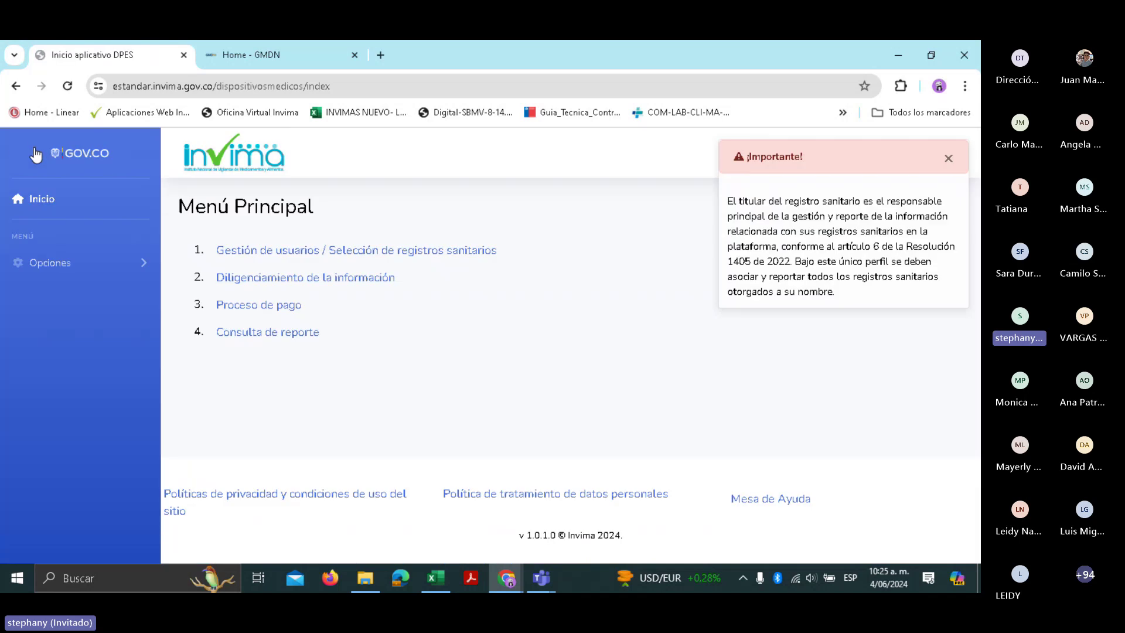
Step: Open Gestión de usuarios / Selección de registros sanitarios and focus the Expediente search box
click(302, 252)
scroll(386, 365, down, 1)
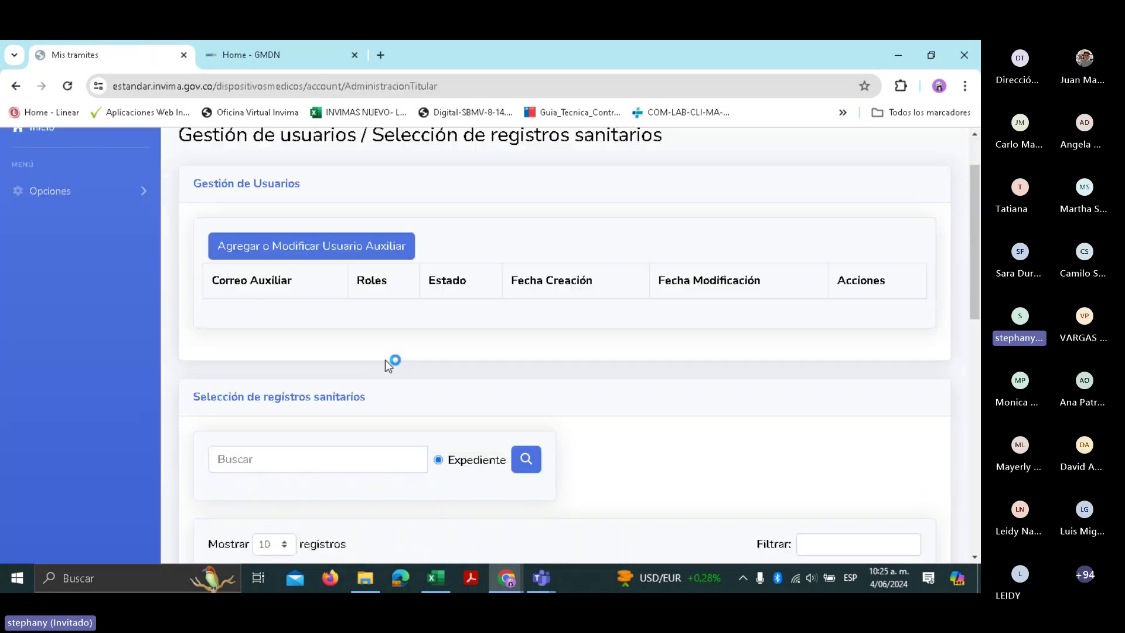
scroll(388, 365, down, 1)
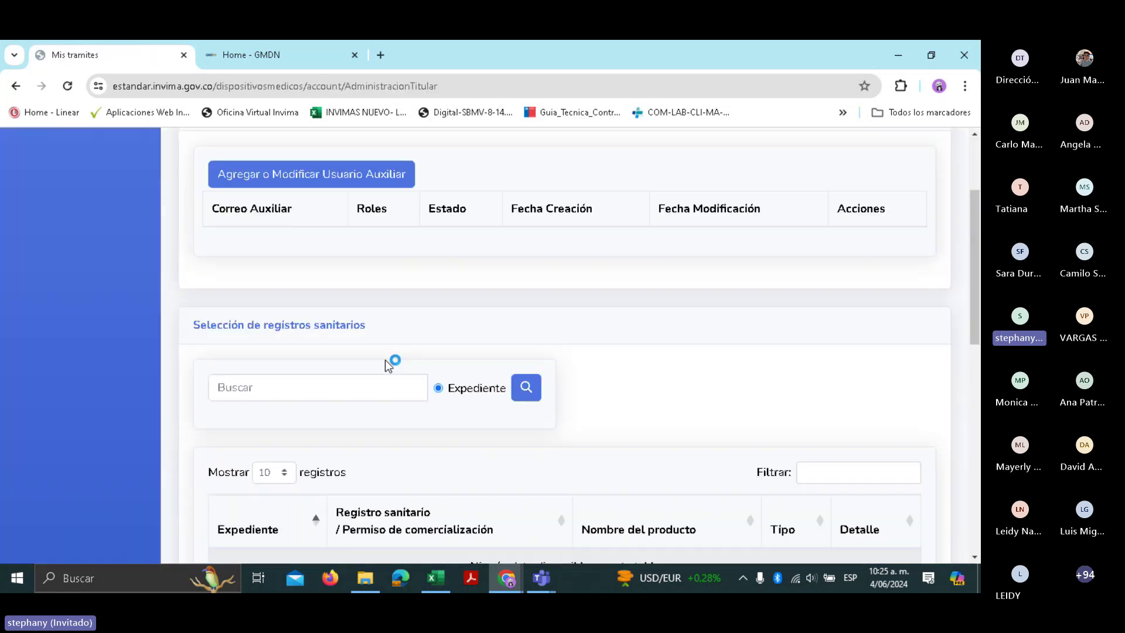
click(319, 393)
Step: Look up expediente number 20279991 in 2024DM_0028826.pdf, then return to the INVIMA selection page
click(506, 577)
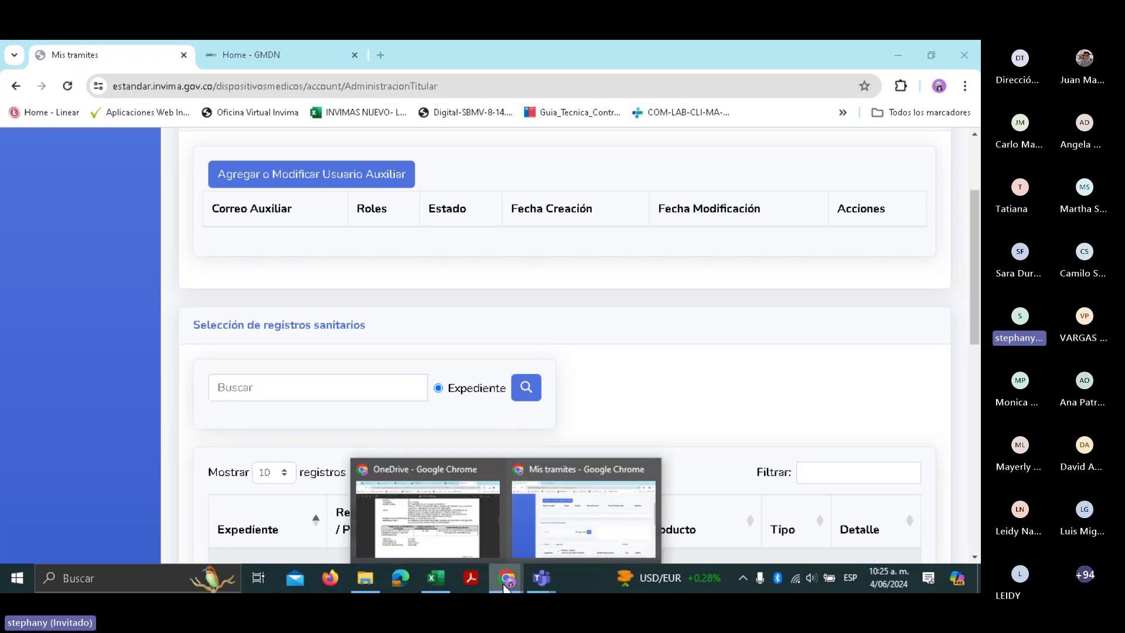
click(441, 542)
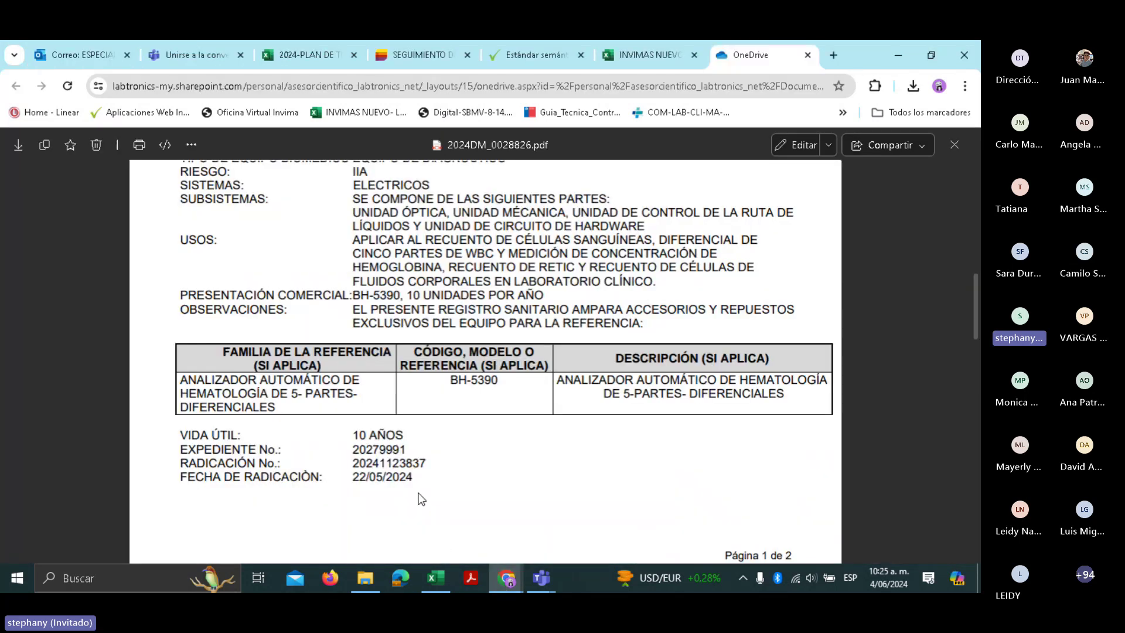
drag(405, 449, 353, 449)
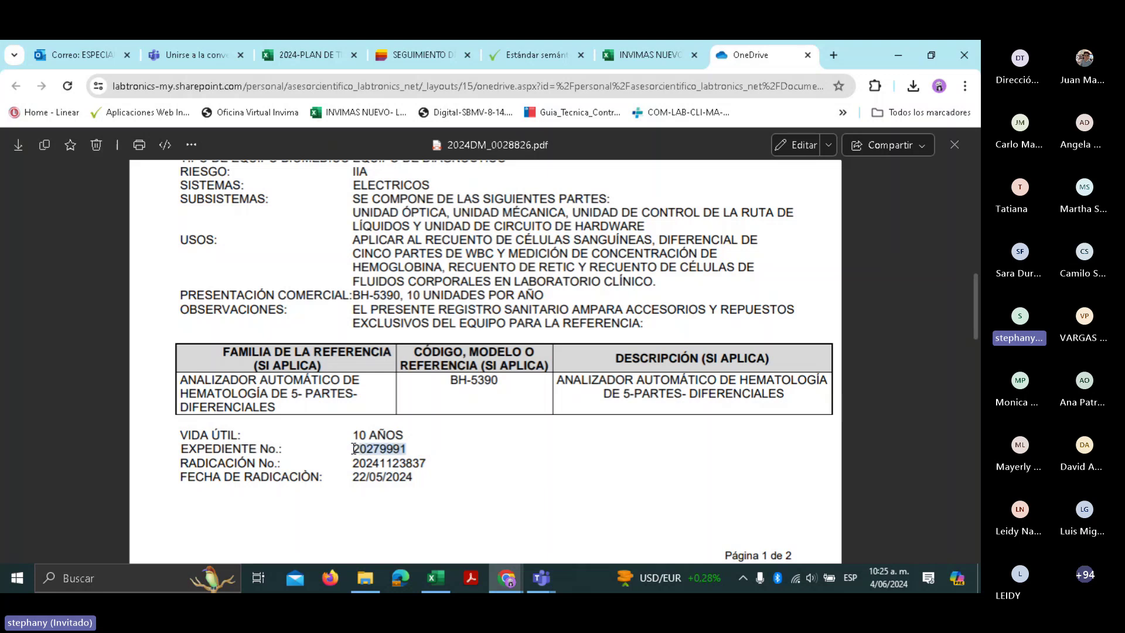
click(406, 450)
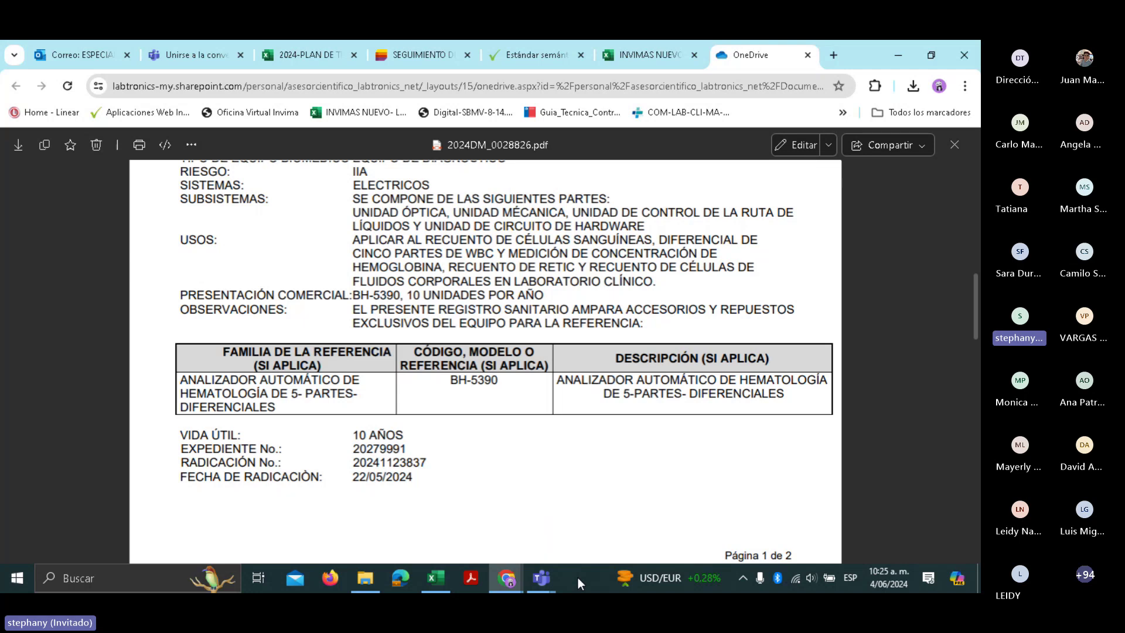
click(506, 578)
click(577, 546)
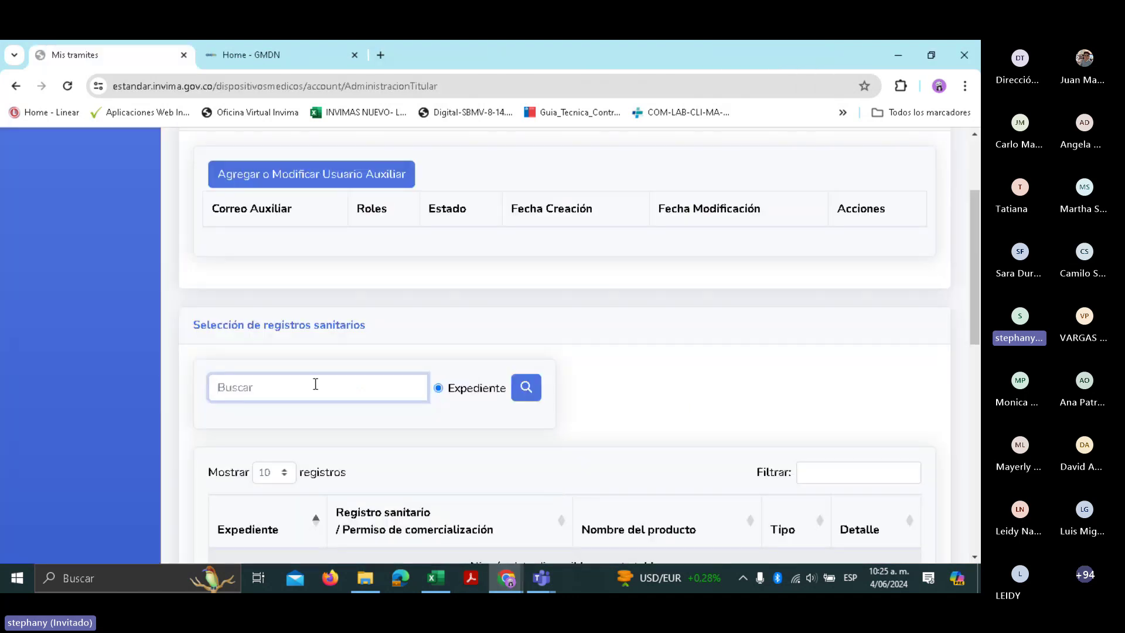
Step: Search for expediente 20279991, correcting the mistyped 2027991 entry
text(2027991)
click(512, 390)
scroll(509, 401, down, 3)
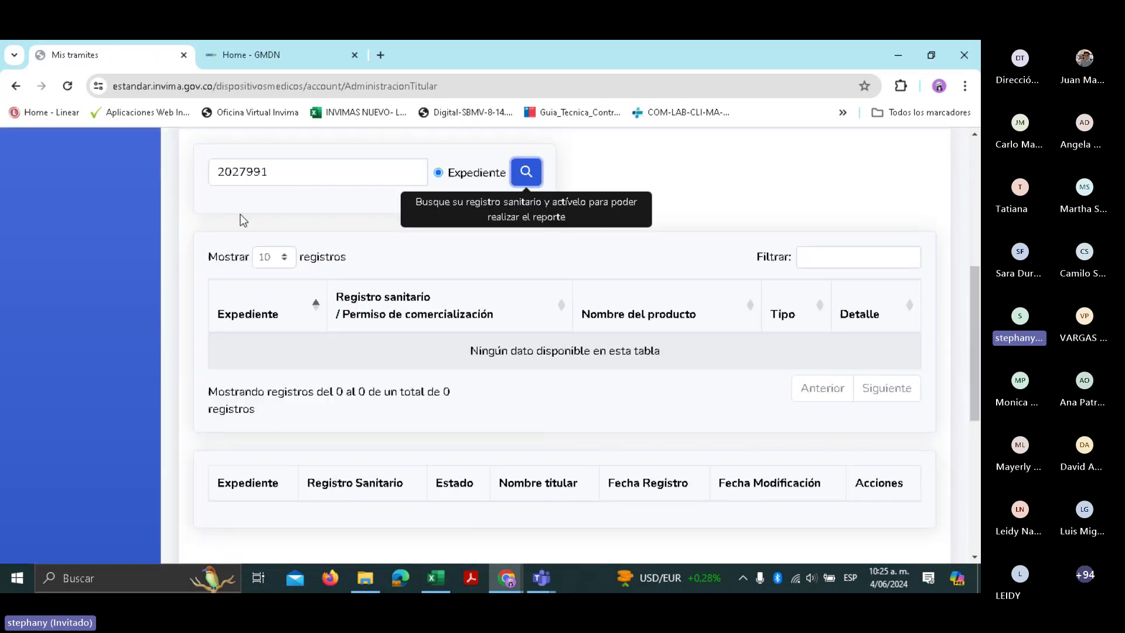
click(260, 174)
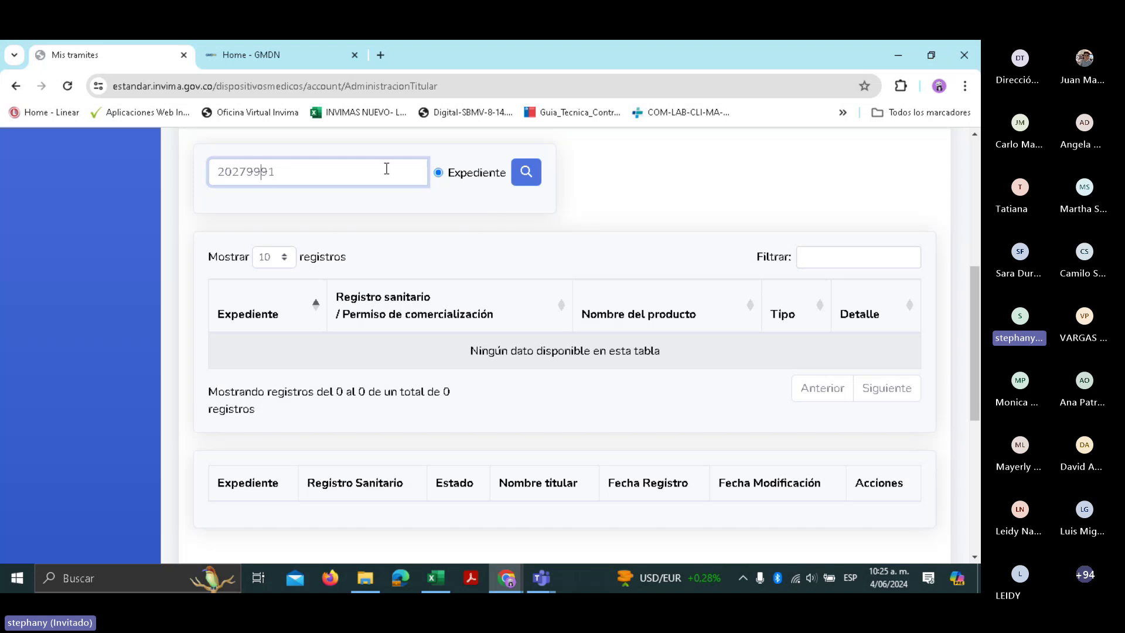
click(527, 172)
scroll(533, 246, down, 1)
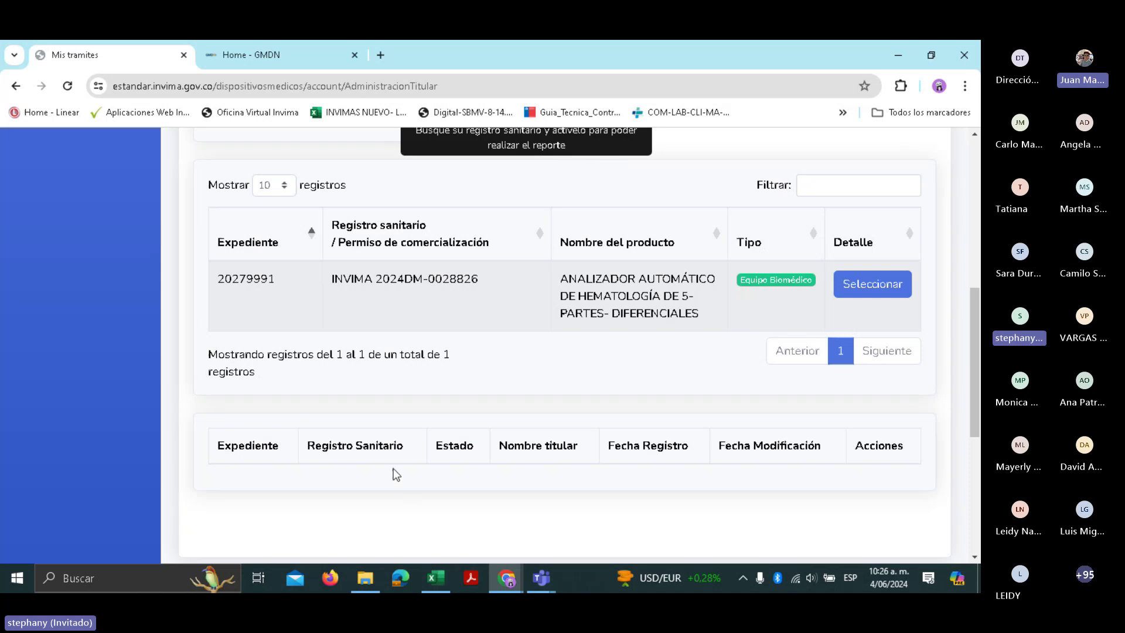
scroll(393, 468, up, 1)
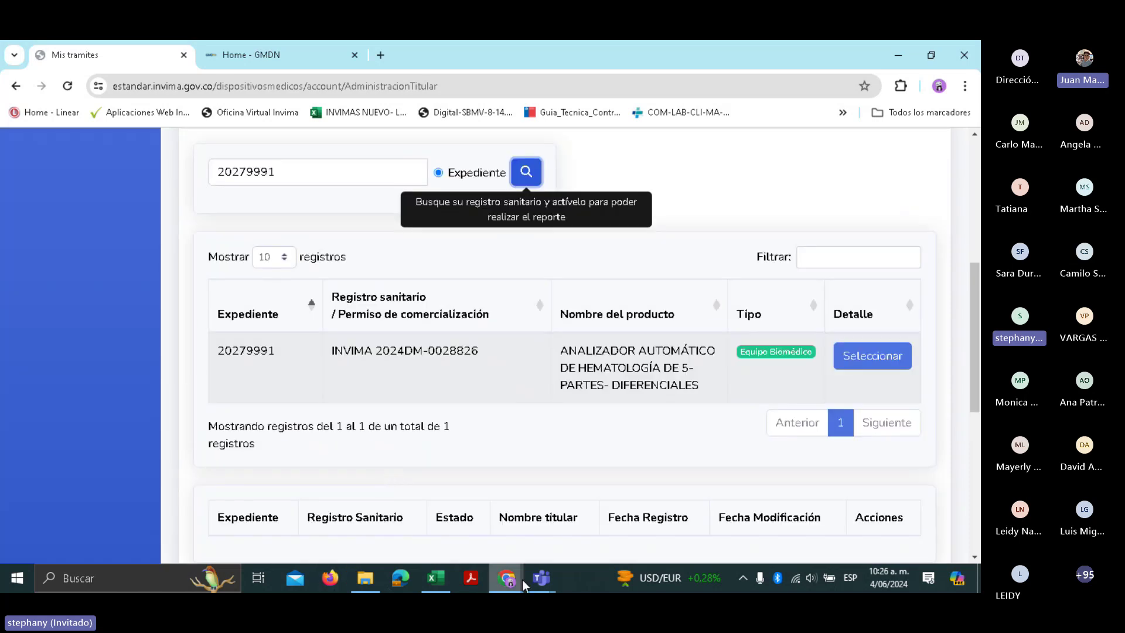
Step: Compare the INVIMA 2024DM-0028826 result with the PDF side by side, then maximize INVIMA
mouse_move(507, 579)
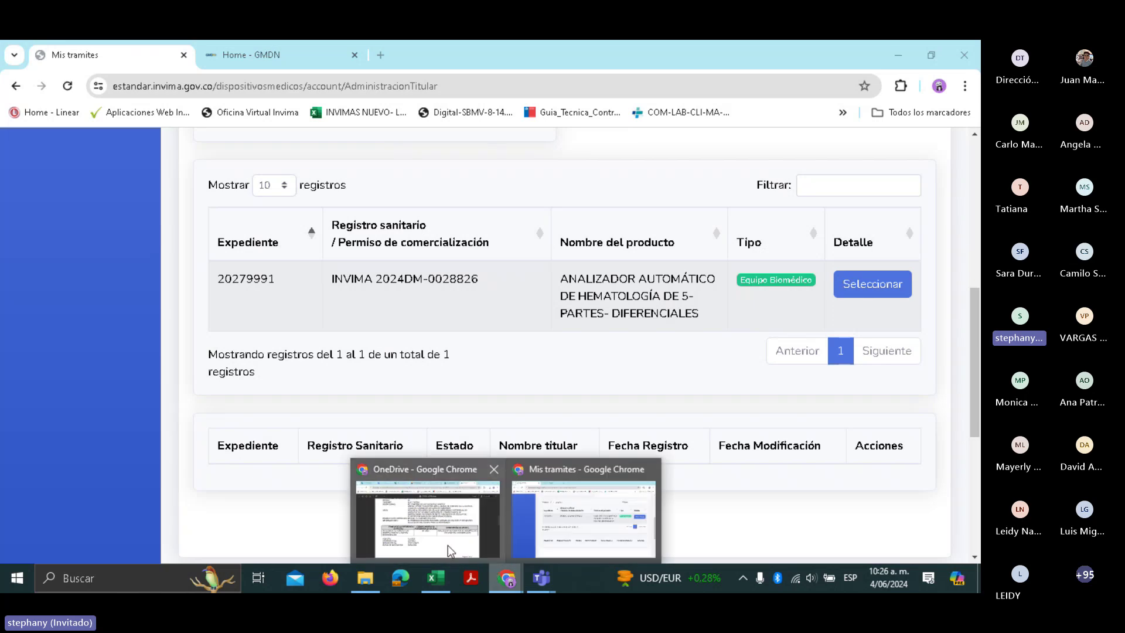
click(447, 544)
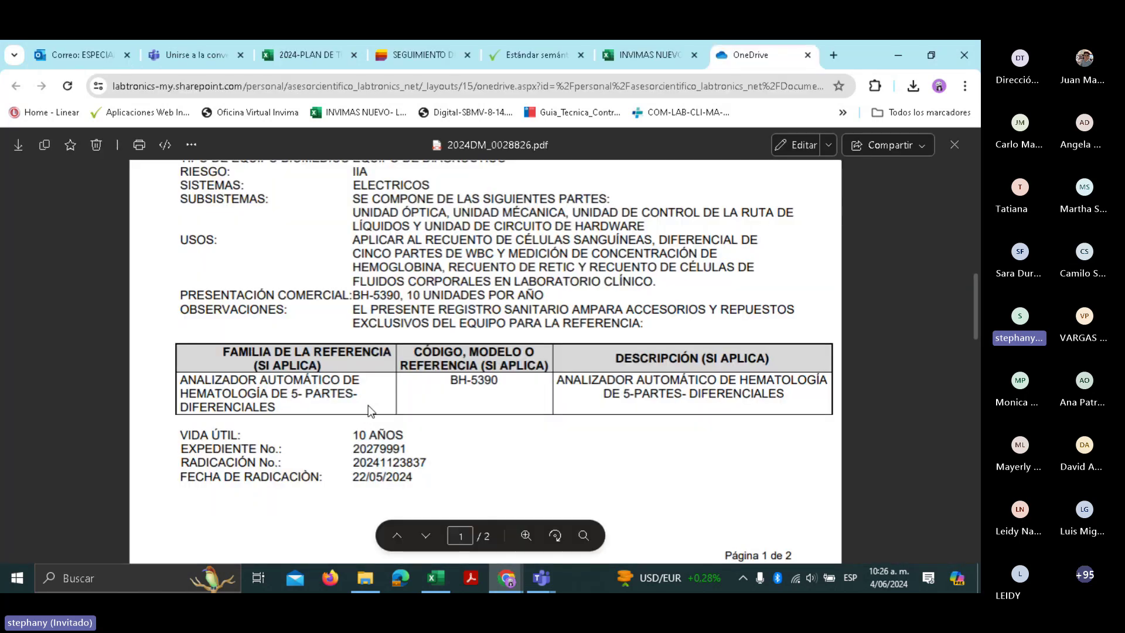
scroll(367, 405, up, 1)
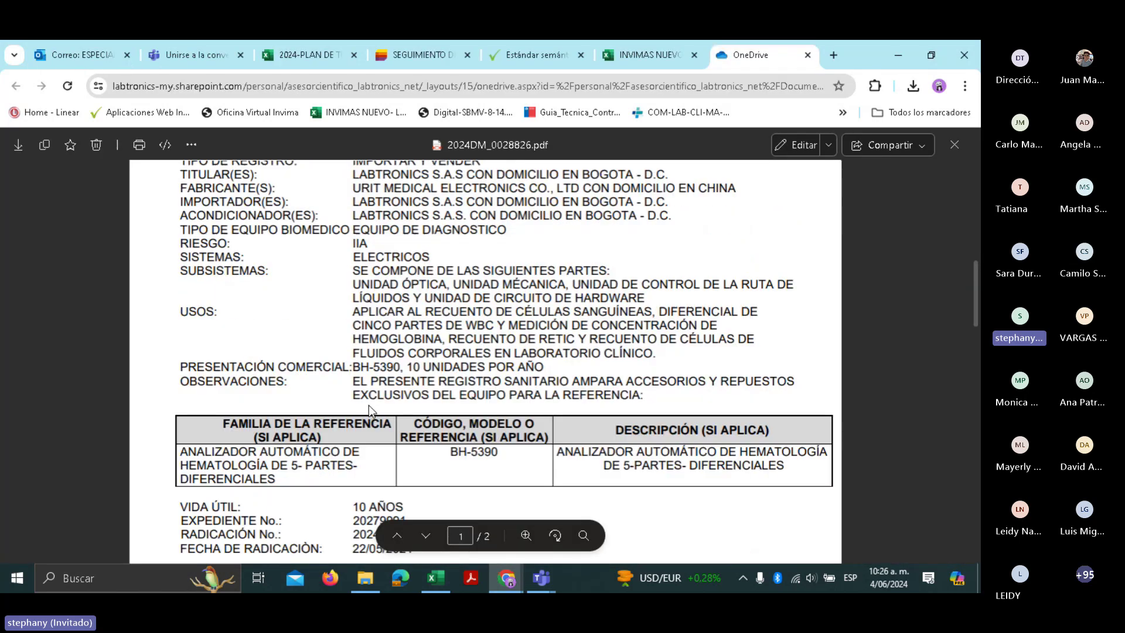
click(931, 54)
click(930, 54)
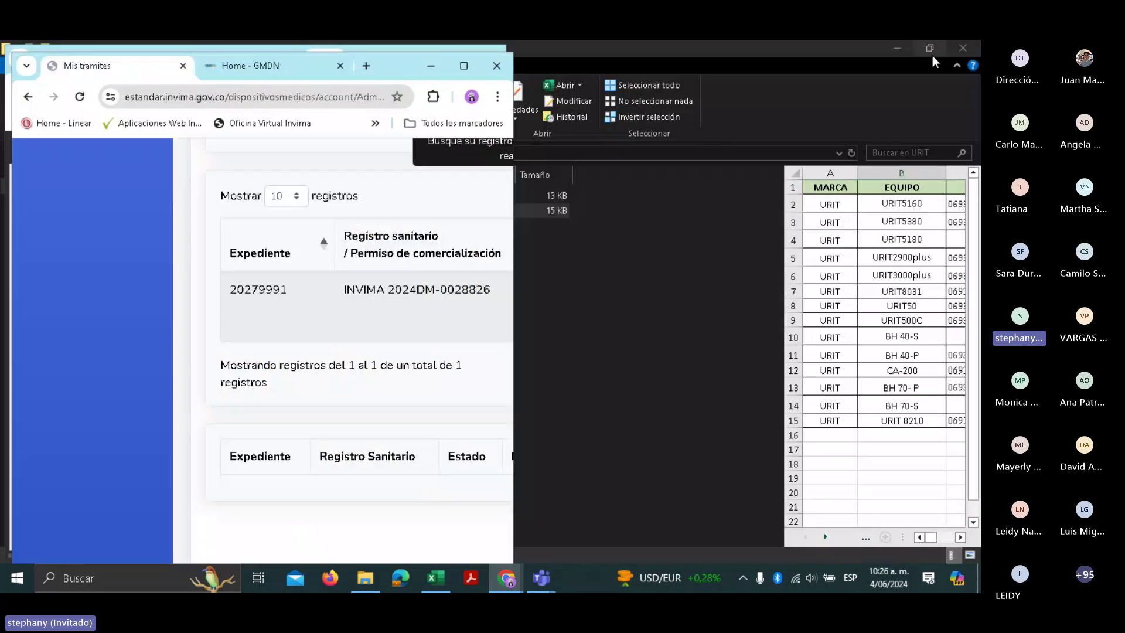
drag(403, 68, 862, 57)
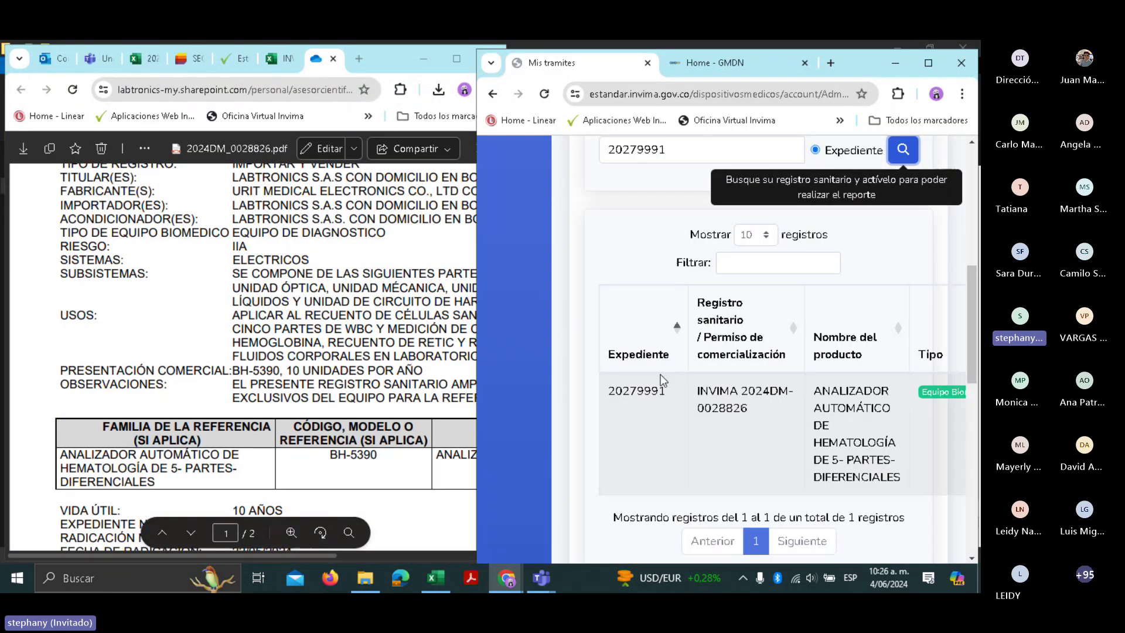
scroll(314, 455, up, 3)
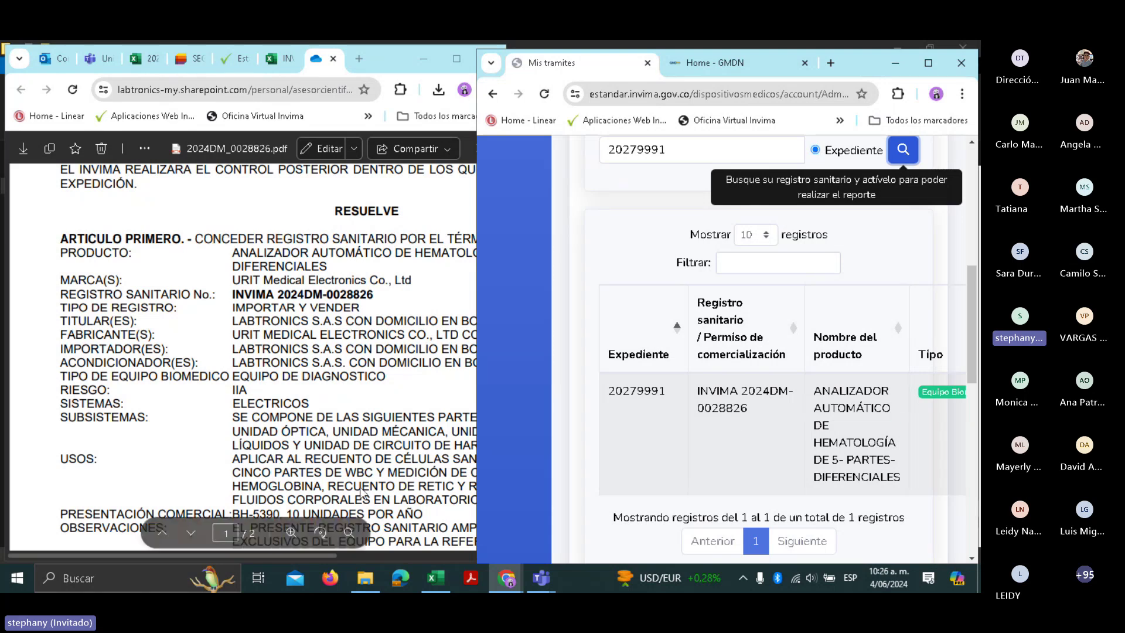
scroll(362, 493, down, 5)
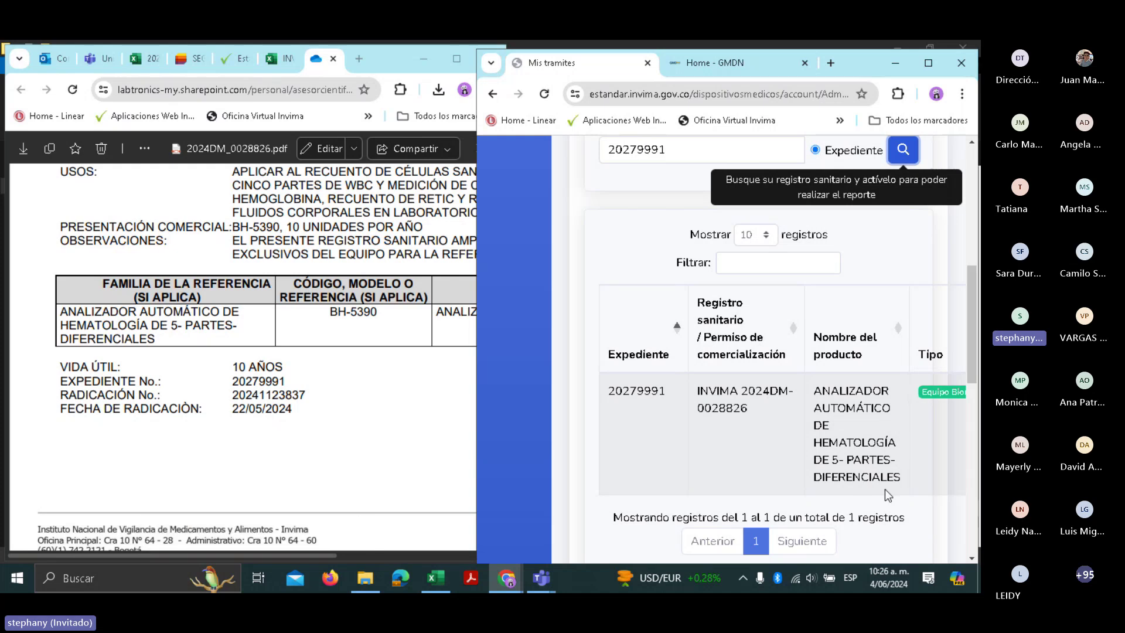
click(929, 64)
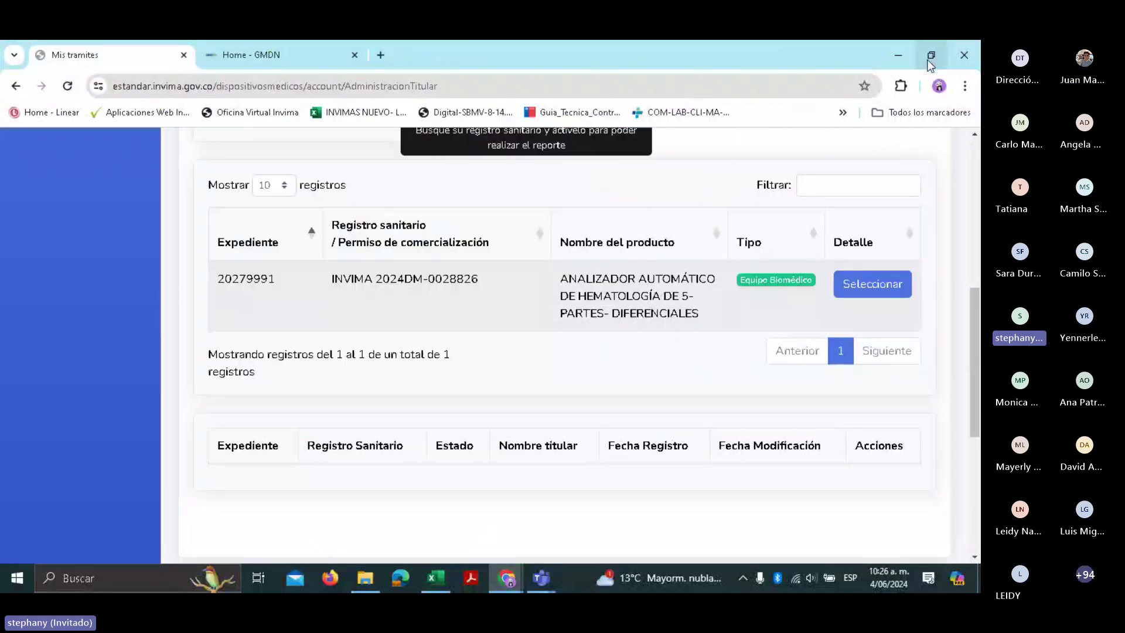
Step: Select the 2024DM-0028826 result row, check it is ACTIVO from 04-06-2024, and return home
click(874, 285)
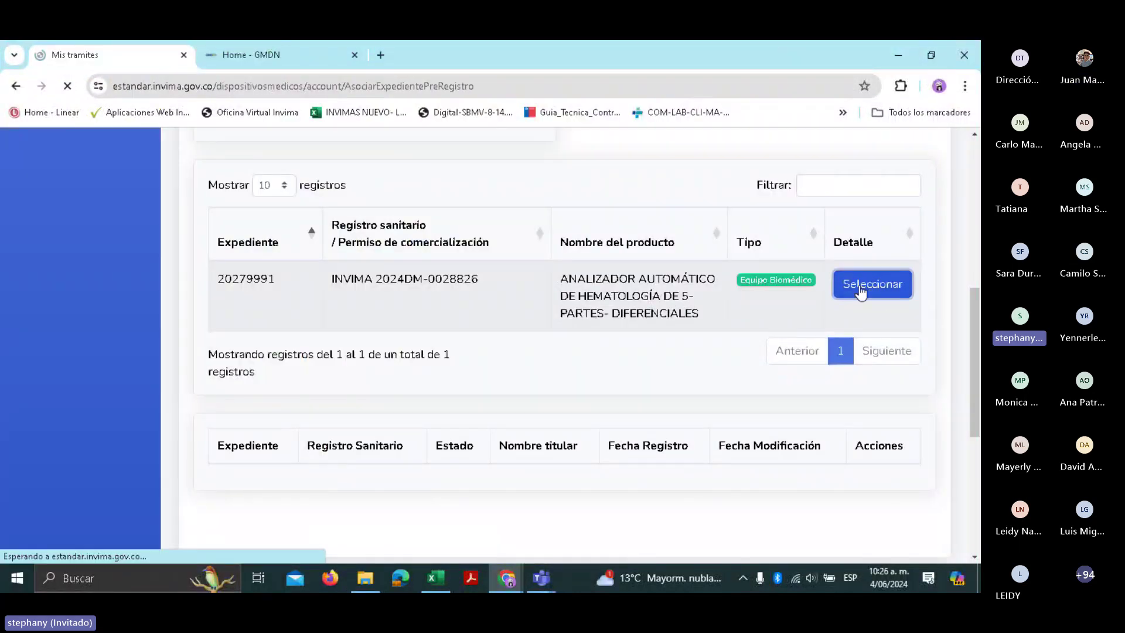
scroll(592, 465, down, 3)
scroll(592, 462, down, 6)
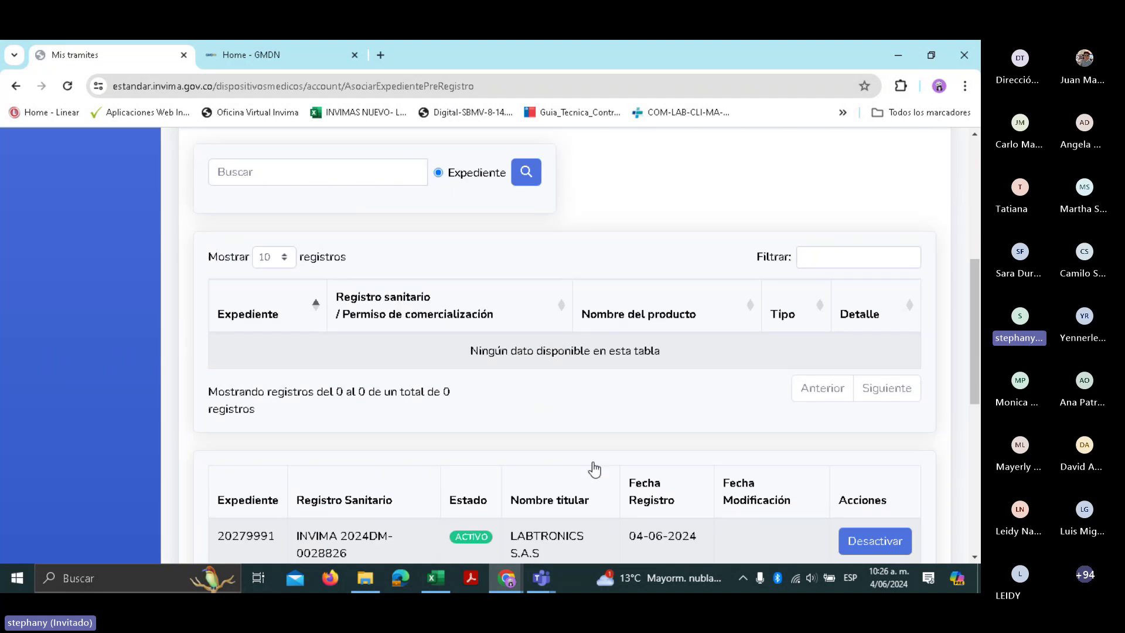
scroll(590, 425, down, 2)
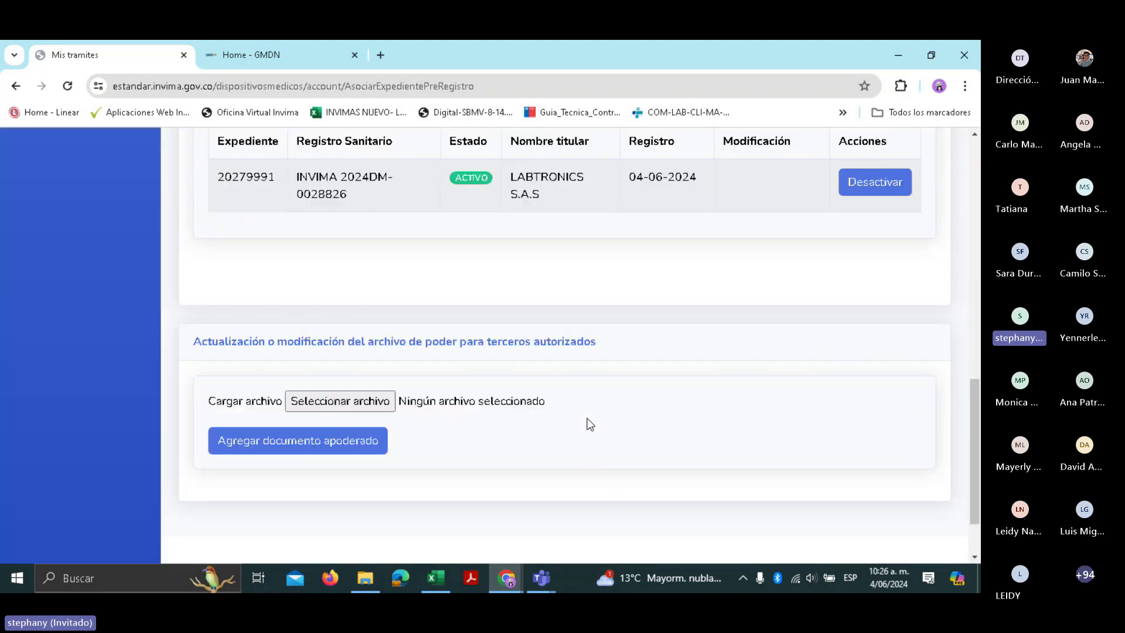
scroll(588, 422, up, 1)
scroll(588, 420, up, 5)
scroll(588, 418, up, 6)
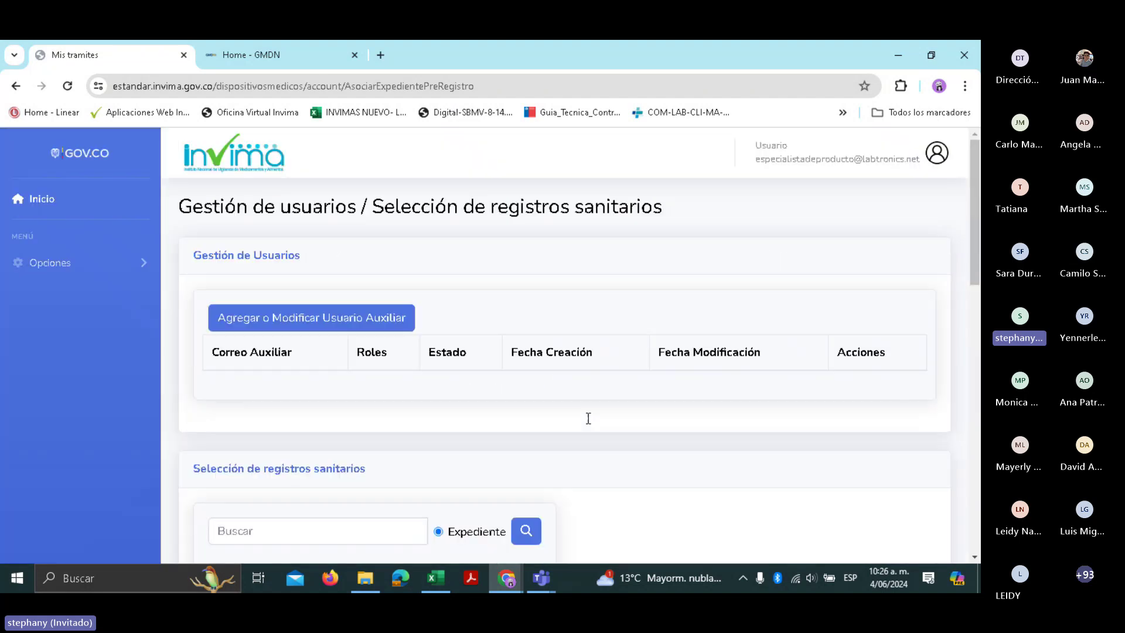
click(40, 202)
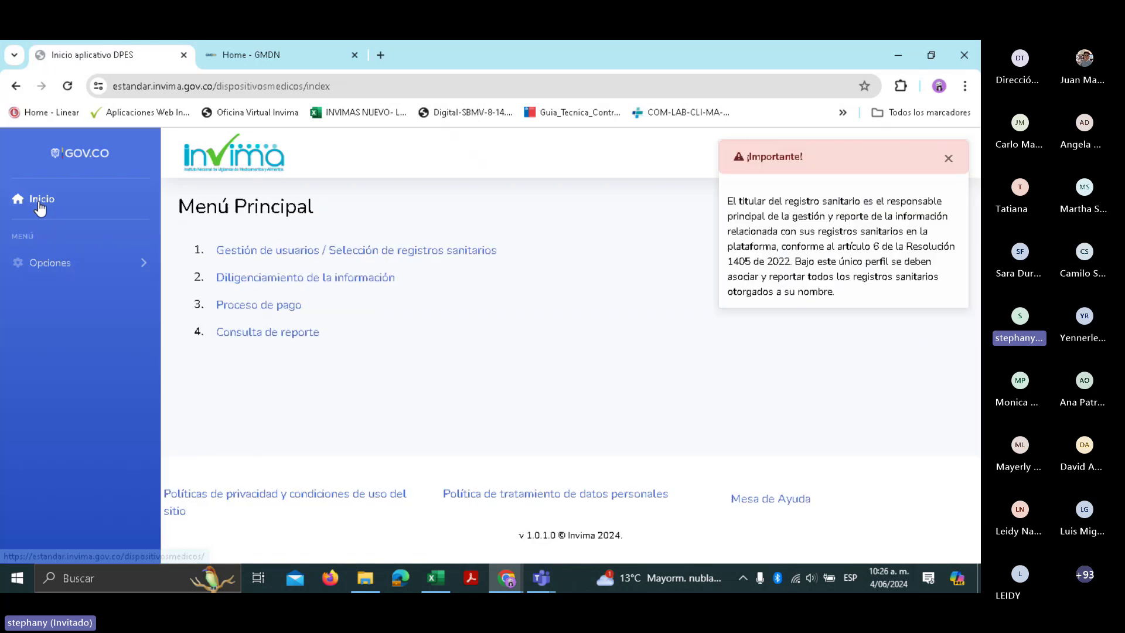
Step: Open Diligenciamiento and the 5-part hematology analyzer's Equipo Biomédico technical form
click(291, 278)
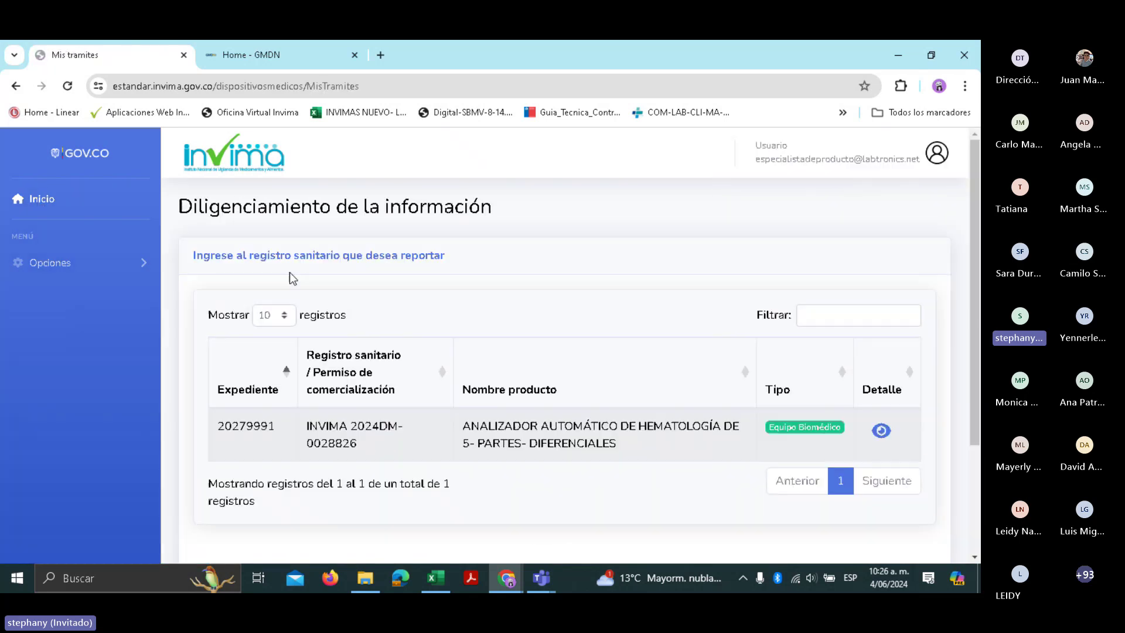
scroll(423, 410, down, 1)
scroll(423, 410, down, 1)
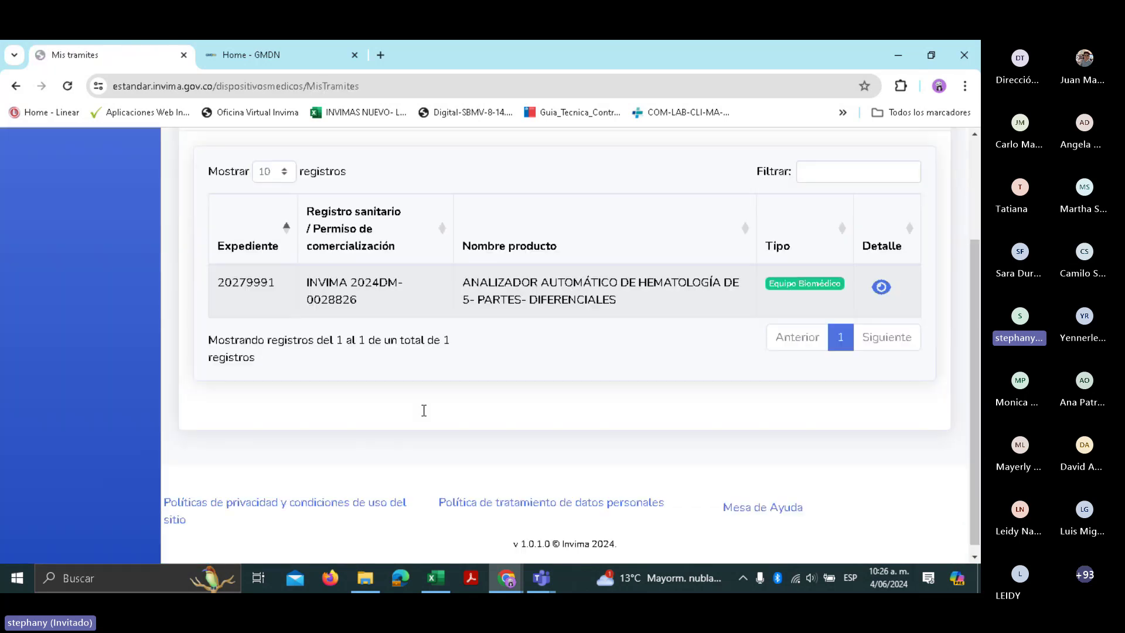
scroll(426, 416, up, 1)
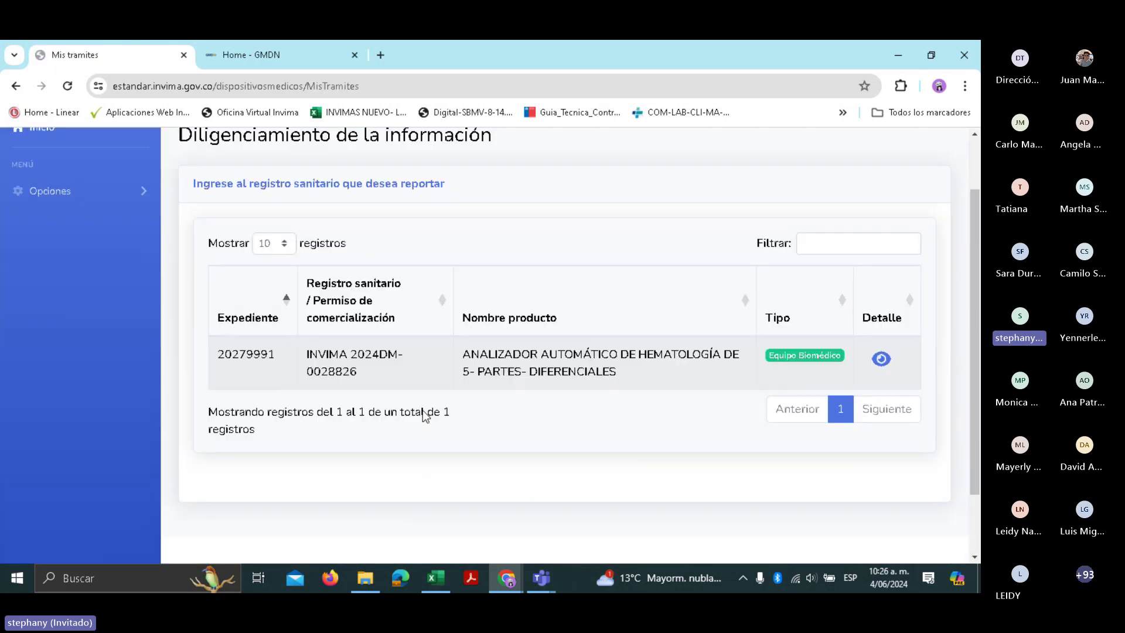
click(879, 360)
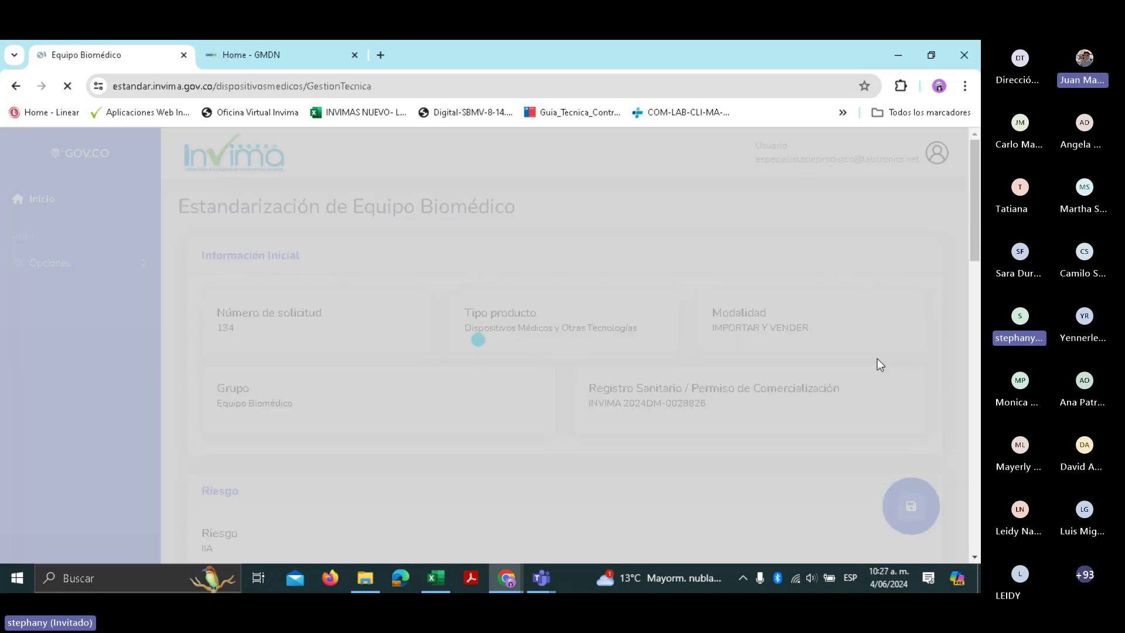
scroll(564, 379, down, 2)
scroll(563, 378, down, 1)
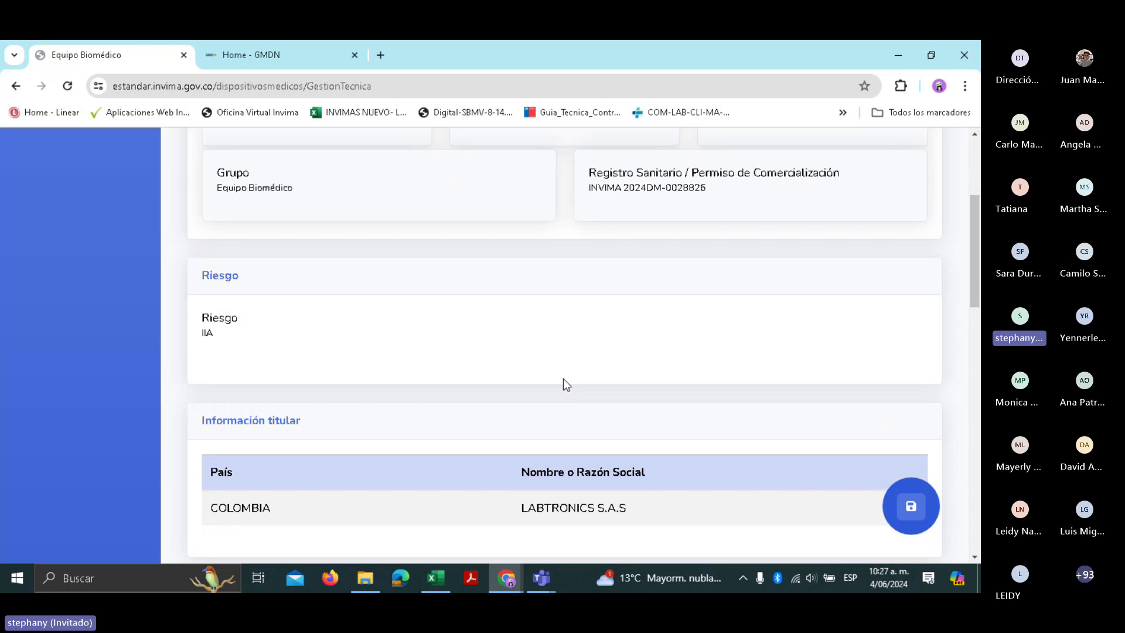
scroll(564, 379, up, 1)
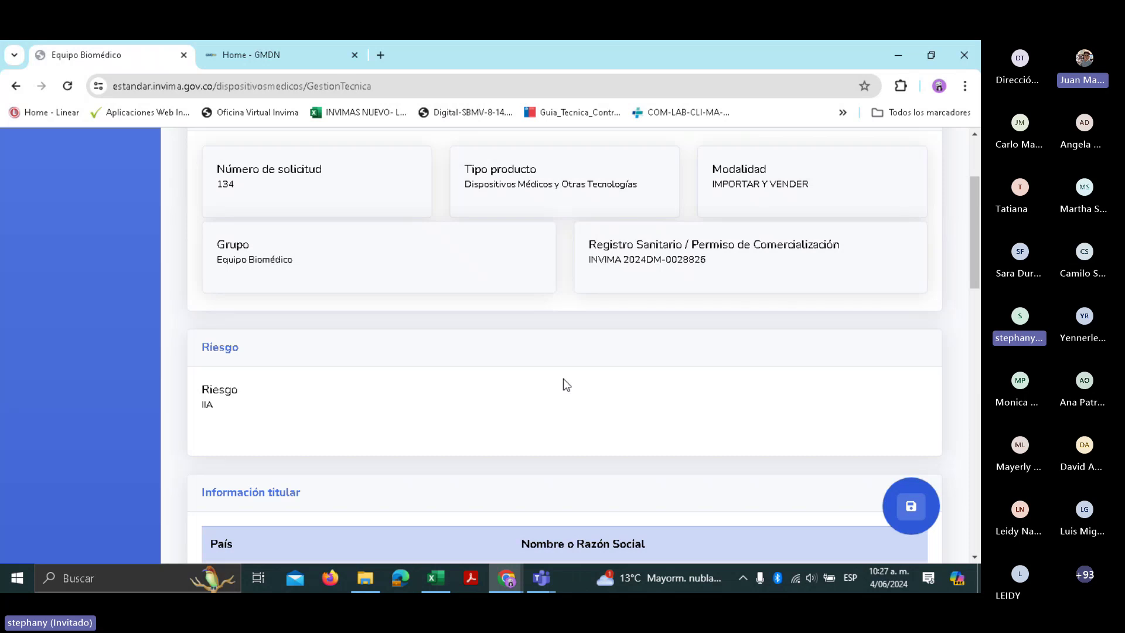
scroll(564, 378, down, 2)
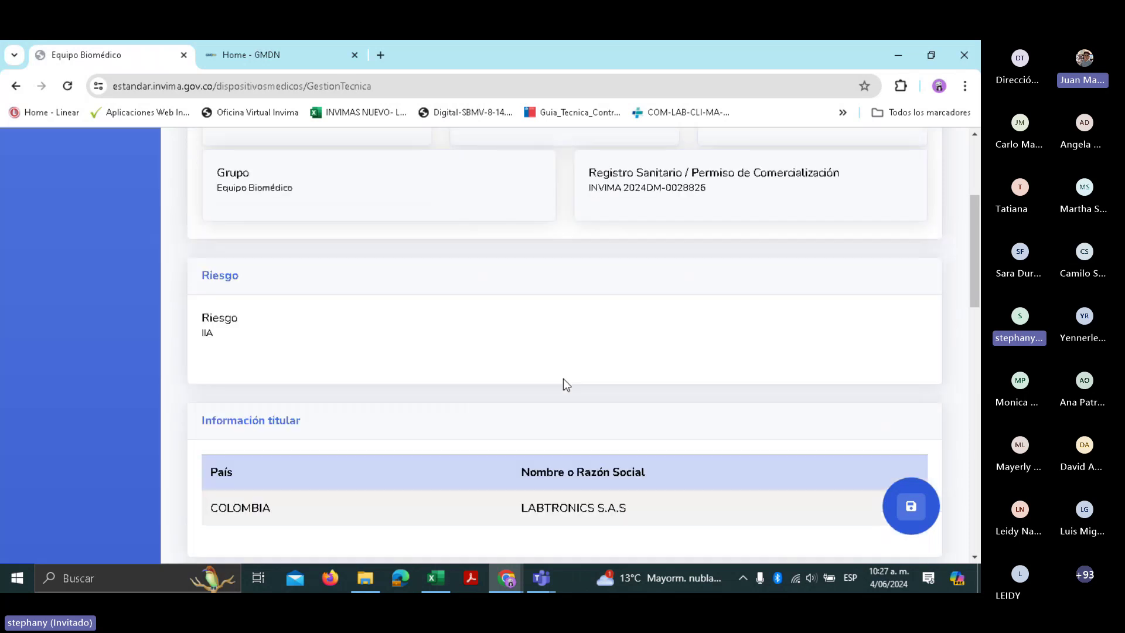
scroll(563, 378, up, 2)
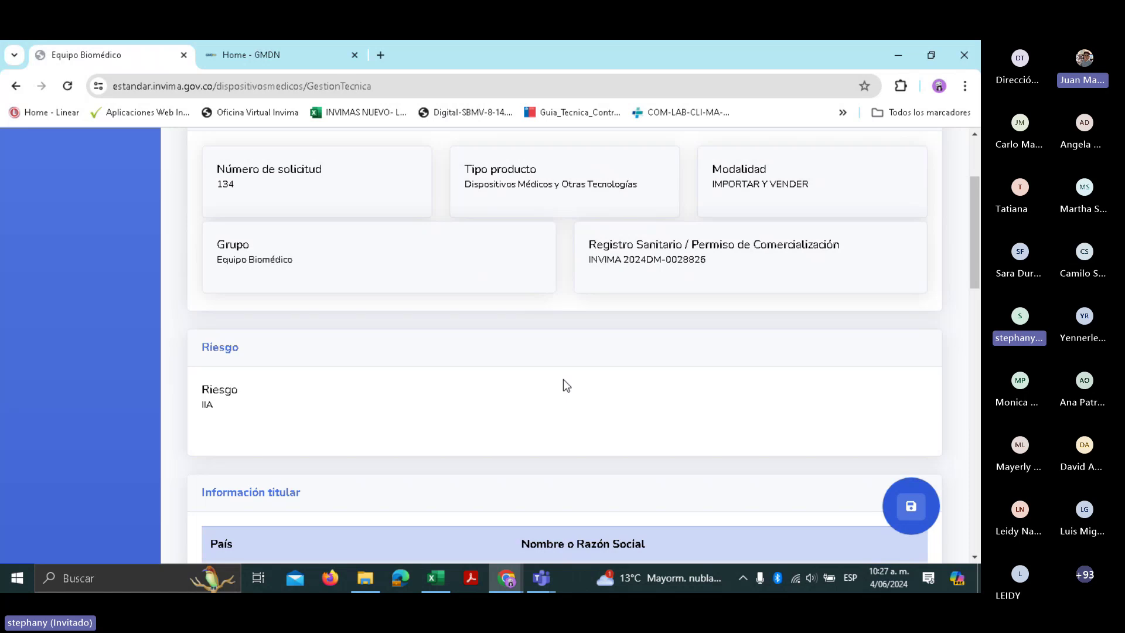
scroll(563, 379, down, 3)
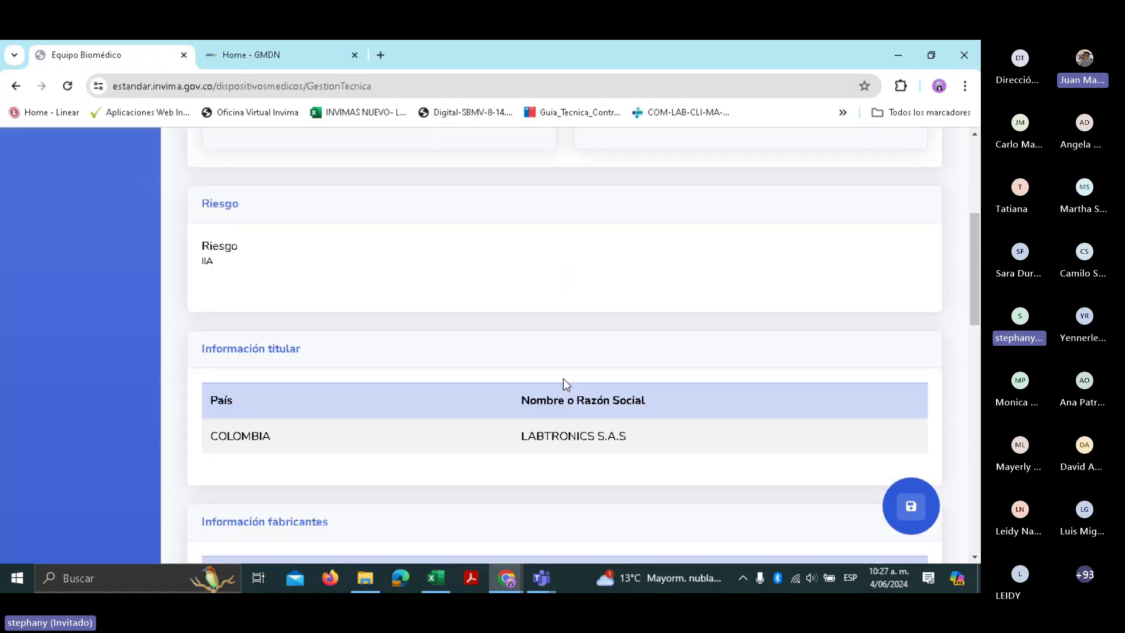
scroll(565, 384, up, 1)
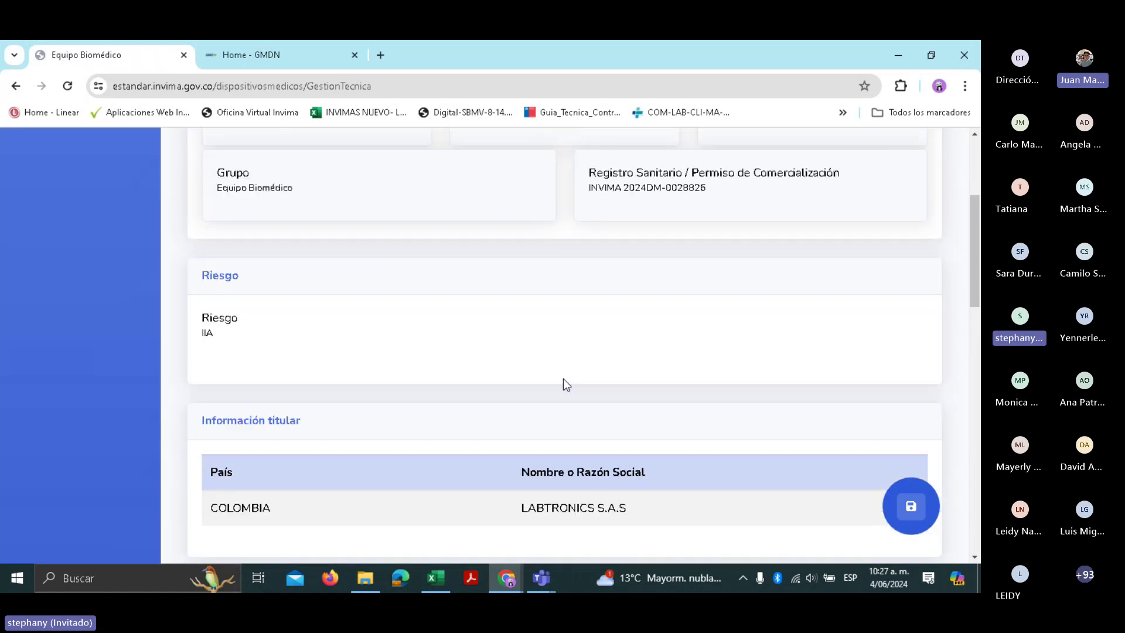
scroll(563, 380, down, 3)
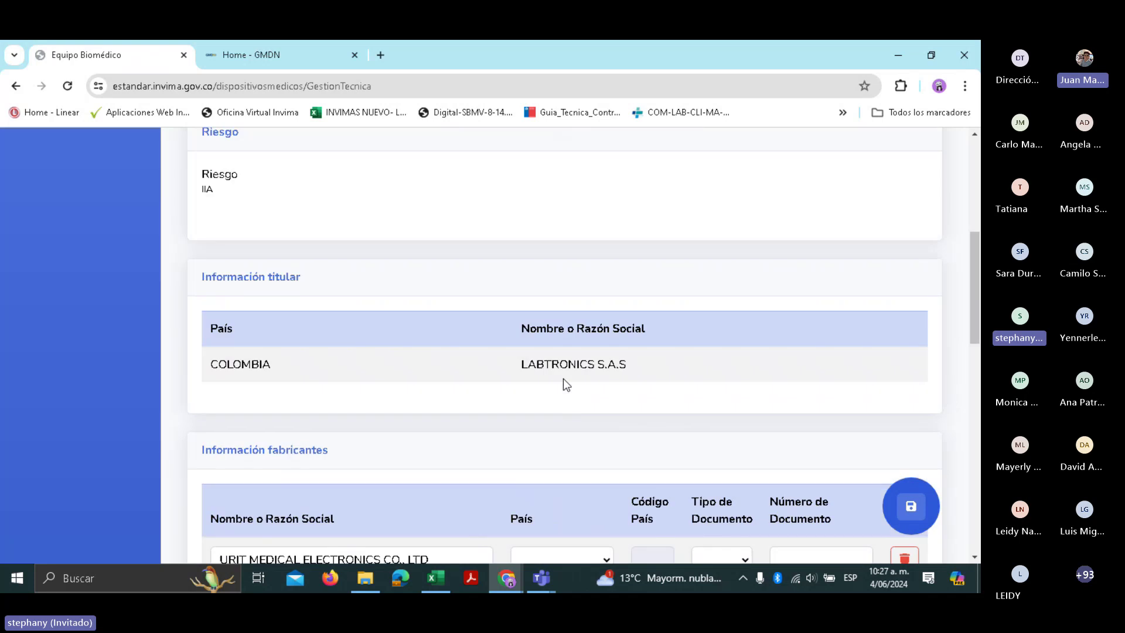
scroll(566, 384, down, 1)
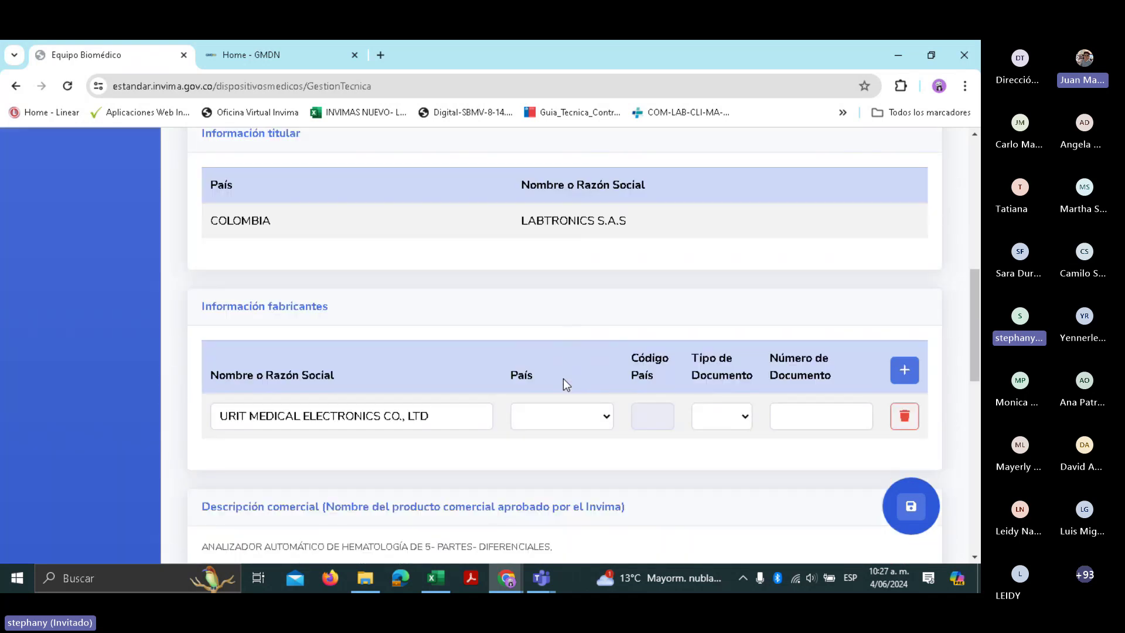
scroll(563, 379, down, 1)
Step: Set the manufacturer's country to Australia, document type DE, and enter its document number
click(608, 352)
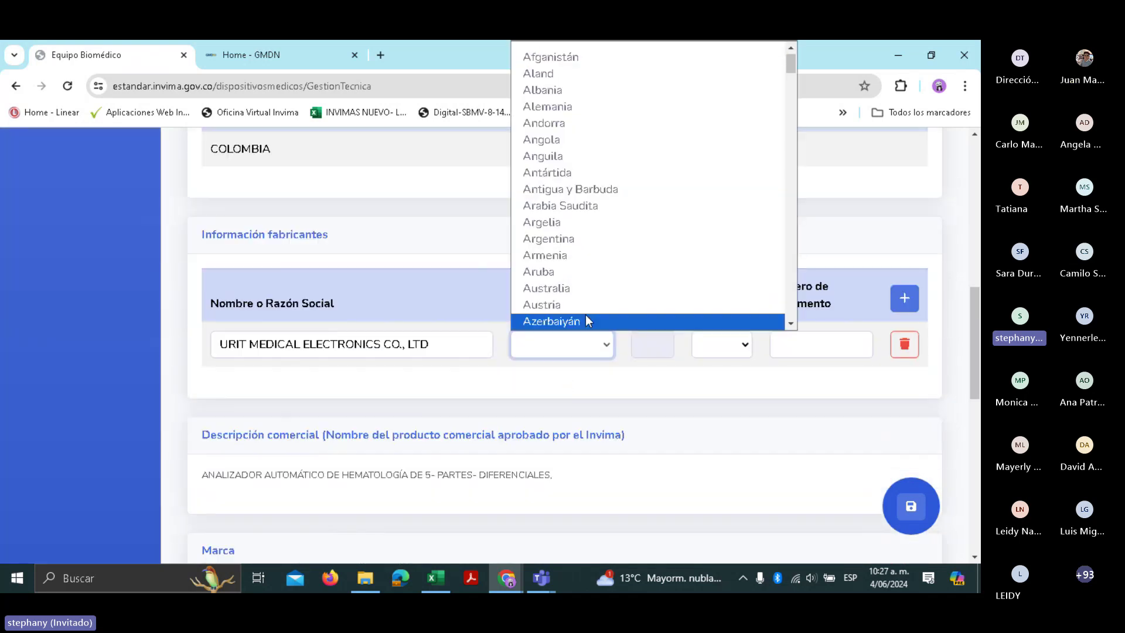
click(587, 287)
click(741, 349)
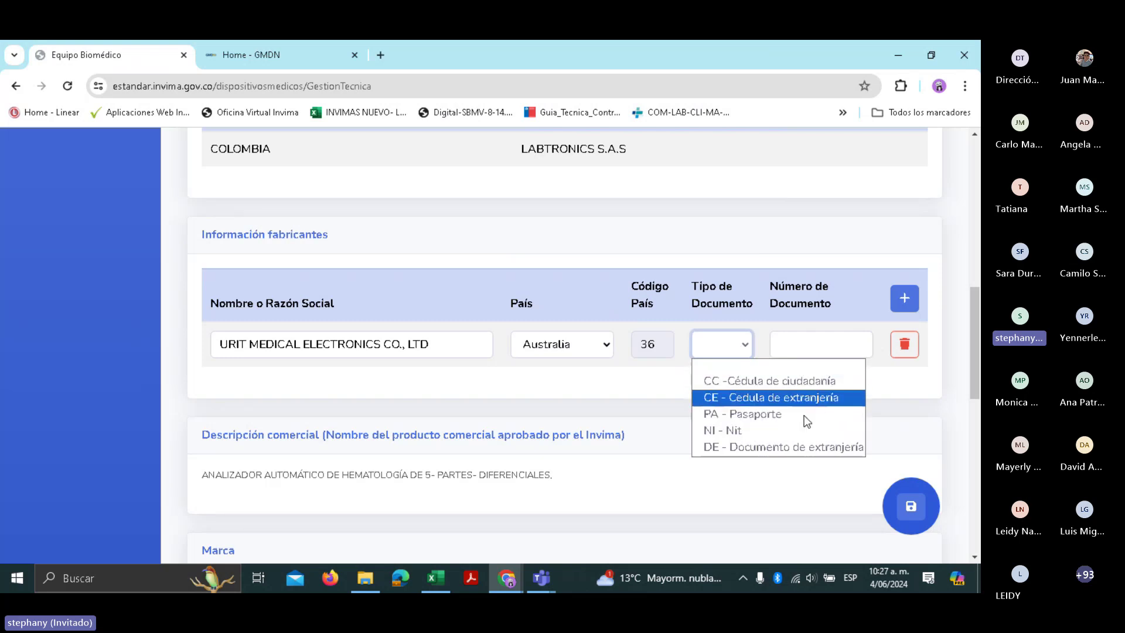
click(827, 447)
click(818, 350)
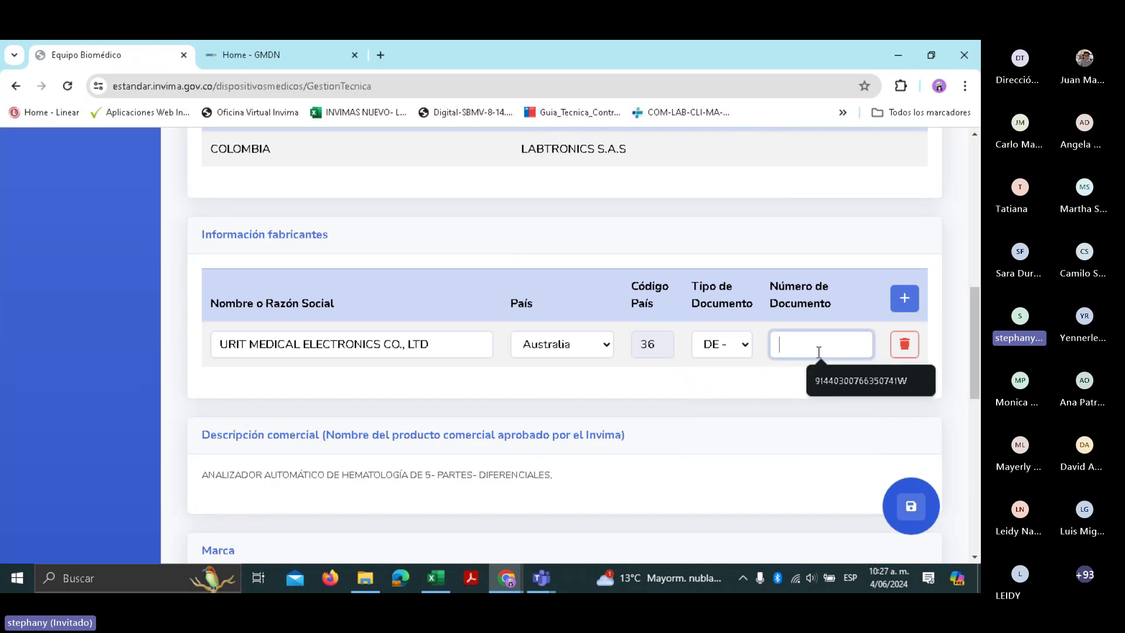
text(1111111)
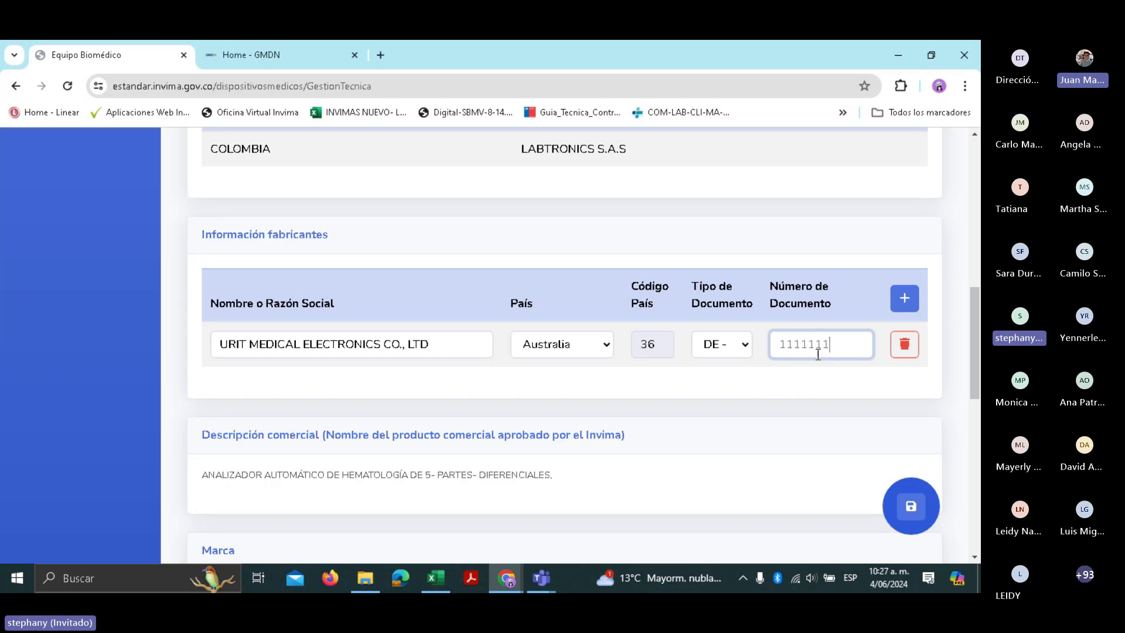
Step: Add a new empty Marca row to the form
scroll(775, 442, down, 1)
scroll(776, 435, down, 3)
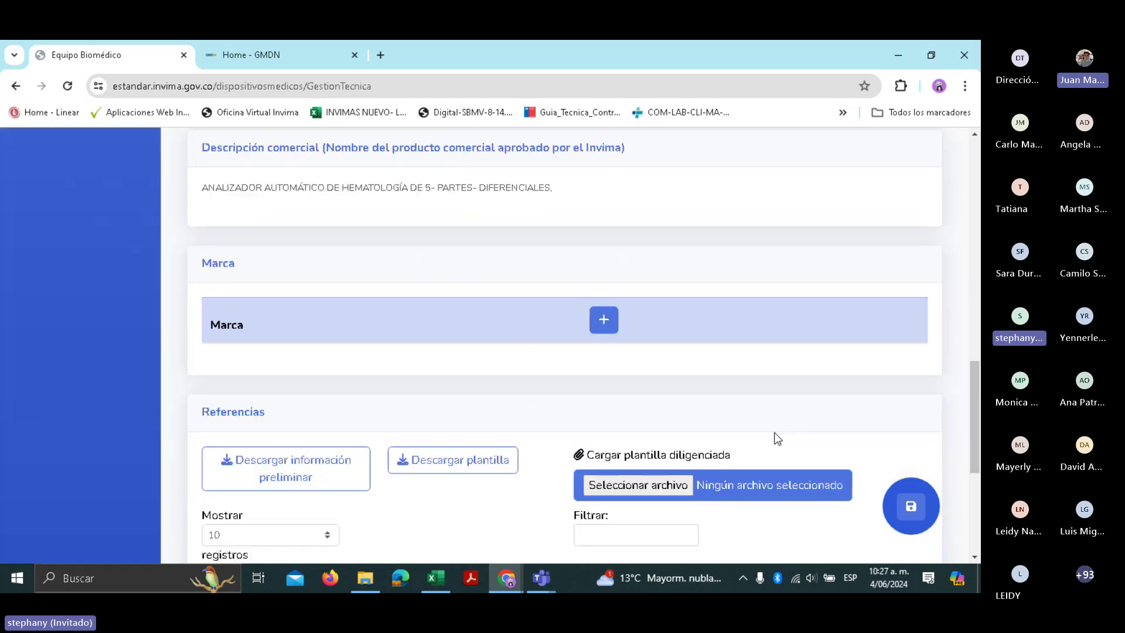
click(603, 320)
mouse_move(504, 588)
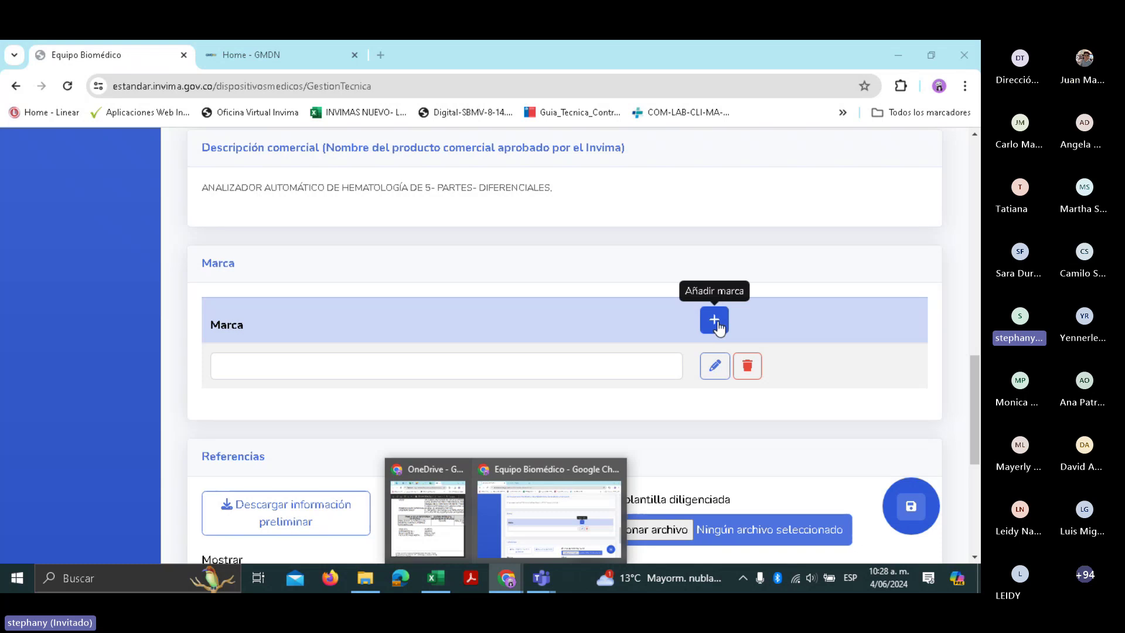
Step: Select 'URIT Medical Electronics Co., Ltd' from the PDF's MARCA(S) line to copy it
click(449, 521)
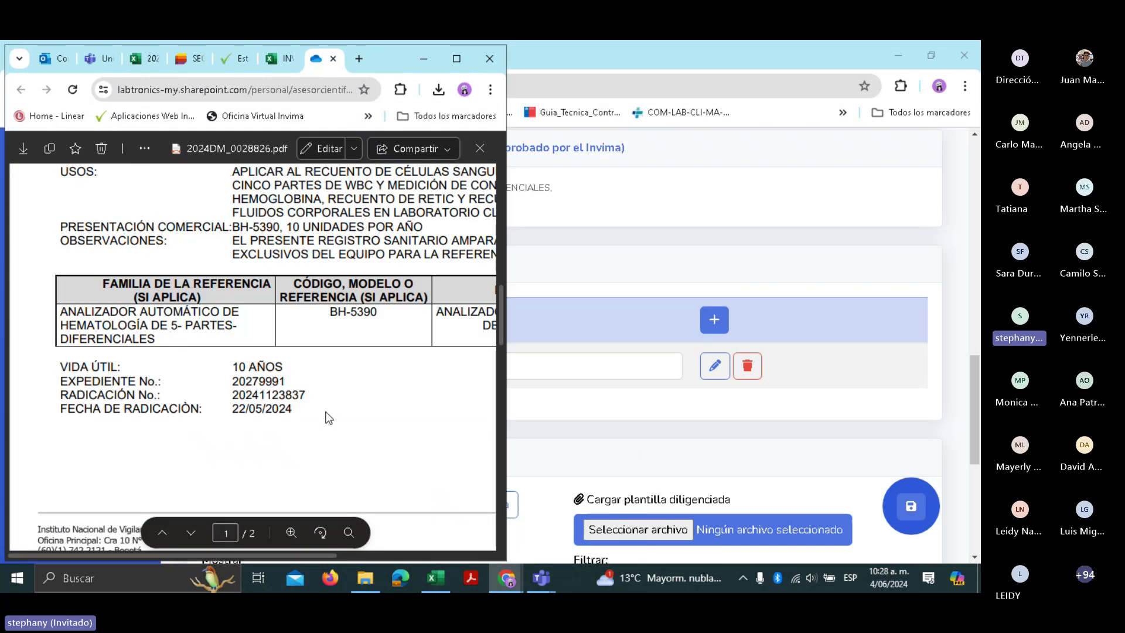
scroll(326, 416, up, 5)
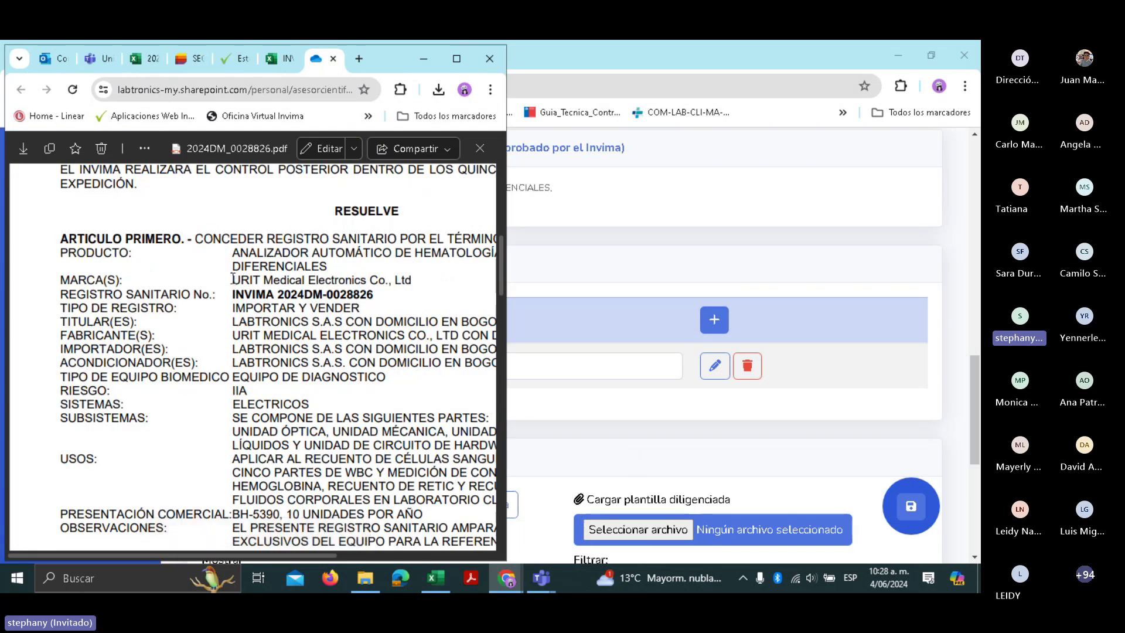
drag(233, 280, 412, 281)
key(ctrl+c)
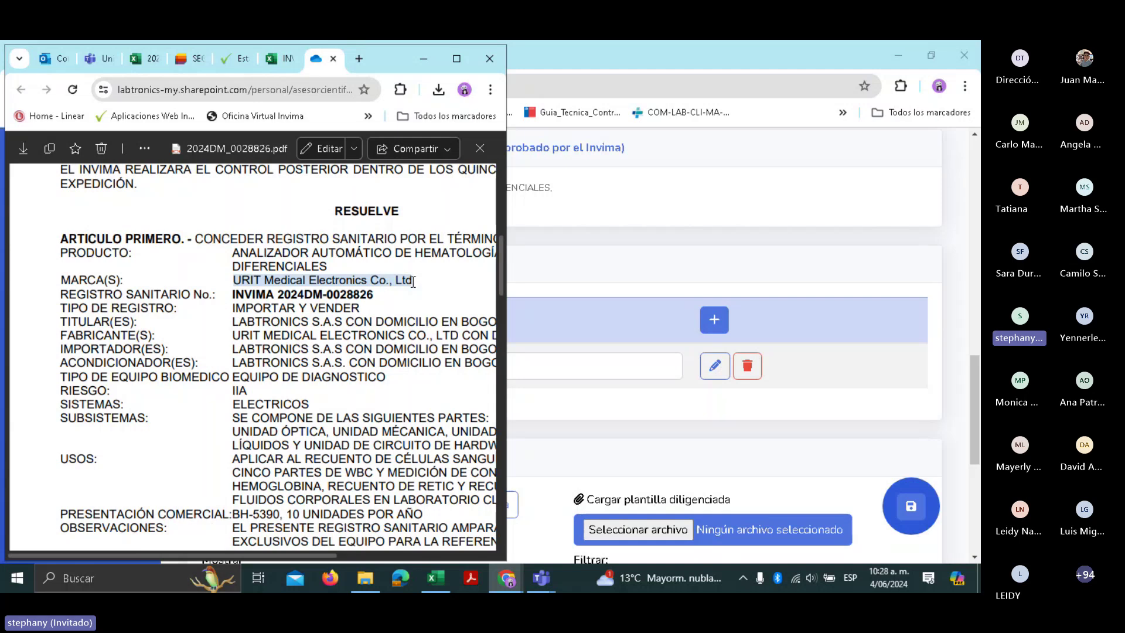
Step: Paste 'URIT Medical Electronics Co., Ltd' into the empty Marca field and scroll to Referencias
click(596, 362)
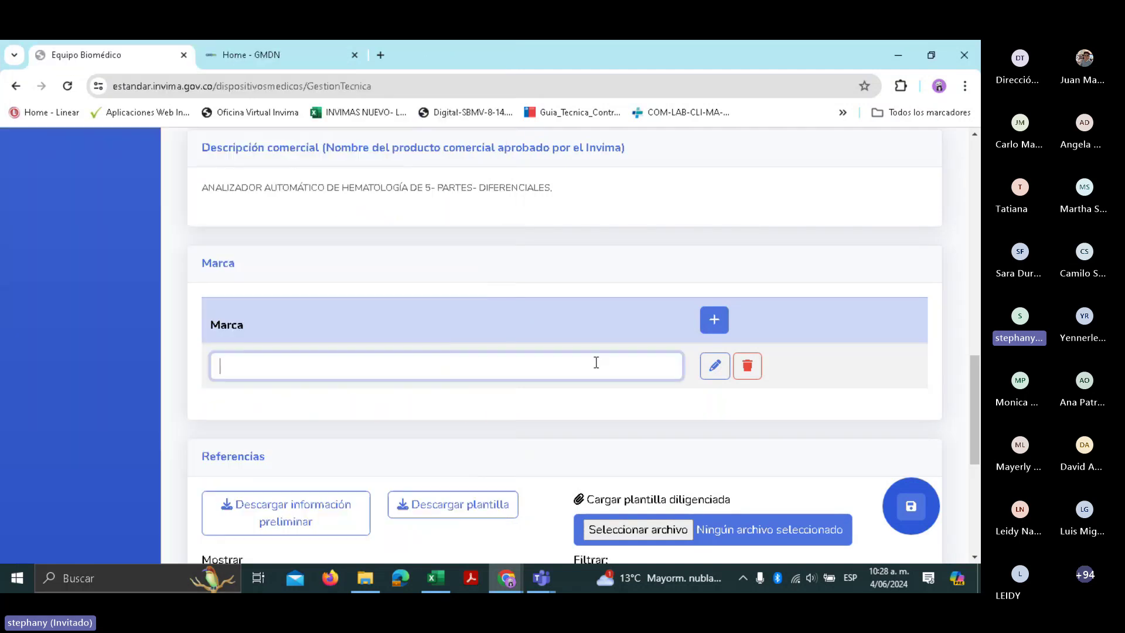
key(ctrl+v)
scroll(596, 362, down, 1)
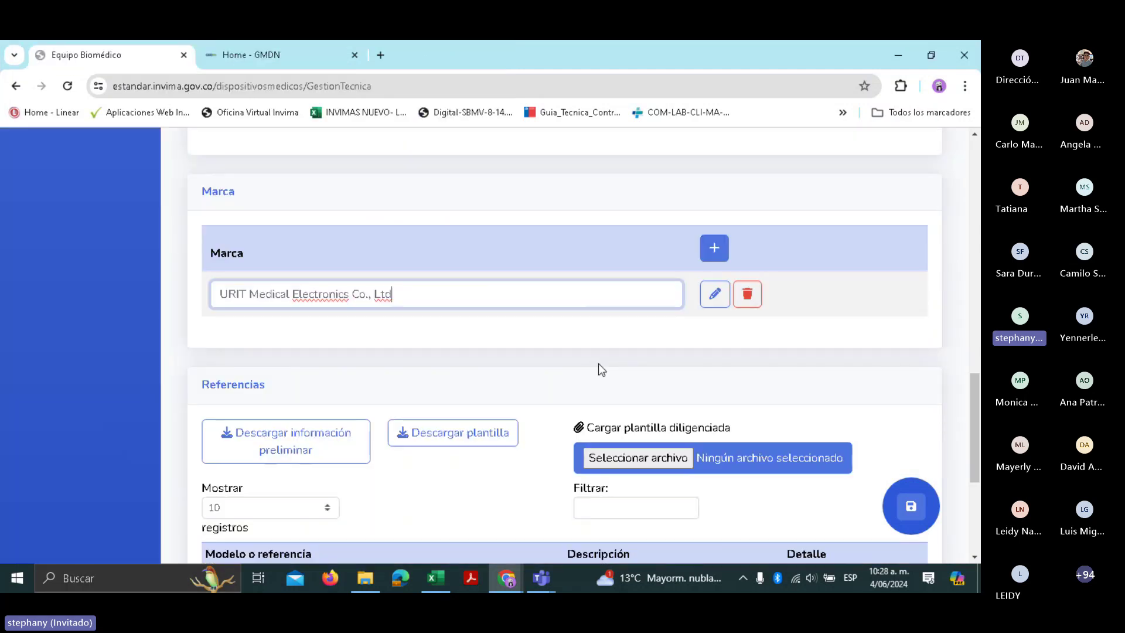
scroll(602, 369, down, 1)
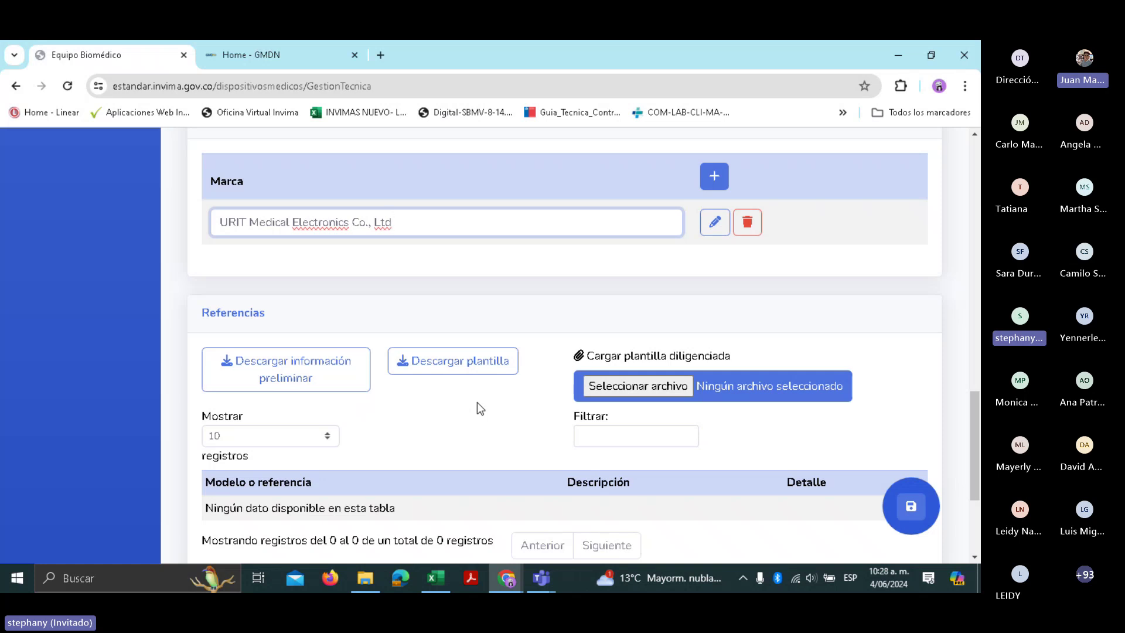
Step: Save the form, then download the plantilla_v1.xlsx references template and open it in Excel
click(914, 507)
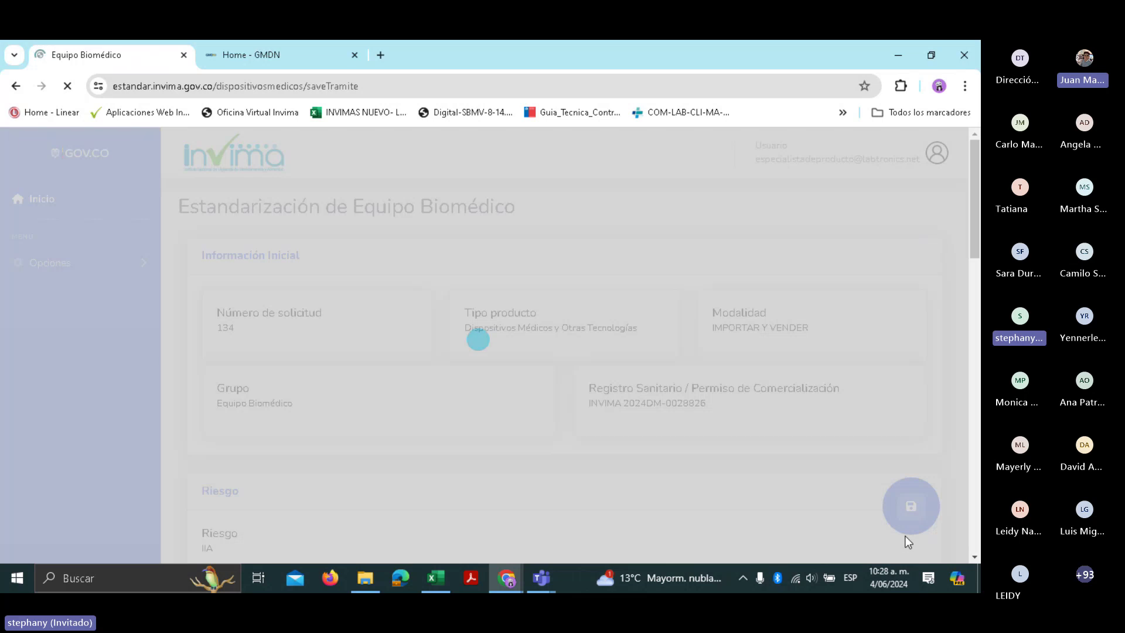
scroll(685, 472, down, 3)
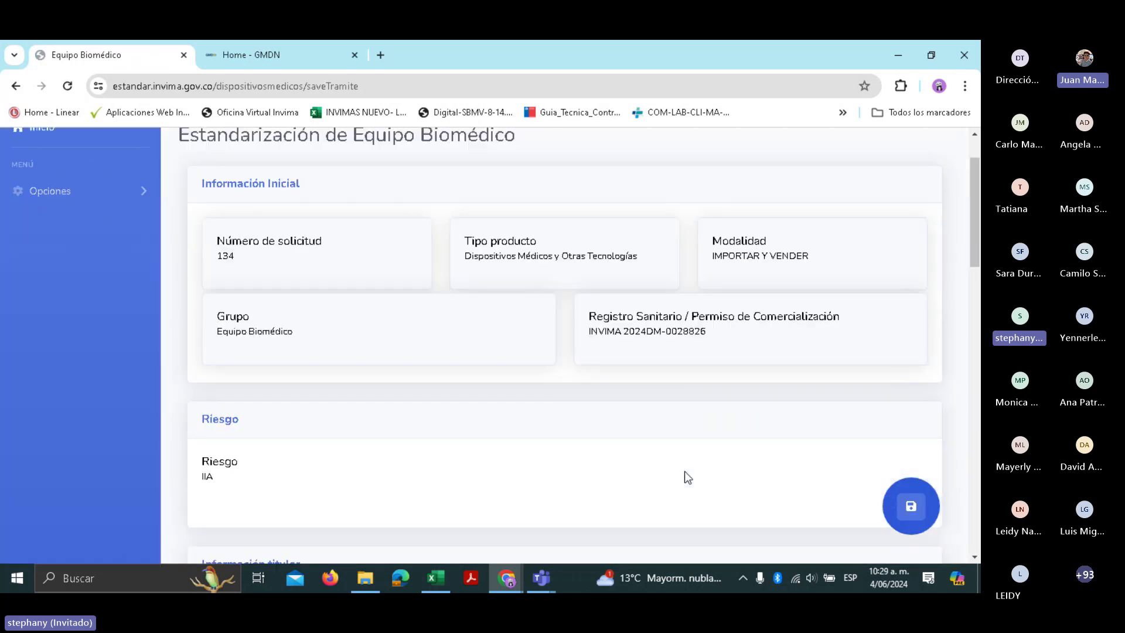
scroll(687, 475, down, 2)
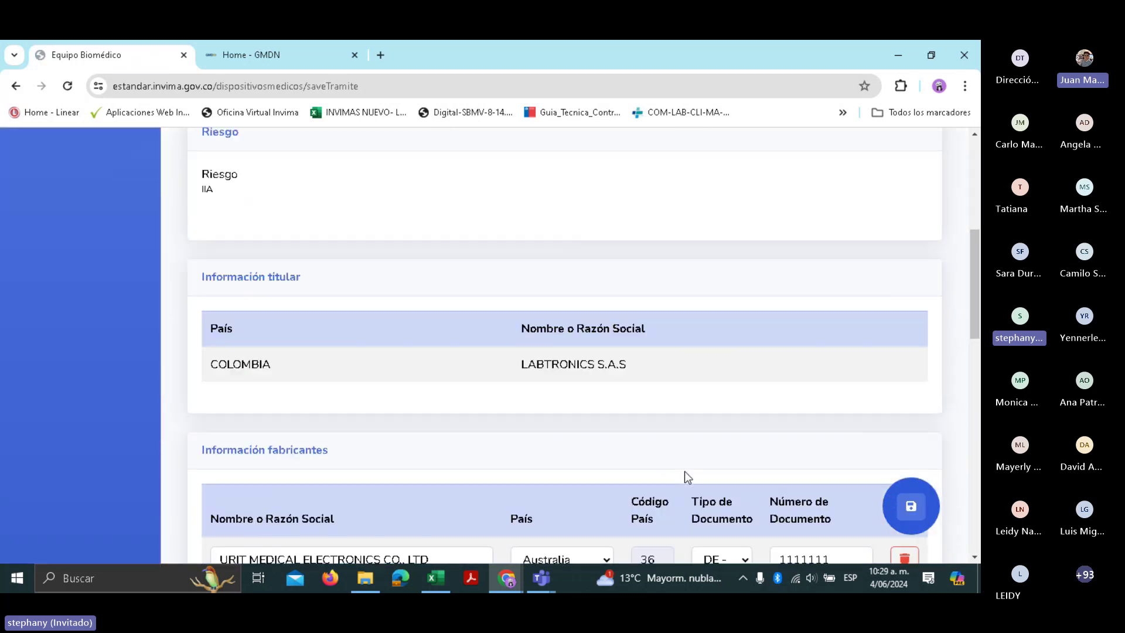
scroll(684, 470, down, 3)
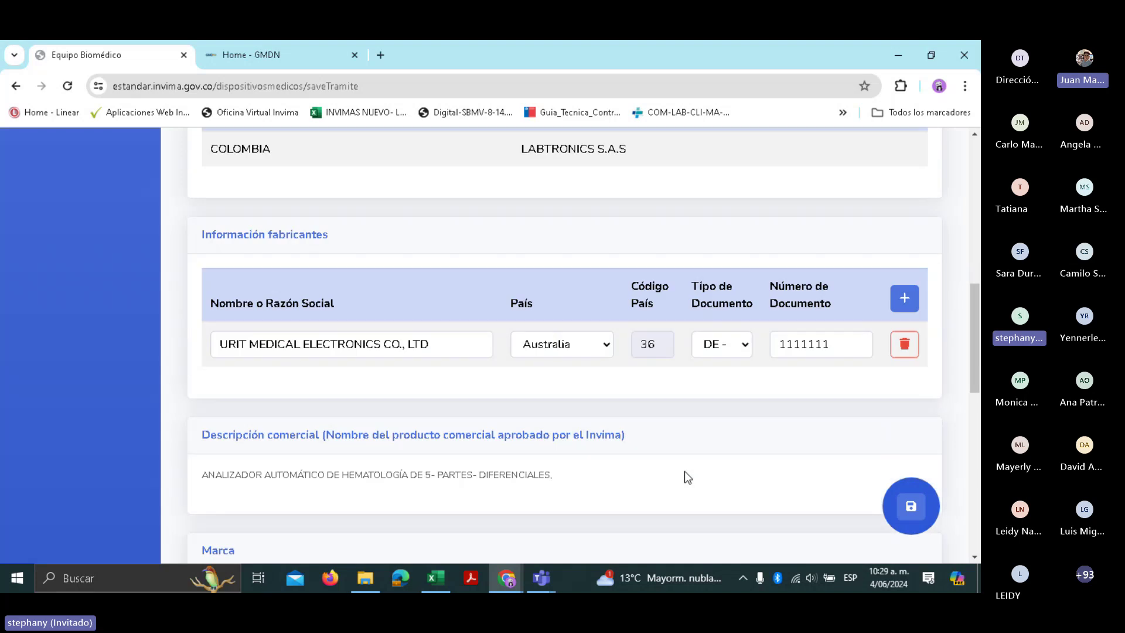
scroll(685, 471, down, 1)
scroll(684, 471, down, 2)
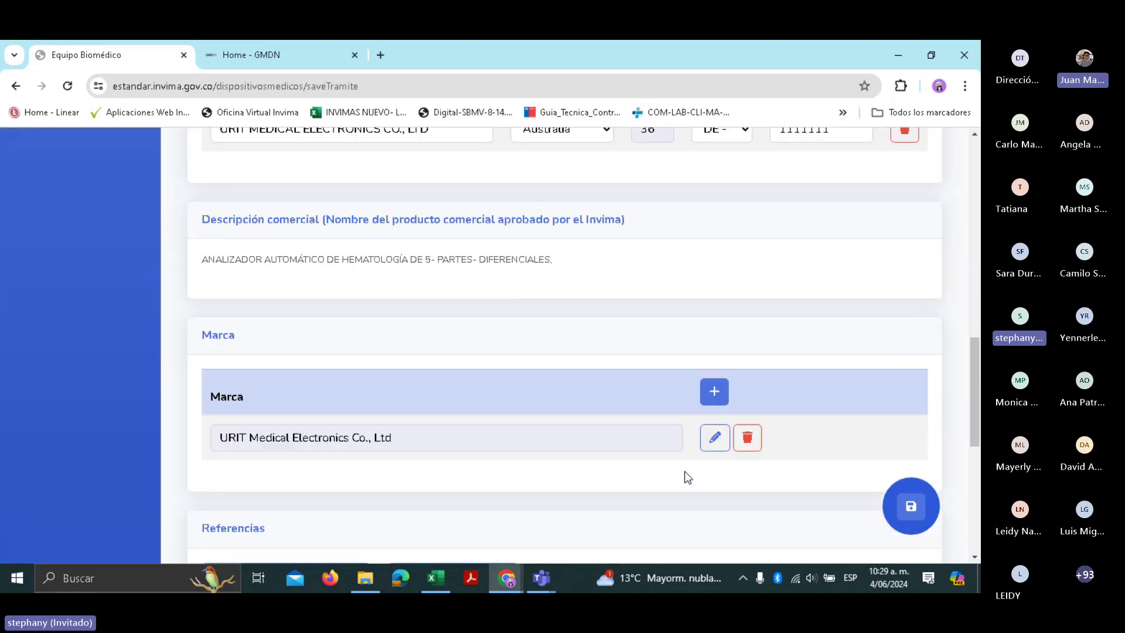
scroll(684, 470, down, 3)
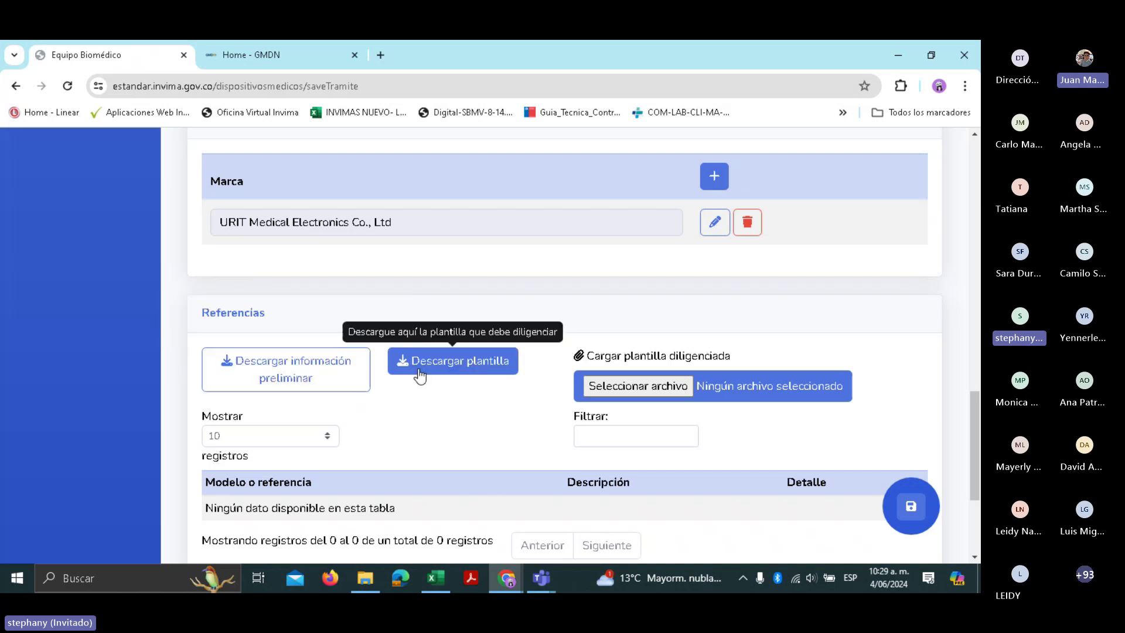
click(445, 364)
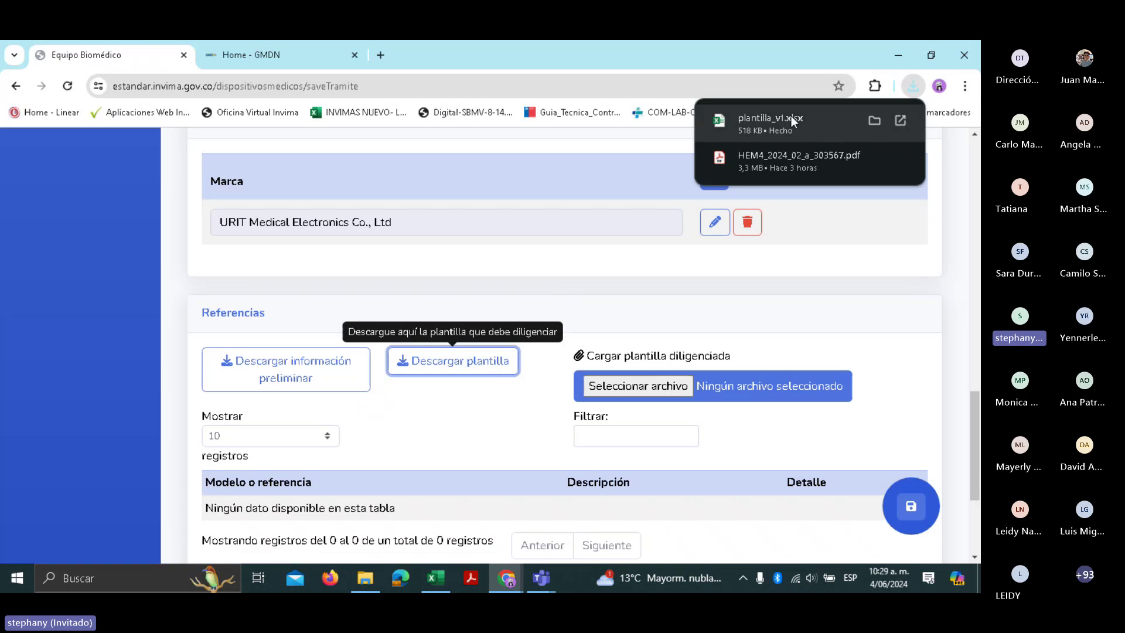
click(788, 121)
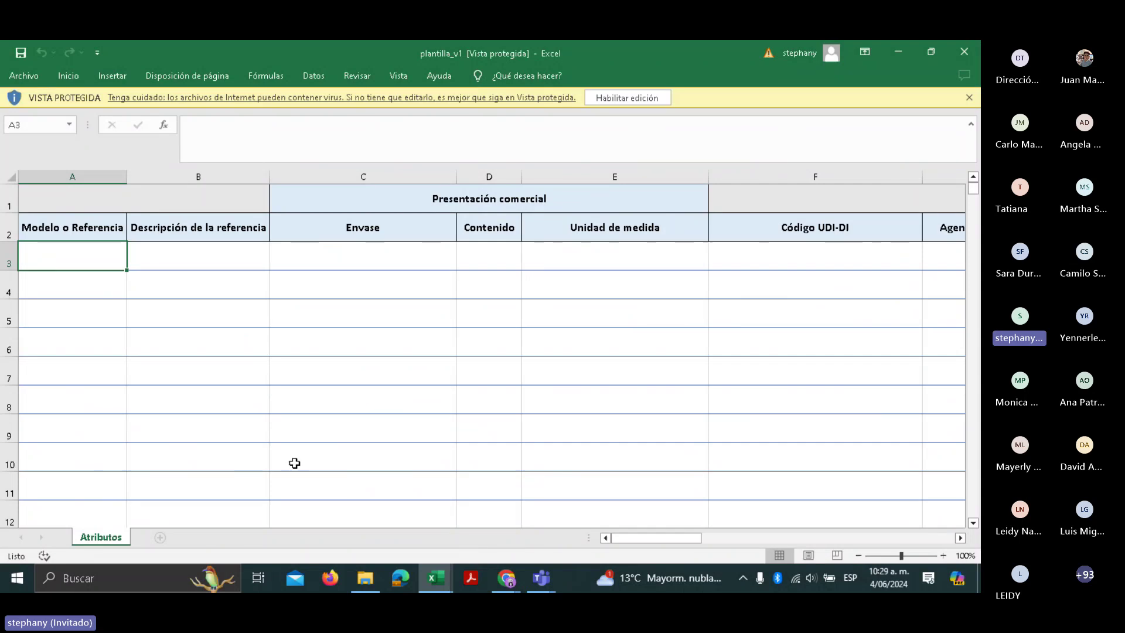
Step: Enable editing in plantilla_v1 and enter reference BH5390126 in cell A3
click(643, 98)
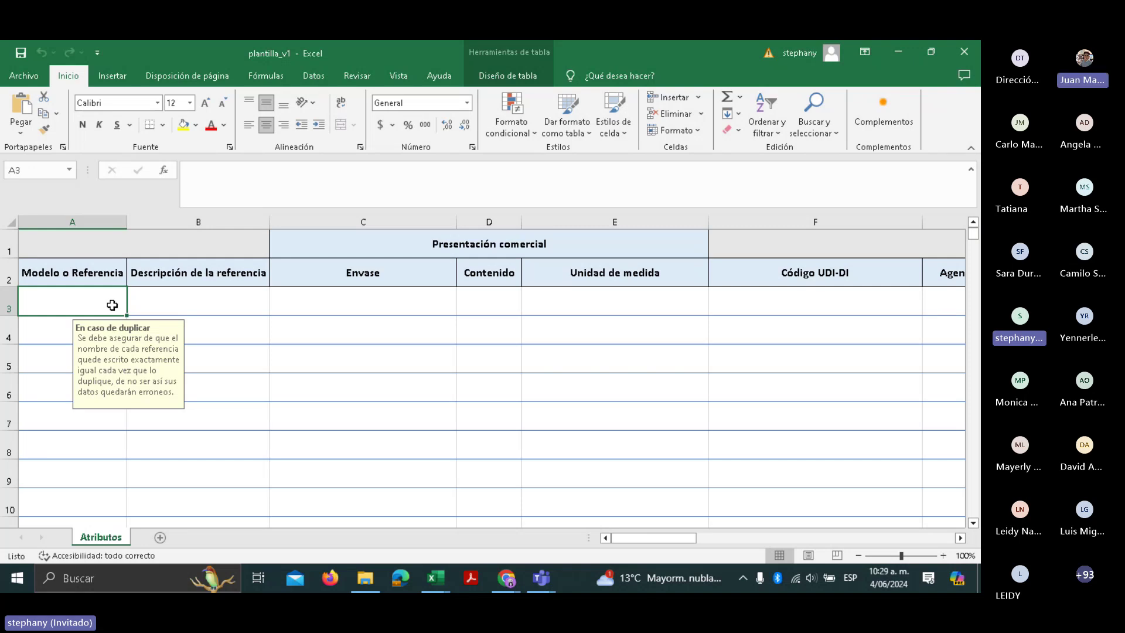
text(bh)
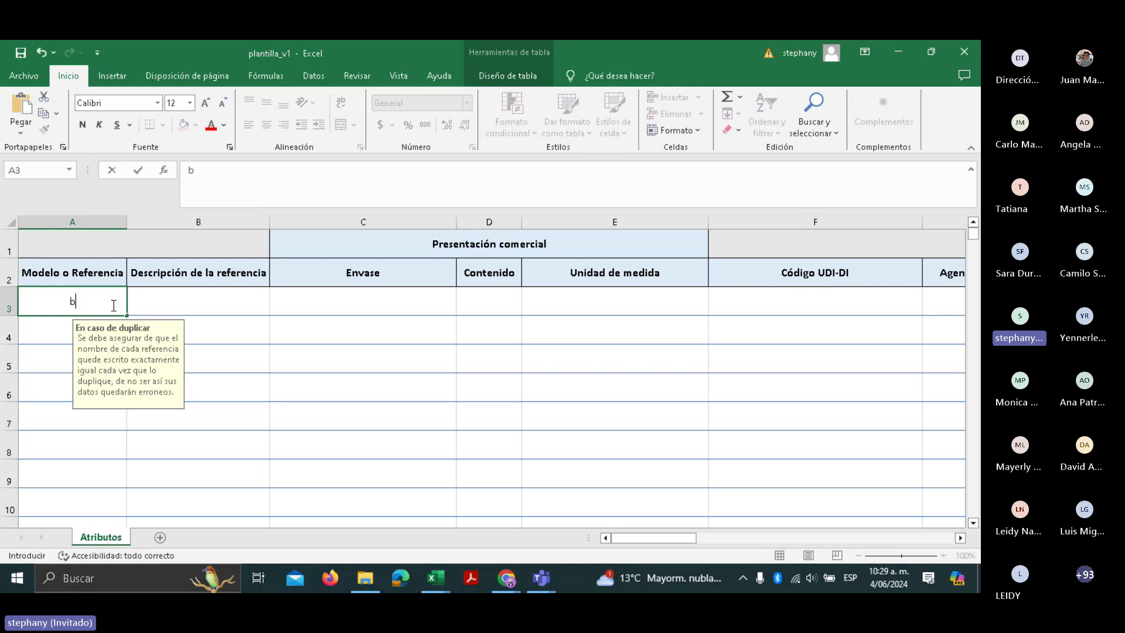
key(BackSpace)
key(BackSpace)
text(BH5390126)
click(204, 296)
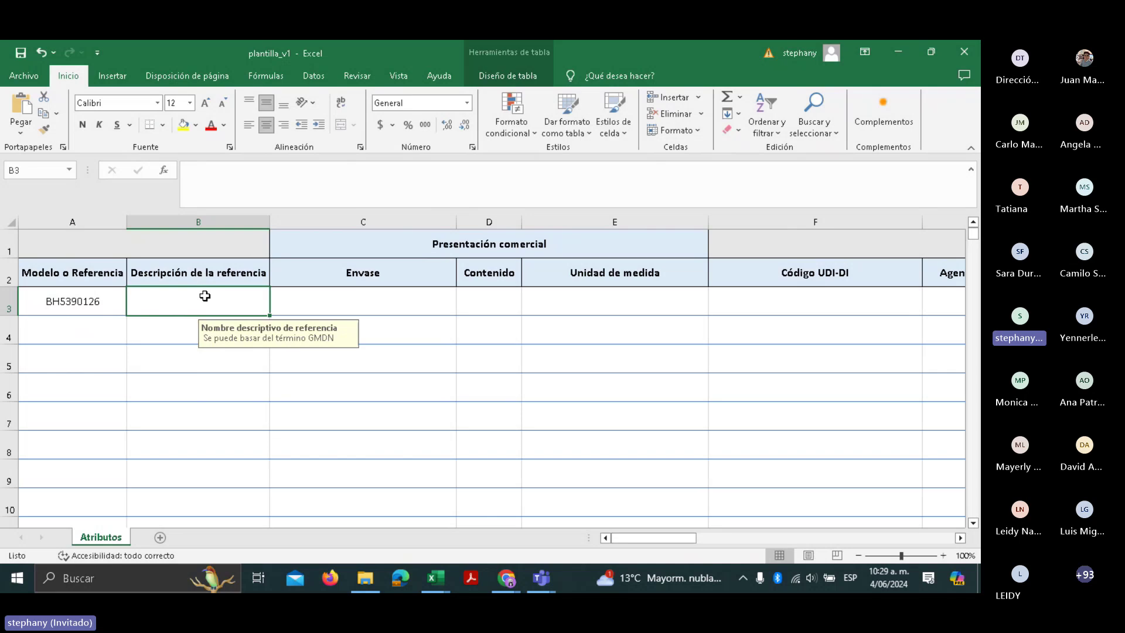
Step: Restore the Excel window and switch to the Home - GMDN browser tab
click(930, 51)
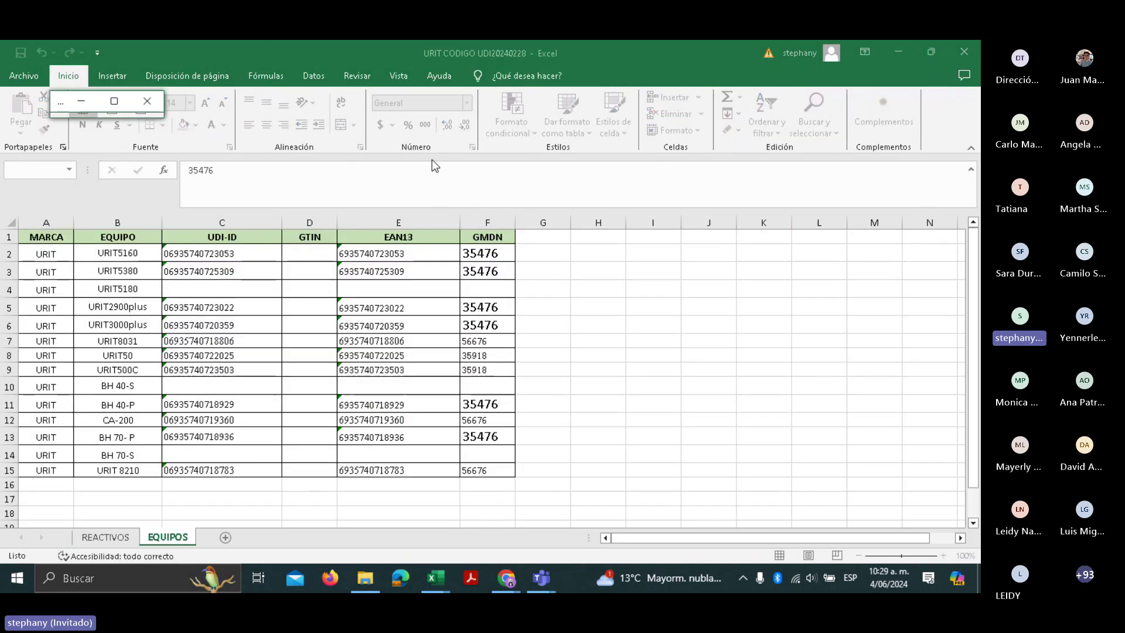
key(alt+Tab)
click(271, 55)
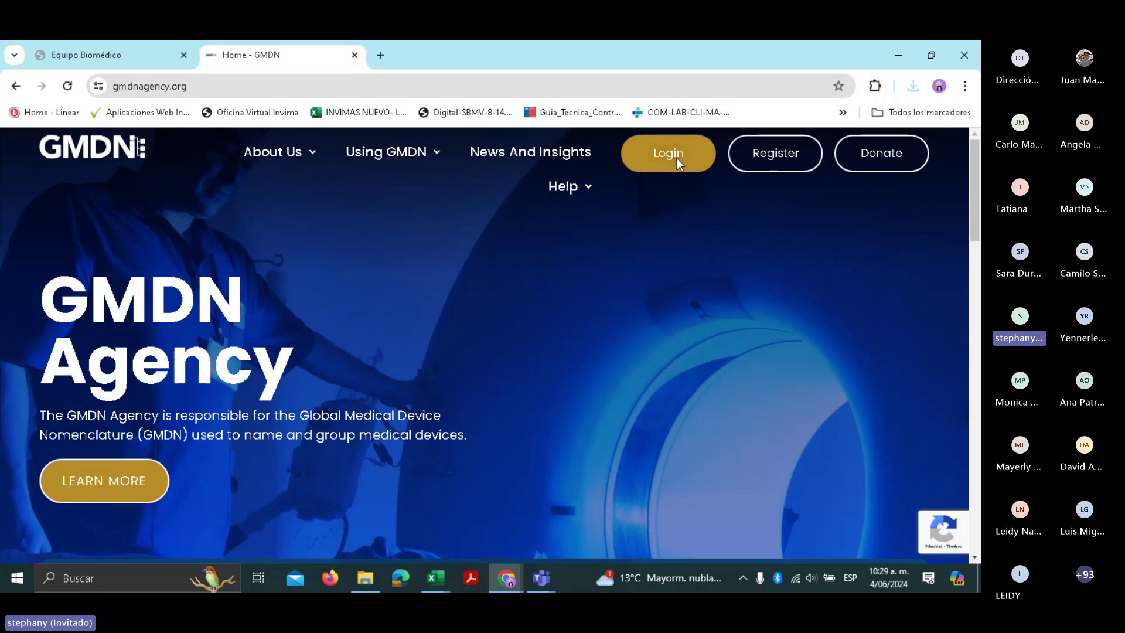
Step: Log in to the GMDN members area with the saved account e-mail and the account password
click(677, 158)
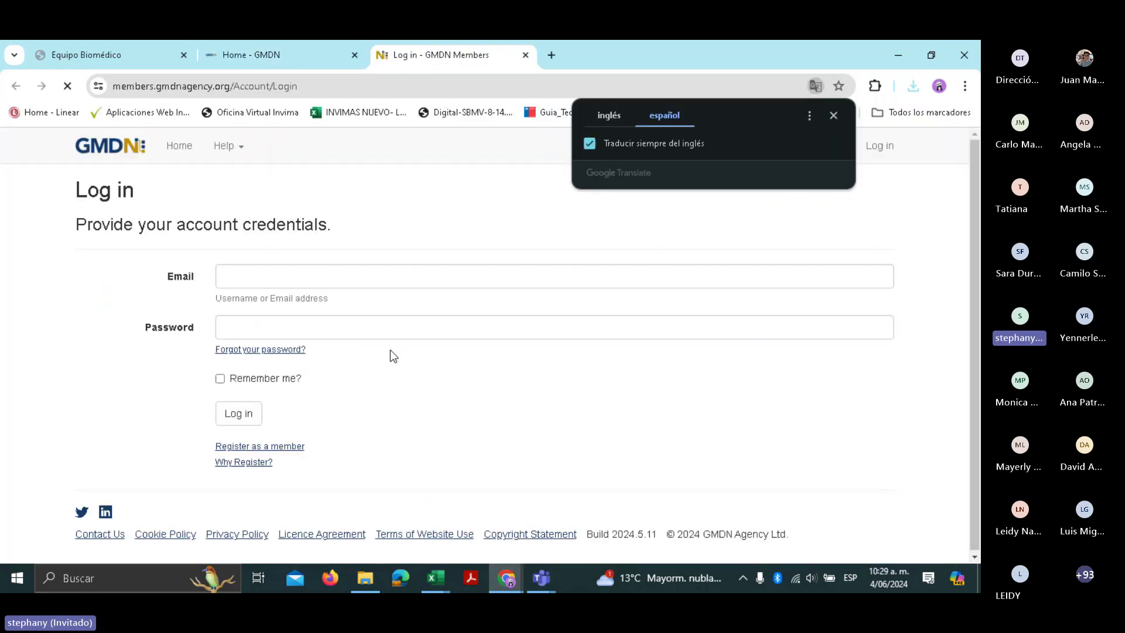
click(231, 270)
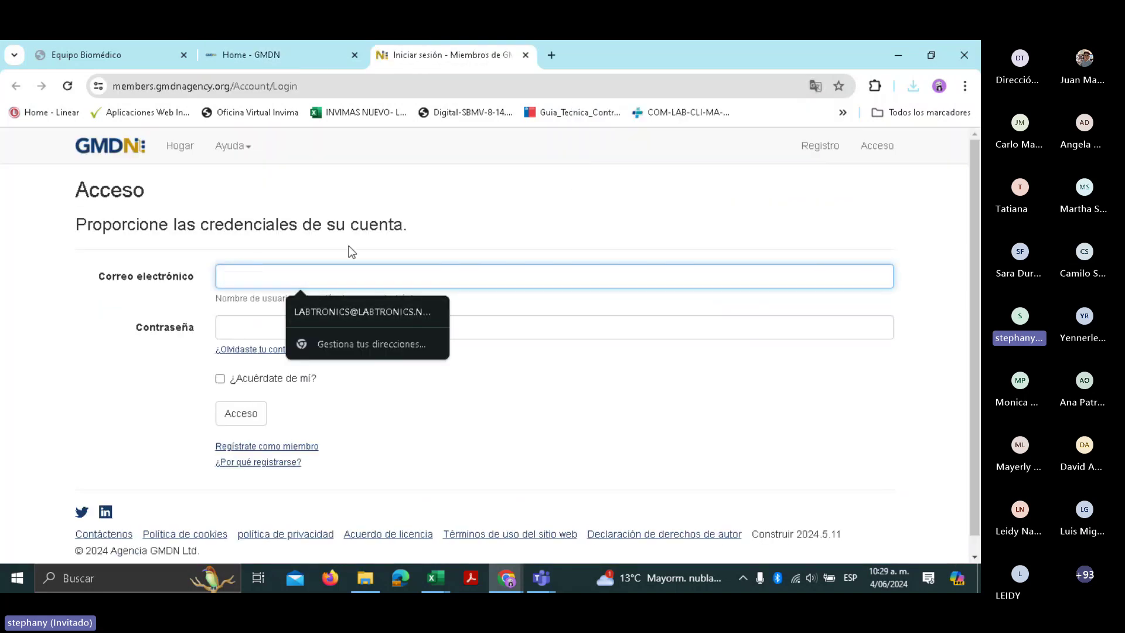
text(e)
key(BackSpace)
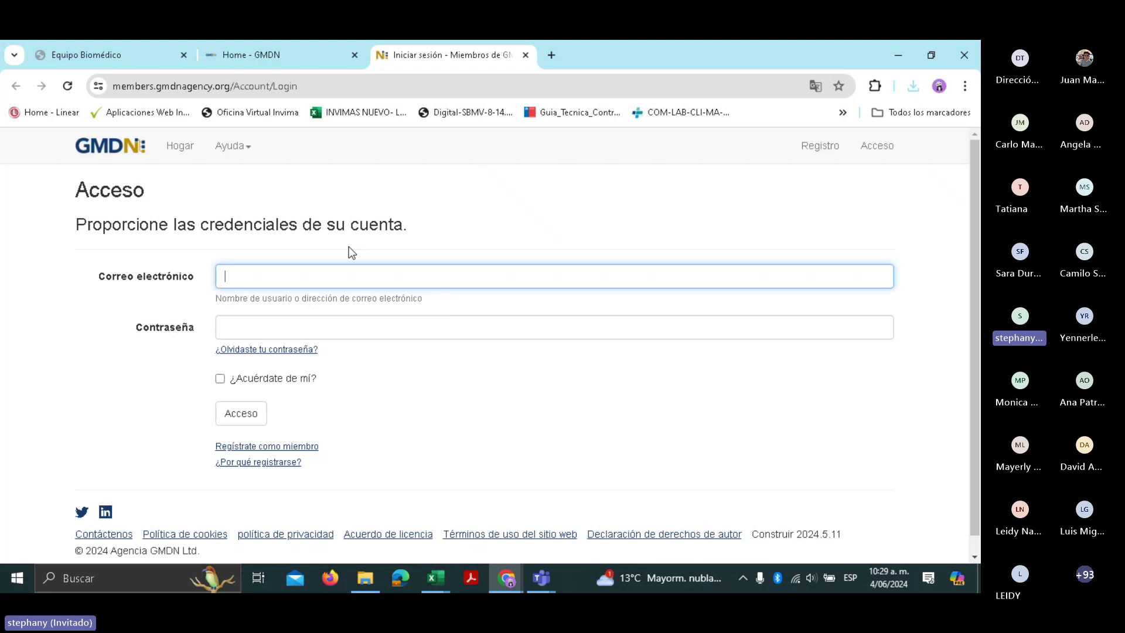
text(es)
click(334, 305)
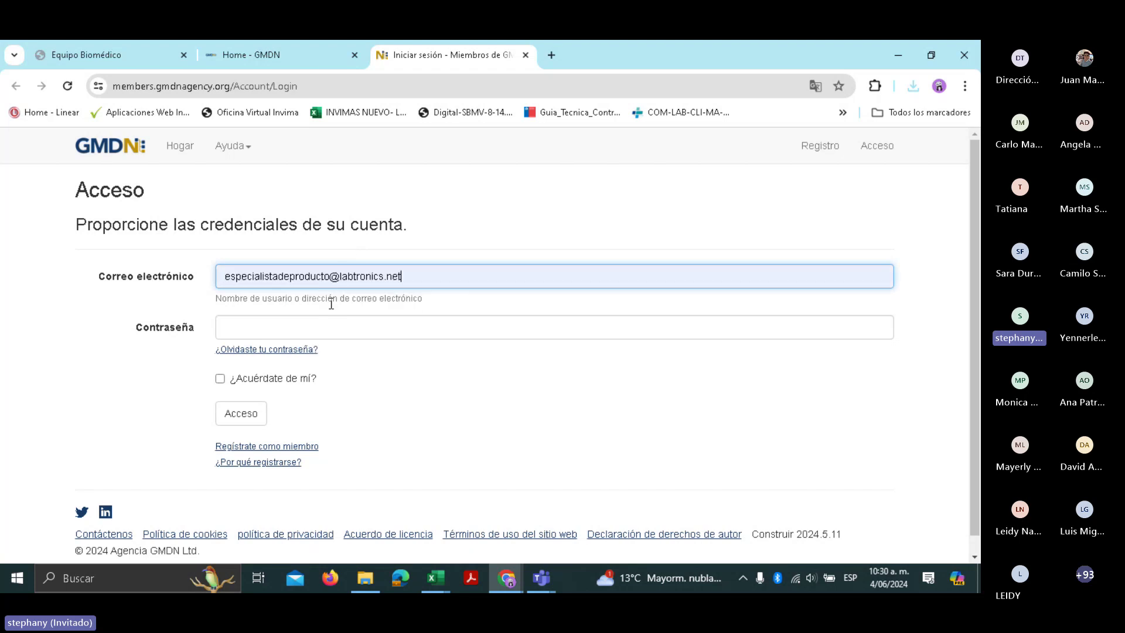
click(290, 330)
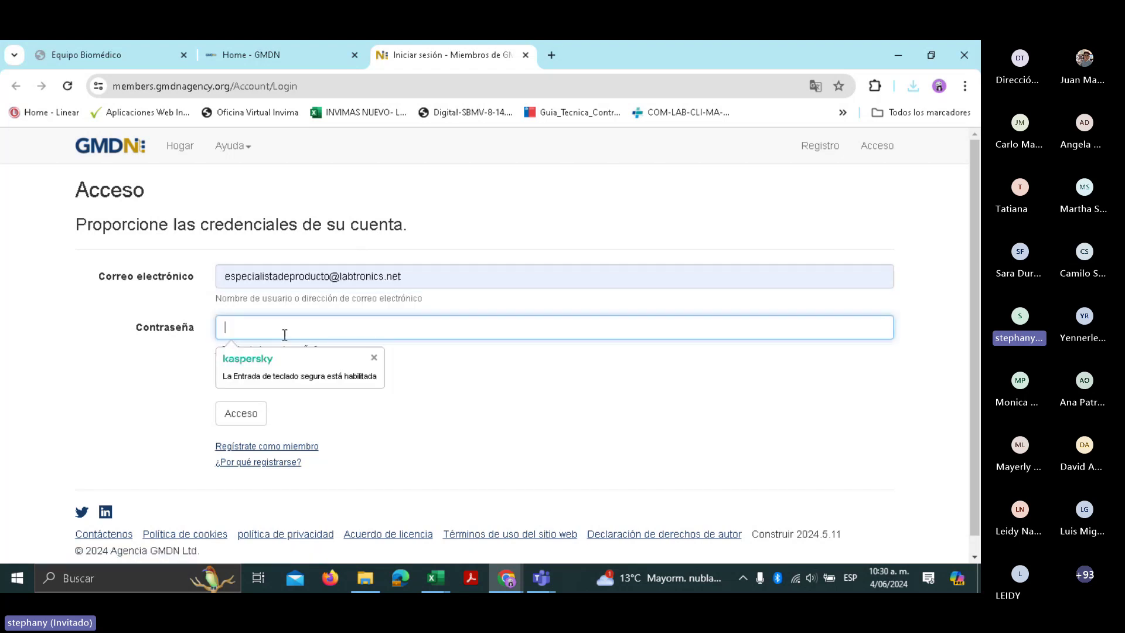
text(•••••••)
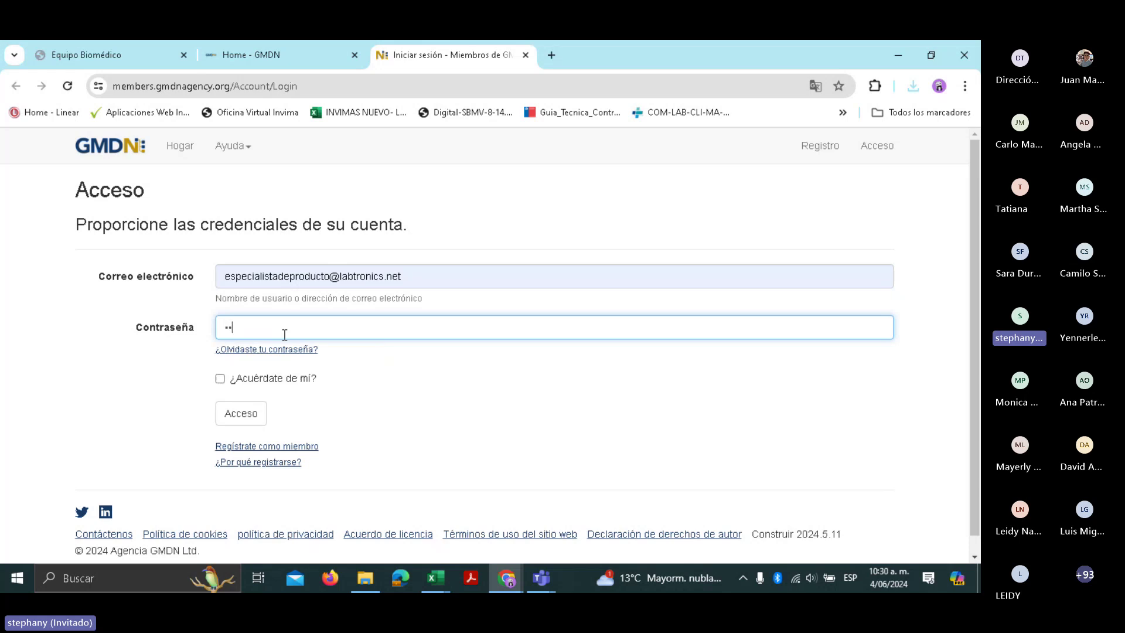
text(•••)
click(245, 420)
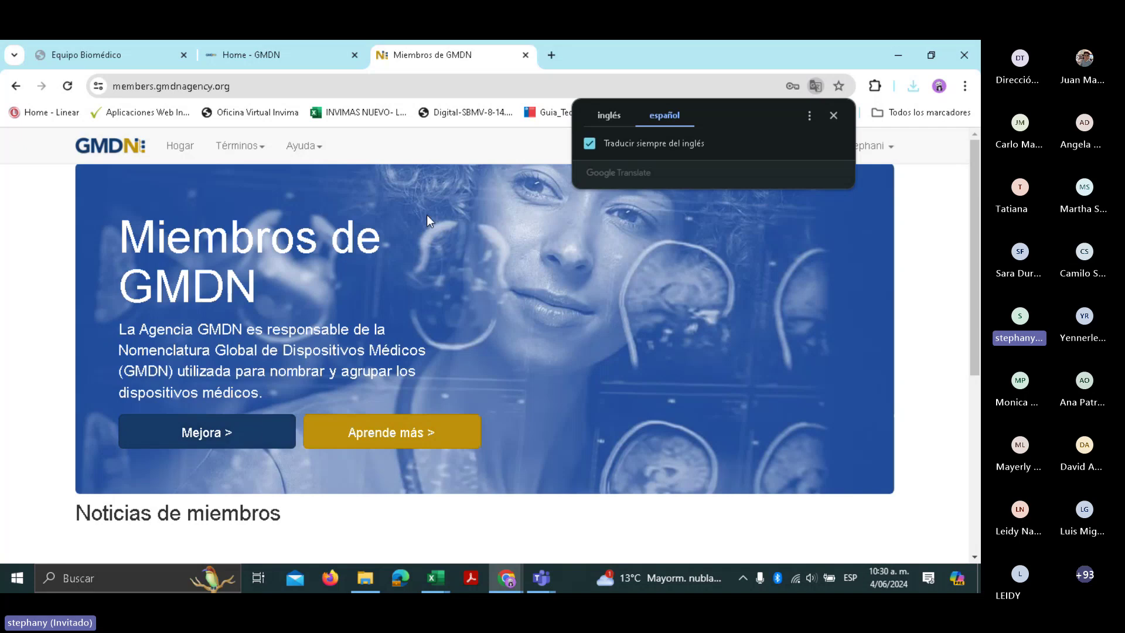
Step: Go to Ayuda > Página de inicio and open the Buscar keyword search for GMDN terms
click(302, 146)
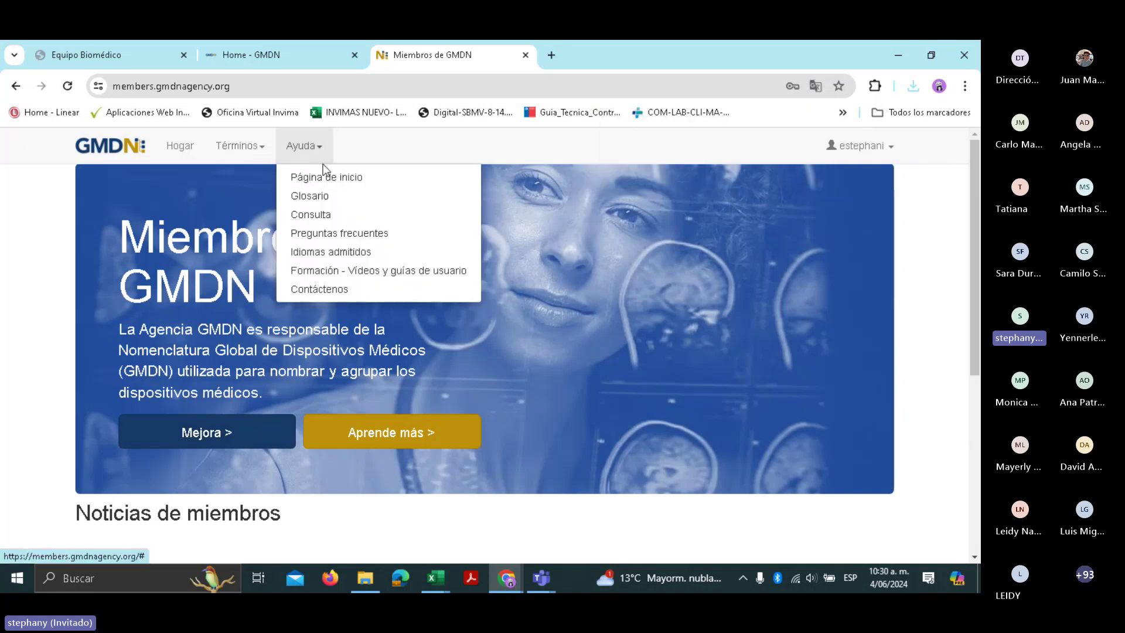
click(326, 175)
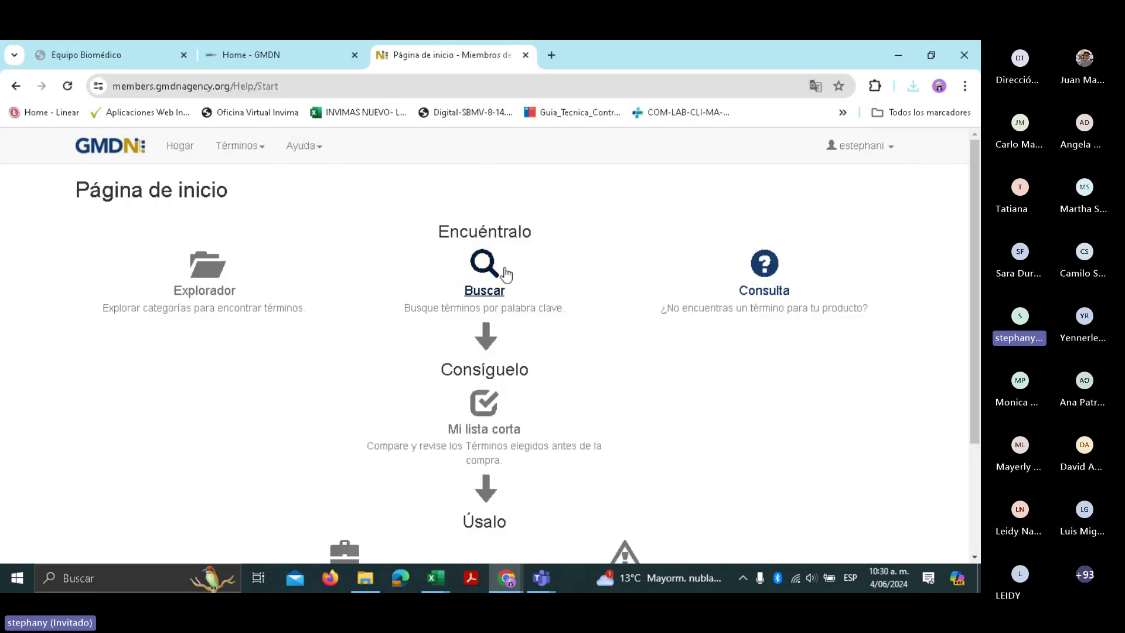
click(491, 291)
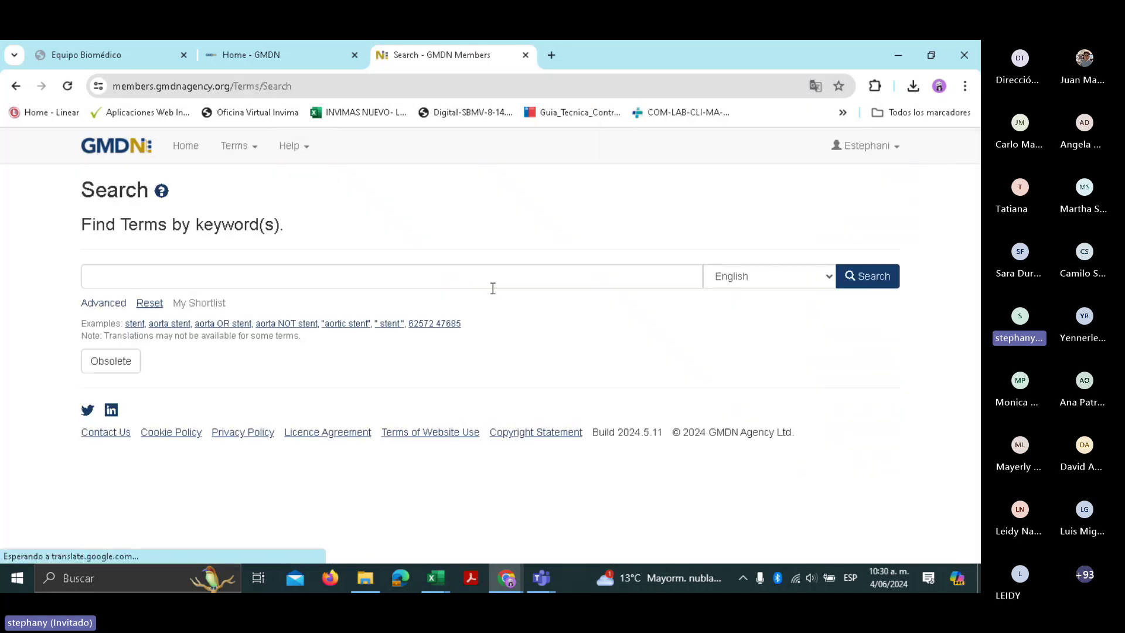
Step: Copy GMDN code 35476 from the URIT workbook and search for it on the GMDN site
click(437, 276)
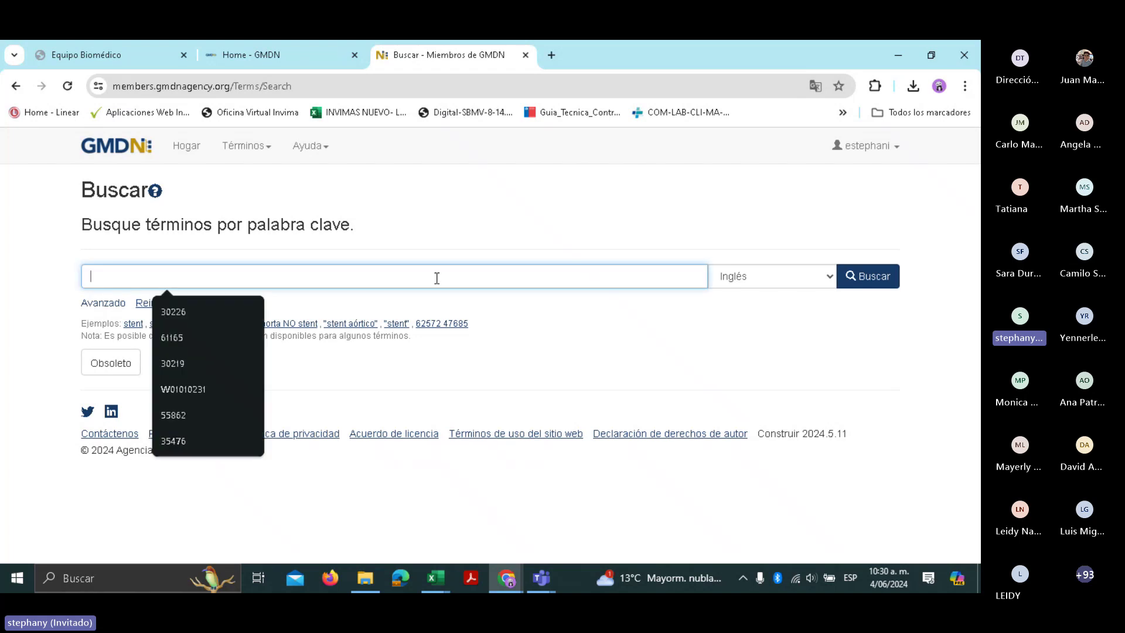
click(448, 580)
click(375, 515)
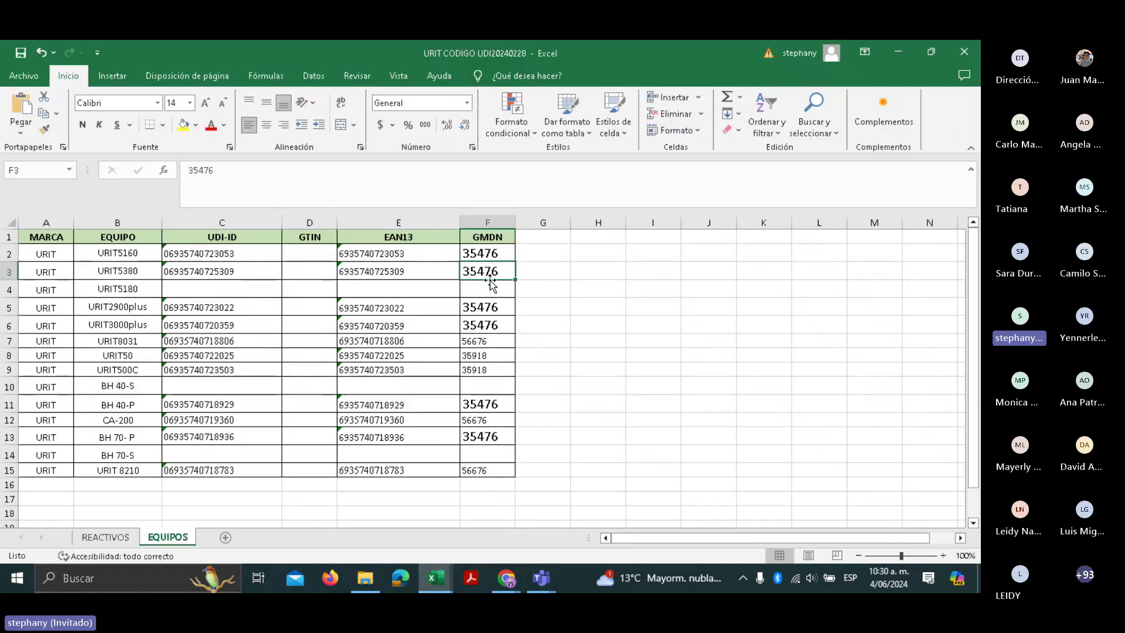
drag(215, 171, 188, 171)
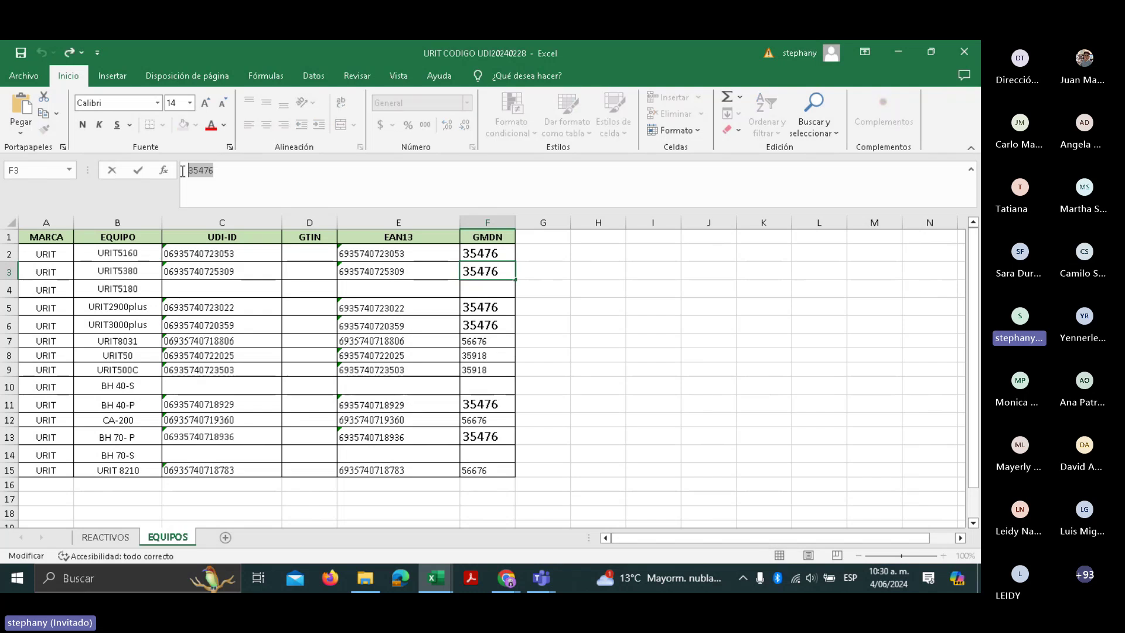
key(ctrl+c)
click(898, 51)
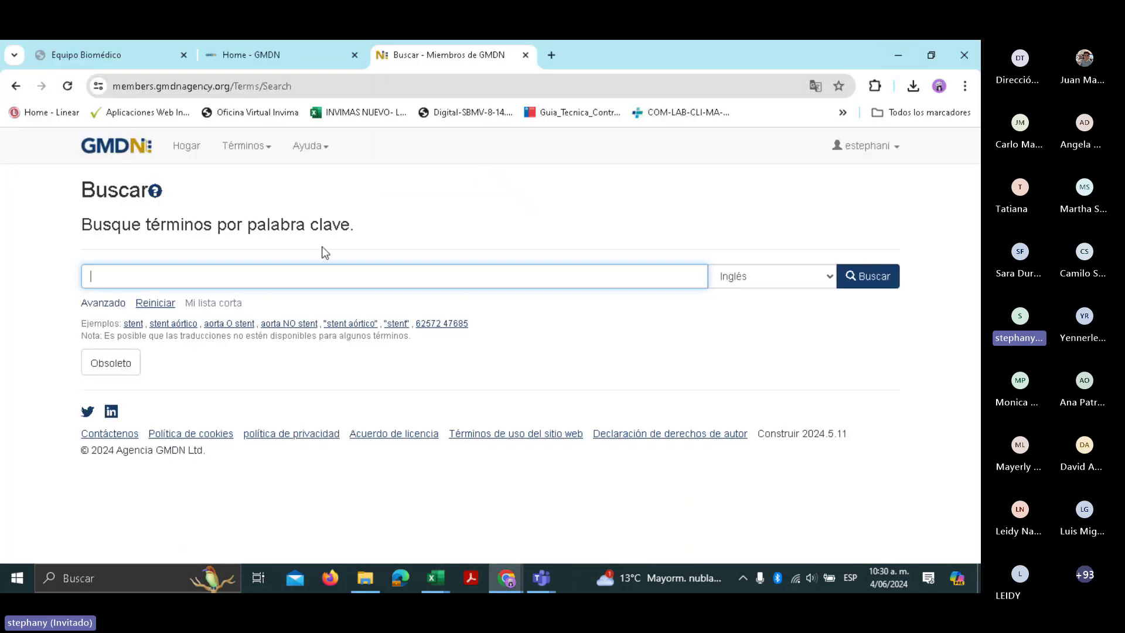
key(ctrl+v)
click(853, 284)
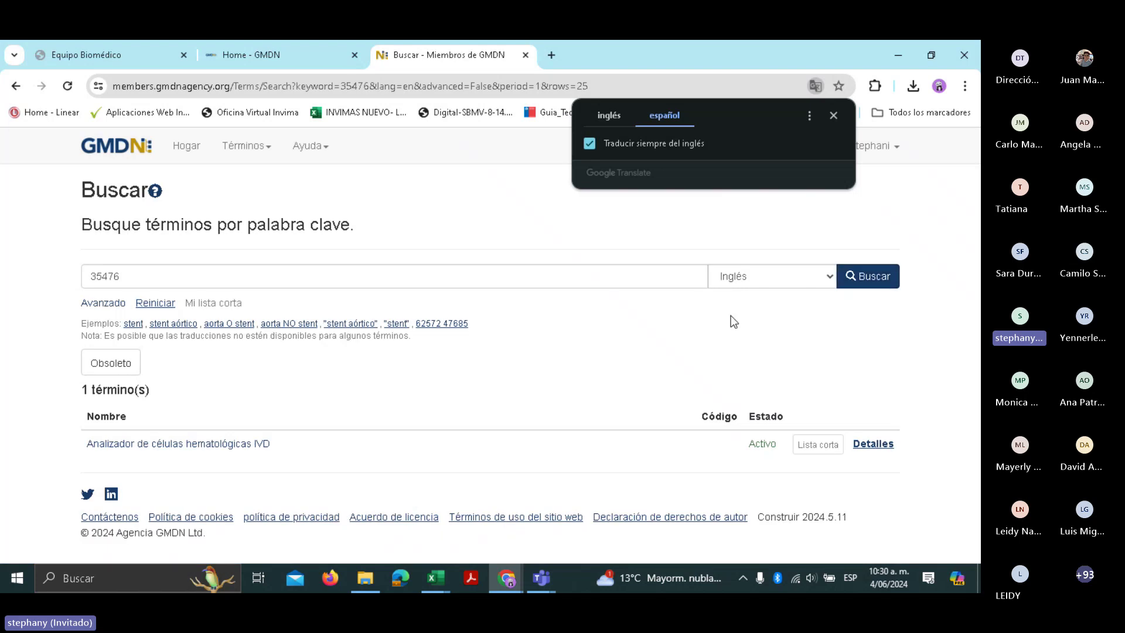
Step: Copy the term name 'Analizador de células hematológicas IVD' and bring plantilla_v1 back full screen
click(205, 451)
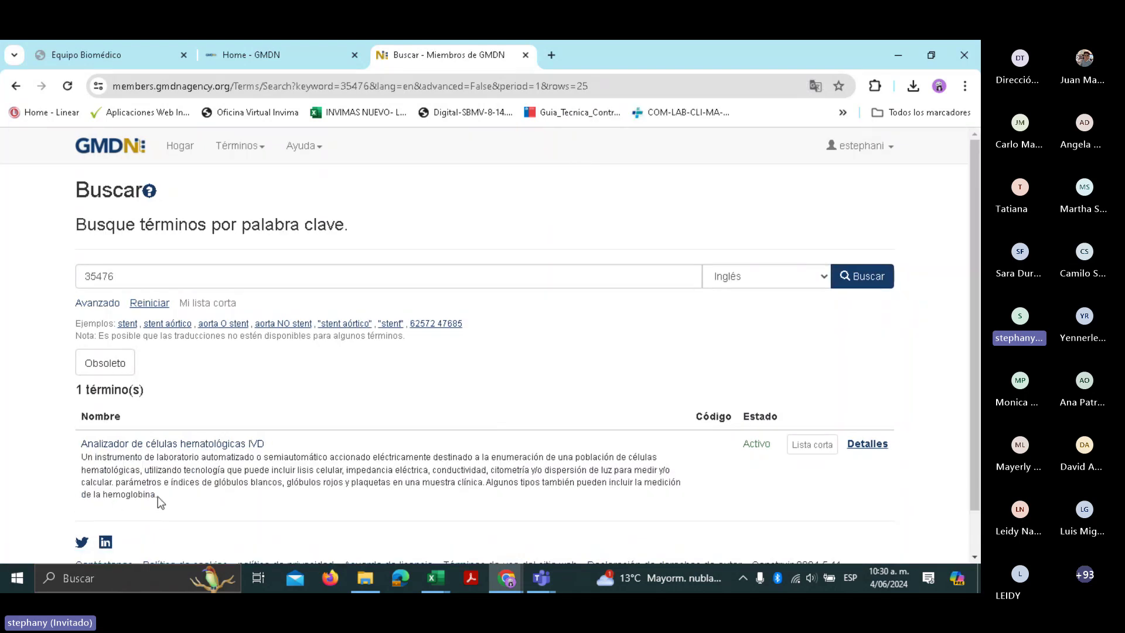
drag(157, 497, 80, 465)
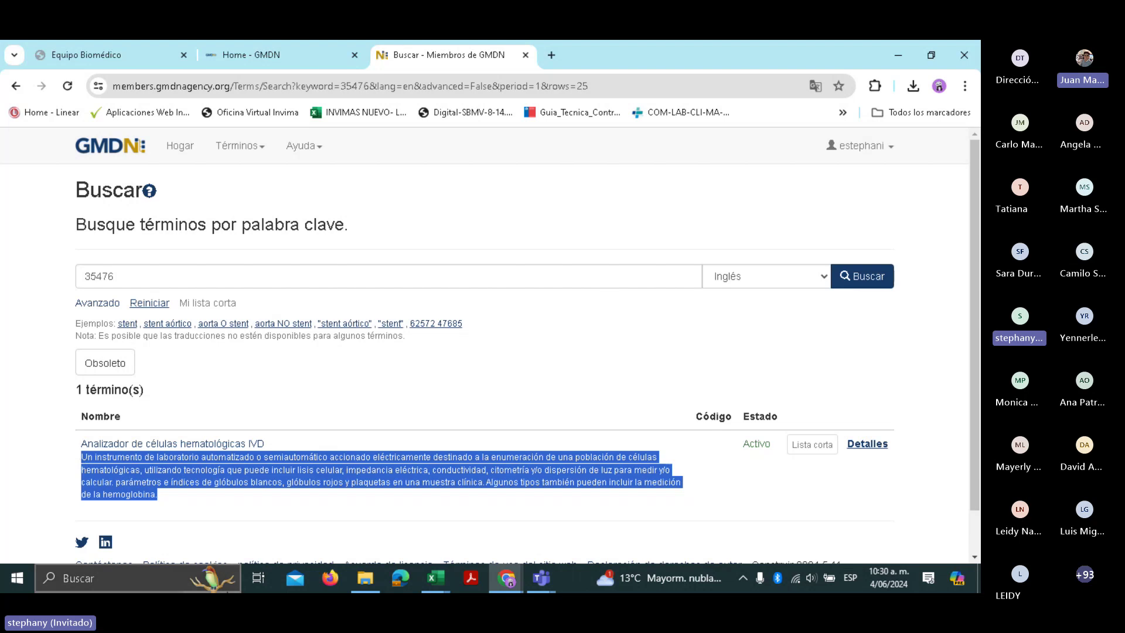
mouse_move(433, 579)
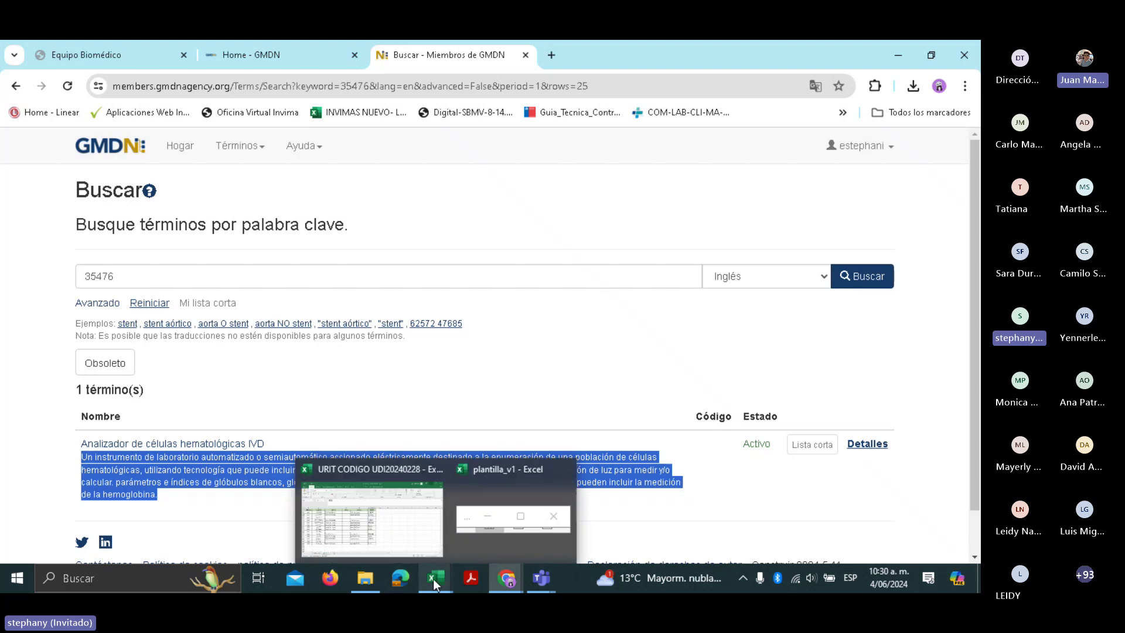
click(215, 508)
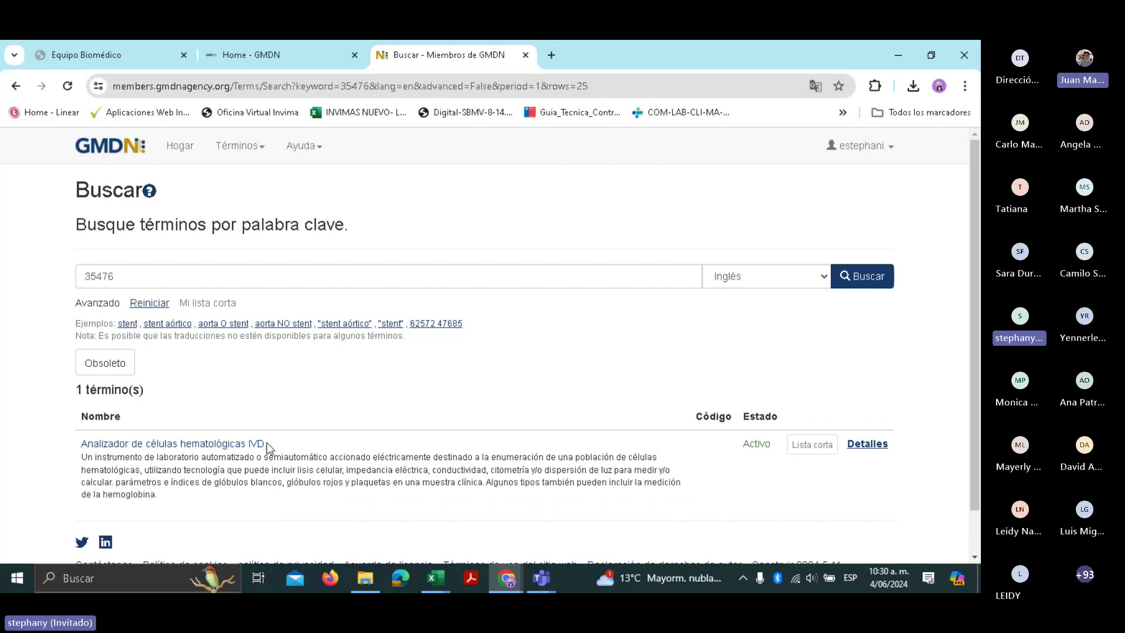
drag(264, 444, 80, 443)
key(ctrl+c)
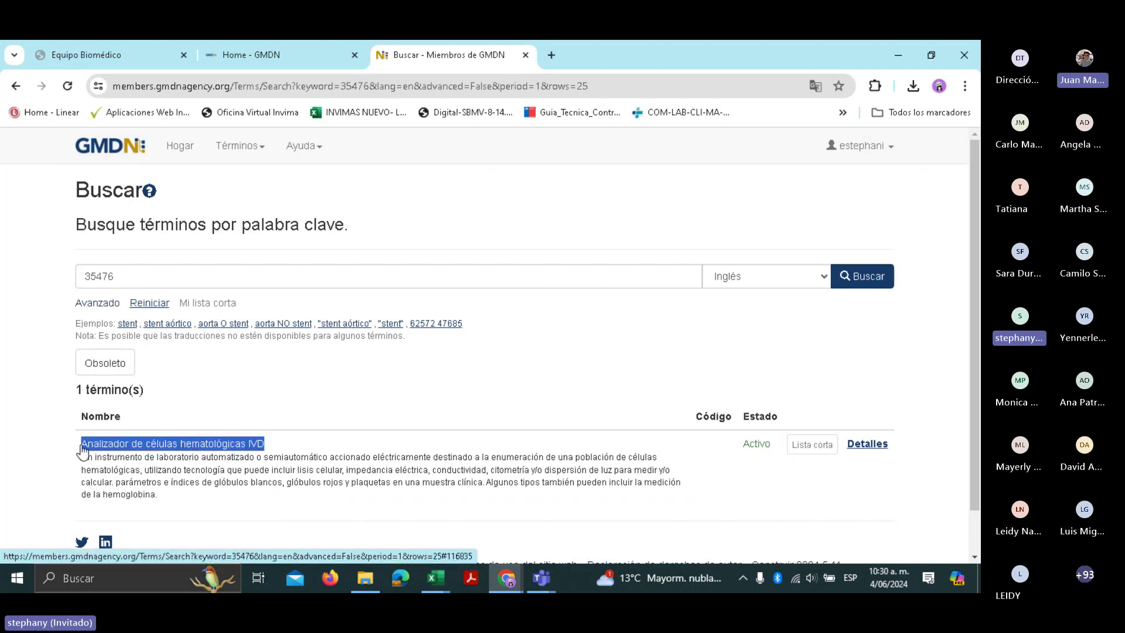
mouse_move(434, 578)
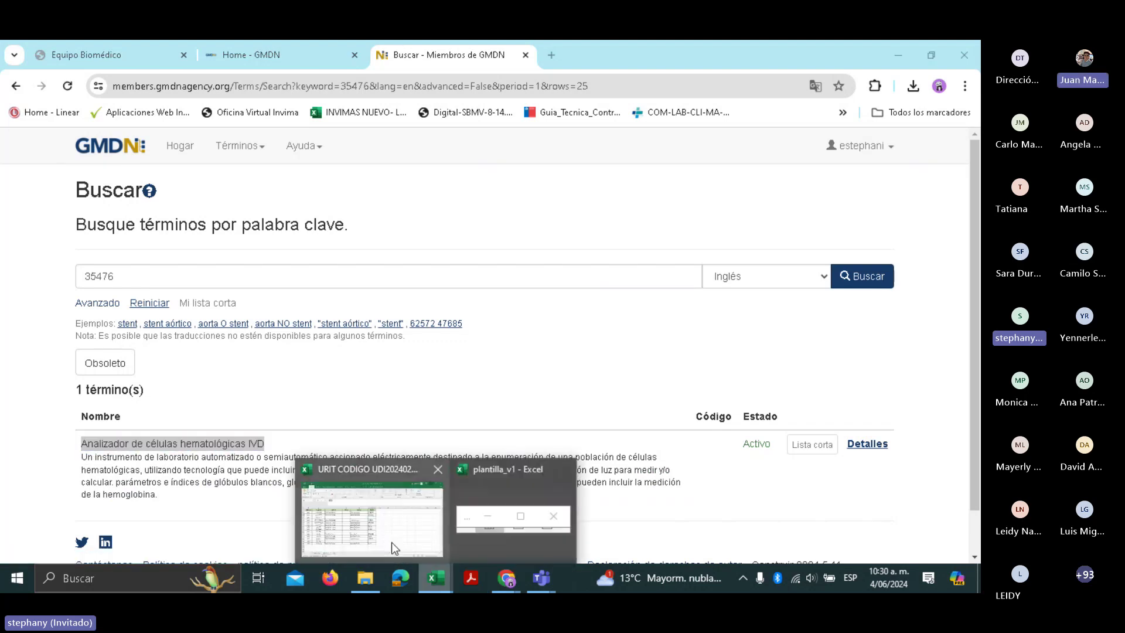
click(391, 541)
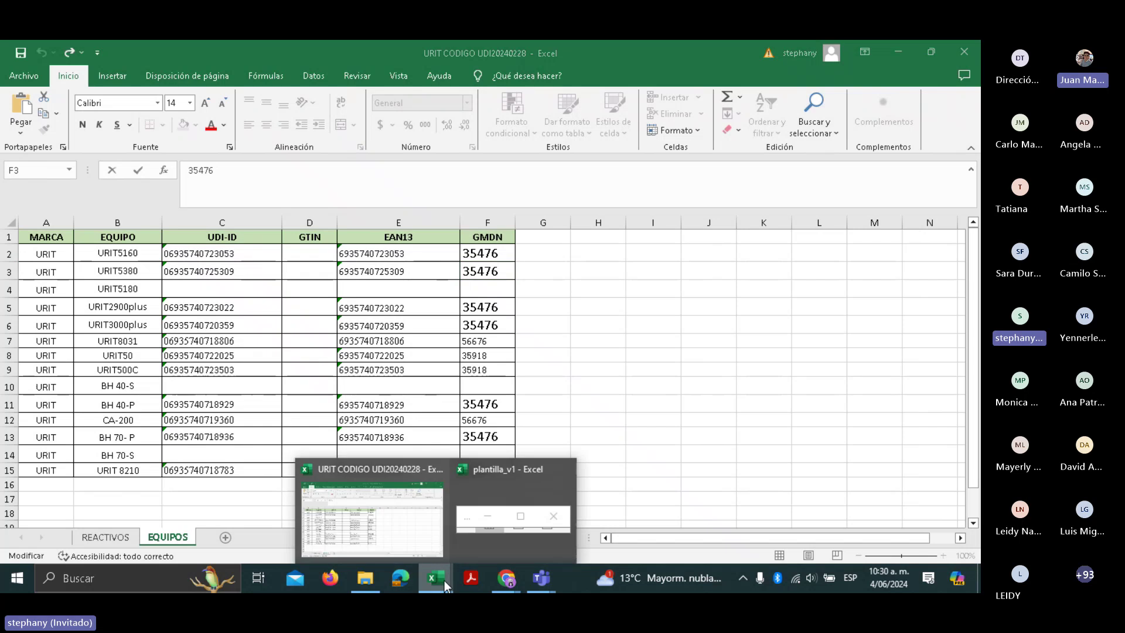
click(499, 537)
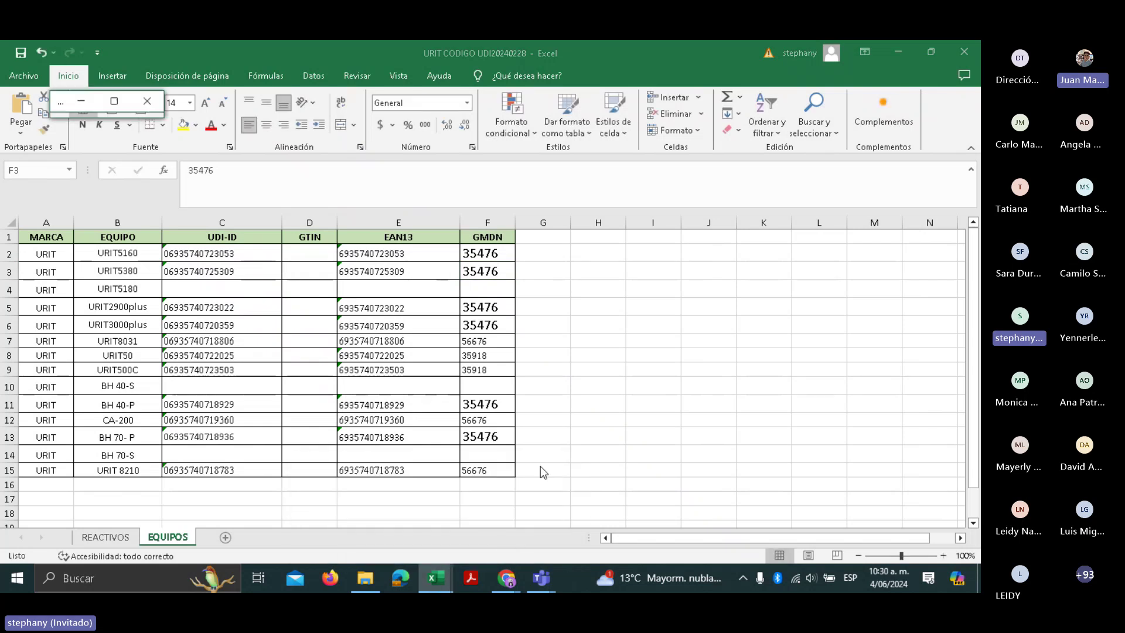
click(115, 101)
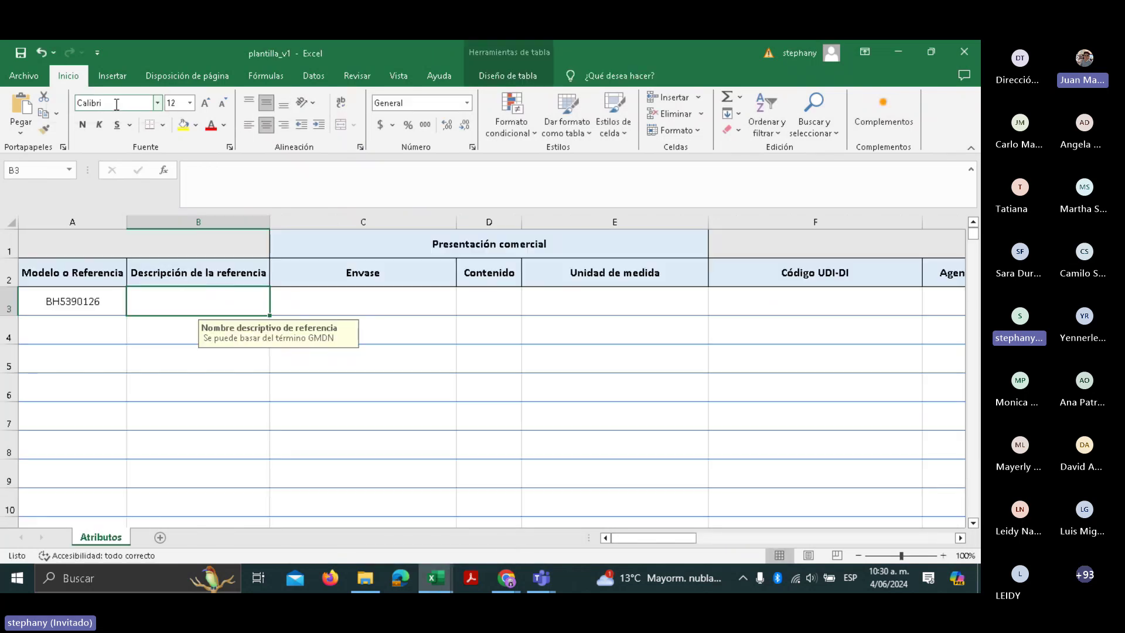
Step: Paste the analyzer description into B3, autofit column B, and set container C3 to Unidad
click(258, 192)
key(ctrl+v)
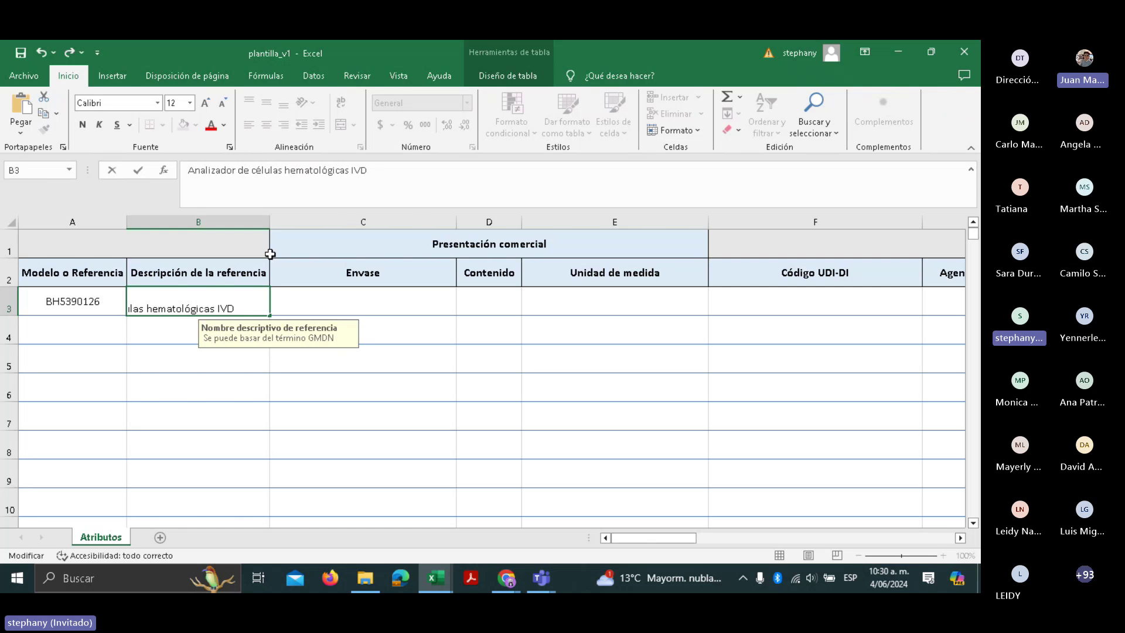
click(391, 389)
click(367, 298)
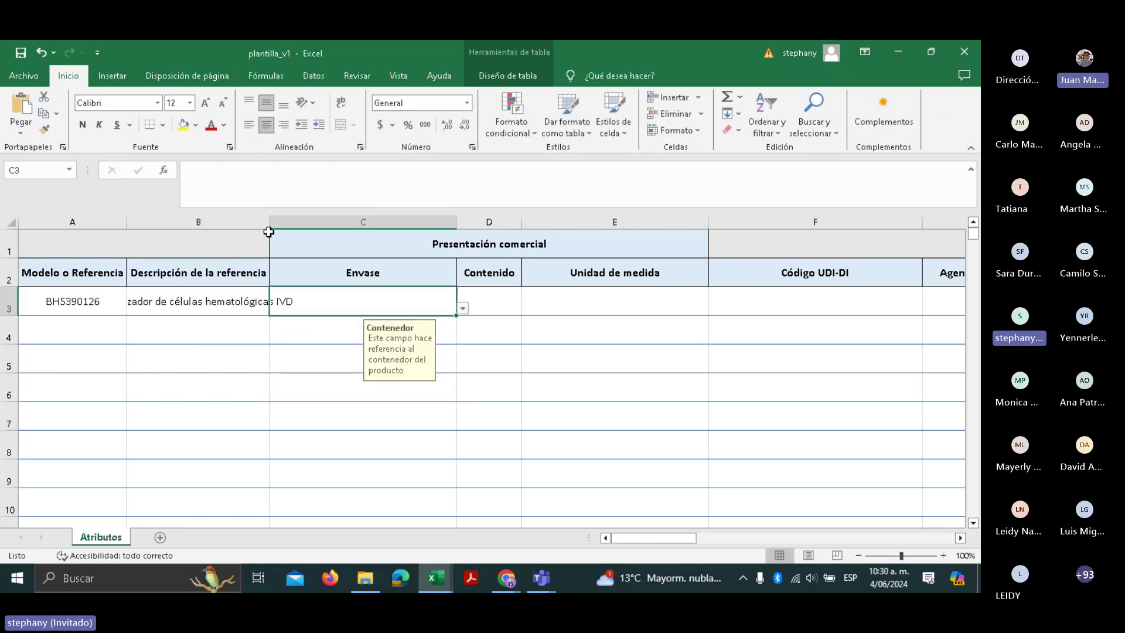
double_click(270, 222)
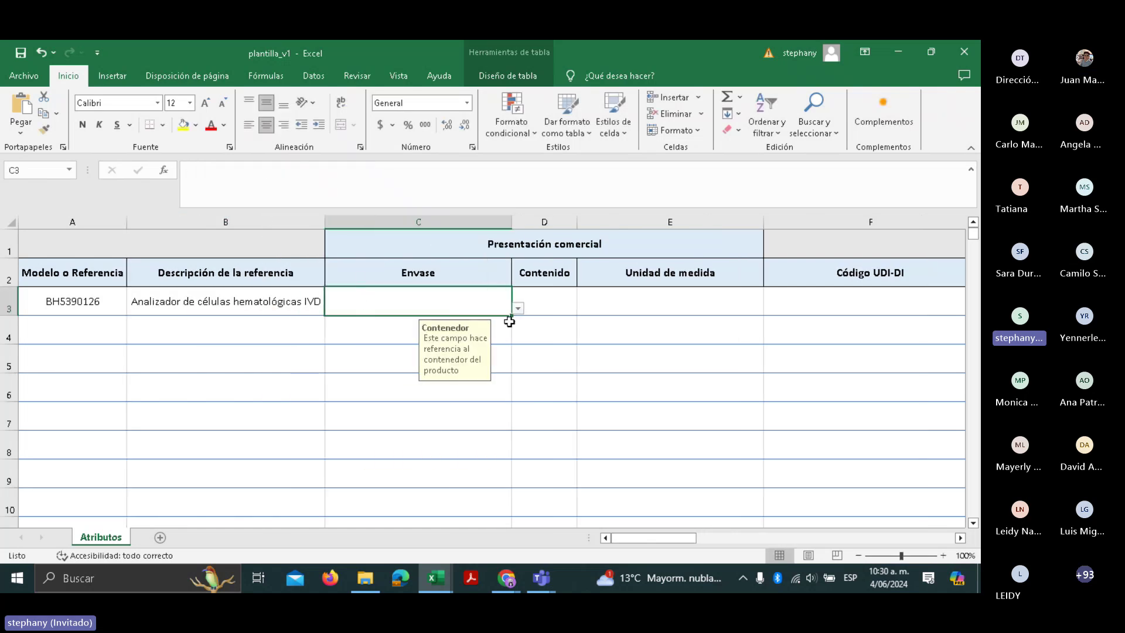
click(518, 309)
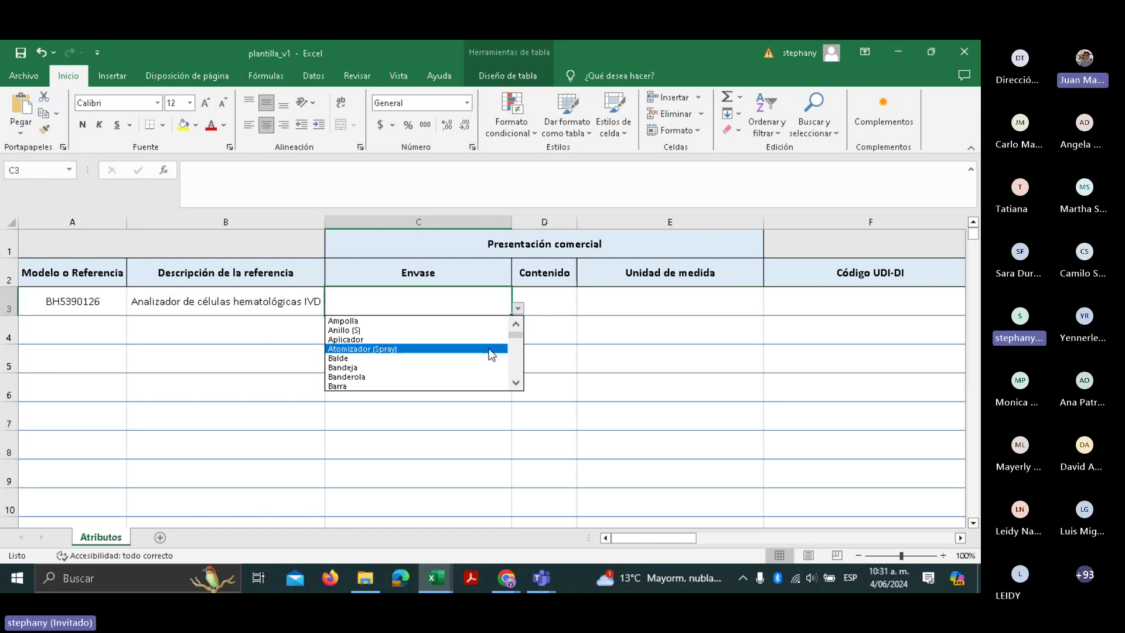
drag(519, 340, 519, 376)
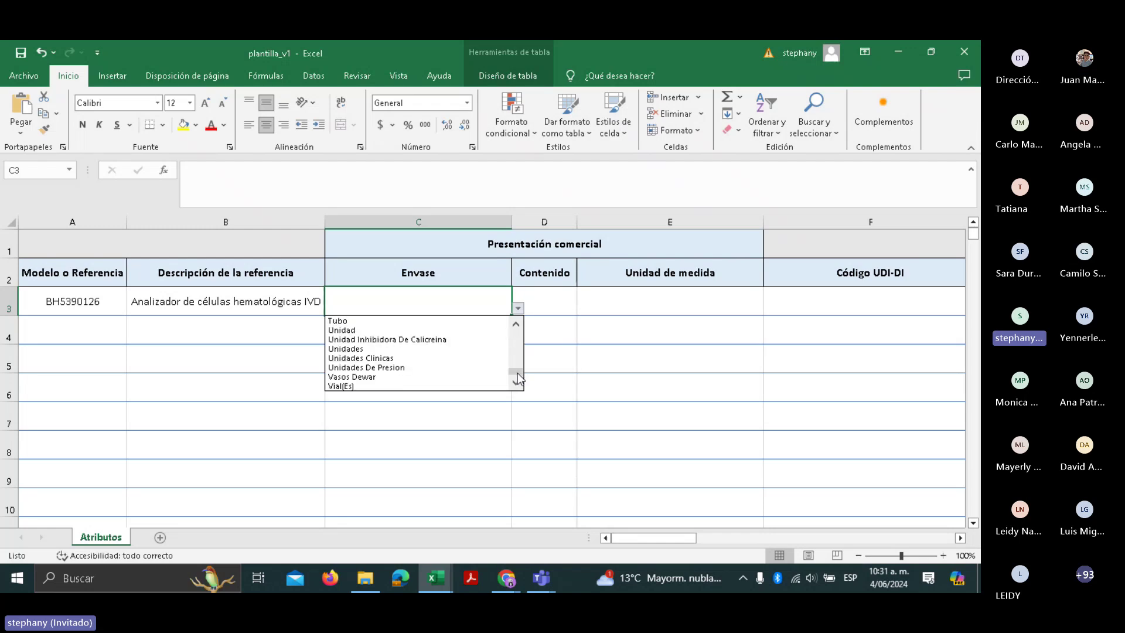
click(409, 331)
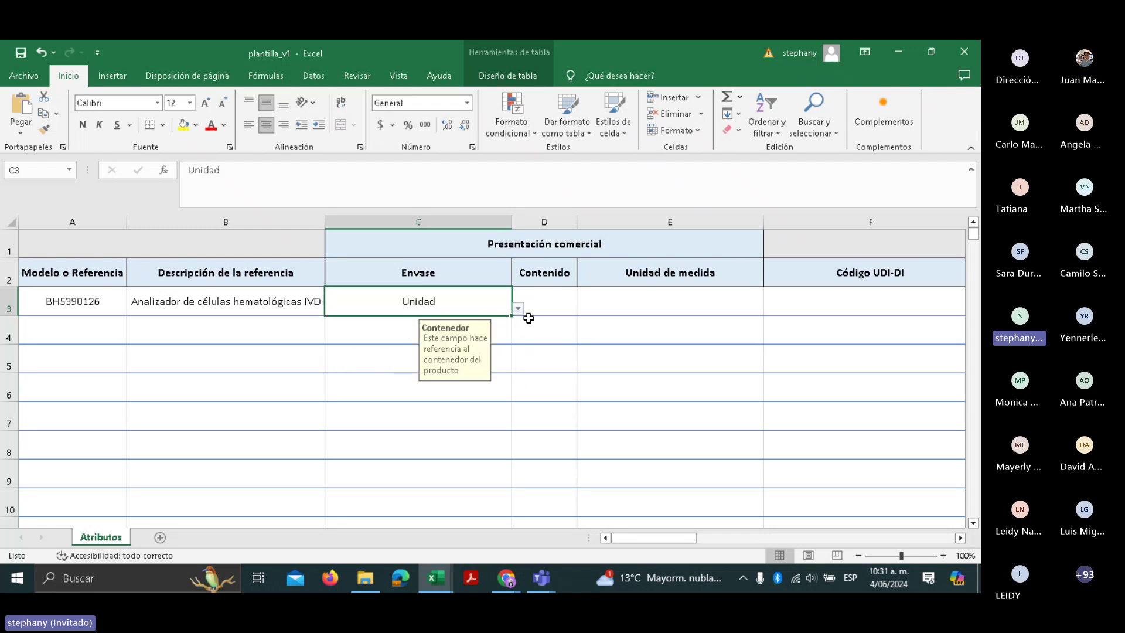
Step: Enter content 1 in D3 and set the unit of measure in E3 to Unidad
click(546, 304)
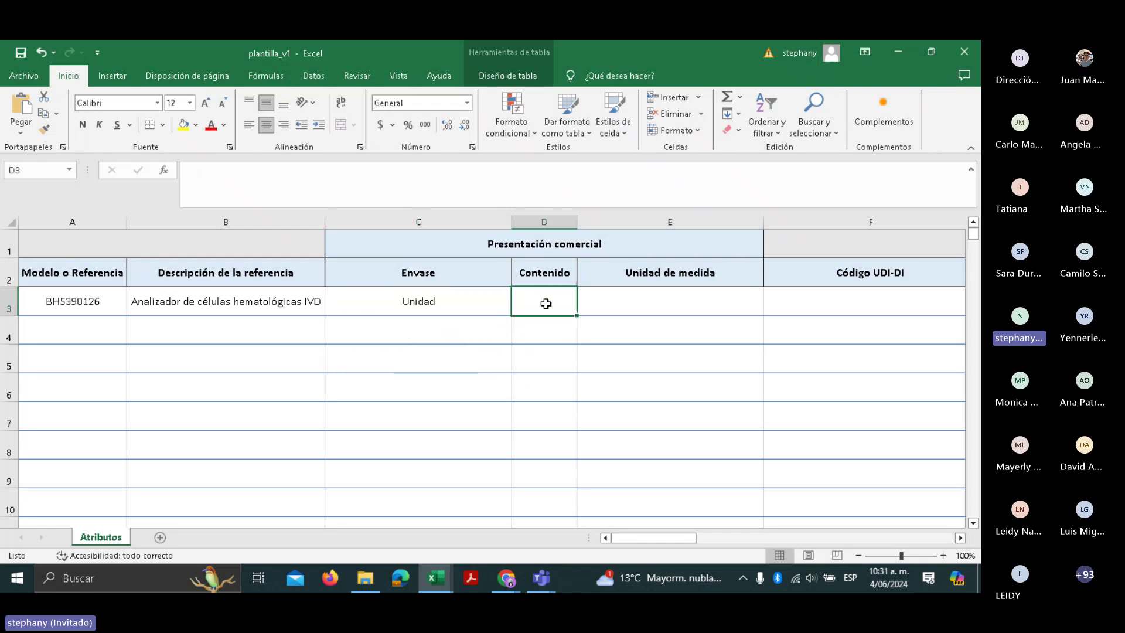
click(645, 301)
click(769, 309)
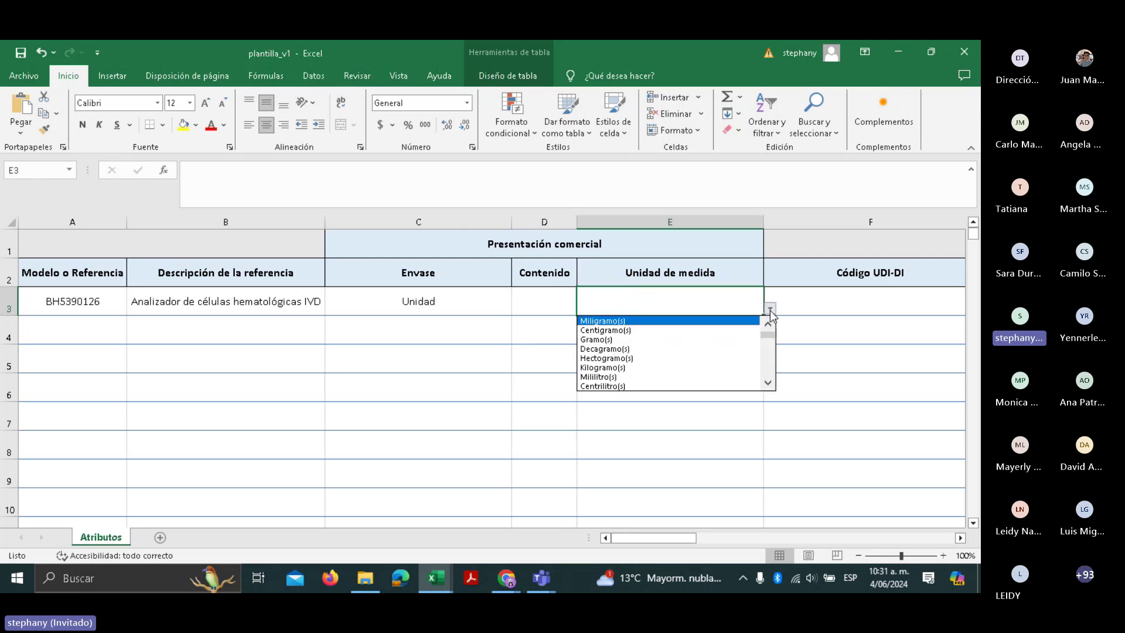
mouse_move(769, 336)
mouse_down()
mouse_move(770, 355)
mouse_move(769, 337)
mouse_up()
click(540, 295)
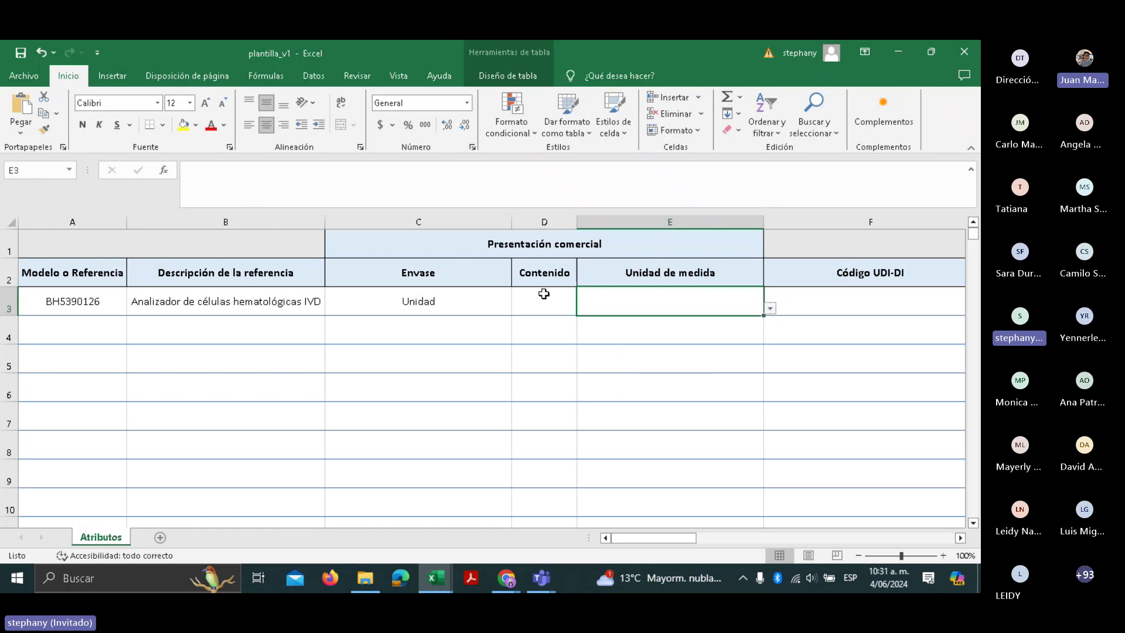
click(548, 298)
text(1)
key(Tab)
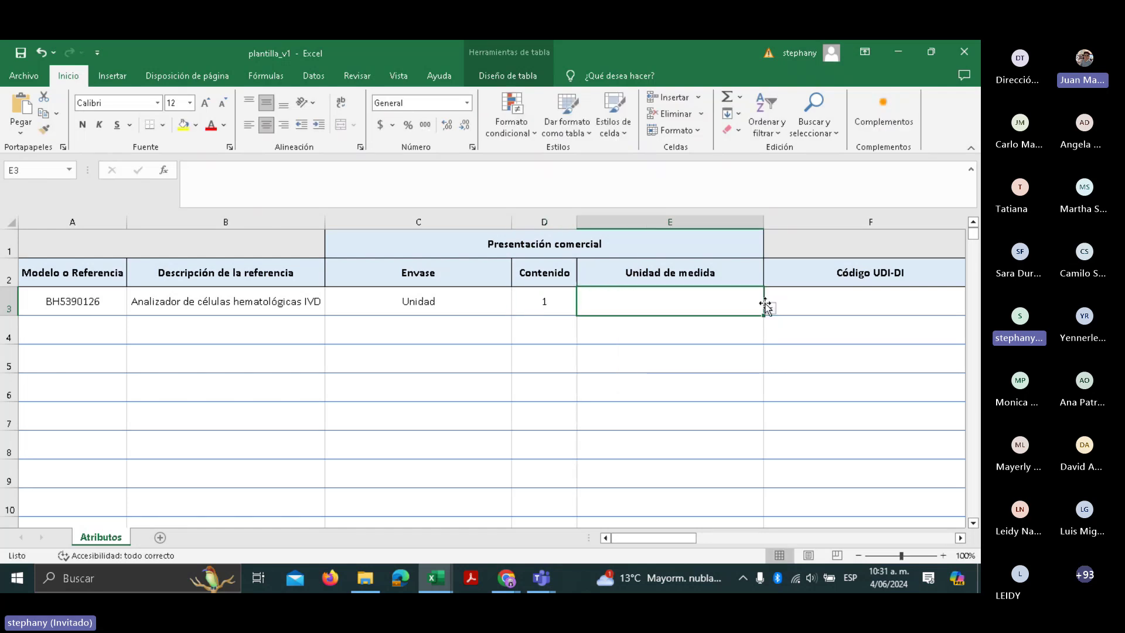
click(769, 307)
drag(767, 352, 767, 378)
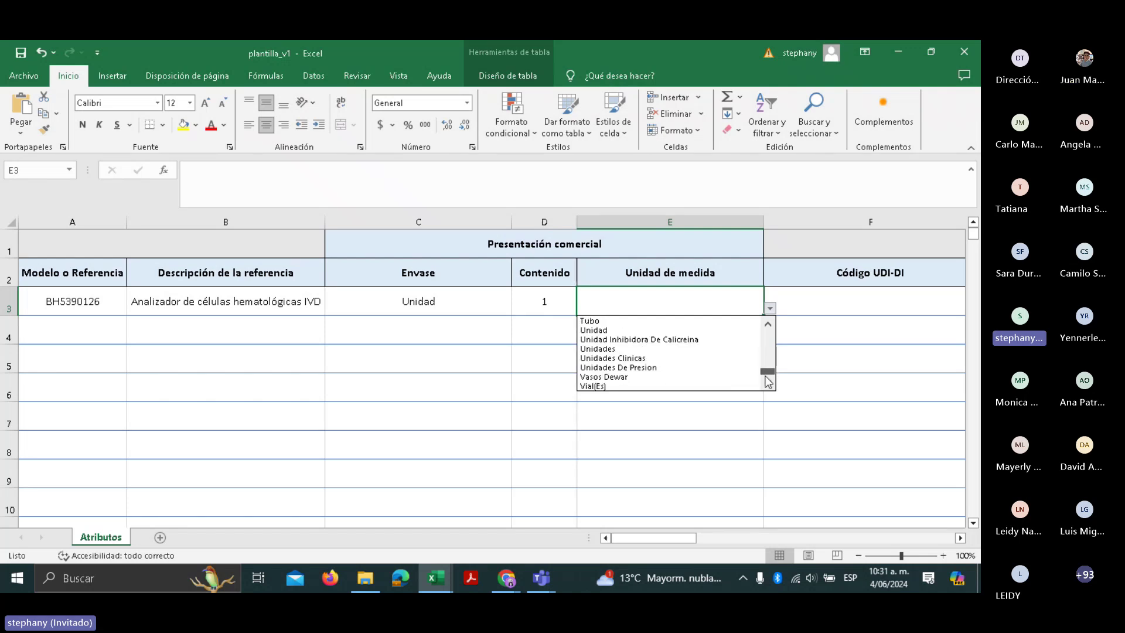
click(635, 331)
click(818, 301)
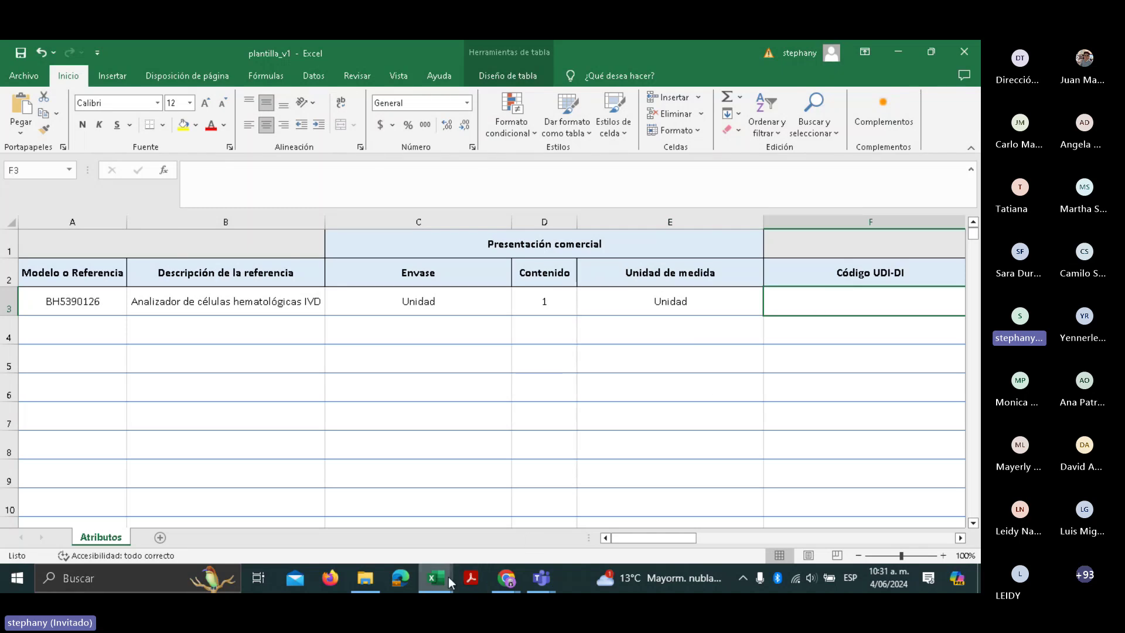
mouse_move(448, 583)
click(384, 515)
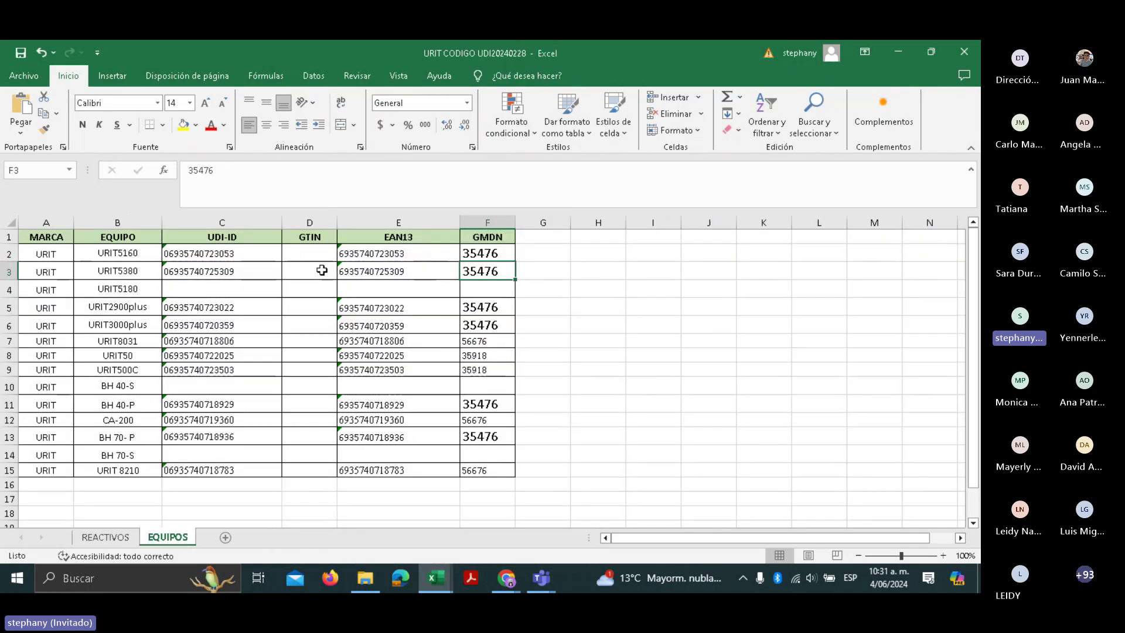
click(240, 270)
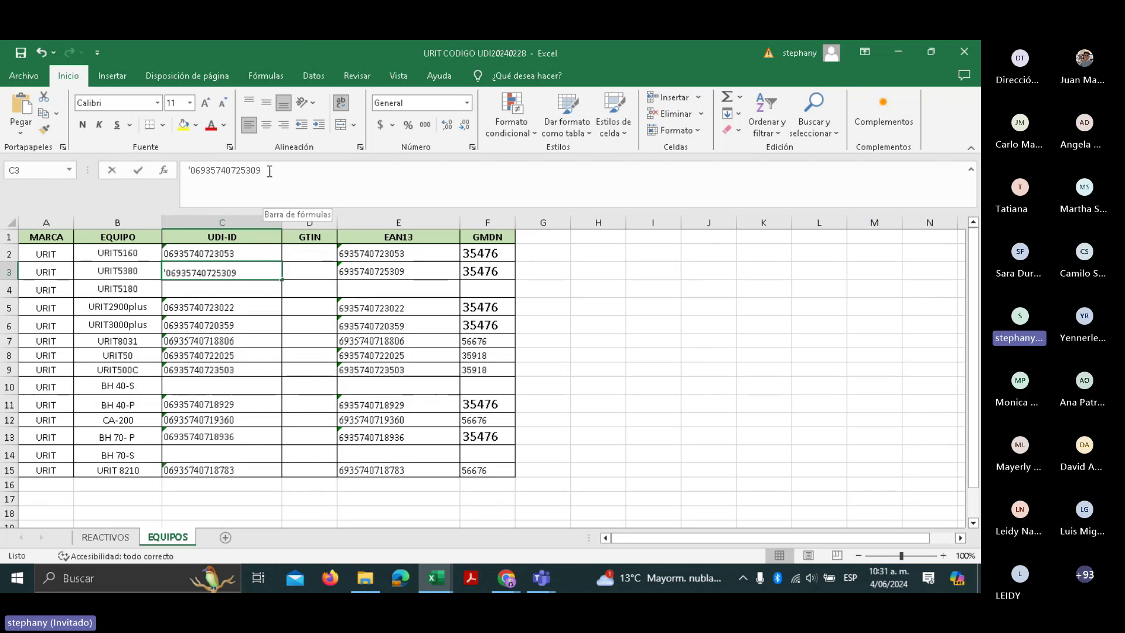
drag(262, 169, 188, 170)
key(ctrl+c)
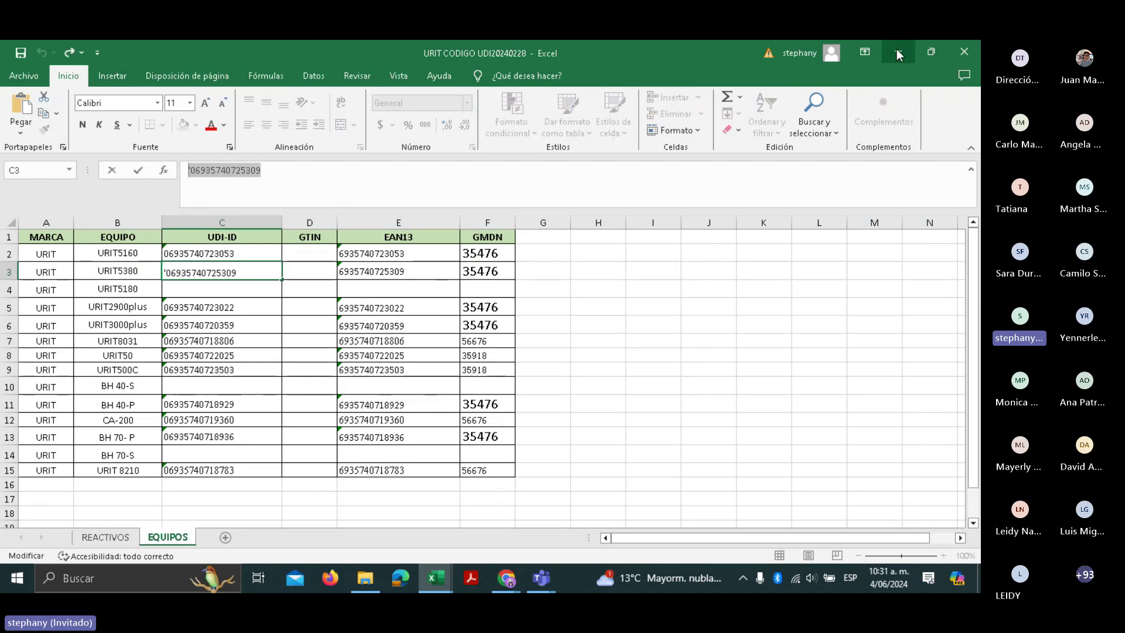
click(898, 51)
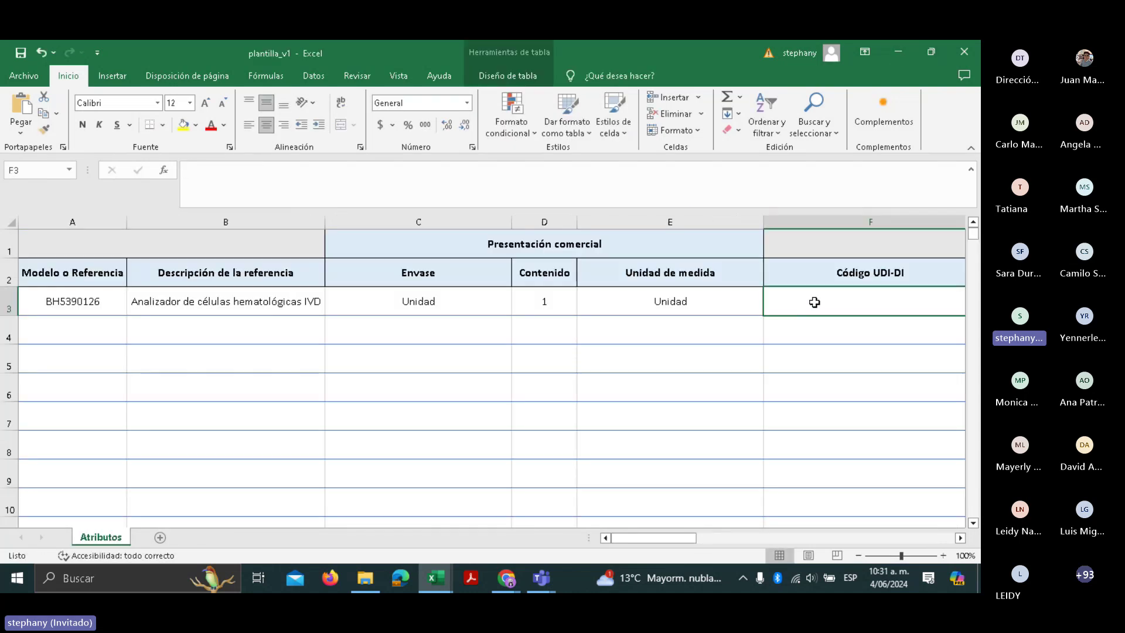
key(ctrl+v)
Step: Set the issuing agency in G3 to GS1
scroll(820, 311, right, 2)
click(785, 306)
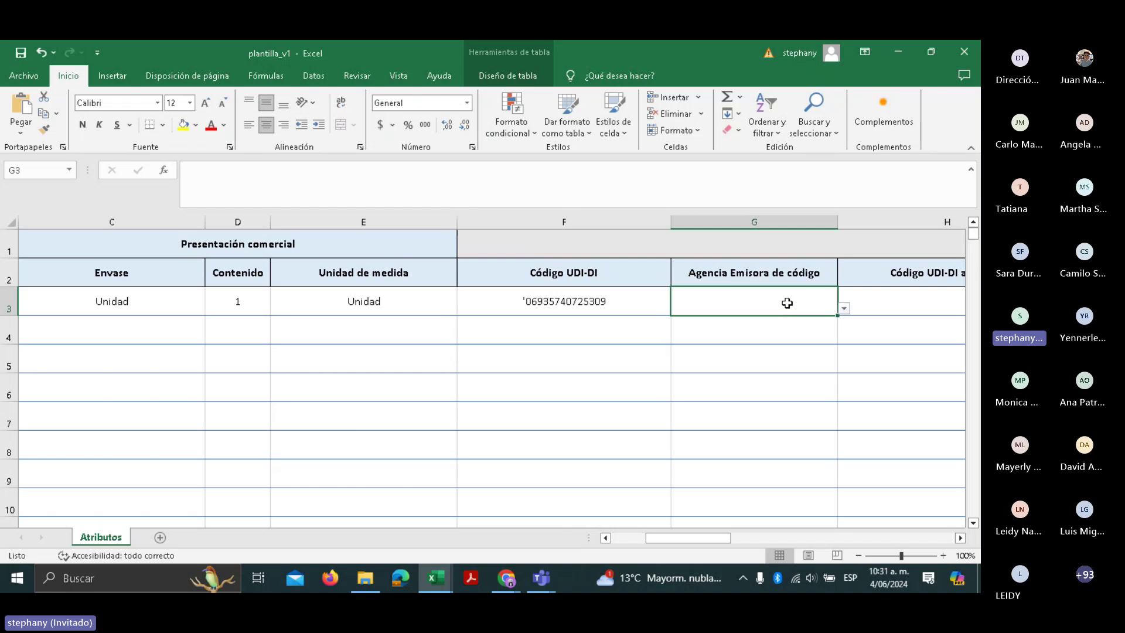
click(843, 308)
click(800, 321)
drag(723, 538, 792, 538)
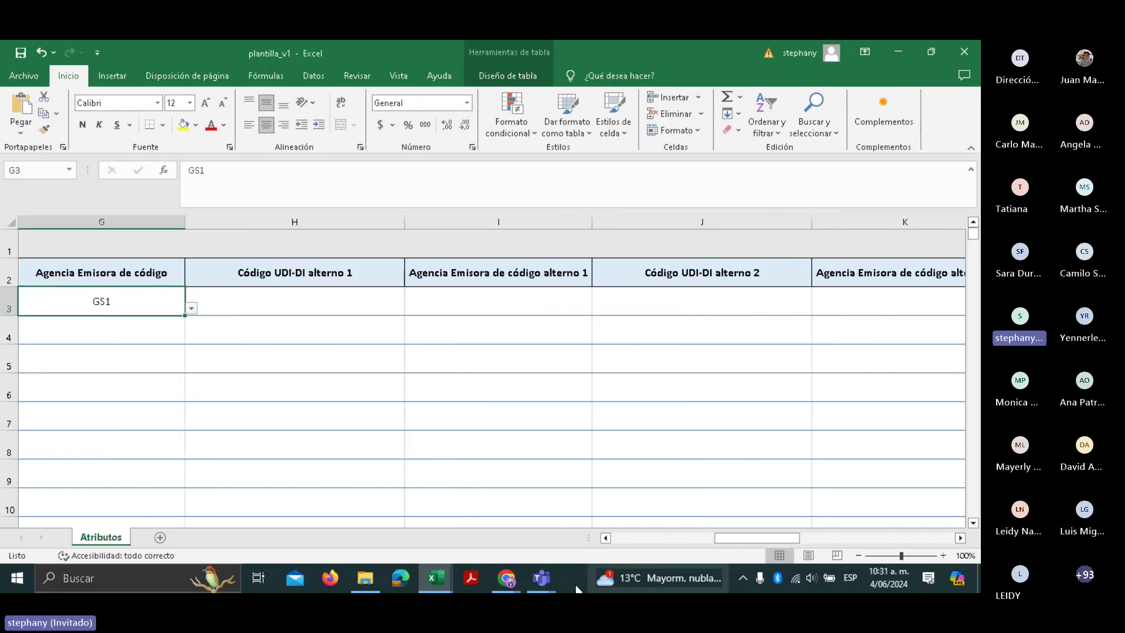
Step: Return to plantilla_v1 and move along row 3 from J3 to the Código GMDN column
mouse_move(435, 578)
click(357, 510)
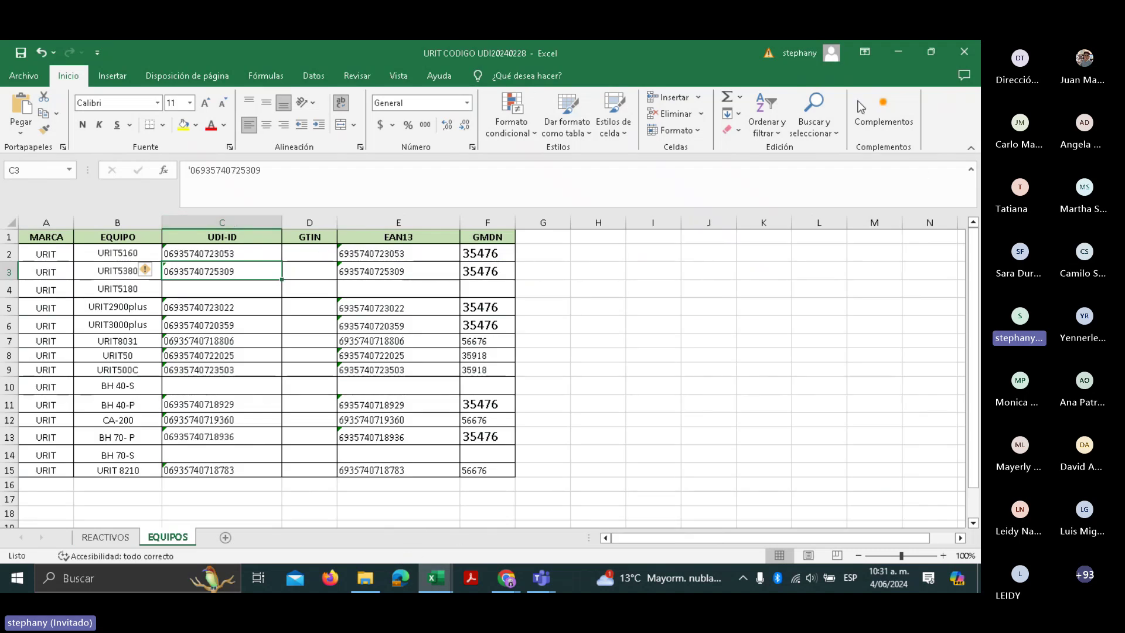
click(898, 54)
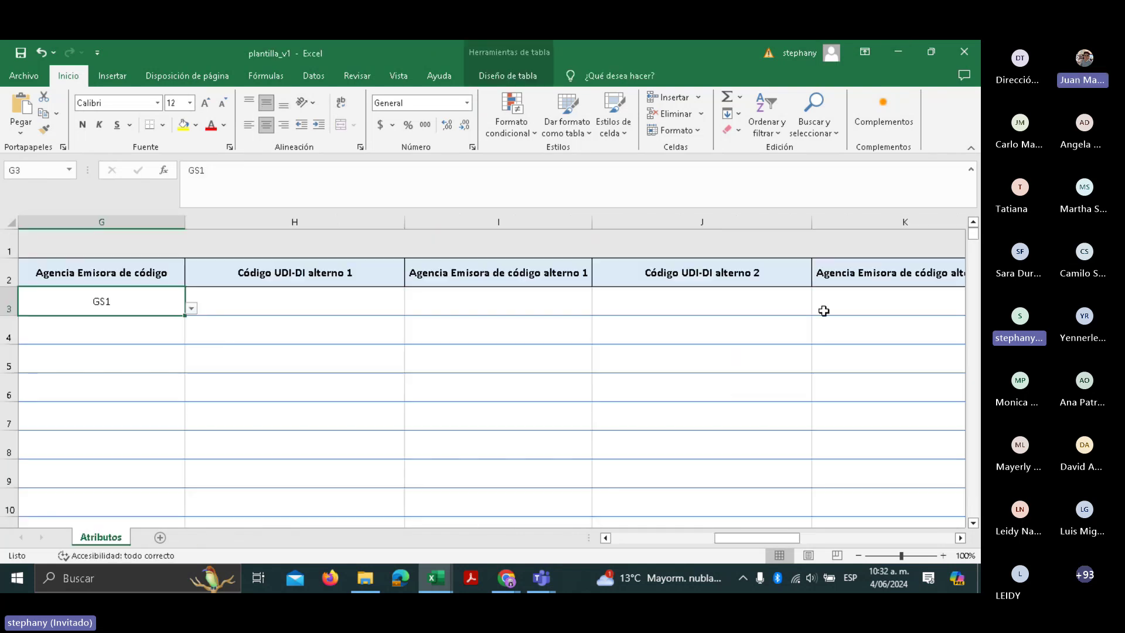
click(723, 304)
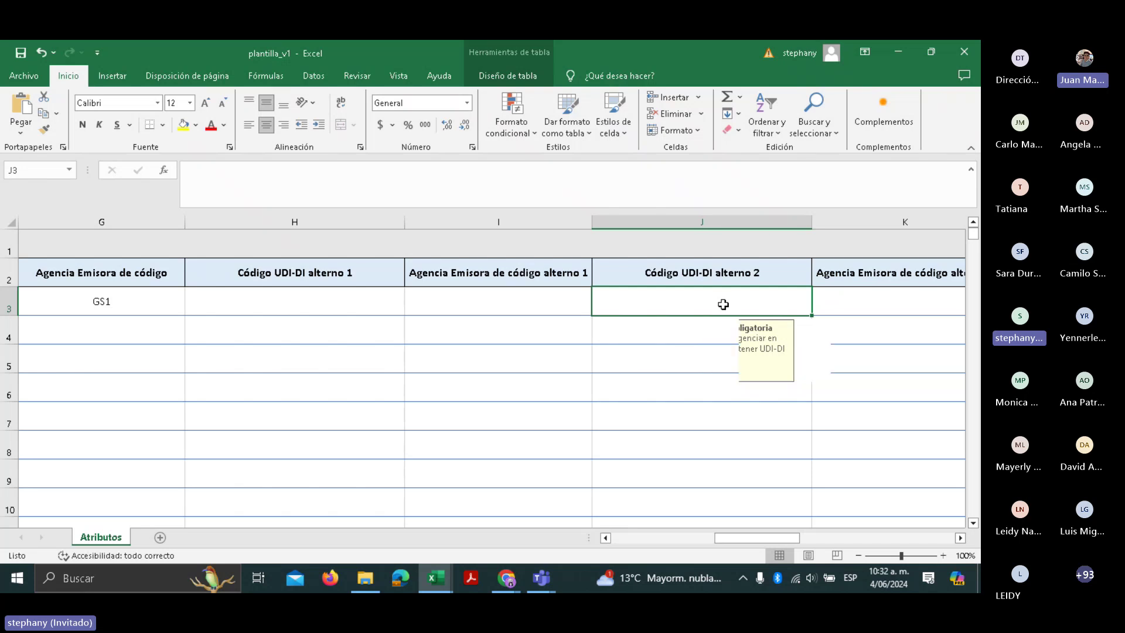
key(Tab)
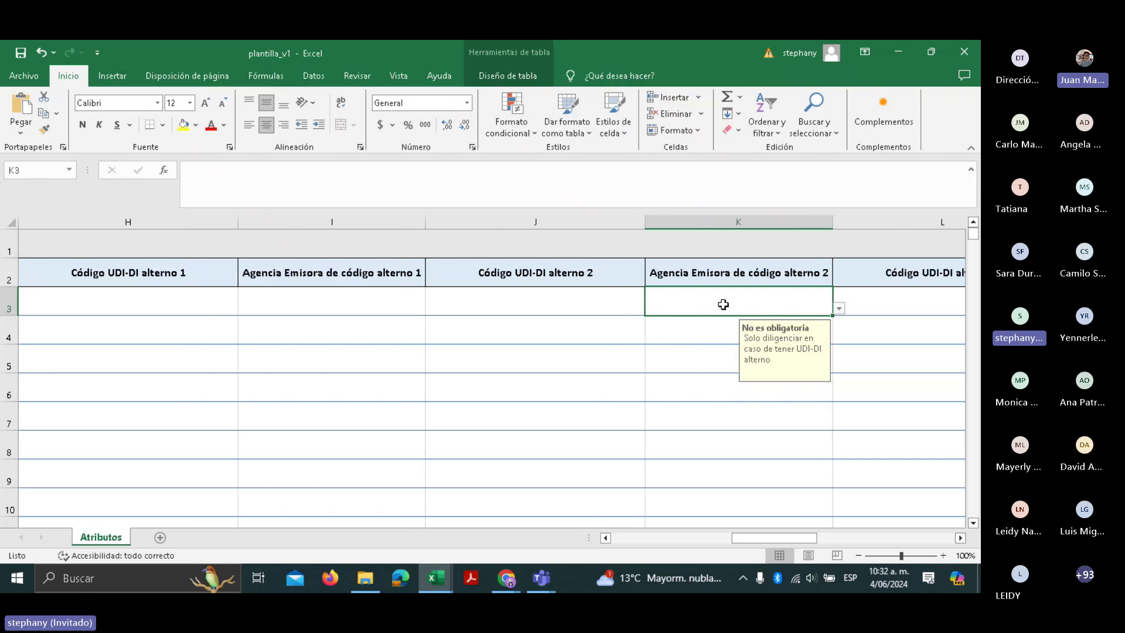
key(Tab)
key(Tab)
key(Tab)
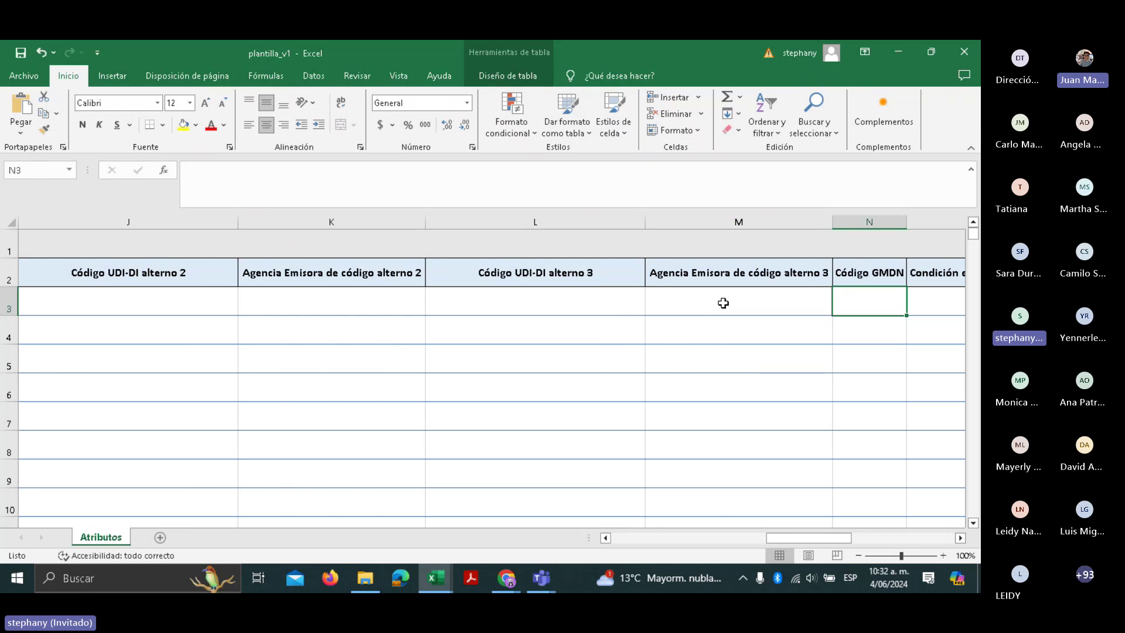
mouse_move(445, 585)
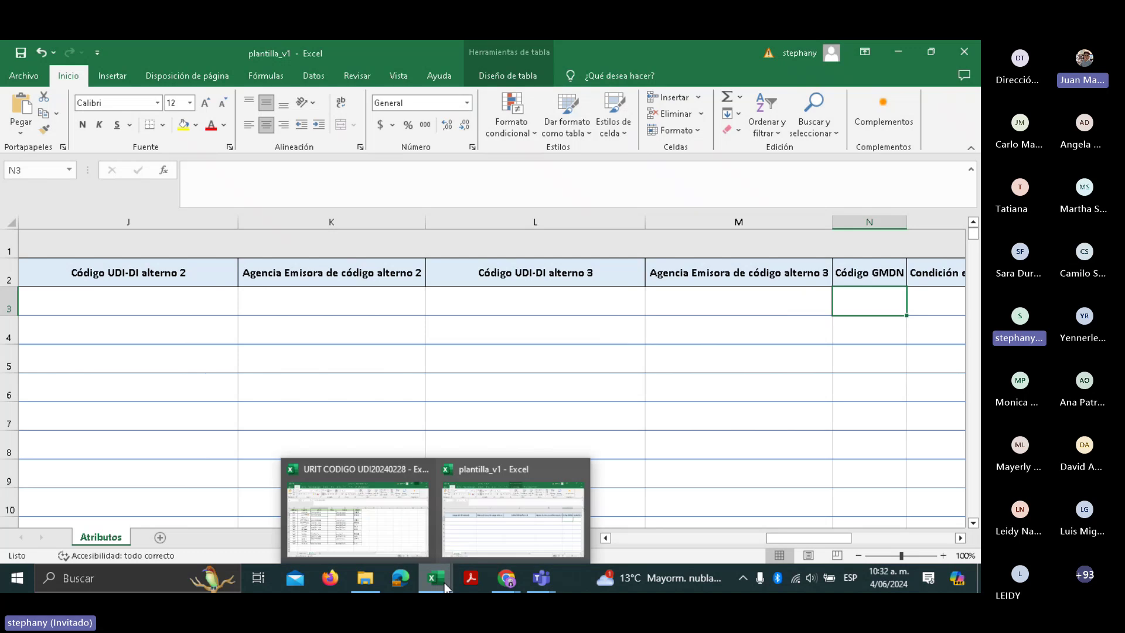
mouse_move(650, 591)
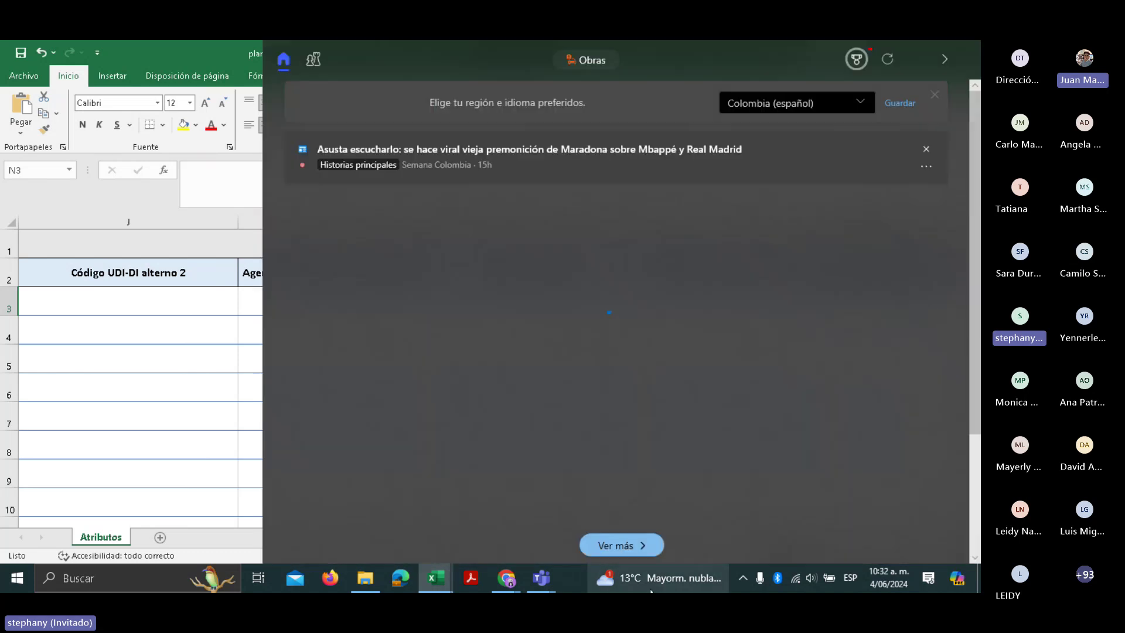
click(176, 387)
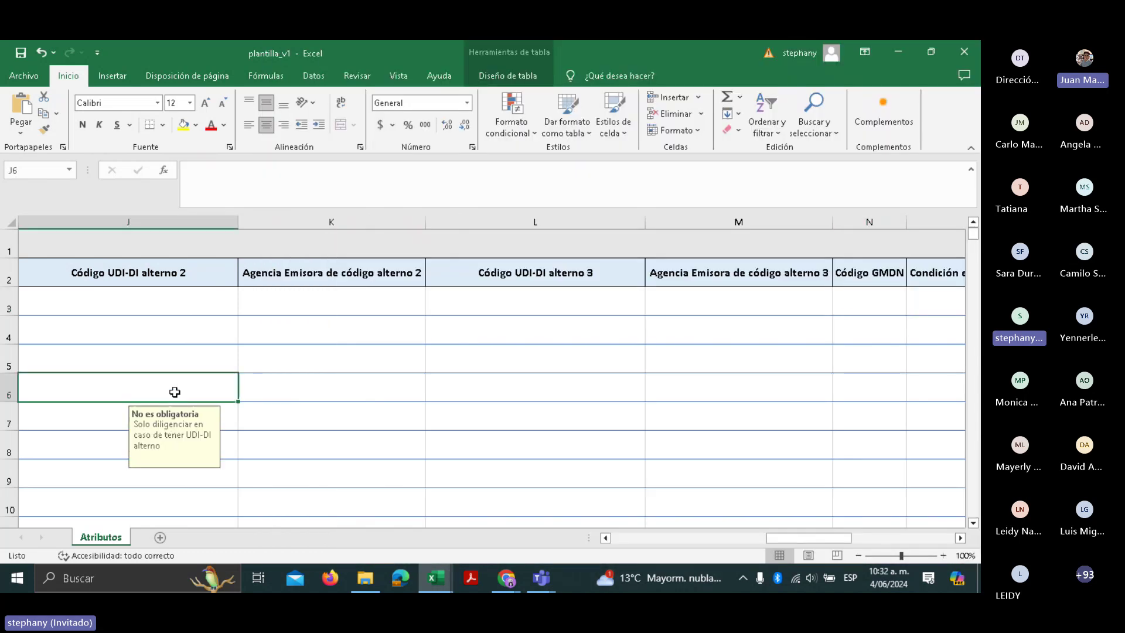
click(860, 309)
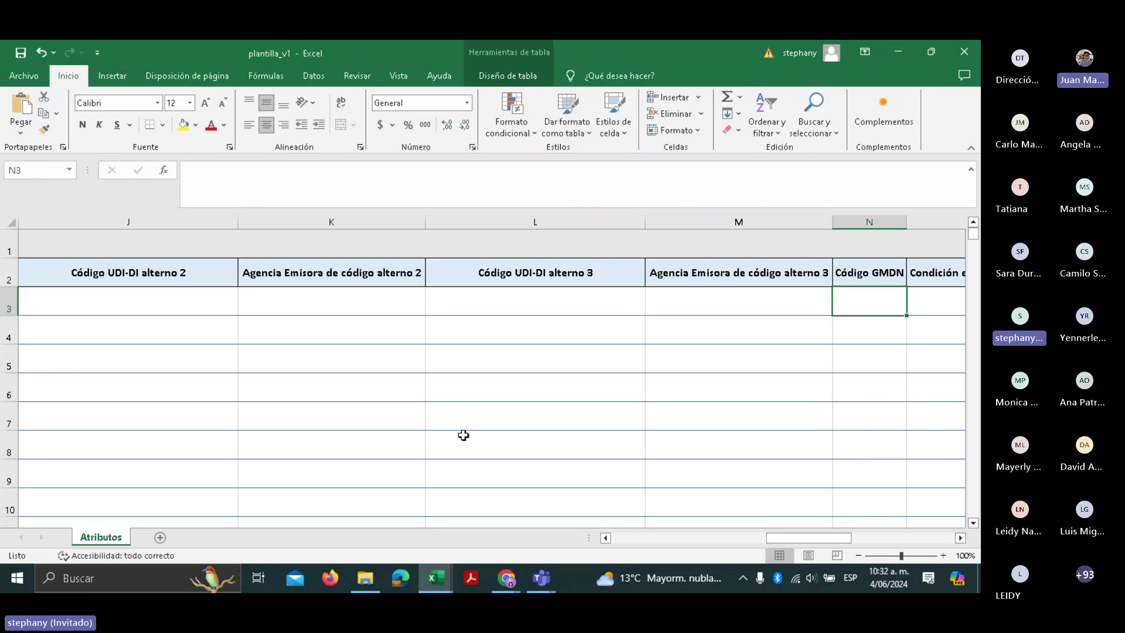
click(431, 581)
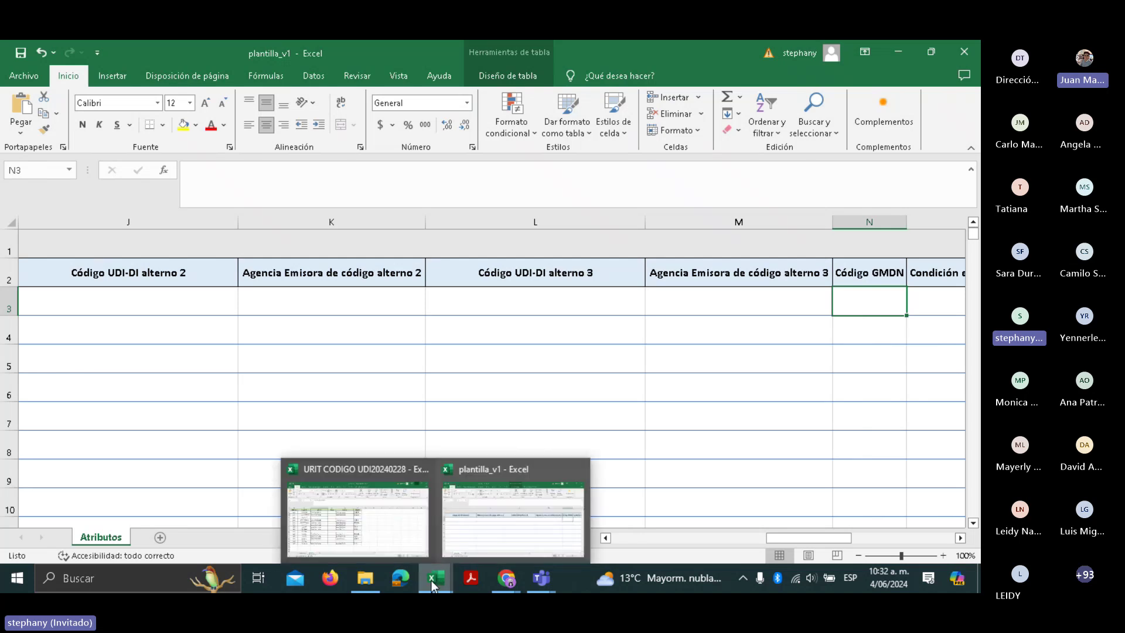
click(410, 536)
click(499, 277)
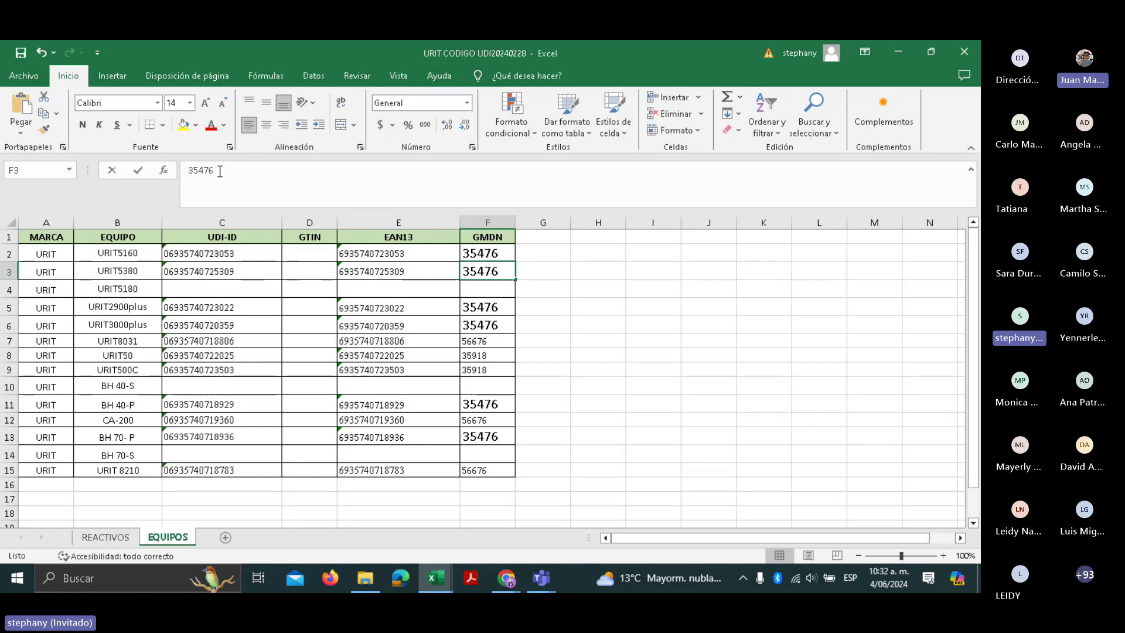
click(891, 51)
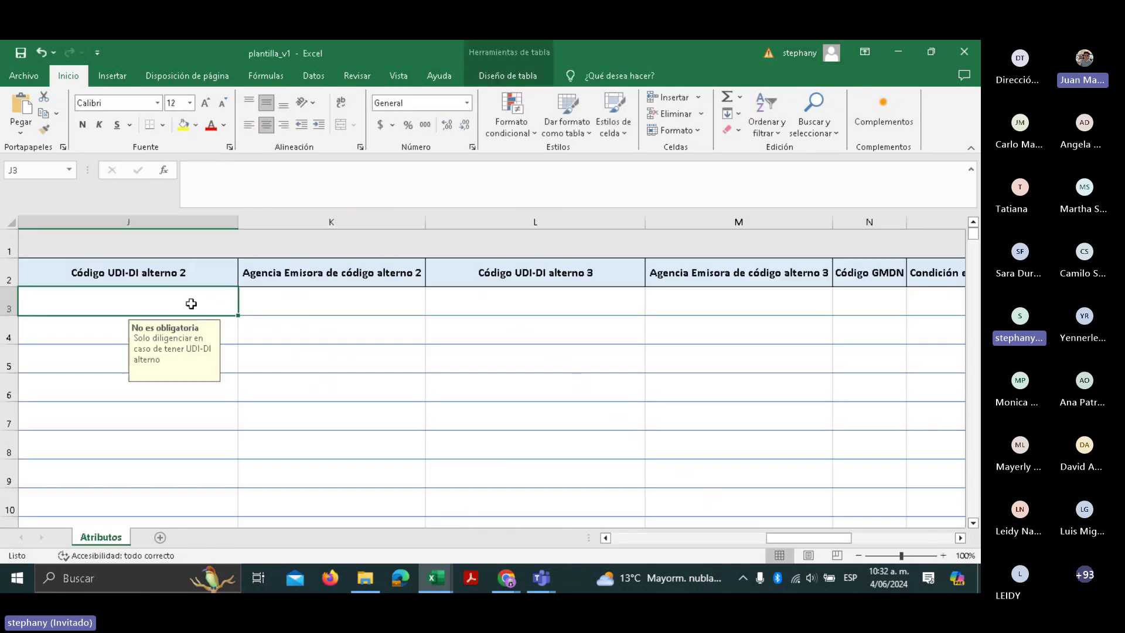
key(Left)
key(Left)
key(Left)
key(Left)
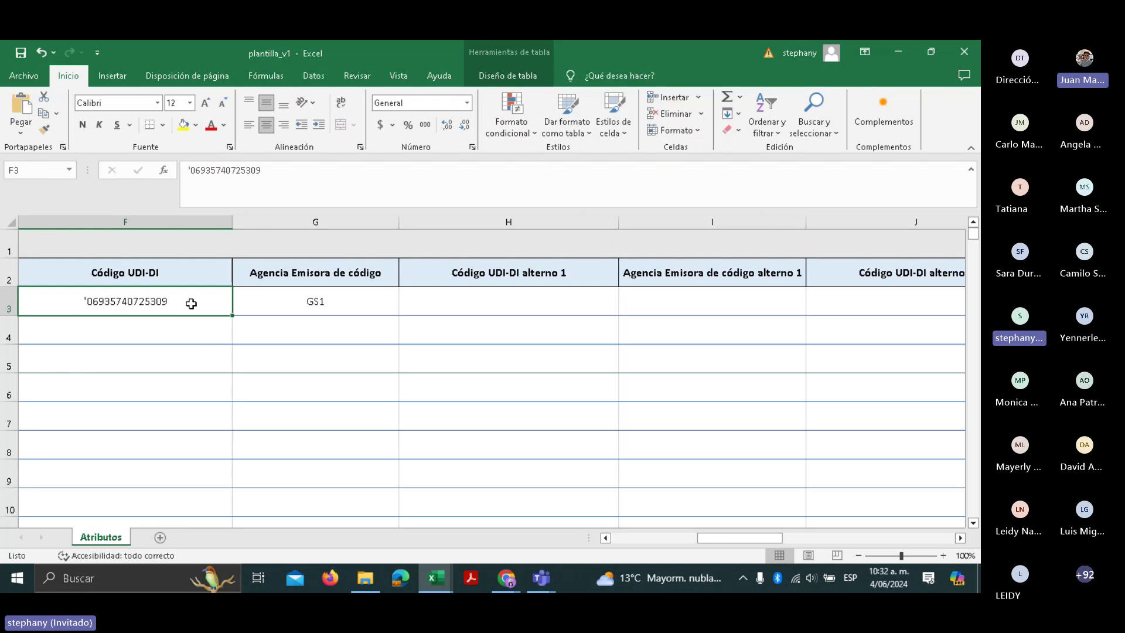
Step: Try the Número format with no decimals on F3's UDI-DI code
click(192, 170)
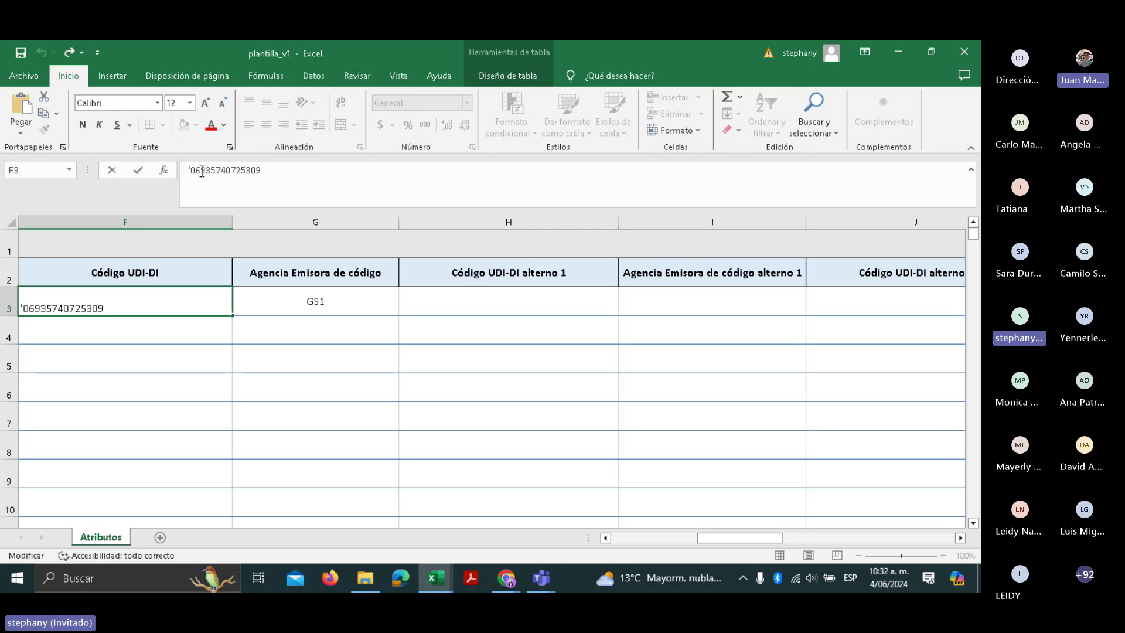
key(BackSpace)
click(344, 358)
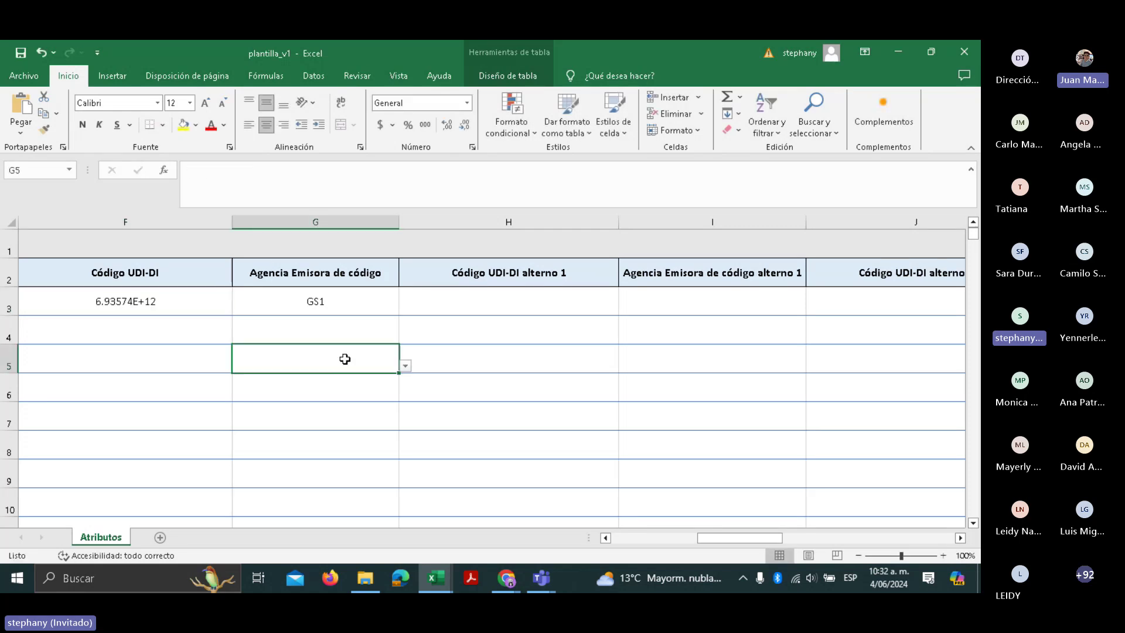
click(197, 310)
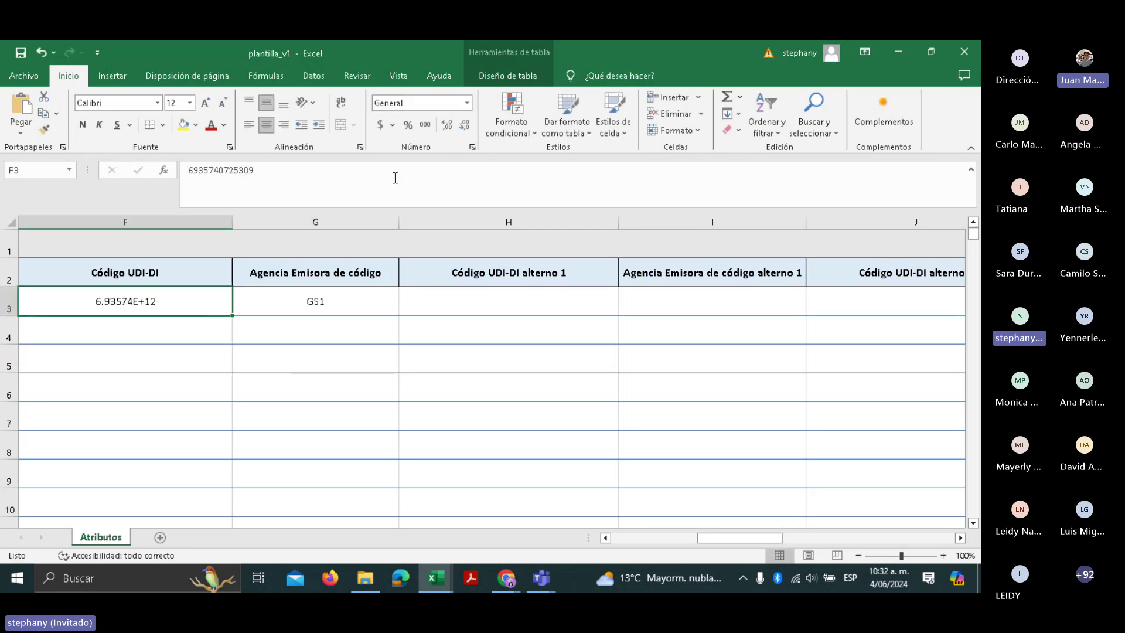
click(467, 104)
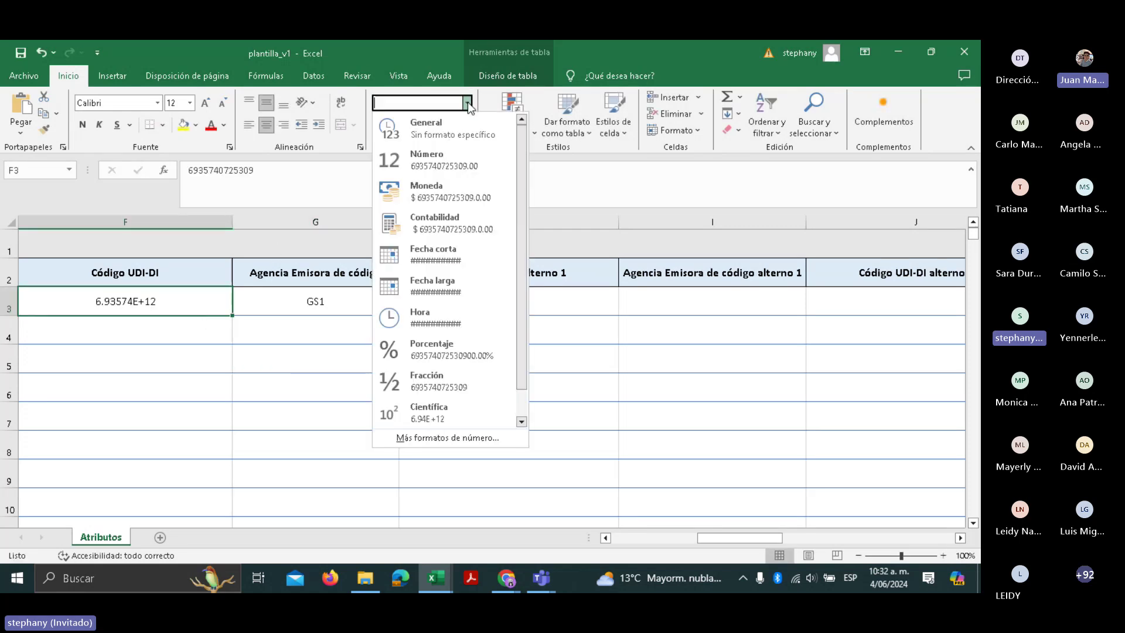
click(454, 163)
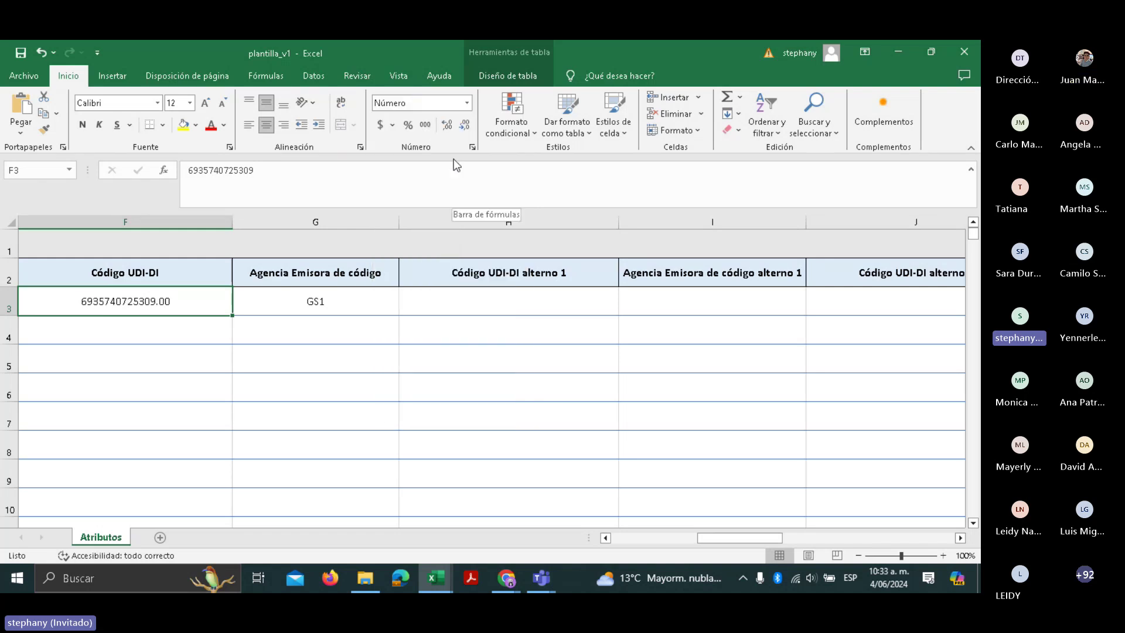
click(464, 128)
click(464, 127)
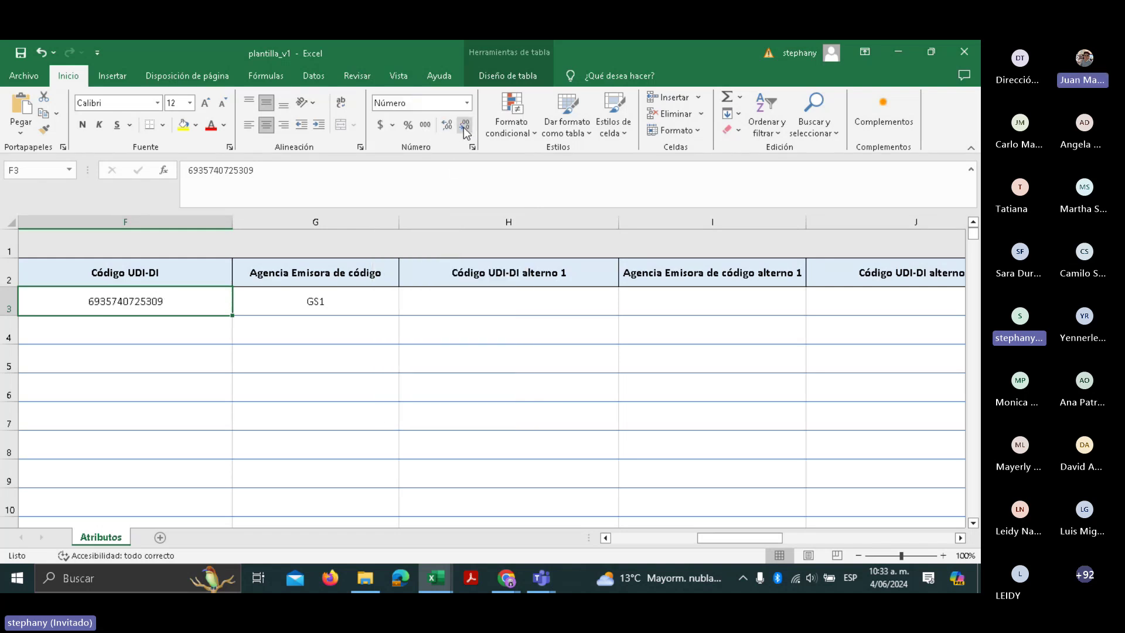
click(463, 377)
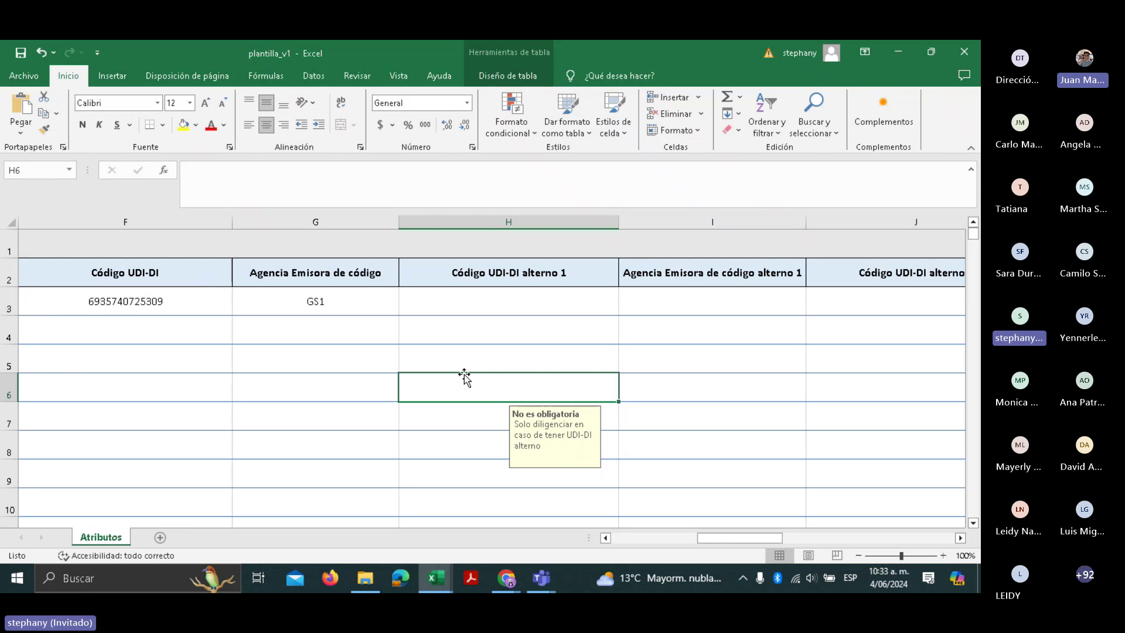
click(181, 291)
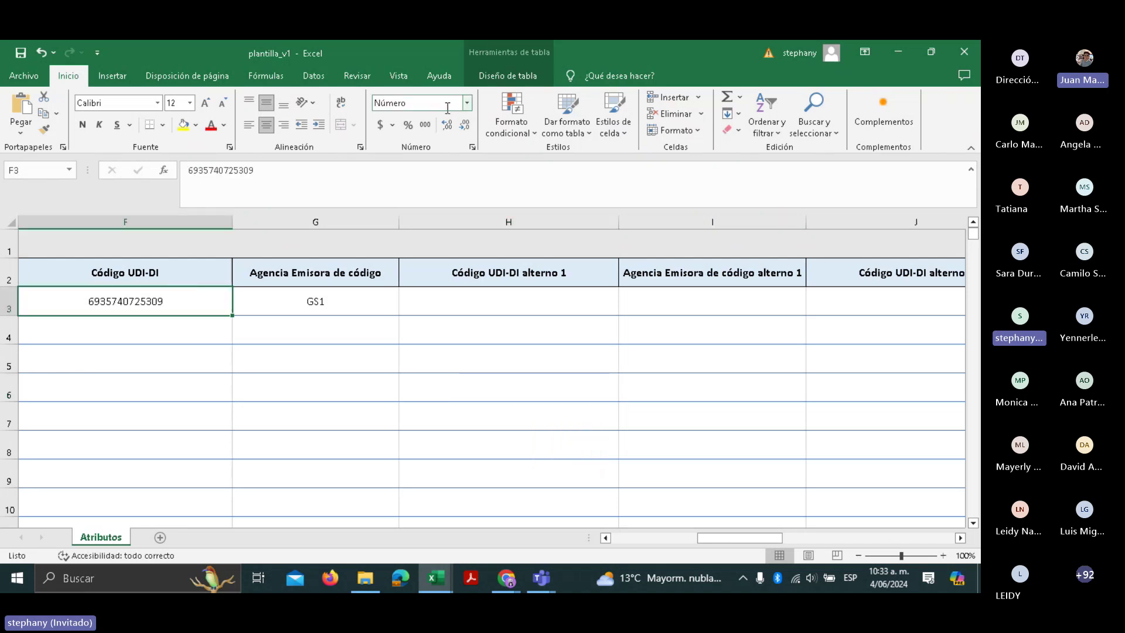
click(467, 103)
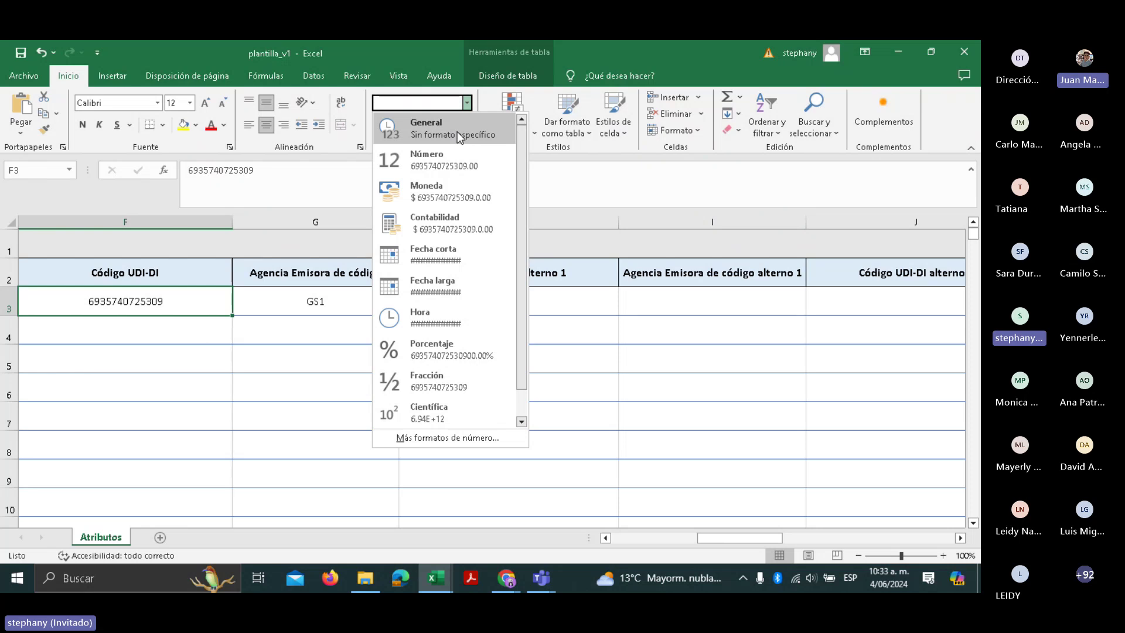
click(190, 176)
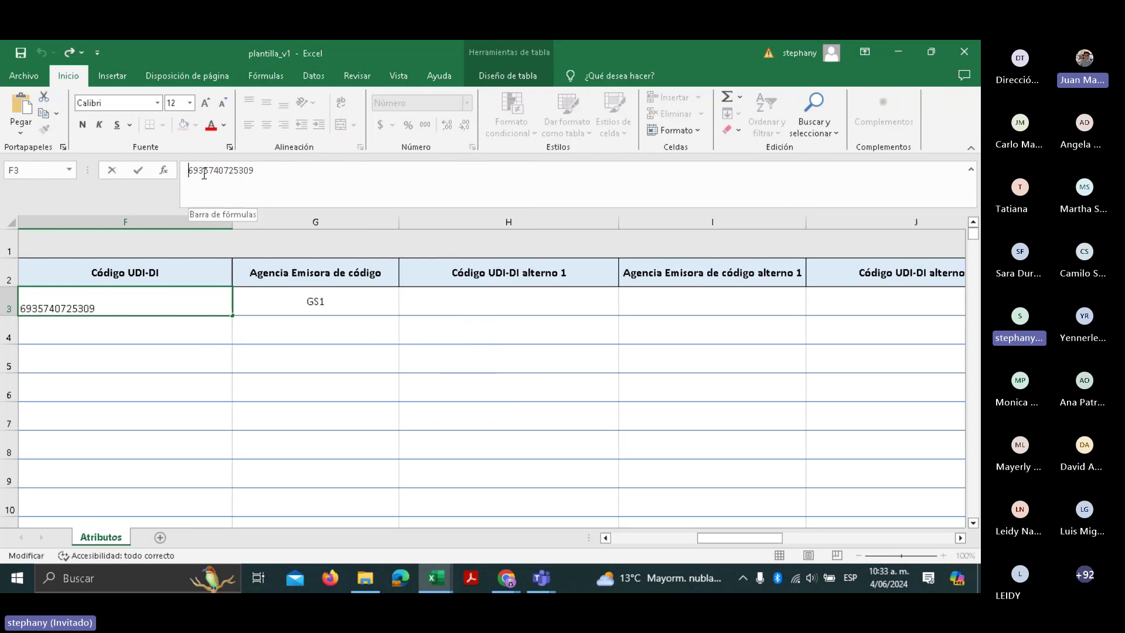
text(´0)
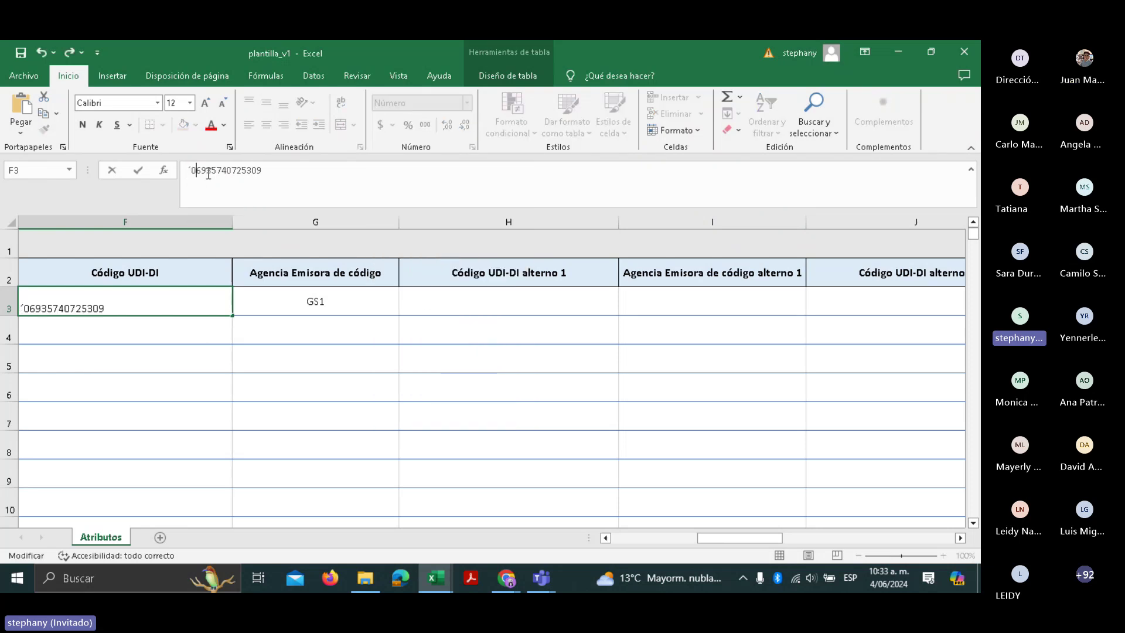
click(216, 377)
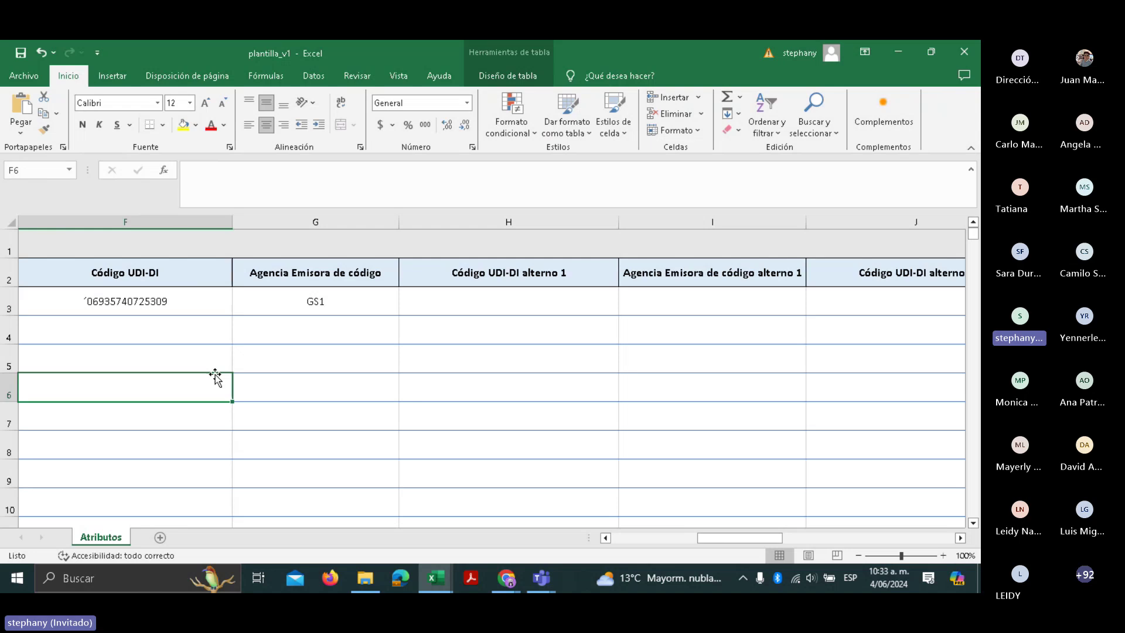
click(220, 310)
key(Right)
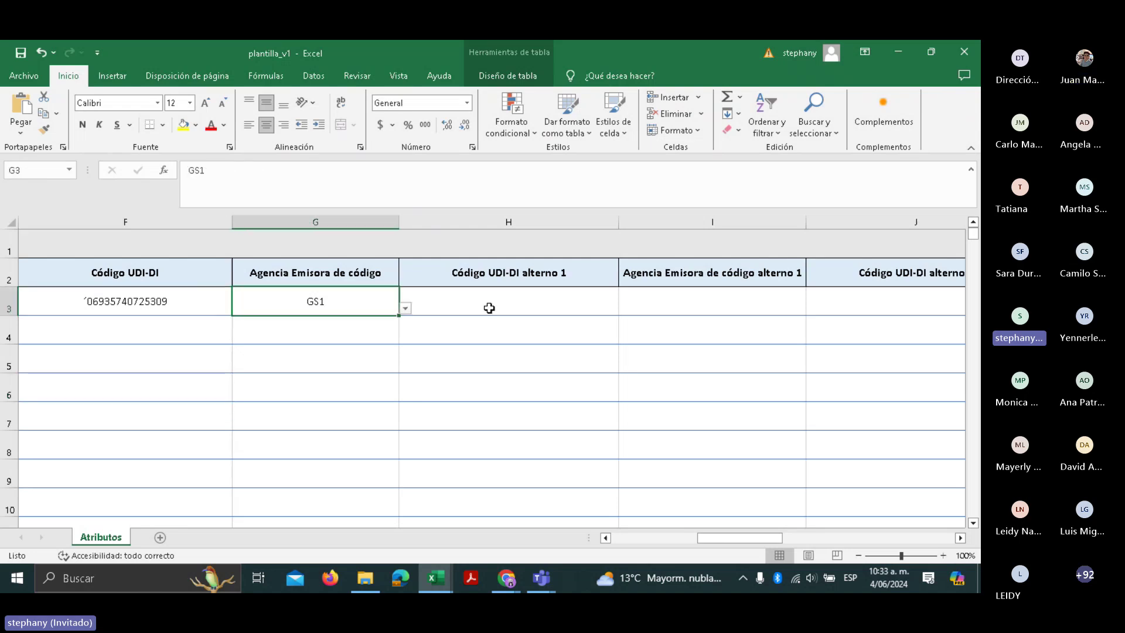
key(Right)
key(Right)
key(Right)
key(Right)
key(Right)
key(Right)
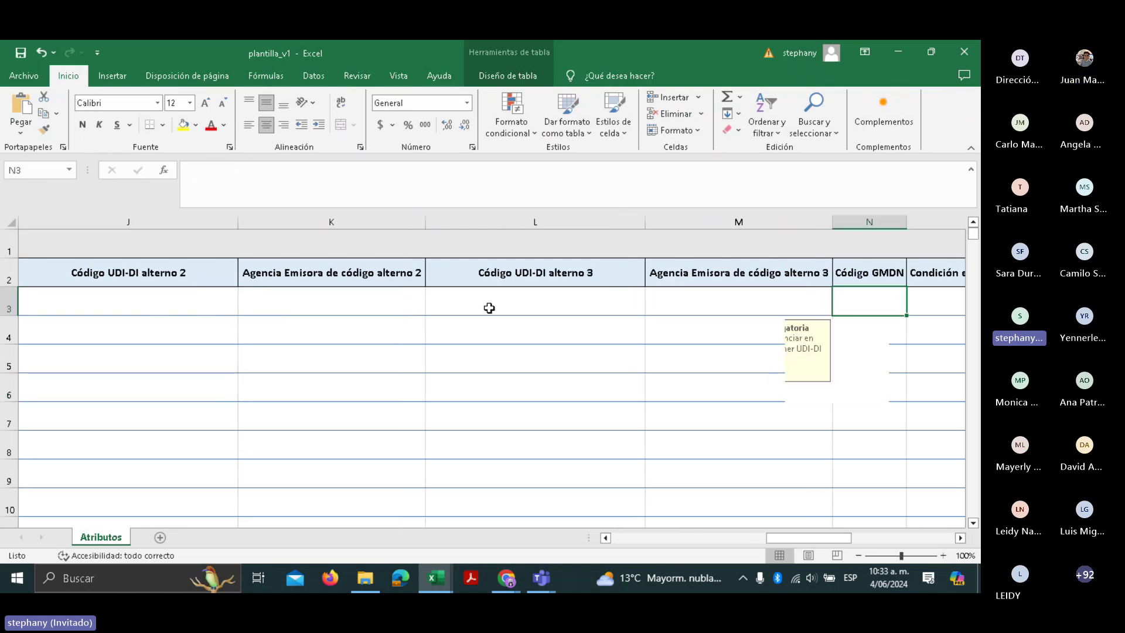
Step: Enter GMDN code 35476 in N3 and choose Otros as the O3 storage condition
text(35476)
key(ctrl+Return)
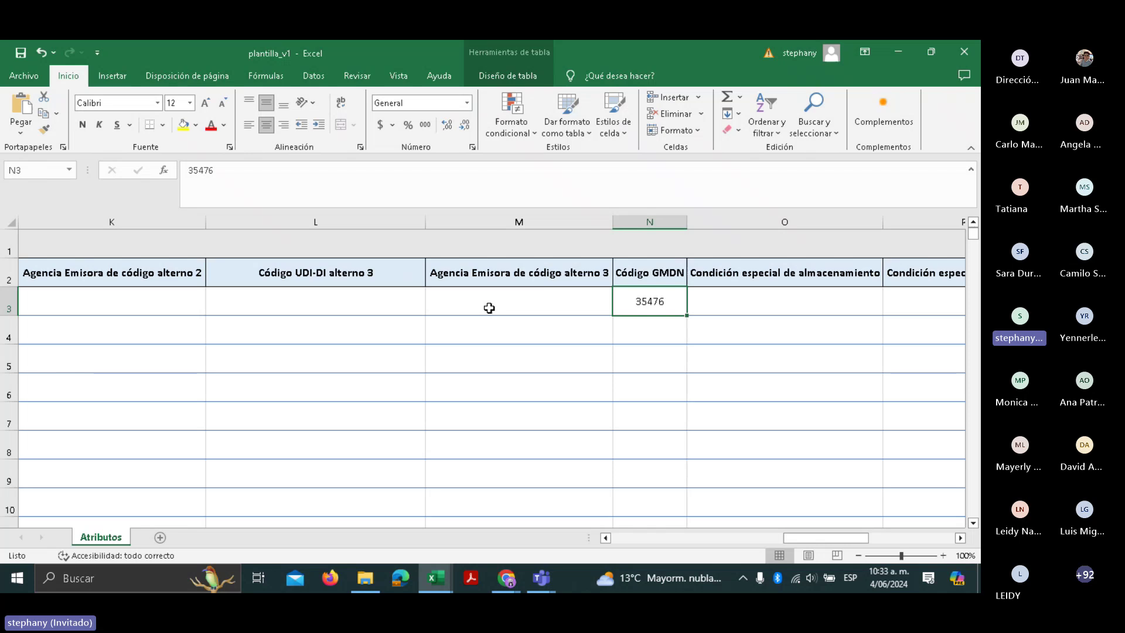
click(824, 312)
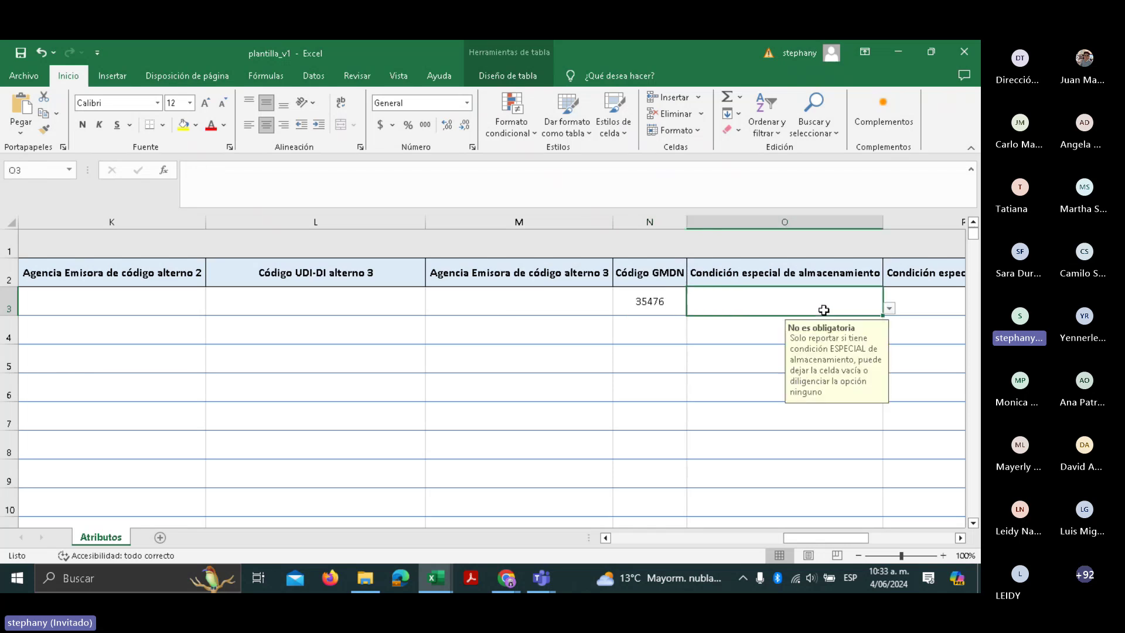
click(889, 308)
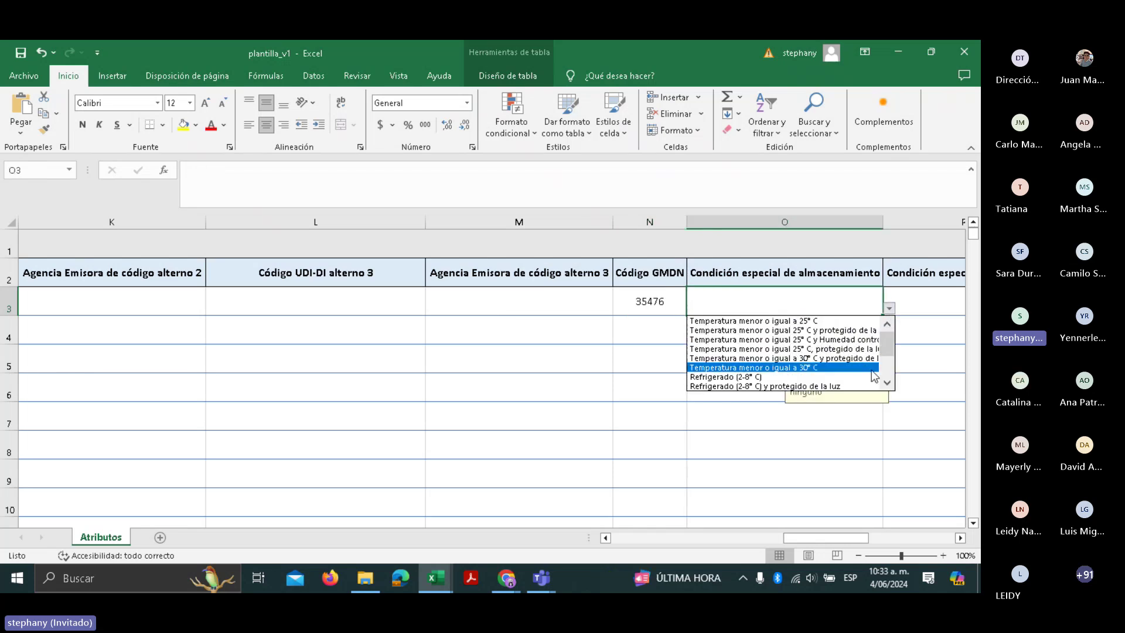
drag(888, 354, 889, 370)
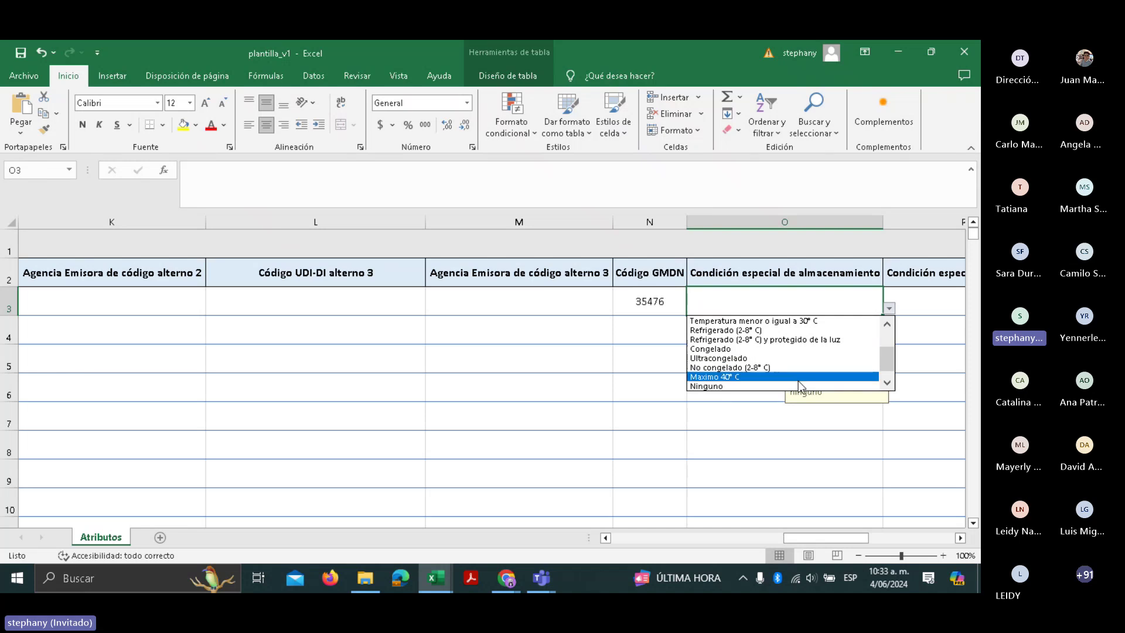
scroll(809, 384, down, 1)
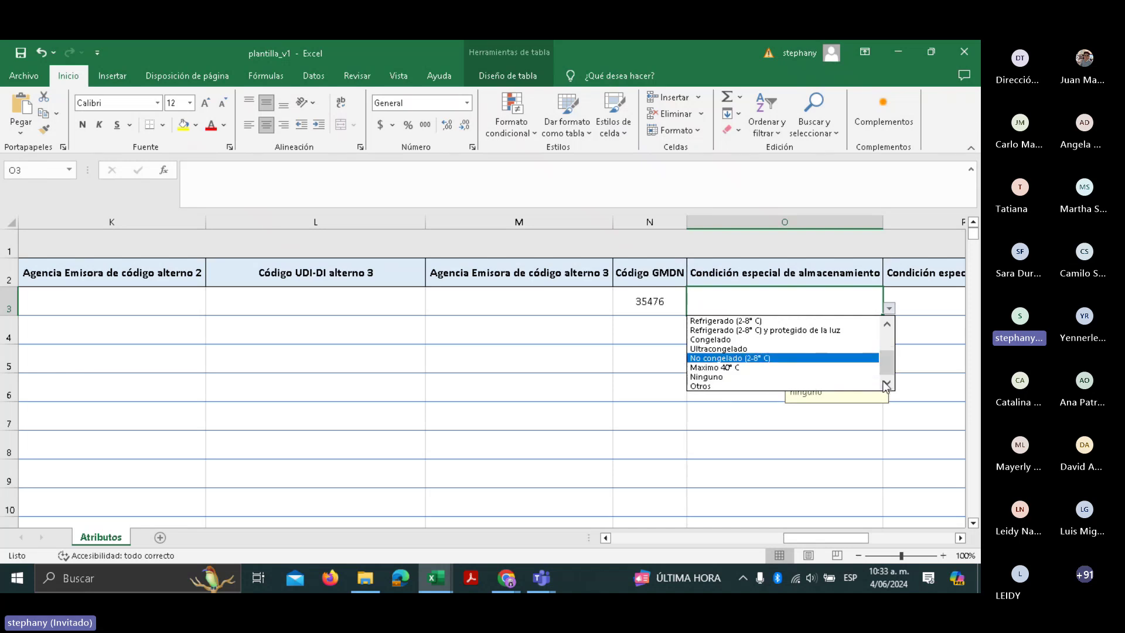
click(724, 386)
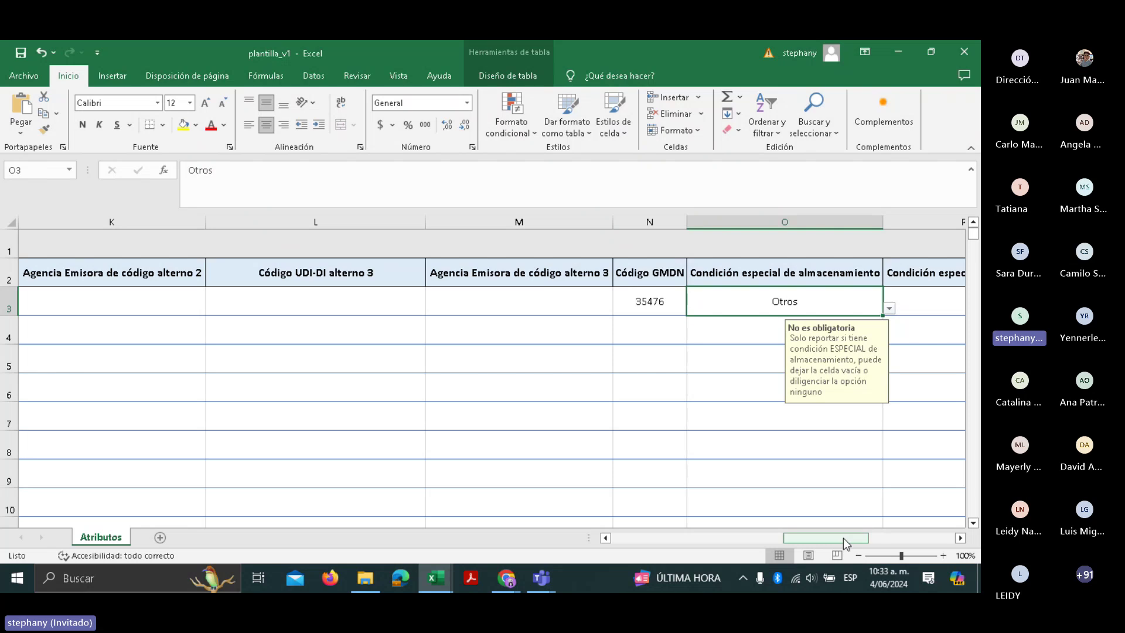
drag(844, 538, 874, 535)
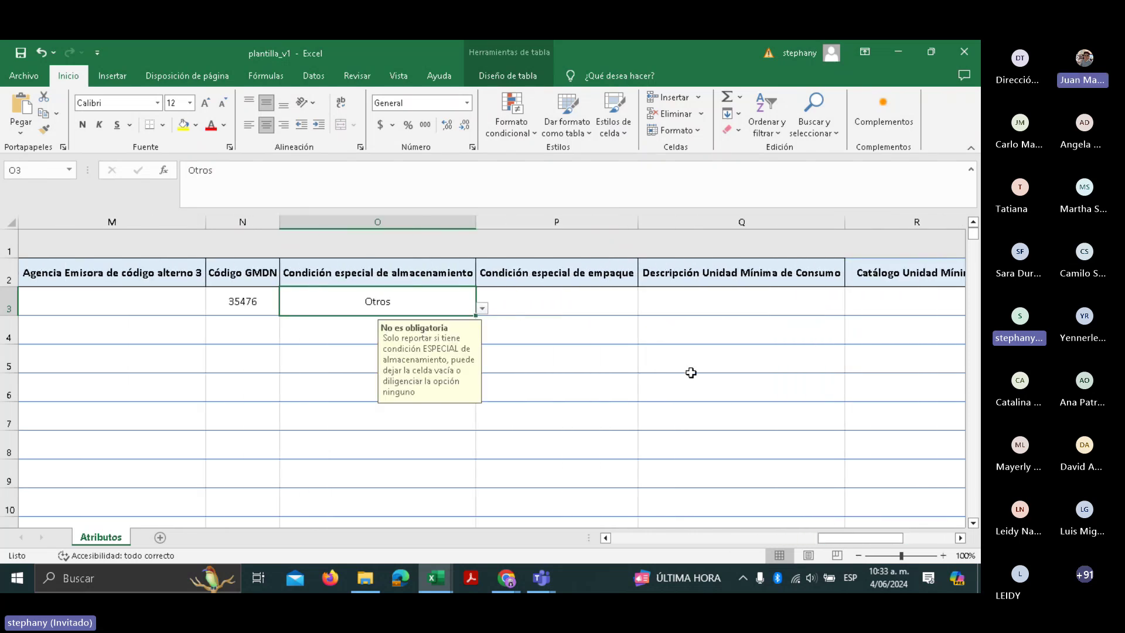
click(609, 300)
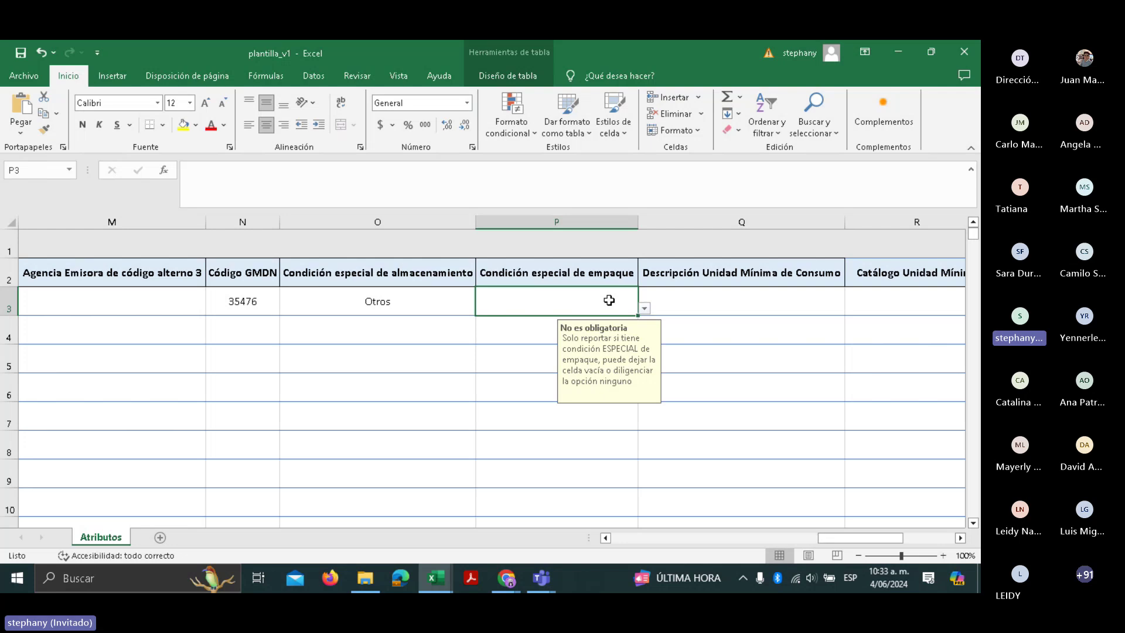
click(452, 308)
click(481, 309)
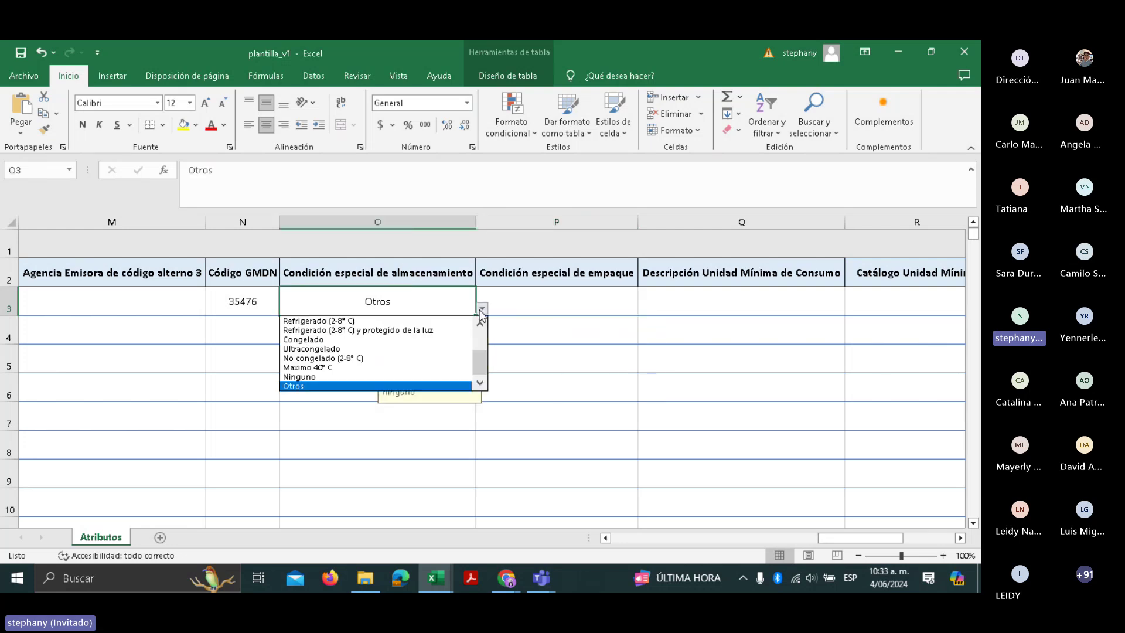
drag(480, 362, 482, 346)
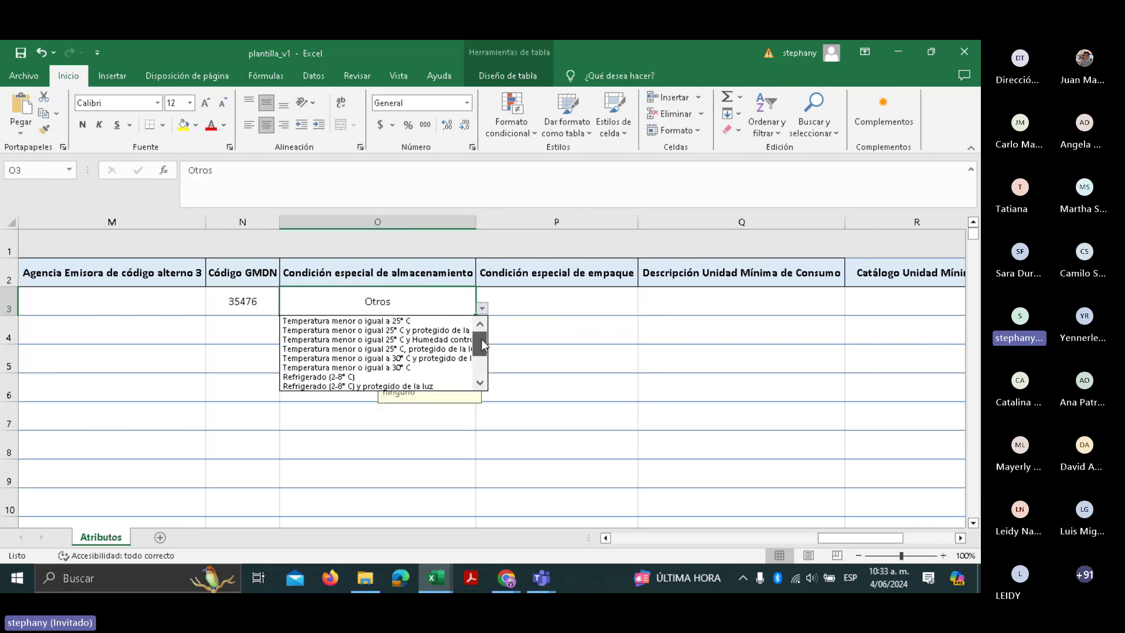
click(407, 368)
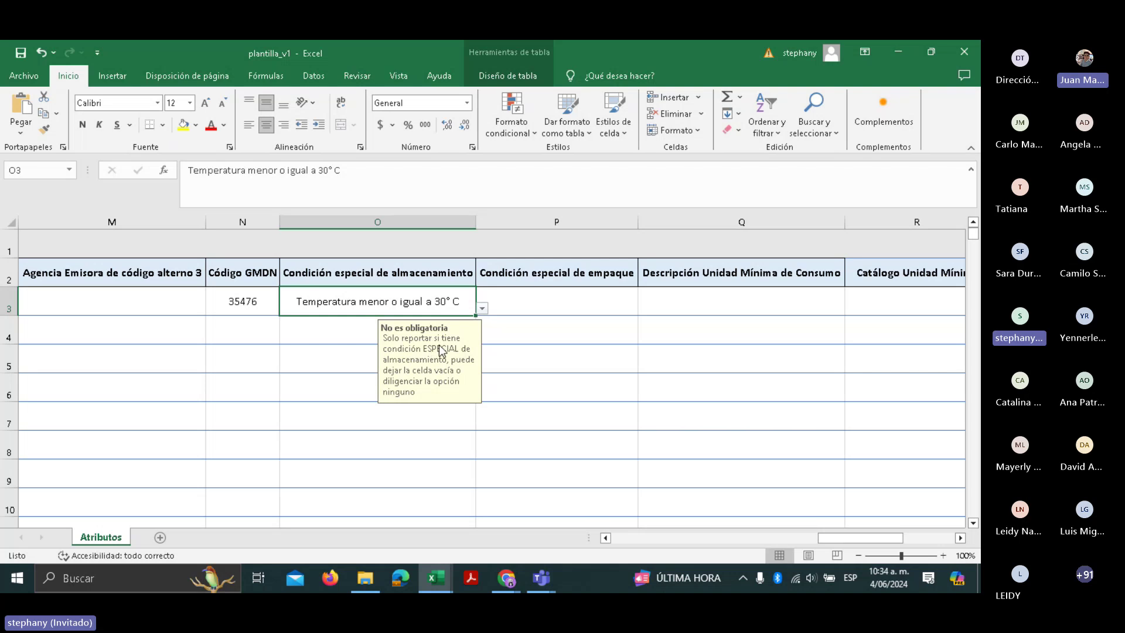
click(481, 309)
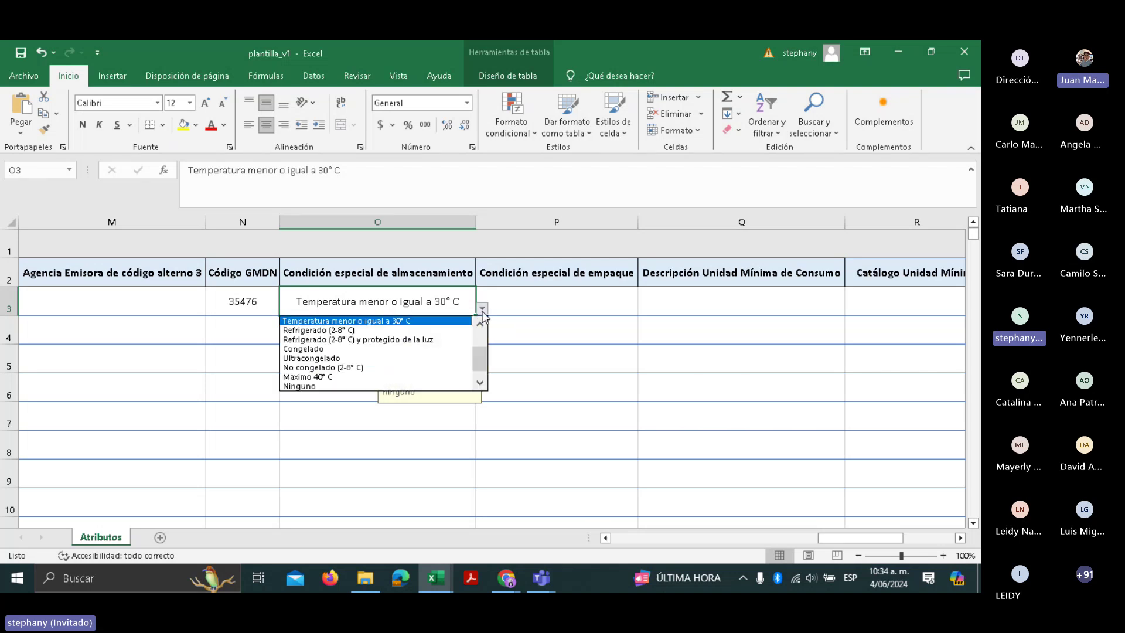
drag(482, 361, 481, 379)
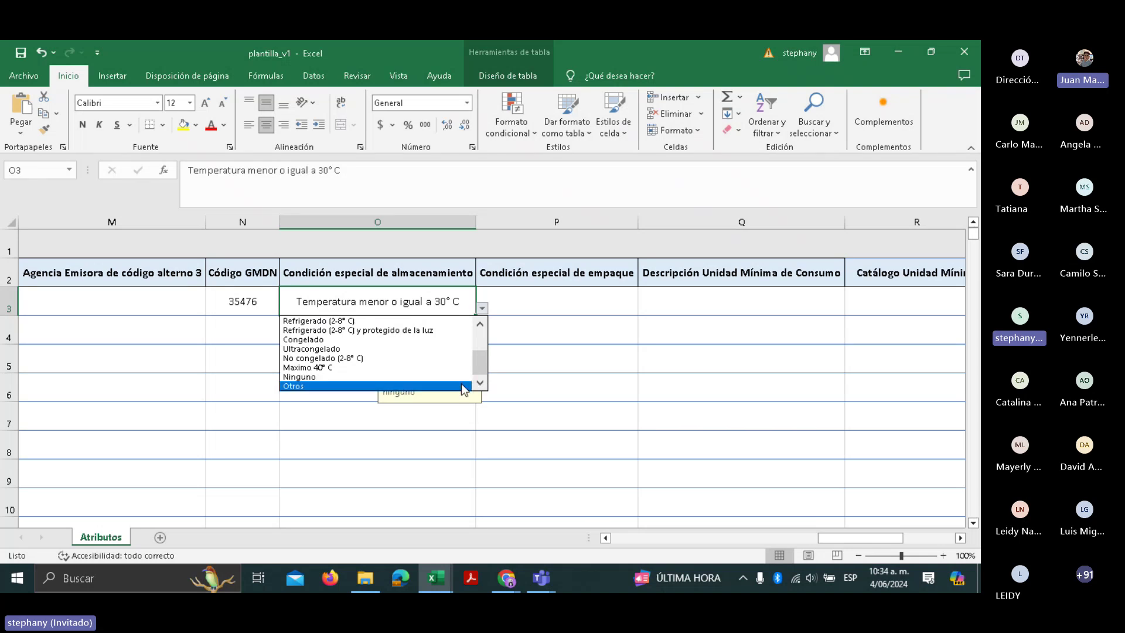
click(462, 385)
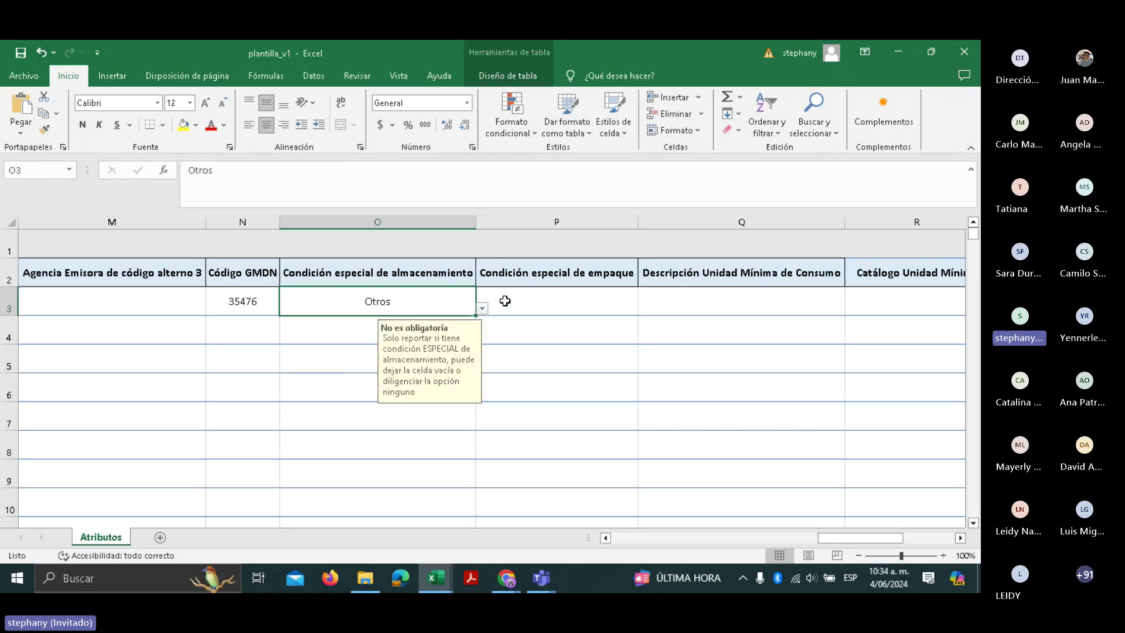
click(537, 301)
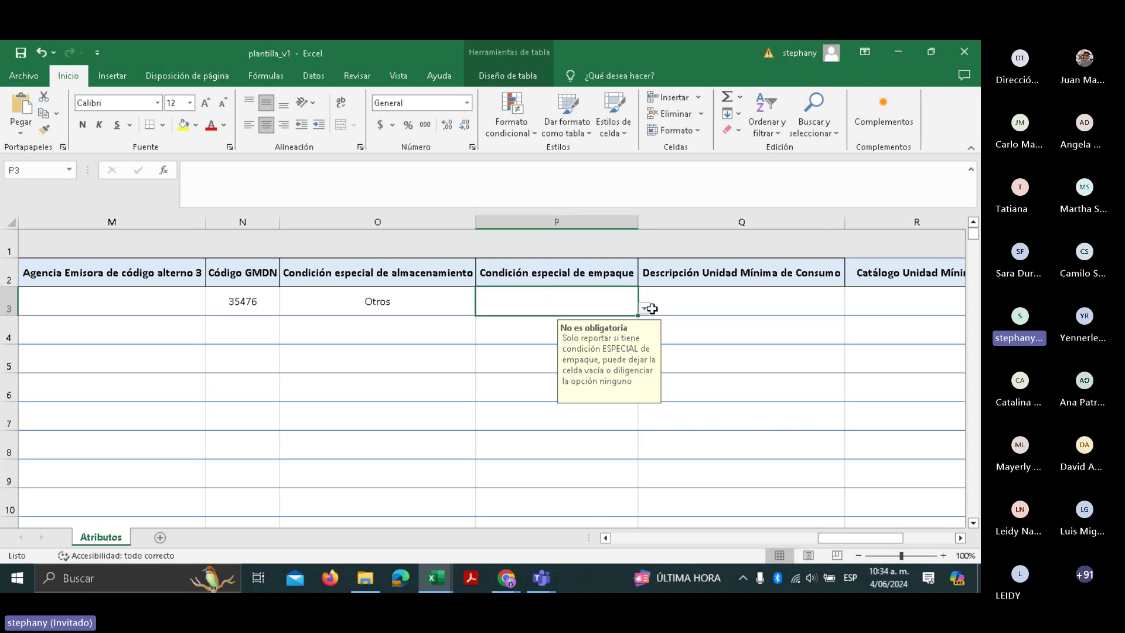
Step: Set the packaging condition to No esteril
click(644, 308)
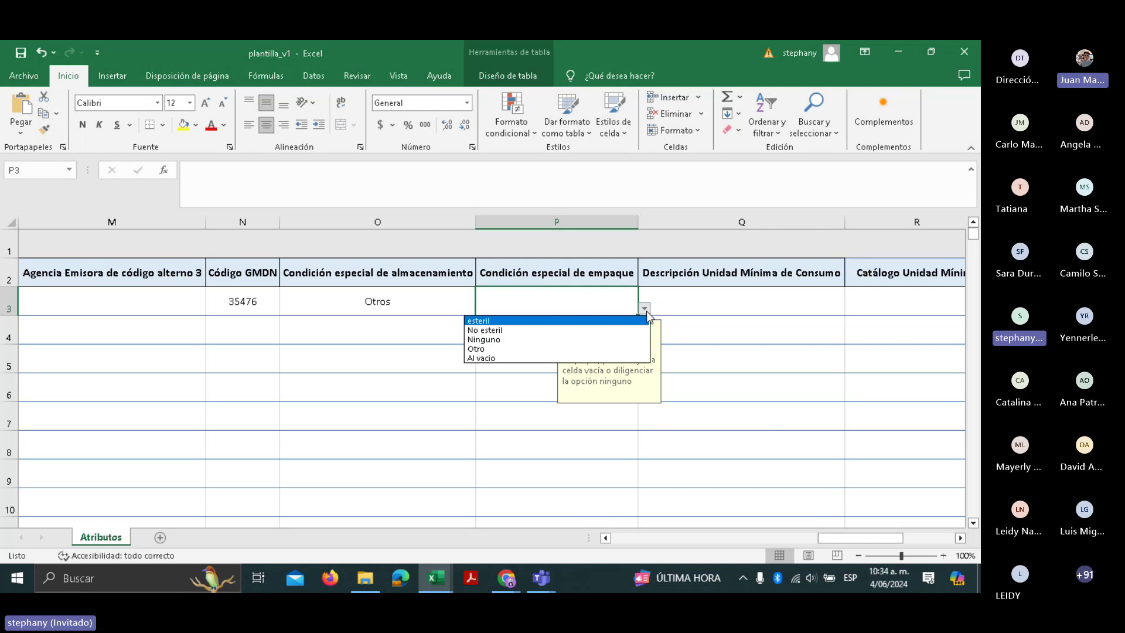
click(615, 329)
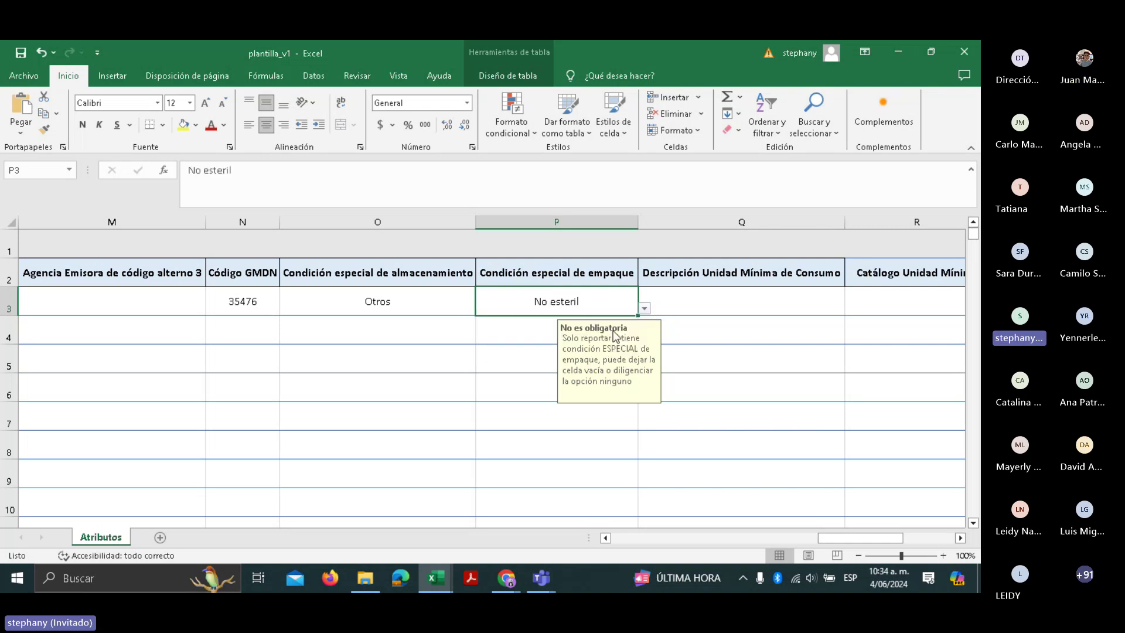
click(707, 296)
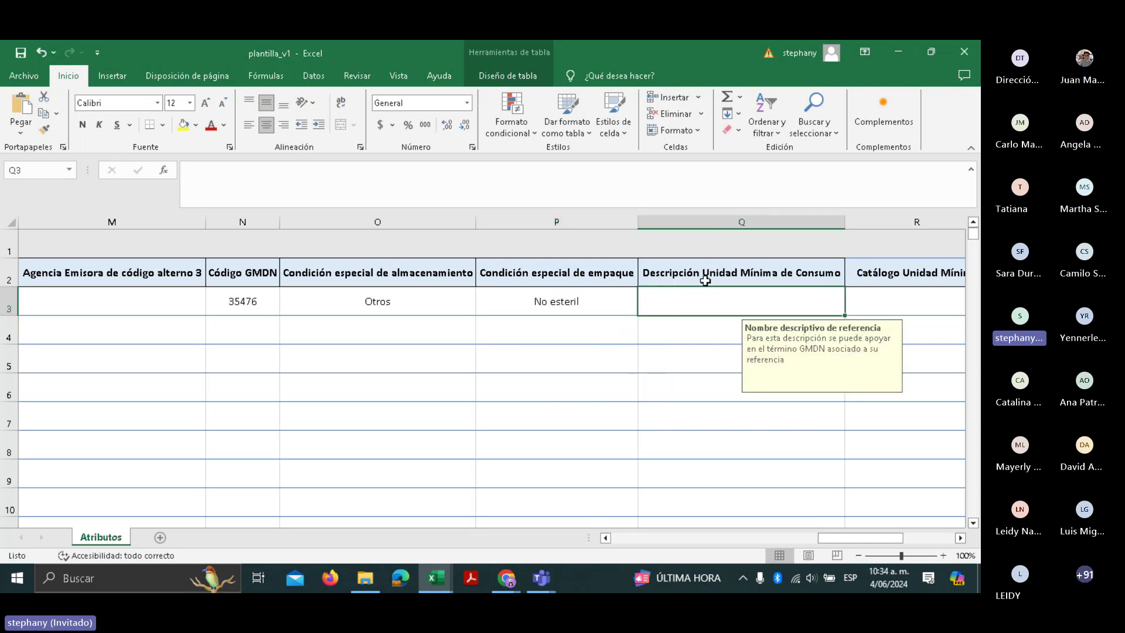
Step: Paste 'Analizador de células hematológicas IVD' from the GMDN page into Q3
click(510, 586)
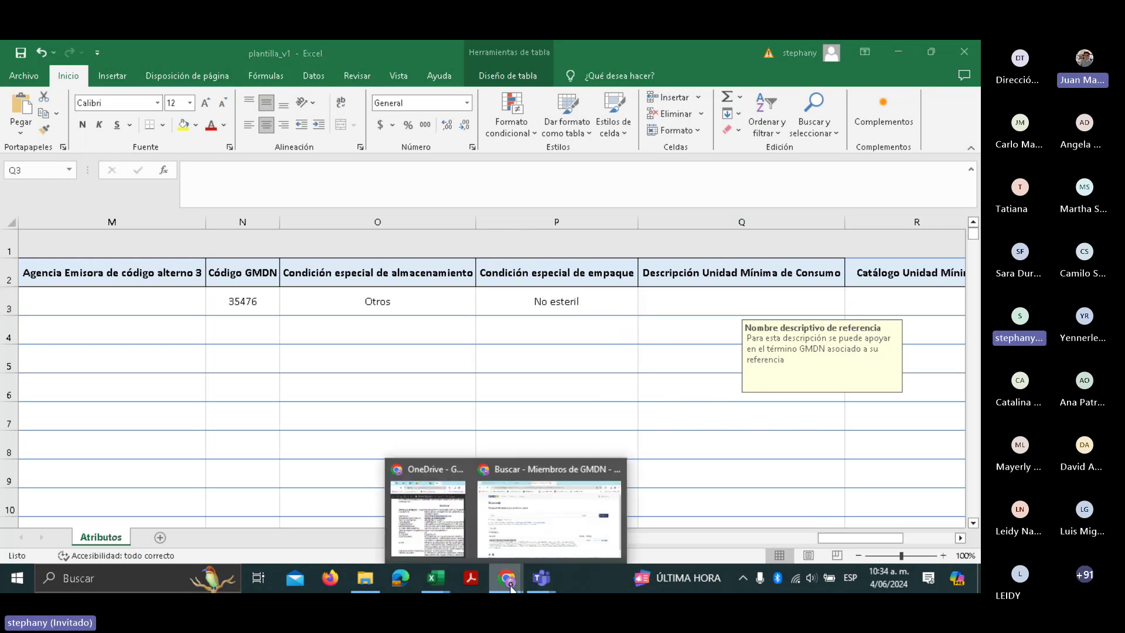
click(525, 530)
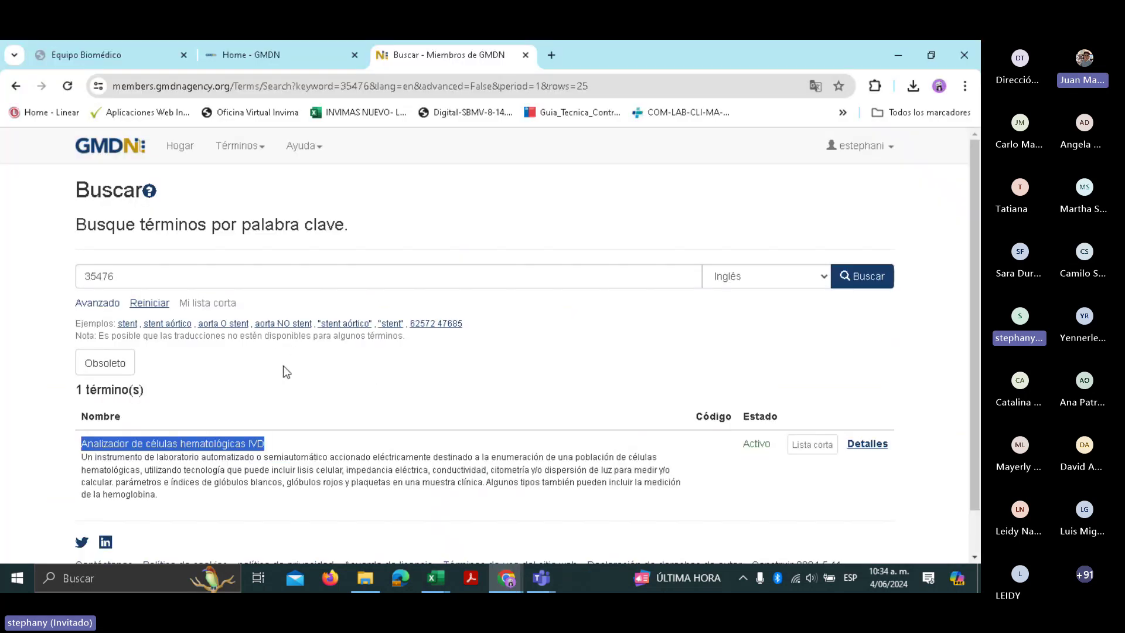
click(898, 55)
text(Analizador de células hematológicas IVD)
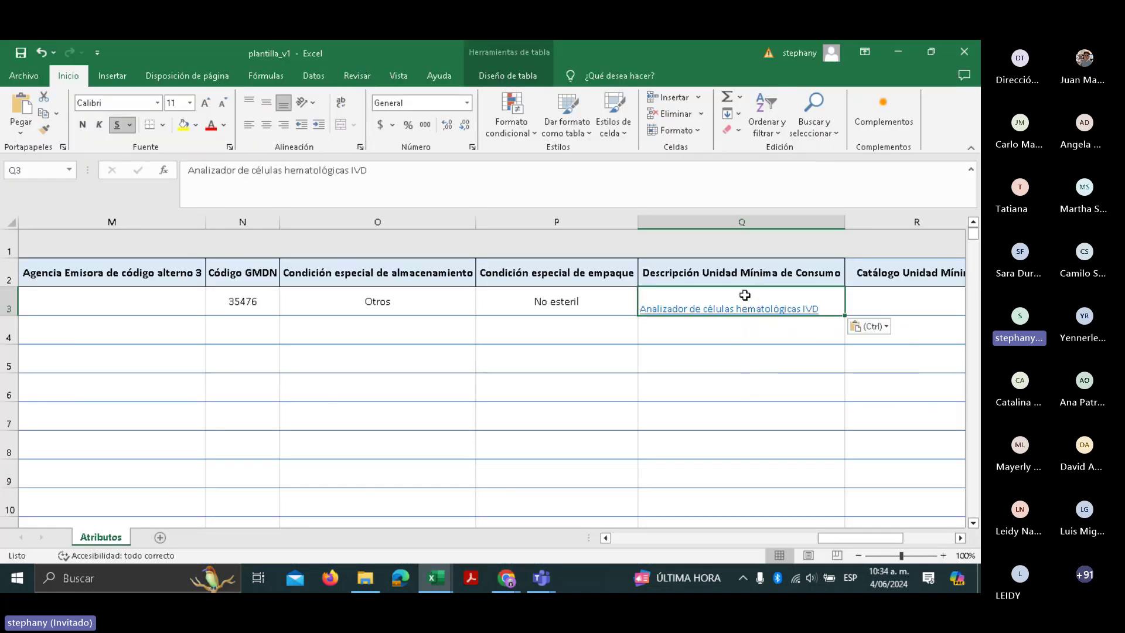
click(763, 326)
click(825, 308)
Step: Set the minimum unit catalogue in R3 to Unidad
click(938, 308)
drag(886, 538, 921, 537)
click(734, 308)
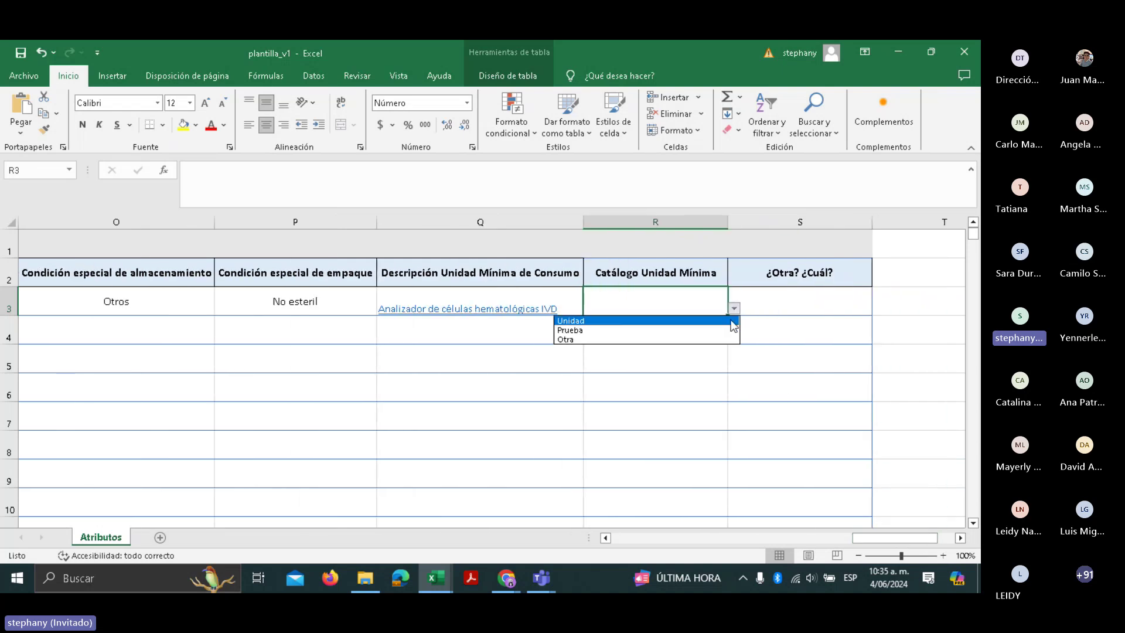
click(731, 321)
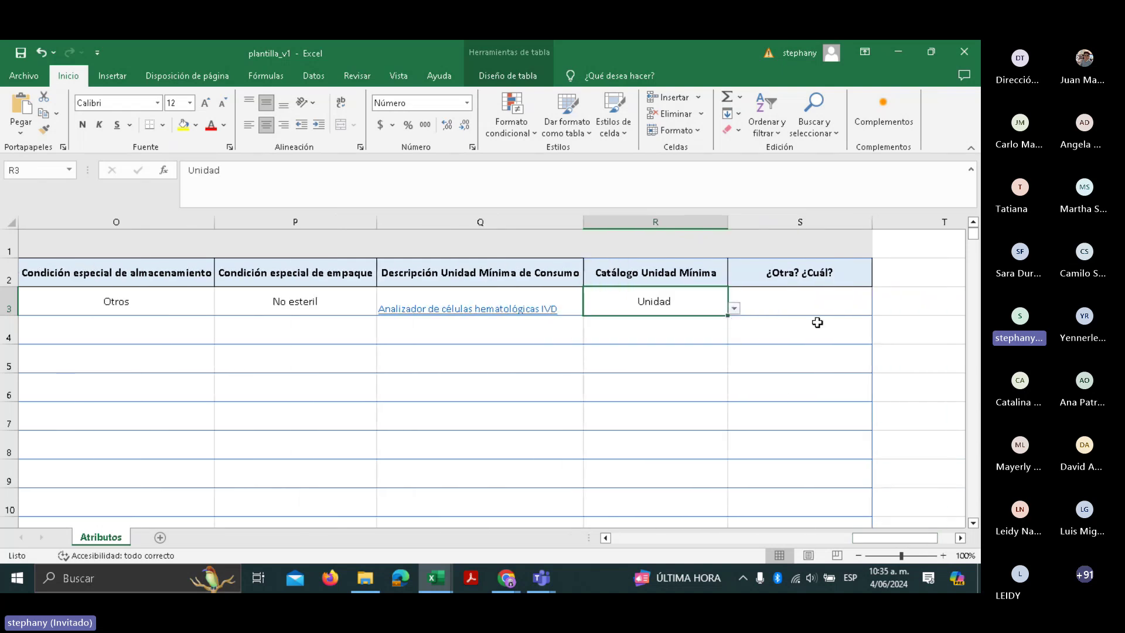
click(828, 310)
Step: Remove the underline from Q3's description and set its font colour to Automático
scroll(947, 455, left, 10)
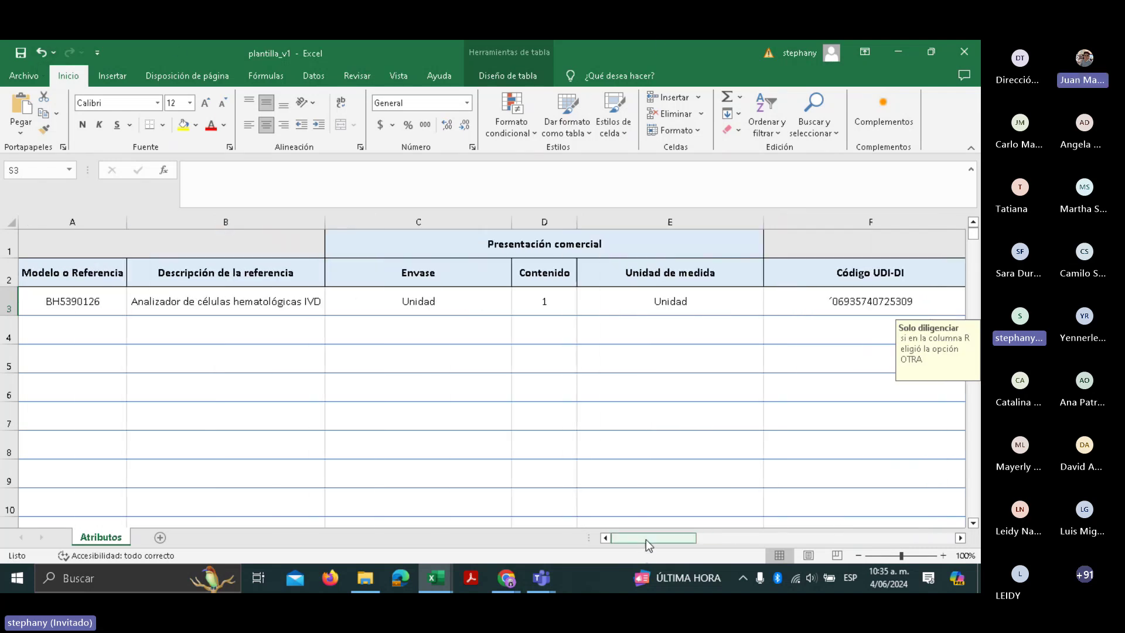
drag(645, 537, 914, 519)
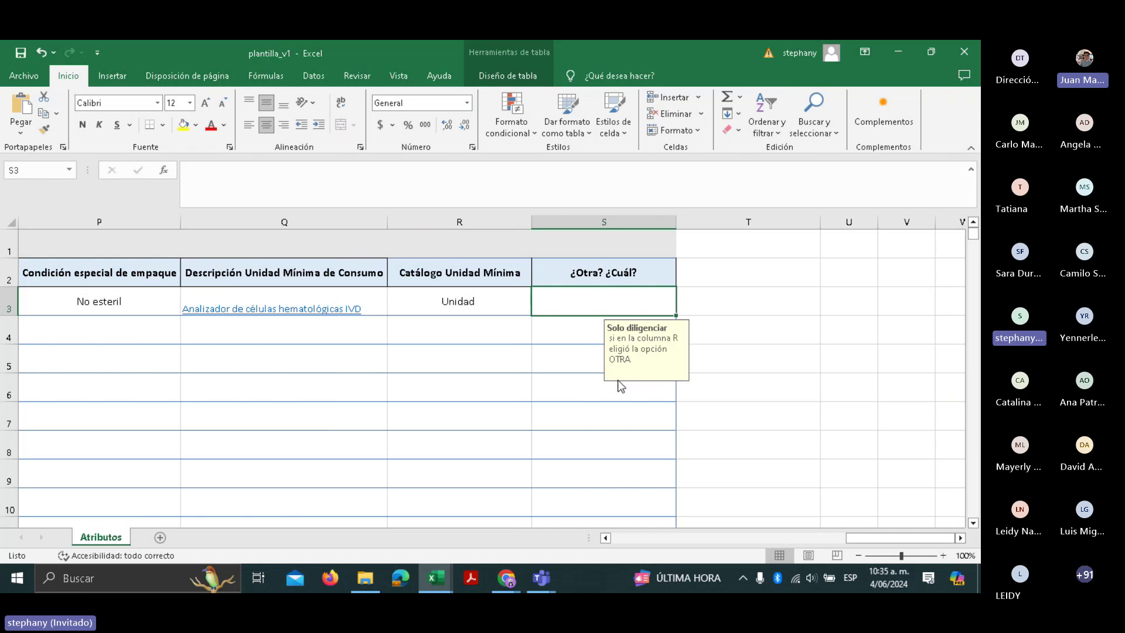
click(372, 308)
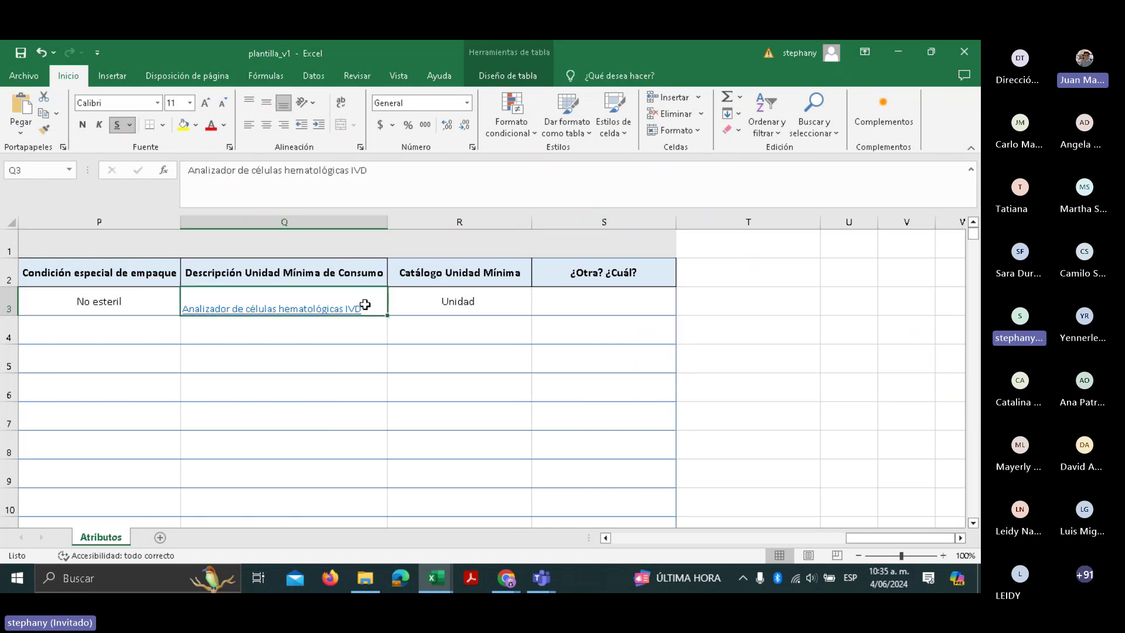
key(ctrl+s)
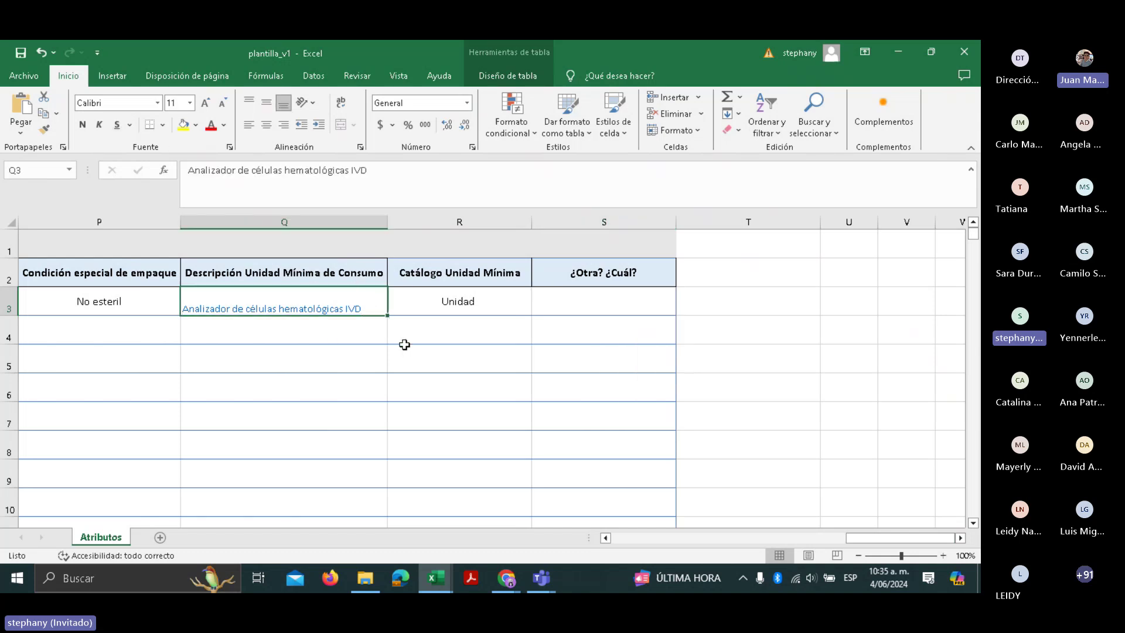
click(444, 349)
click(362, 300)
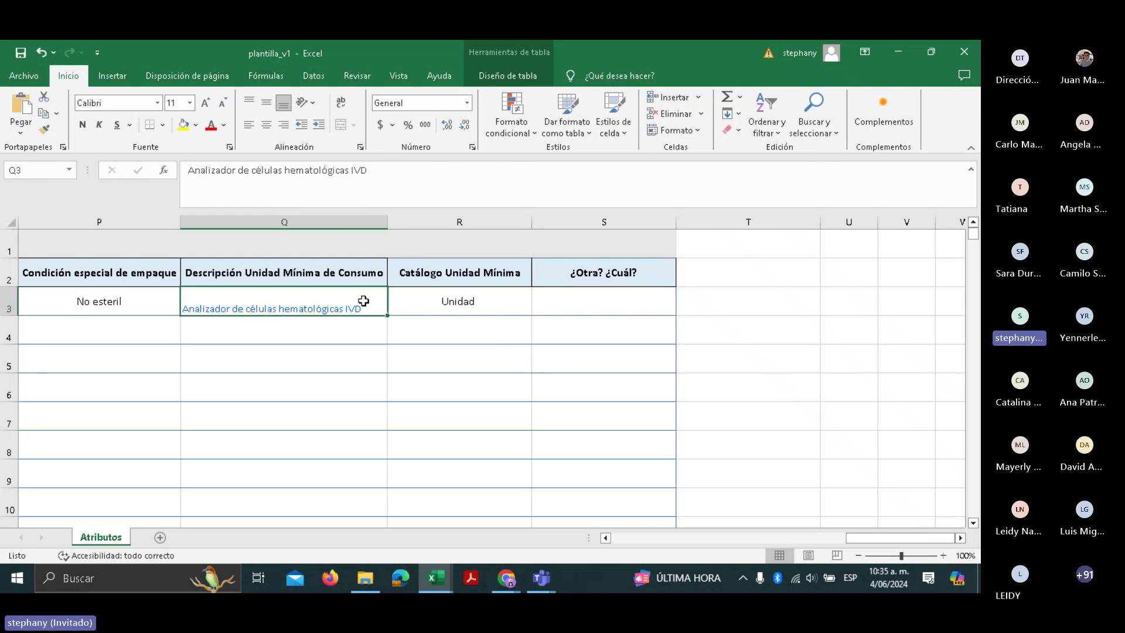
click(225, 125)
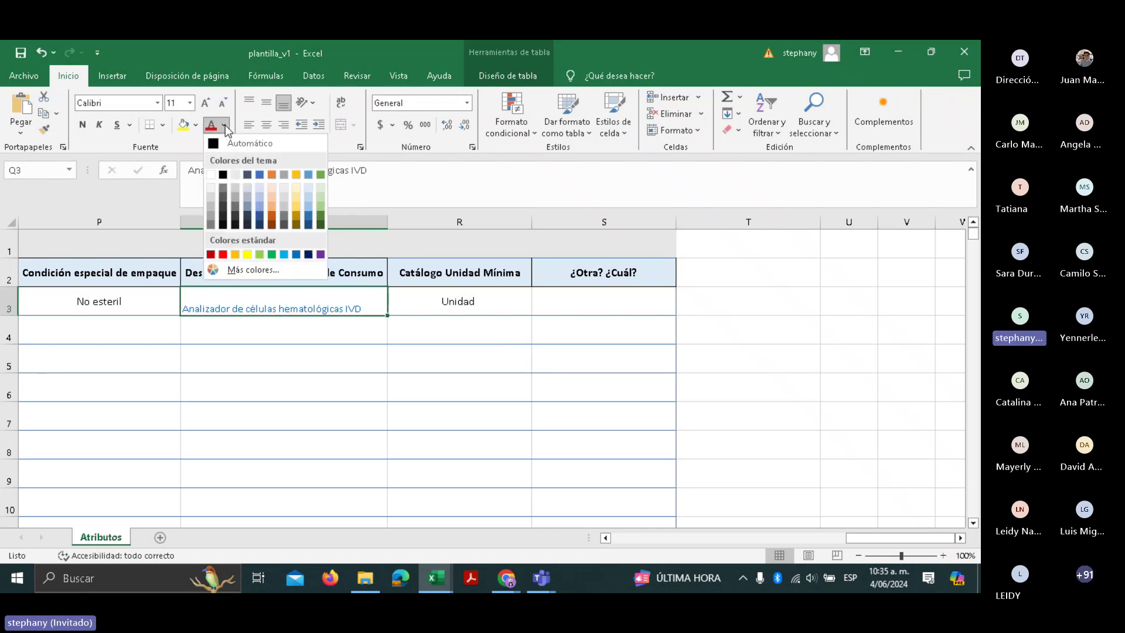
click(240, 143)
click(447, 346)
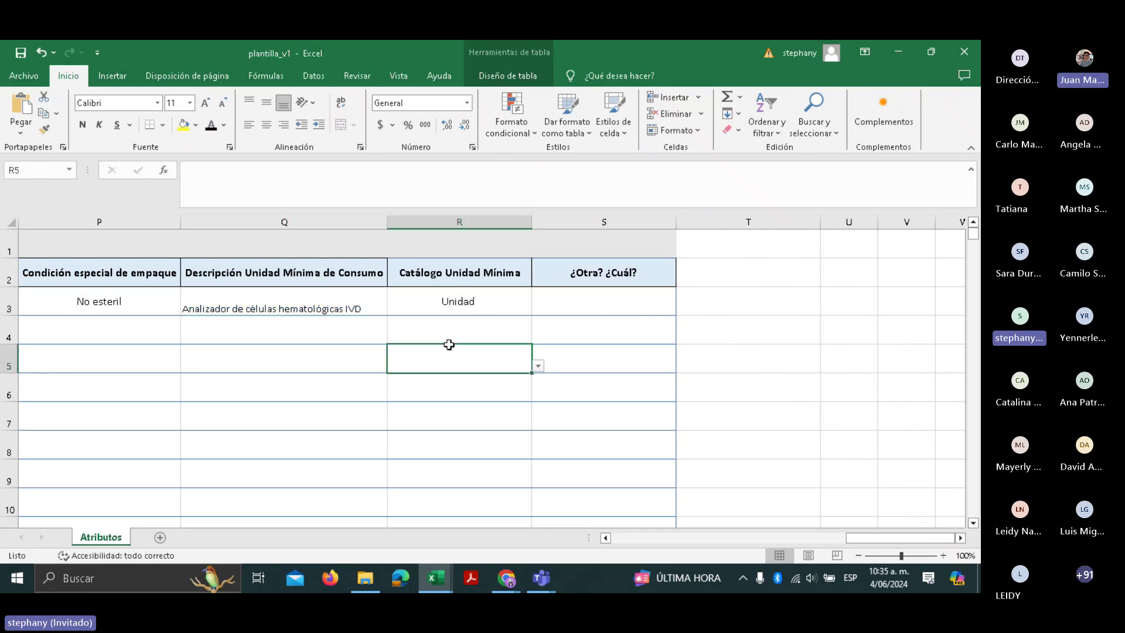
Step: Save plantilla_v1 and minimize Excel
drag(869, 538, 583, 536)
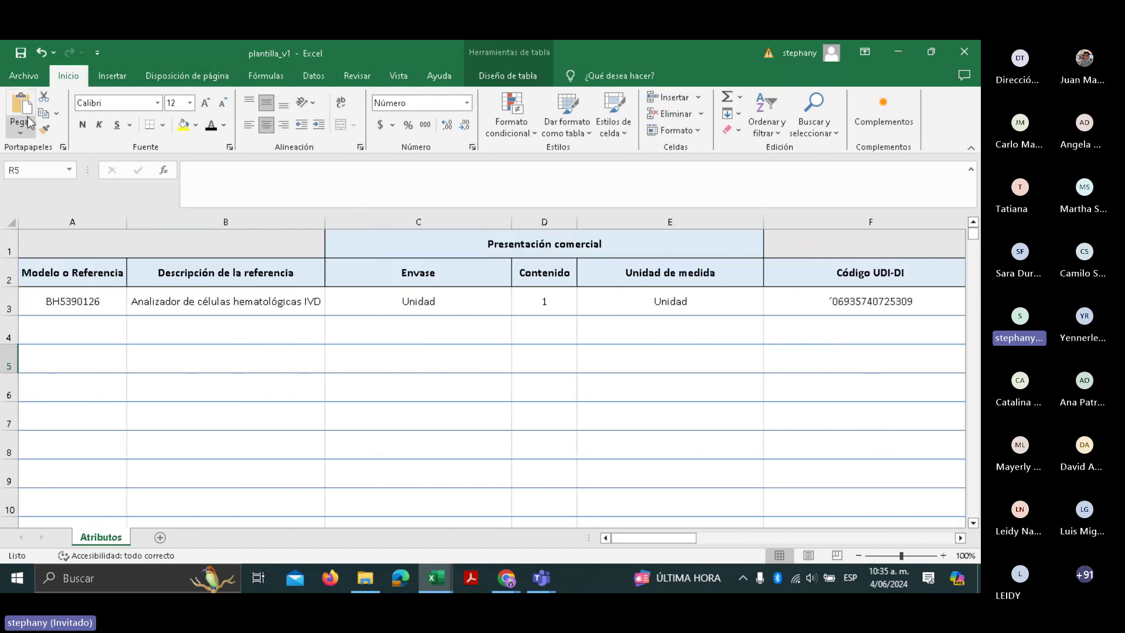
click(20, 56)
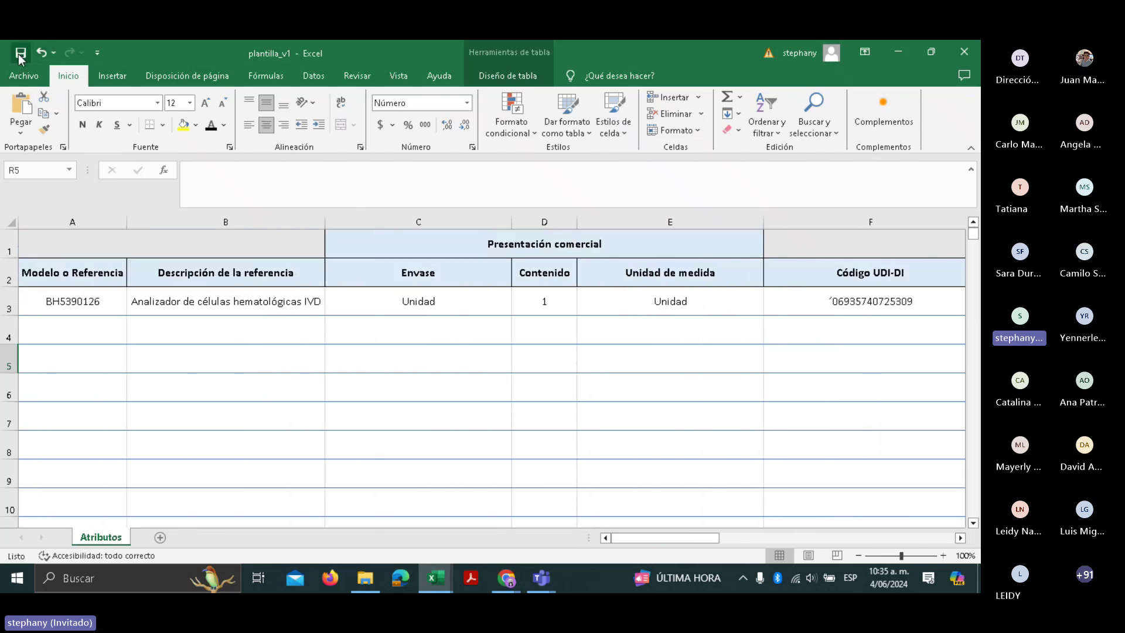
click(896, 51)
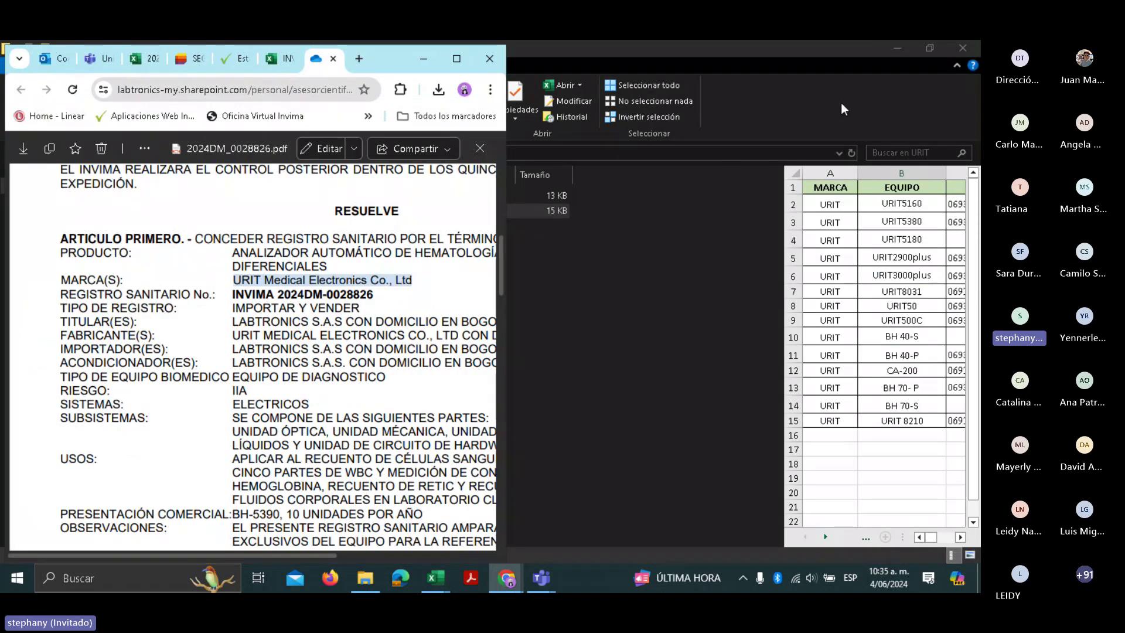
Step: Drag plantilla_v1 from Descargas onto Cargar plantilla diligenciada on the Equipo Biomédico form
mouse_move(505, 578)
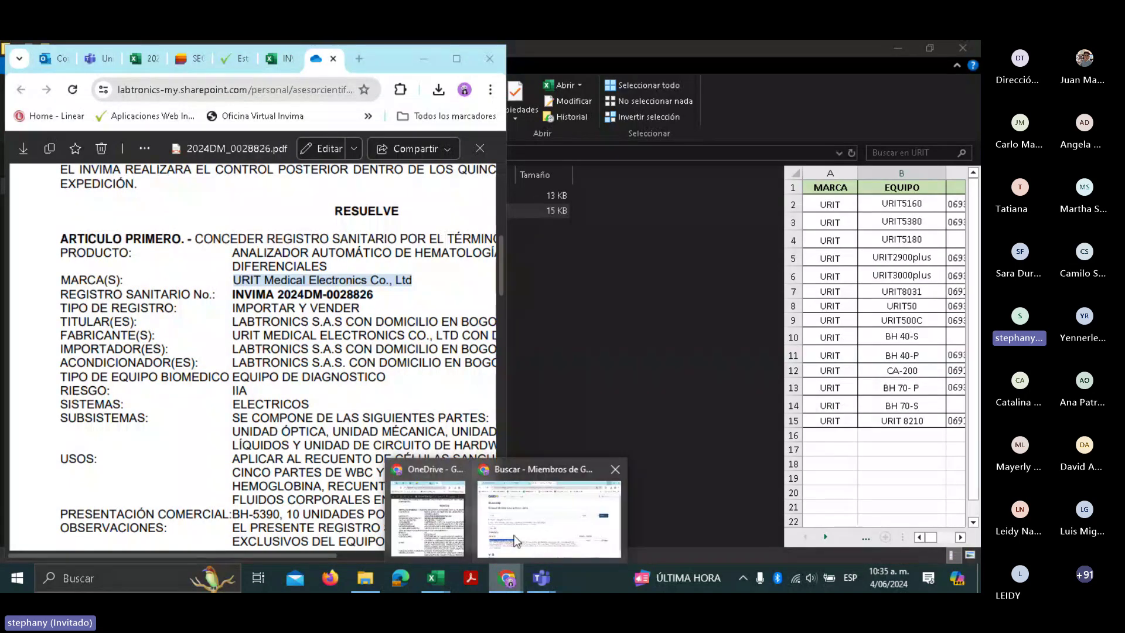
click(530, 536)
click(157, 54)
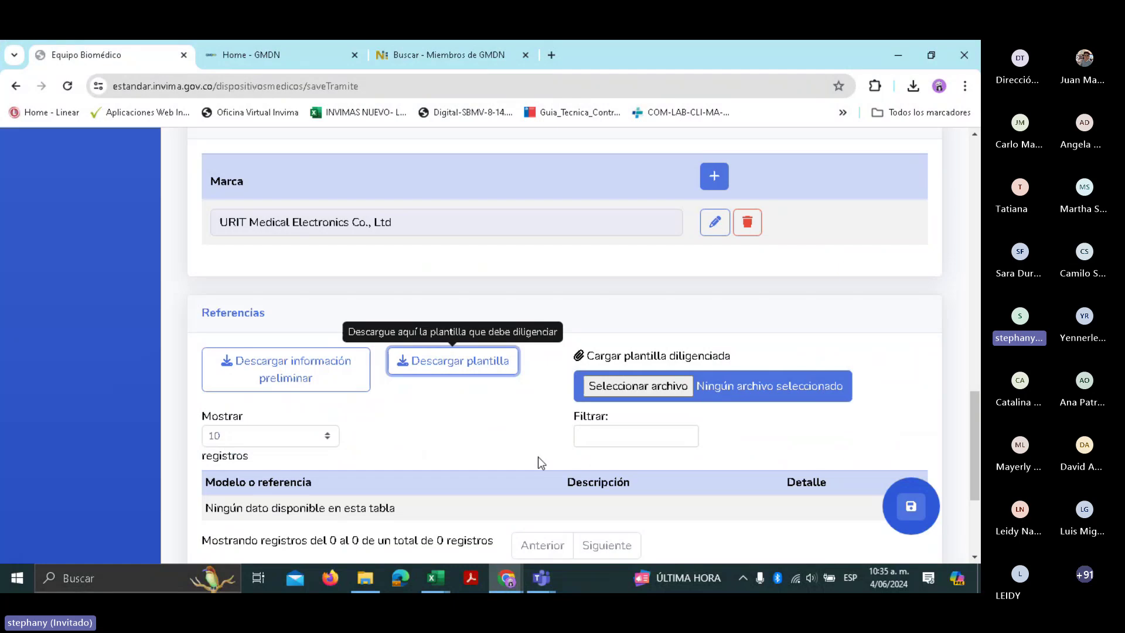
scroll(443, 417, down, 2)
click(365, 577)
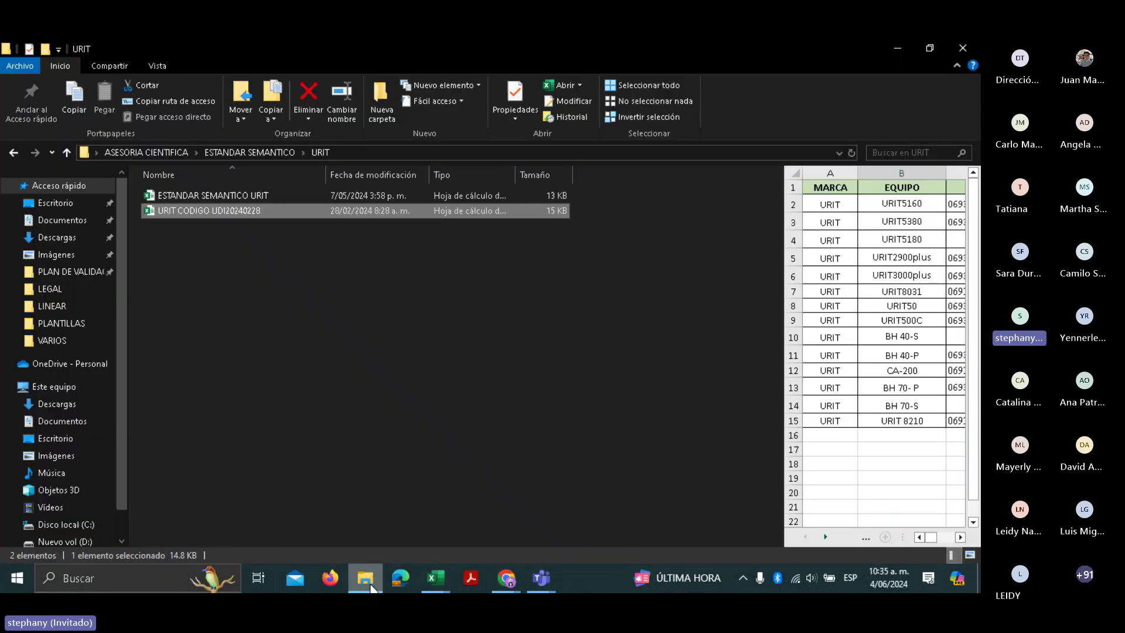
click(63, 237)
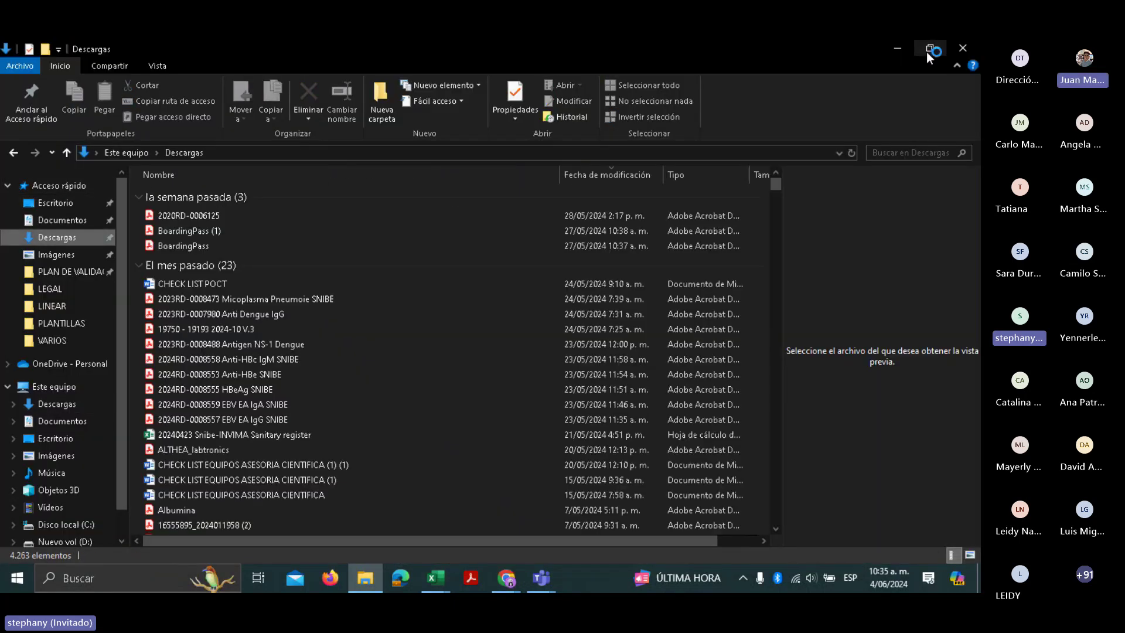
click(888, 52)
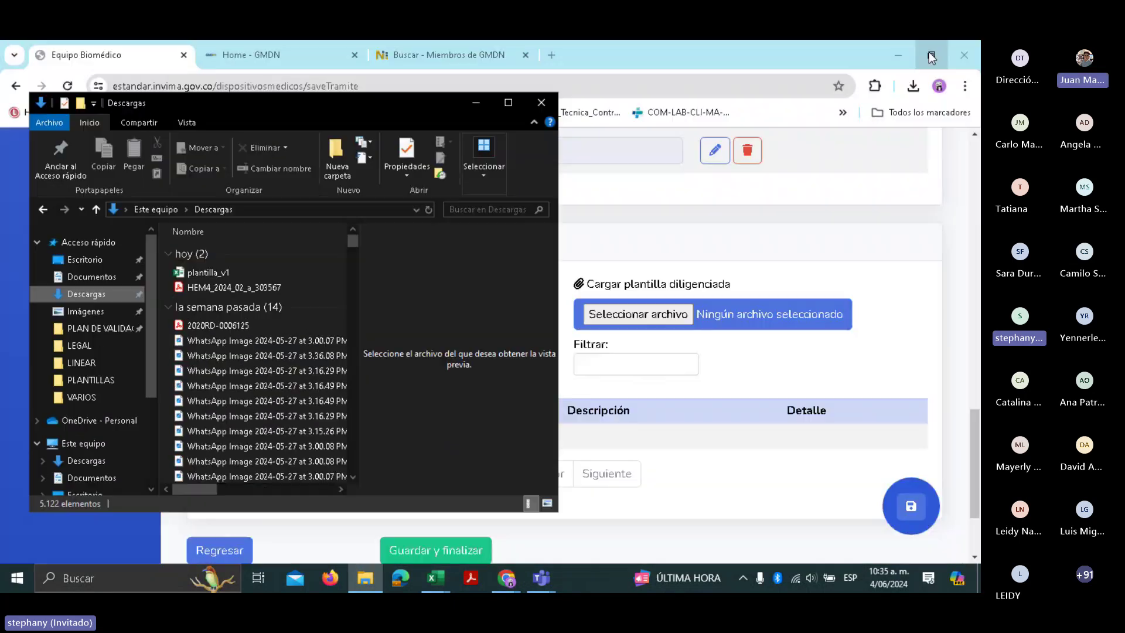
click(205, 272)
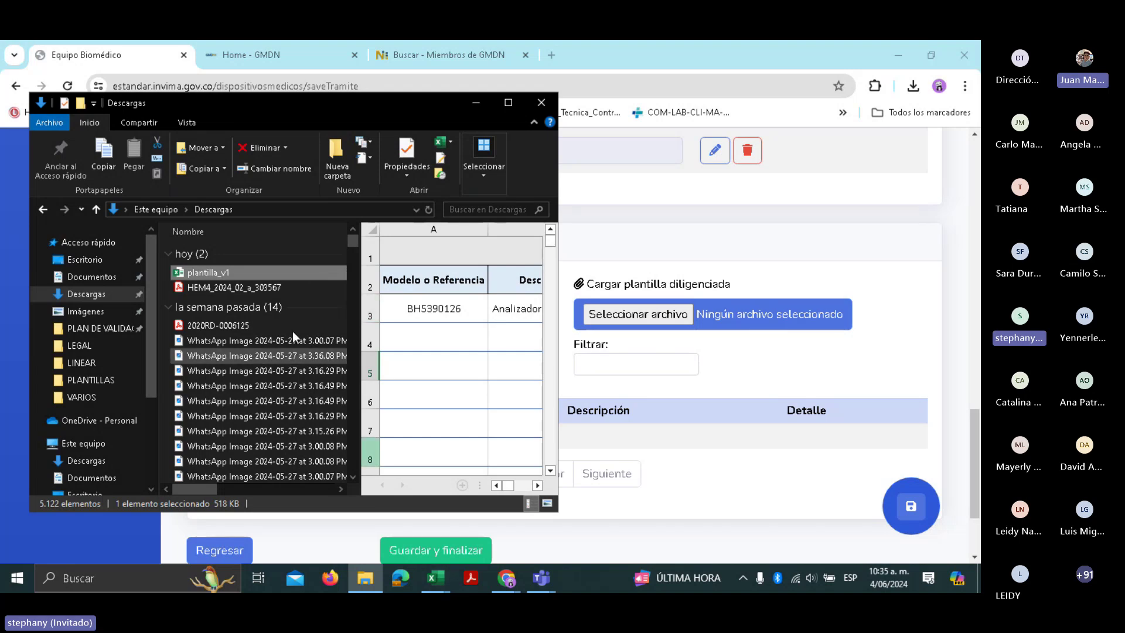
drag(287, 272, 754, 315)
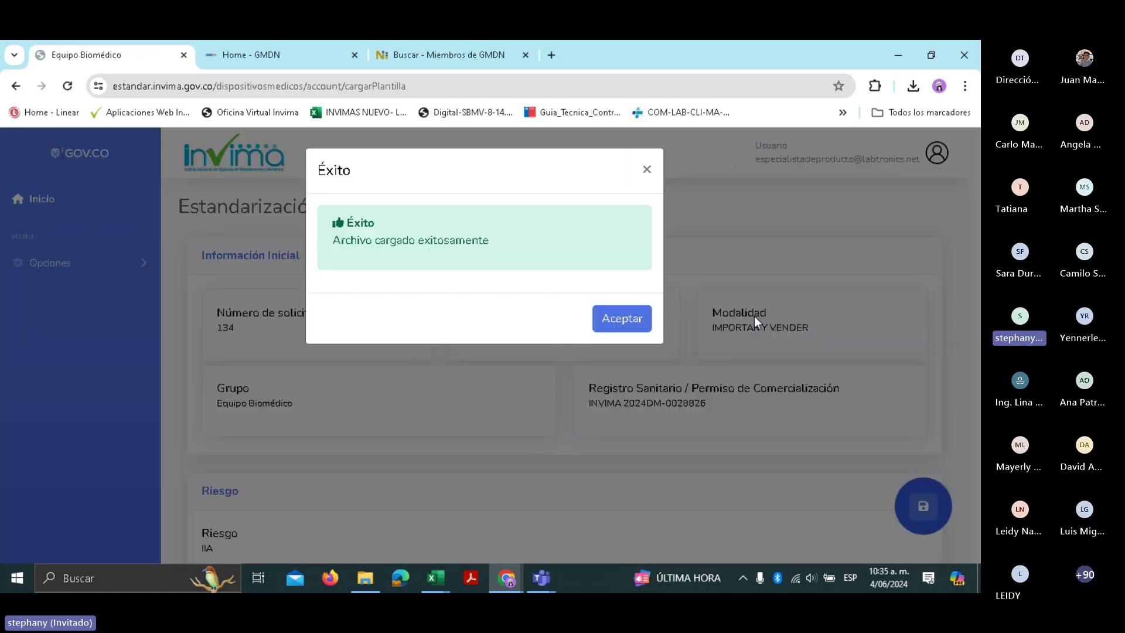
click(619, 319)
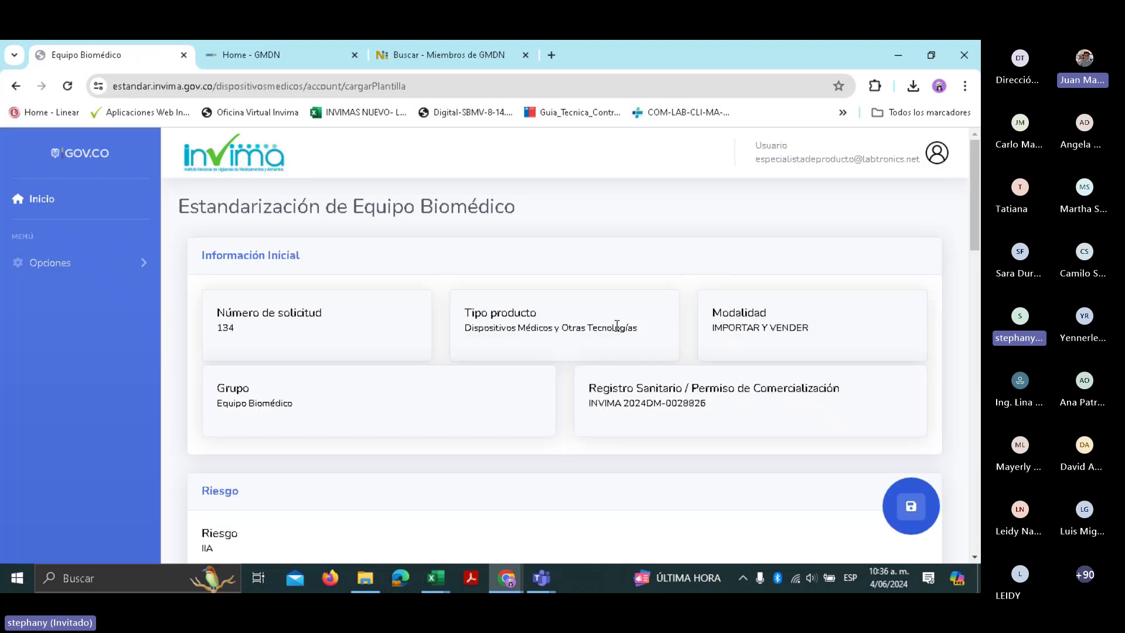
scroll(615, 340, down, 8)
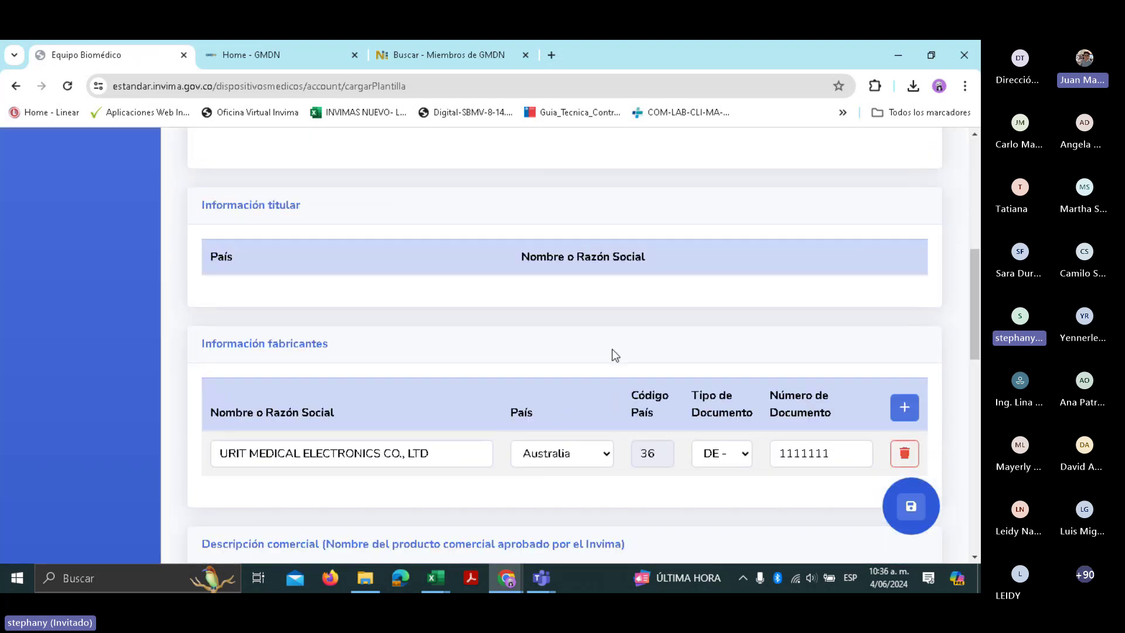
scroll(614, 354, down, 5)
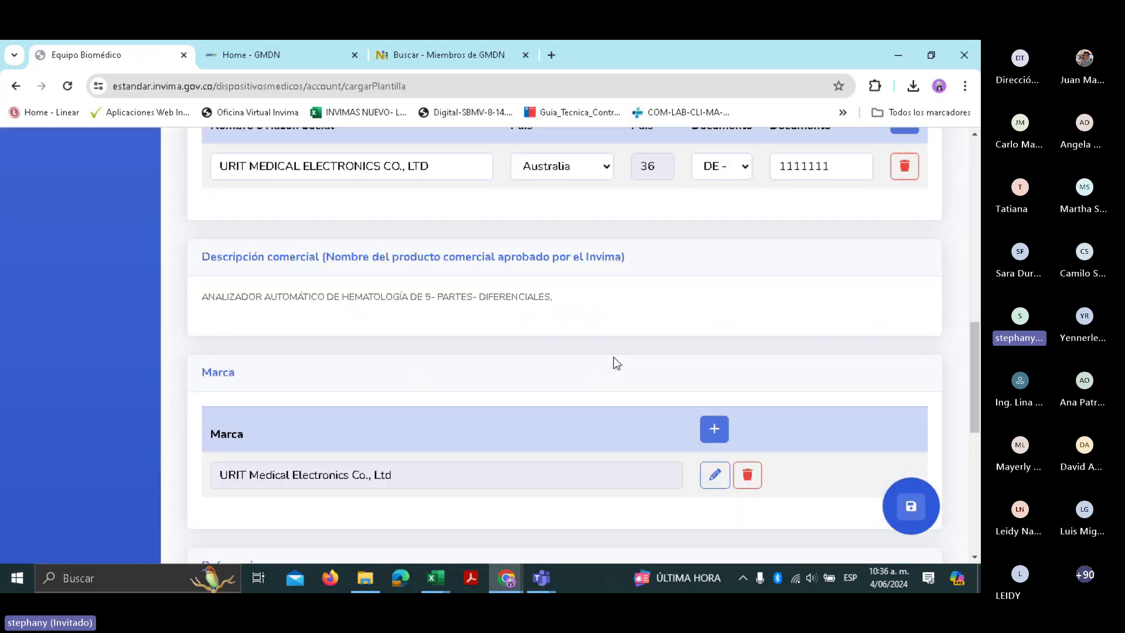
scroll(614, 358, down, 7)
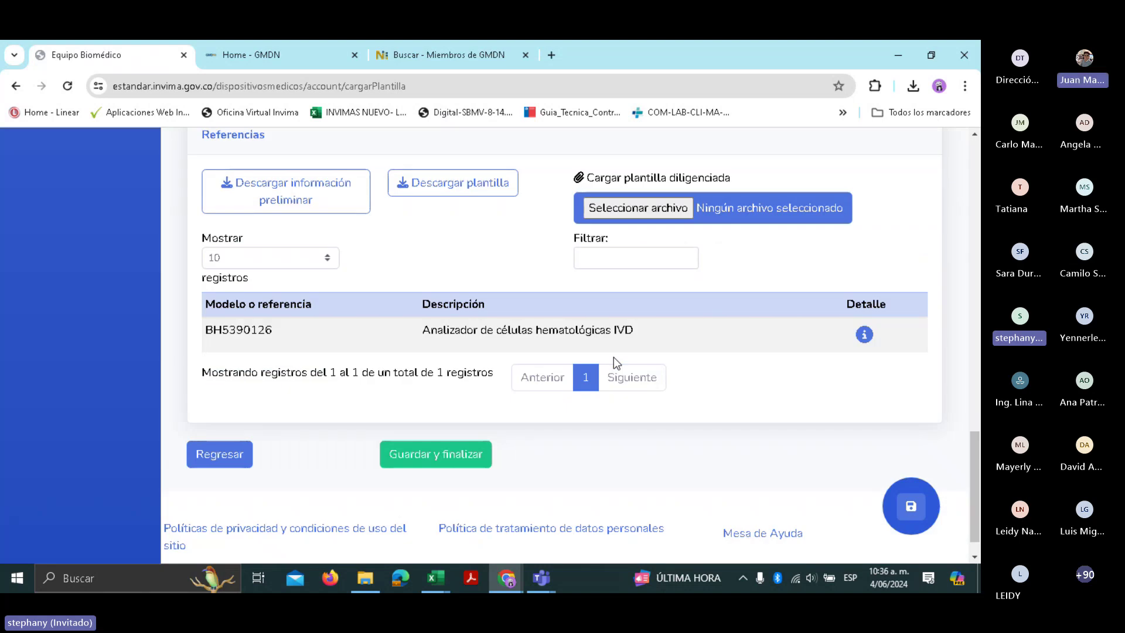
click(864, 337)
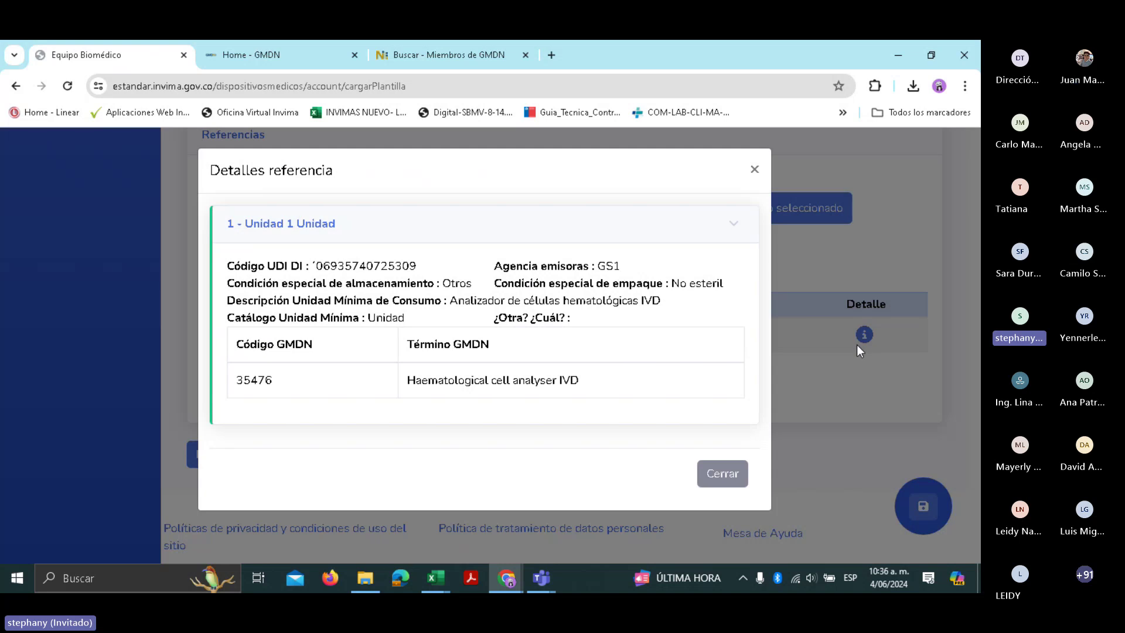
click(721, 473)
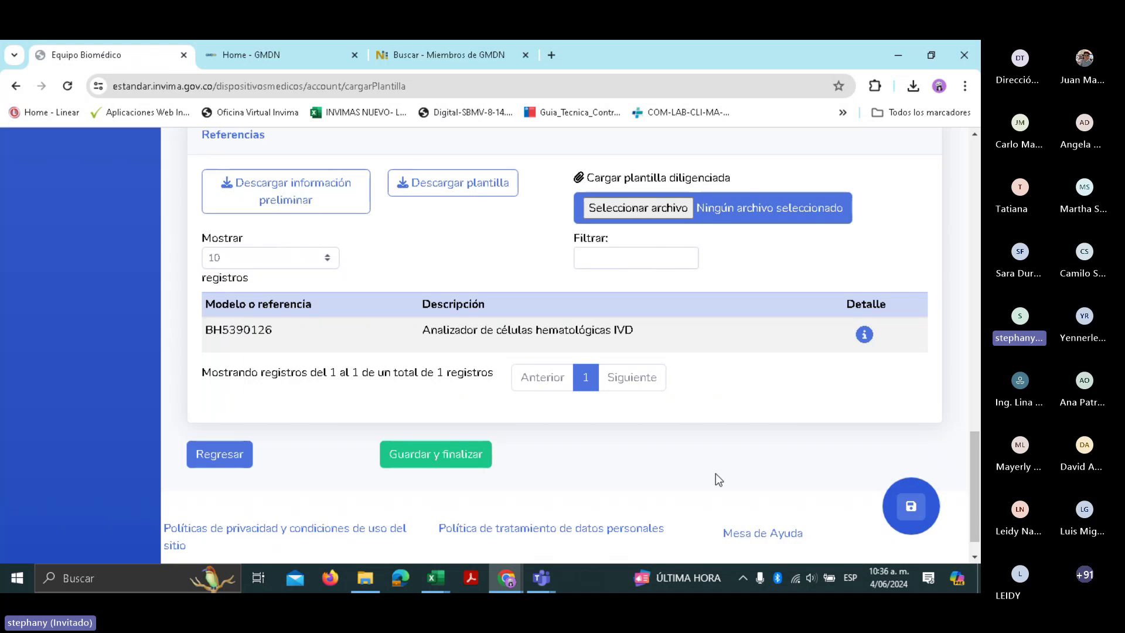
scroll(715, 473, up, 3)
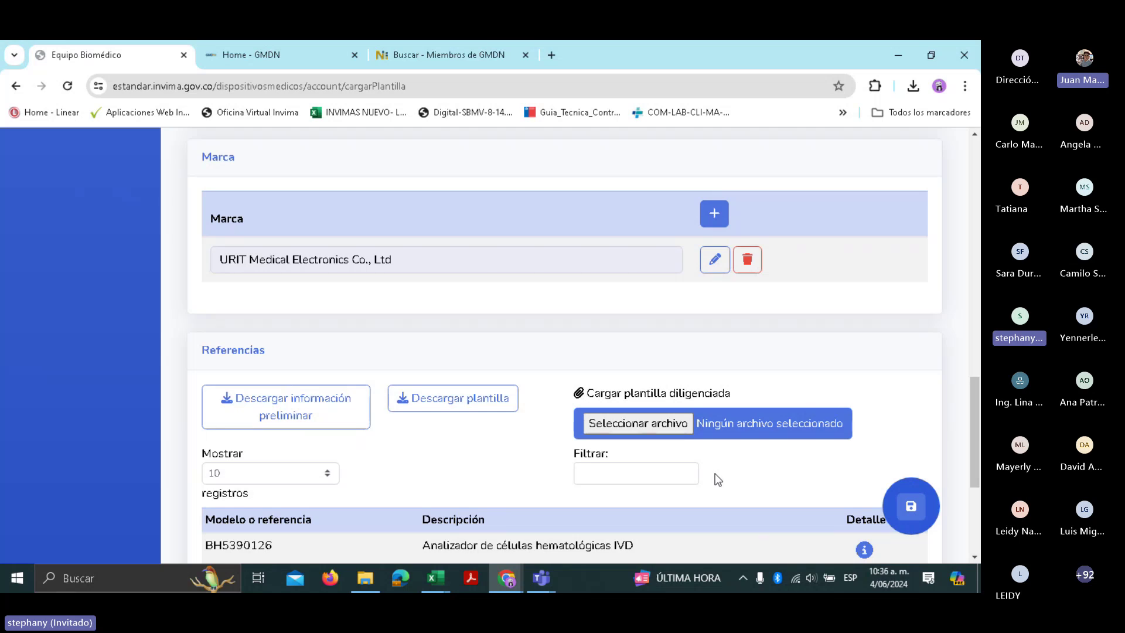
Step: Clear the browser and file windows, maximize the 2024DM_0028826 PDF, then bring up Chrome
click(902, 63)
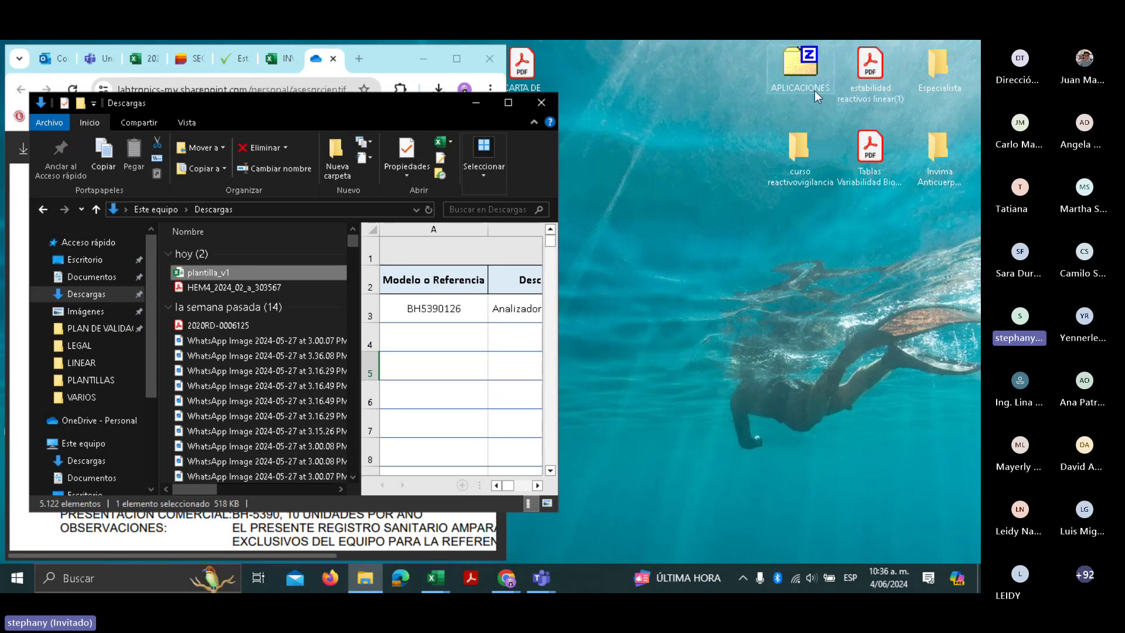
click(473, 104)
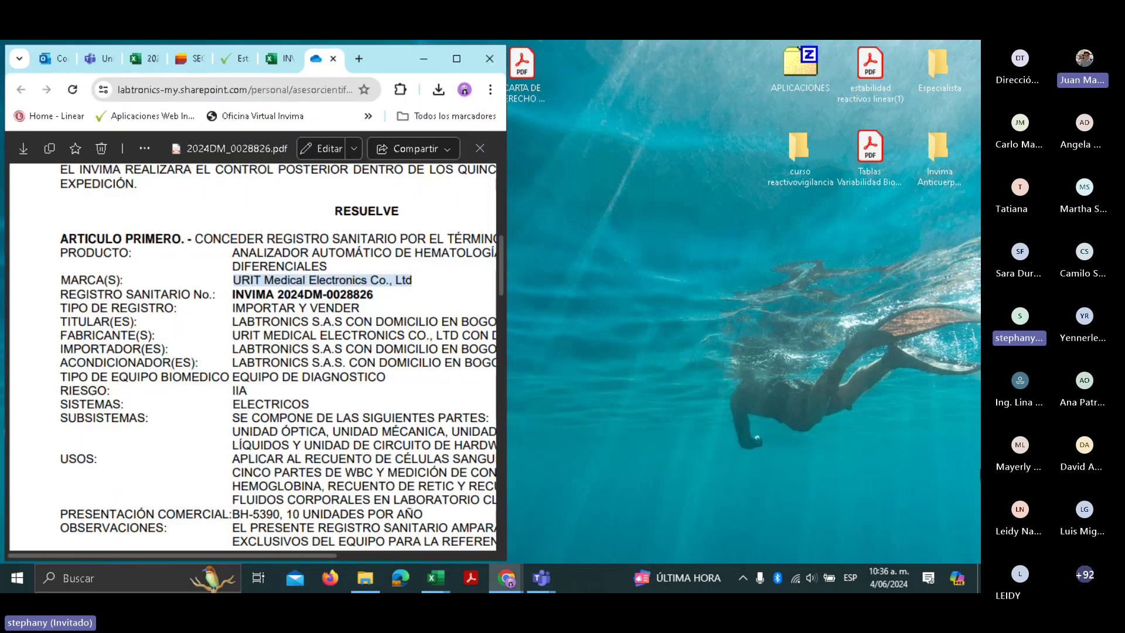
click(456, 59)
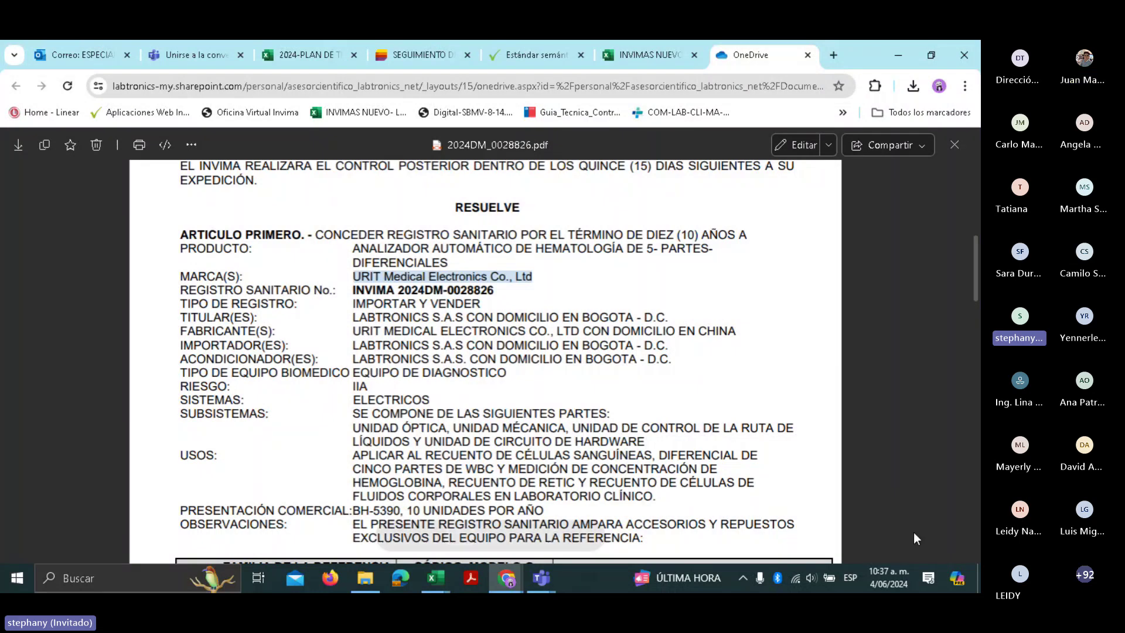
click(509, 585)
Step: Check the GMDN 35476 search tab, then minimize Chrome and bring up the Descargas folder
click(295, 56)
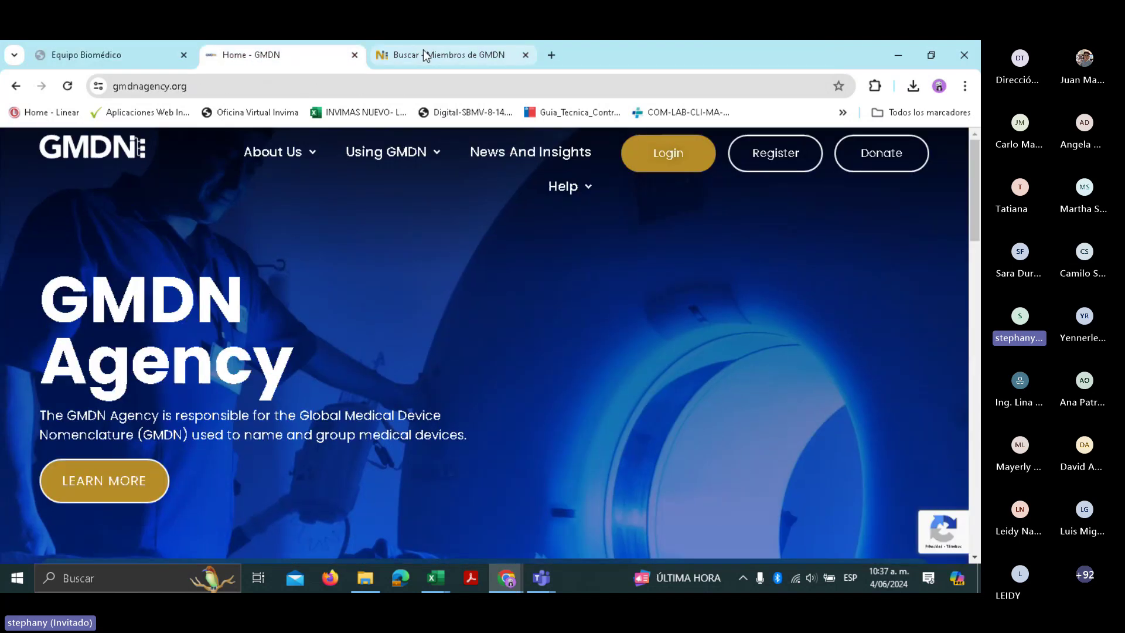
click(426, 56)
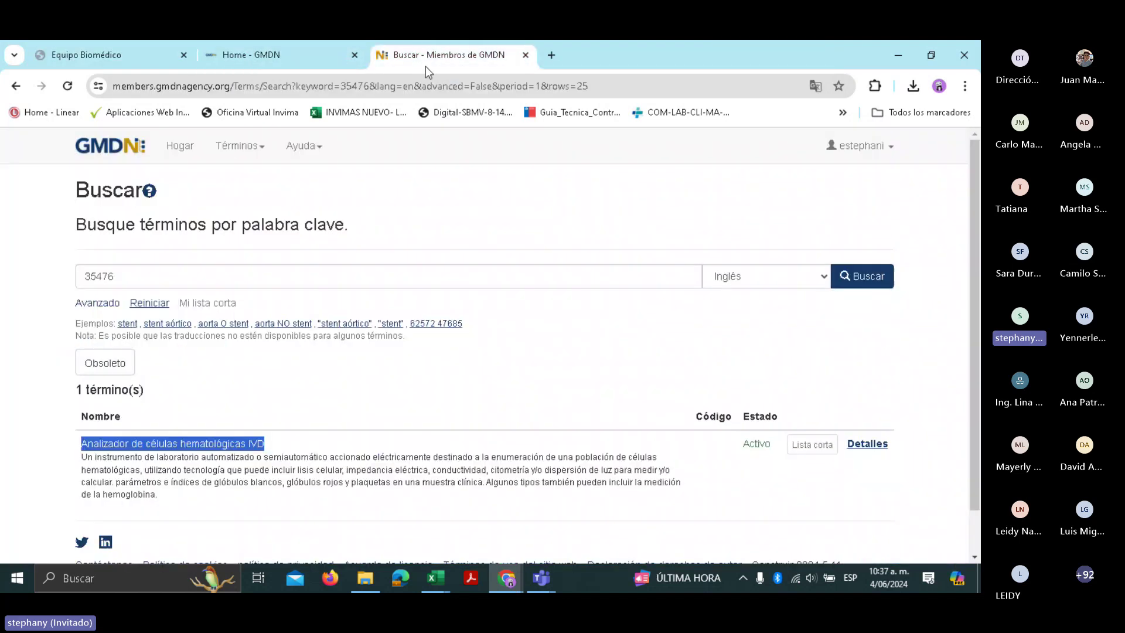
click(447, 278)
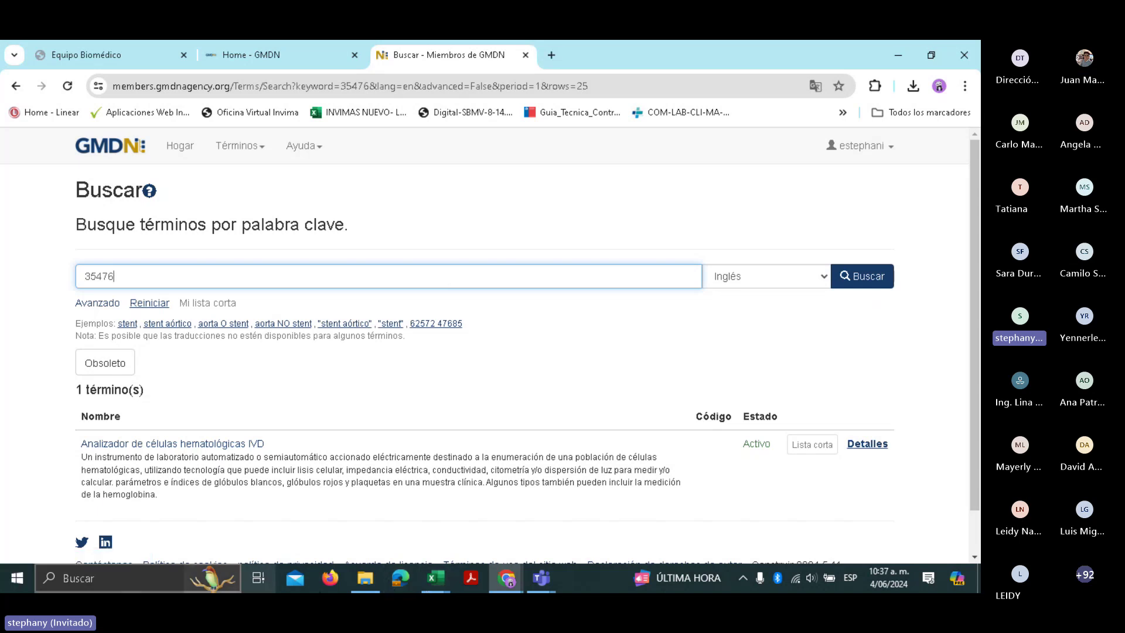
click(897, 55)
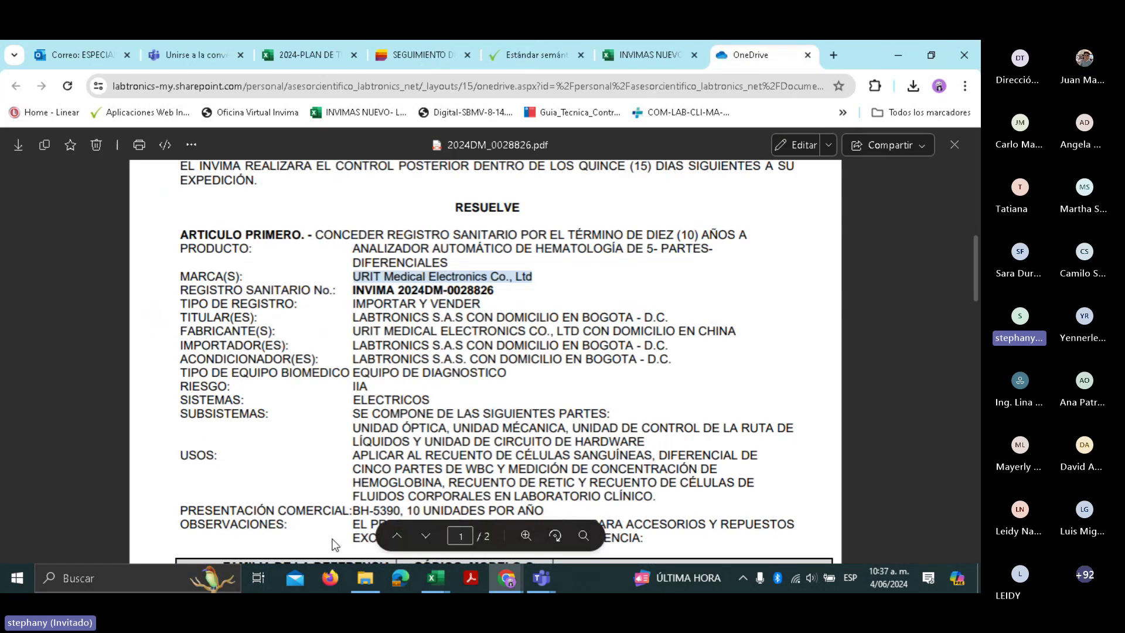
click(365, 578)
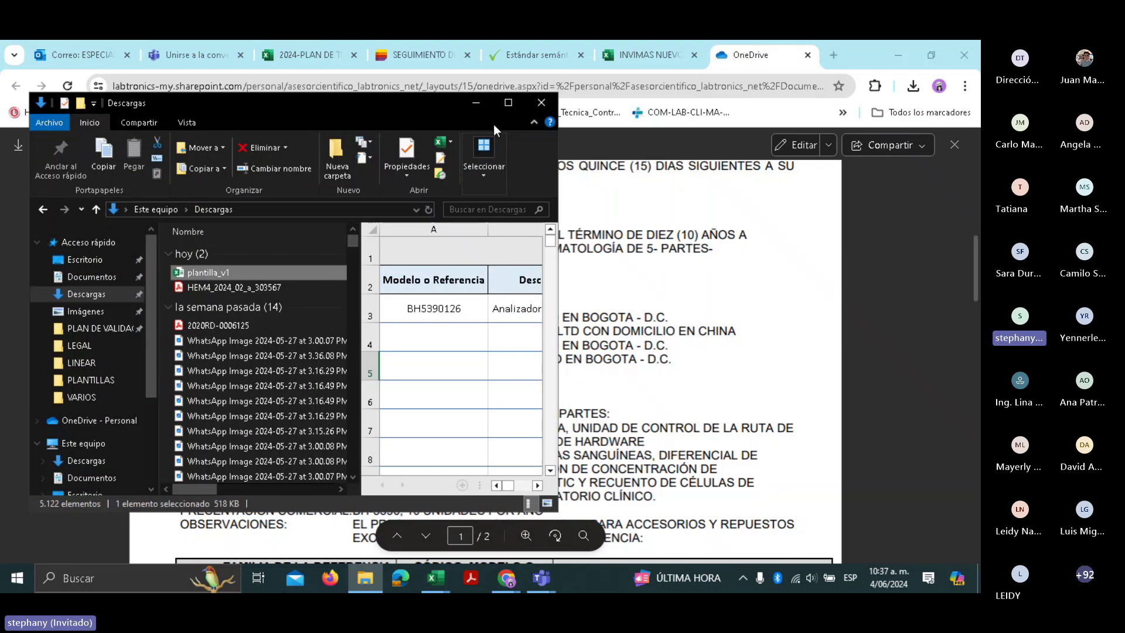
Step: Open the LINAER GMDN 5 DIGITOS workbook from ASESORIA CIENTIFICA > ESTANDAR SEMANTICO > LINEAR
click(475, 103)
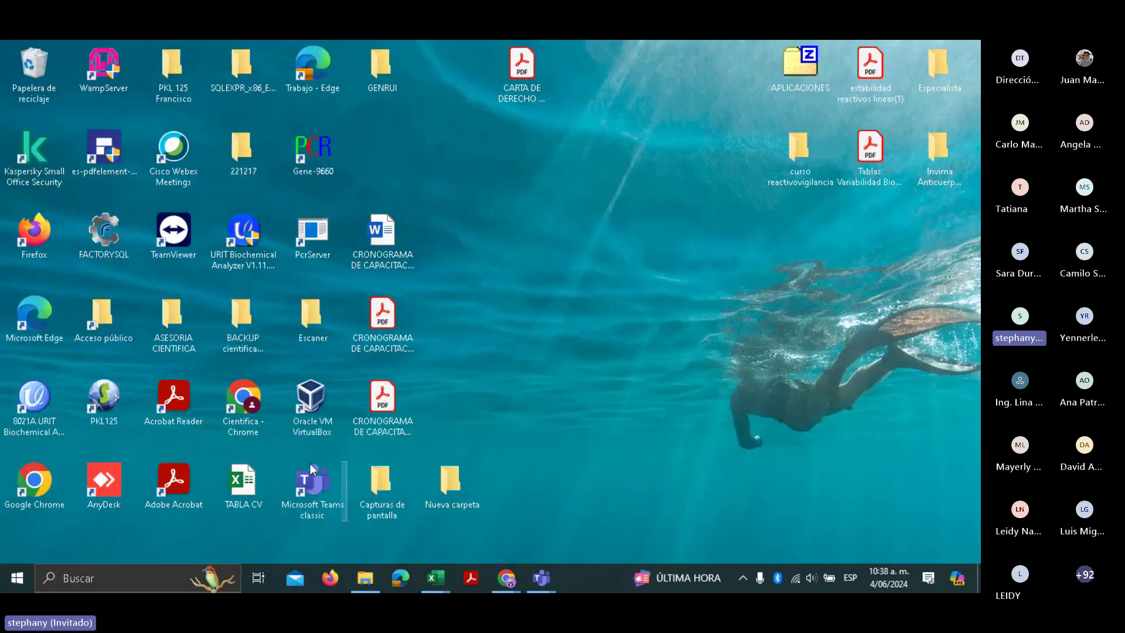
double_click(172, 328)
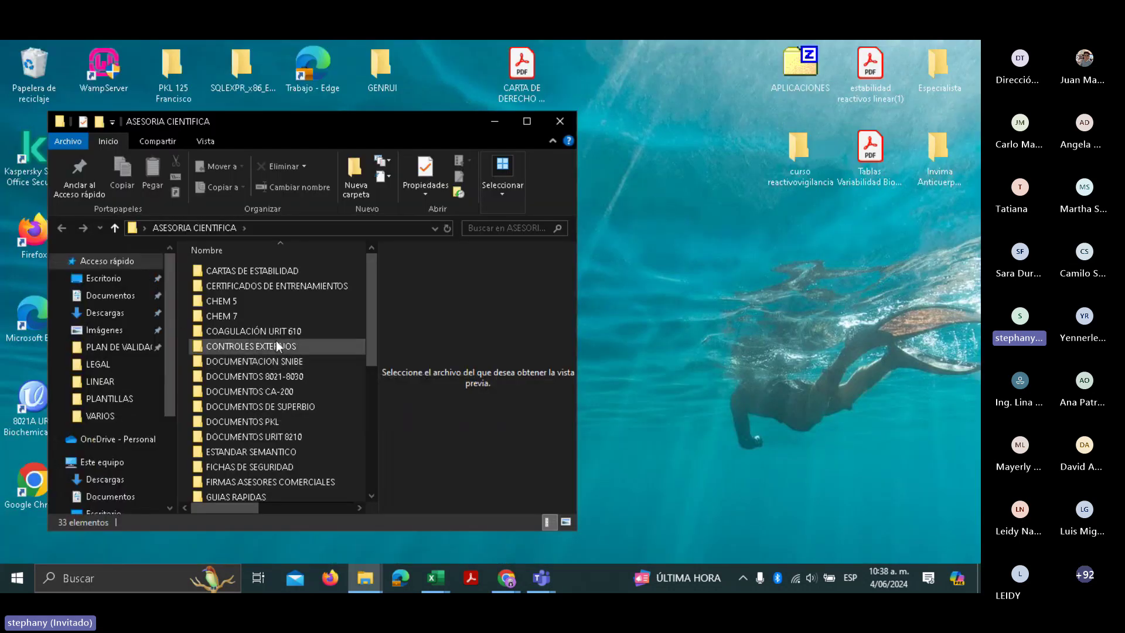
double_click(282, 451)
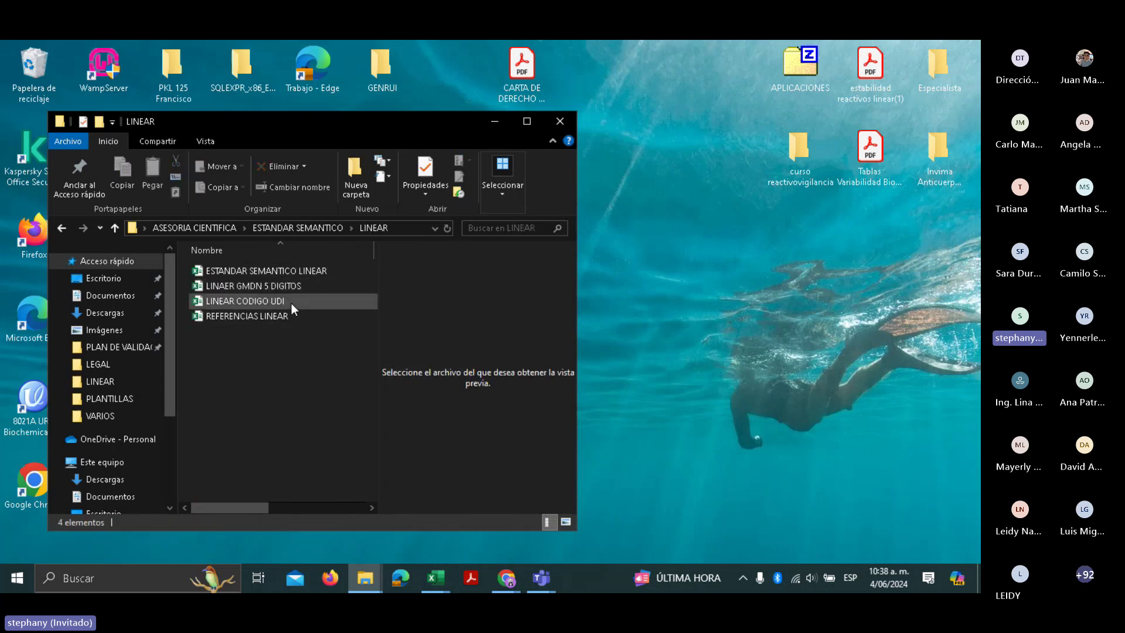
click(304, 291)
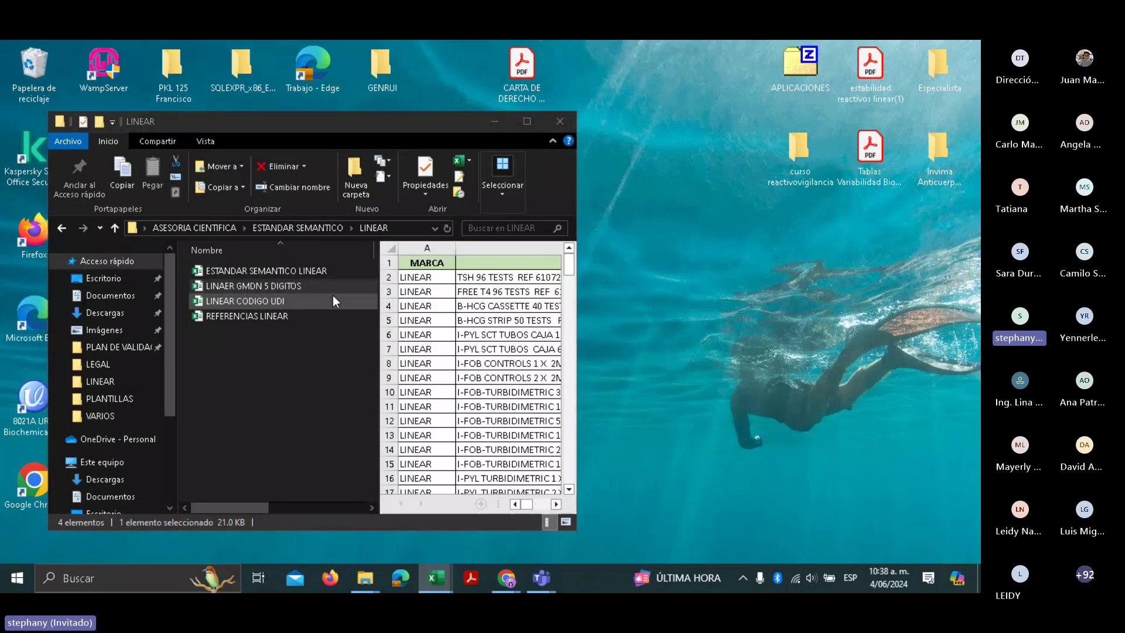
double_click(322, 285)
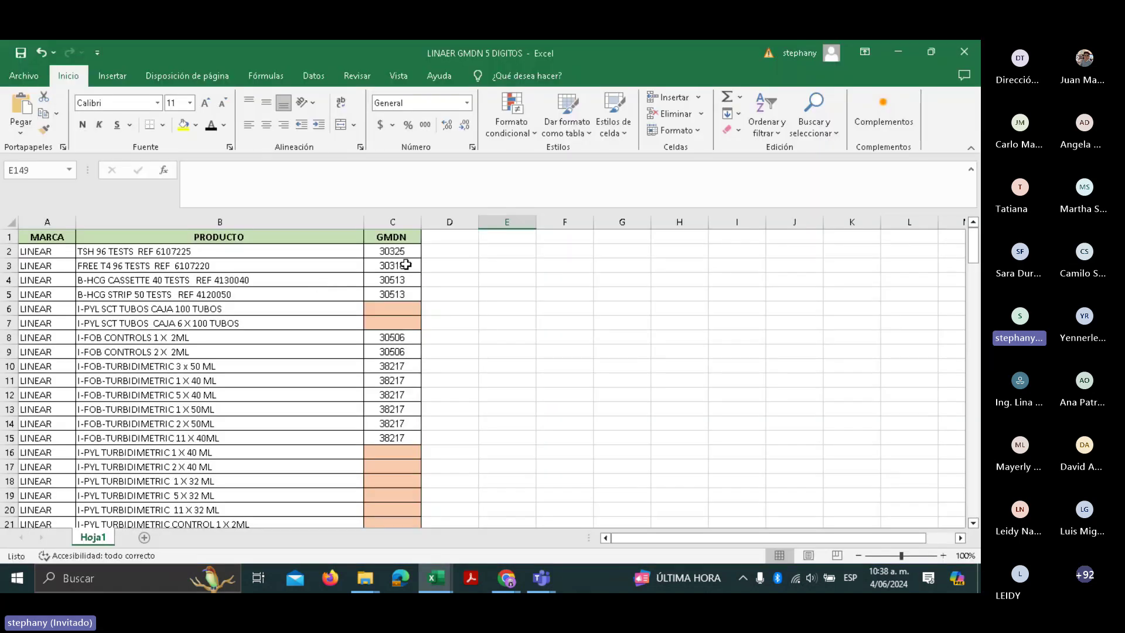
Step: Copy the first product's GMDN code 30325 and return to the GMDN search page
click(407, 251)
drag(226, 168, 173, 167)
key(ctrl+c)
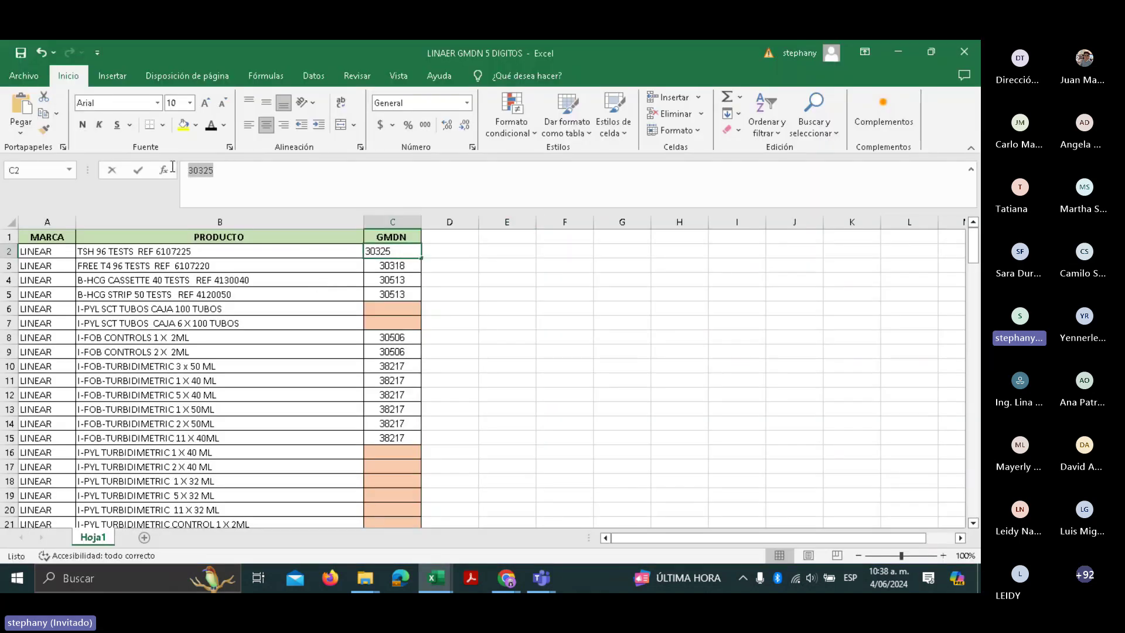
click(502, 583)
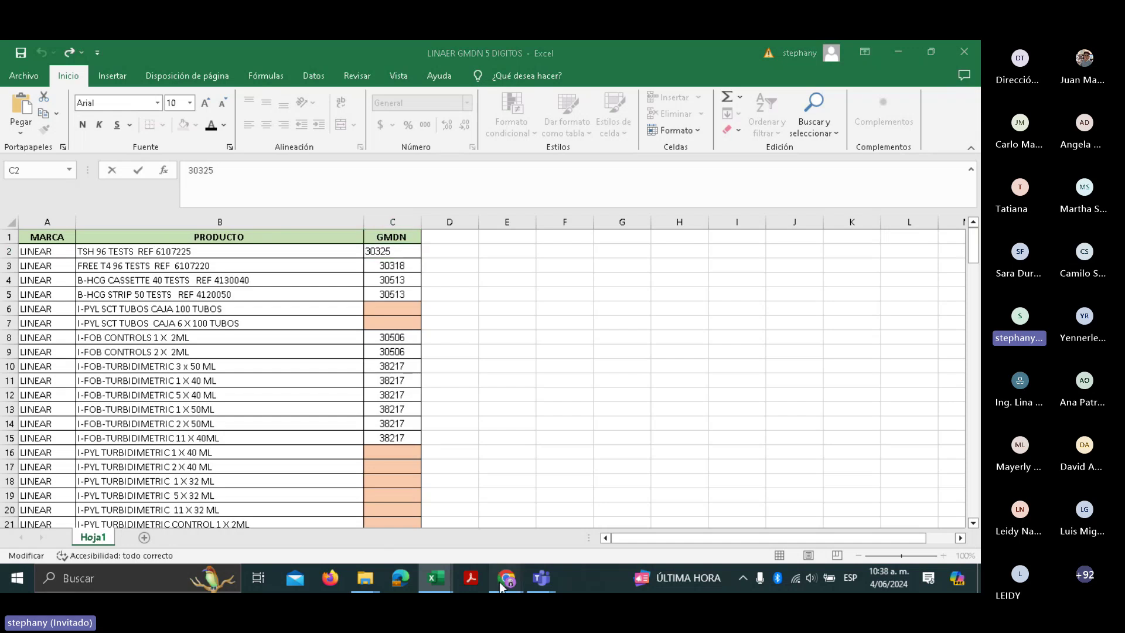
click(588, 541)
Step: Replace the keyword 35476 with 30325 and search; no GMDN terms are found
drag(182, 276, 63, 278)
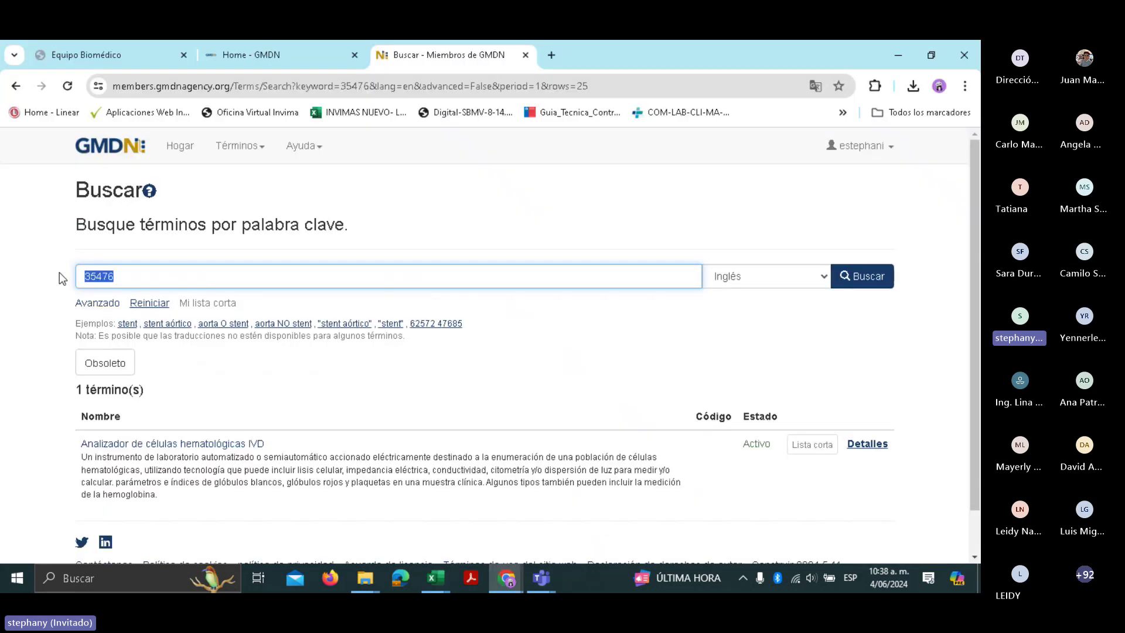
key(ctrl+v)
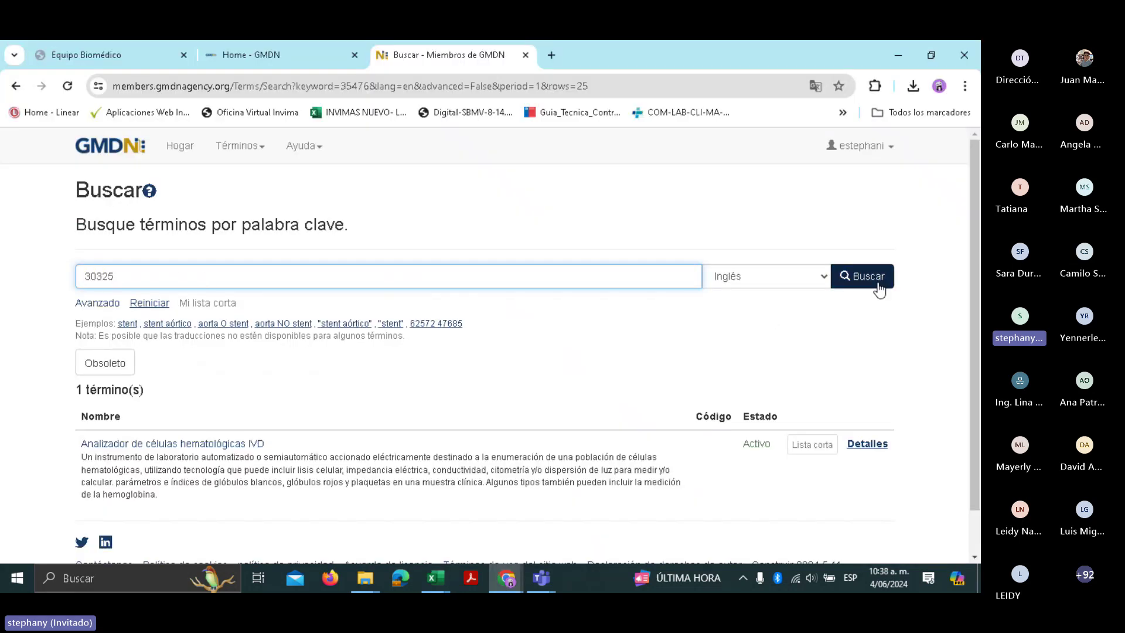
click(878, 288)
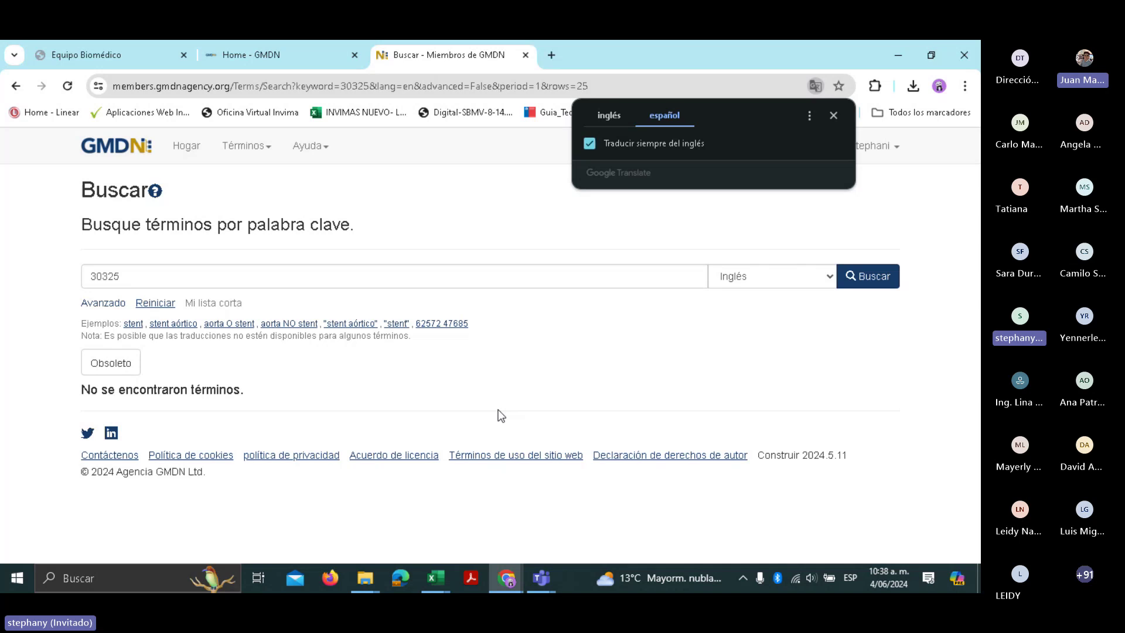
mouse_move(505, 582)
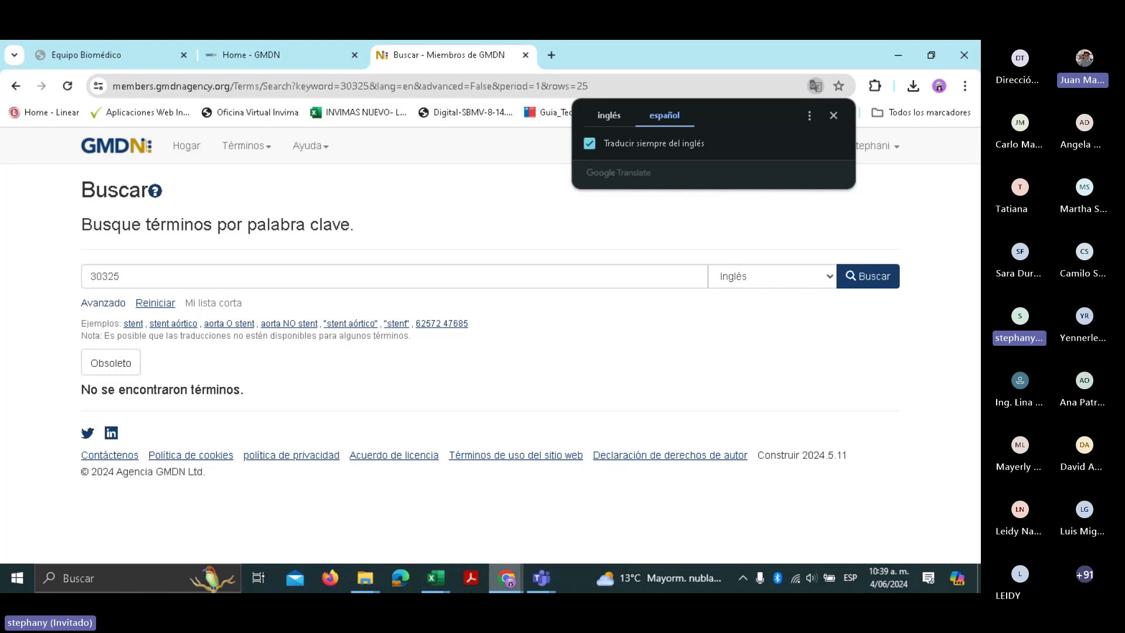
click(434, 579)
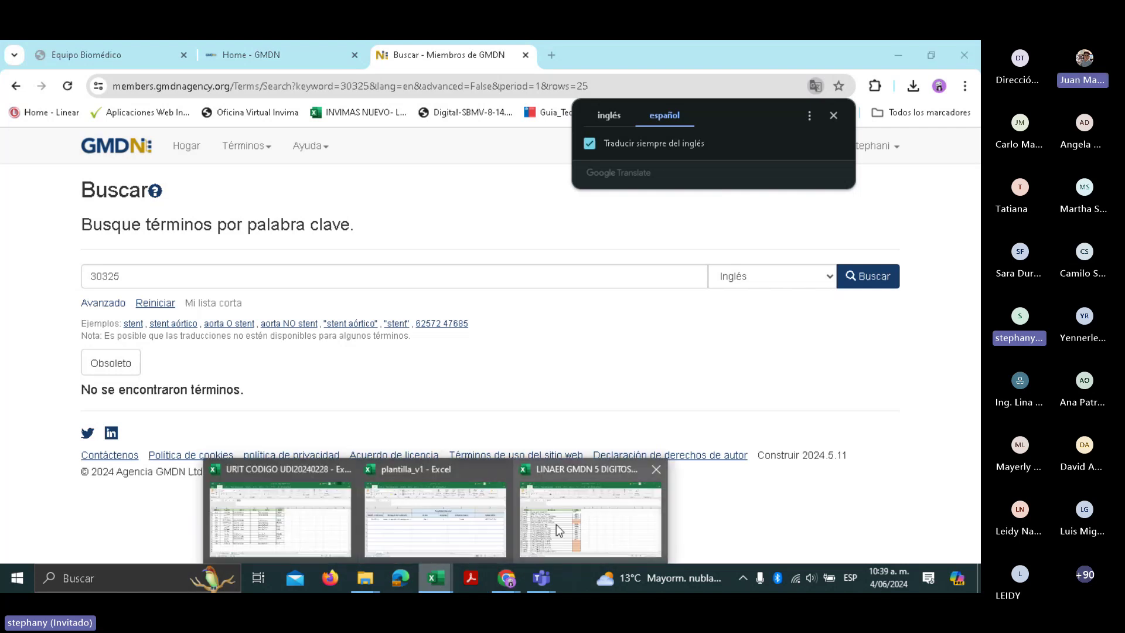
Step: Minimize LINAER GMDN 5 DIGITOS and open LINEAR CODIGO UDI from the LINEAR folder
click(590, 518)
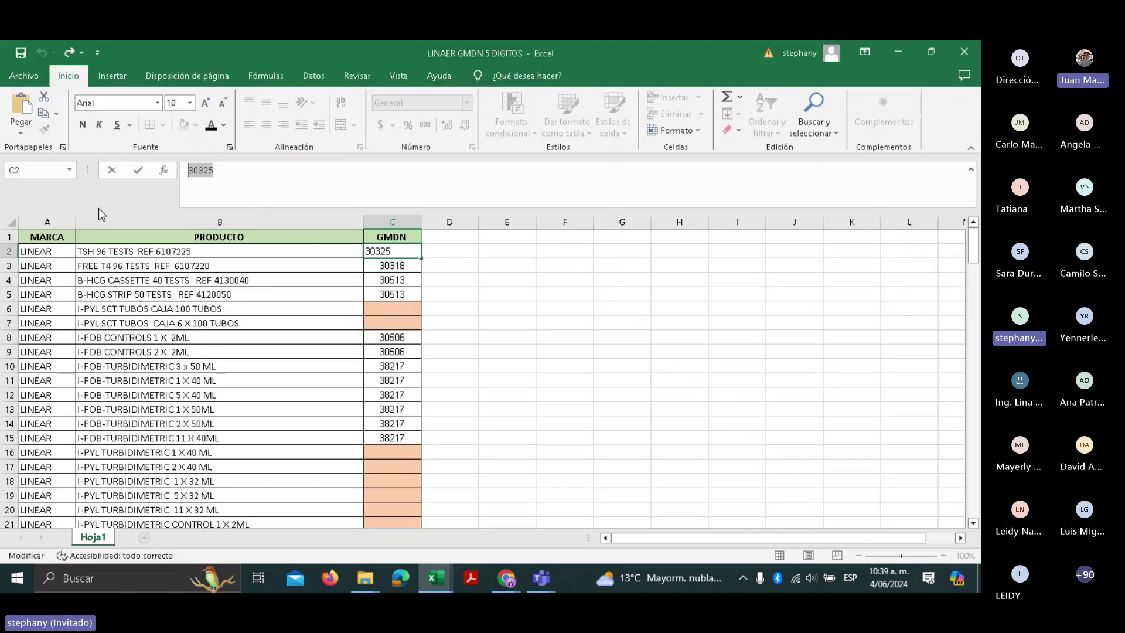
click(898, 54)
click(363, 579)
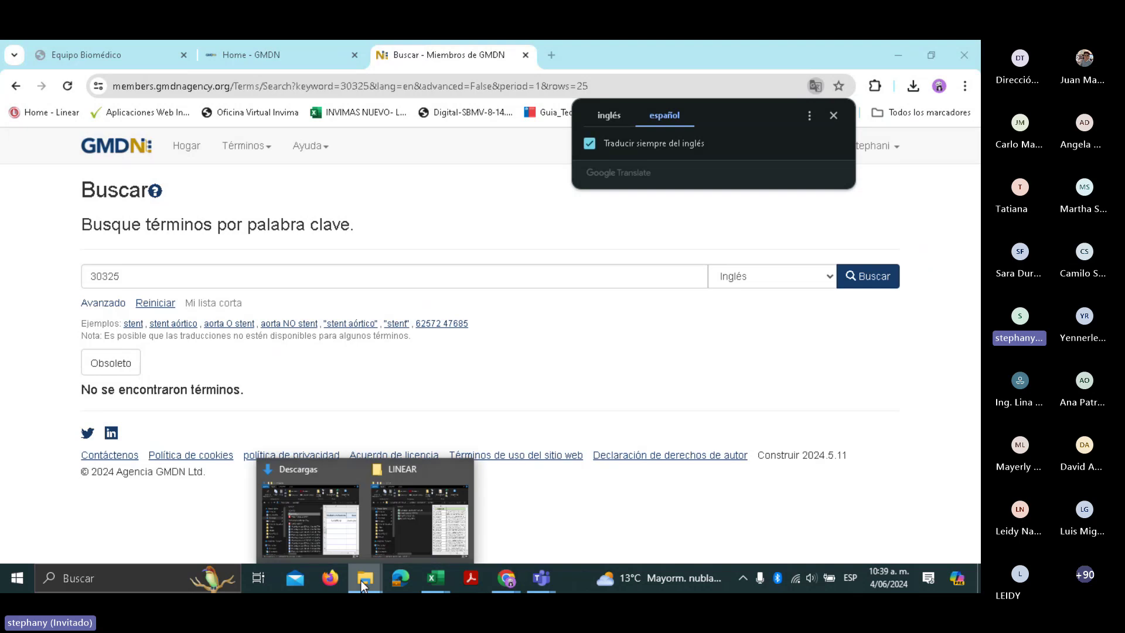
click(410, 509)
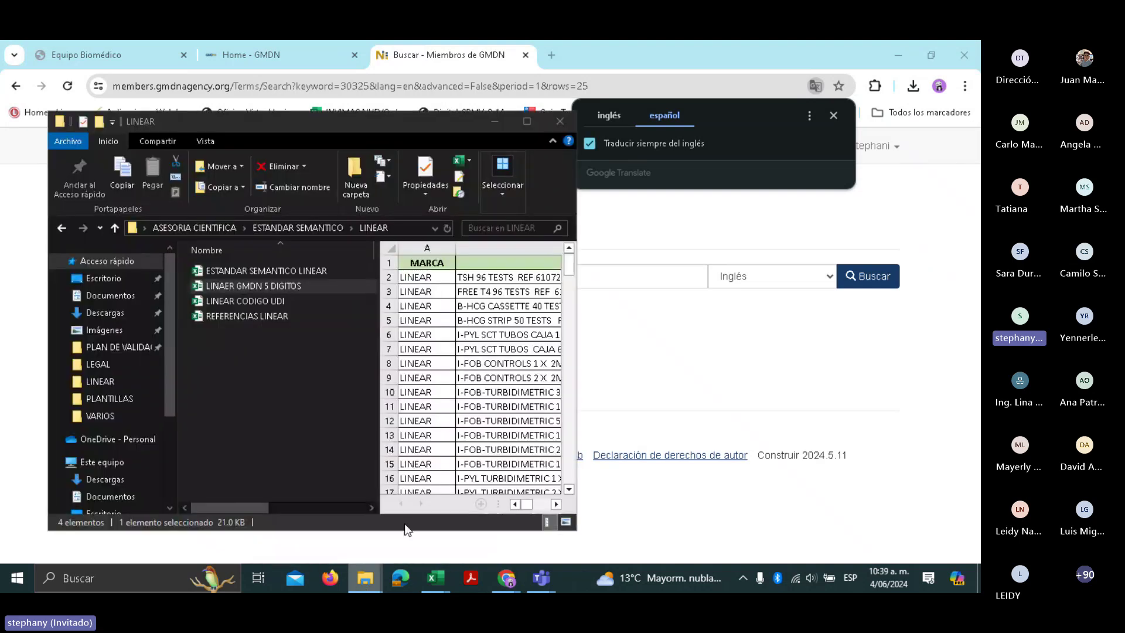
double_click(326, 301)
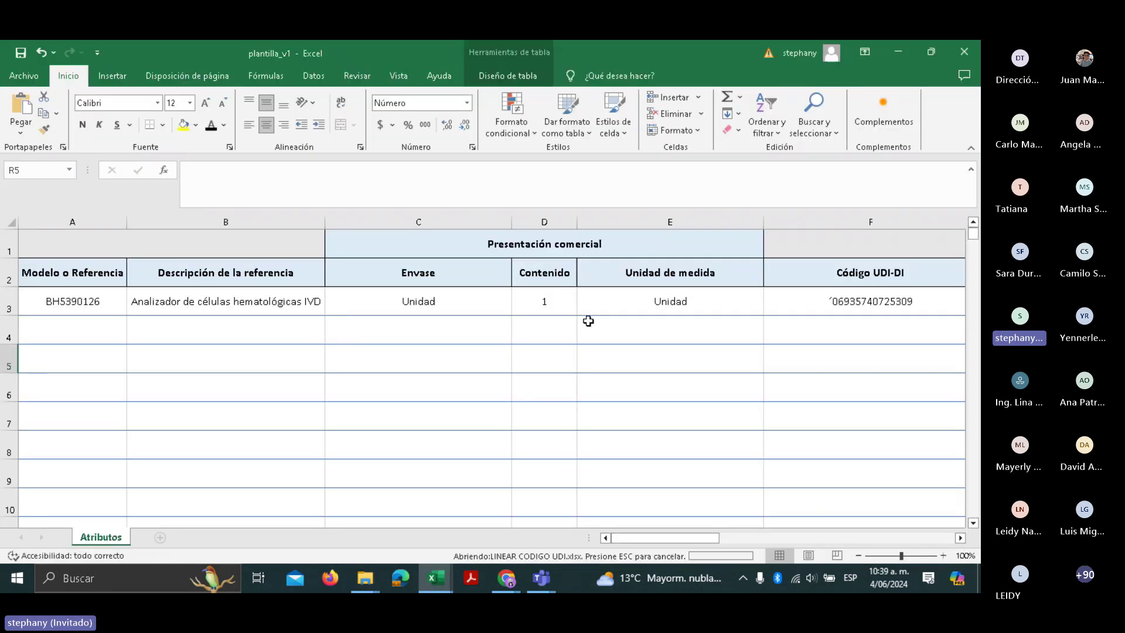
Step: Check the GMDN codes in F12 and F3 (W01020407), then minimize to reach plantilla_v1
click(576, 330)
scroll(576, 330, up, 2)
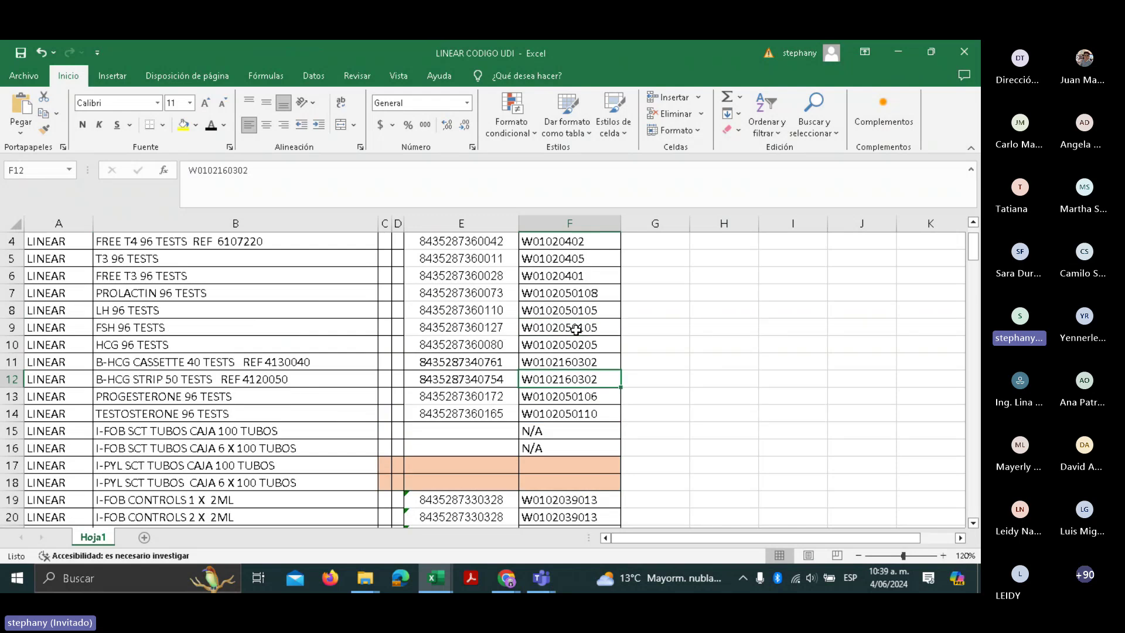
click(579, 280)
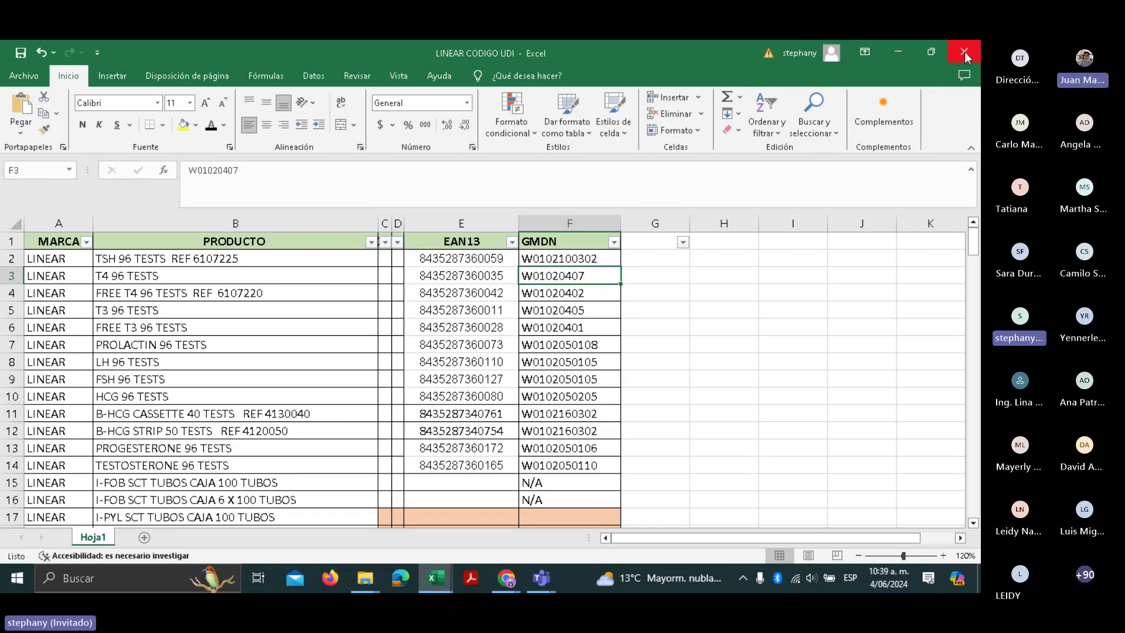
click(901, 54)
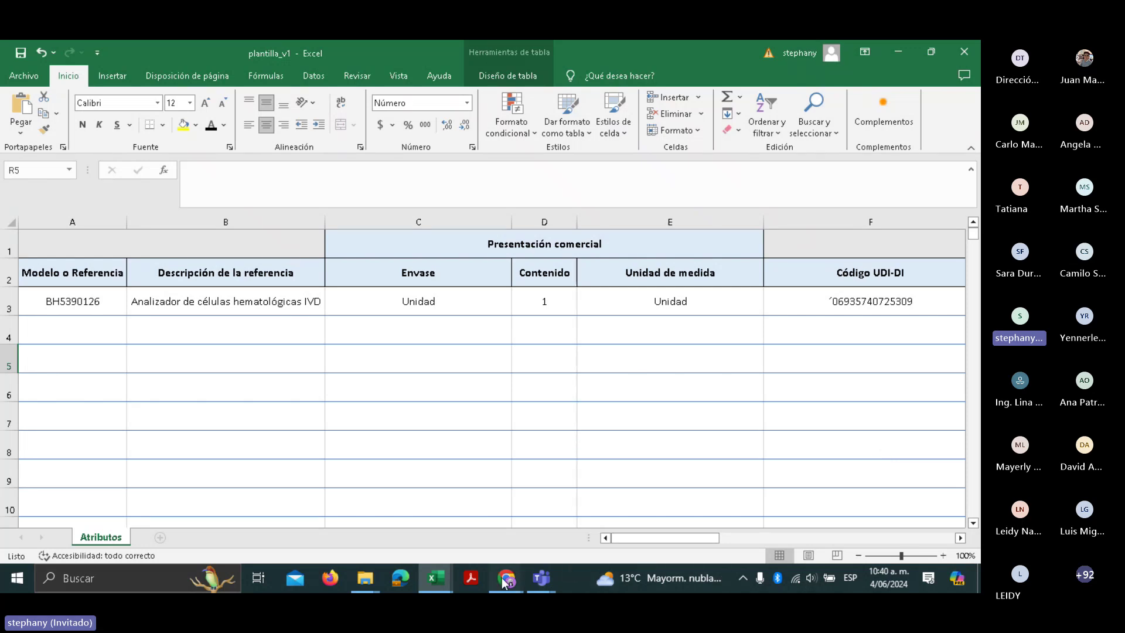
Step: Go back to the INVIMA Equipo Biomédico form showing brand URIT and reference BH5390126
mouse_move(505, 579)
click(592, 530)
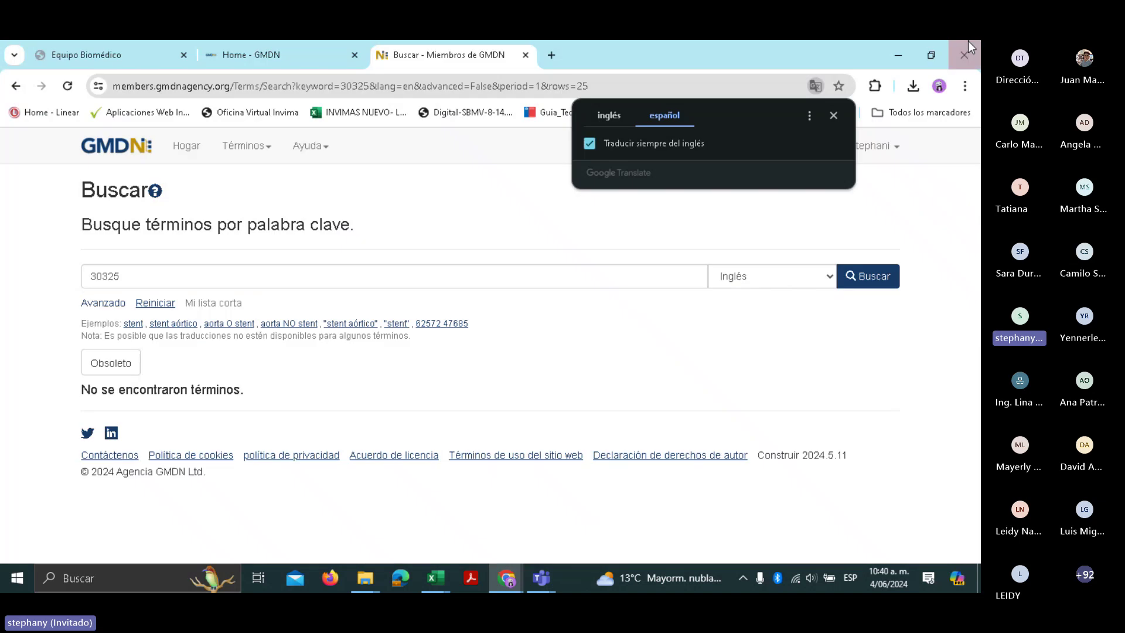
click(85, 59)
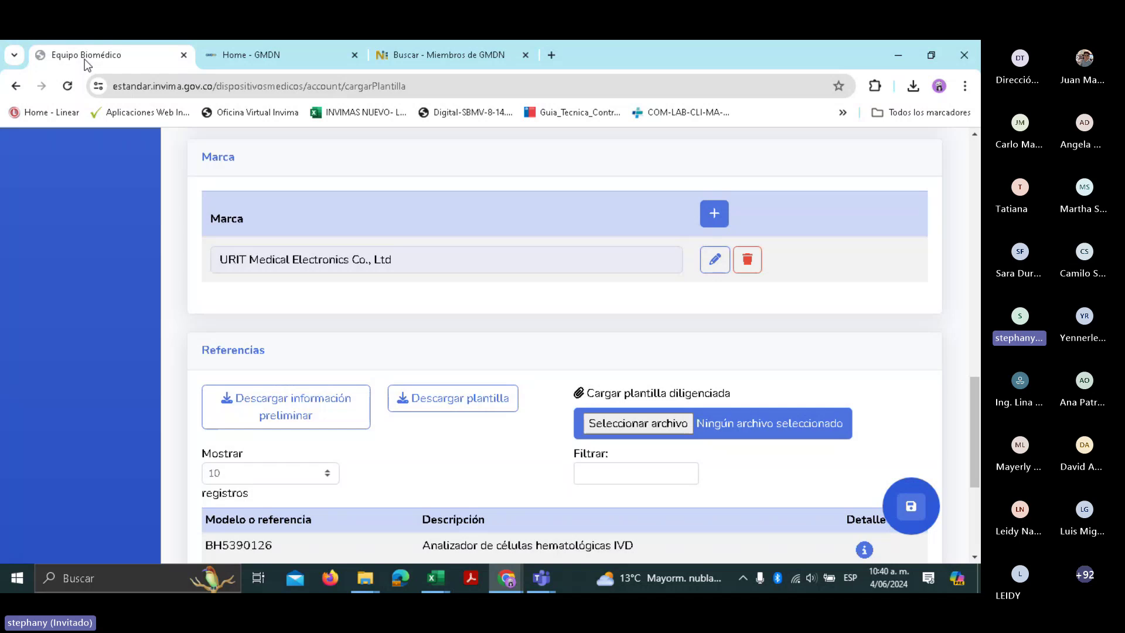
Step: Verify BH5390126 is the only reference listed, close the browser, and stop screen sharing in Teams
scroll(97, 183, down, 2)
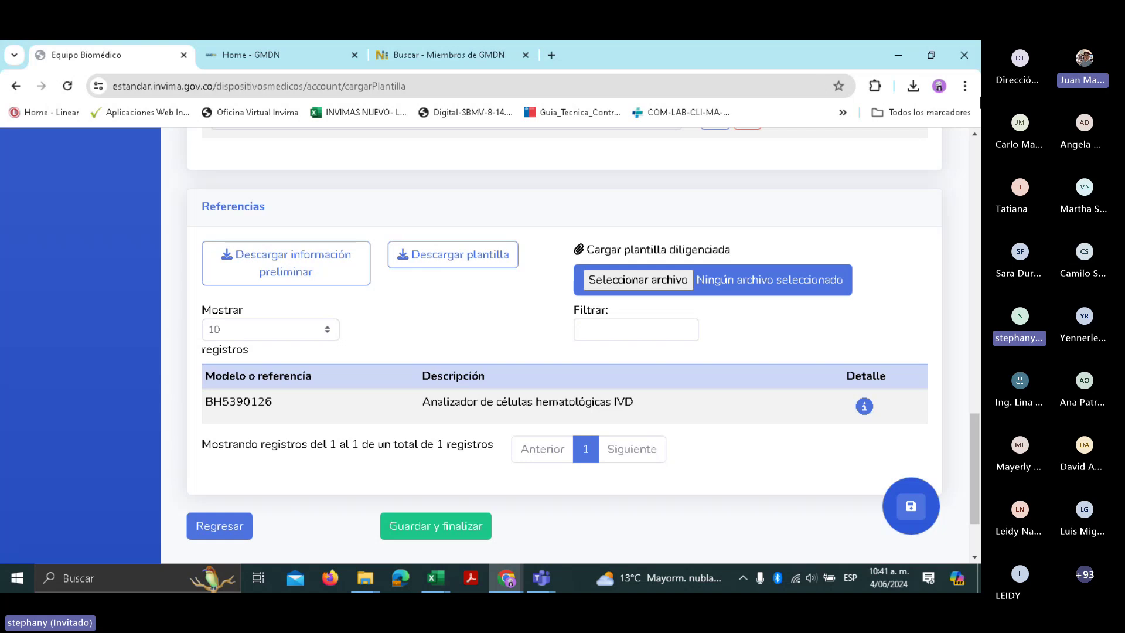
click(964, 57)
click(964, 54)
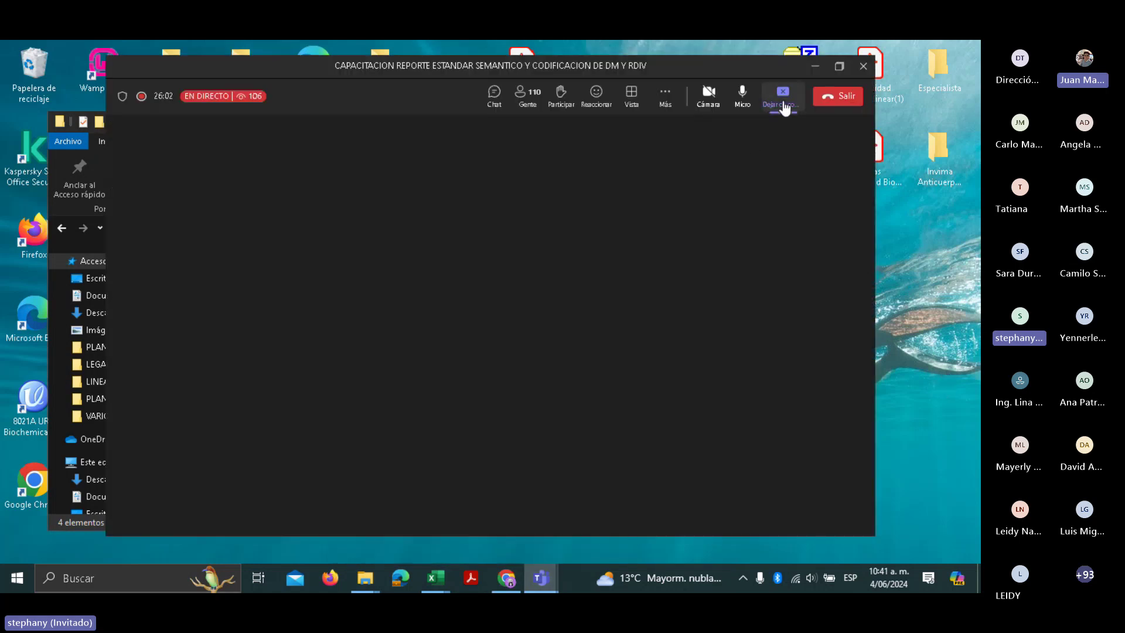
click(783, 94)
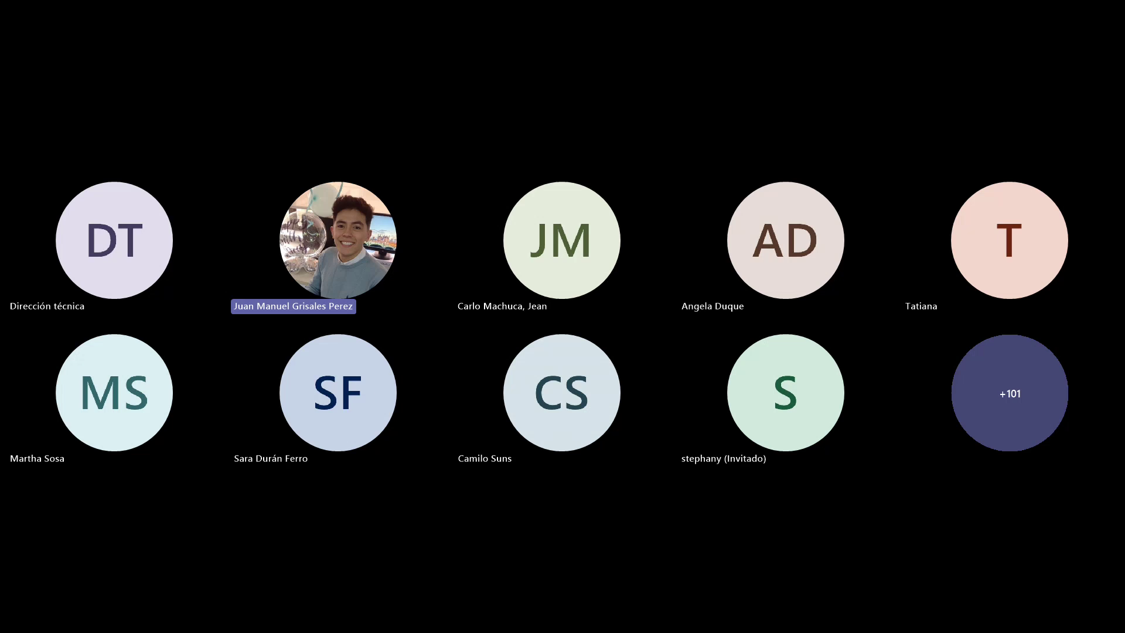
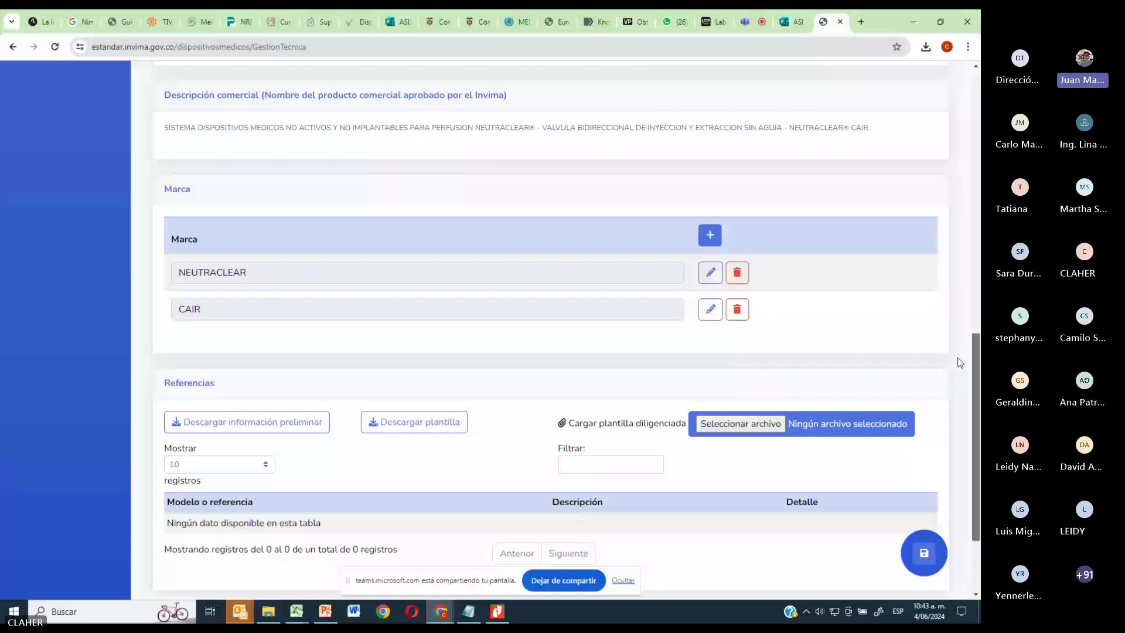
Step: Scroll through the INVIMA portal's titular, manufacturer and brand sections, then return to plantilla_v1
drag(960, 362, 955, 294)
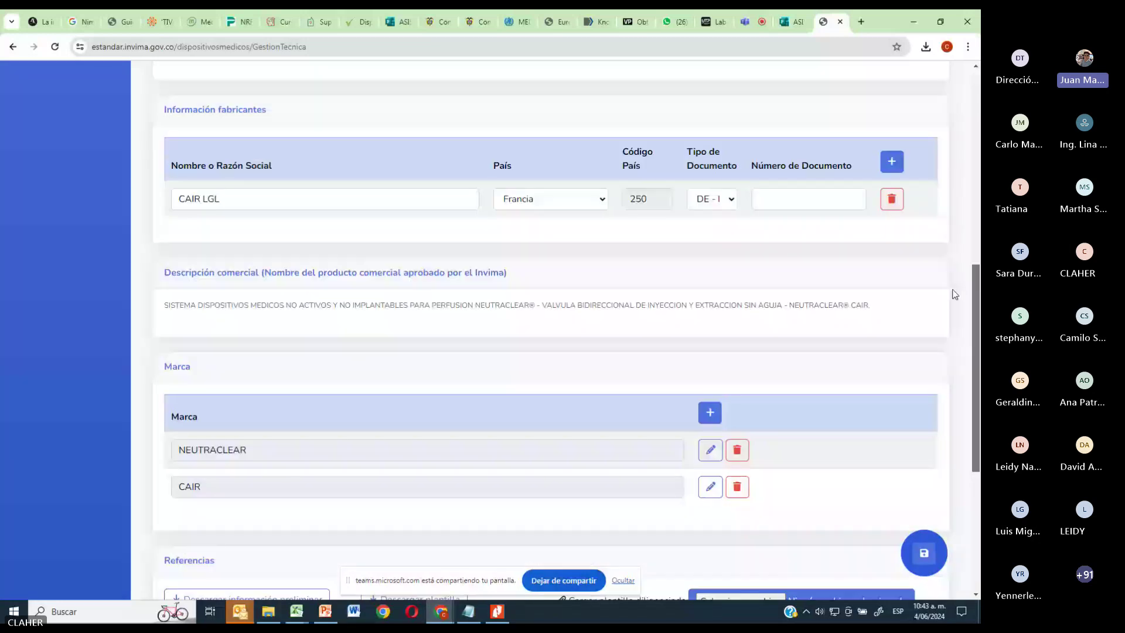
scroll(452, 420, up, 2)
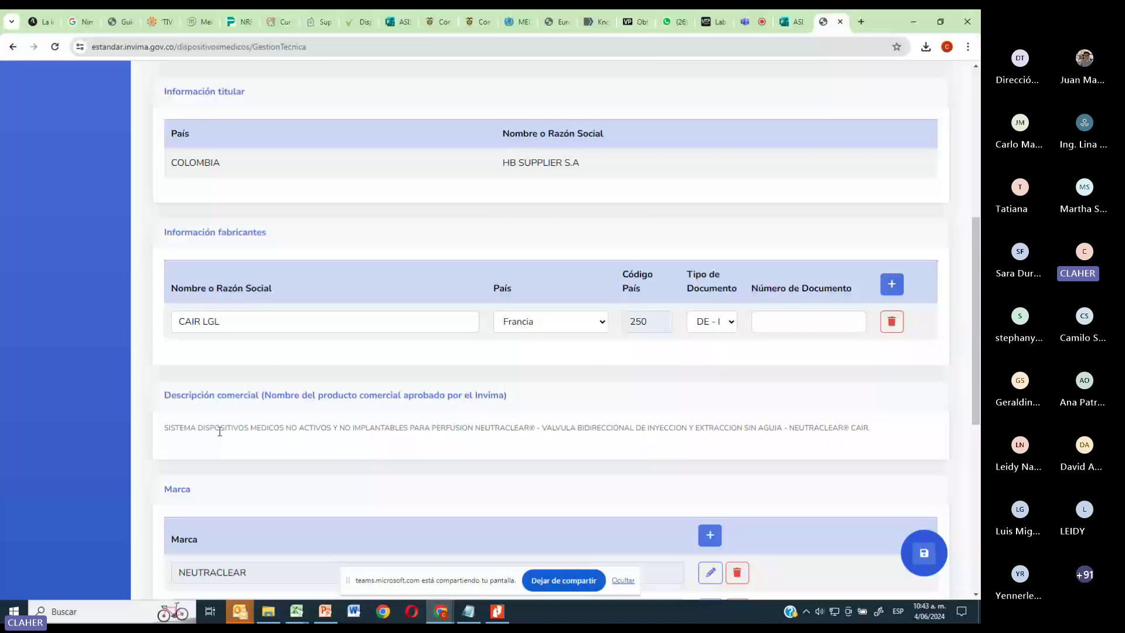
drag(975, 299, 968, 445)
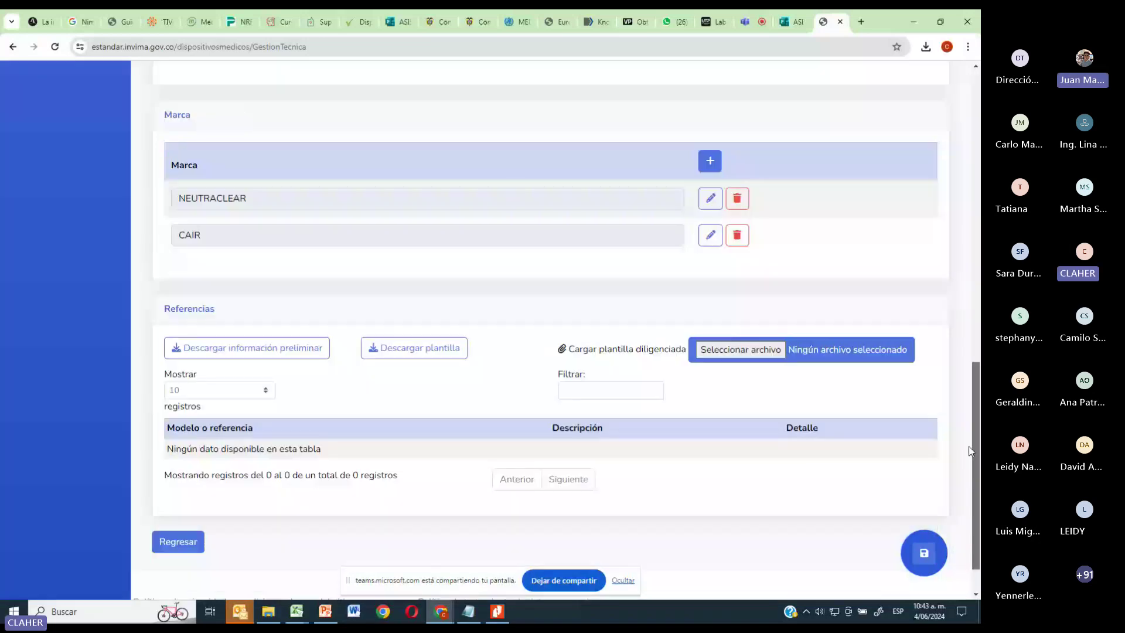
scroll(969, 445, down, 1)
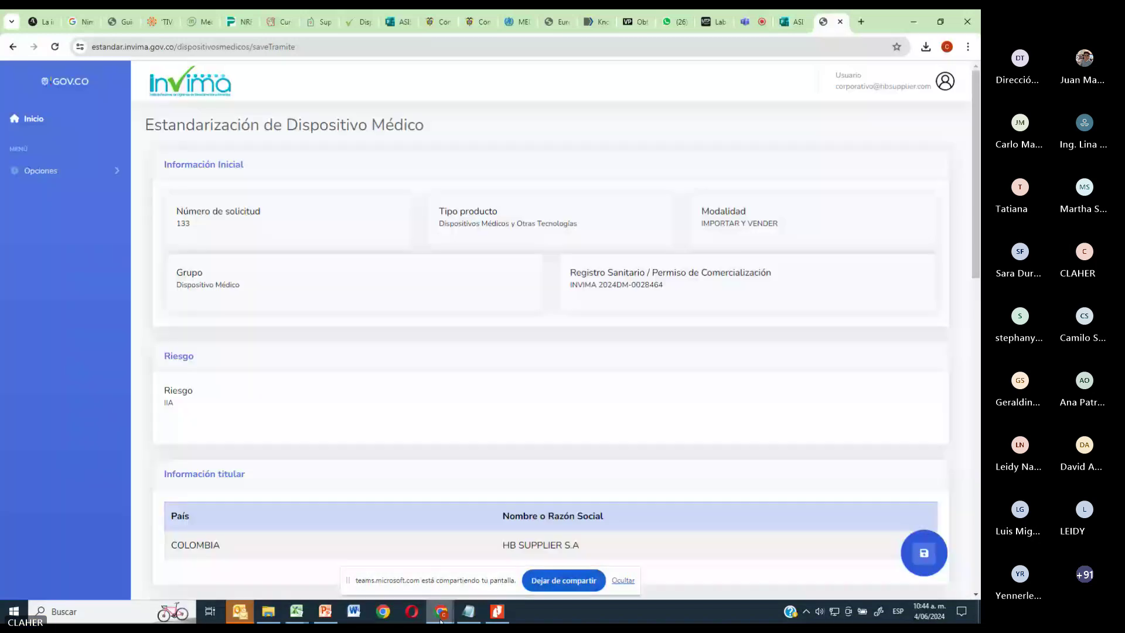
click(441, 619)
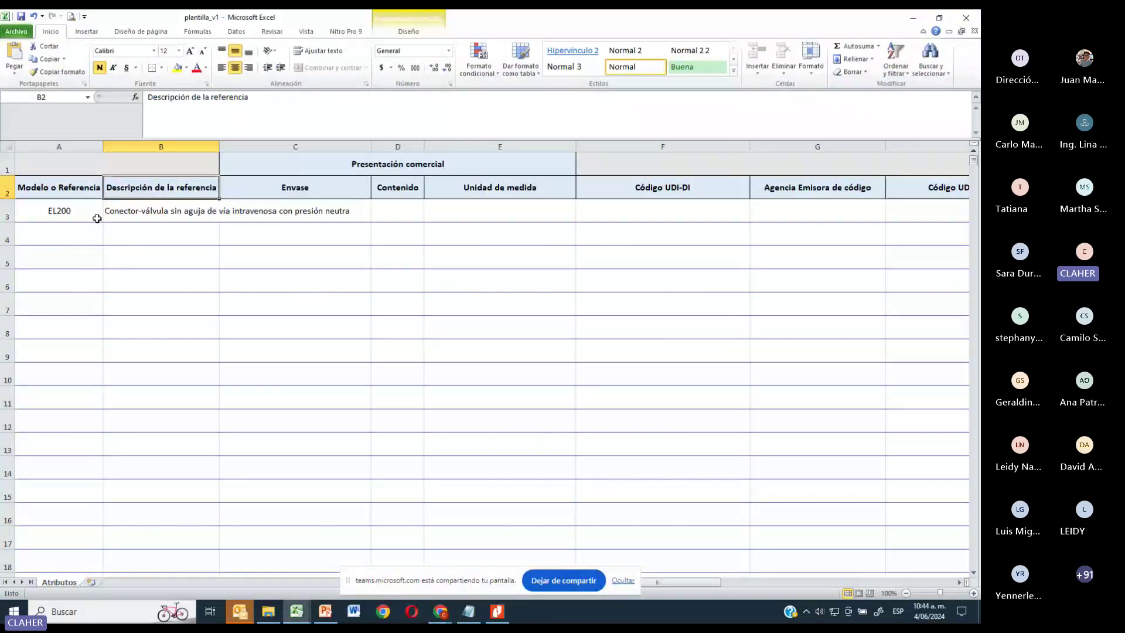
Step: Read the input guidance for the EL200 reference, description and packaging cells, then bring up REPORTE PRELIMINAR
click(144, 218)
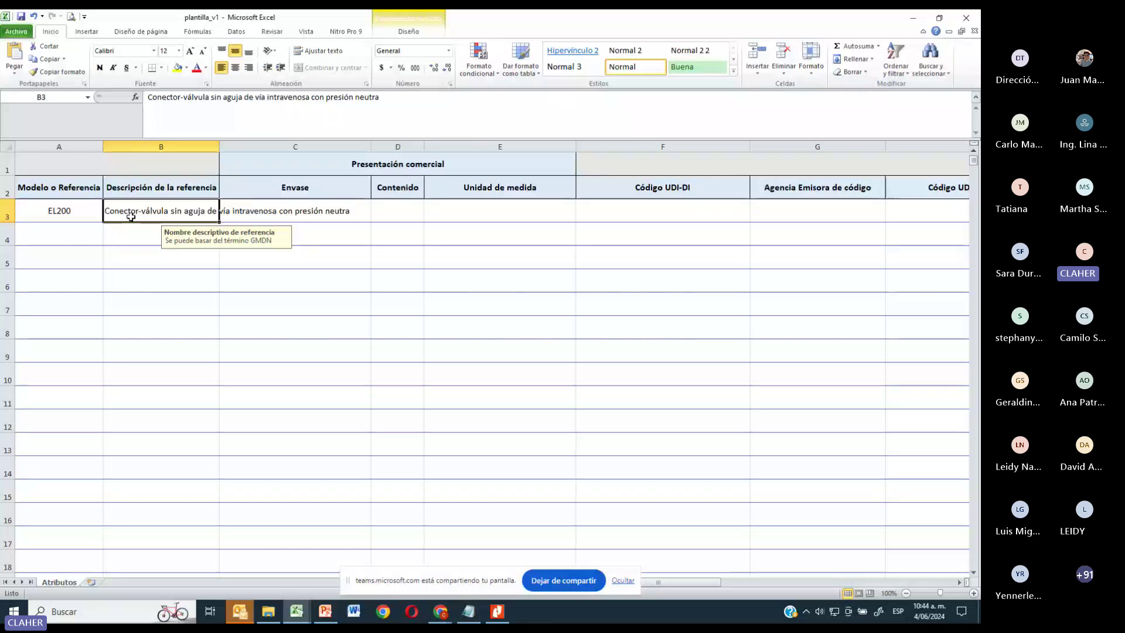
click(65, 213)
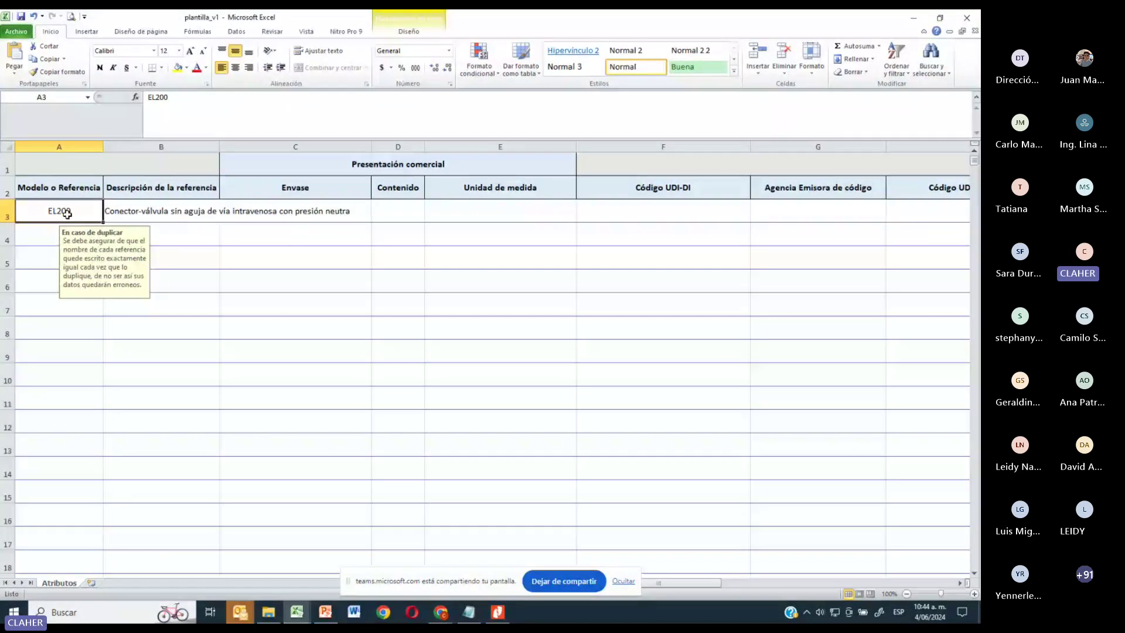
click(135, 214)
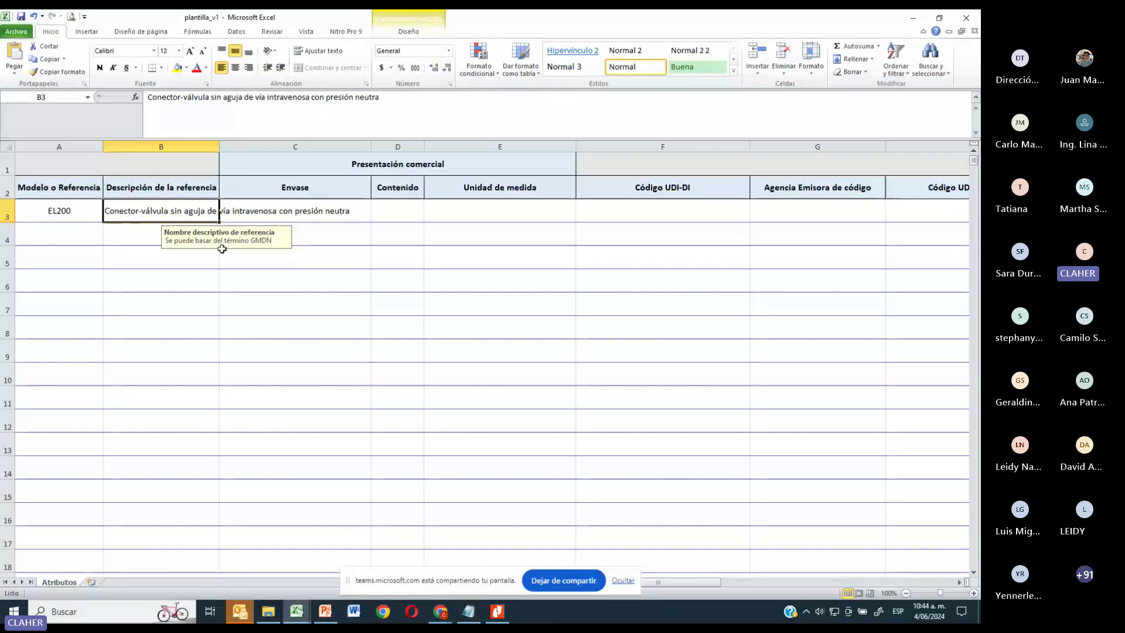
click(354, 209)
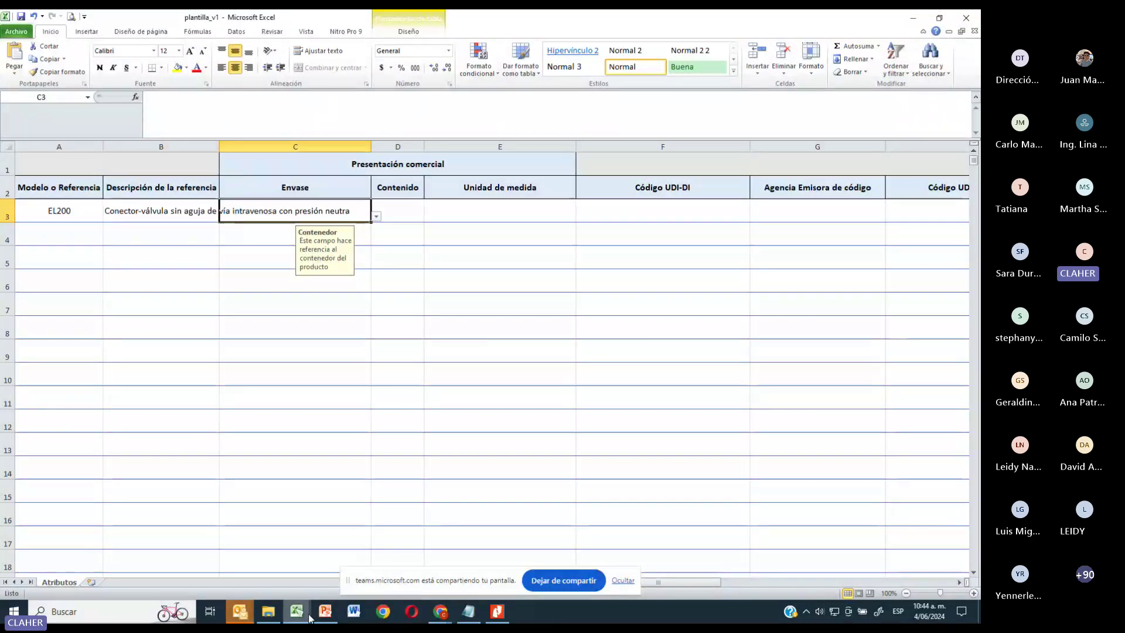
mouse_move(298, 612)
click(199, 585)
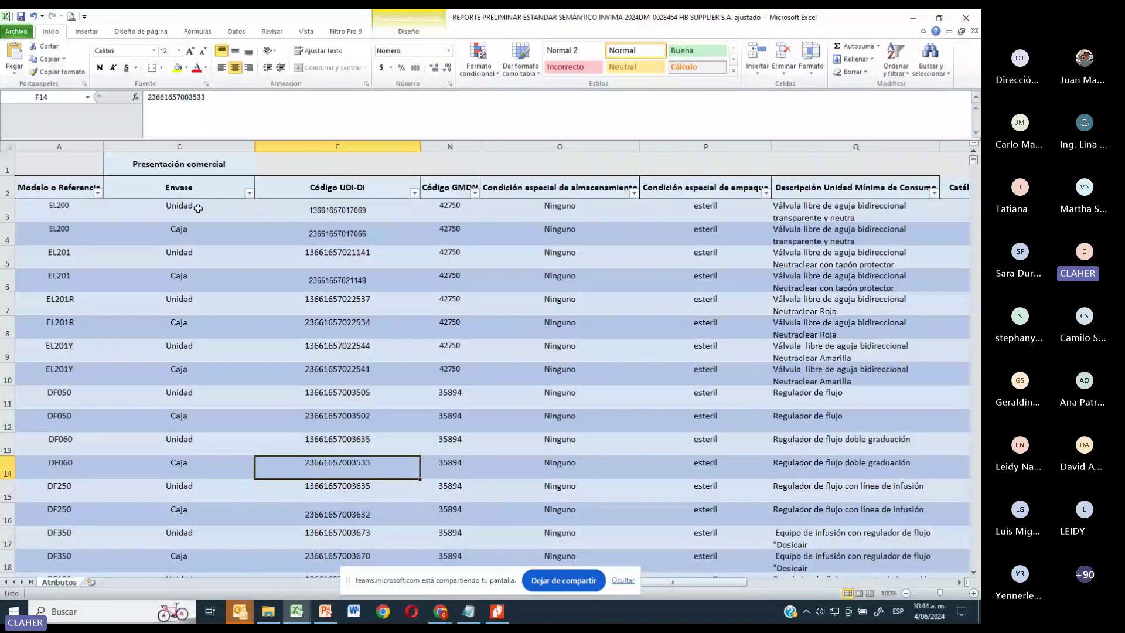
click(623, 581)
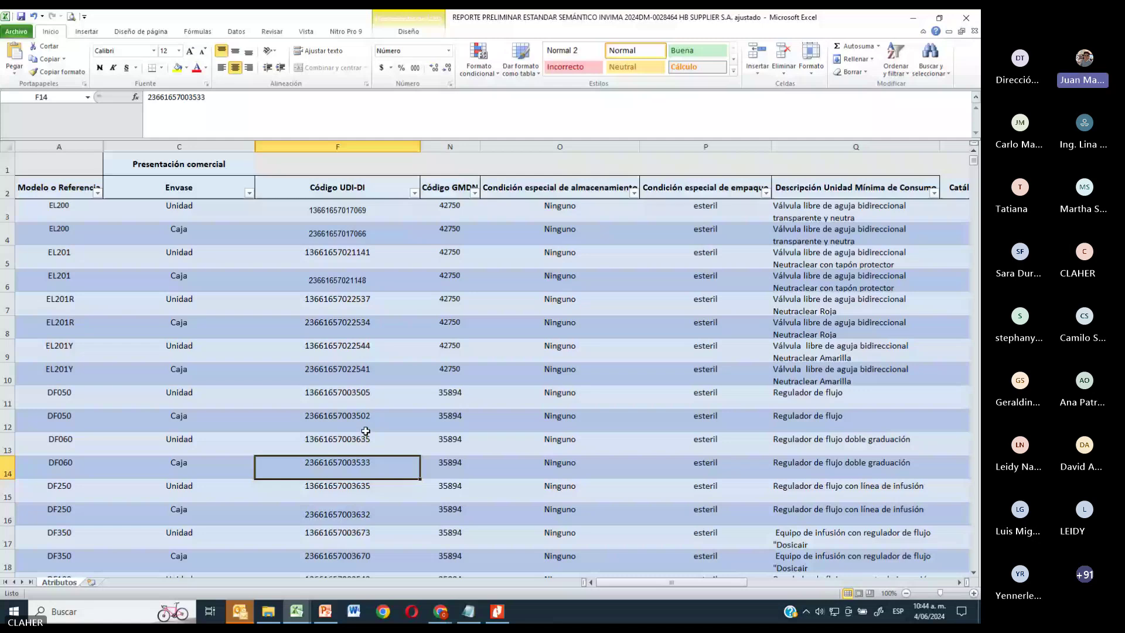
mouse_move(296, 611)
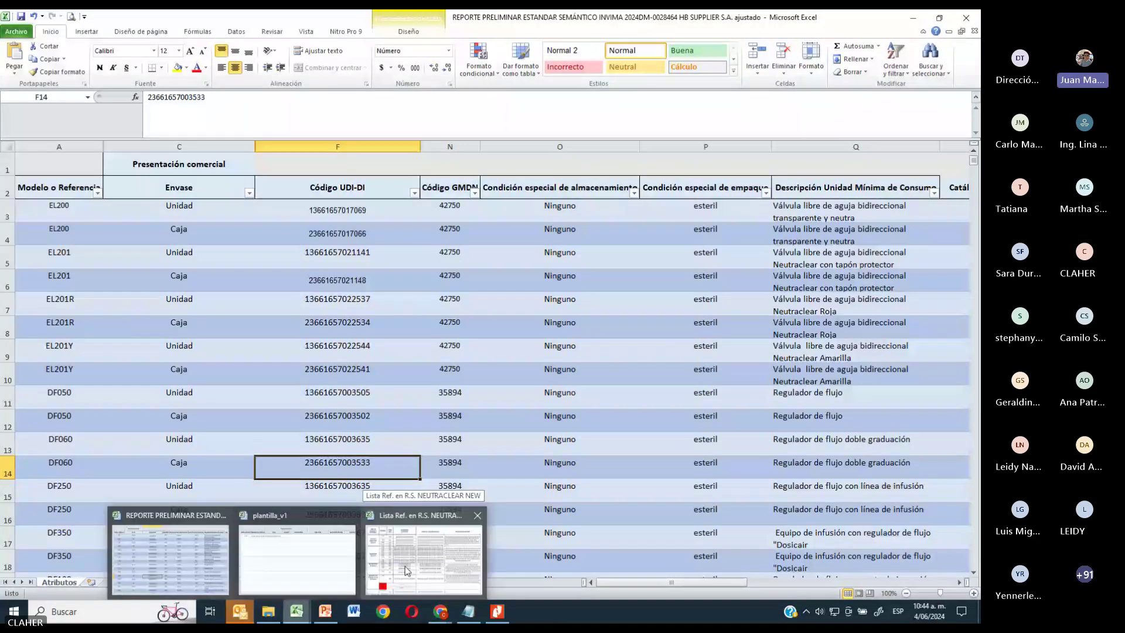
click(406, 571)
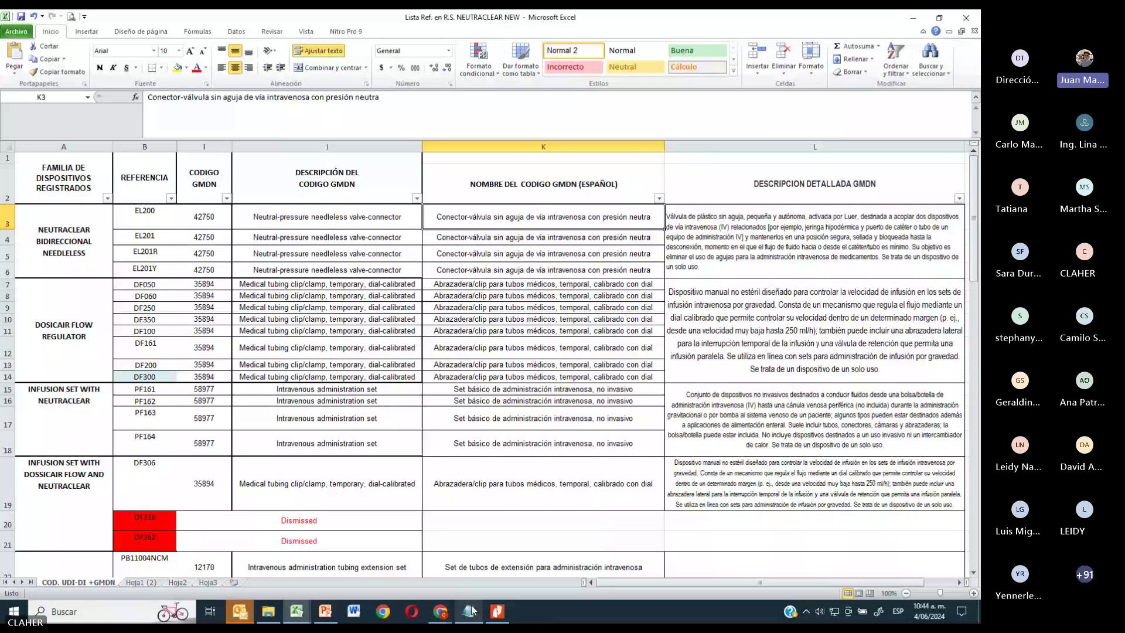
mouse_move(494, 612)
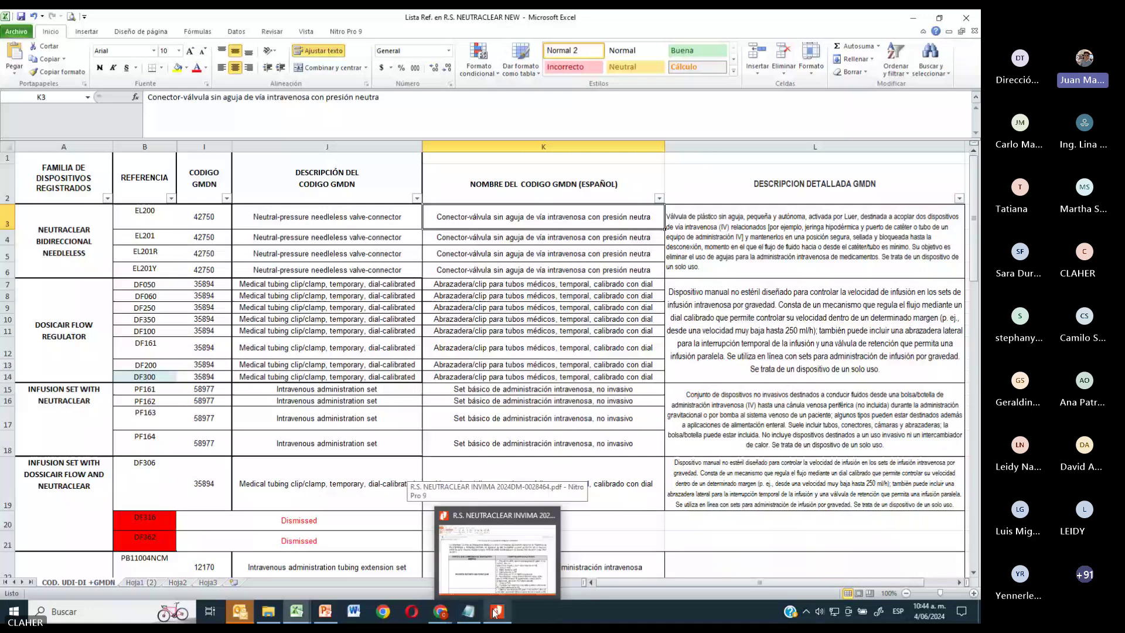
mouse_move(307, 611)
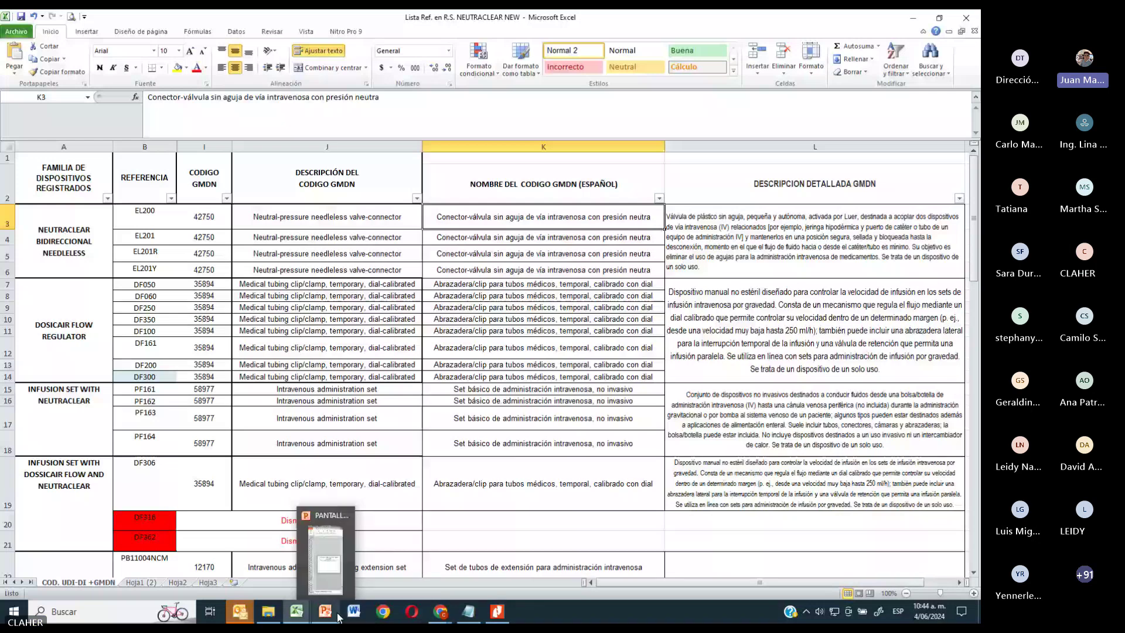
click(223, 556)
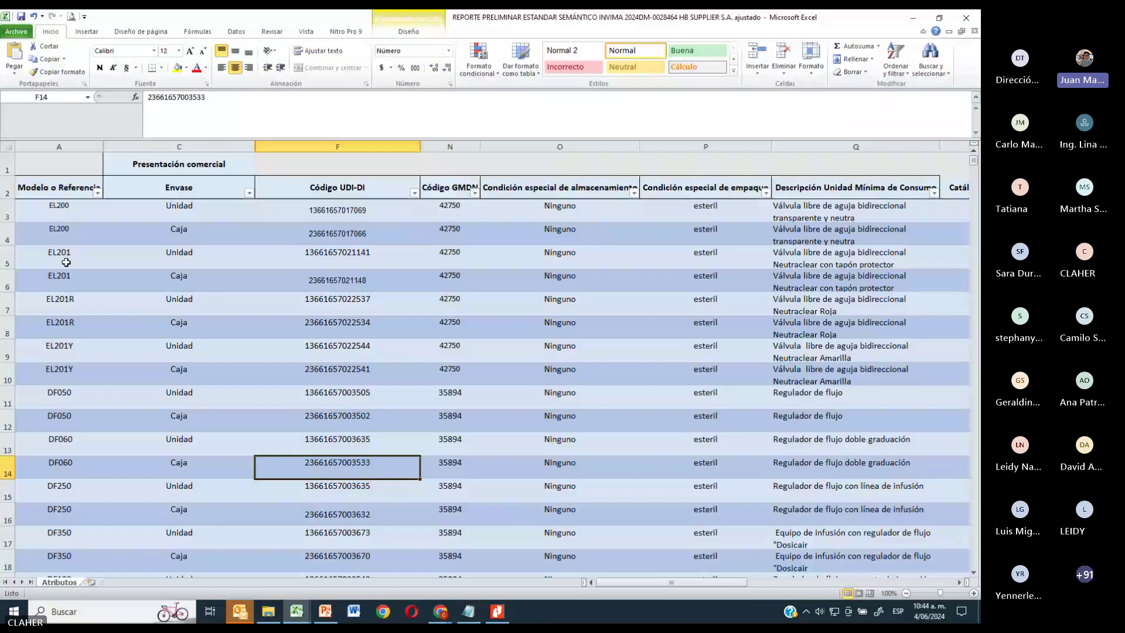
click(71, 214)
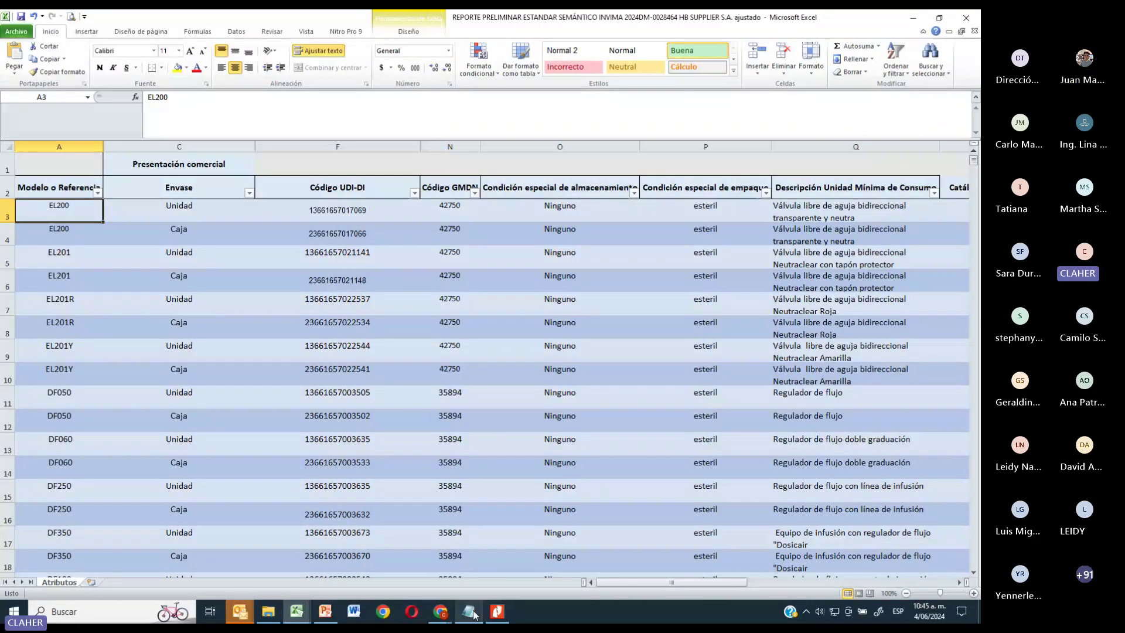
mouse_move(324, 612)
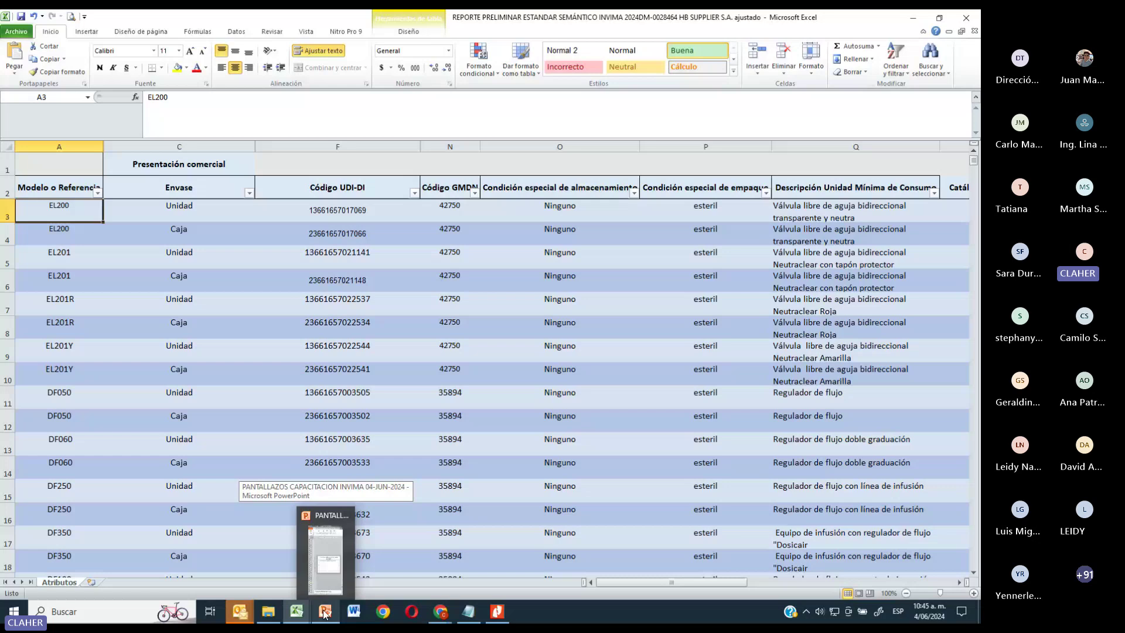
Step: Set row 3's packaging to Unidad and enter EL200 as row 4's reference
click(296, 557)
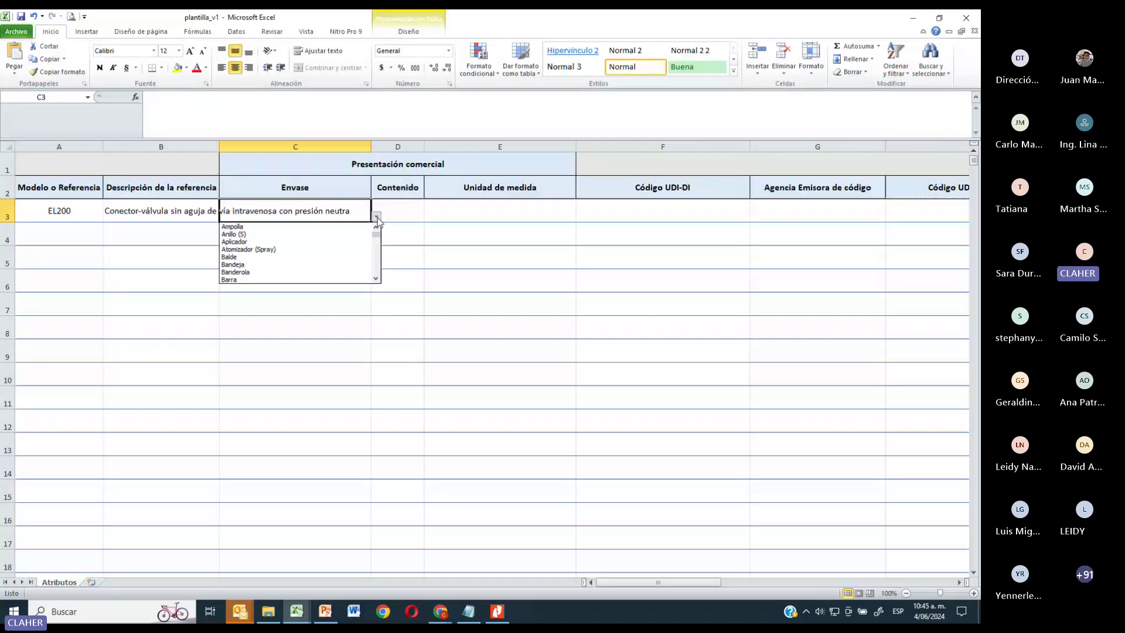
click(376, 273)
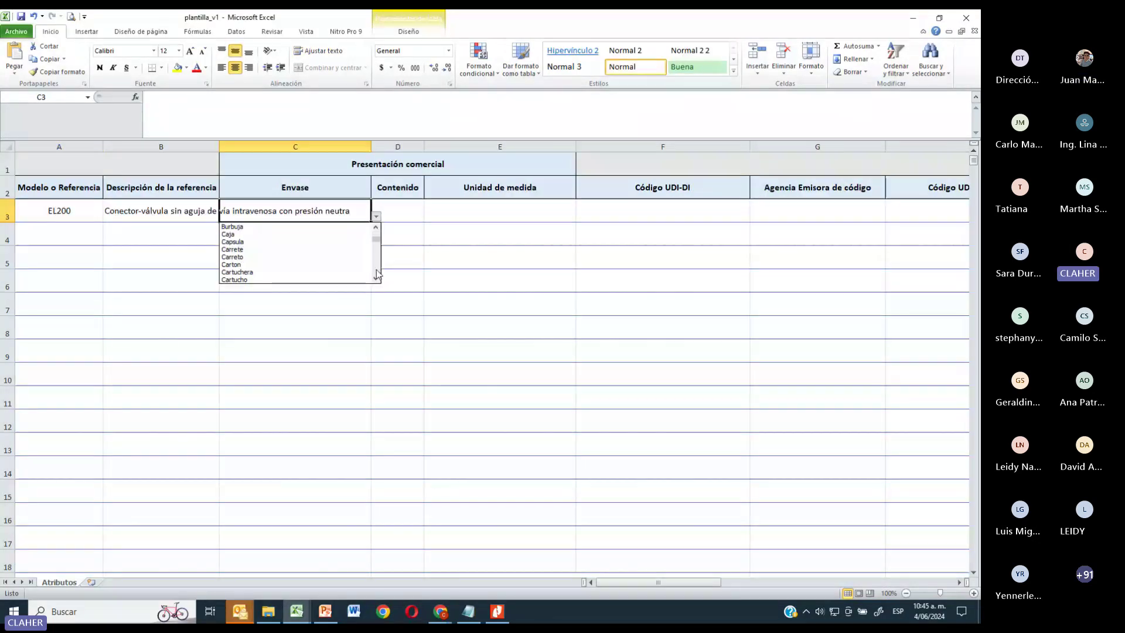
click(376, 274)
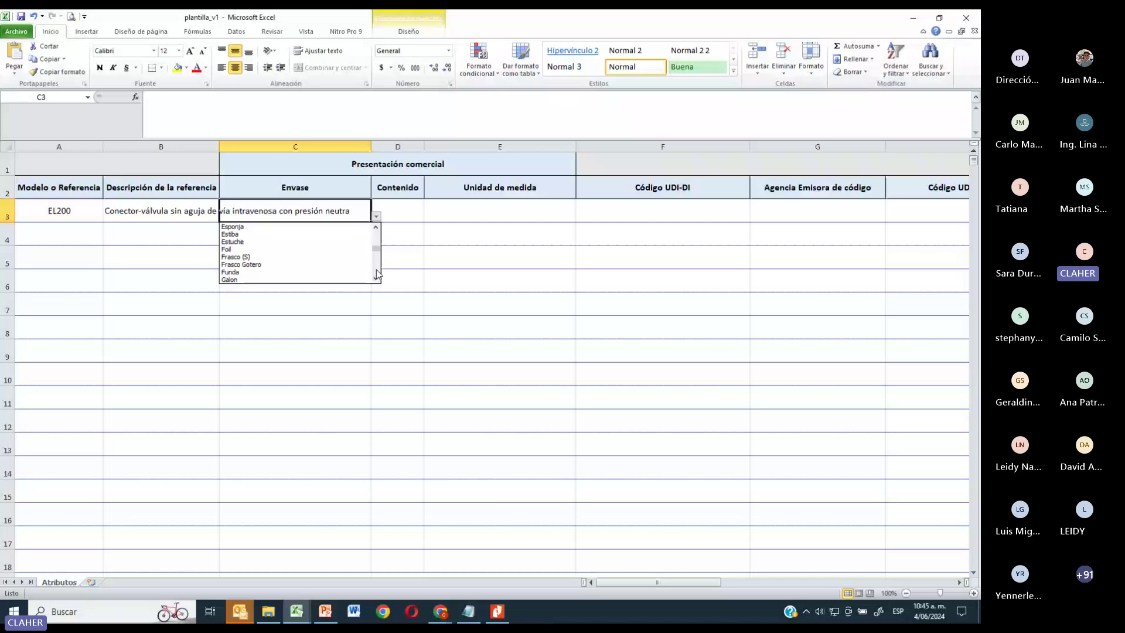
click(376, 274)
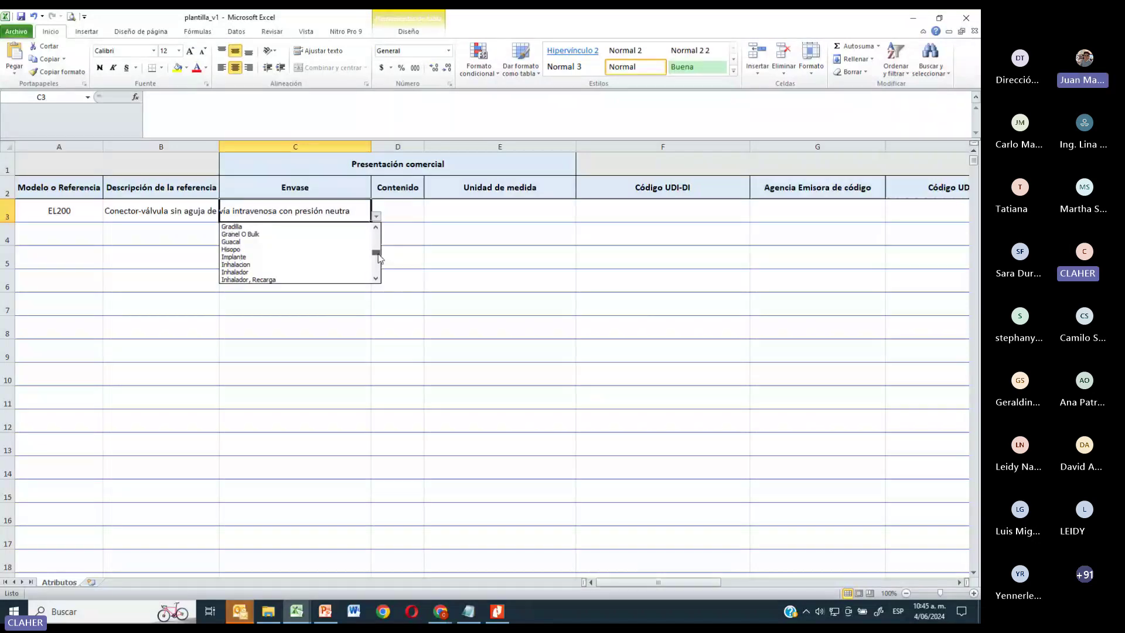
drag(376, 253, 292, 285)
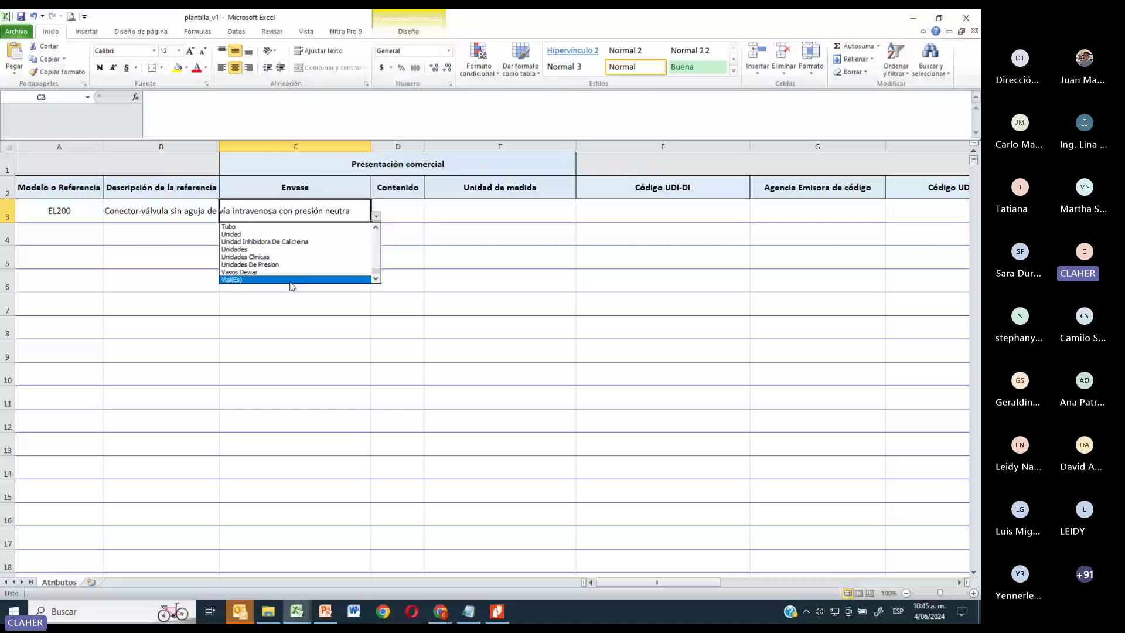
click(235, 234)
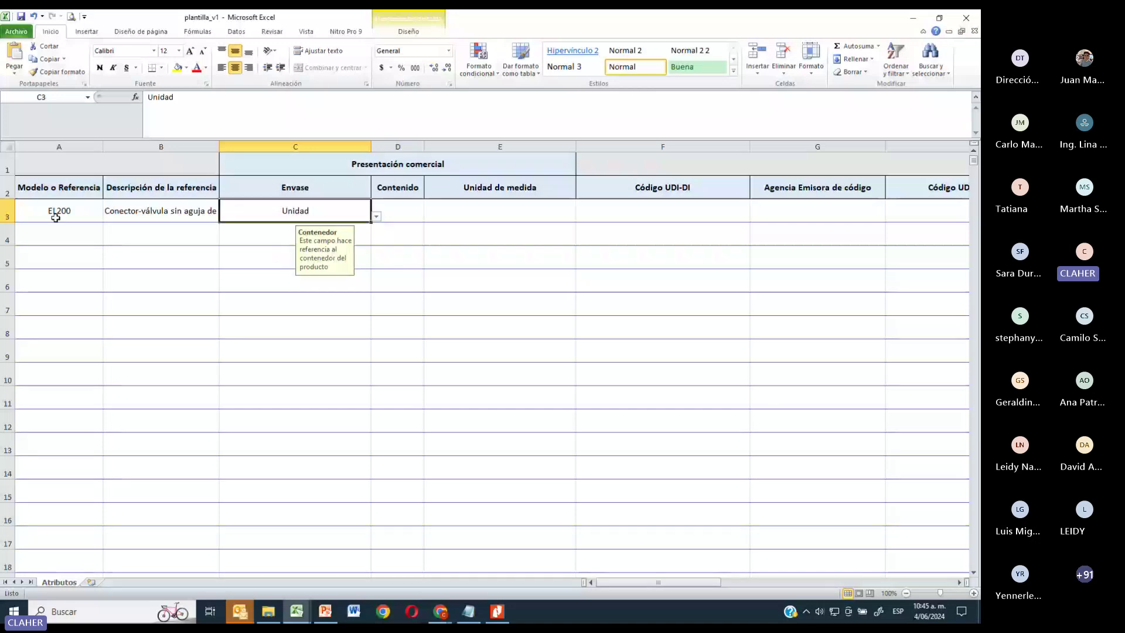
click(55, 217)
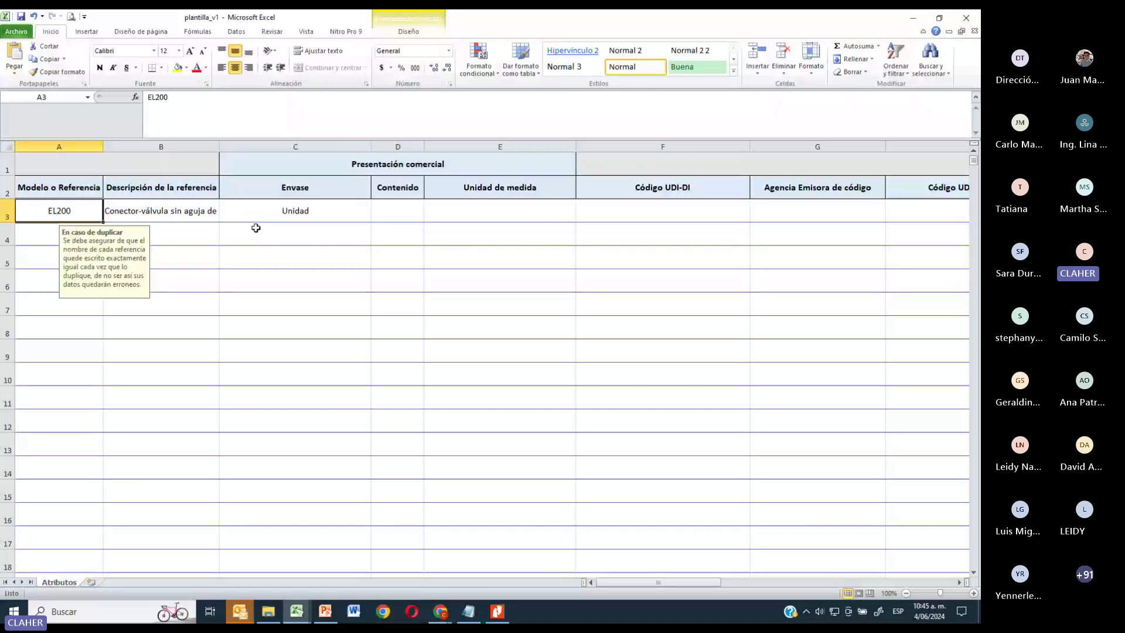
click(47, 233)
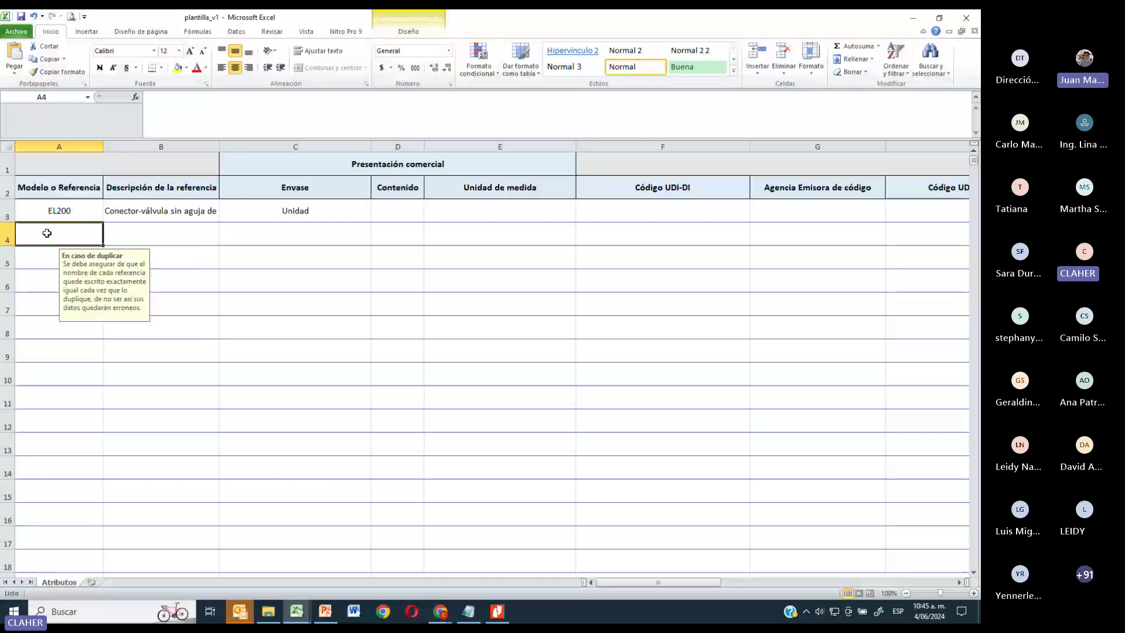
text(EL200)
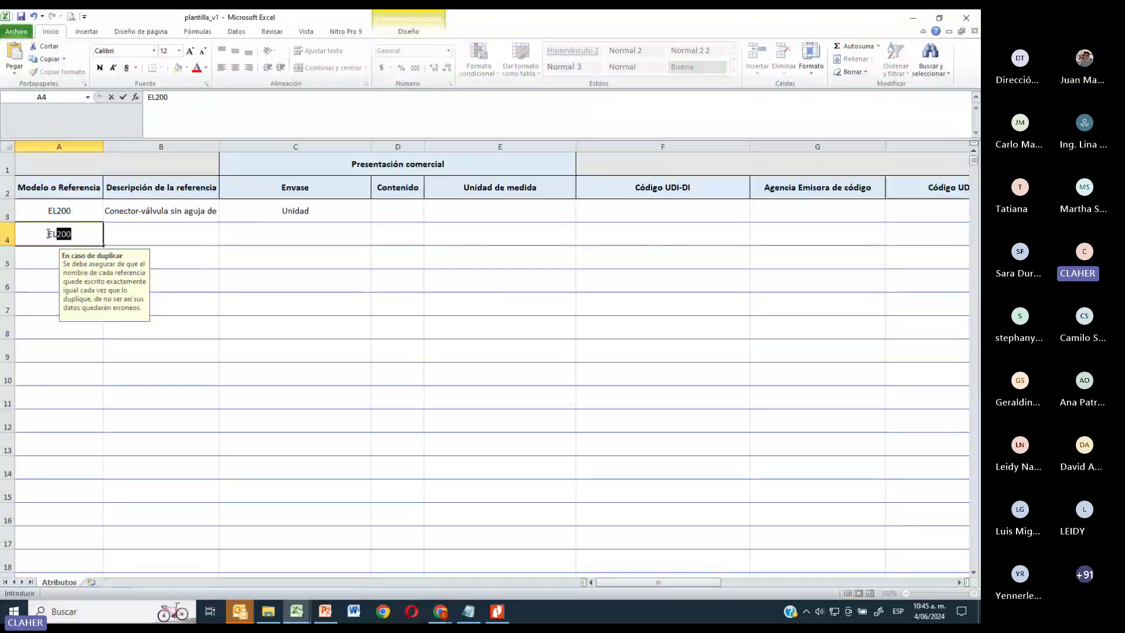
click(139, 212)
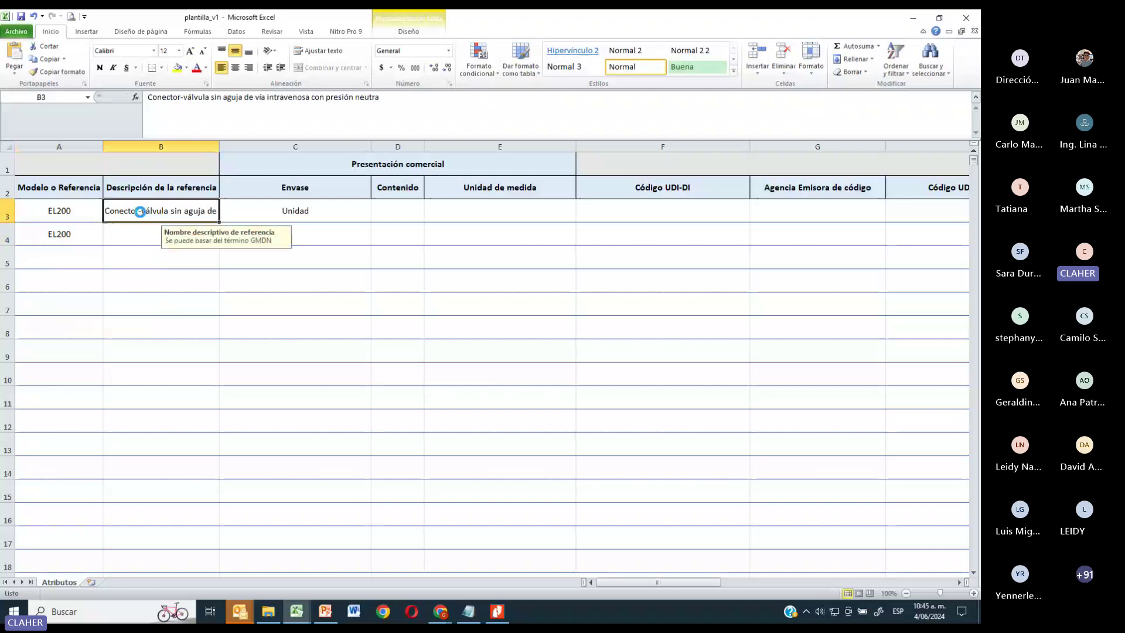
Step: Copy B3's description to B4, set C4 to Caja, and enter contents 1 and 200 in D3:D4
drag(219, 222, 218, 240)
click(362, 243)
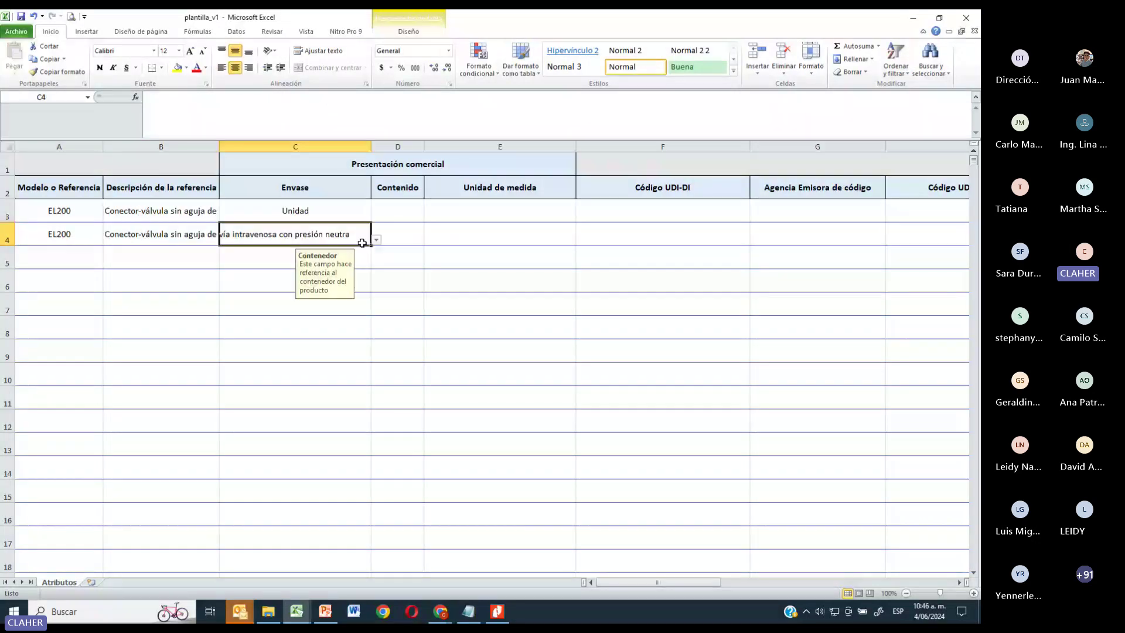
click(376, 240)
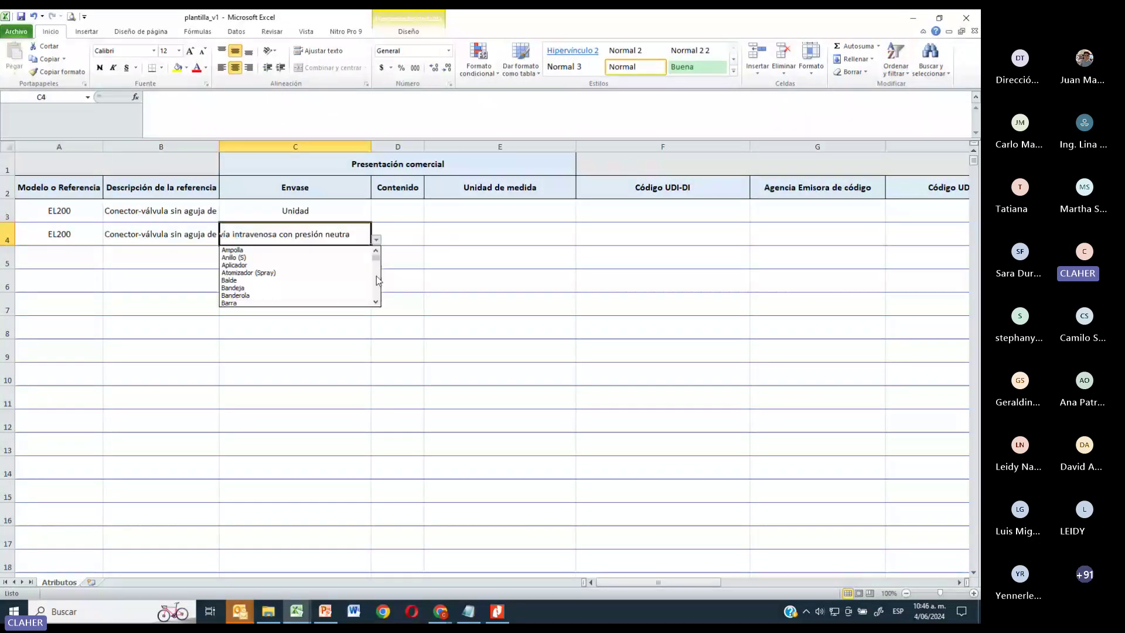
click(377, 280)
click(234, 287)
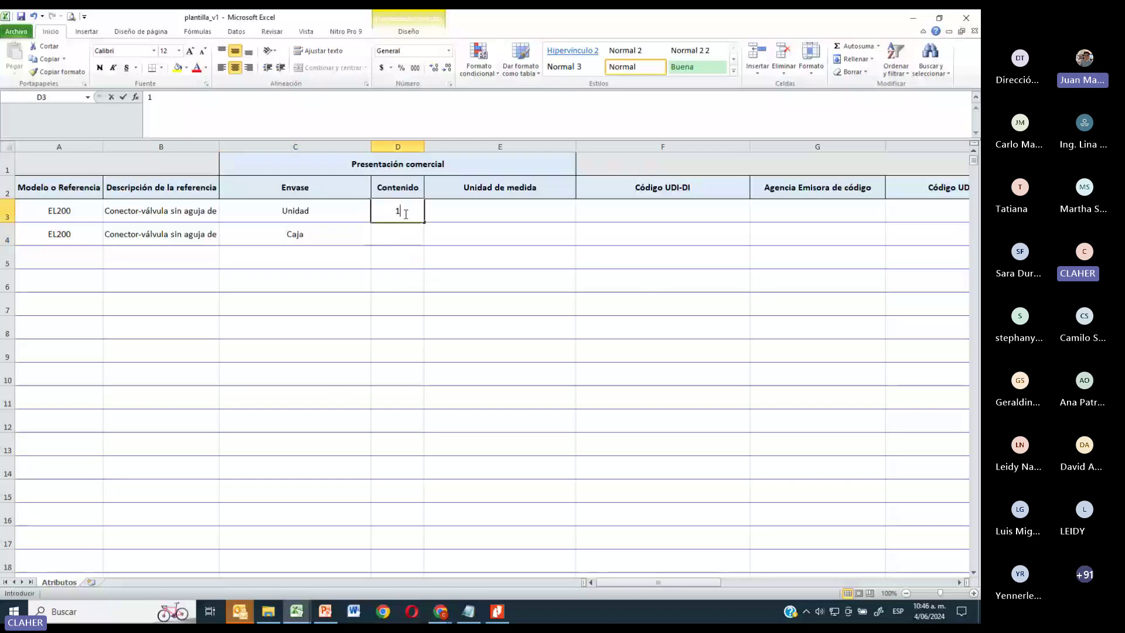
click(402, 211)
text(1)
click(404, 231)
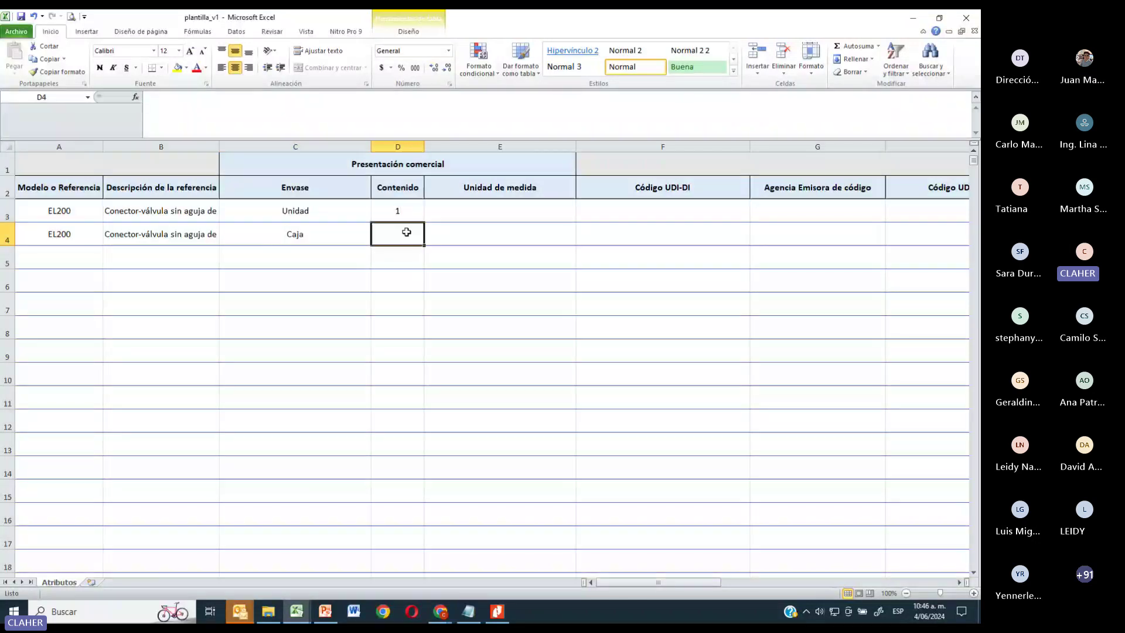
text(200)
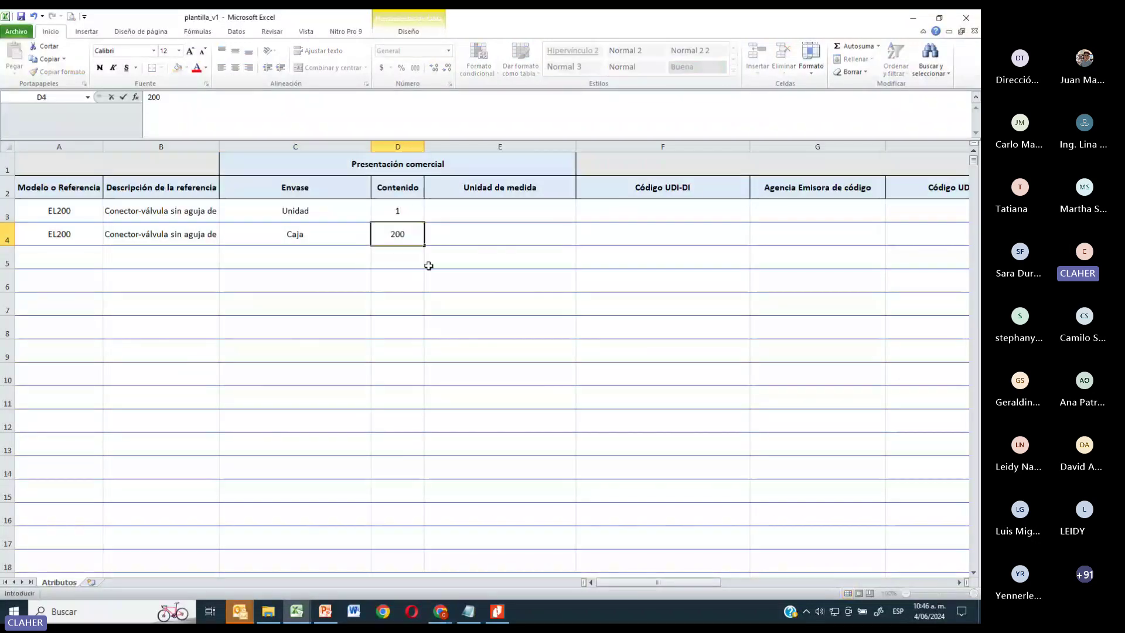
click(428, 265)
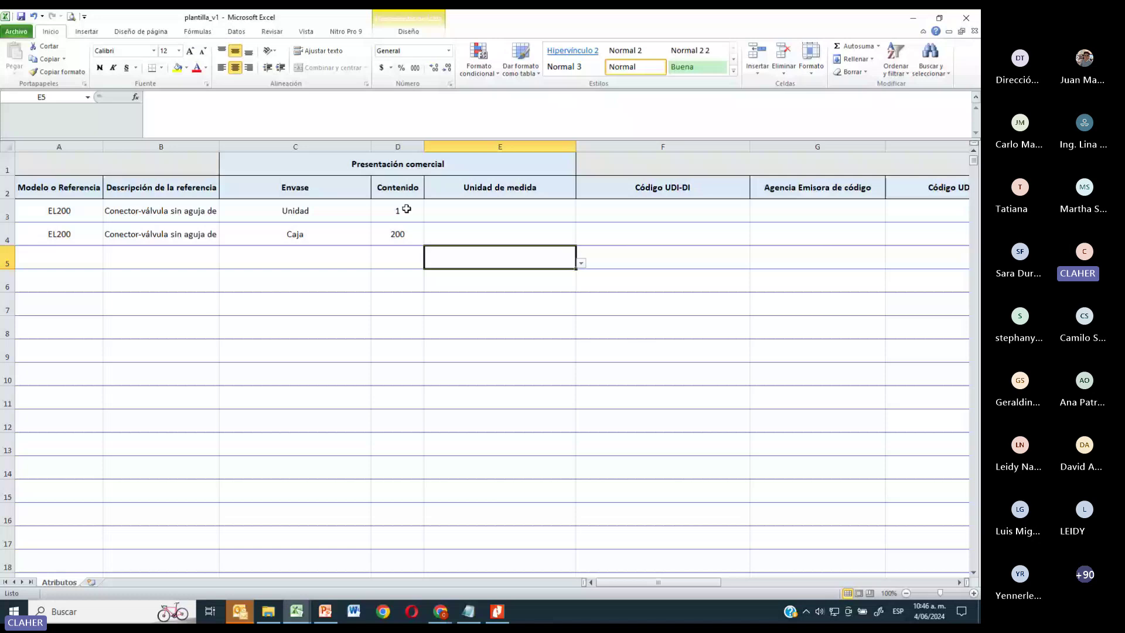
Step: Set E3's unit of measure to Unidad
click(441, 215)
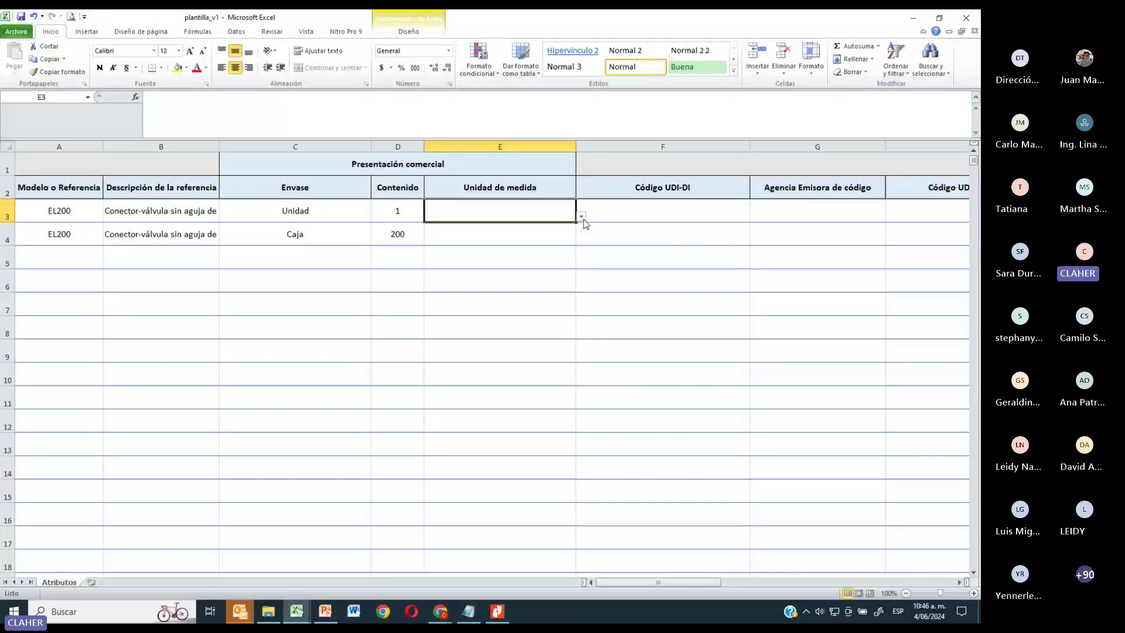
click(581, 218)
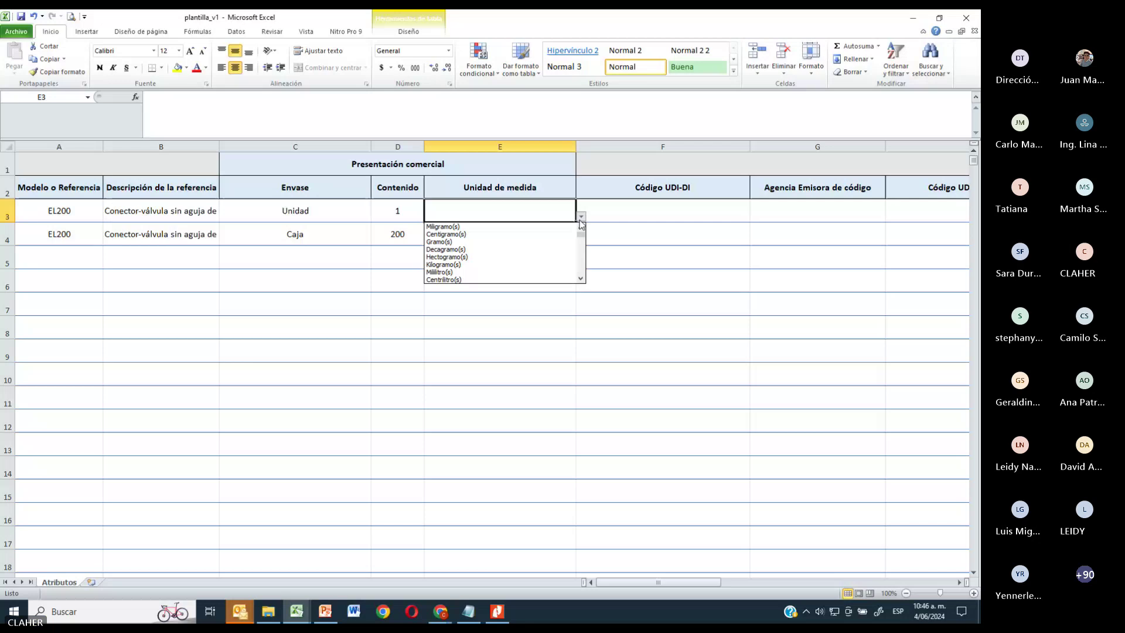
scroll(582, 237, down, 2)
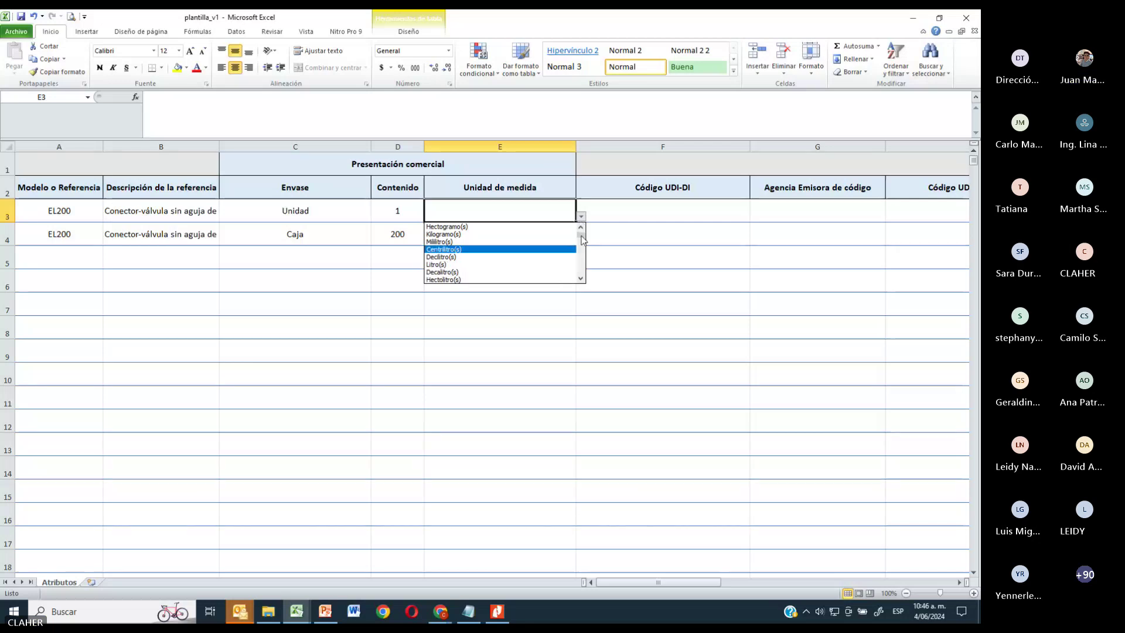
drag(583, 239, 581, 278)
click(480, 230)
Step: Set E4's unit of measure to Unidades after trying Caja and Unidad
click(545, 237)
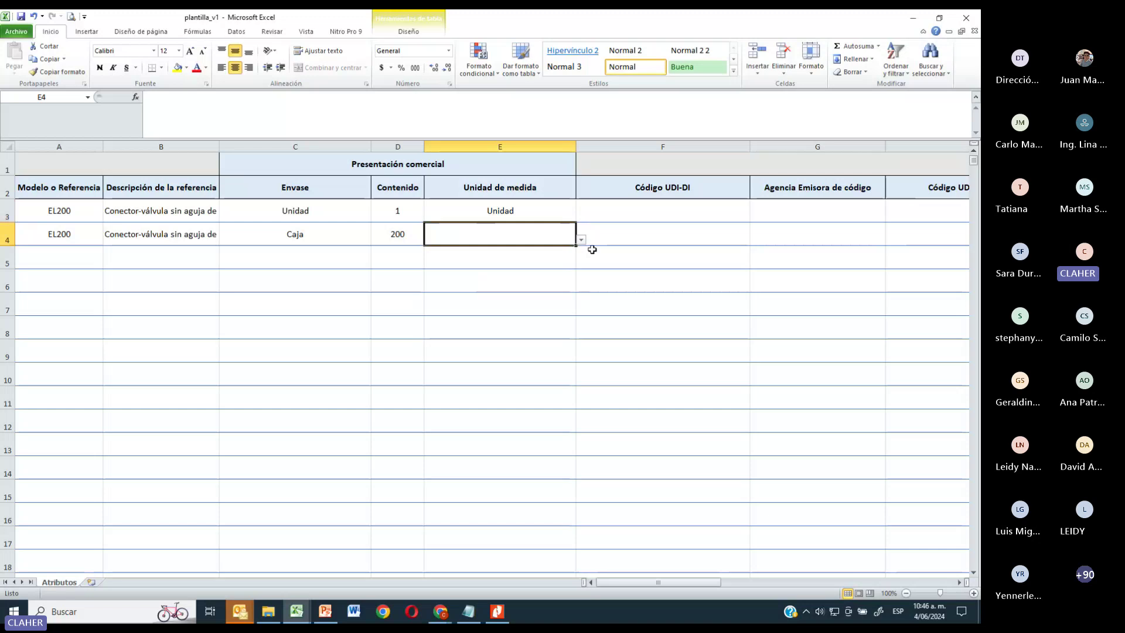
click(580, 240)
scroll(579, 275, up, 10)
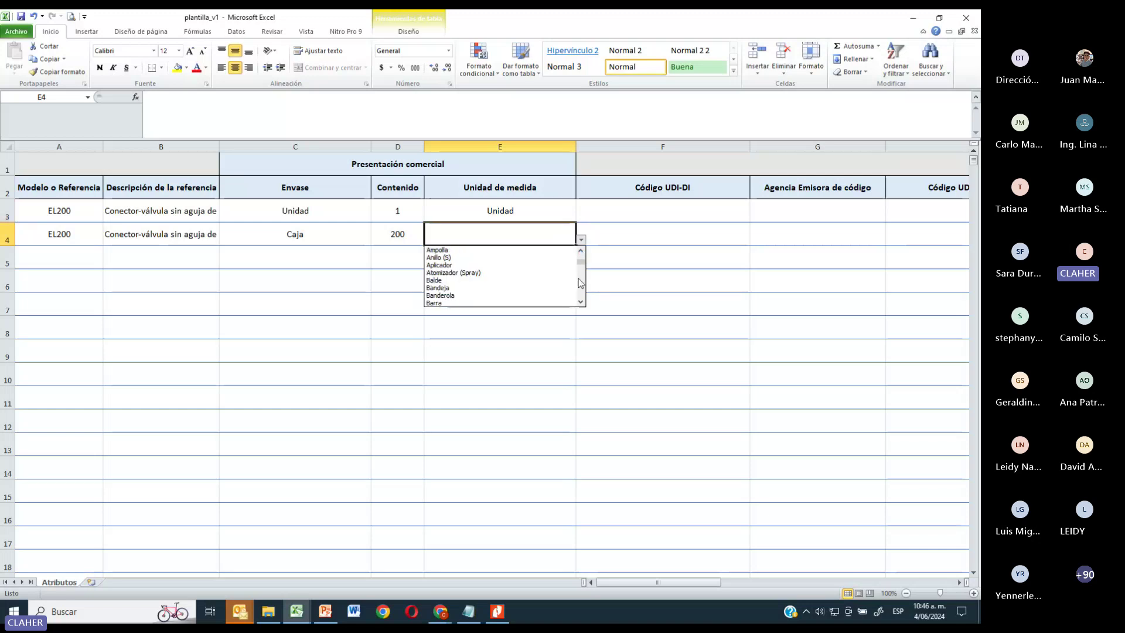
scroll(579, 283, down, 5)
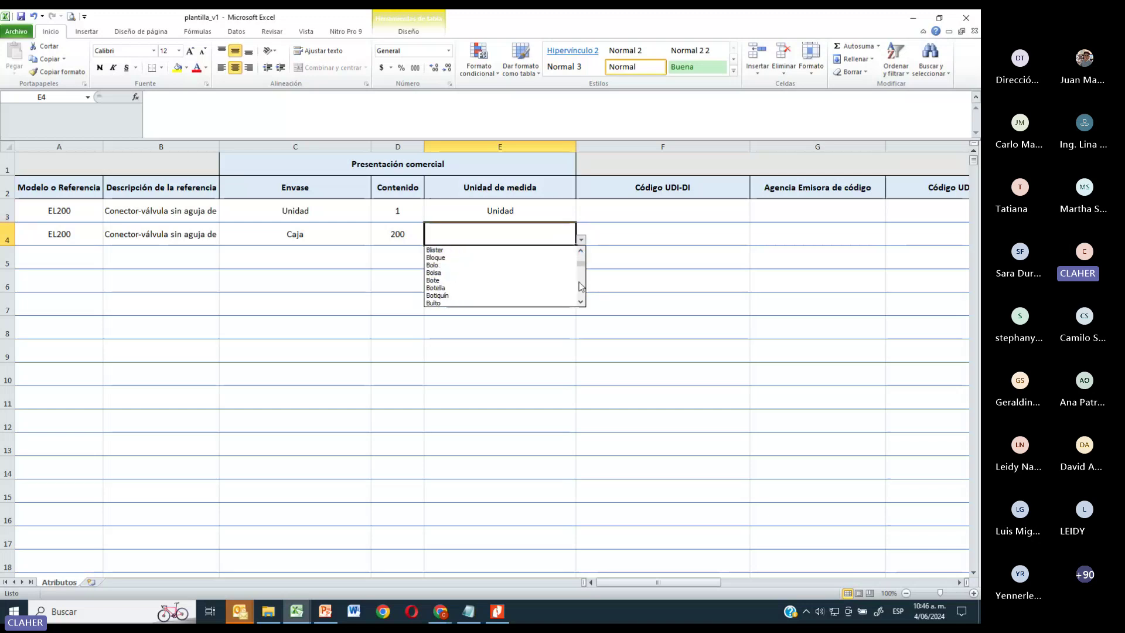
click(539, 258)
click(580, 240)
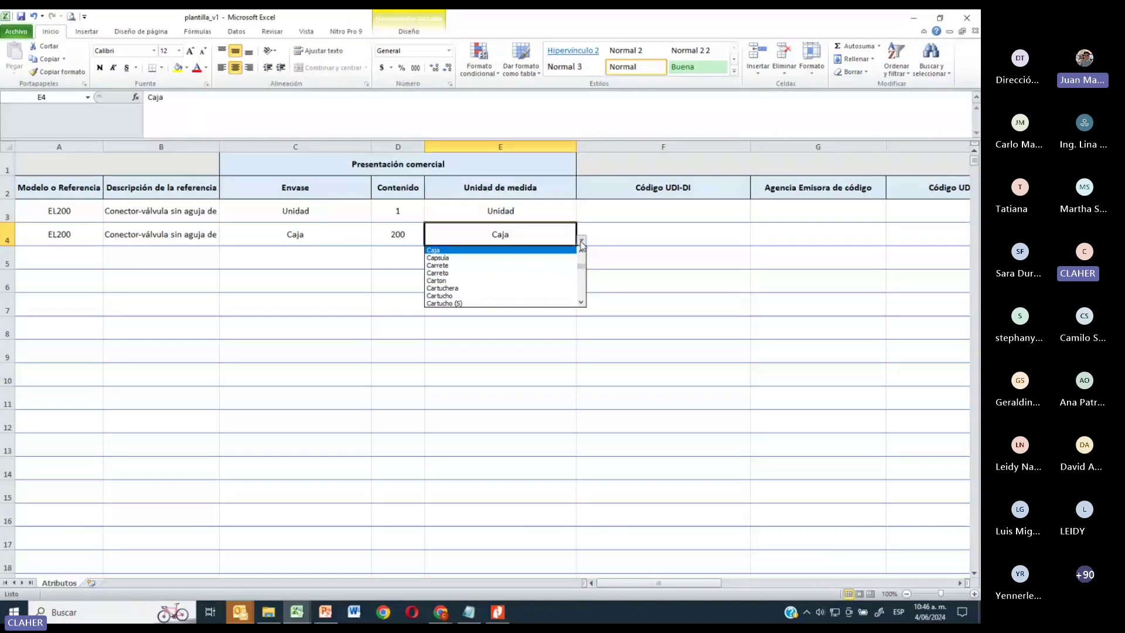
drag(580, 265, 588, 310)
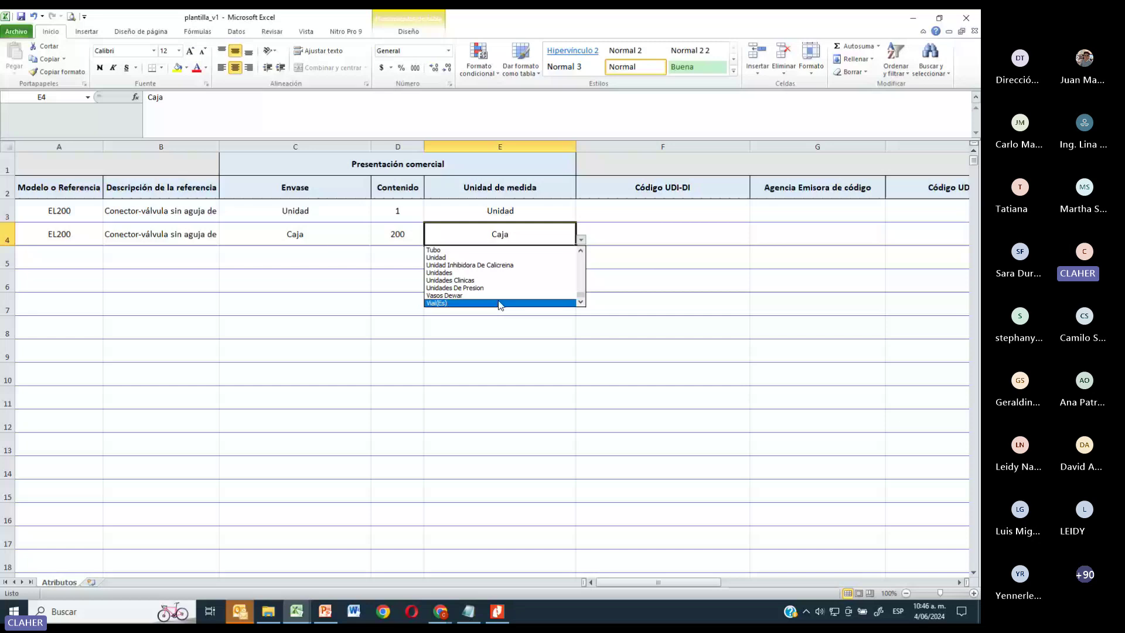
click(444, 257)
click(639, 215)
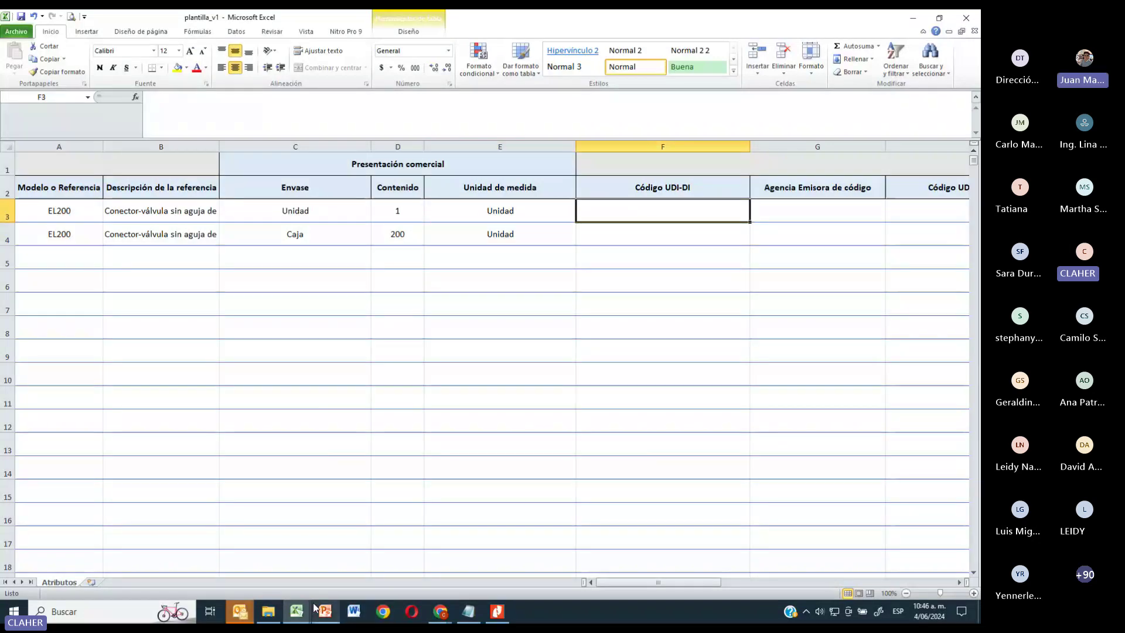
mouse_move(300, 618)
click(550, 235)
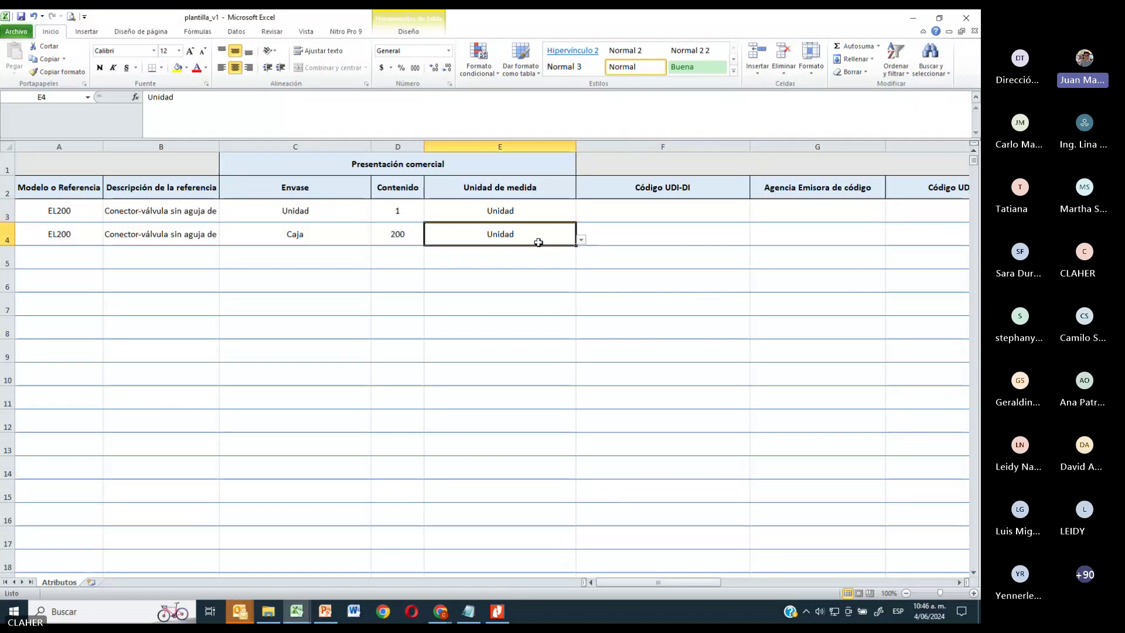
click(579, 241)
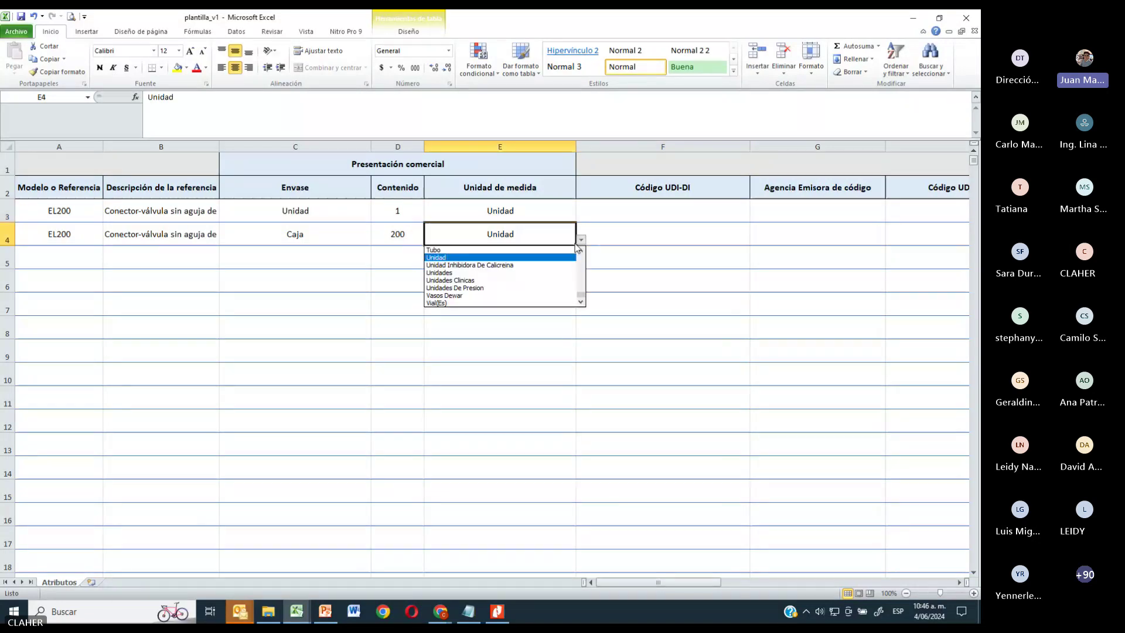
click(537, 272)
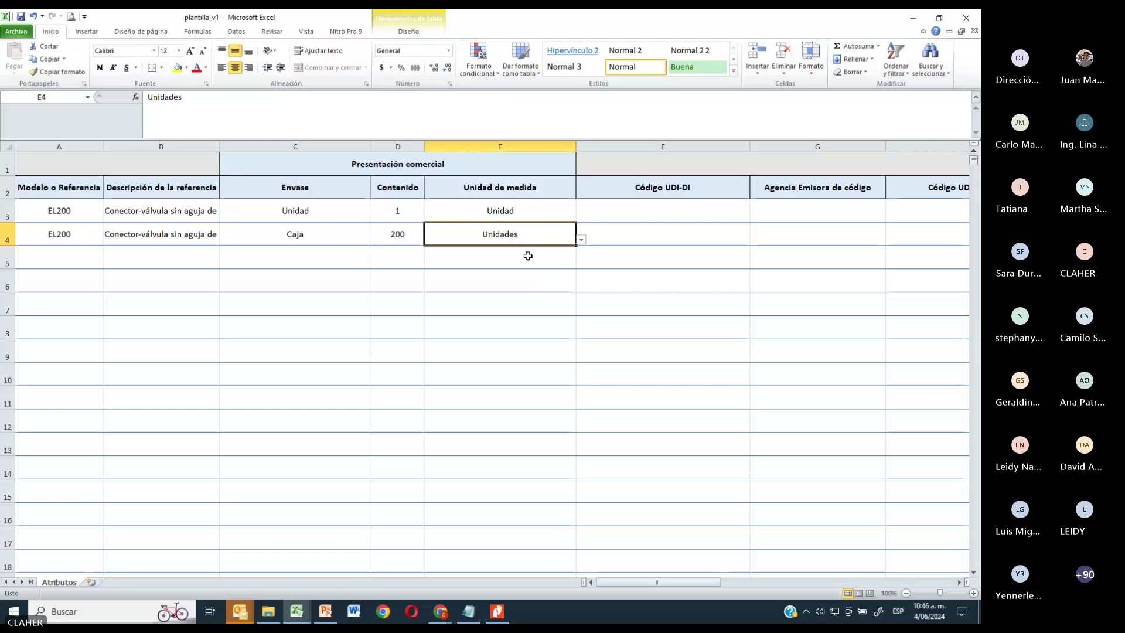
click(659, 212)
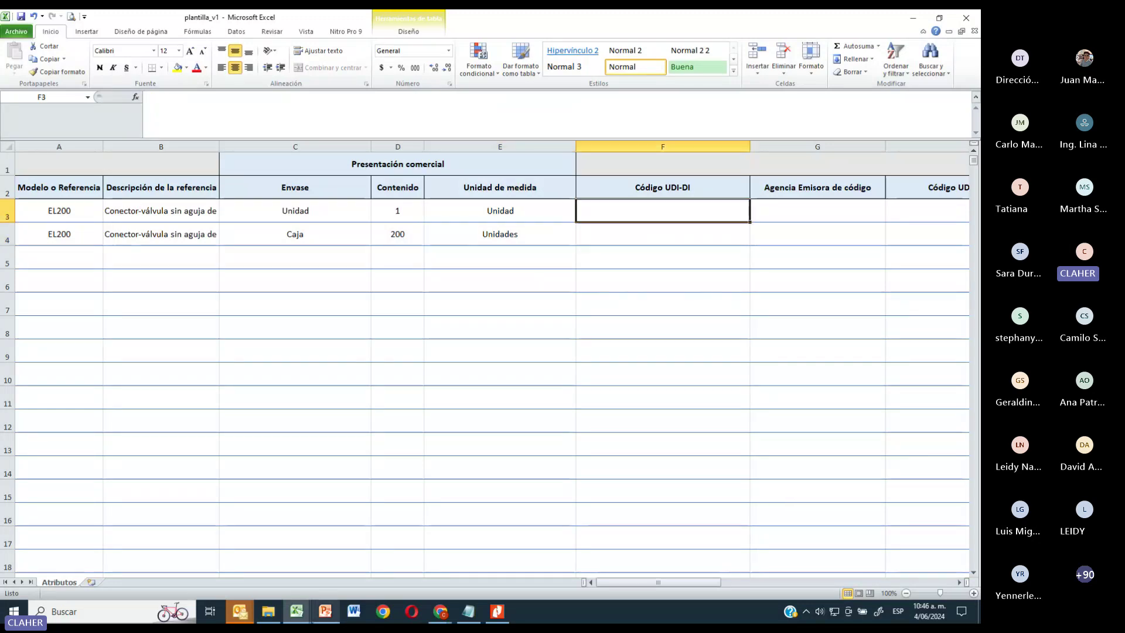
mouse_move(306, 614)
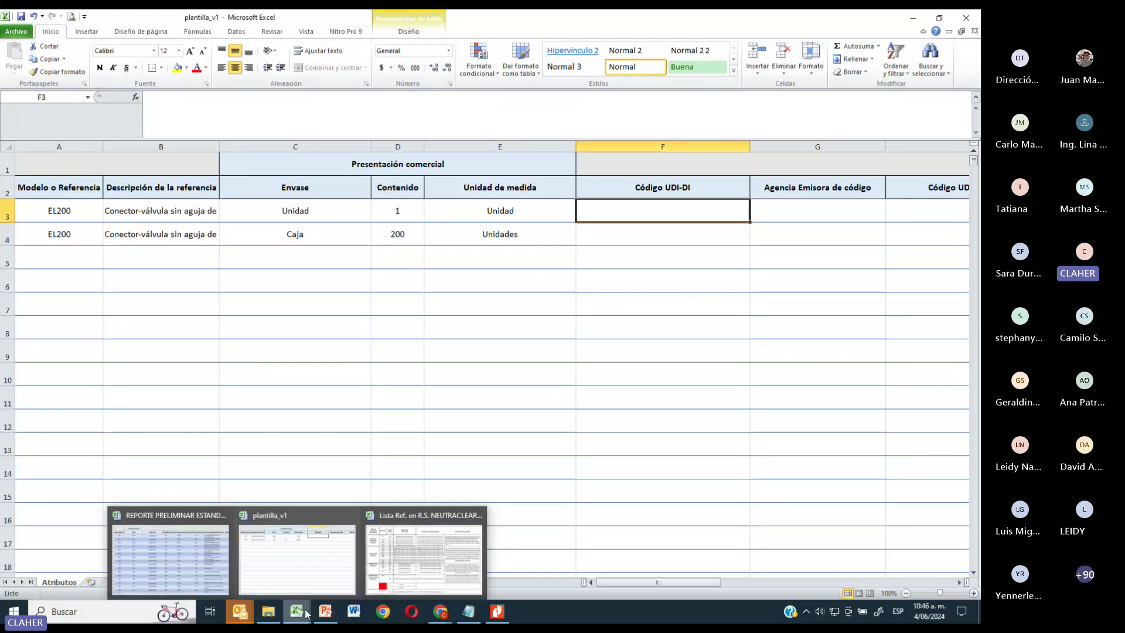
click(170, 550)
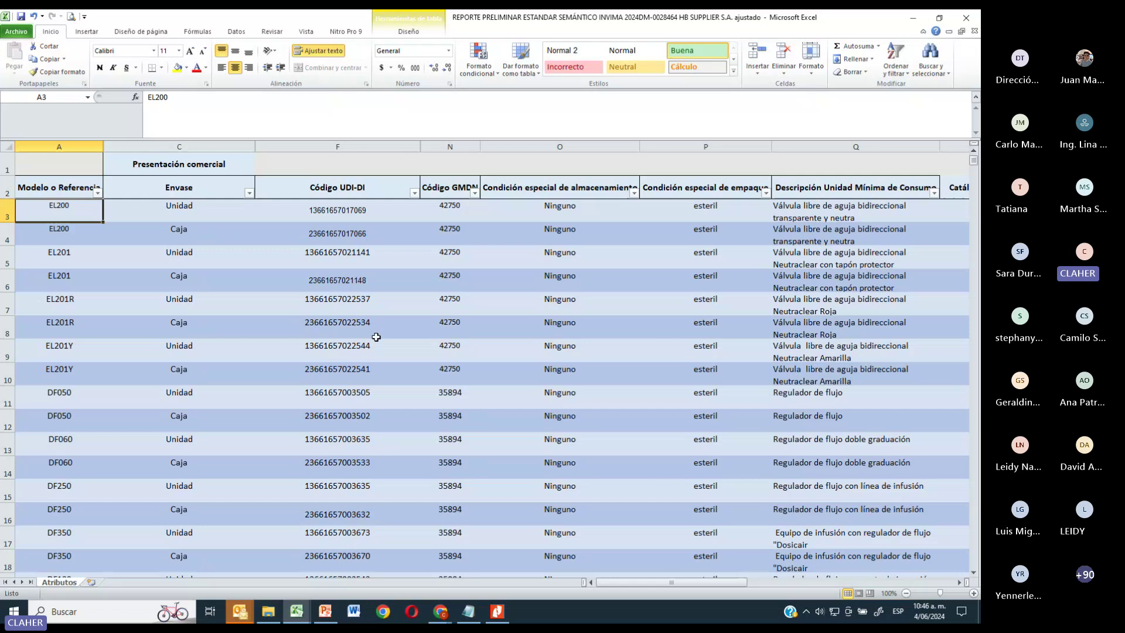
click(337, 210)
drag(205, 97, 135, 103)
key(ctrl+c)
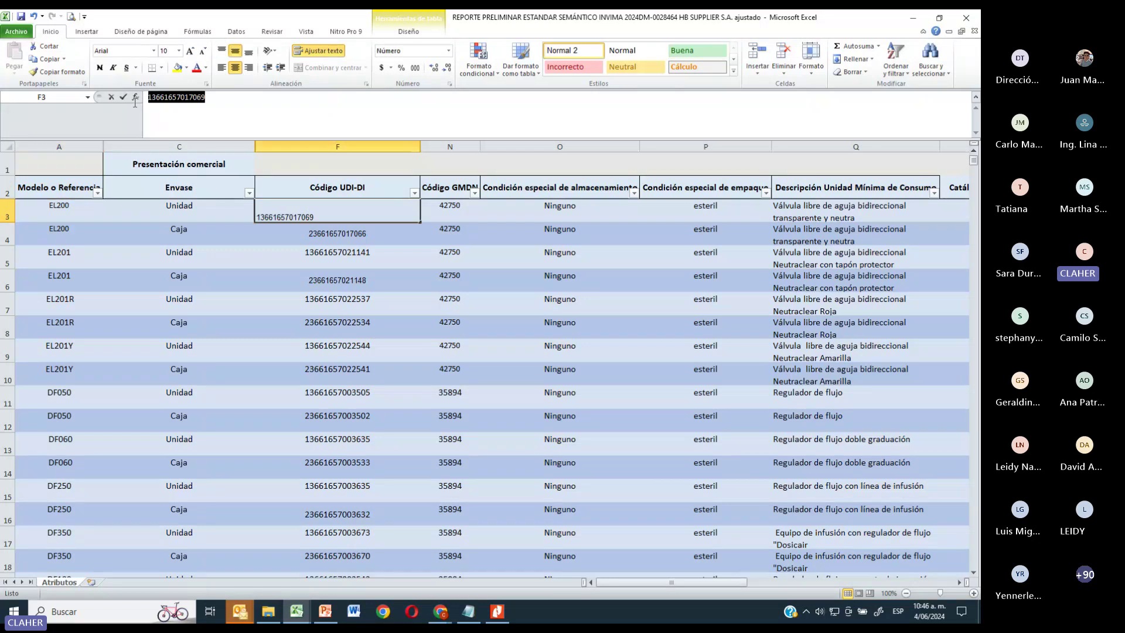
click(311, 613)
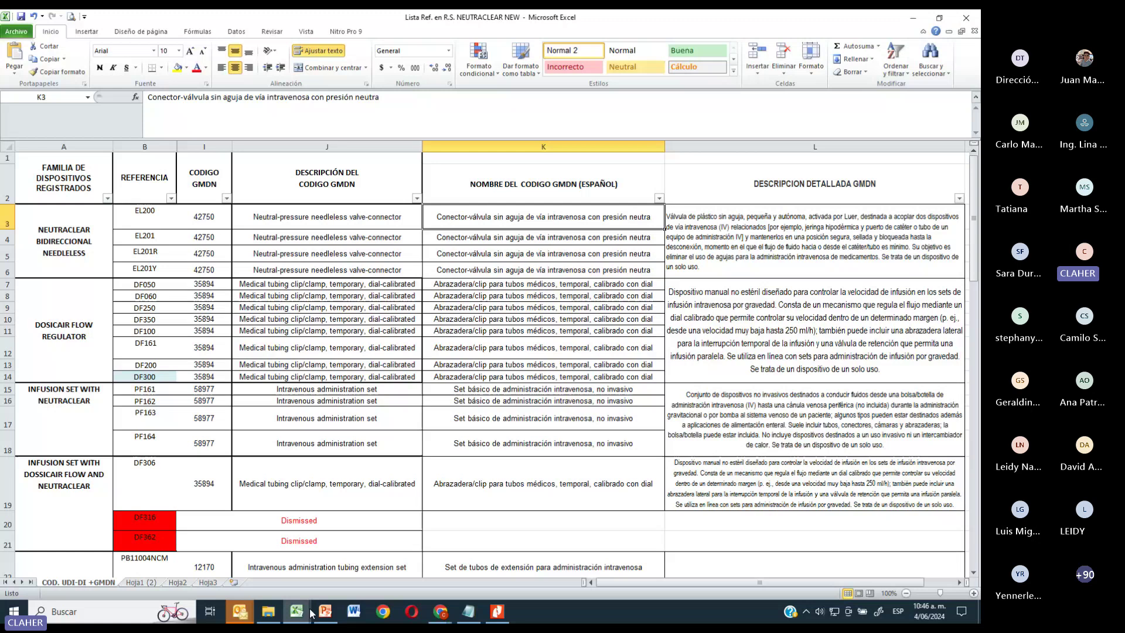
mouse_move(295, 611)
click(297, 556)
right_click(639, 210)
click(661, 259)
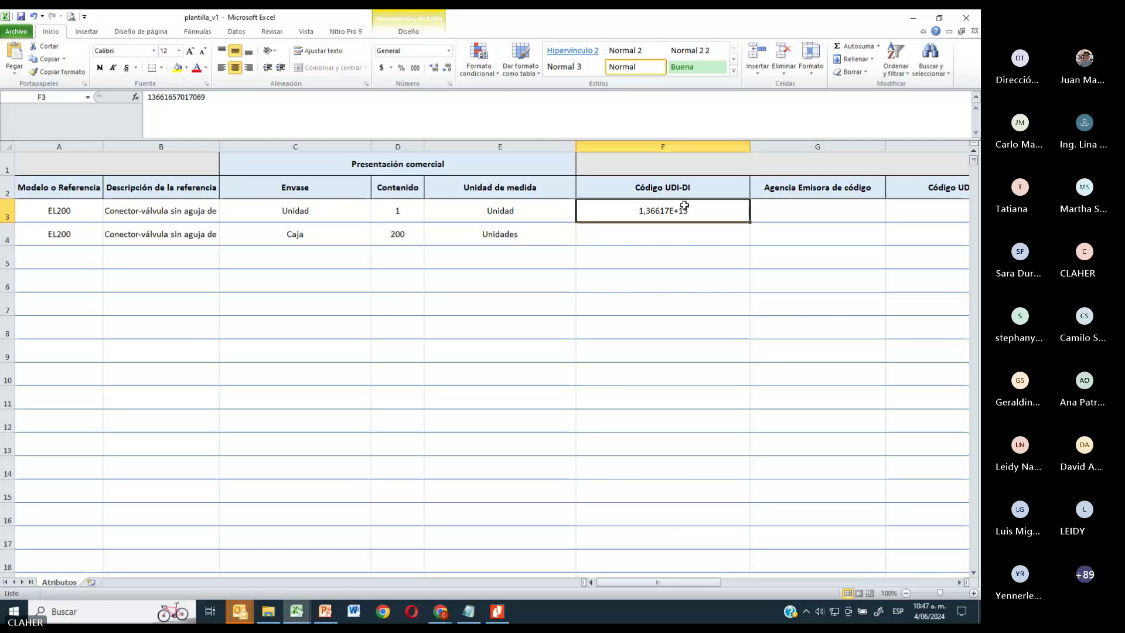
click(448, 52)
click(419, 94)
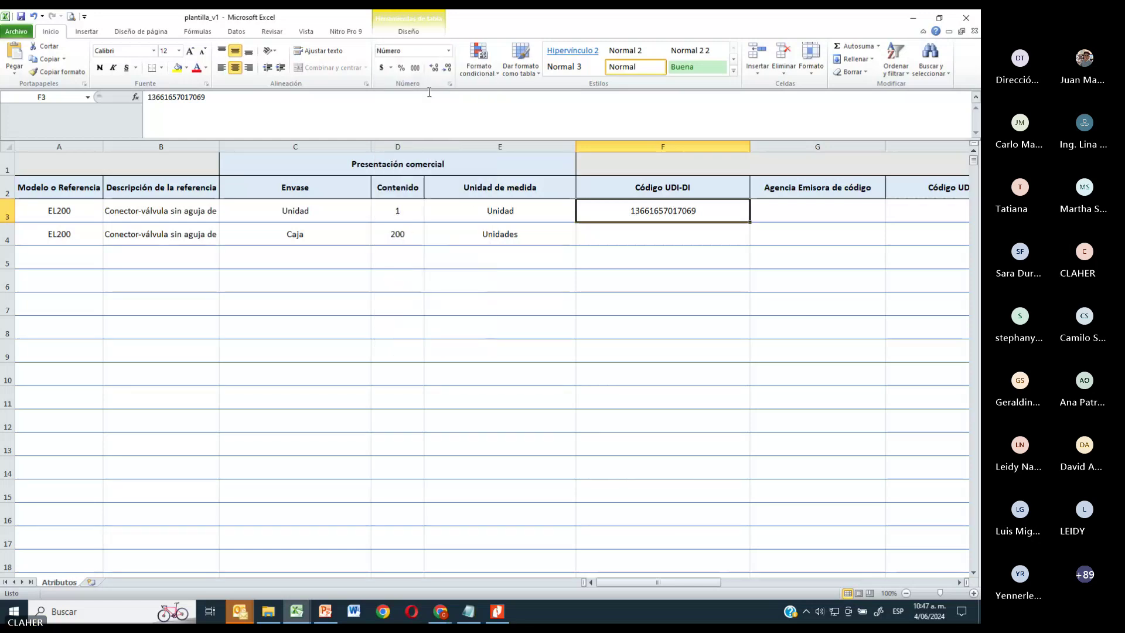
click(662, 235)
click(672, 211)
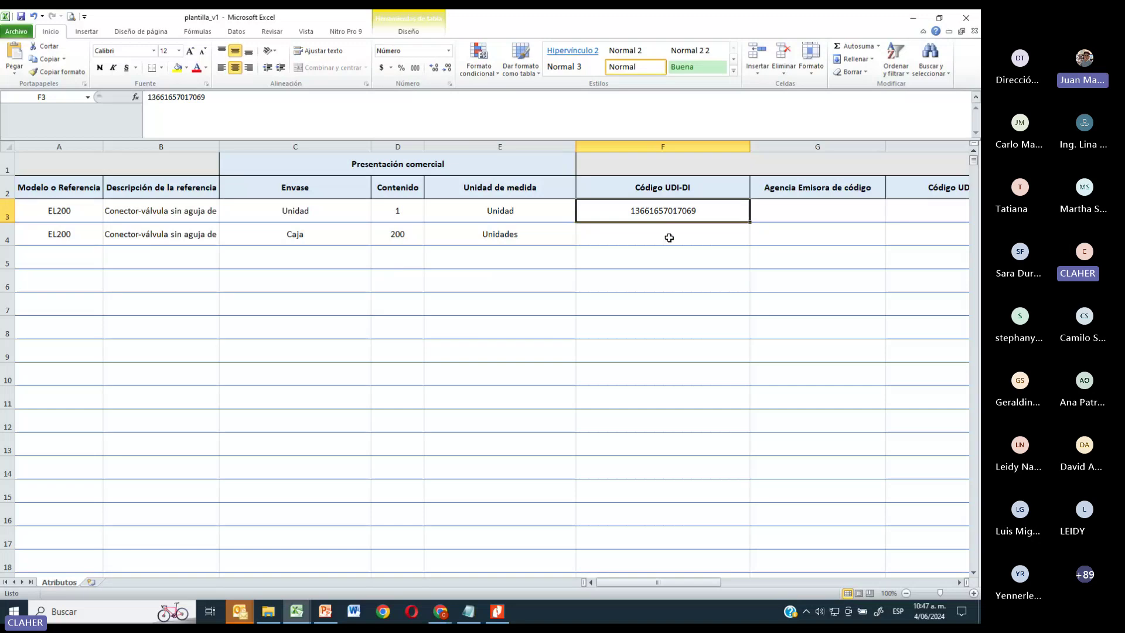
click(668, 237)
mouse_move(297, 611)
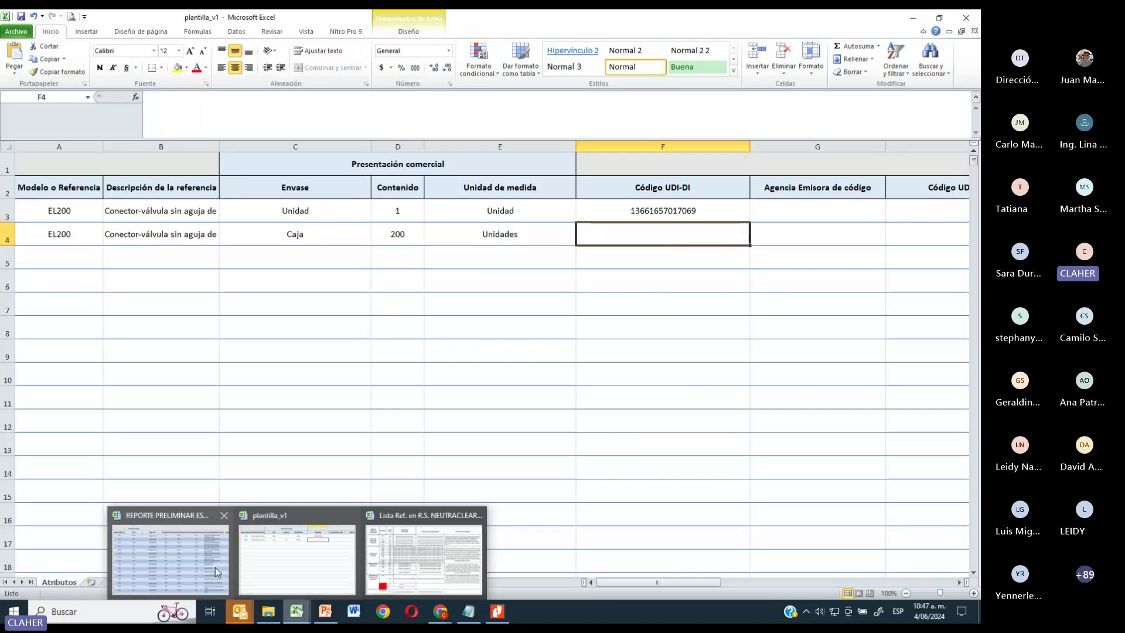
click(215, 567)
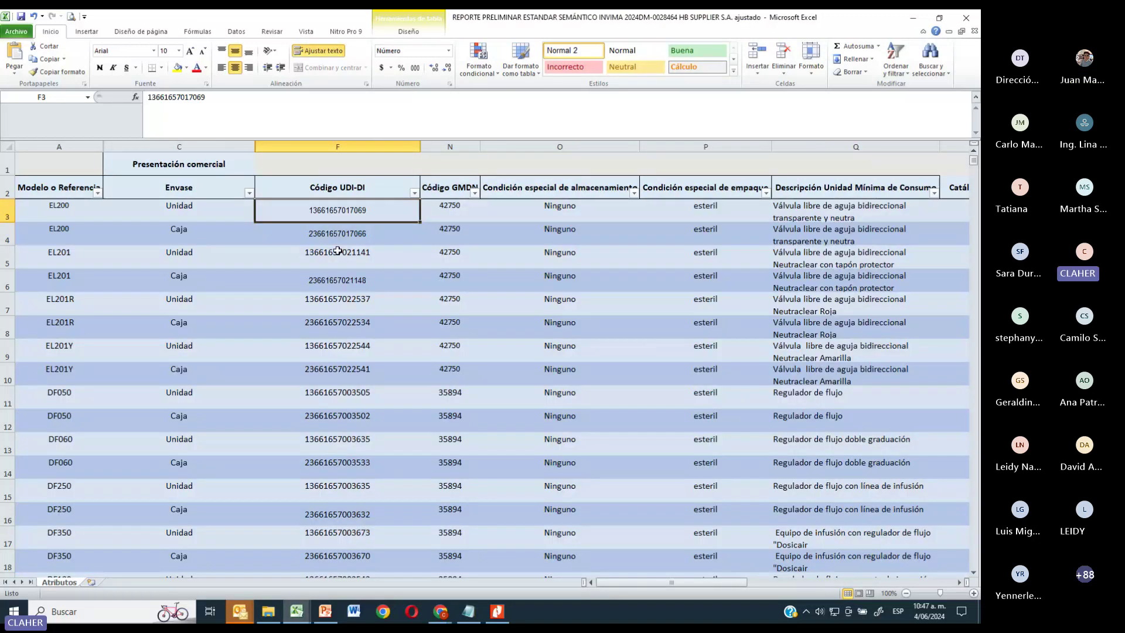
click(328, 235)
double_click(169, 99)
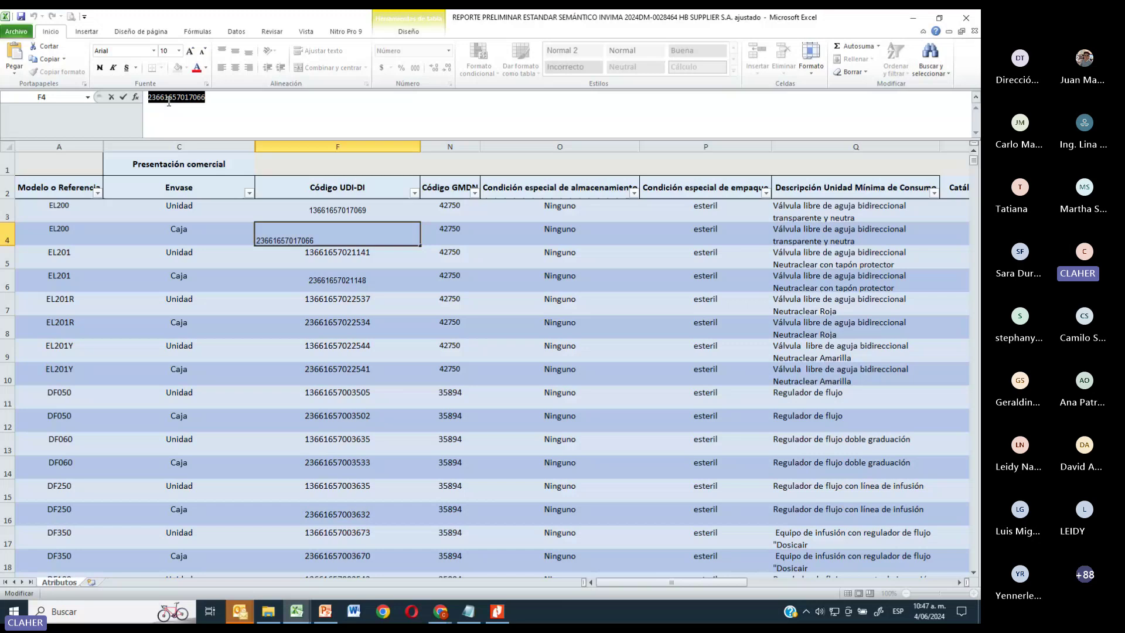
right_click(168, 101)
click(200, 117)
mouse_move(296, 611)
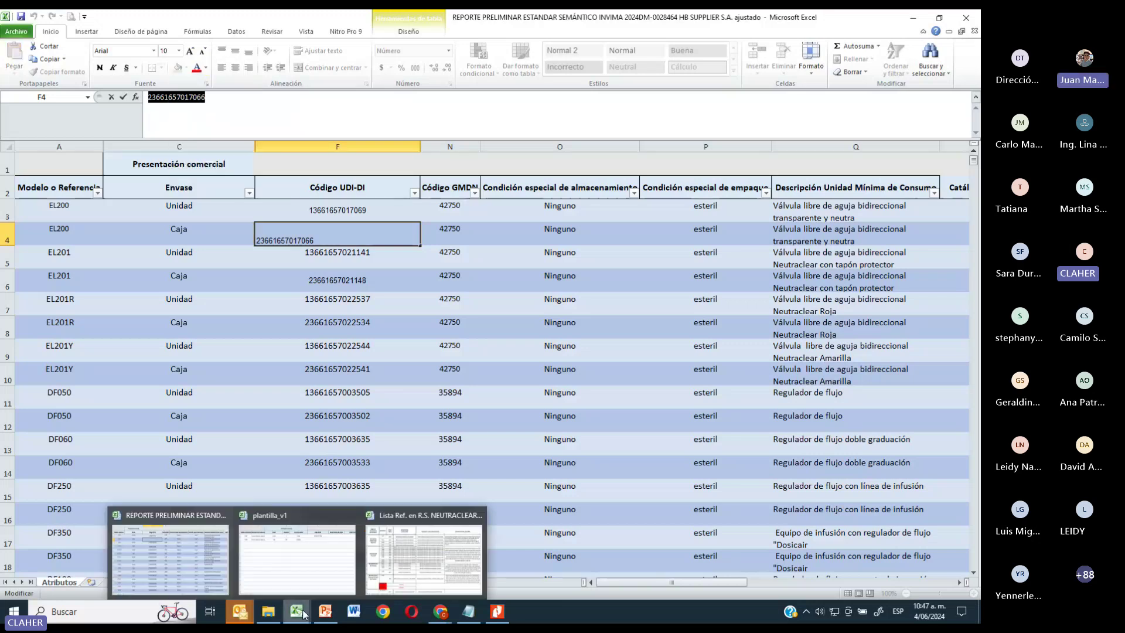
click(296, 565)
right_click(650, 241)
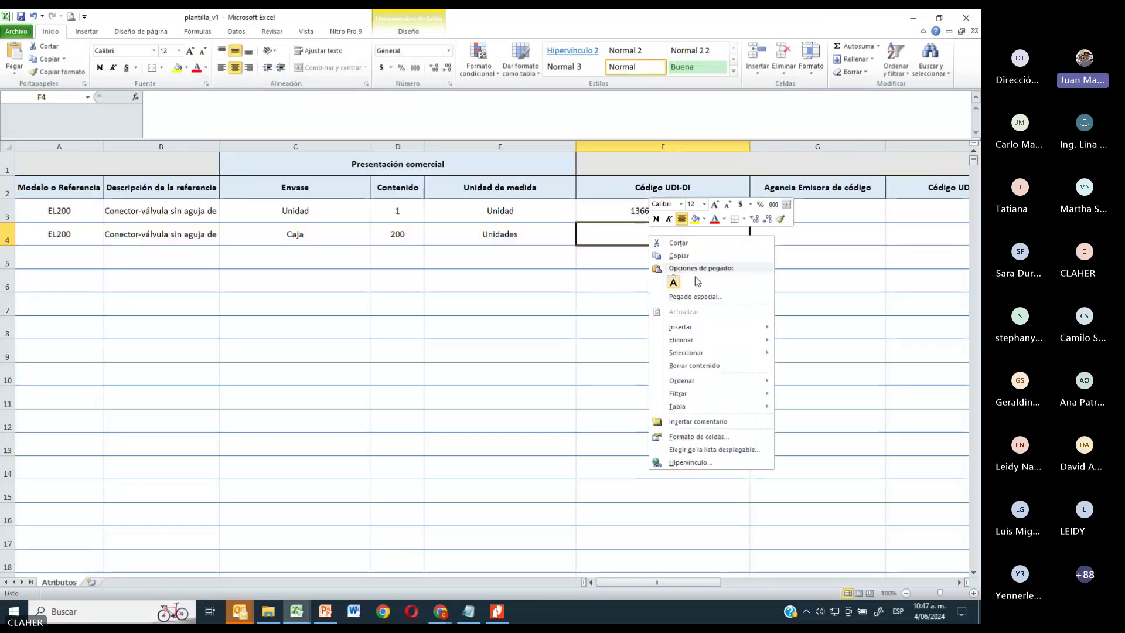
click(672, 282)
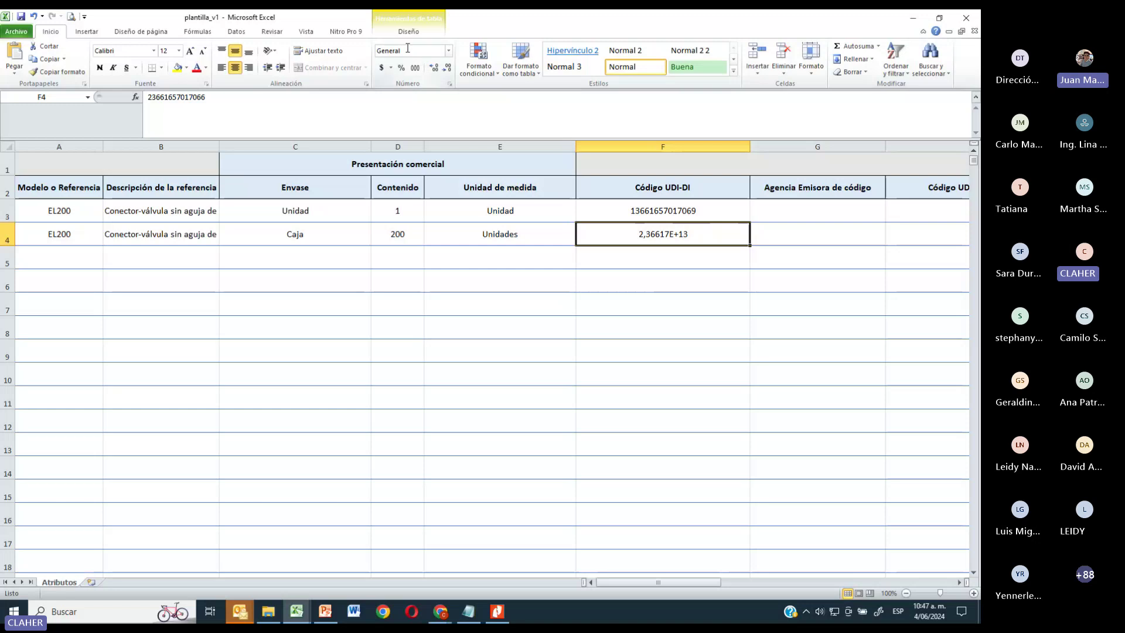
click(448, 51)
click(433, 95)
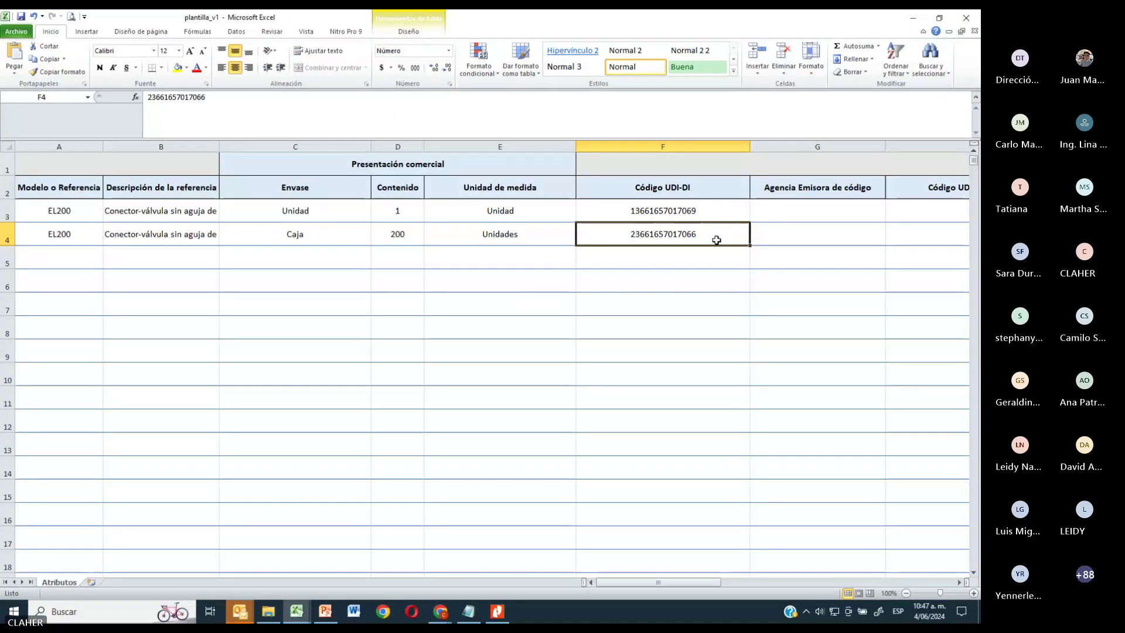
click(873, 218)
Step: Choose GS1 as the issuing agency in G3 and G4
click(890, 217)
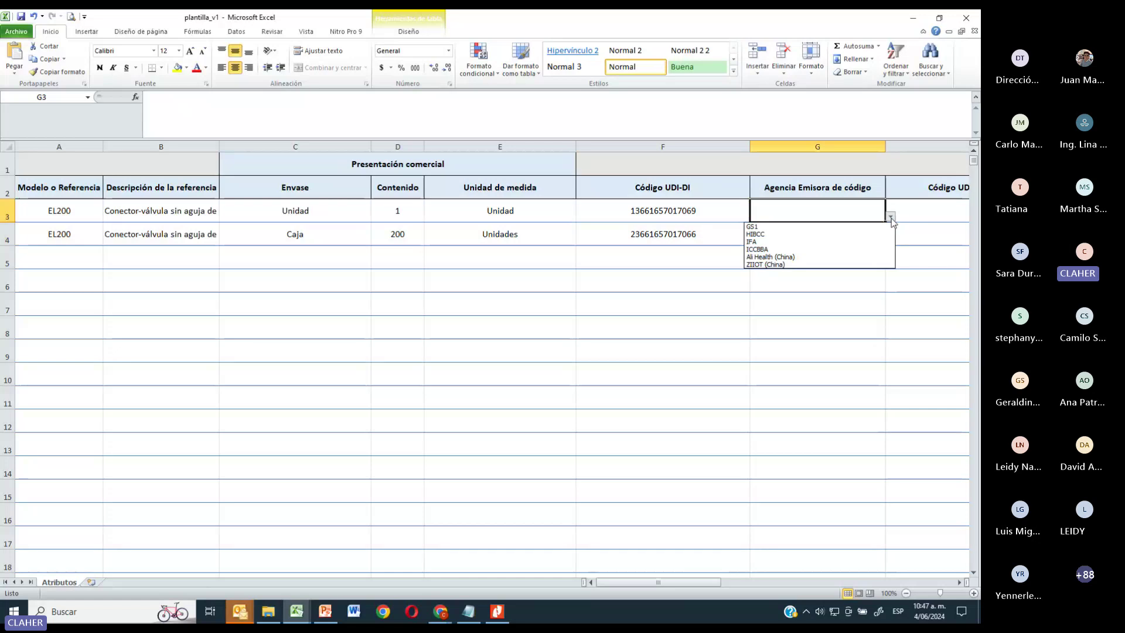
click(785, 229)
click(874, 236)
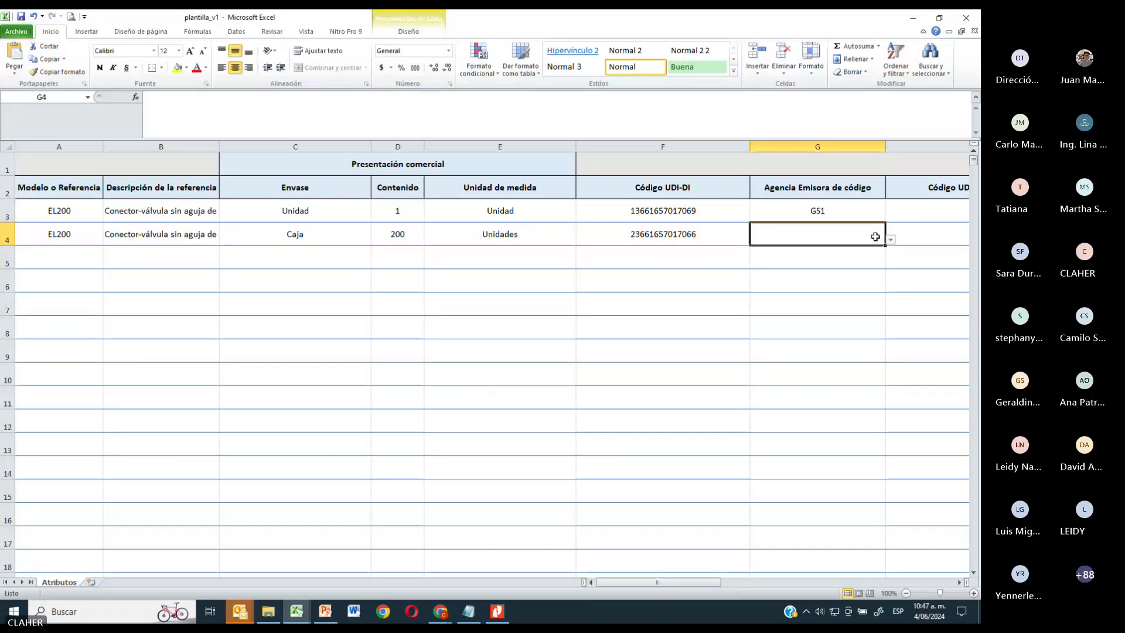
click(890, 239)
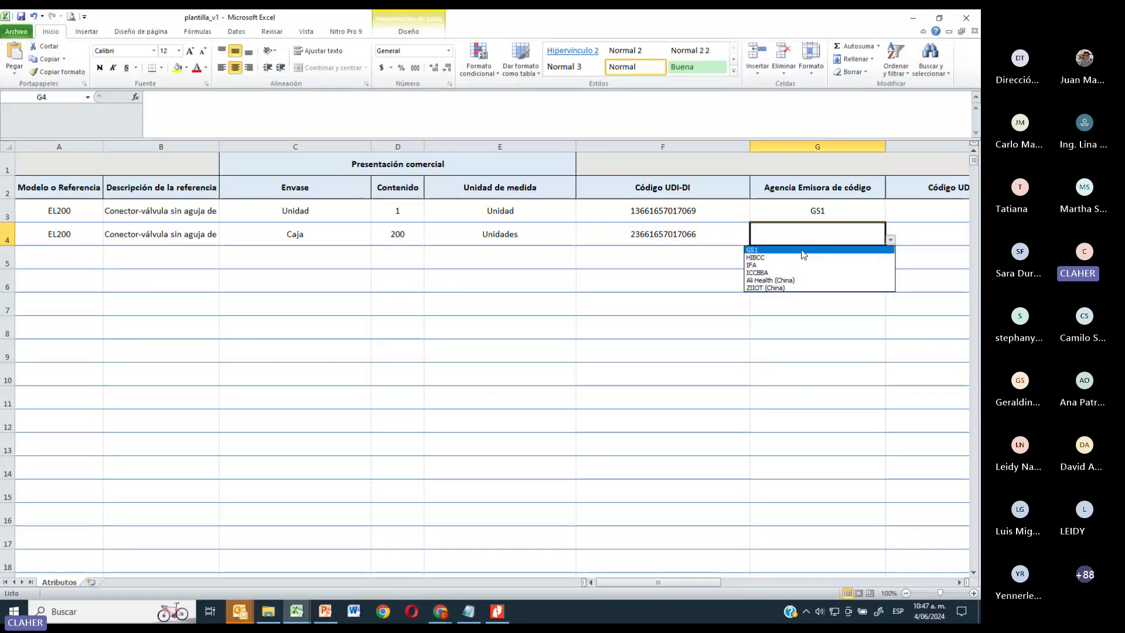
click(779, 252)
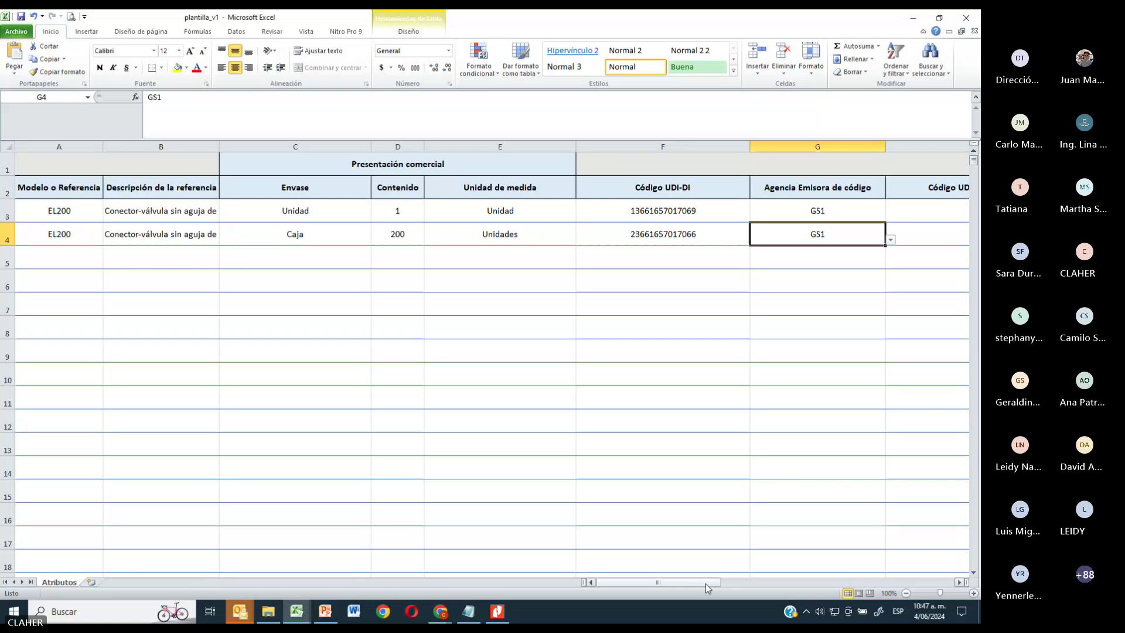
Step: Copy GMDN code 42750 from the report and paste it into N3 and N4
drag(705, 583, 759, 583)
click(626, 212)
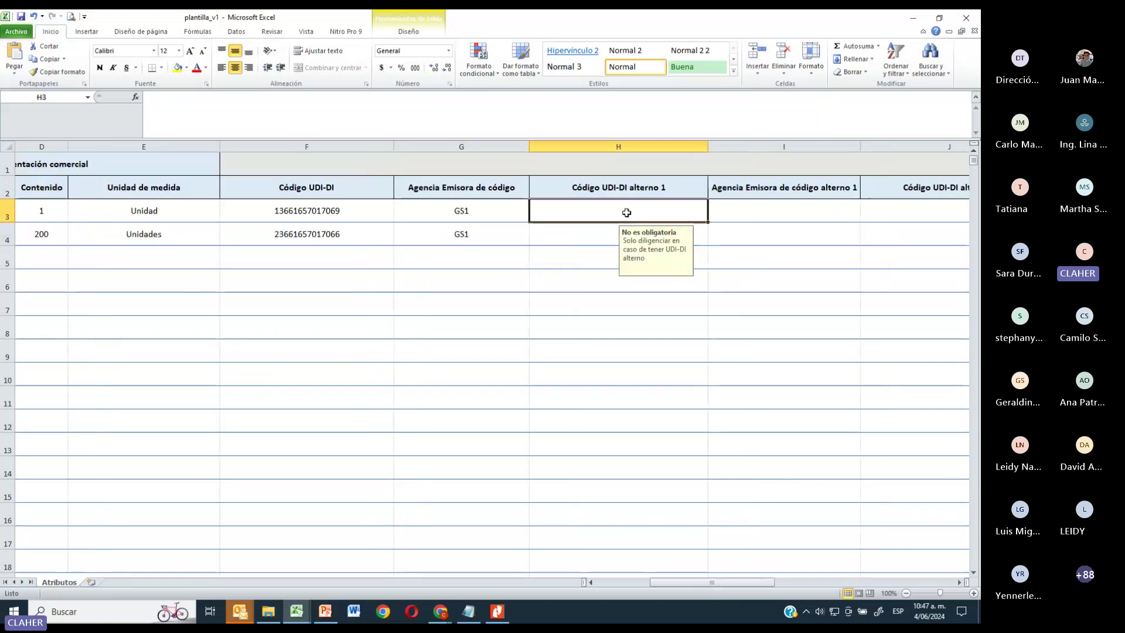
key(Tab)
key(Tab)
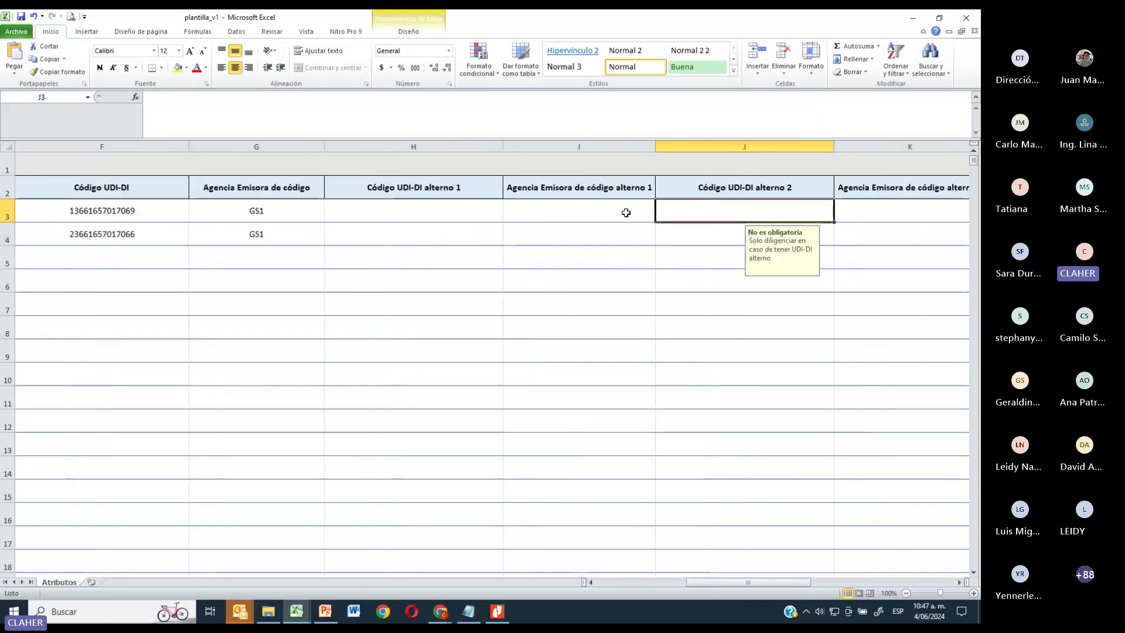
key(Tab)
key(Tab)
key(Tab)
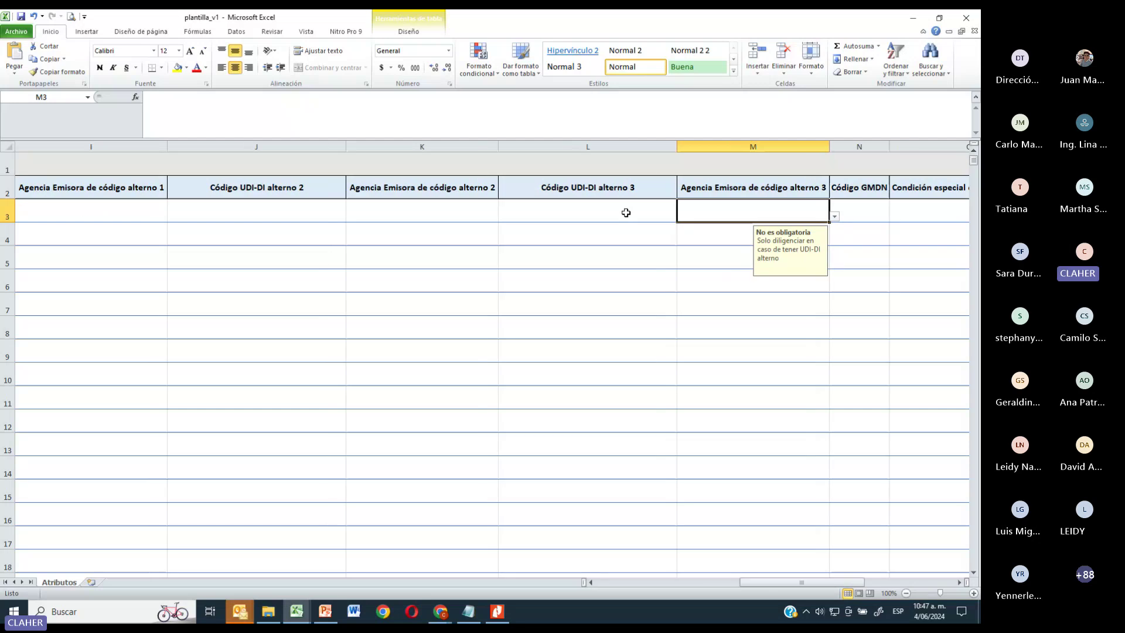
key(Tab)
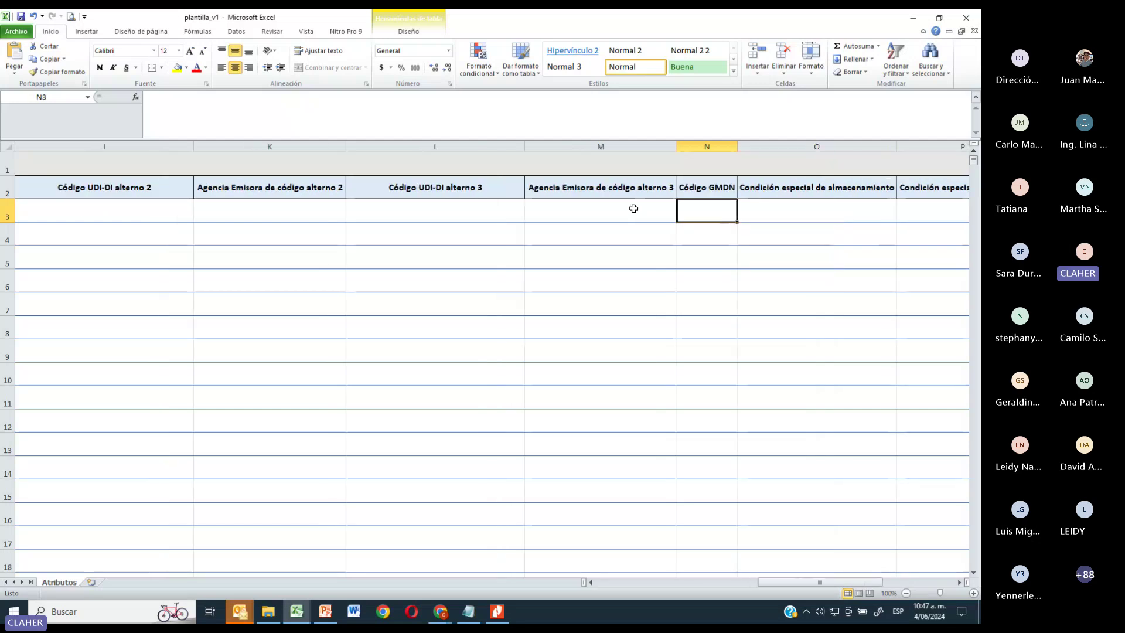
mouse_move(245, 614)
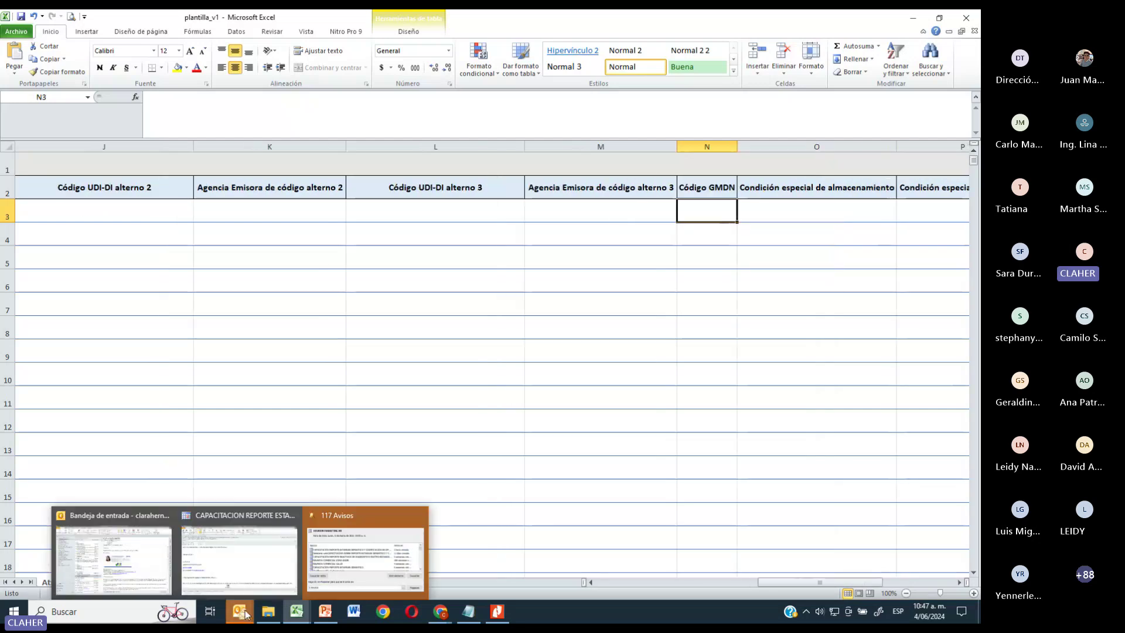
mouse_move(291, 615)
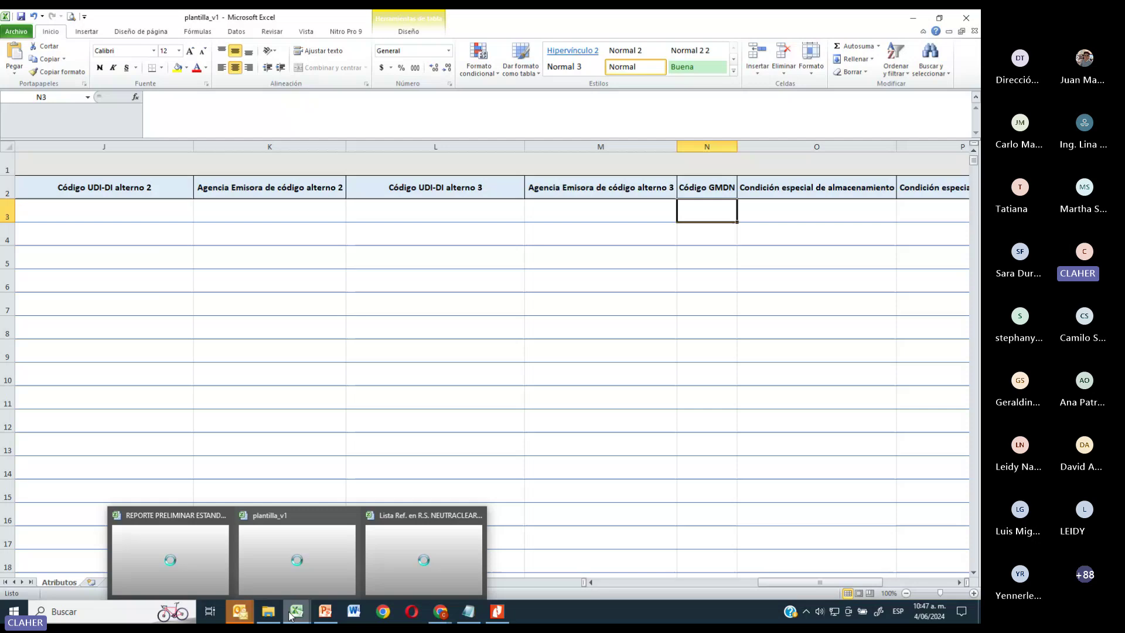
click(170, 554)
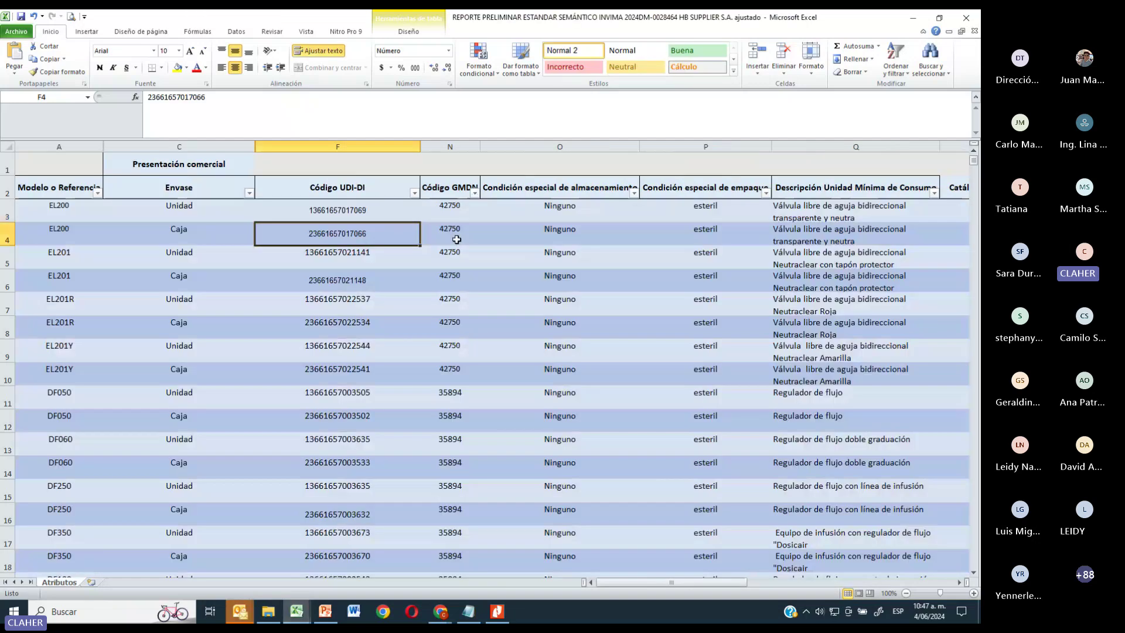
double_click(450, 211)
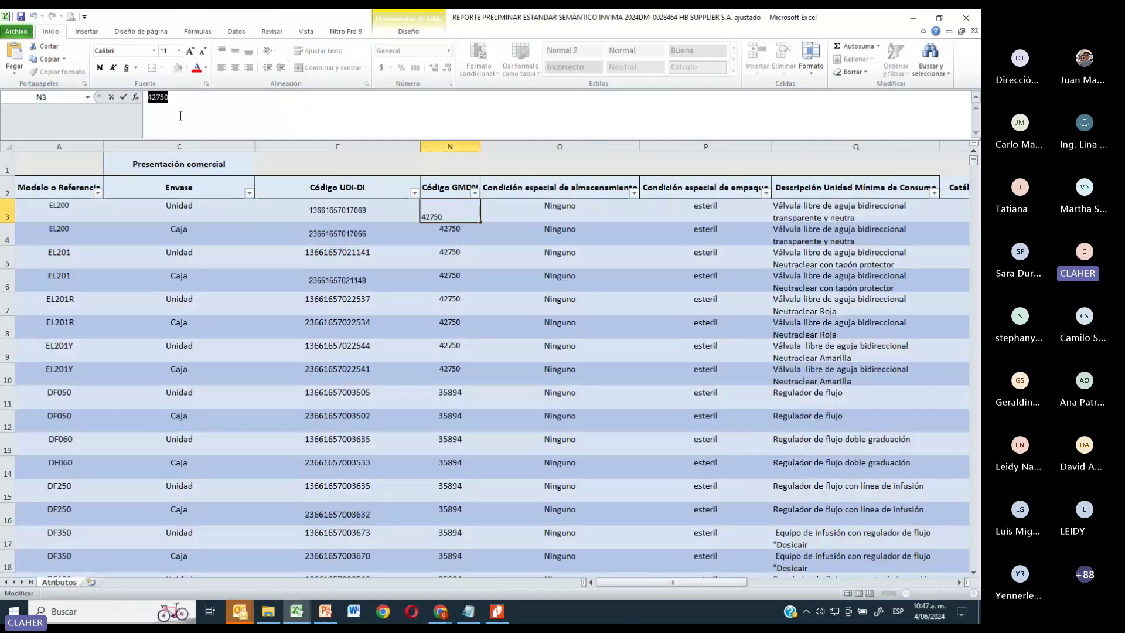
mouse_move(297, 611)
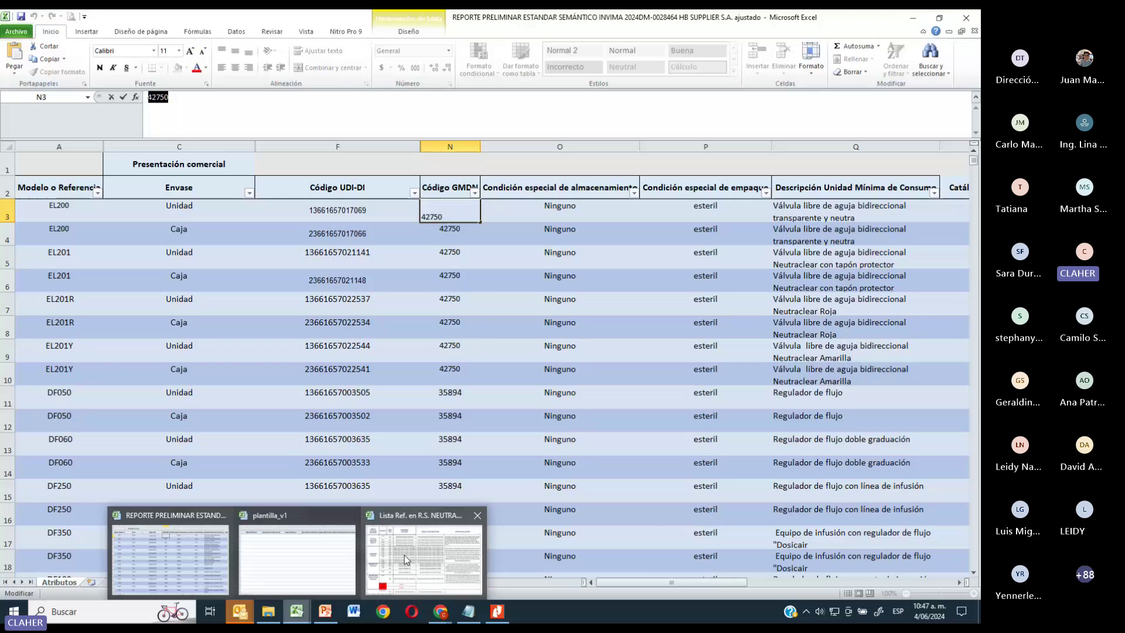
click(297, 559)
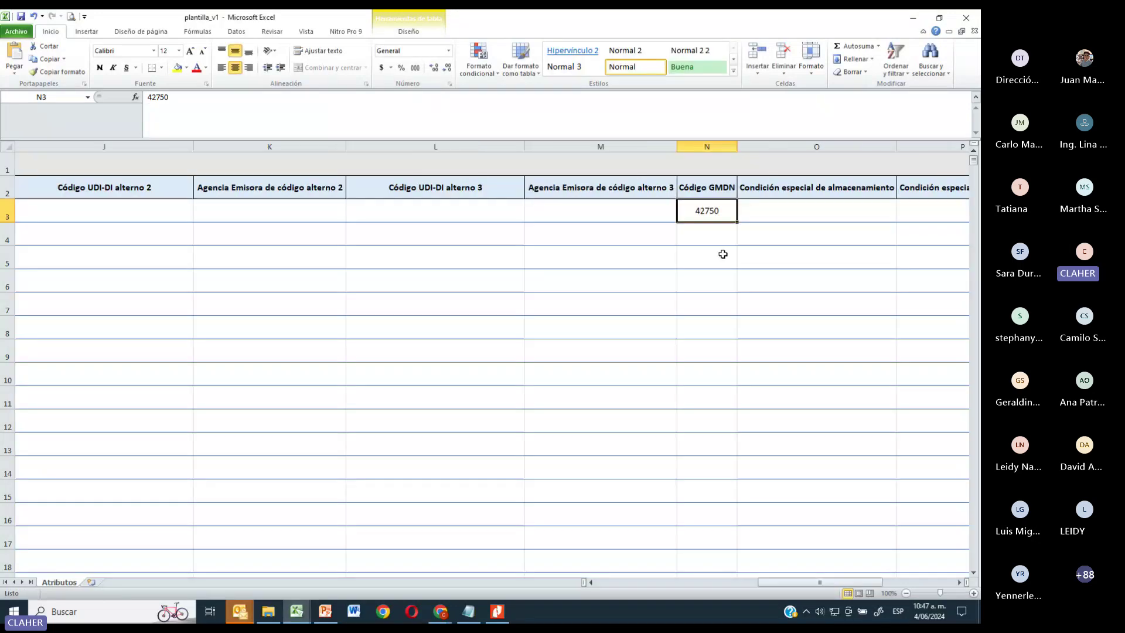
key(Down)
key(ctrl+v)
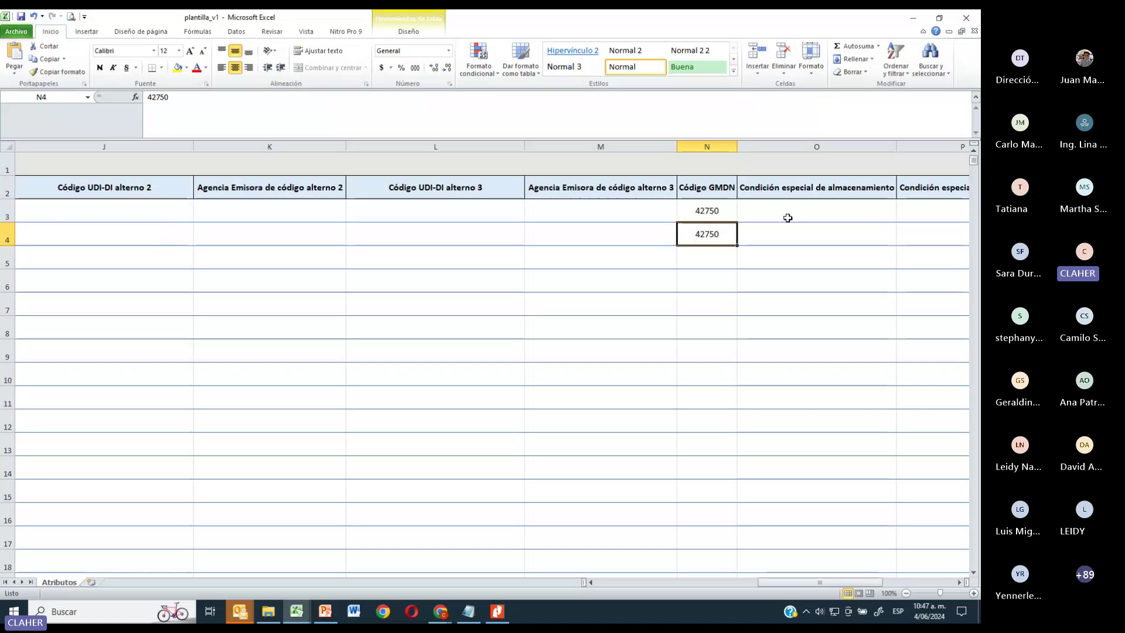
click(788, 218)
click(900, 217)
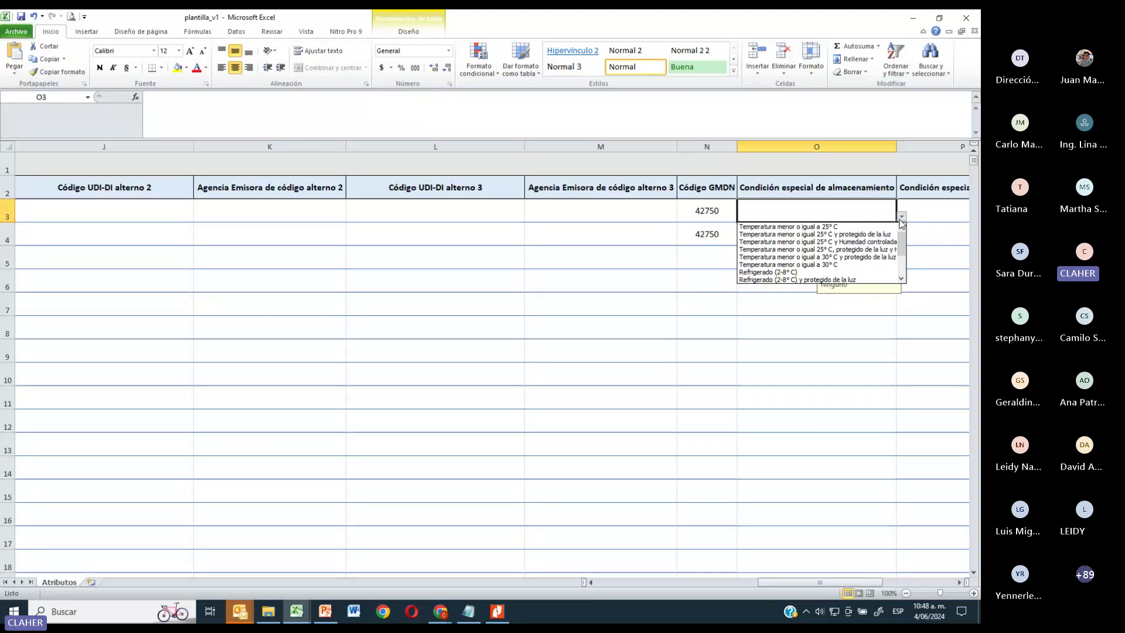
Step: Set the special storage condition to Otros in O3 and O4
scroll(904, 263, down, 1)
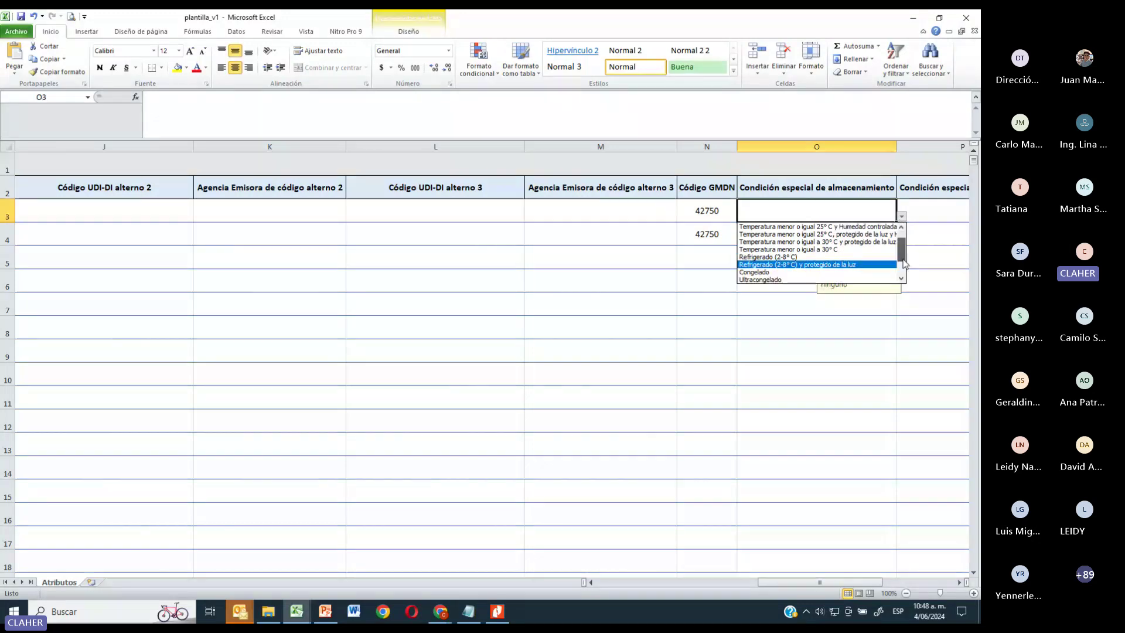
key(Escape)
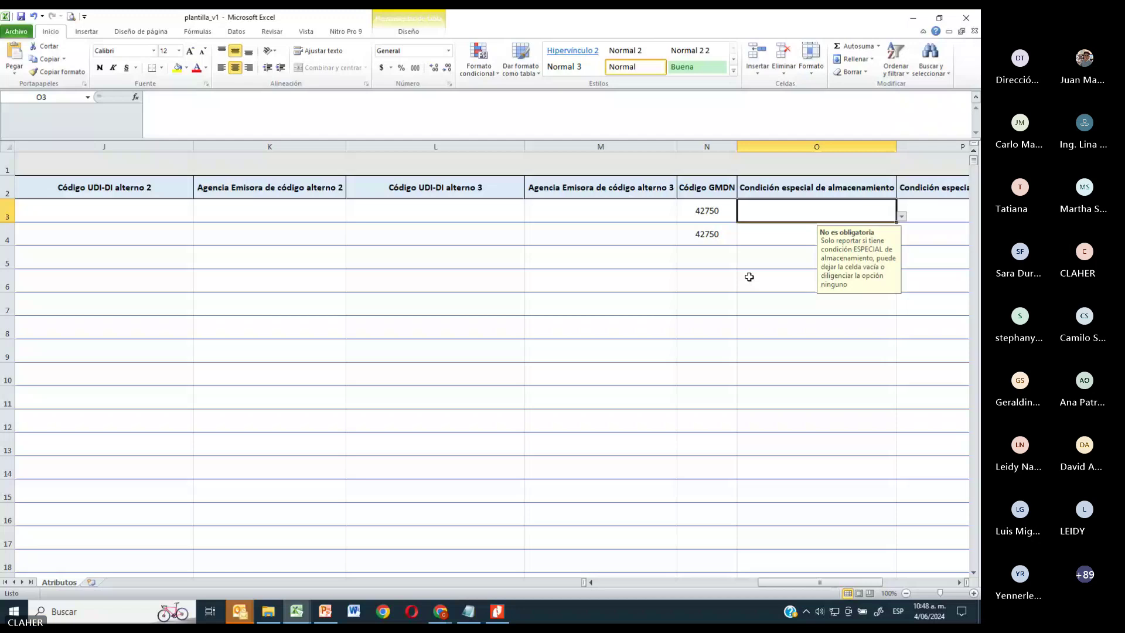
text(Otros)
click(792, 241)
click(901, 240)
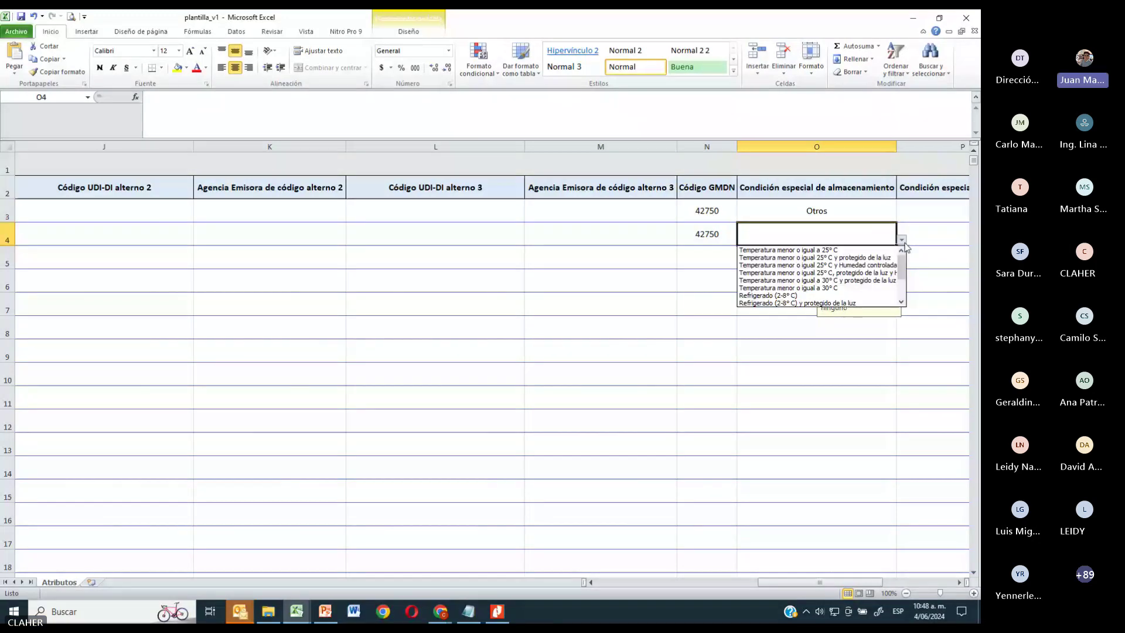
scroll(820, 275, down, 3)
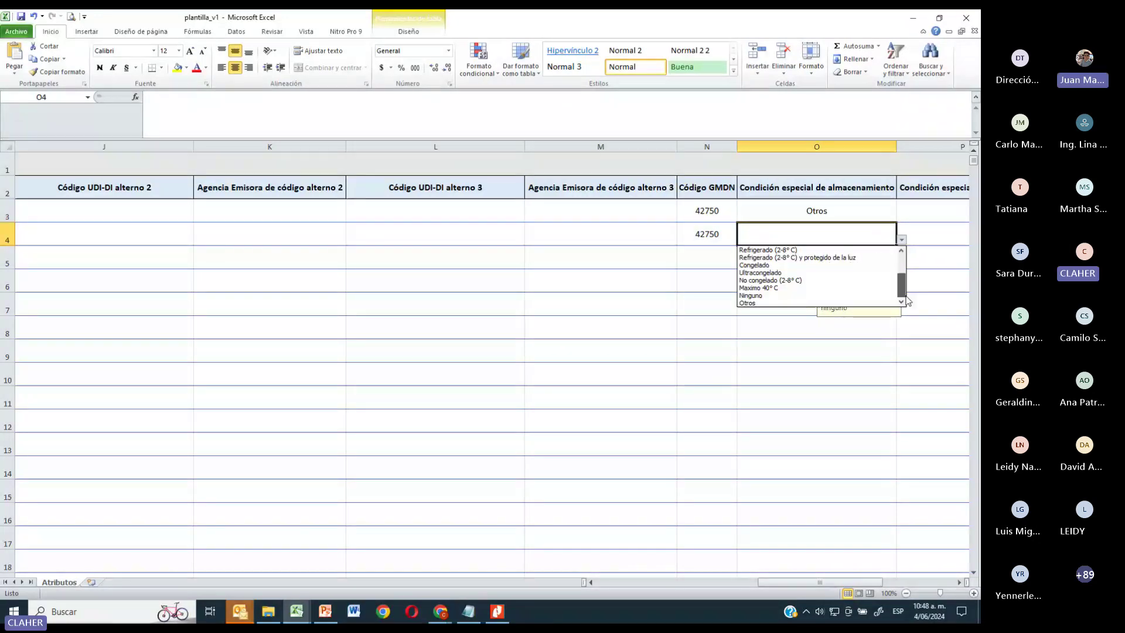
click(794, 303)
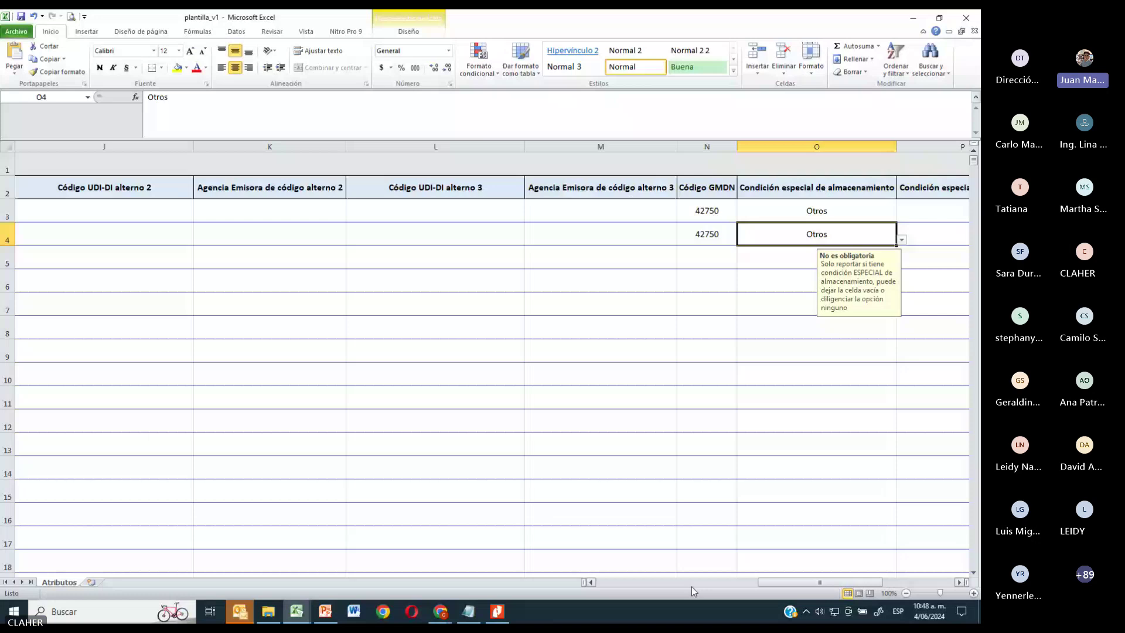
Step: Choose esteril as the special packaging condition
scroll(586, 352, right, 3)
click(493, 209)
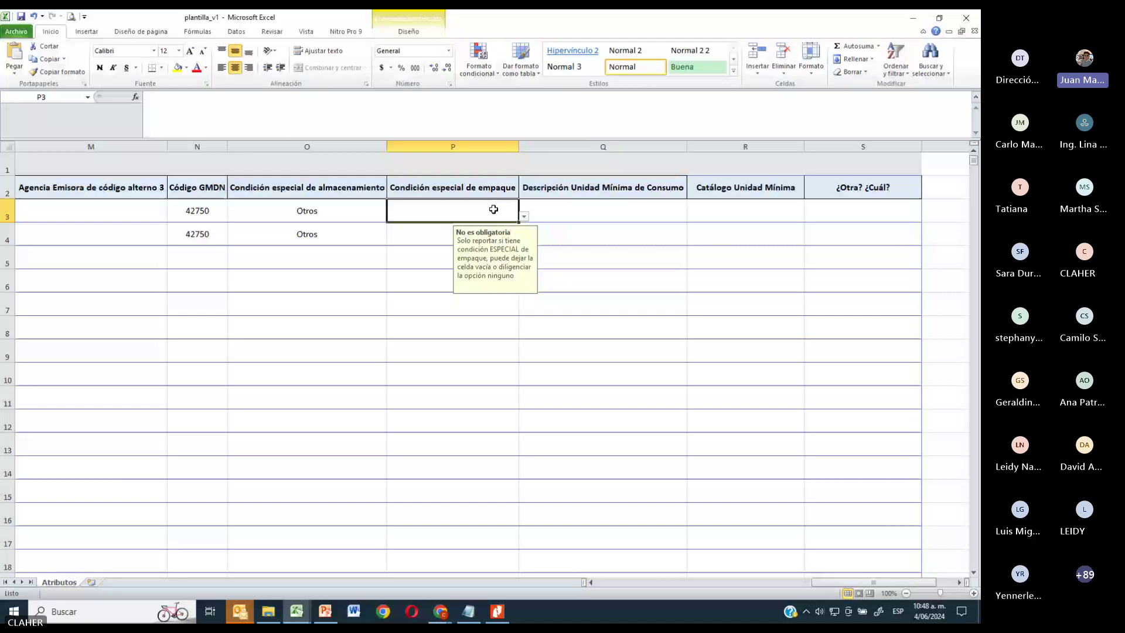
click(284, 237)
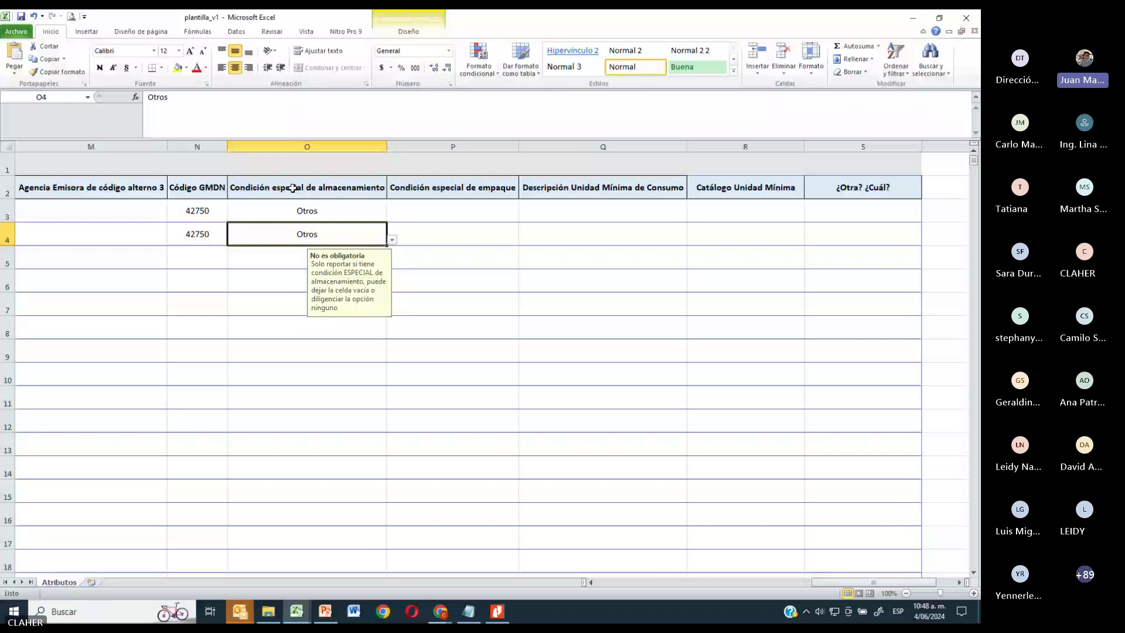
click(448, 251)
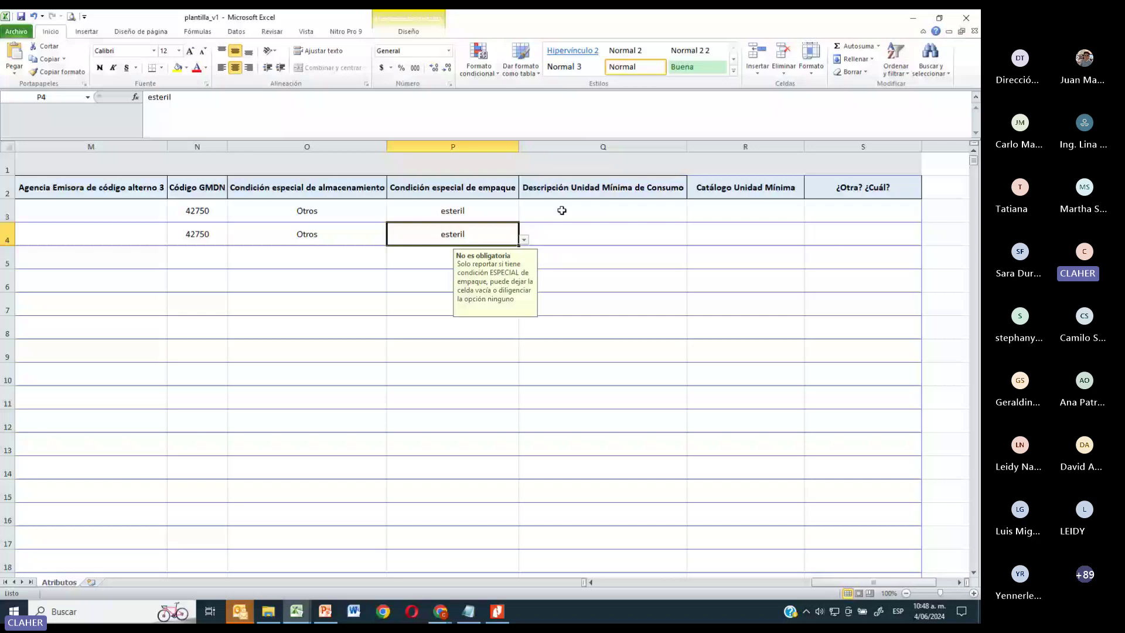
click(561, 210)
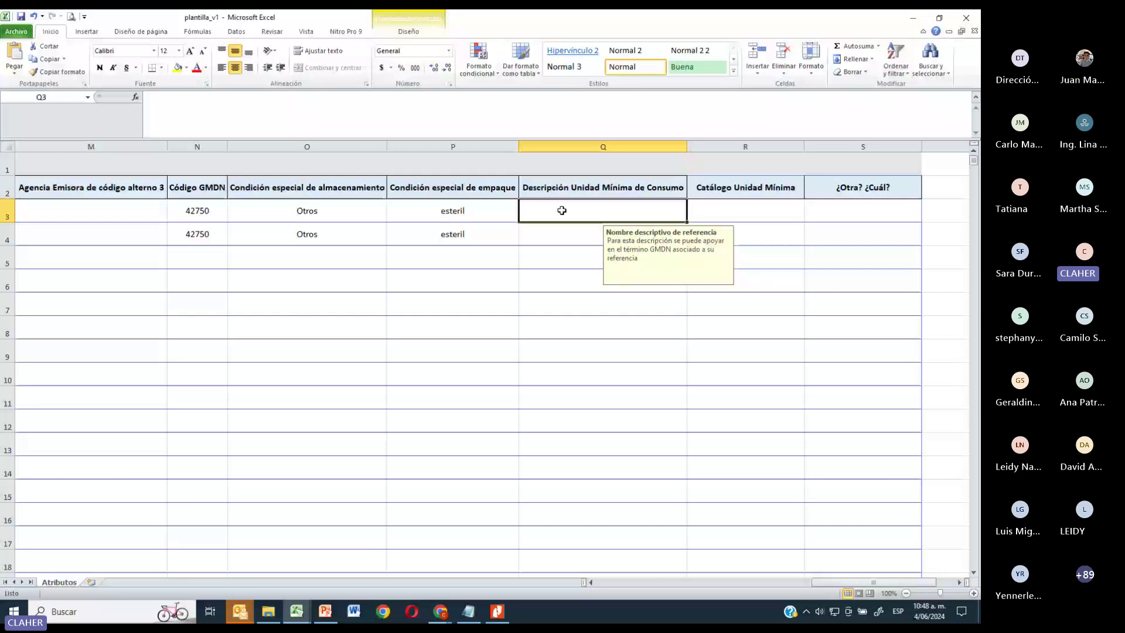
double_click(640, 211)
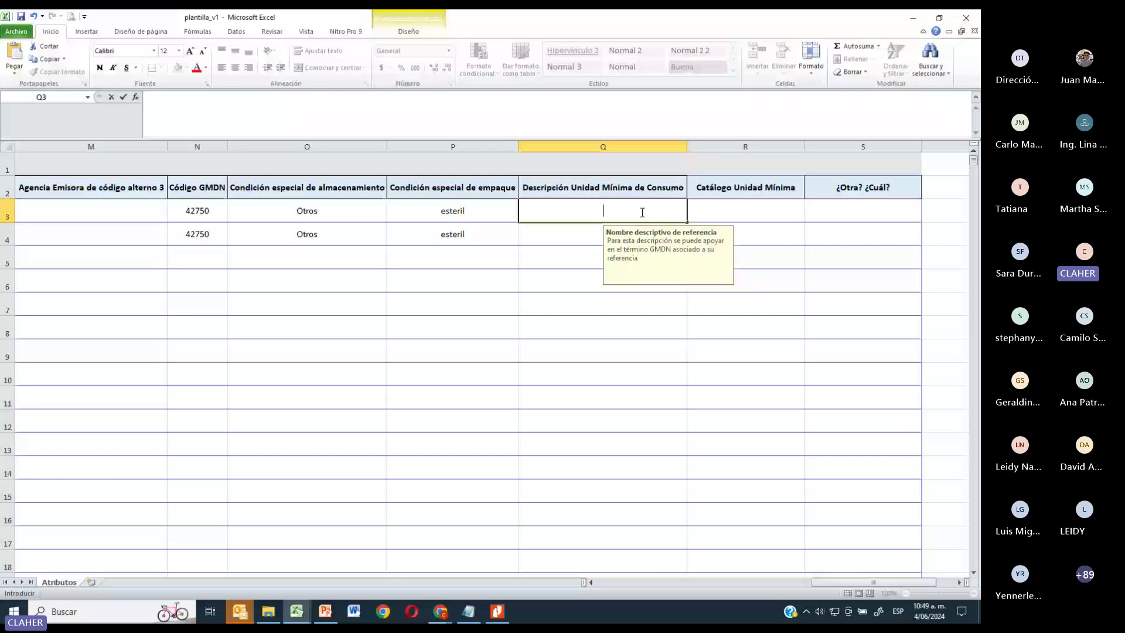
scroll(642, 212, left, 10)
click(272, 249)
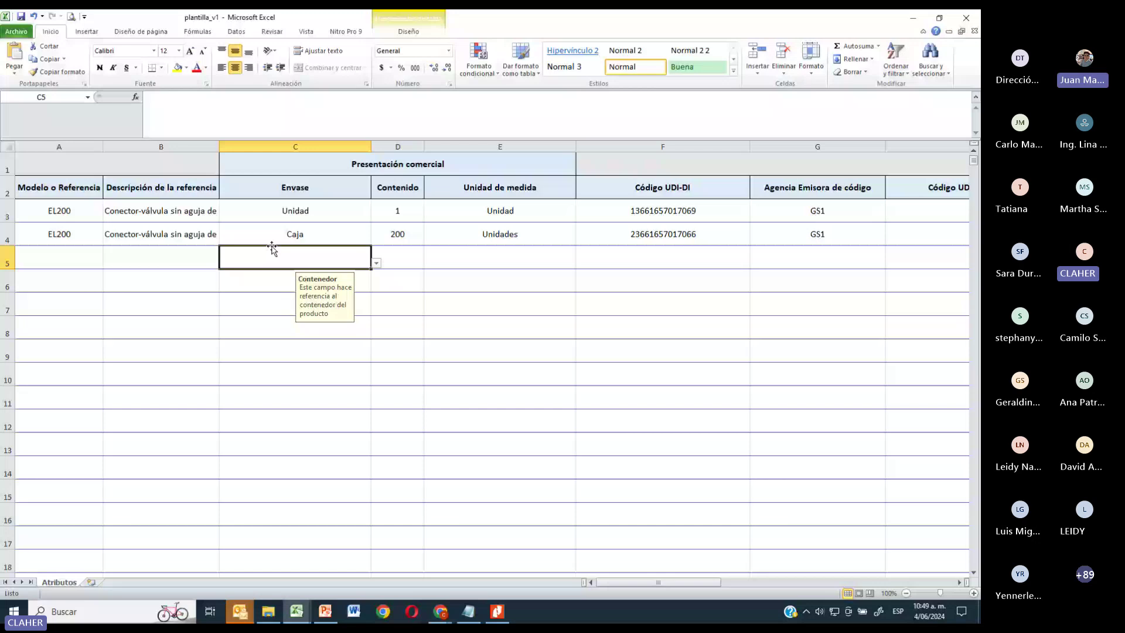
key(Up)
key(Up)
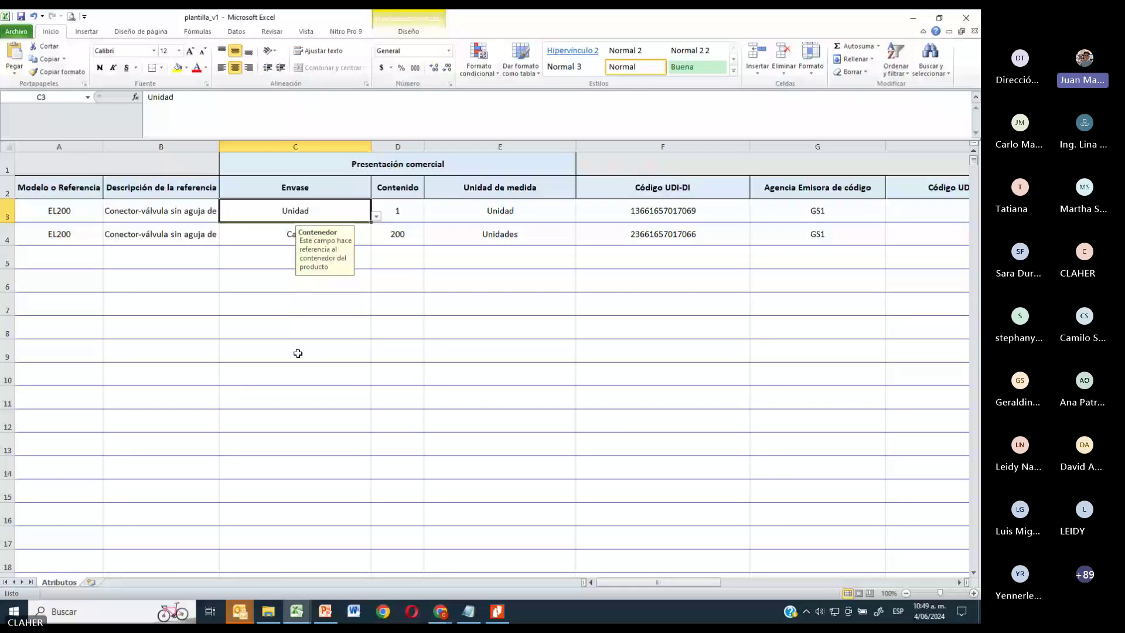
key(alt+Tab)
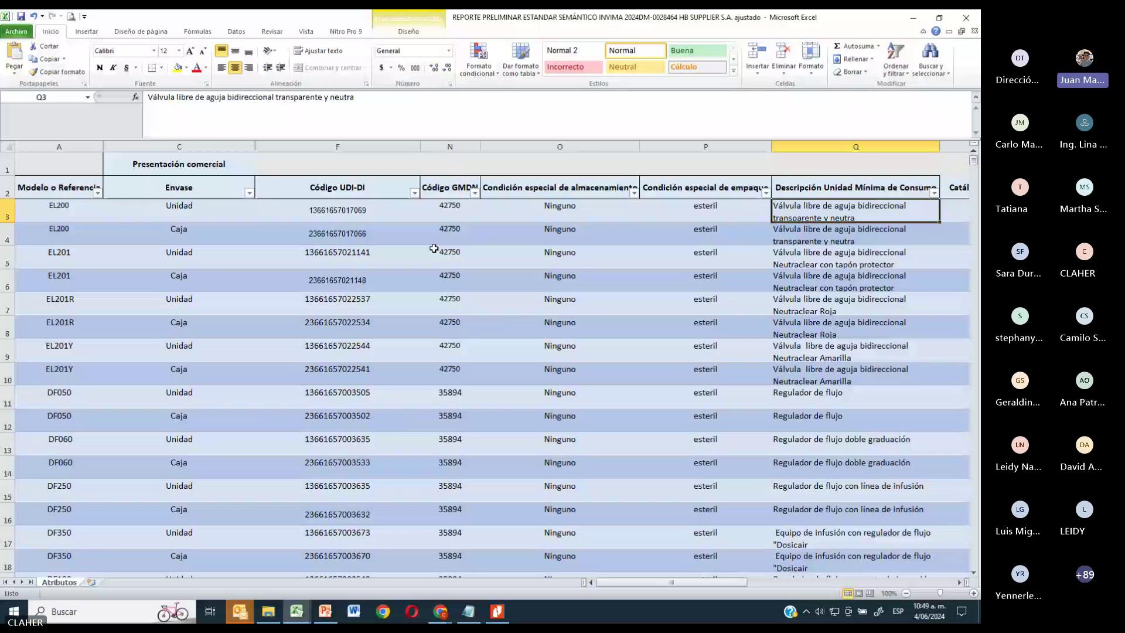
key(Right)
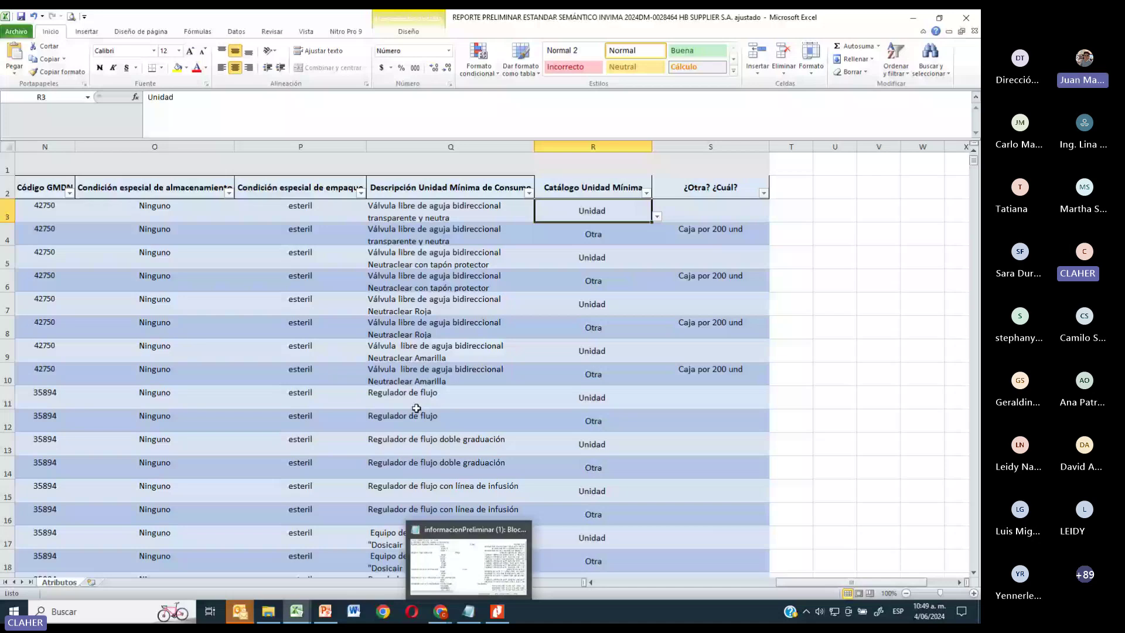
key(alt+Tab)
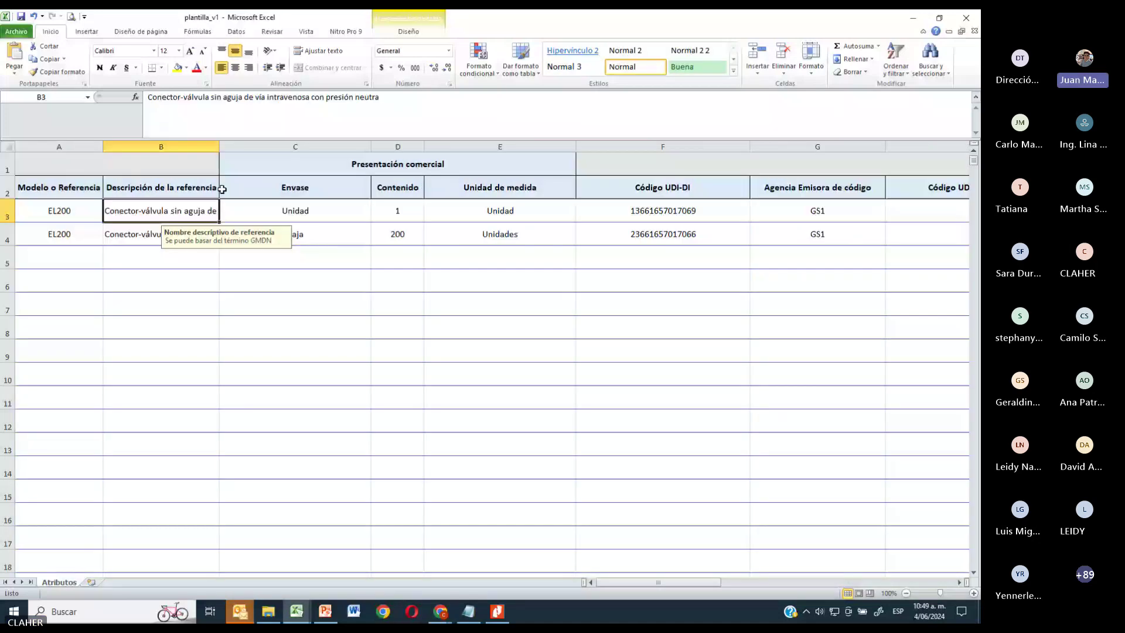
key(Right)
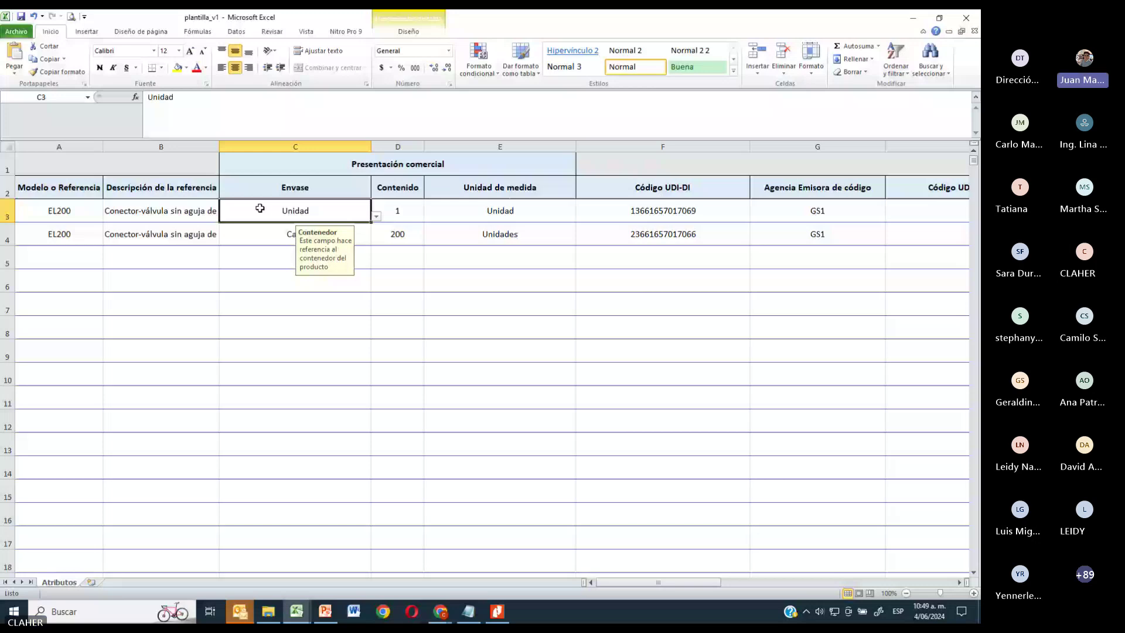
click(273, 184)
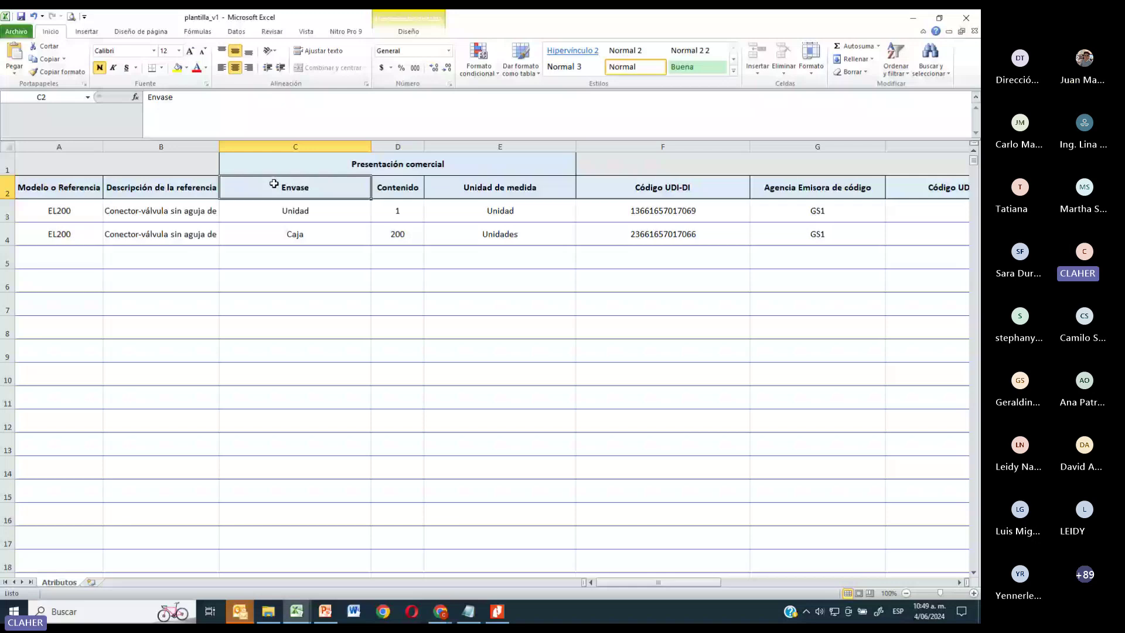
Step: Copy B3's text 'Conector-válvula sin aguja de vía intravenosa con presión neutra' and paste it into Q3:Q4
key(Down)
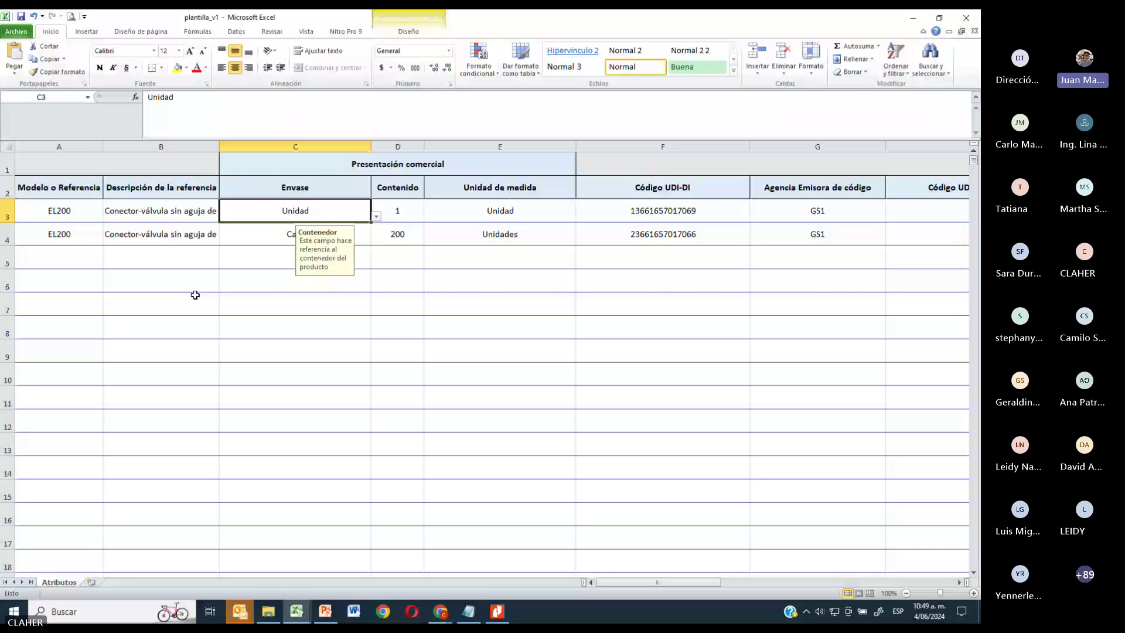
key(Left)
key(F2)
key(shift+Home)
key(ctrl+c)
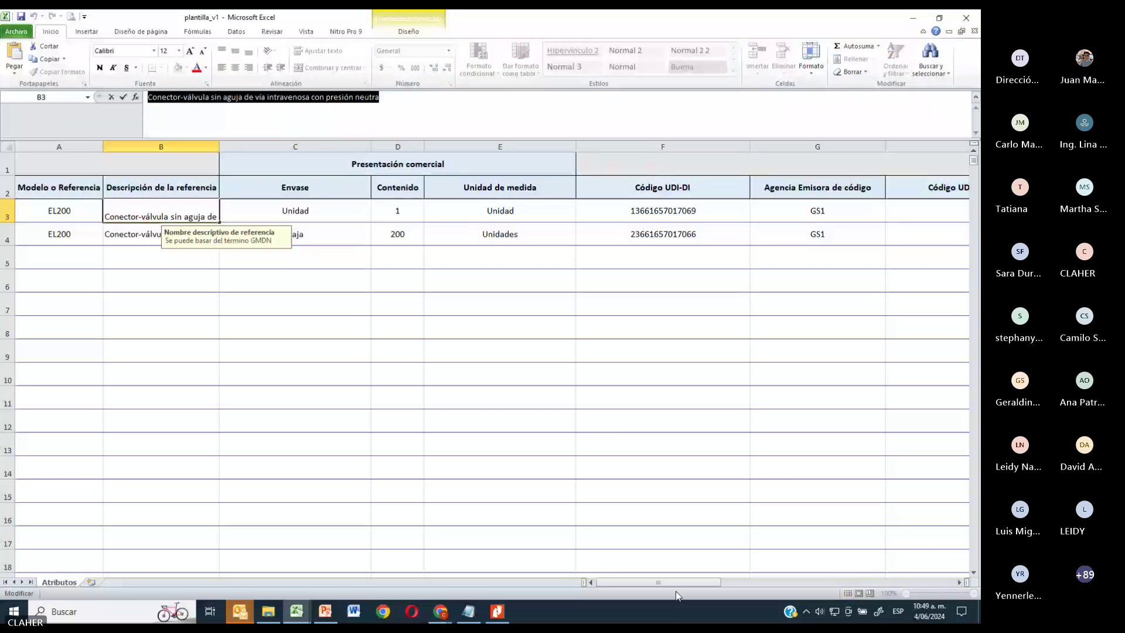
drag(658, 583, 657, 584)
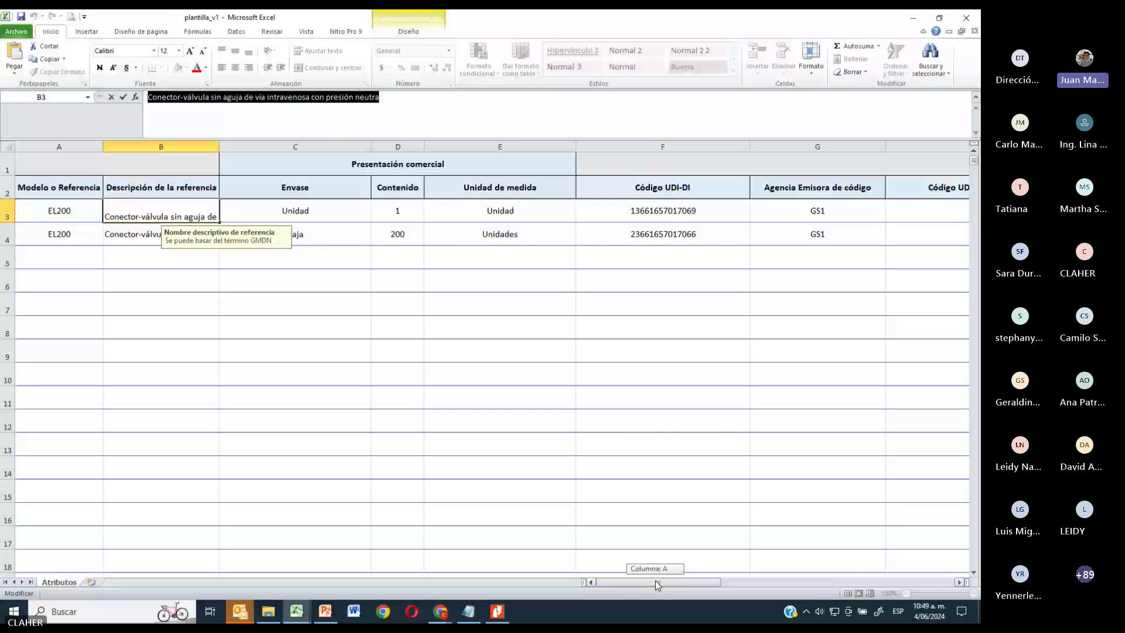
drag(657, 584, 661, 584)
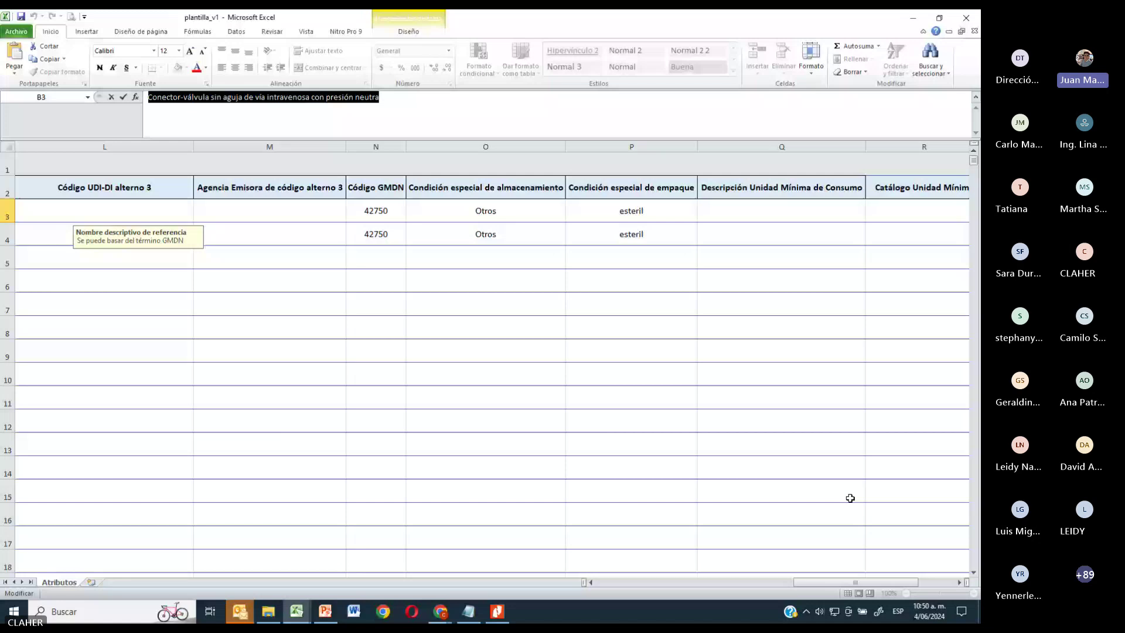
right_click(745, 212)
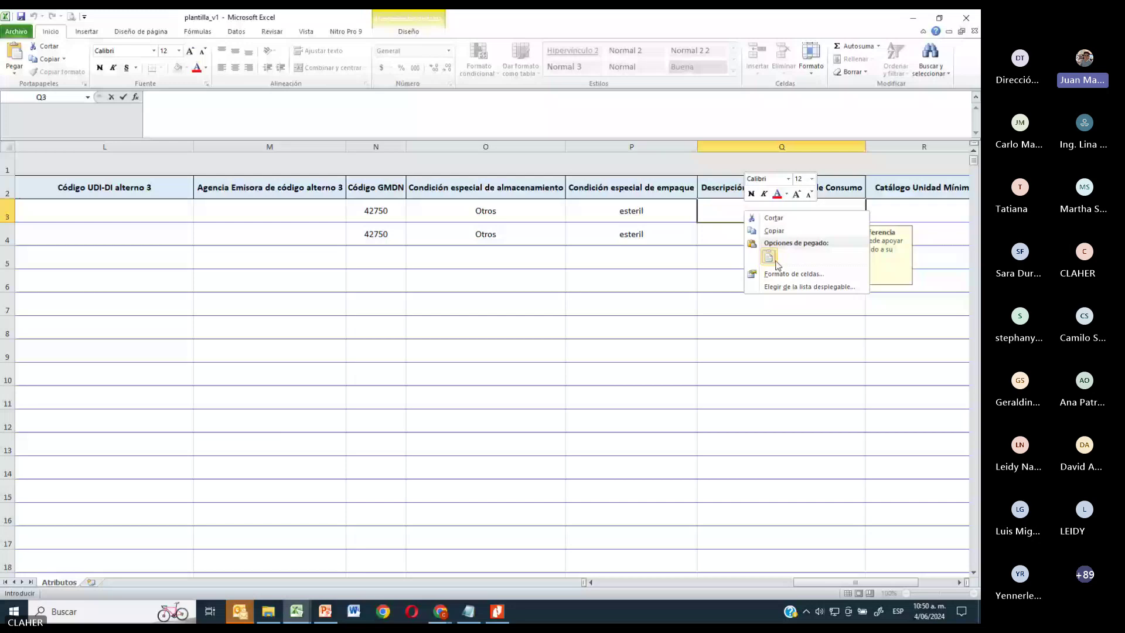
click(768, 256)
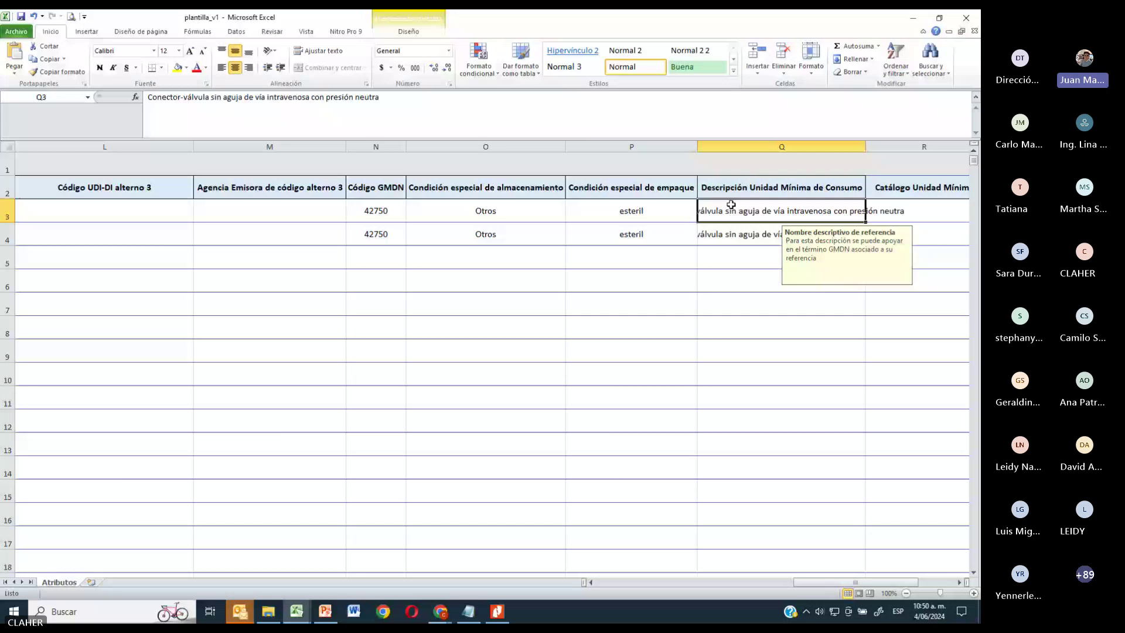
key(Tab)
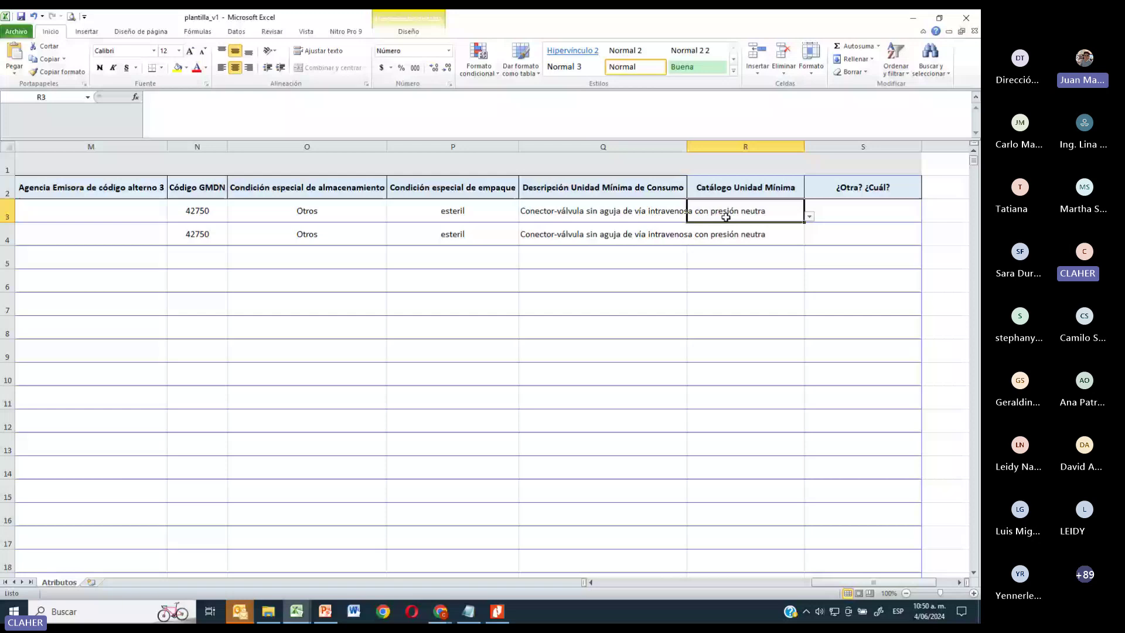
Step: Choose Unidad from the minimum unit catalog lists in R3 and R4
click(594, 219)
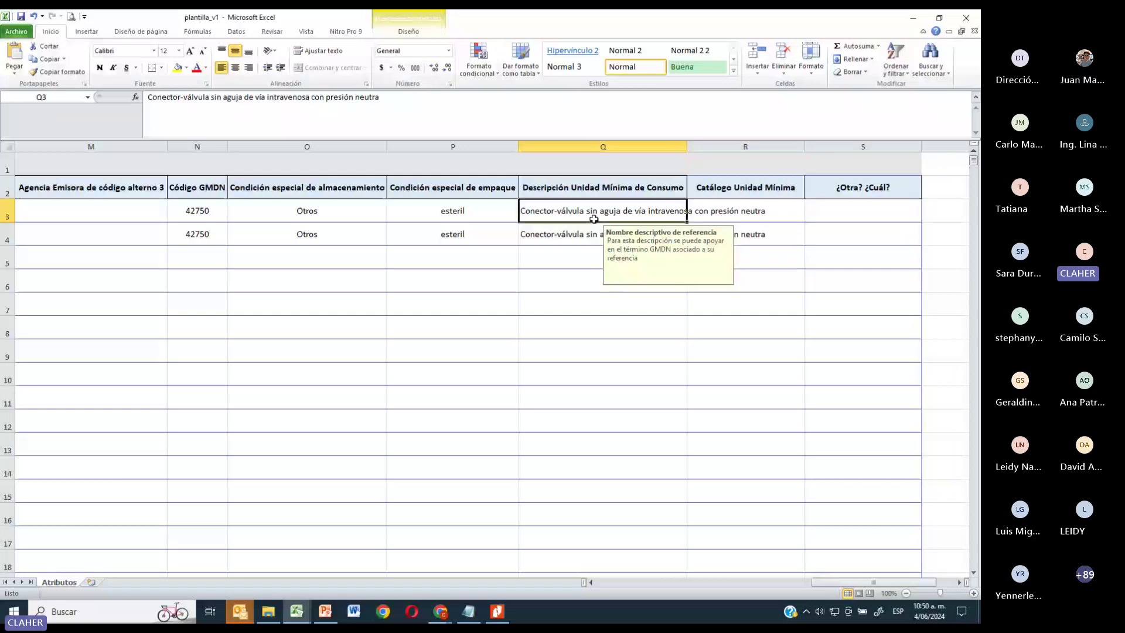
key(Left)
key(Left)
key(Left)
key(Left)
key(Left)
key(Left)
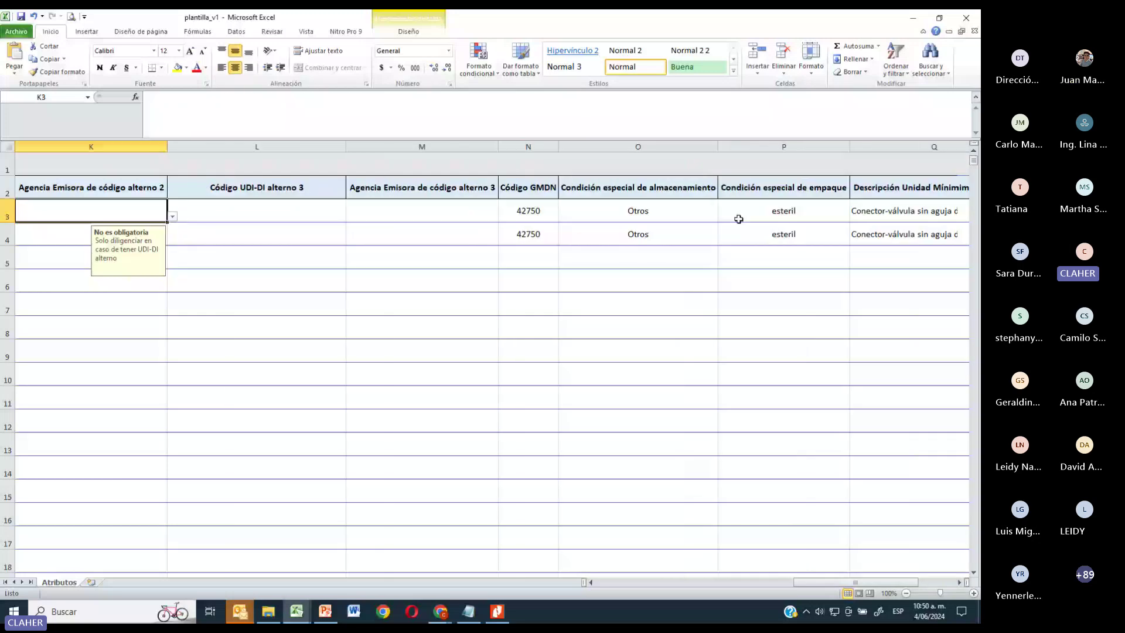
key(Home)
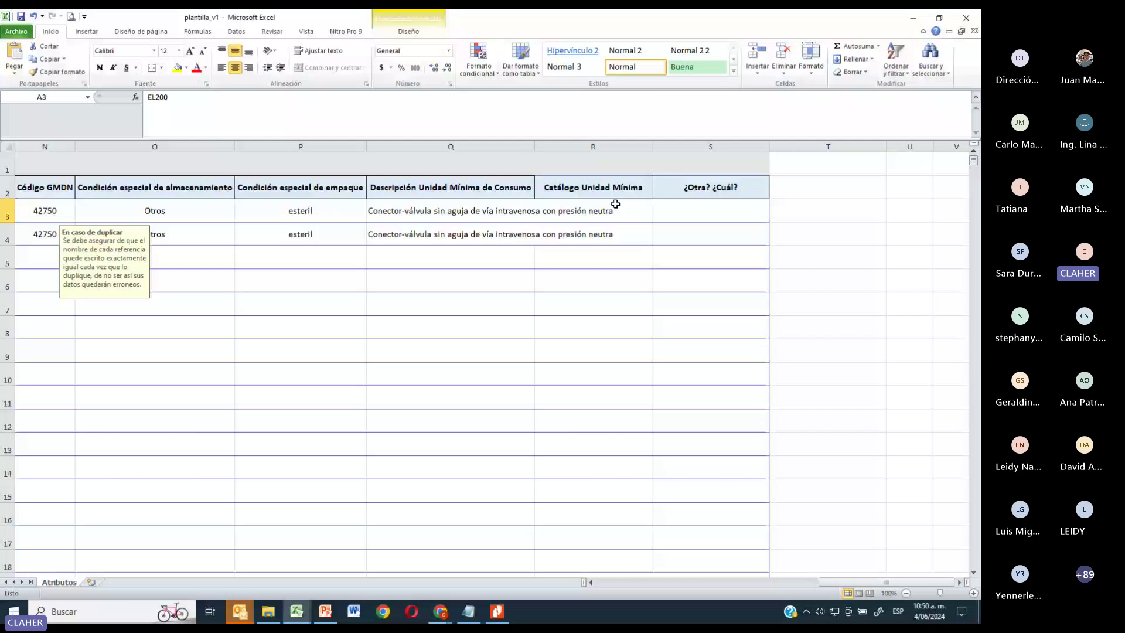
click(615, 204)
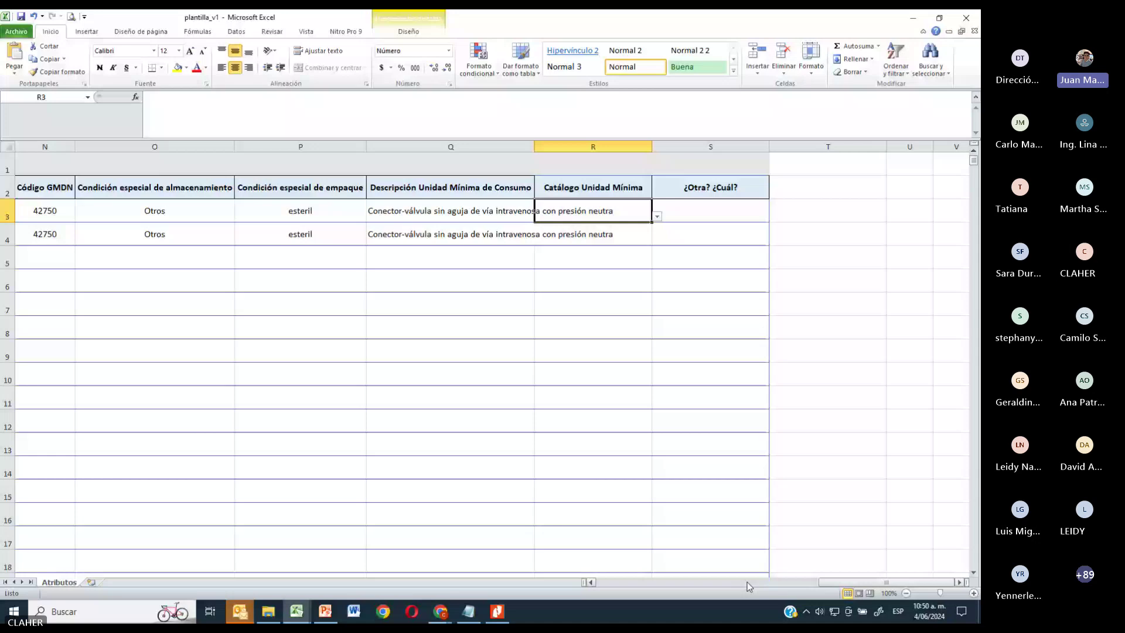
click(657, 217)
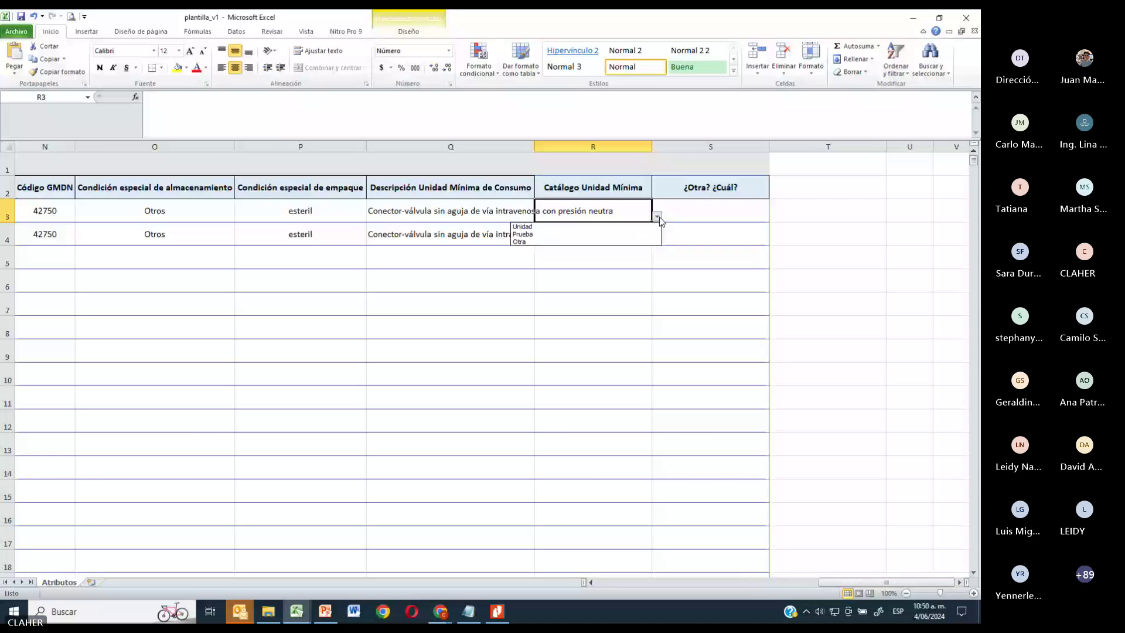
key(Down)
key(Return)
click(658, 239)
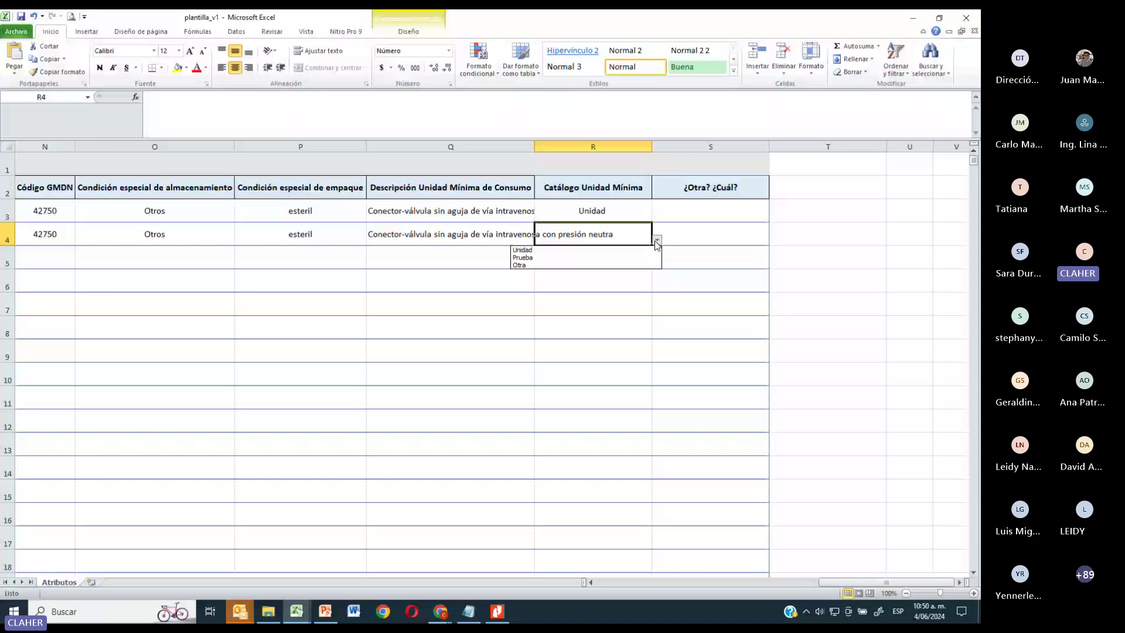
key(Home)
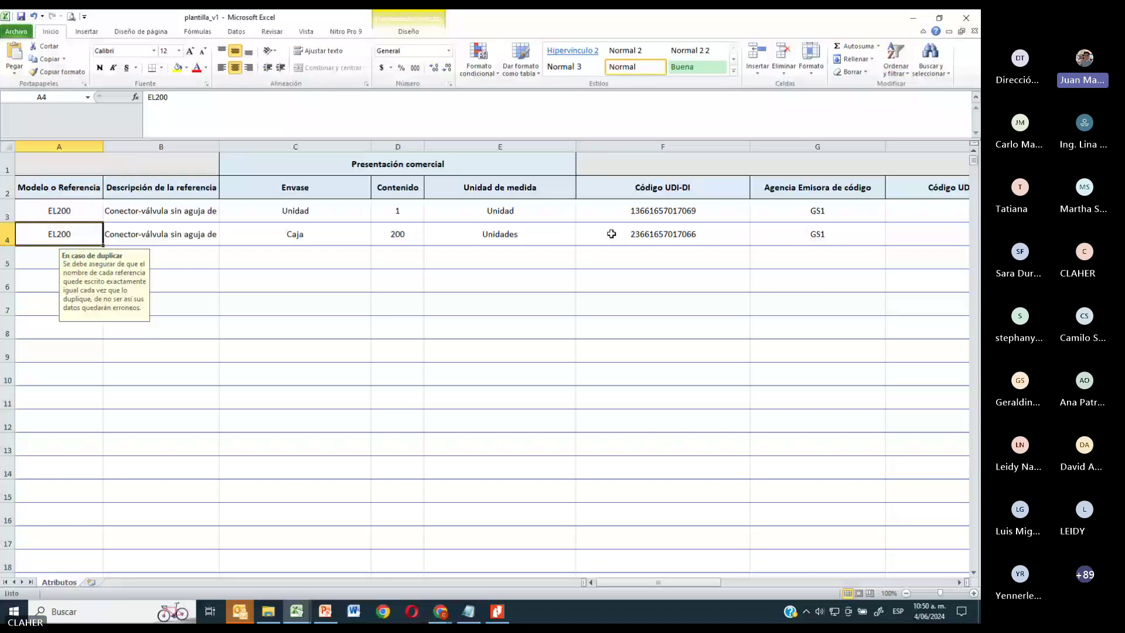
key(ctrl+z)
click(809, 239)
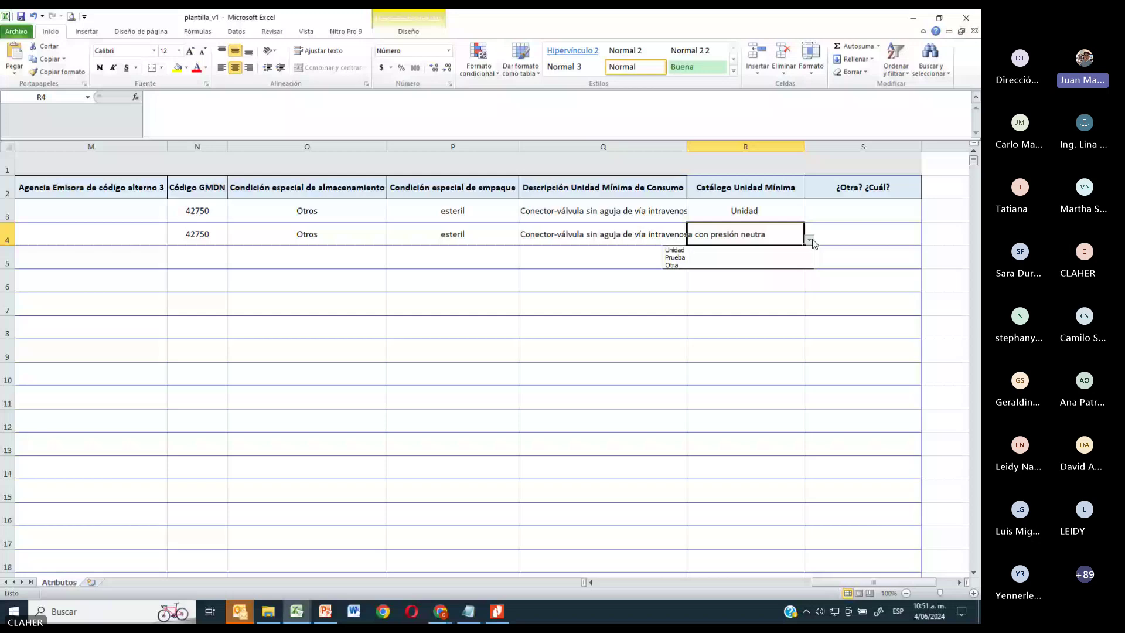
click(725, 249)
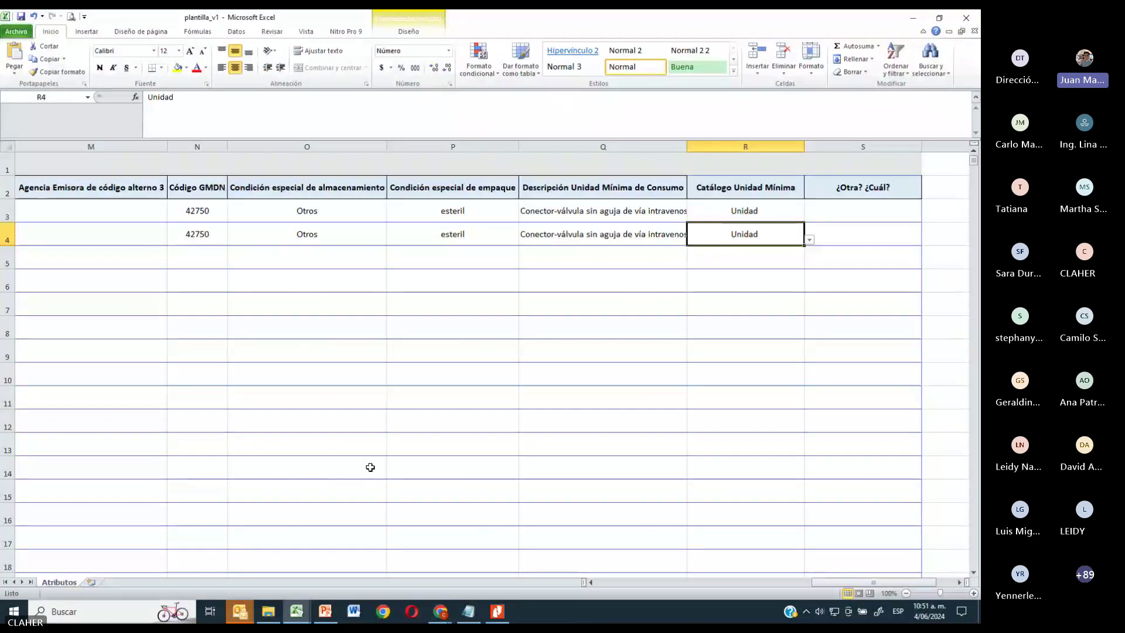
click(298, 612)
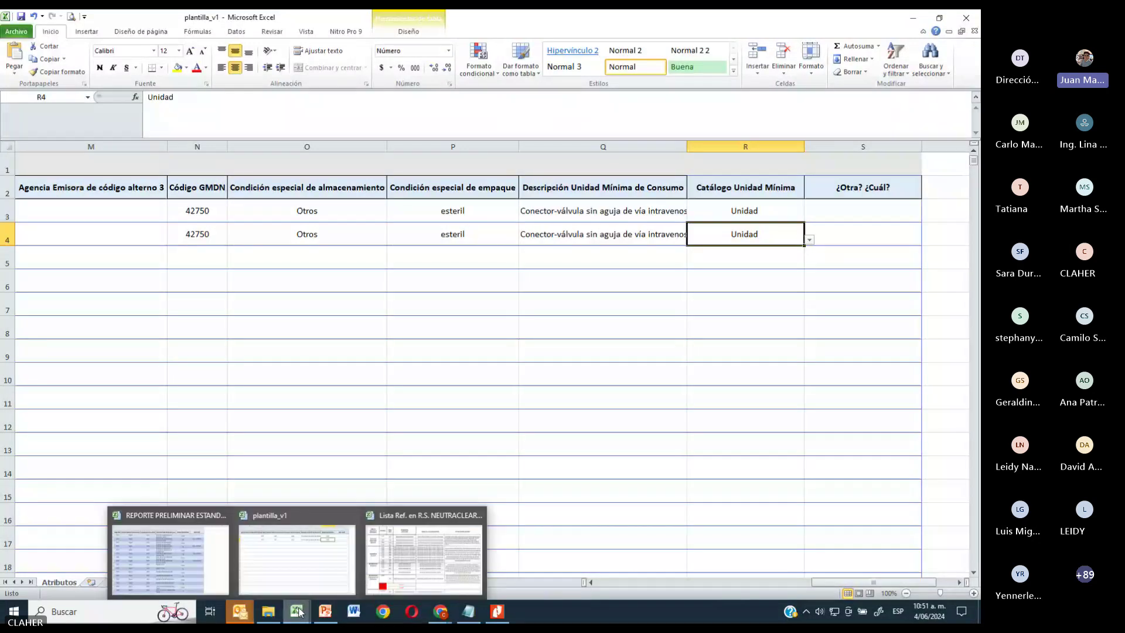
Step: Bring REPORTE PRELIMINAR forward, then return to the plantilla_v1 template window
click(207, 567)
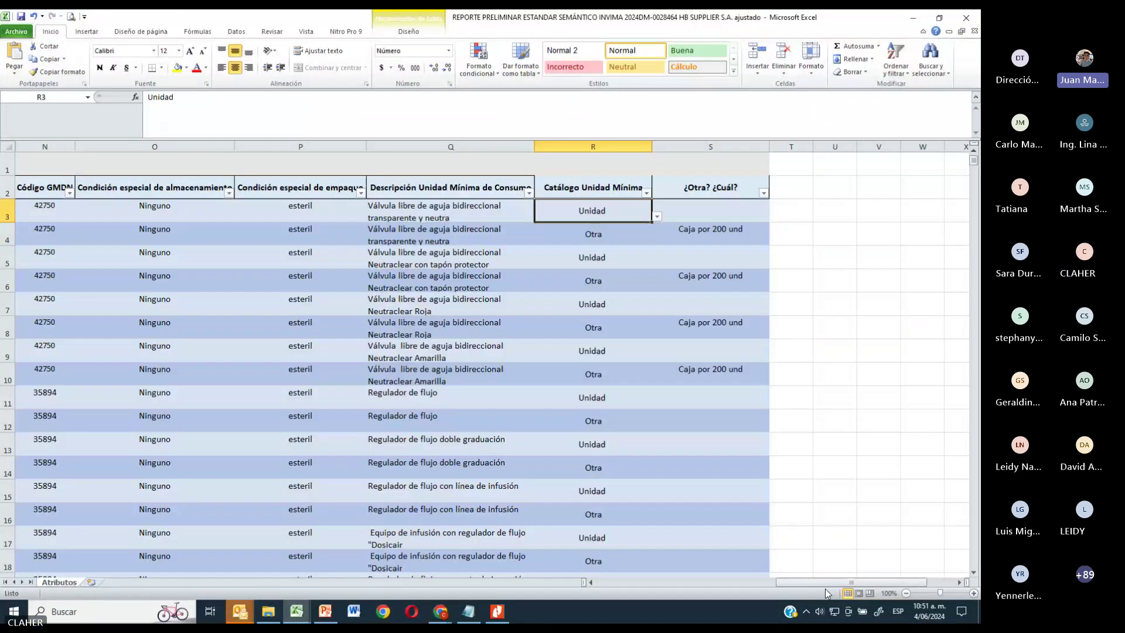
drag(973, 159, 976, 168)
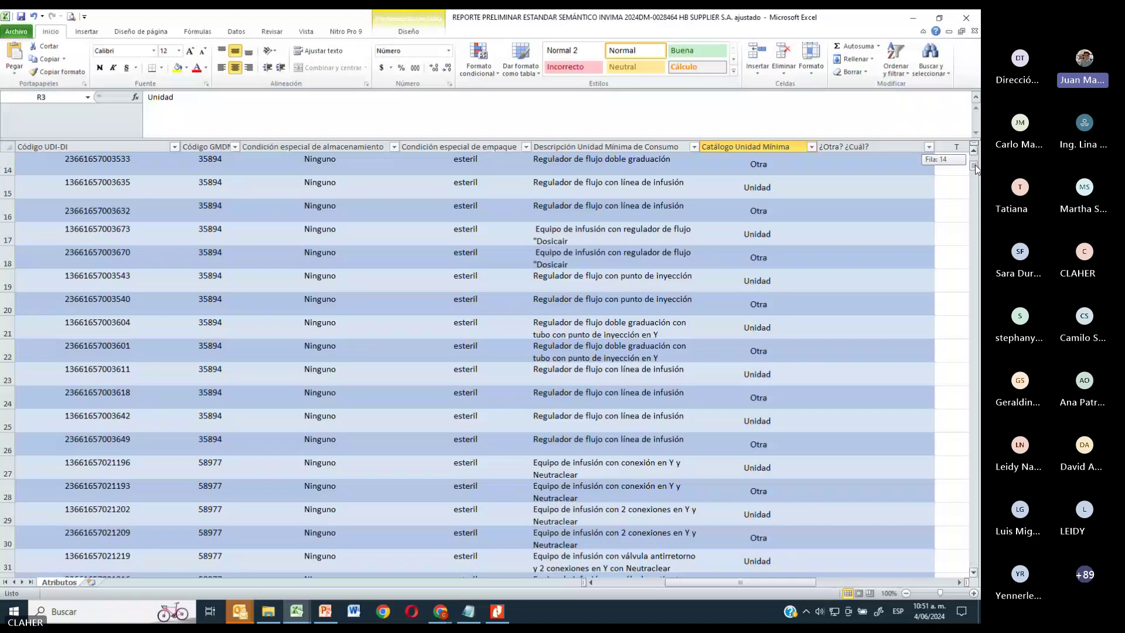
drag(976, 169, 432, 619)
mouse_move(433, 619)
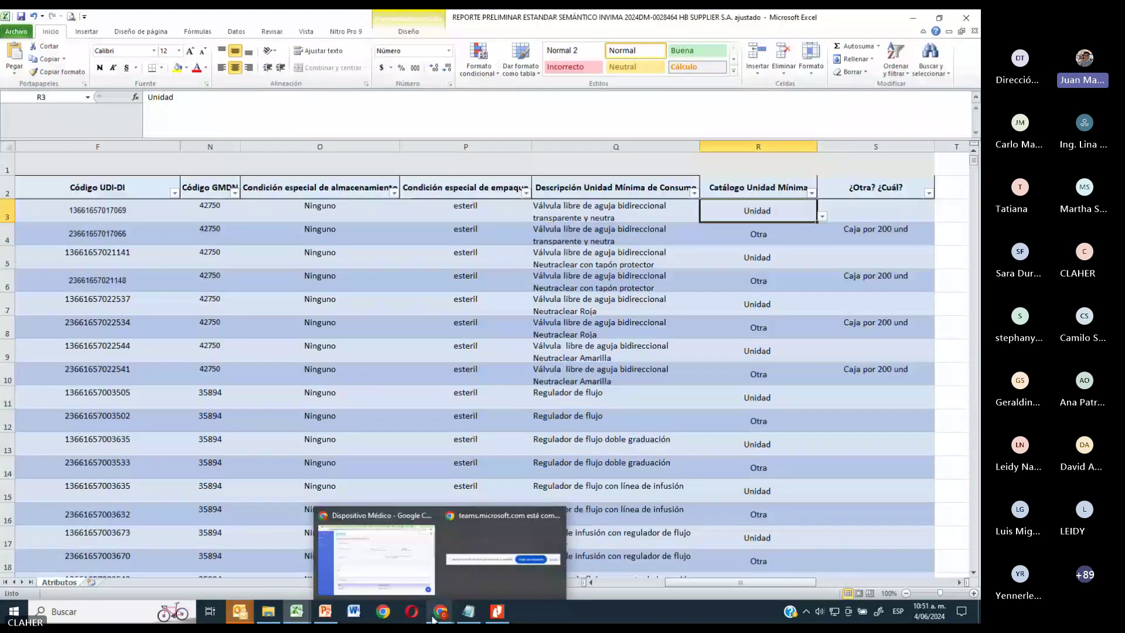
mouse_move(297, 611)
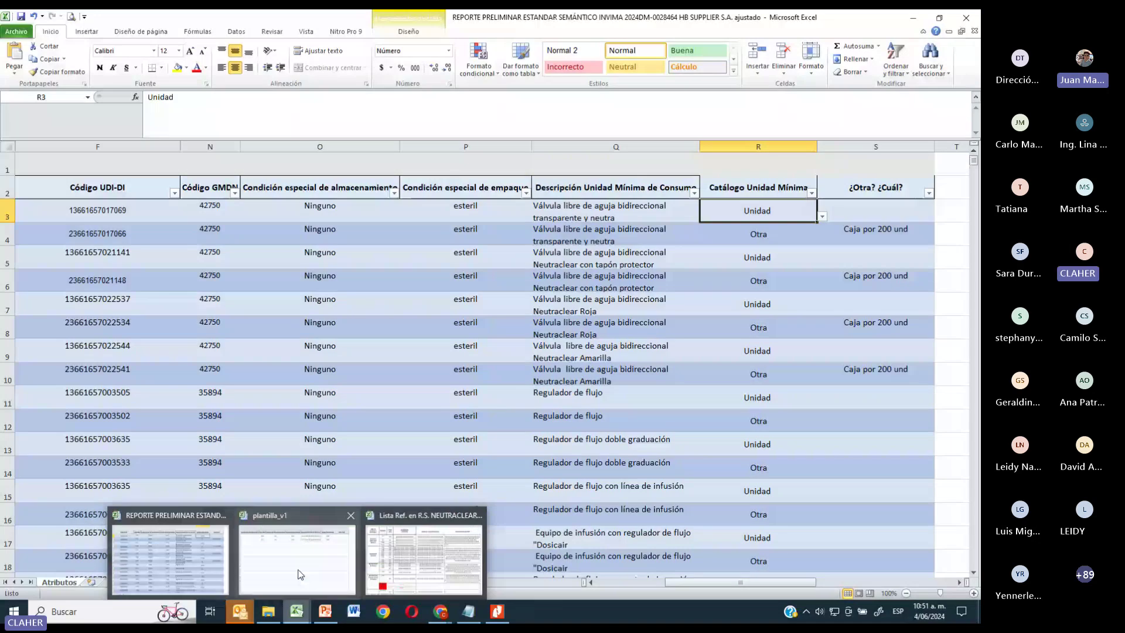
click(300, 574)
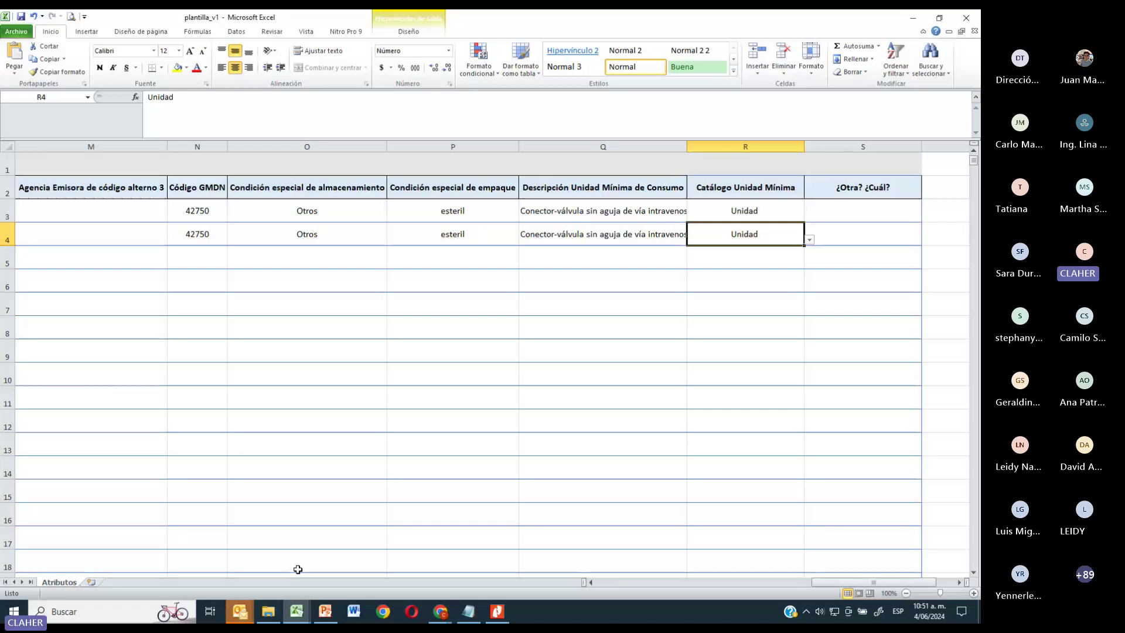
key(Left)
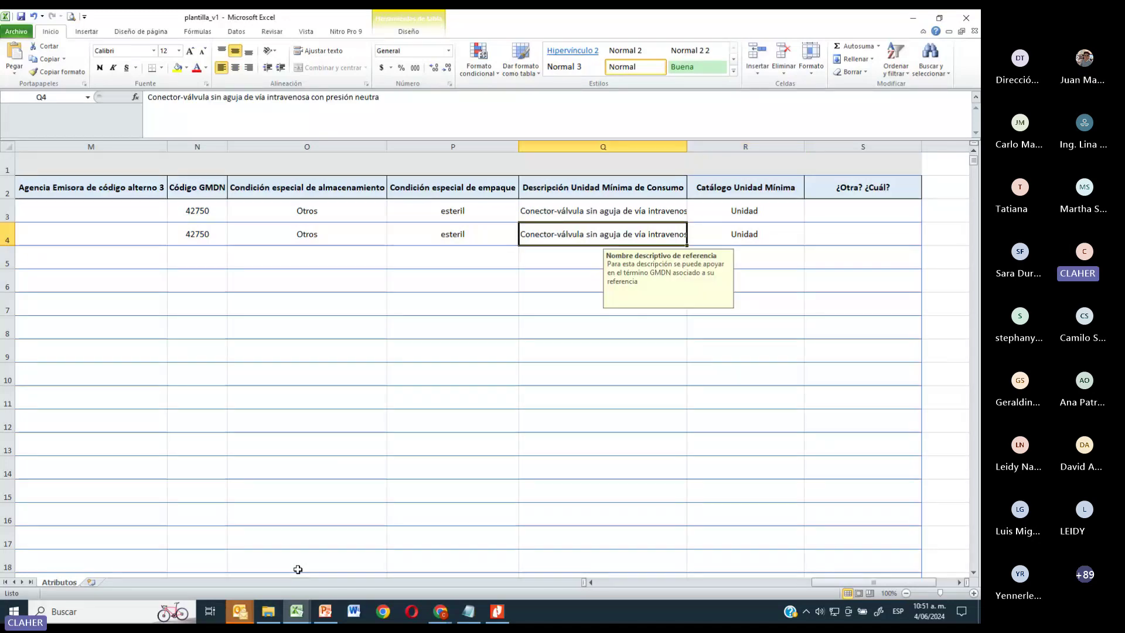
key(Home)
key(Right)
key(Right)
key(Right)
key(Right)
key(Right)
key(Right)
key(Right)
key(Right)
key(Right)
key(Right)
key(Right)
key(Right)
key(Right)
key(Right)
key(Right)
key(Right)
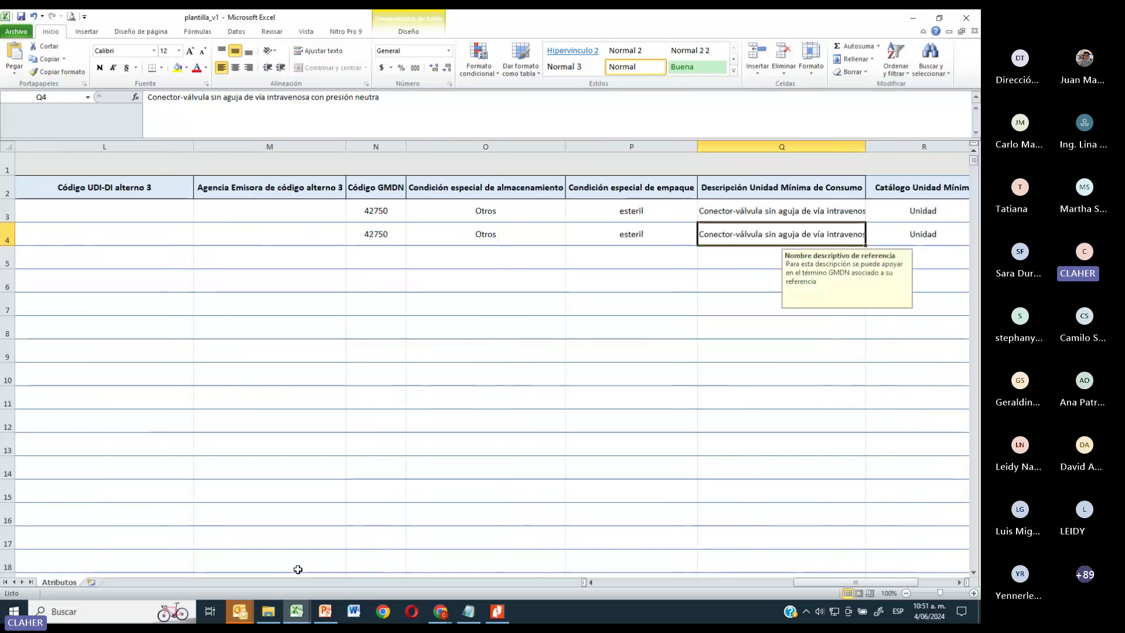
key(Right)
key(Right)
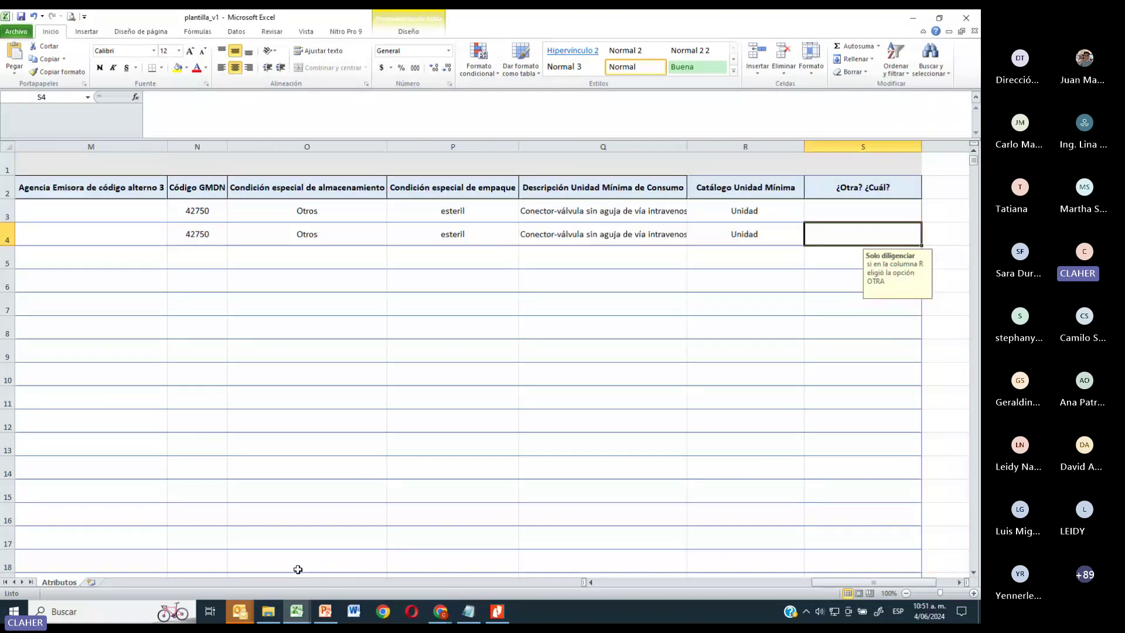
key(Left)
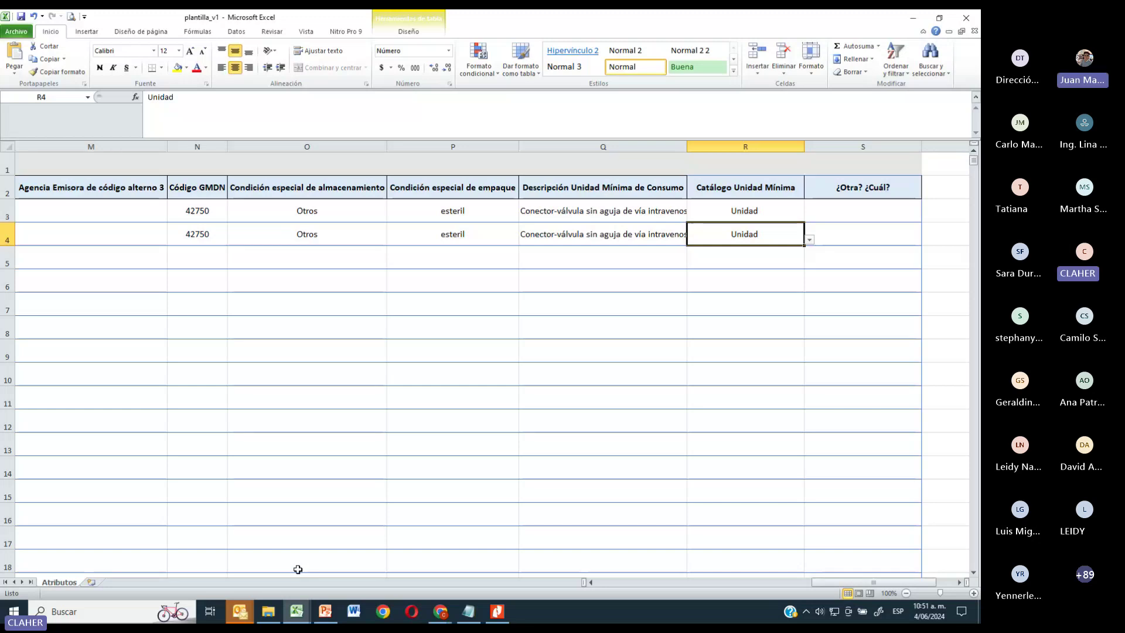
key(Up)
key(Right)
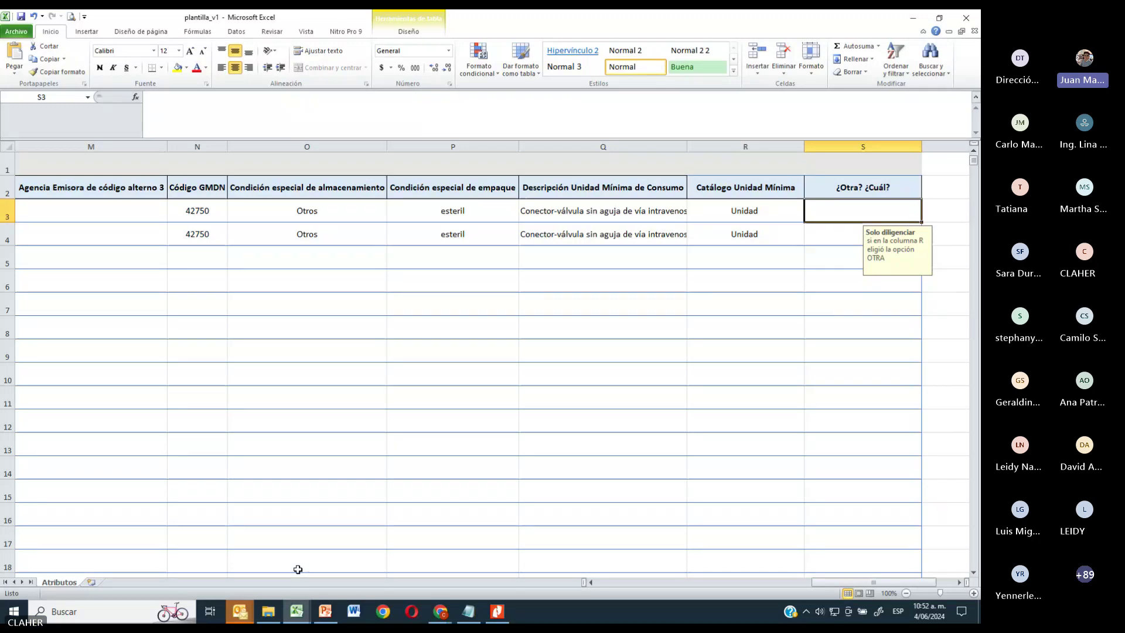
click(794, 239)
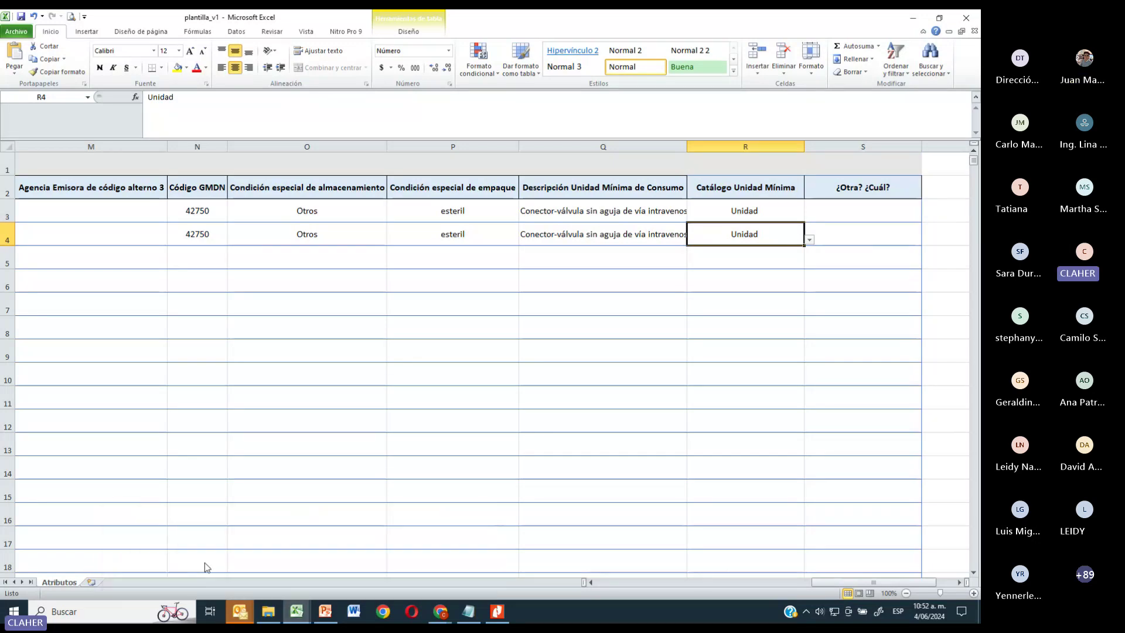
key(ctrl+Tab)
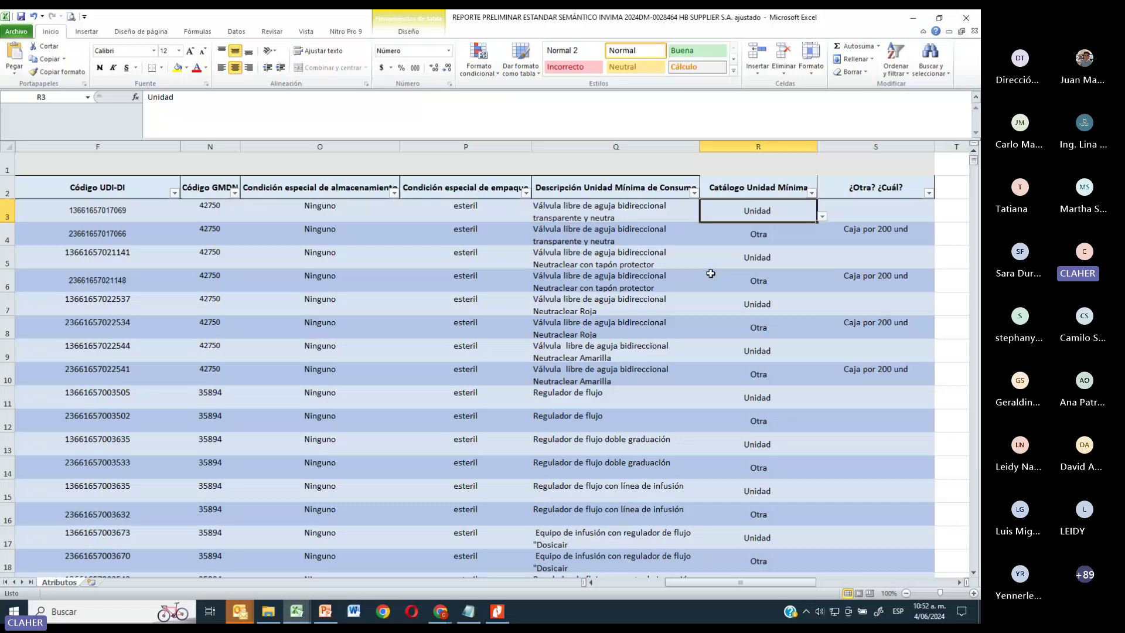
key(Down)
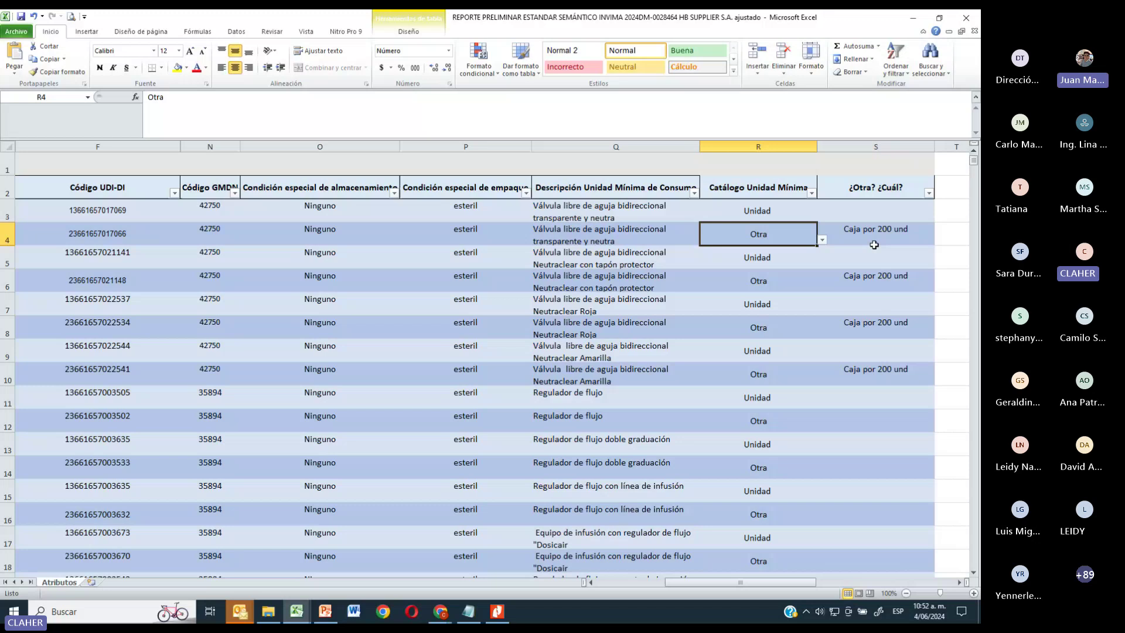
drag(757, 211, 850, 397)
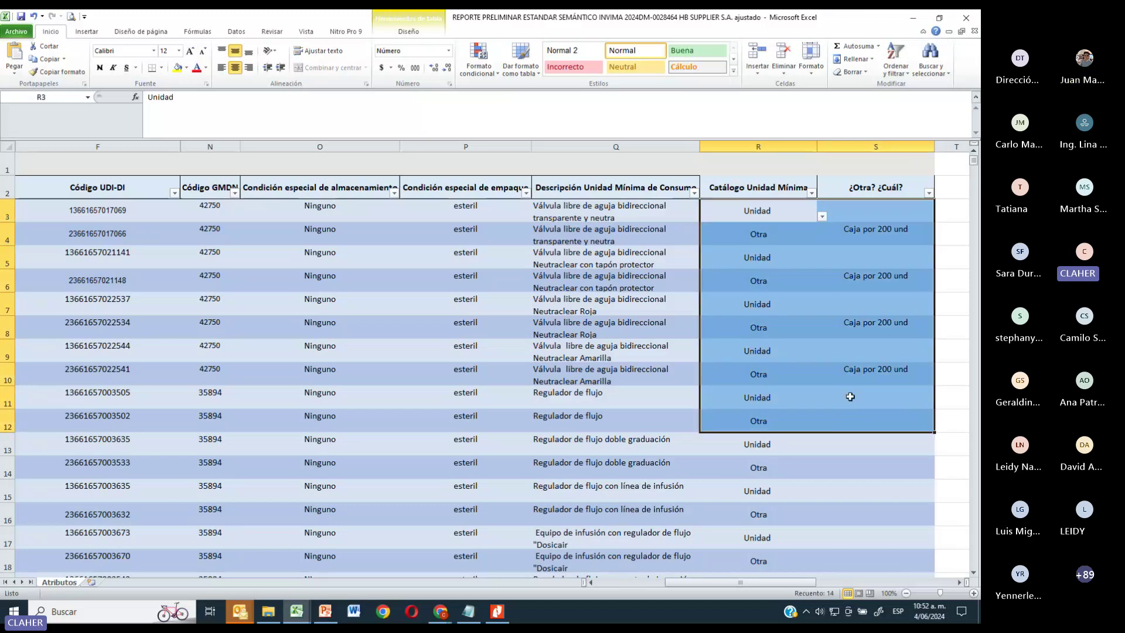
click(296, 613)
click(431, 537)
click(452, 351)
Step: Return to the first columns and save the plantilla_v1 template
key(Left)
key(Left)
key(Left)
key(Left)
key(Left)
key(Left)
key(Left)
key(Left)
key(Left)
key(Left)
key(Left)
key(Left)
key(Left)
key(Left)
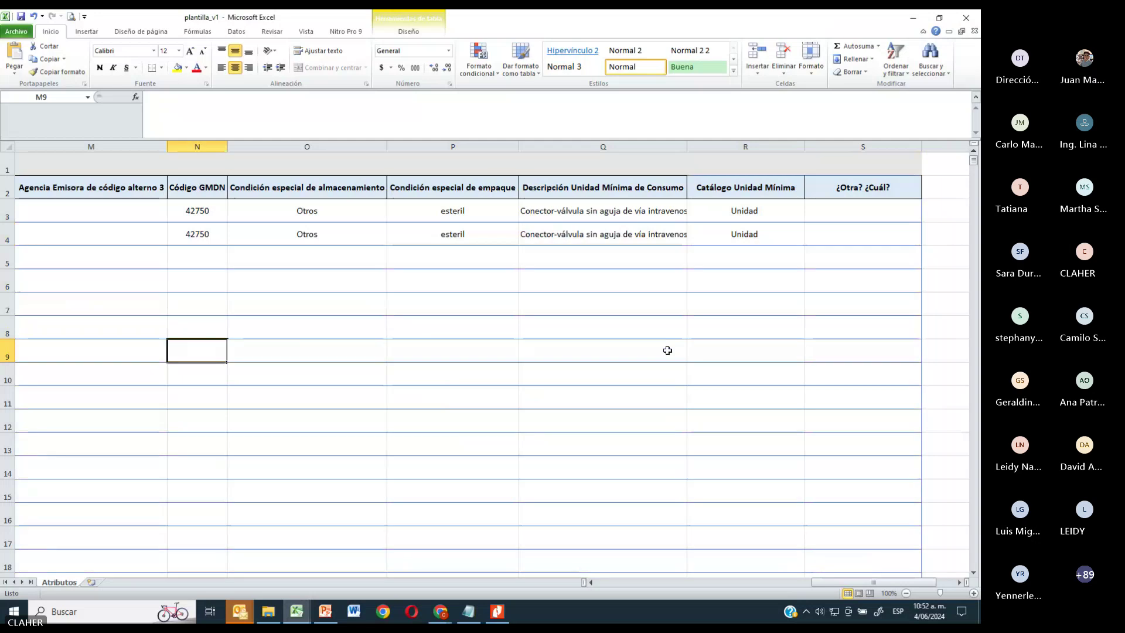
key(Left)
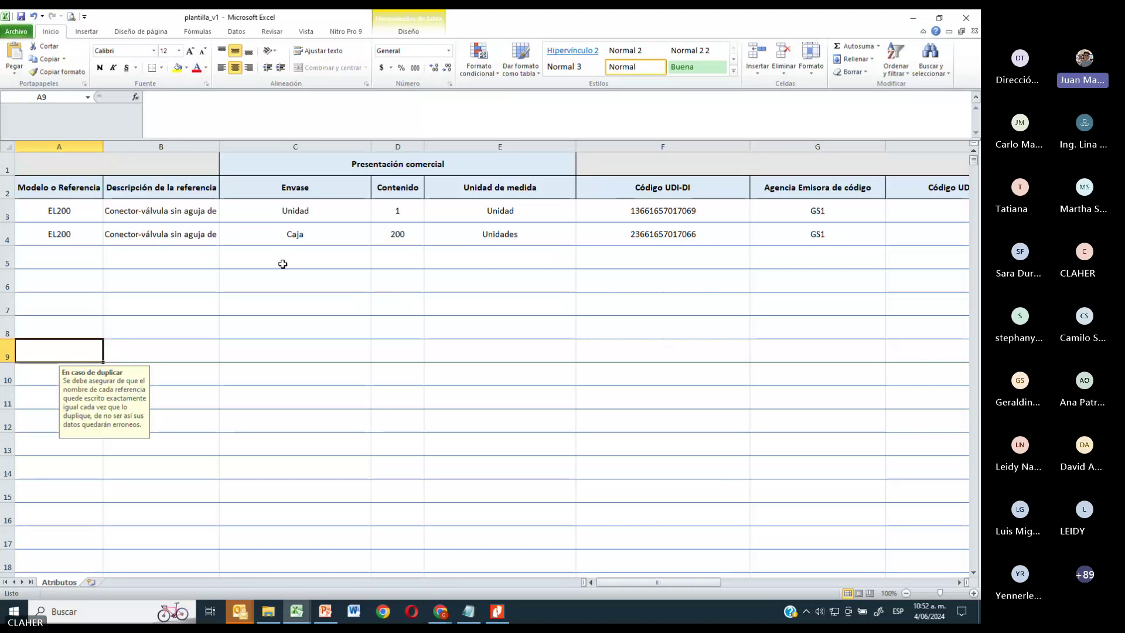
drag(642, 582, 583, 564)
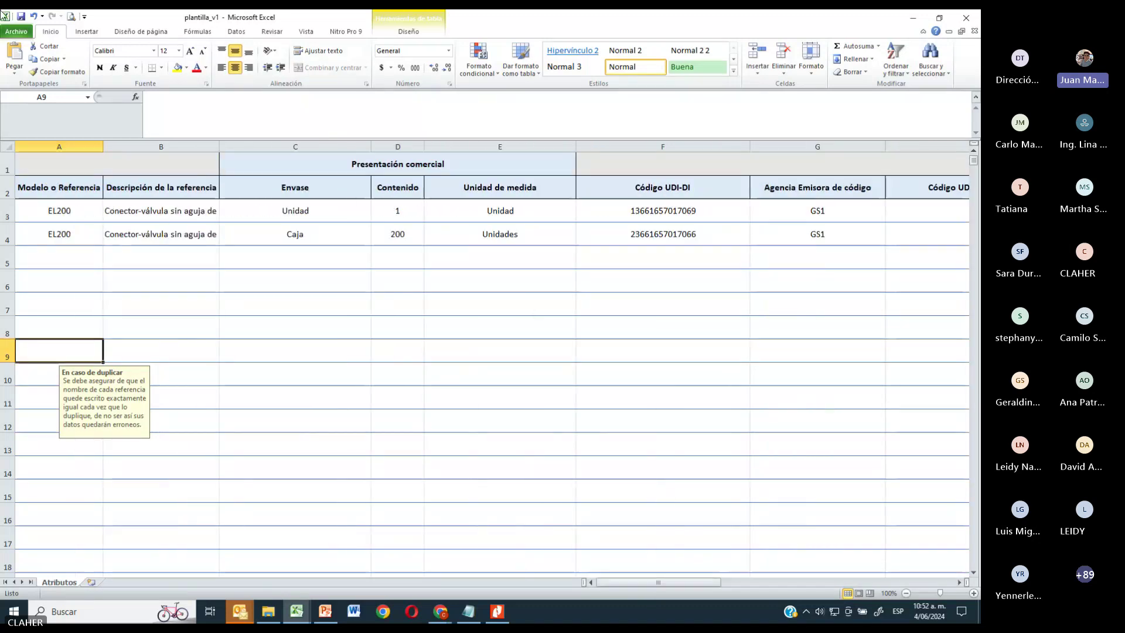
click(20, 17)
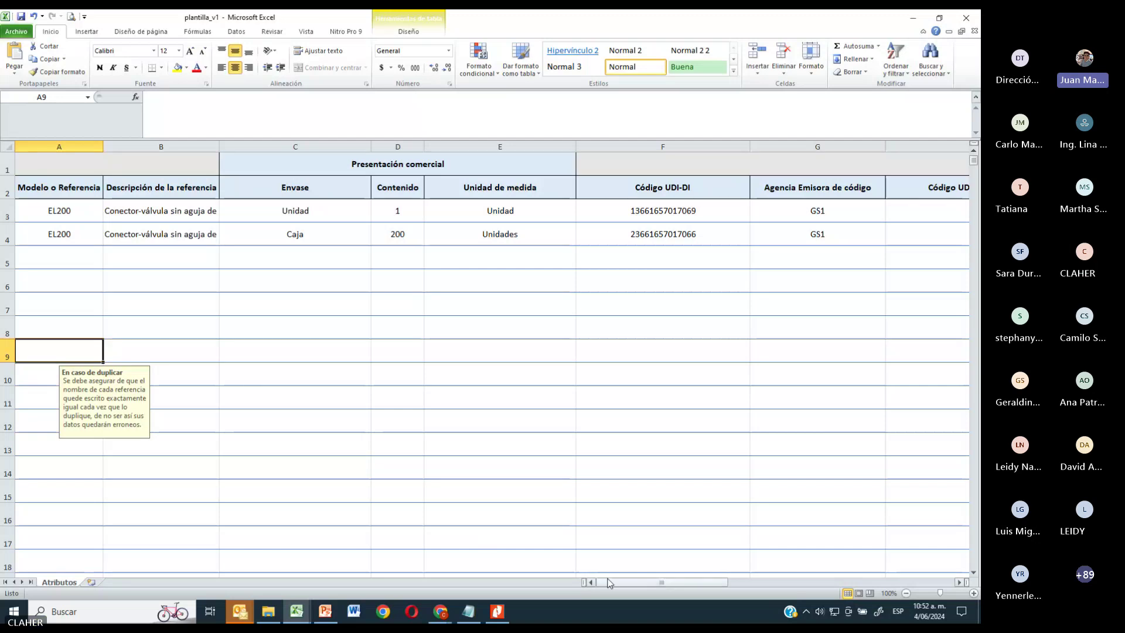
Step: Review the guidance notes on the reference and reference-description columns, then select an empty Contenido cell
drag(607, 582, 576, 605)
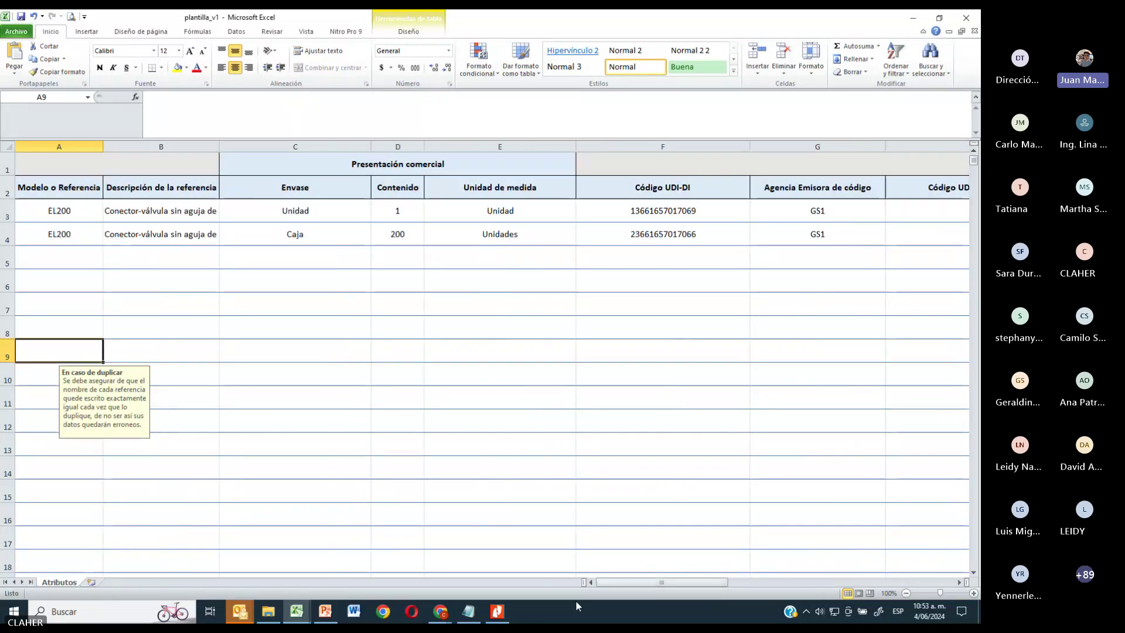
click(123, 472)
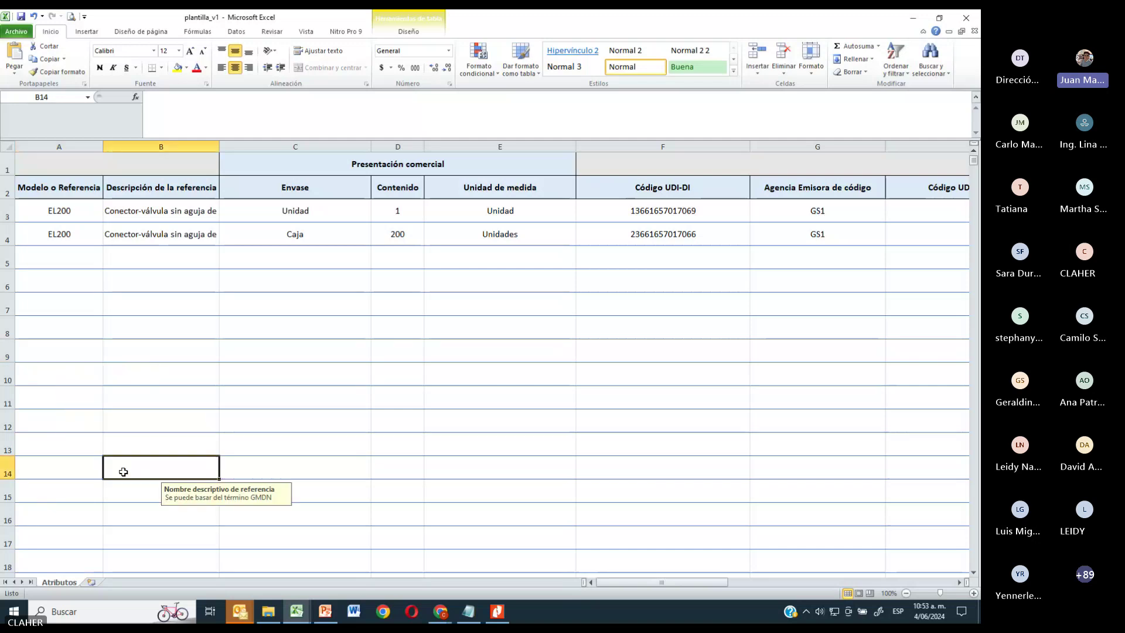
click(44, 277)
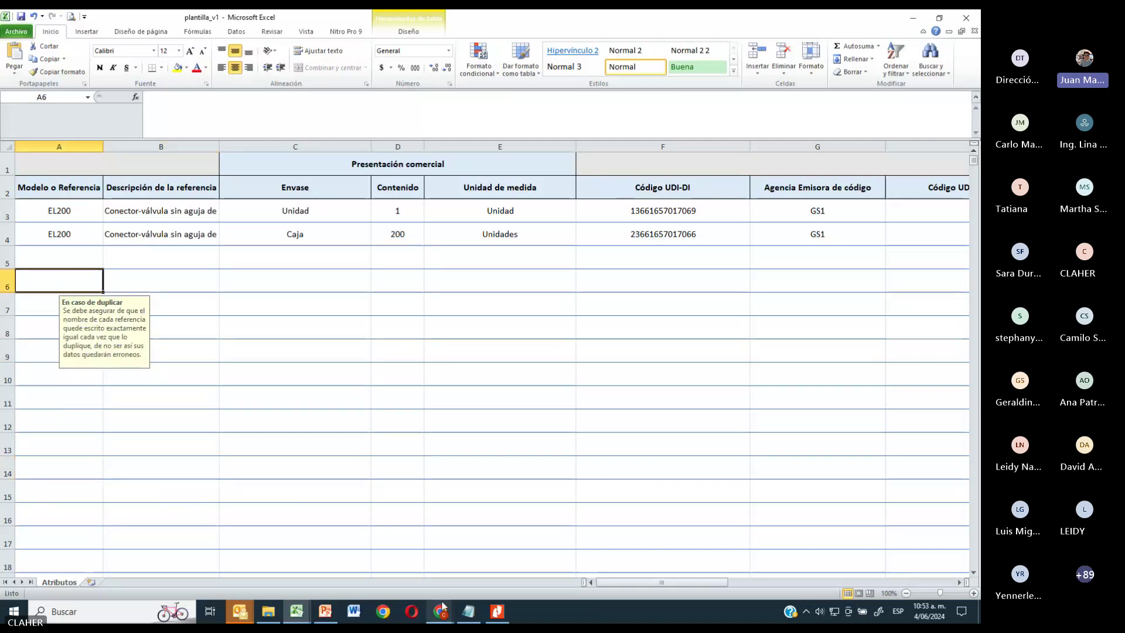
mouse_move(478, 614)
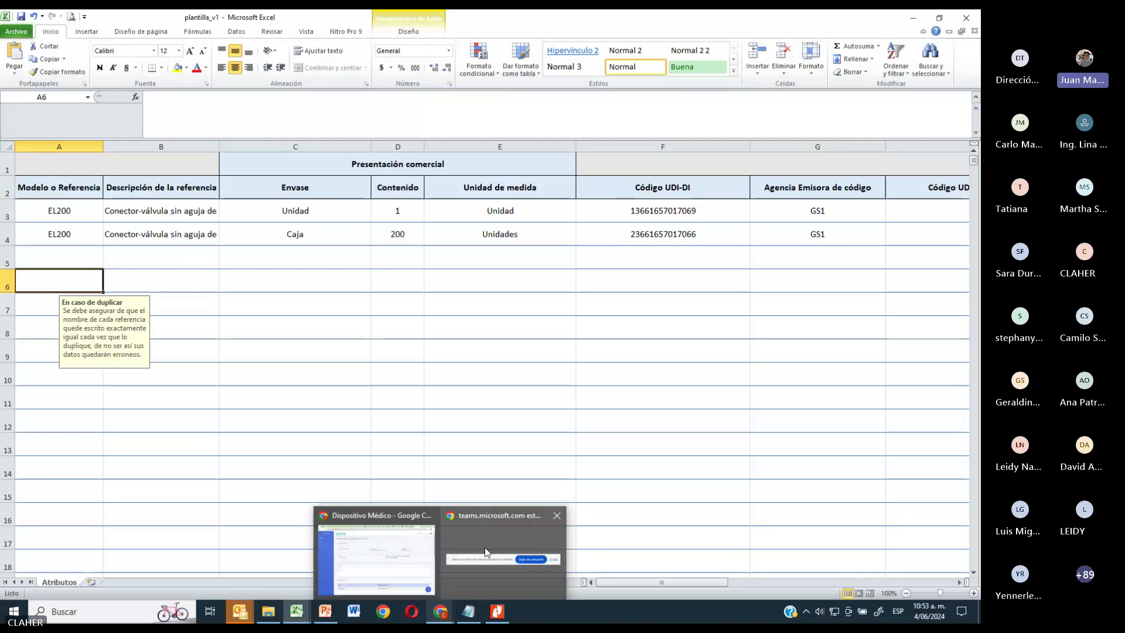
click(413, 326)
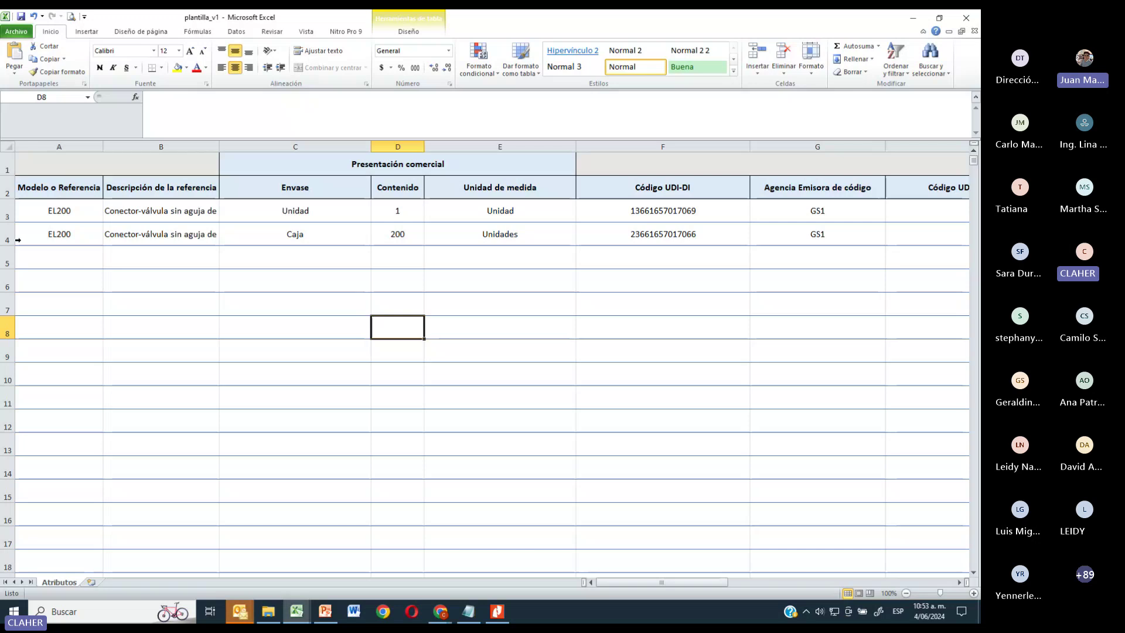
click(441, 611)
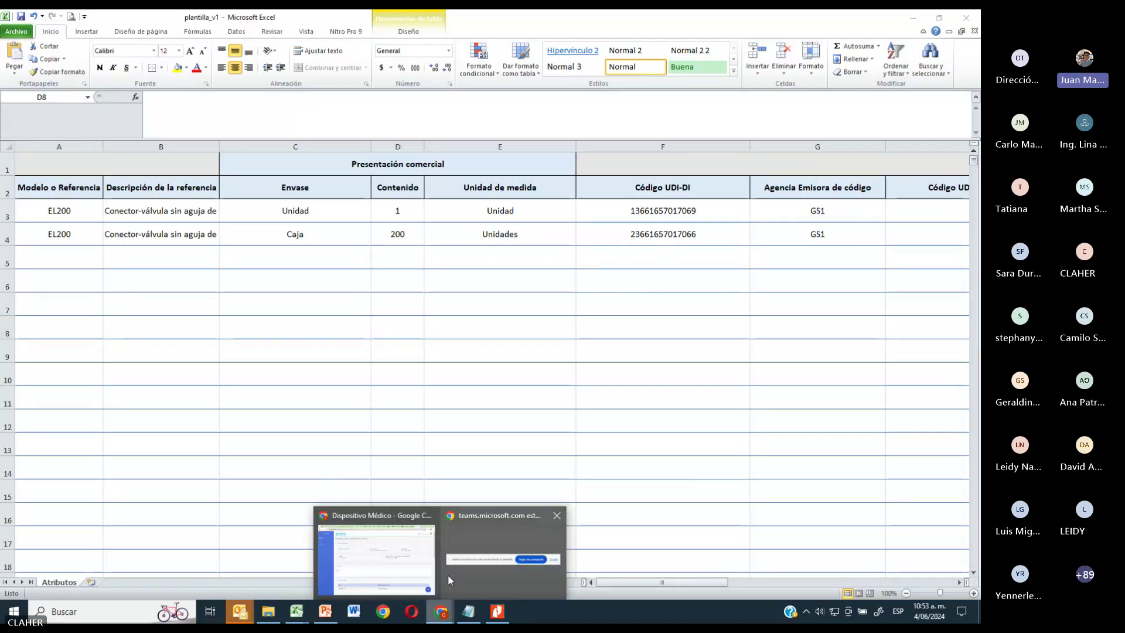
Step: Go from the INVIMA portal to the Teams meeting tab and end sharing with Dejar de compartir
click(415, 565)
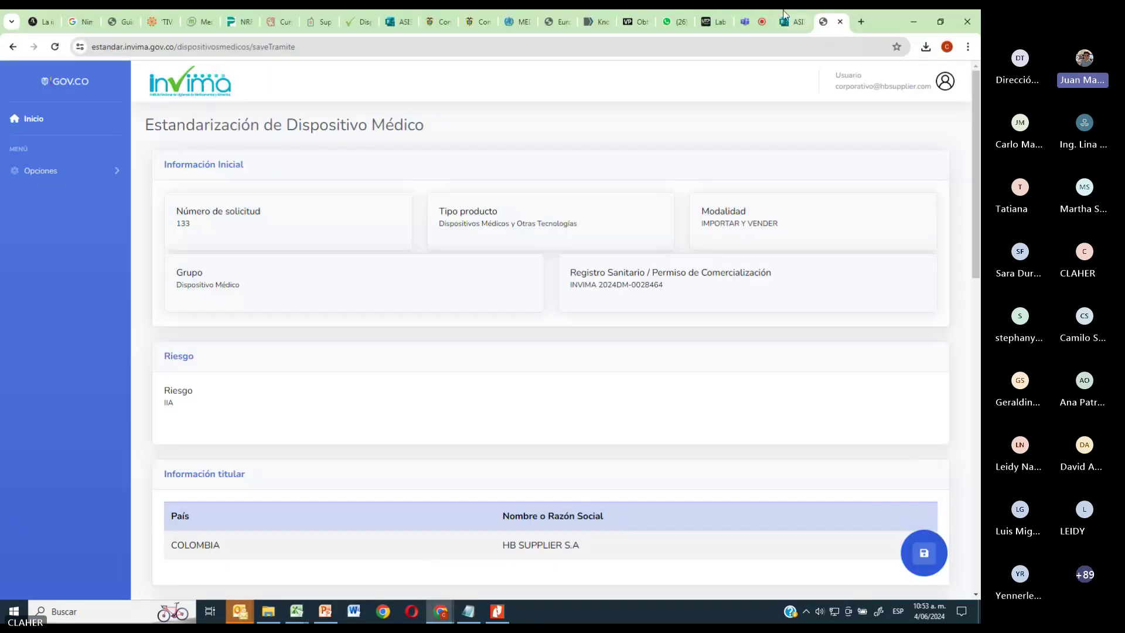
click(753, 23)
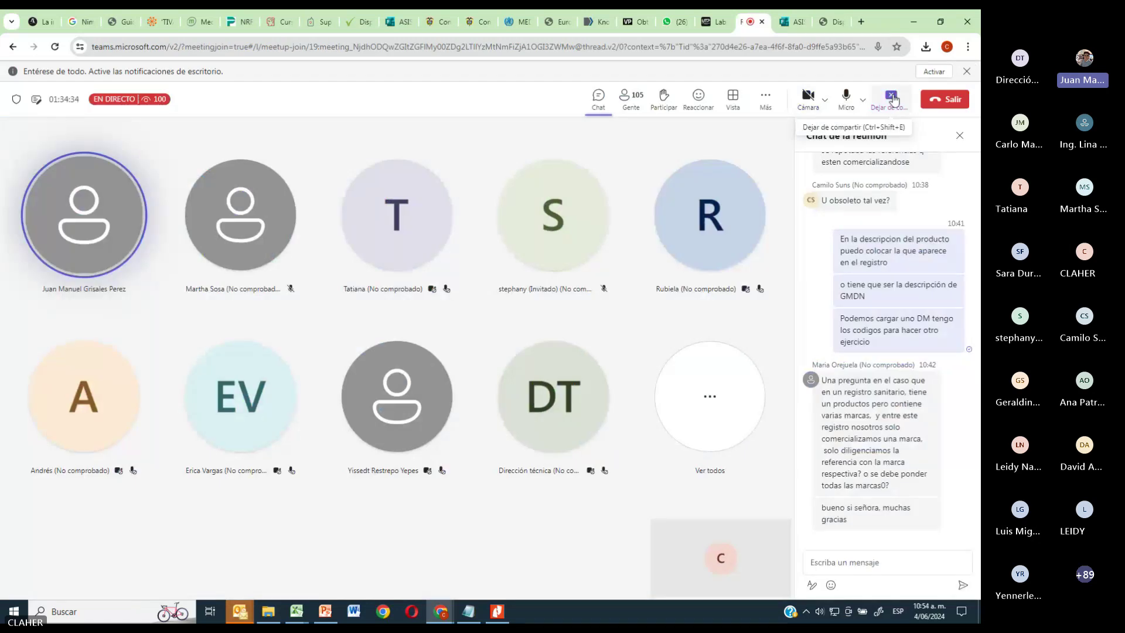
click(891, 98)
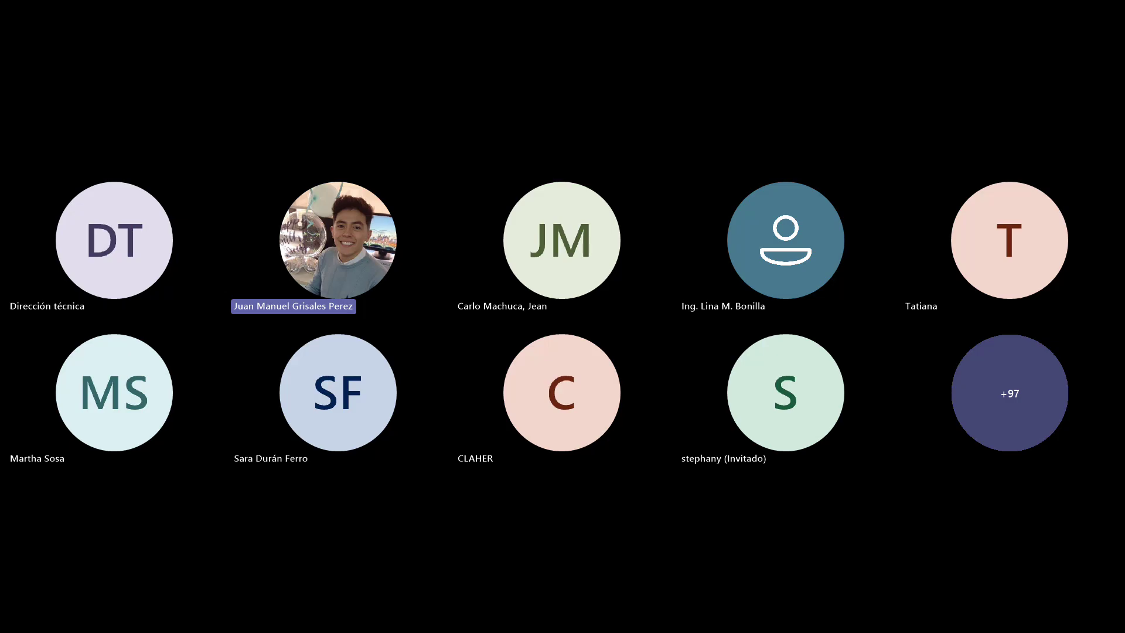